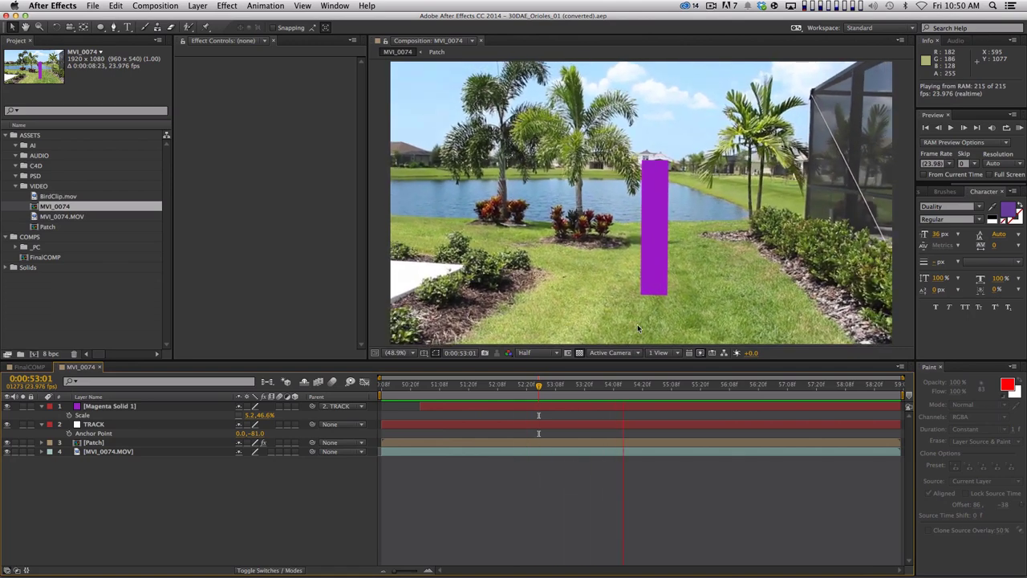
Create a new composition from the BirdClip.mov footage and move it into the COMPS folder
key(space)
click(59, 196)
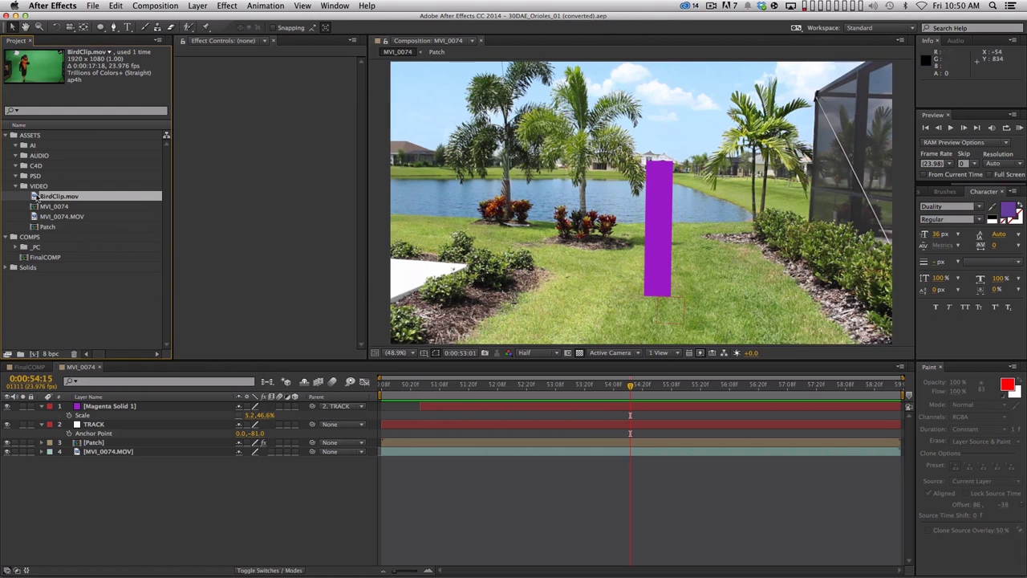
drag(70, 200, 34, 353)
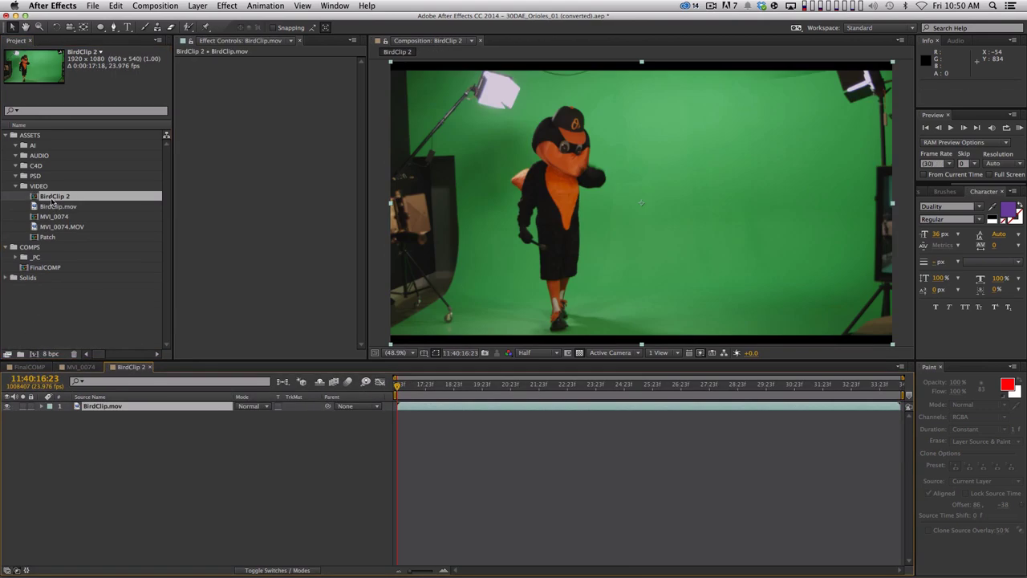
drag(54, 196, 68, 262)
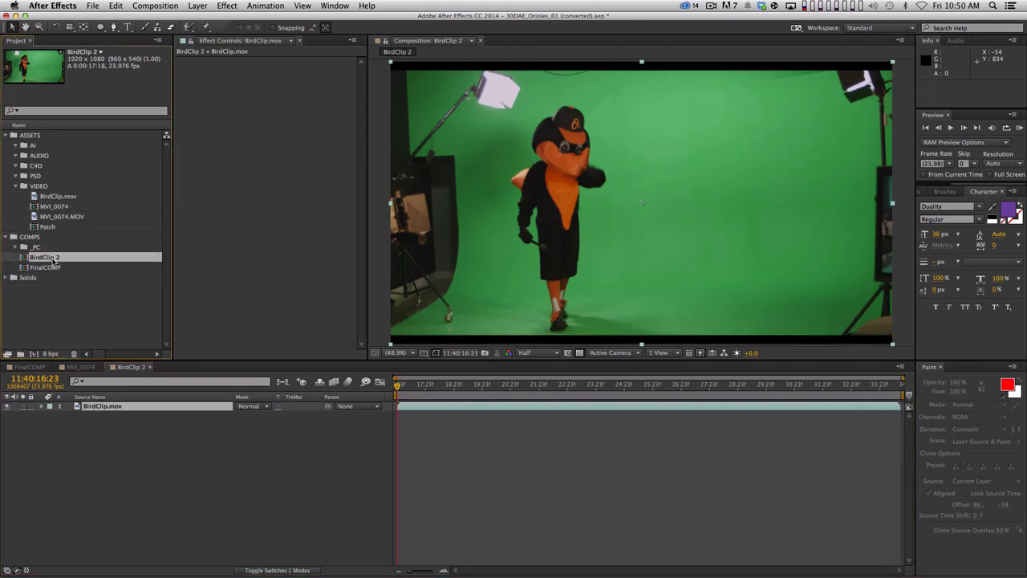
Rename the new BirdClip 2 composition as KeyedBird
key(Return)
text(KeyedV)
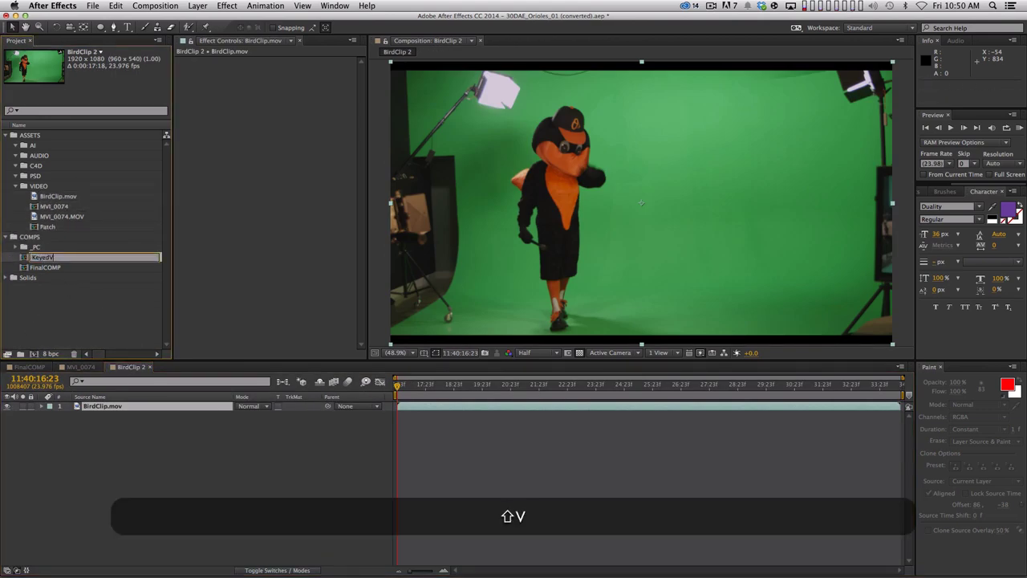
key(BackSpace)
text(Bird)
key(Return)
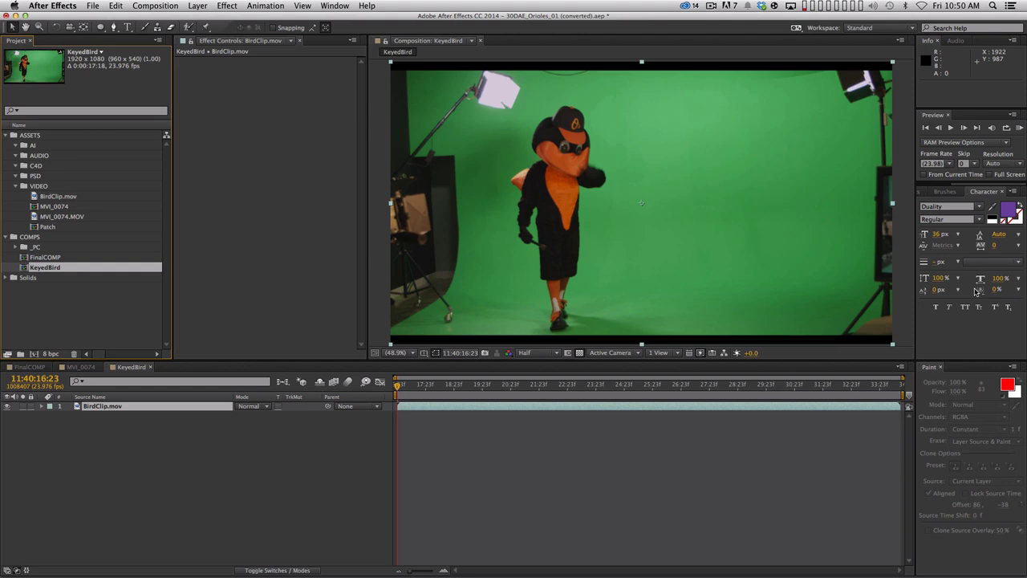
Review the mascot's action in the clip and end the work area at 11:40:30:05
drag(454, 384, 529, 398)
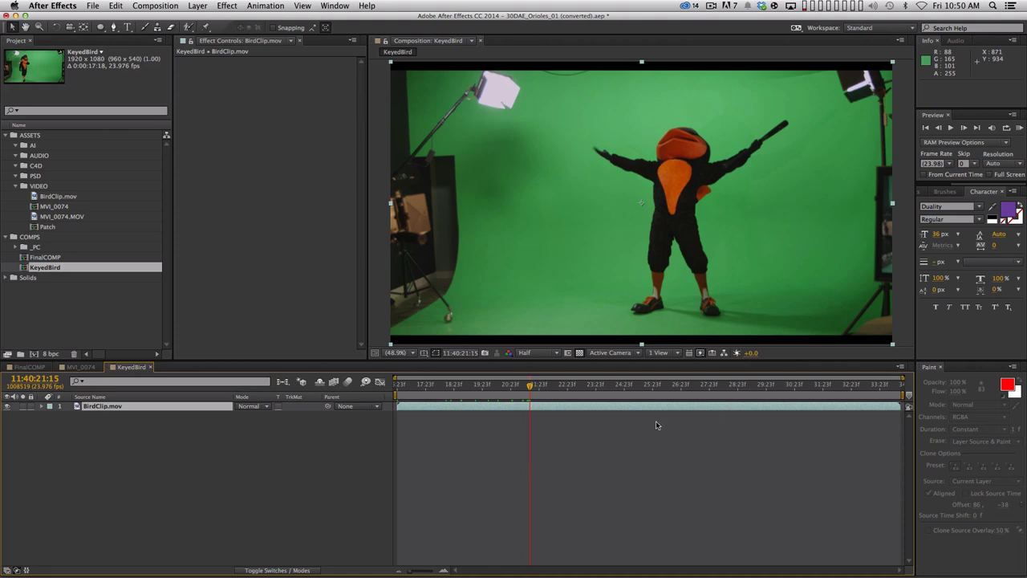
drag(527, 401, 769, 386)
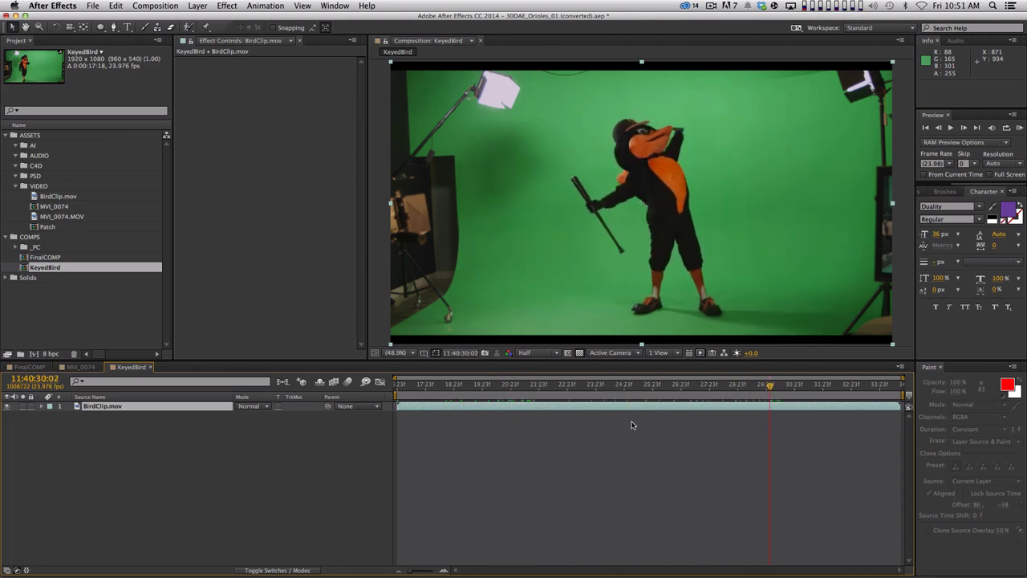
drag(449, 388, 834, 417)
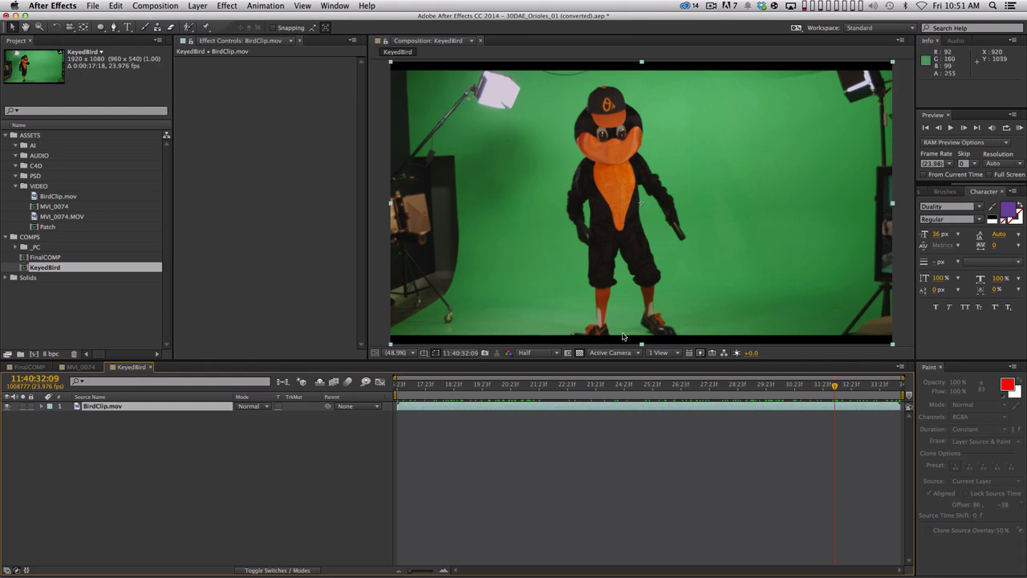
drag(836, 390, 398, 376)
key(n)
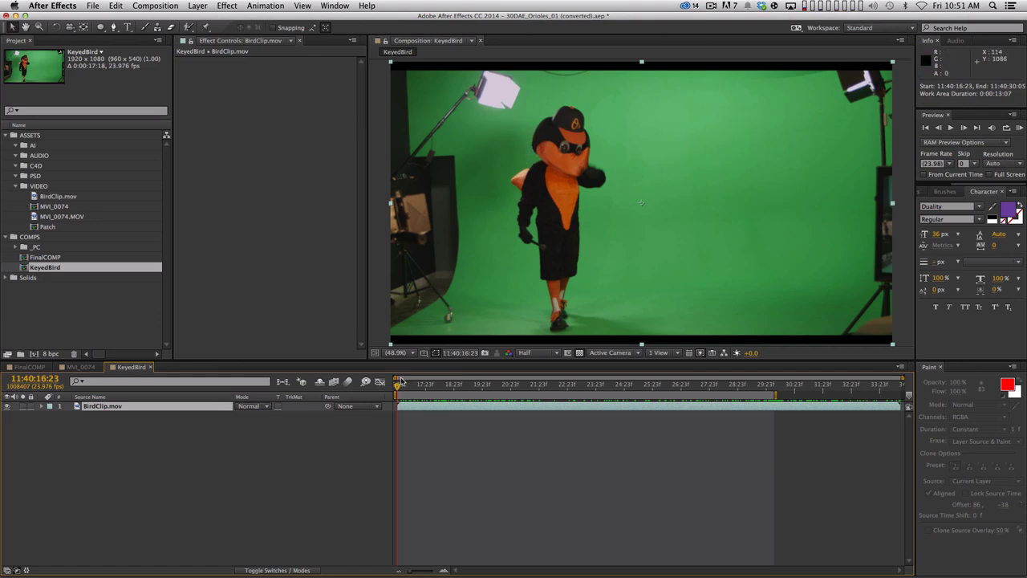
Start the work area at 11:40:18:01 and trim the KeyedBird composition to the work area
drag(401, 383, 430, 385)
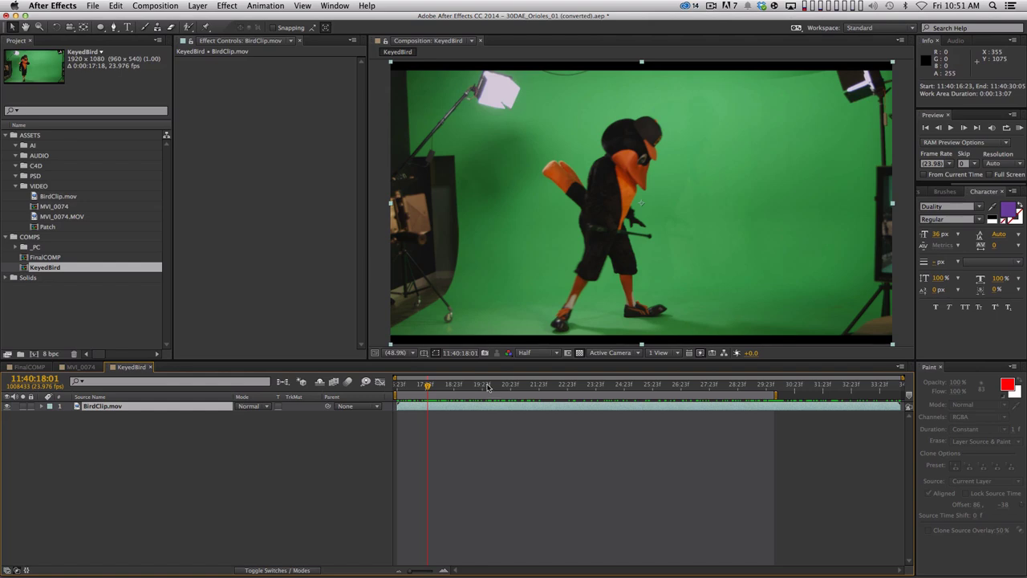
key(b)
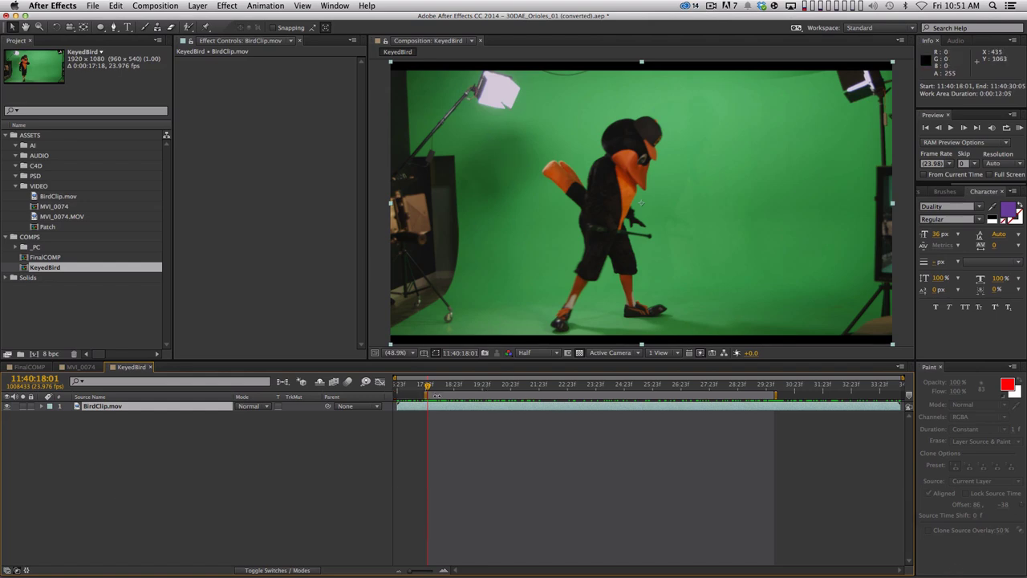
ctrl+click(504, 396)
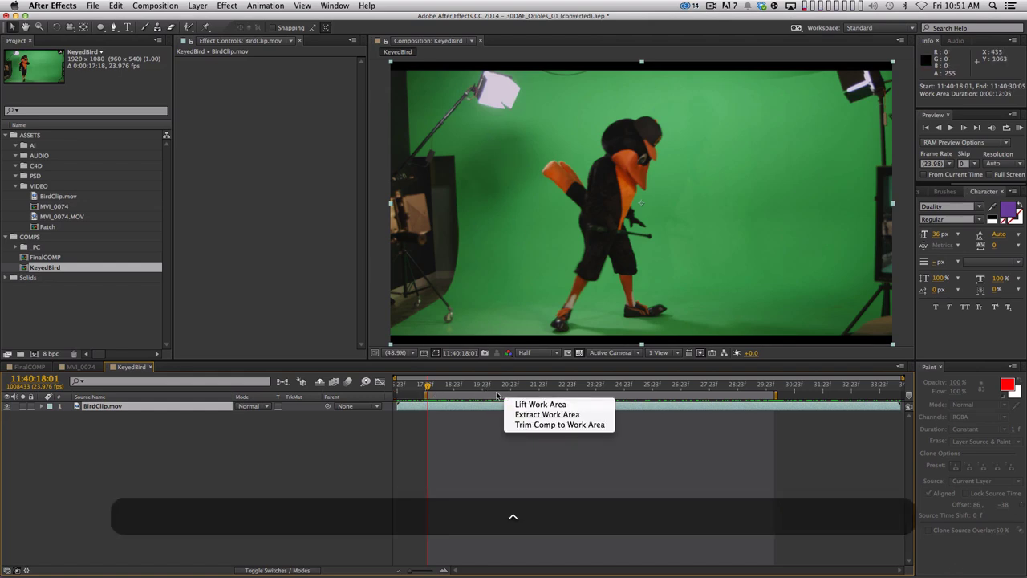
click(538, 424)
drag(479, 382, 620, 397)
key(Home)
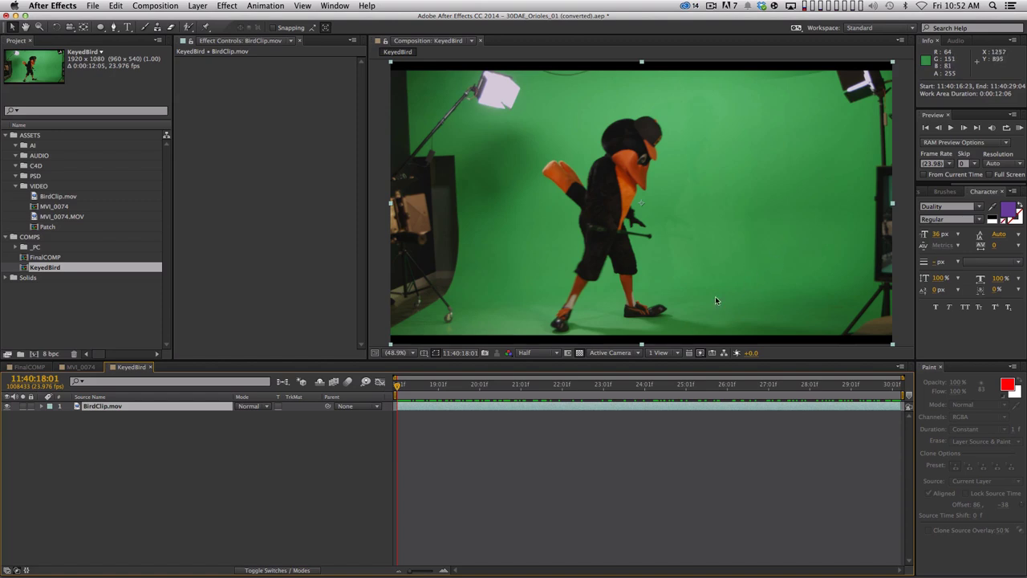
Draw a closed 13-point Pen tool mask loosely around the mascot on the BirdClip.mov layer, excluding the lights and studio equipment
drag(404, 387, 385, 387)
drag(436, 386, 581, 391)
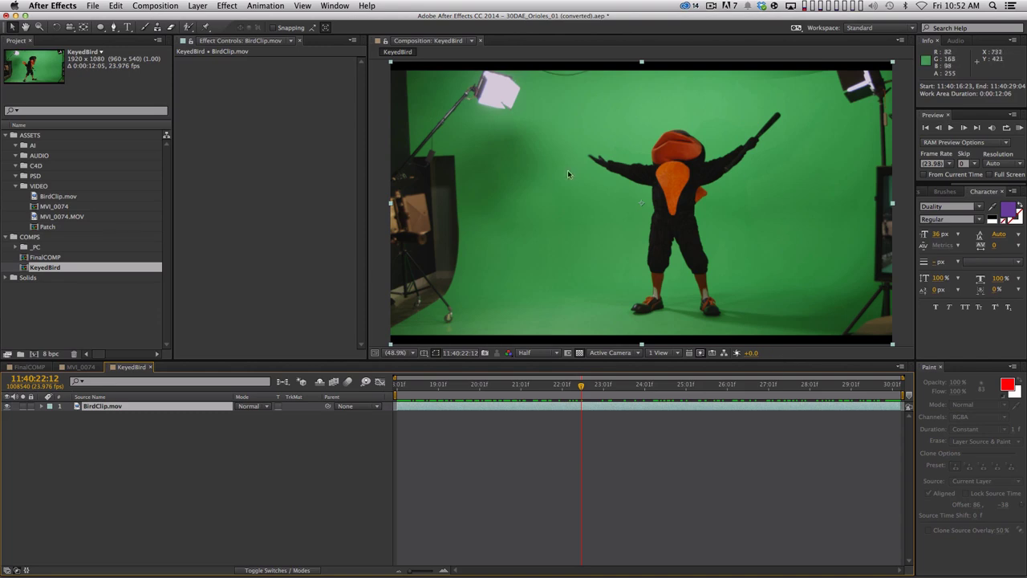
key(Home)
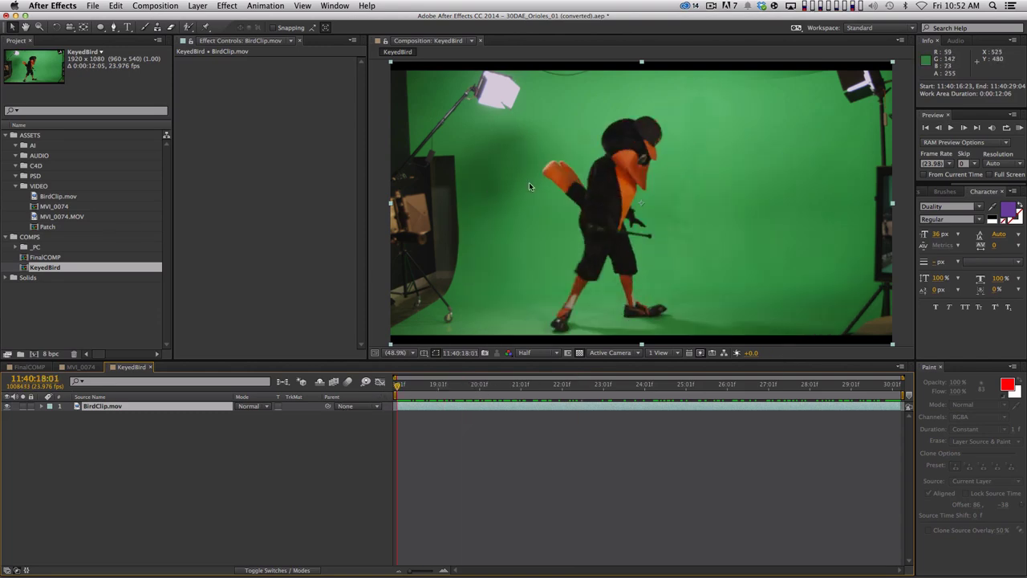
click(113, 27)
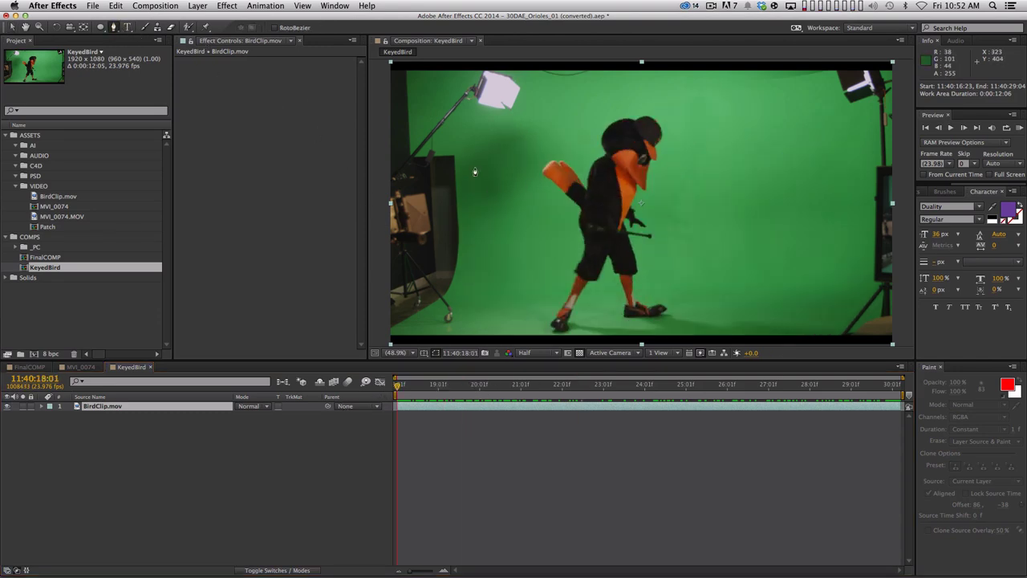
click(523, 171)
click(539, 137)
click(595, 93)
click(713, 82)
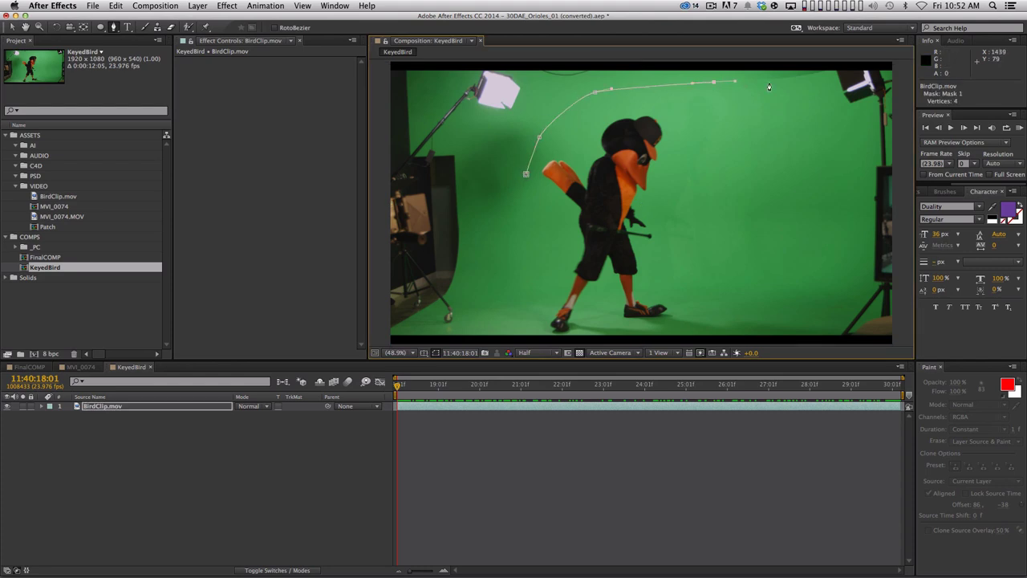
click(786, 87)
click(823, 91)
click(836, 239)
click(815, 298)
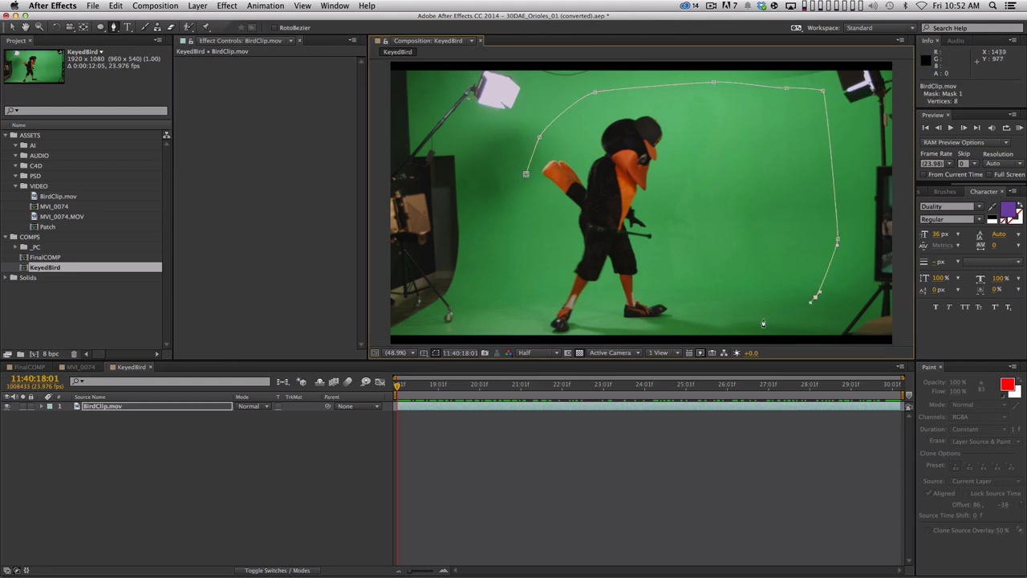
click(748, 325)
click(680, 329)
click(533, 333)
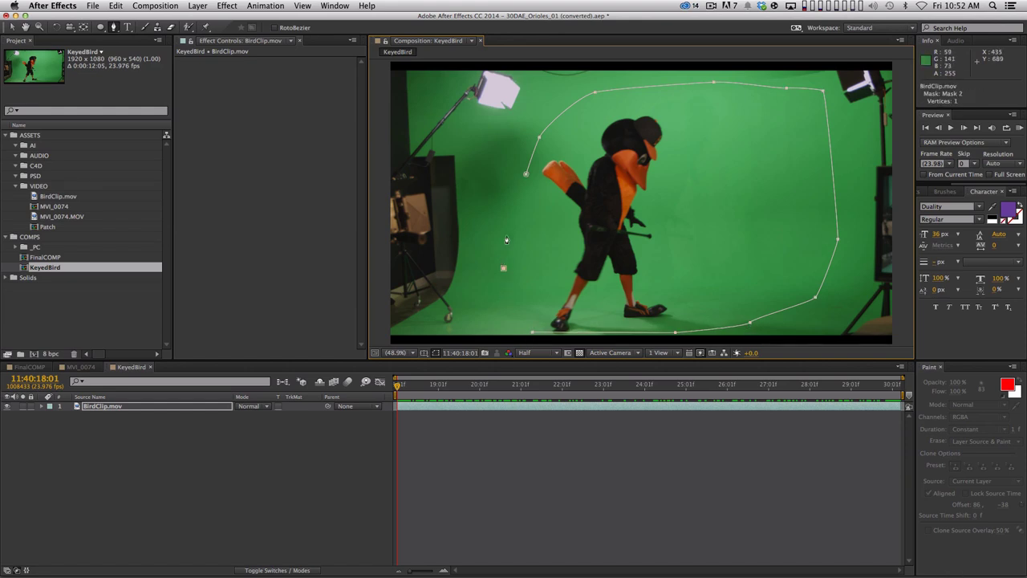
key(super+z)
click(532, 331)
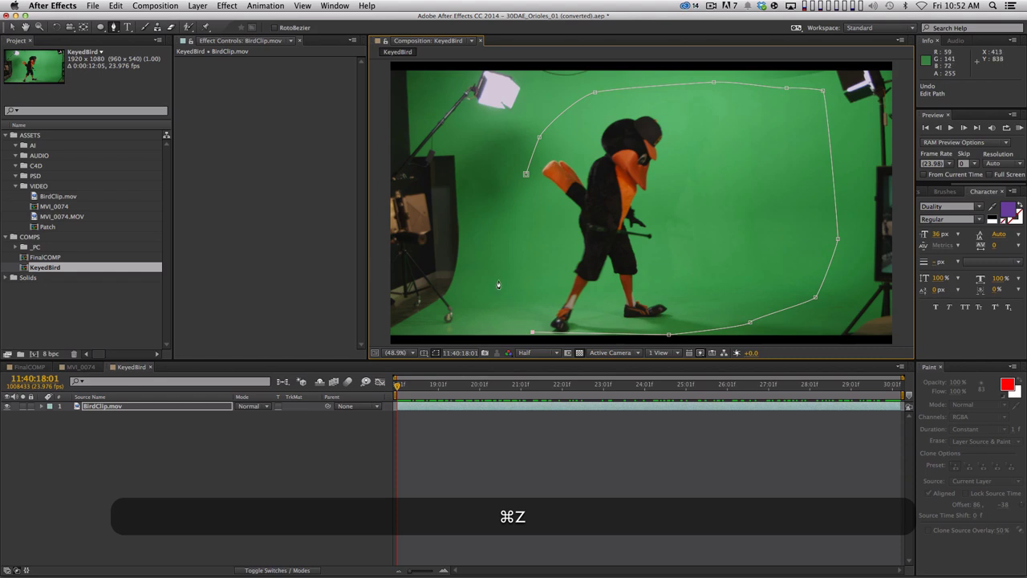
click(498, 279)
click(487, 215)
click(526, 173)
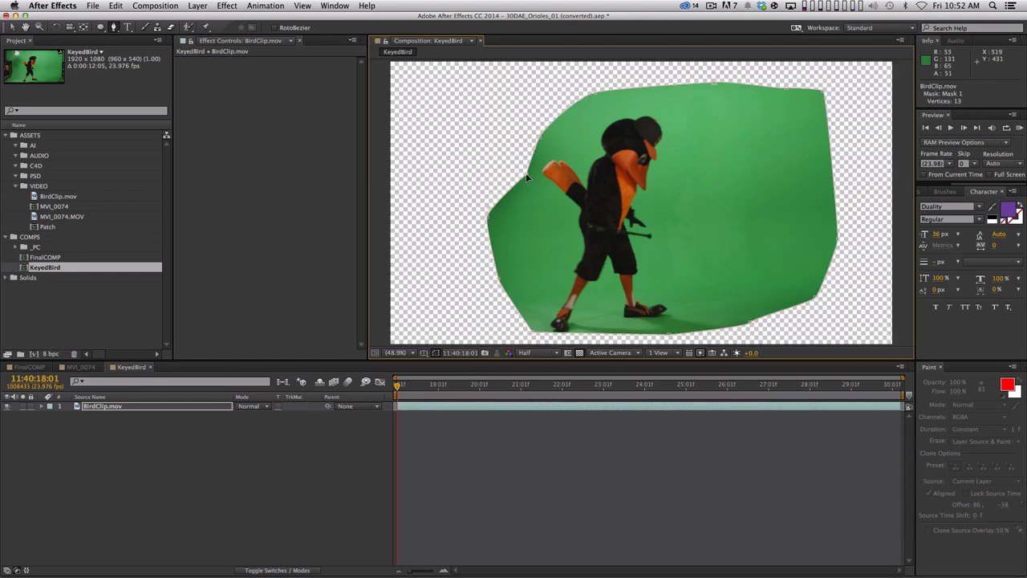
Pull the mask's upper-right corner and right-edge points slightly inward, checking against the mascot's outstretched arms at 11:40:23:15
drag(405, 387, 633, 381)
key(v)
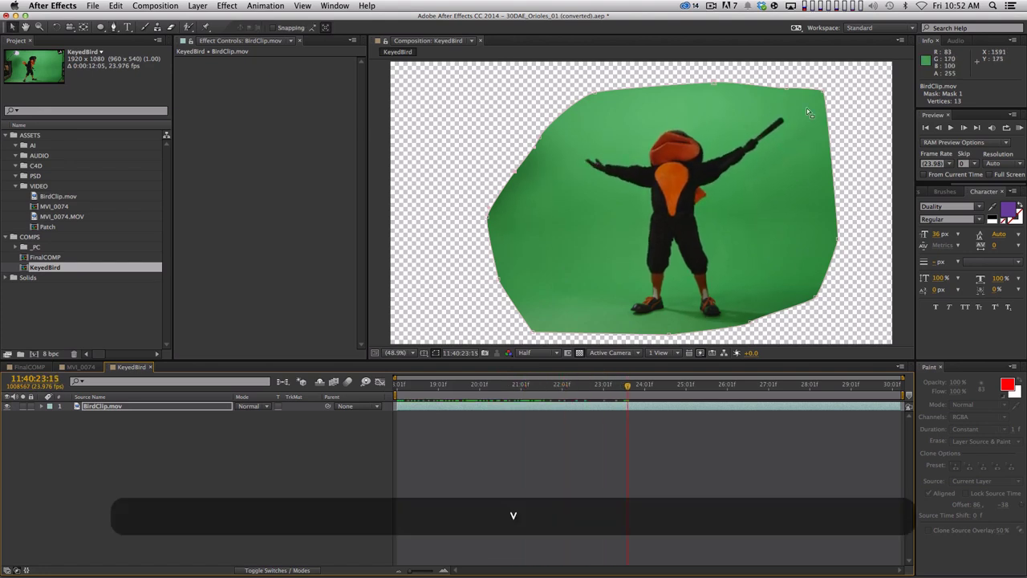
drag(823, 96, 800, 104)
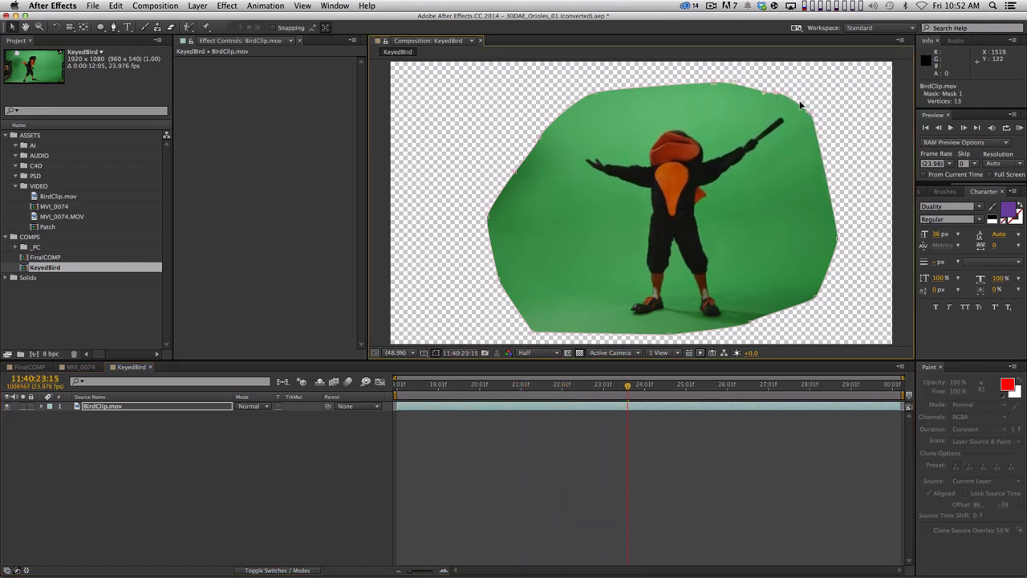
drag(837, 239, 829, 243)
Reshape the mask's lower-right corner at 11:40:24:07 to include more floor shadow while keeping the light stand outside
drag(632, 386, 654, 417)
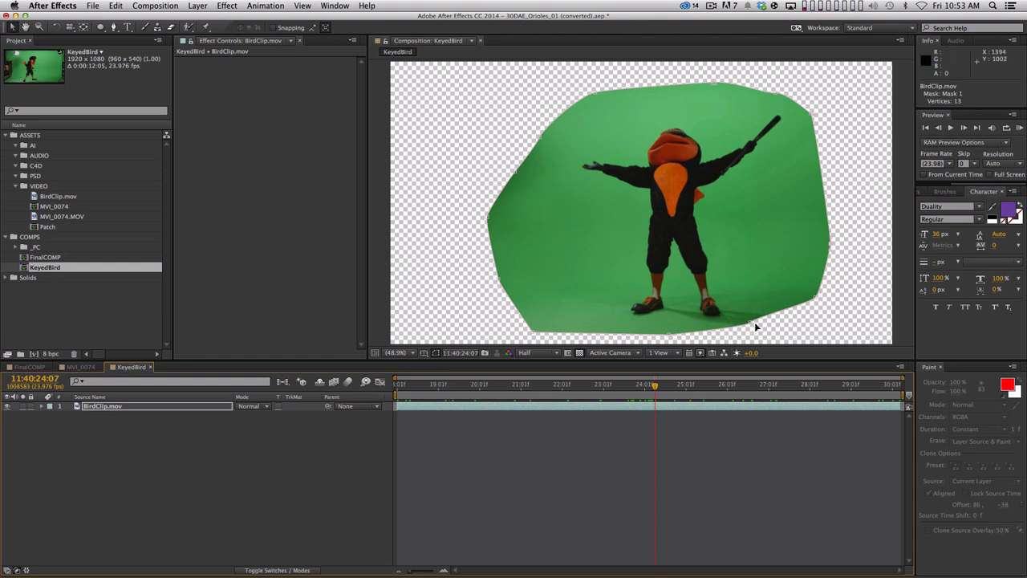
drag(751, 324, 849, 302)
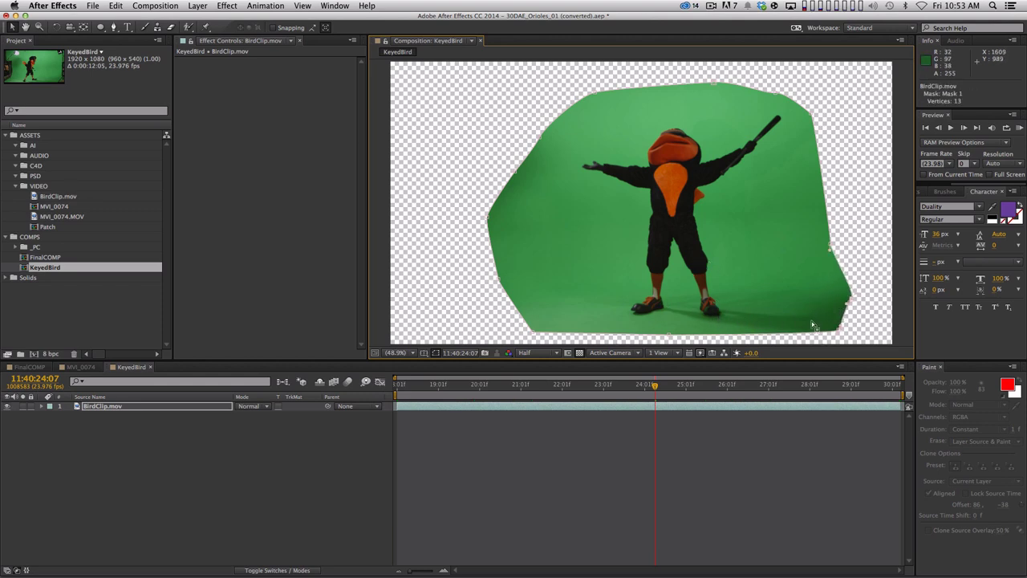
click(86, 367)
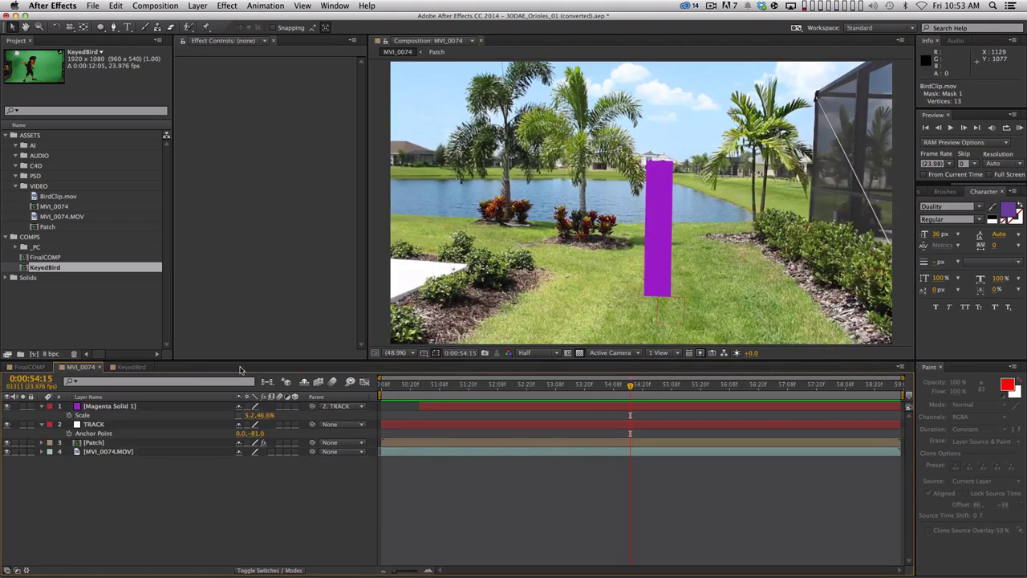
click(131, 367)
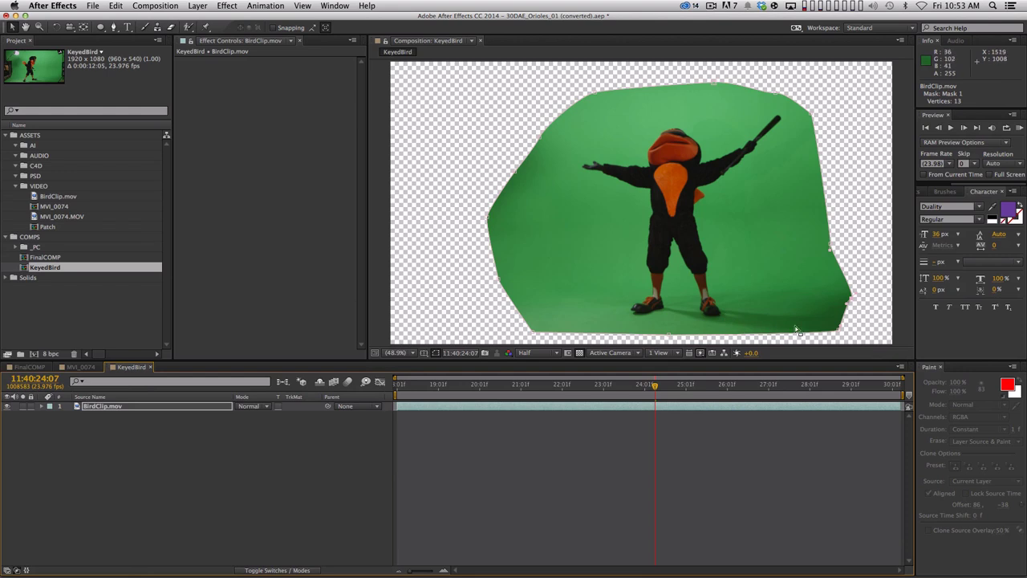
drag(839, 331, 902, 340)
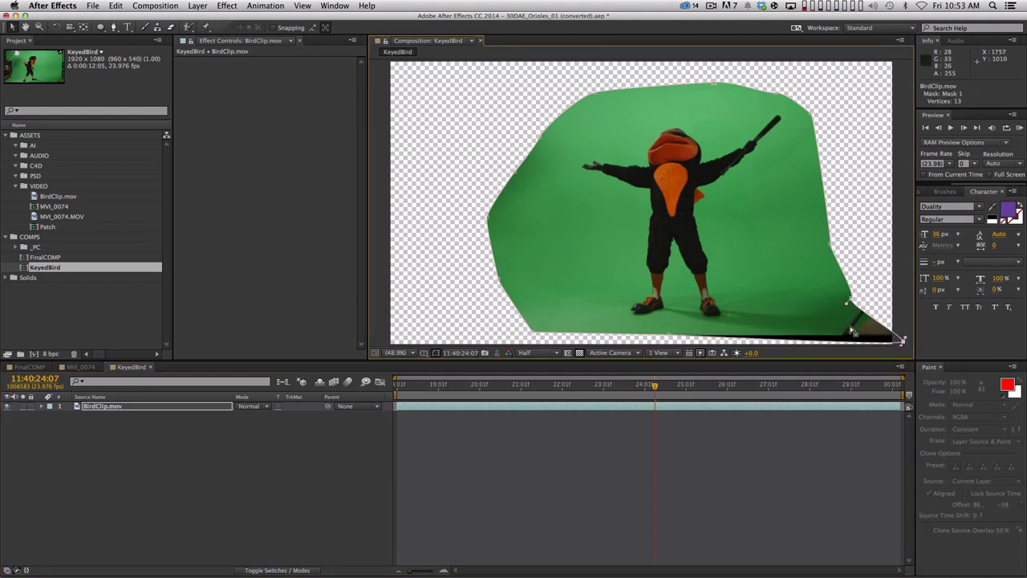
drag(850, 302, 903, 277)
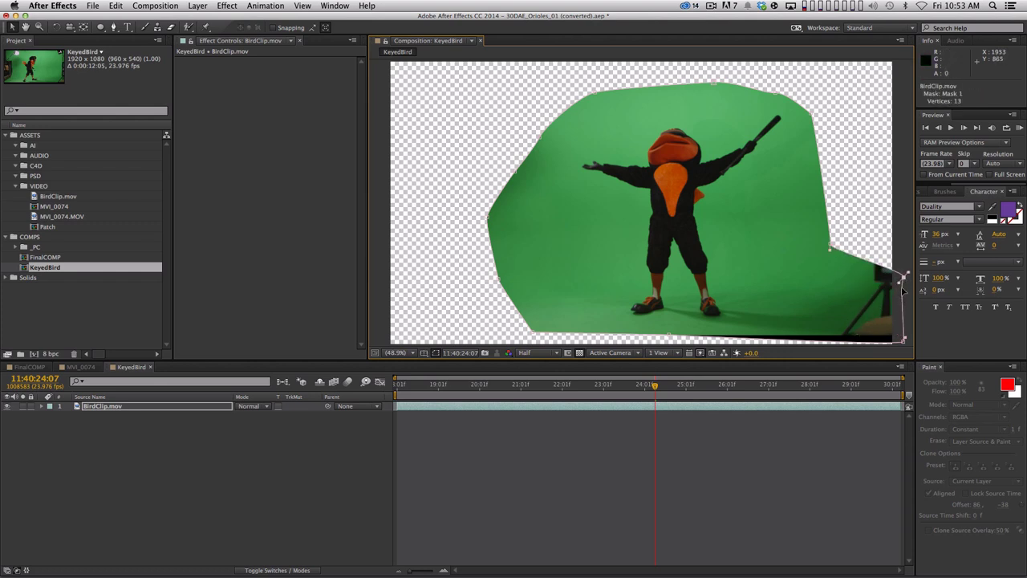
drag(905, 278, 835, 283)
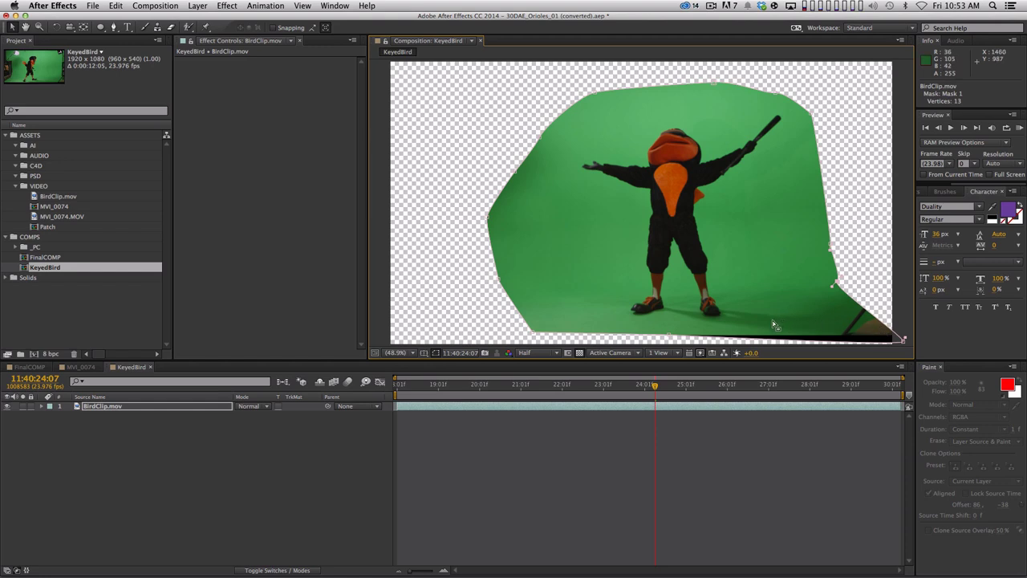
drag(903, 341, 811, 323)
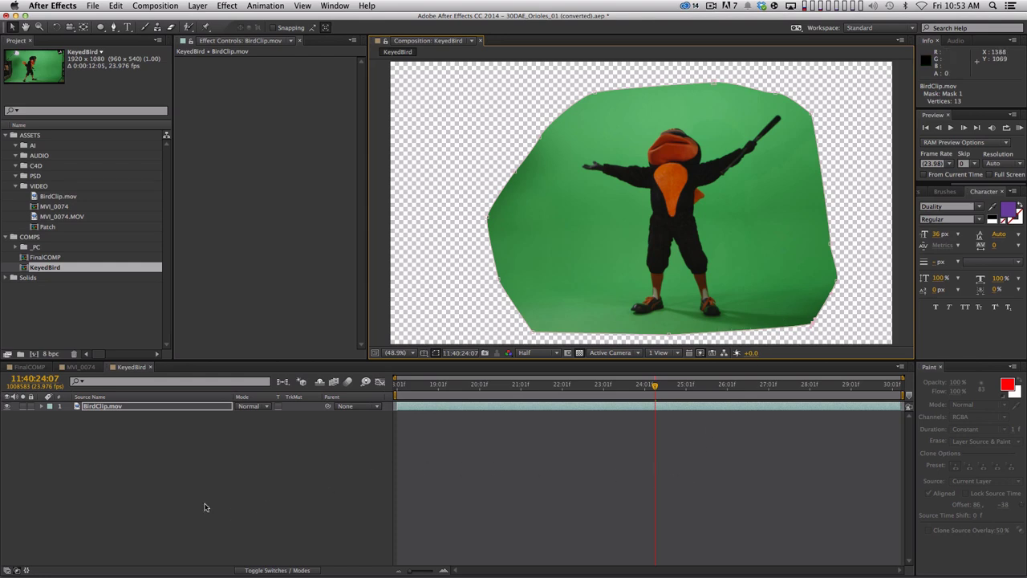
Pre-compose the BirdClip.mov layer as BirdClip_GarbageMatte, moving all attributes into the new composition
click(147, 427)
click(155, 409)
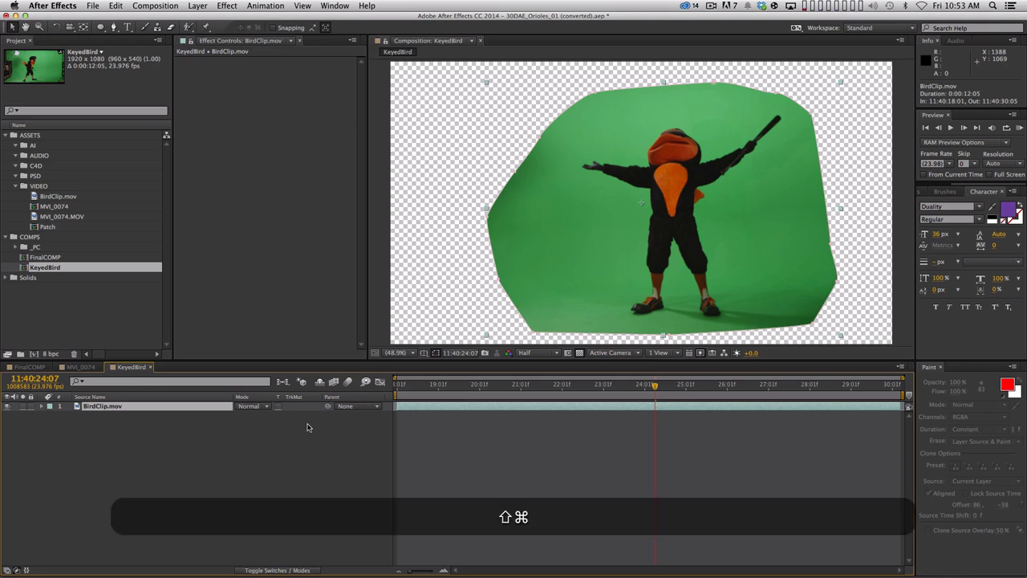
key(super+shift+c)
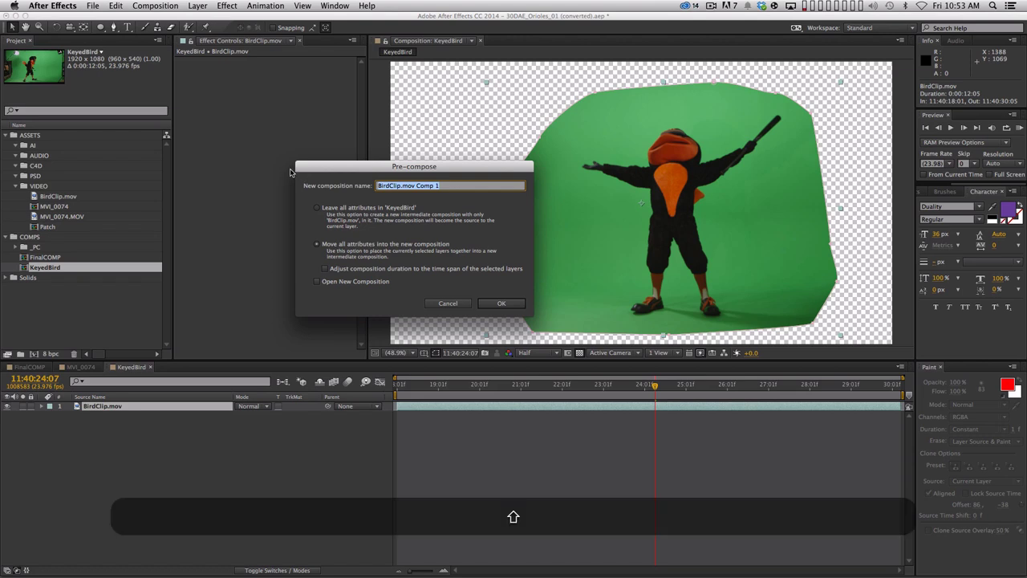
text(BirdClip_)
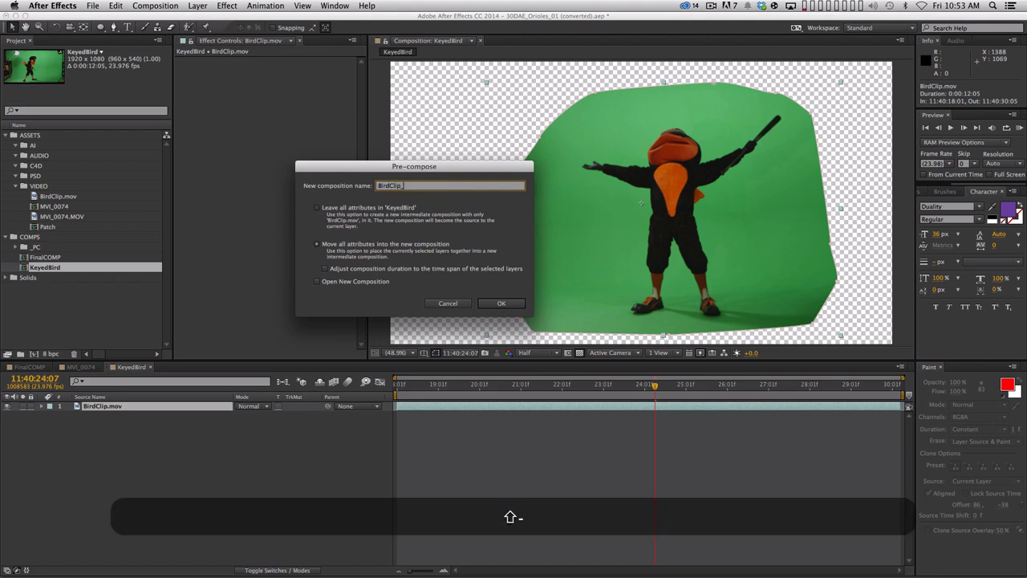
text(GarbageMatte)
key(Return)
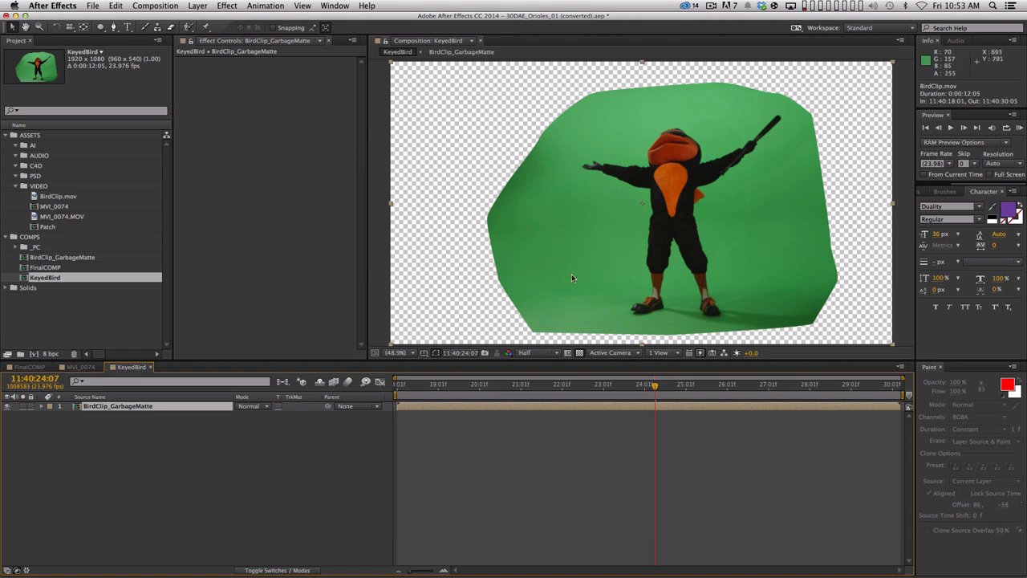
Apply the Color Key effect to the BirdClip_GarbageMatte layer in the KeyedBird composition, with the playhead at 11:40:21:19
drag(494, 388, 551, 384)
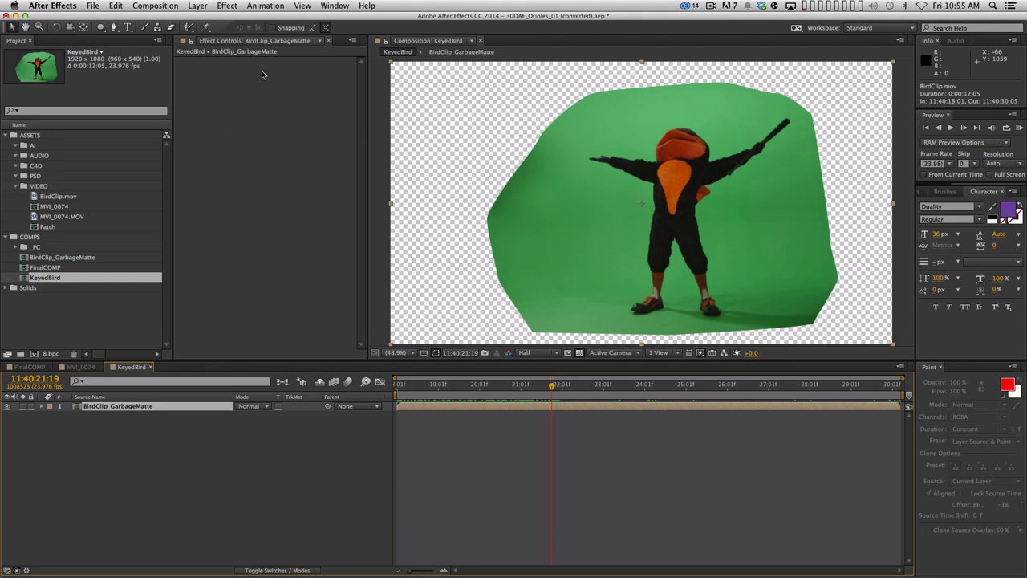
click(228, 7)
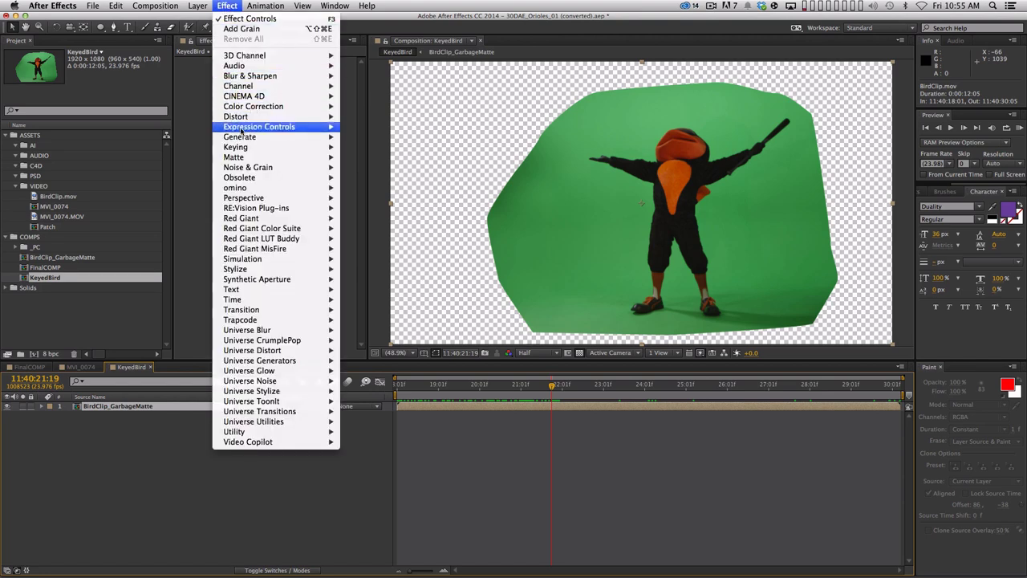
mouse_move(259, 128)
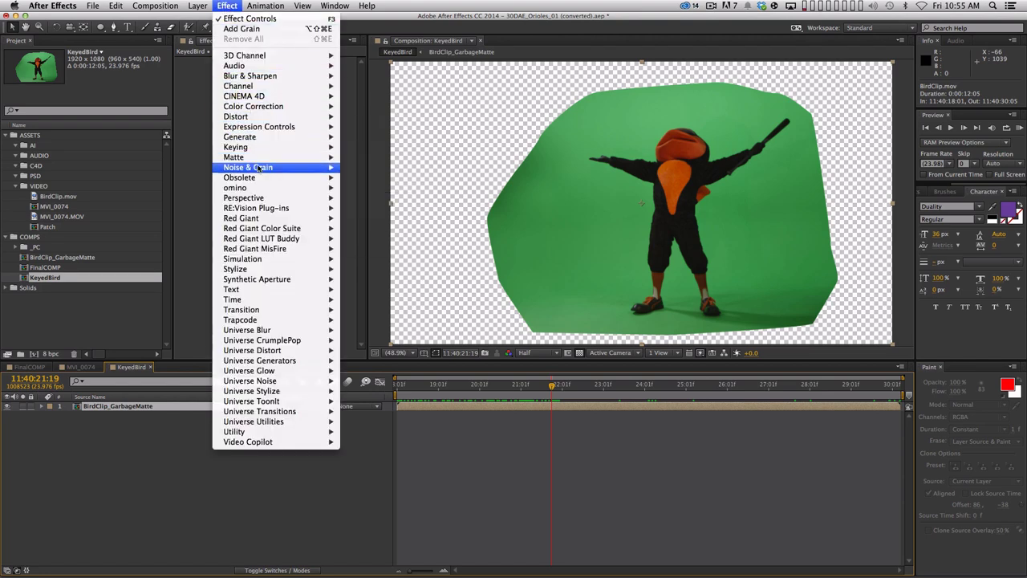
mouse_move(281, 270)
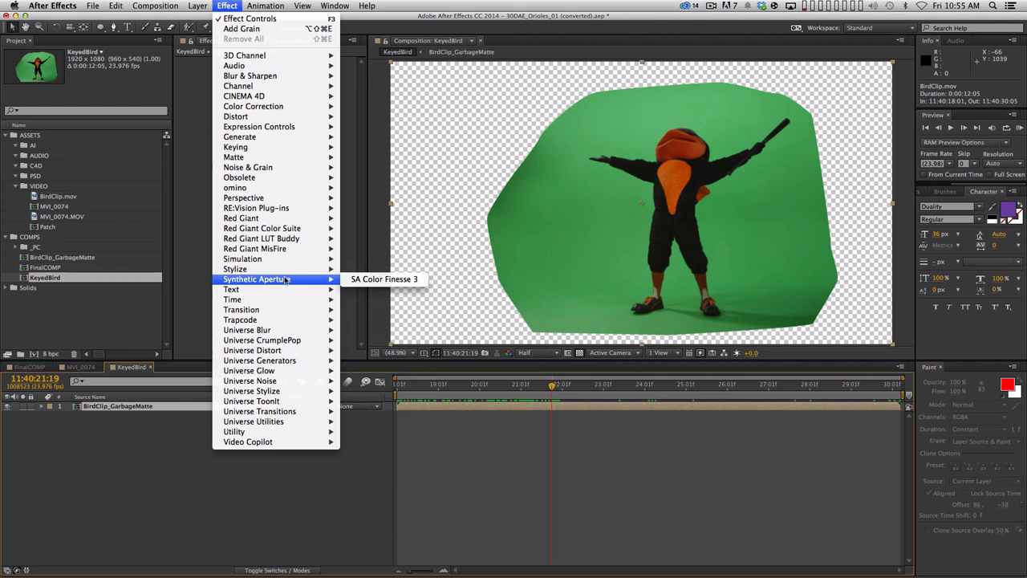
mouse_move(299, 150)
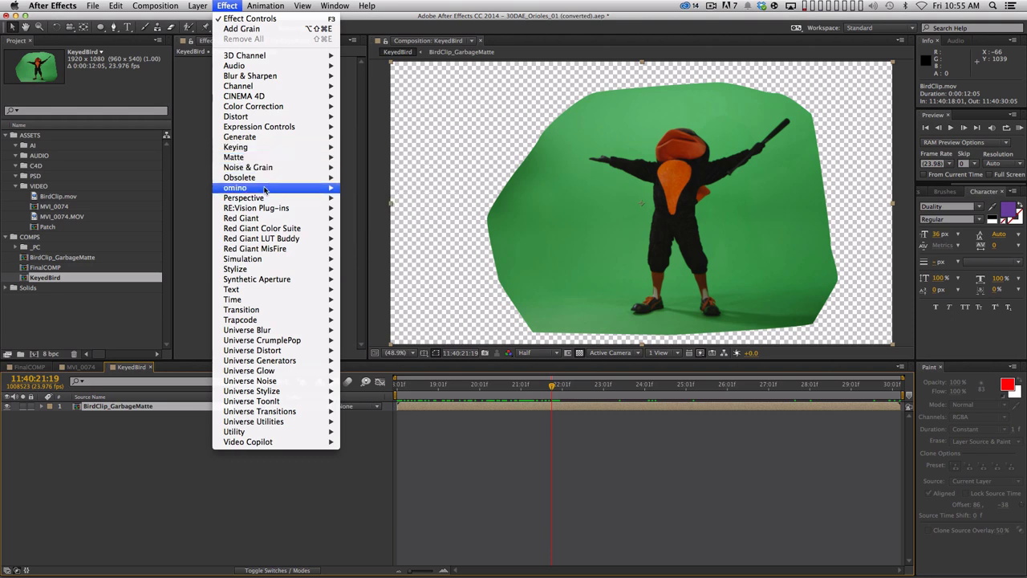
mouse_move(304, 180)
click(369, 197)
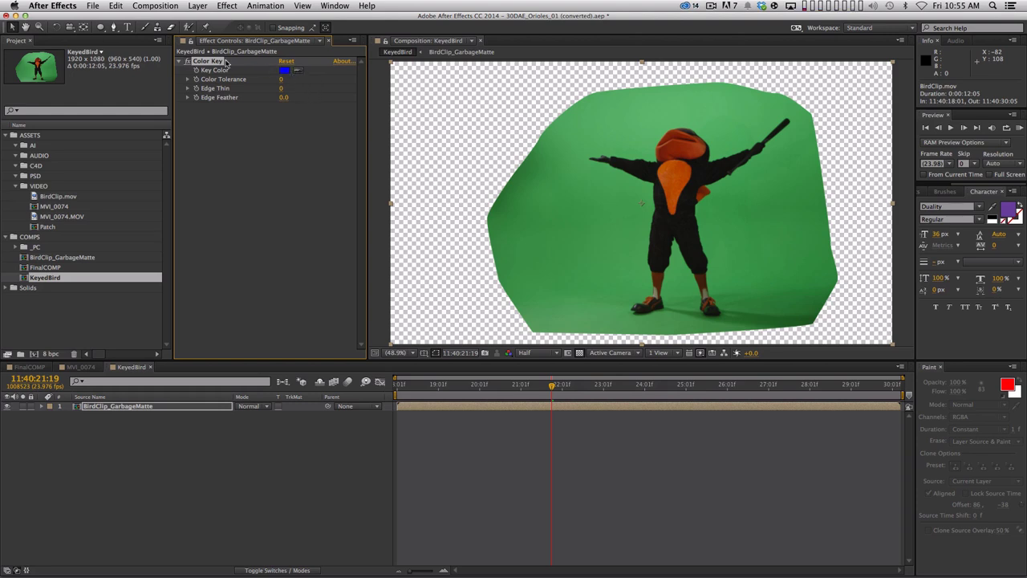
Sample the green backdrop near the mascot as the Key Color, set Color Tolerance to 25 and preview the key
click(299, 73)
click(652, 185)
click(396, 384)
drag(280, 84, 322, 82)
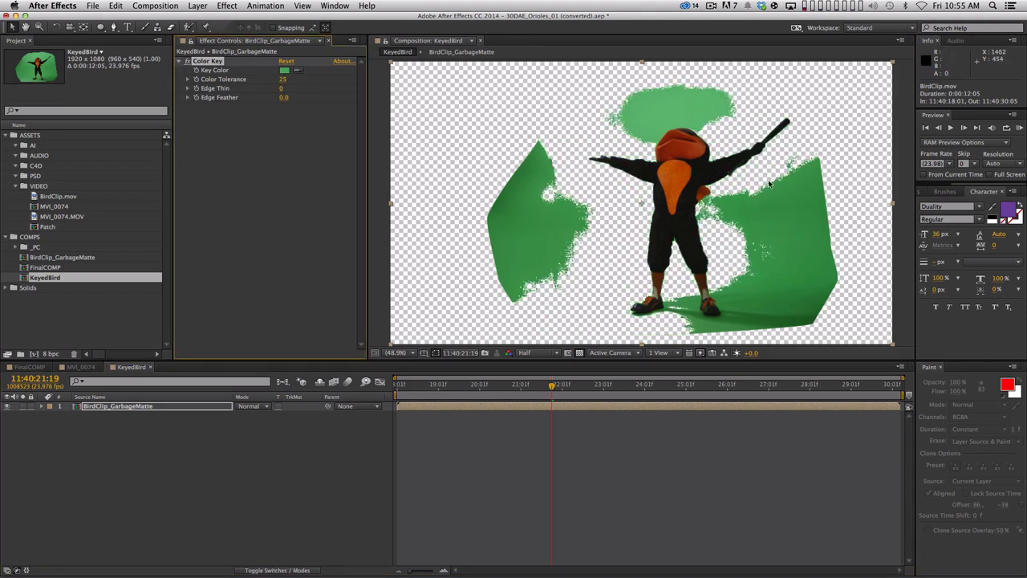
key(space)
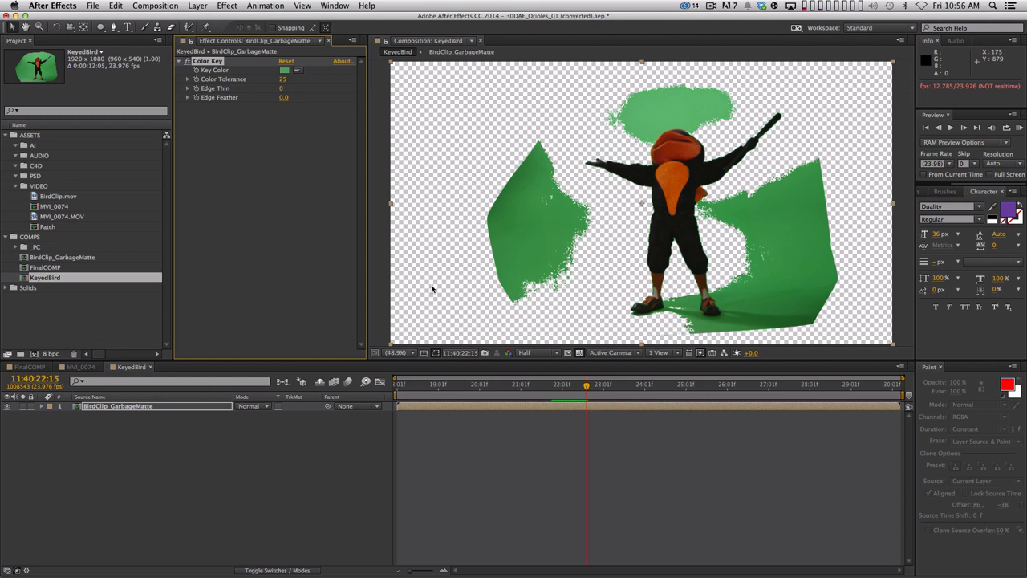
Create a 1920 × 1080 px solid layer in the KeyedBird composition with a bright magenta color
click(198, 486)
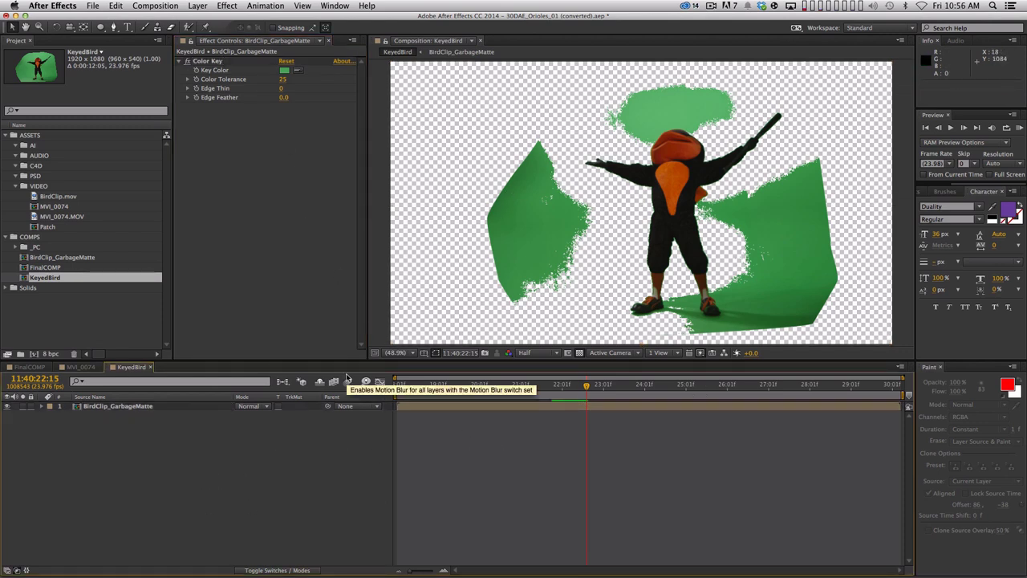
key(super+y)
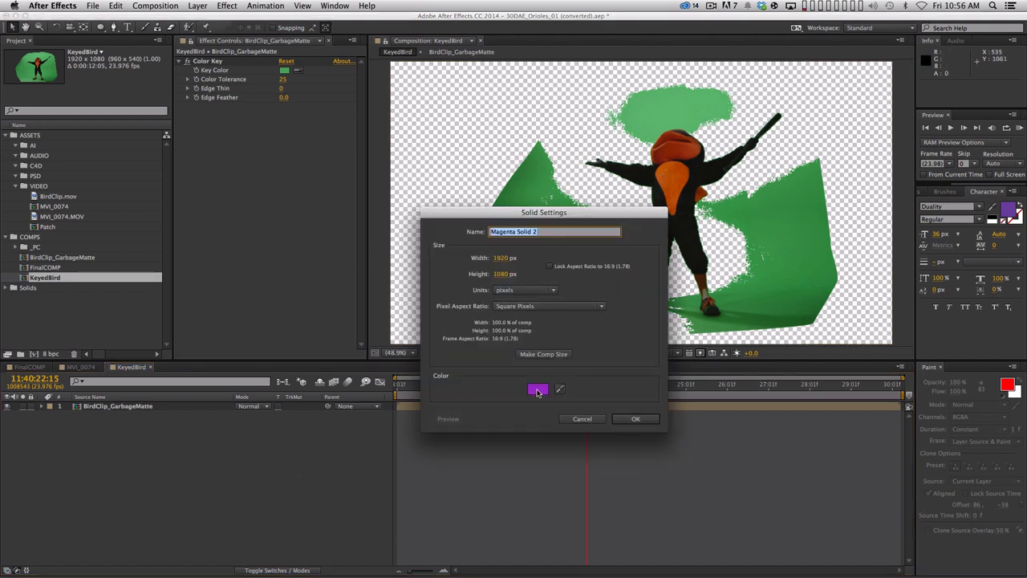
click(537, 391)
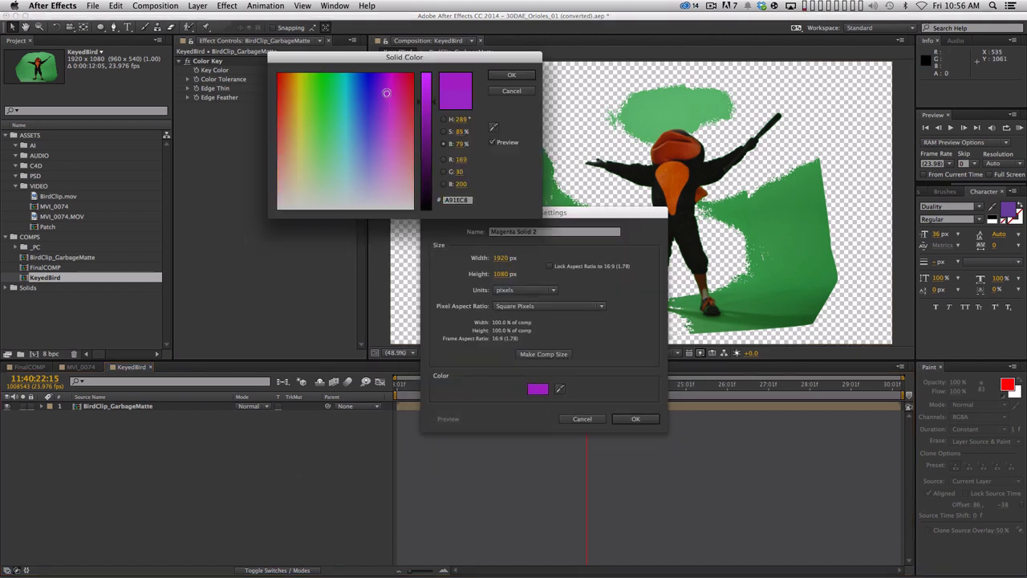
drag(386, 93, 391, 94)
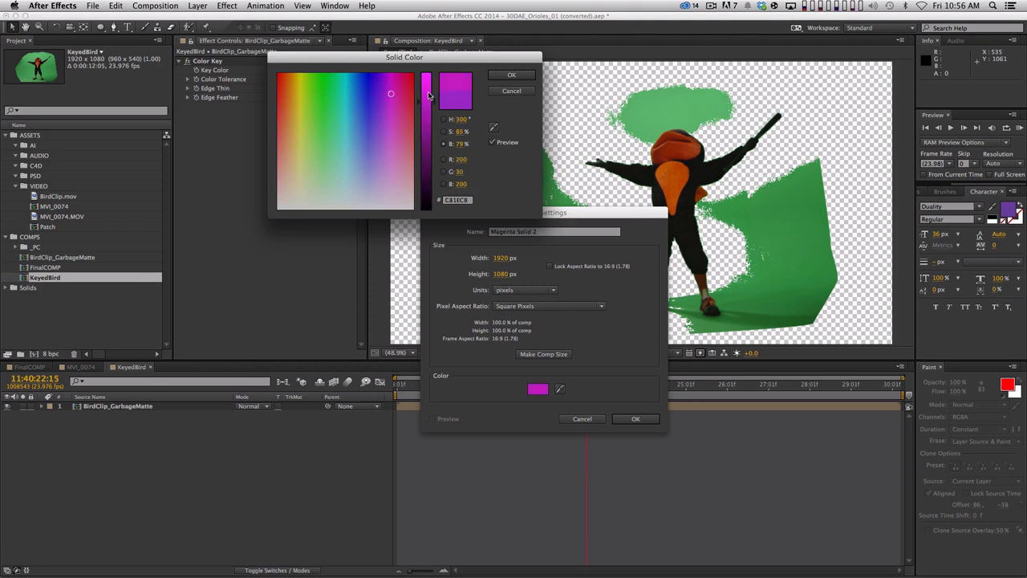
click(511, 77)
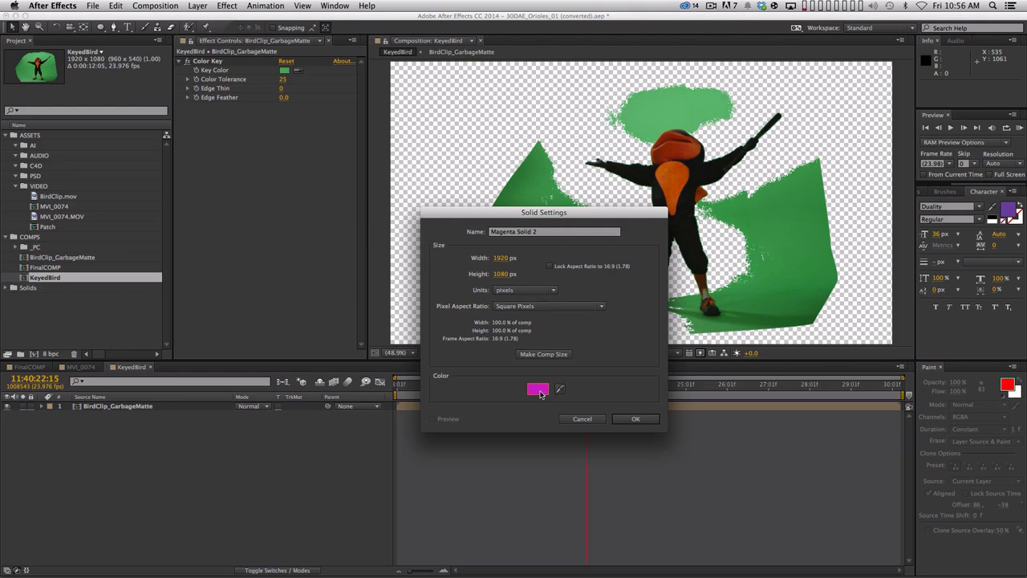
click(635, 418)
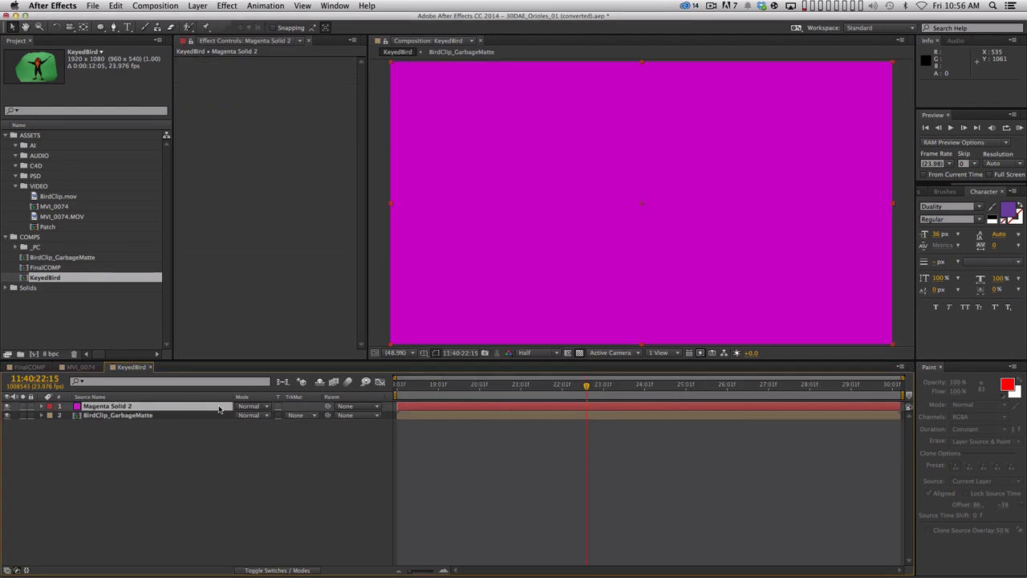
Place the magenta solid beneath the BirdClip_GarbageMatte layer and make it a guide layer
drag(219, 408, 219, 420)
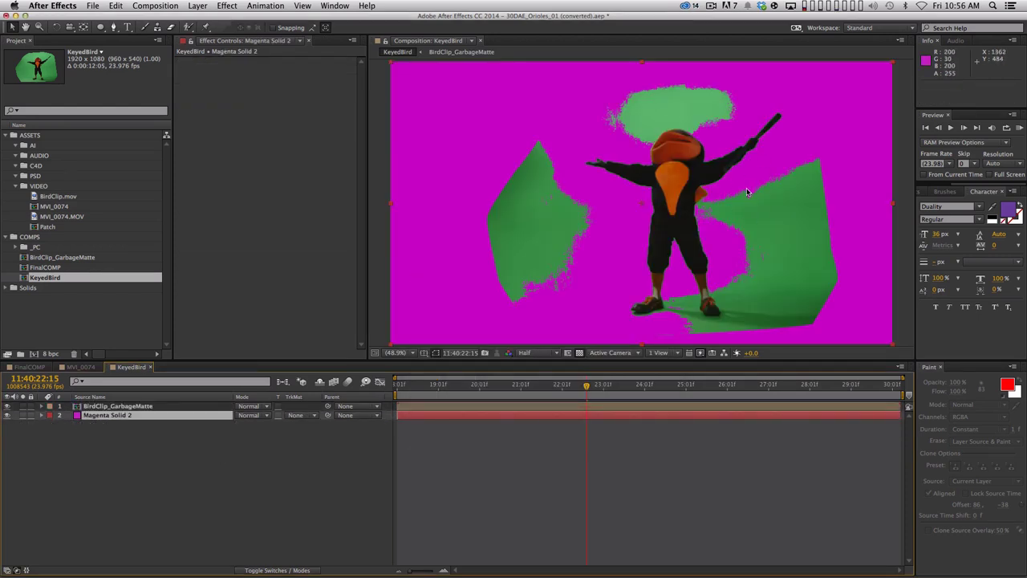
right_click(117, 418)
click(186, 281)
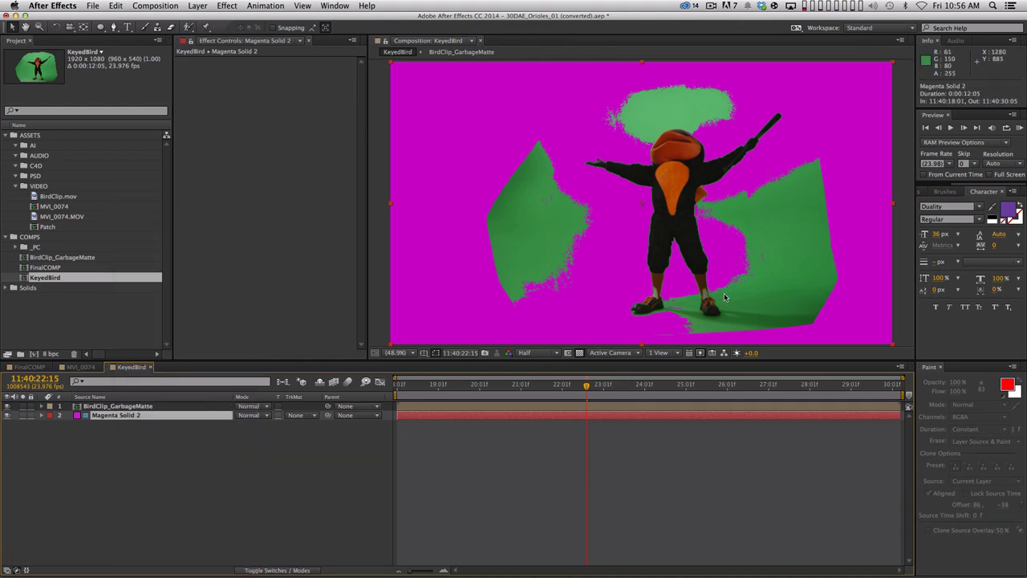
Raise the Color Key's Color Tolerance on the BirdClip_GarbageMatte layer to 114
click(147, 406)
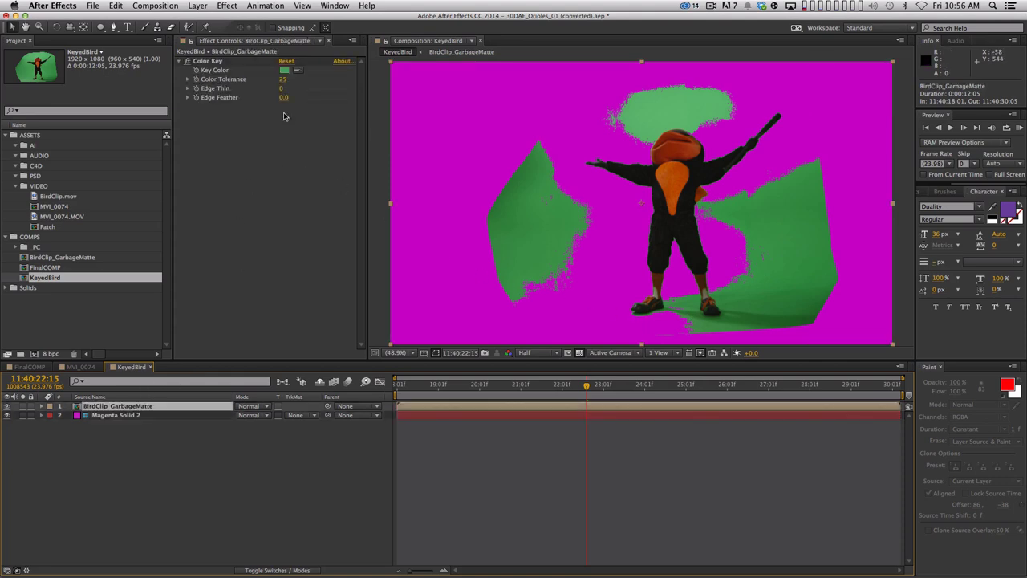
drag(282, 78, 434, 150)
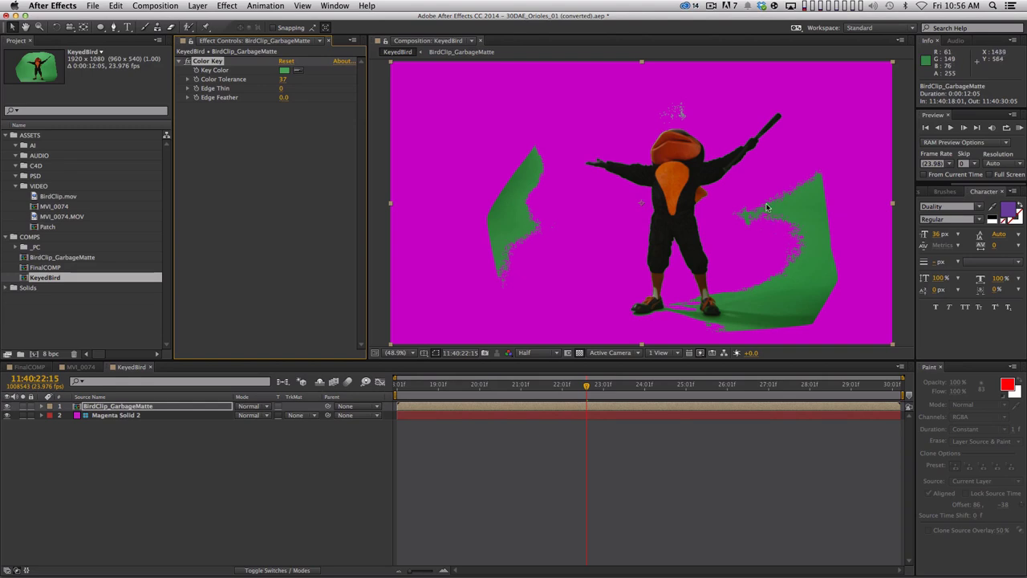
drag(282, 78, 293, 79)
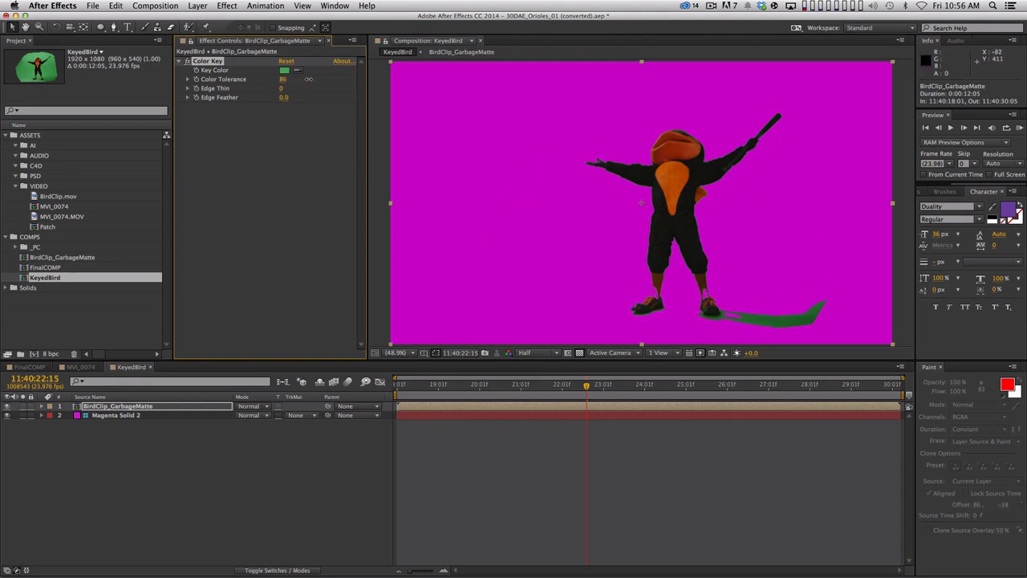
drag(308, 79, 325, 82)
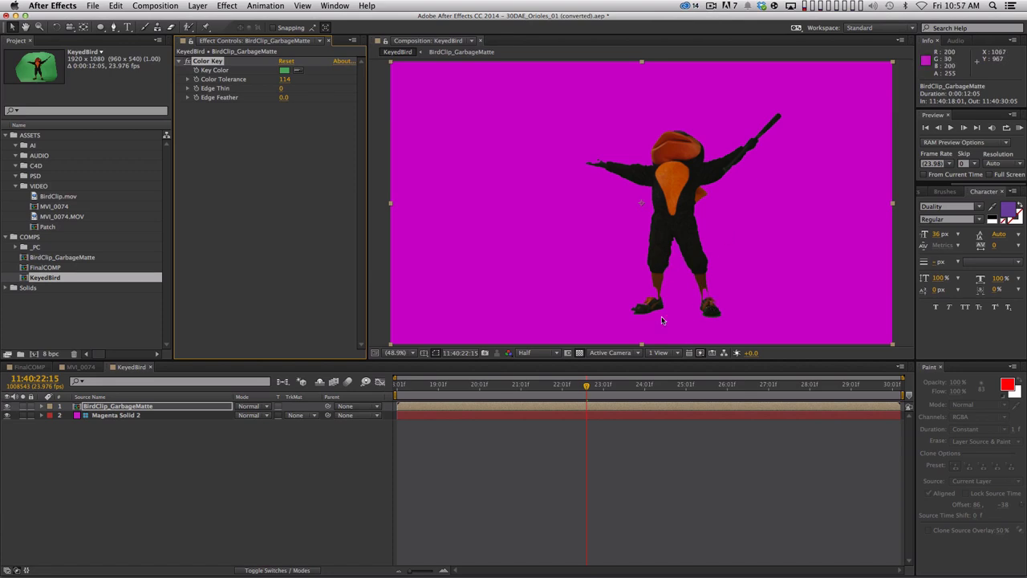
Hide the magenta solid, turn off the transparency grid and set the KeyedBird composition's background color to black (000000)
click(7, 416)
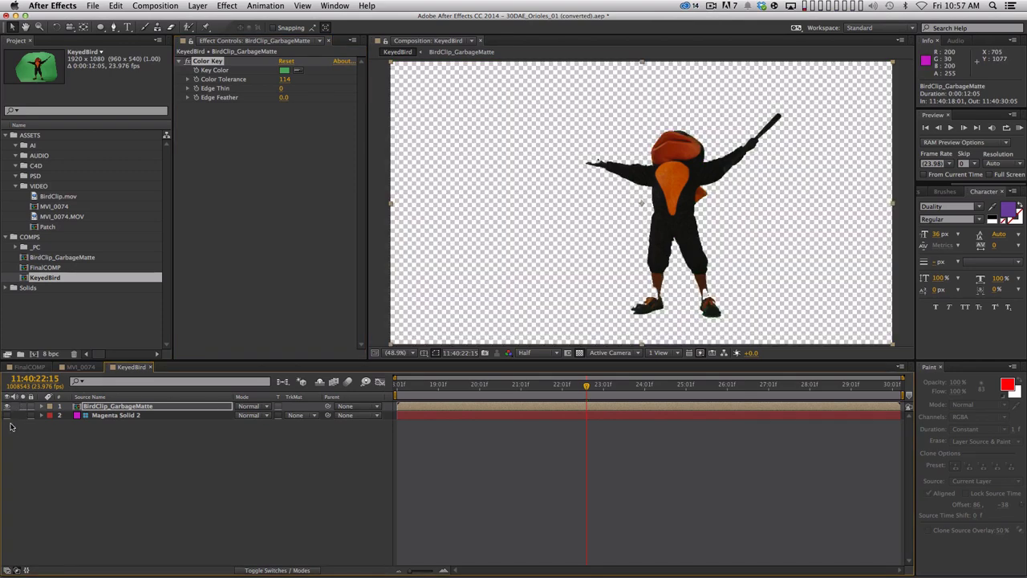
click(579, 353)
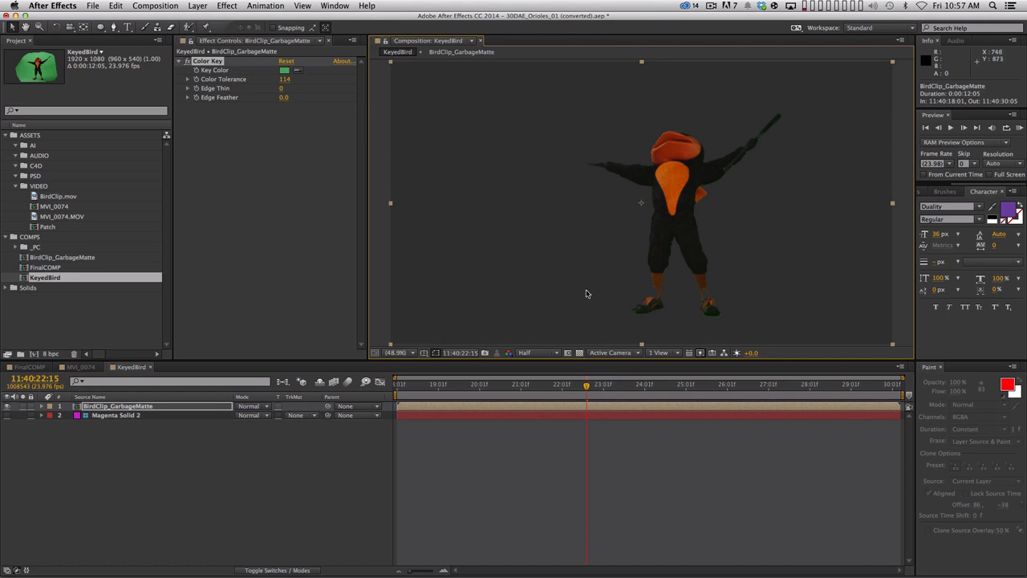
key(super+k)
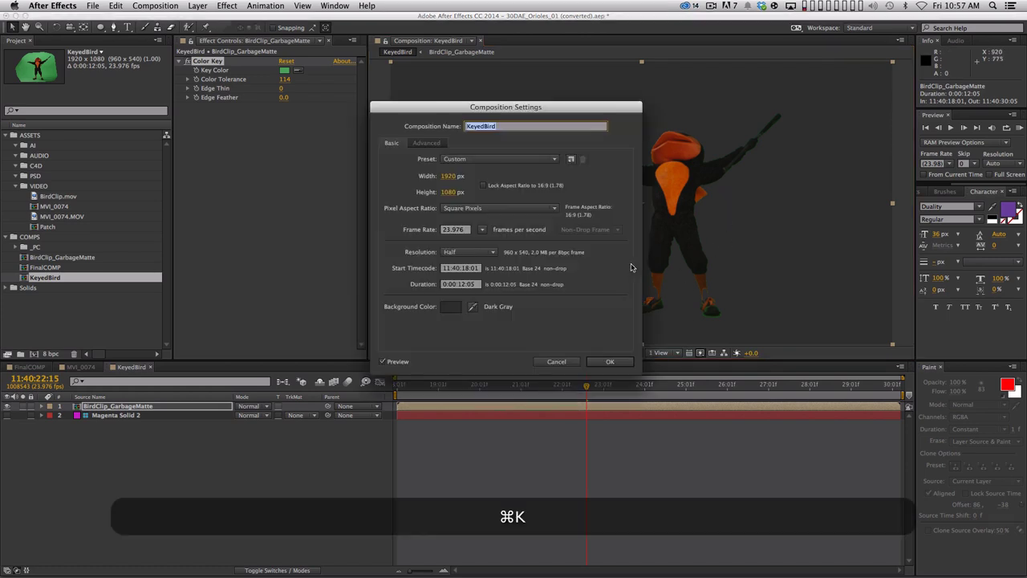
click(452, 307)
drag(425, 181, 426, 212)
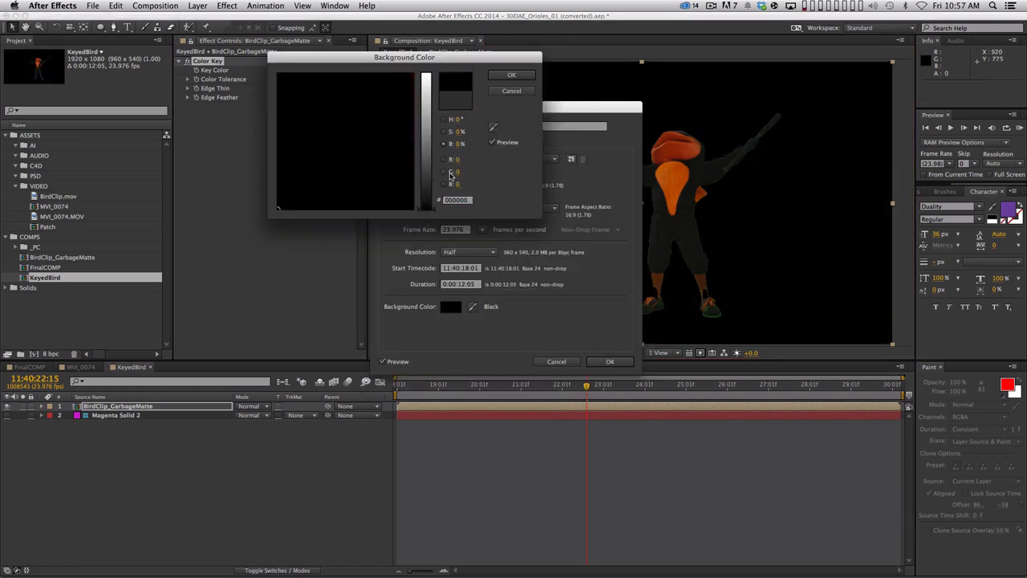
key(Return)
key(Return)
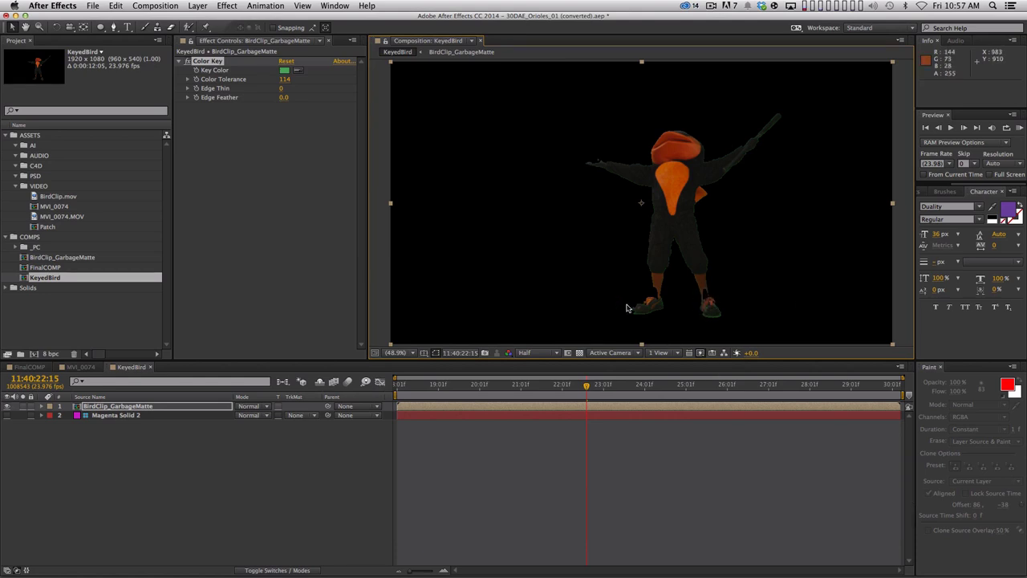
Make the magenta solid visible again and preview the keyed mascot against it, leaving the playhead at 11:40:22:05
click(6, 414)
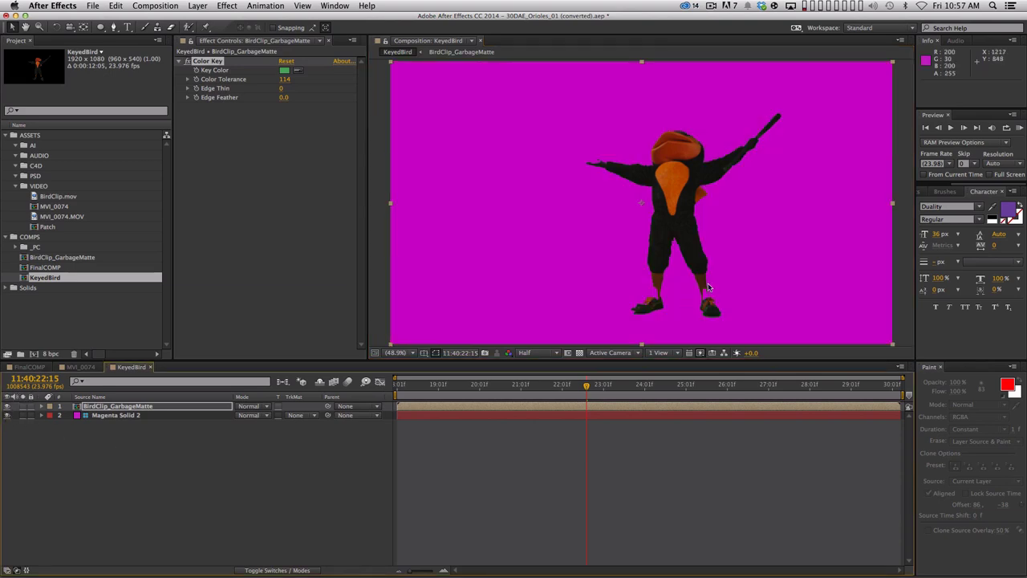
click(500, 386)
key(space)
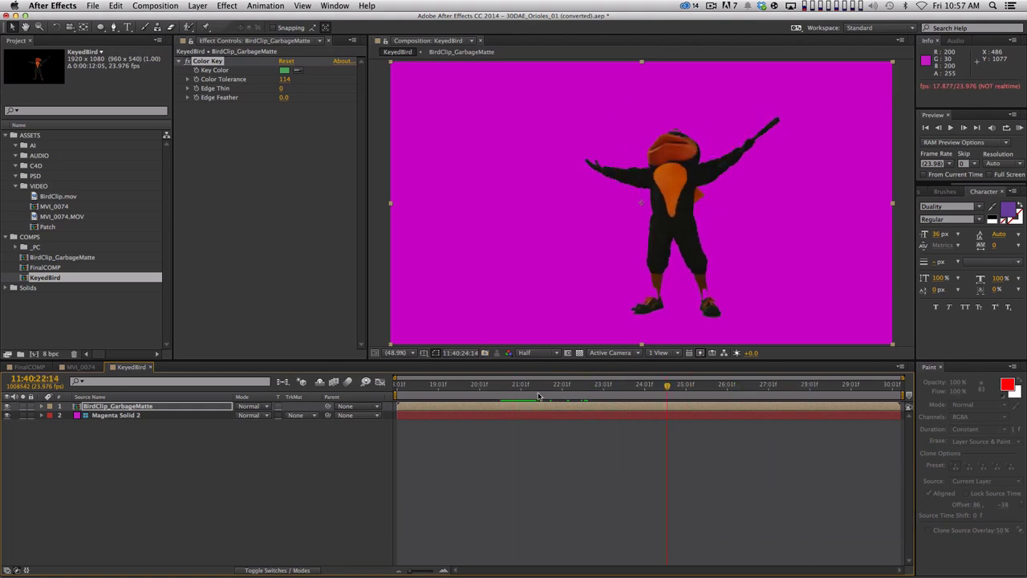
drag(537, 394, 569, 404)
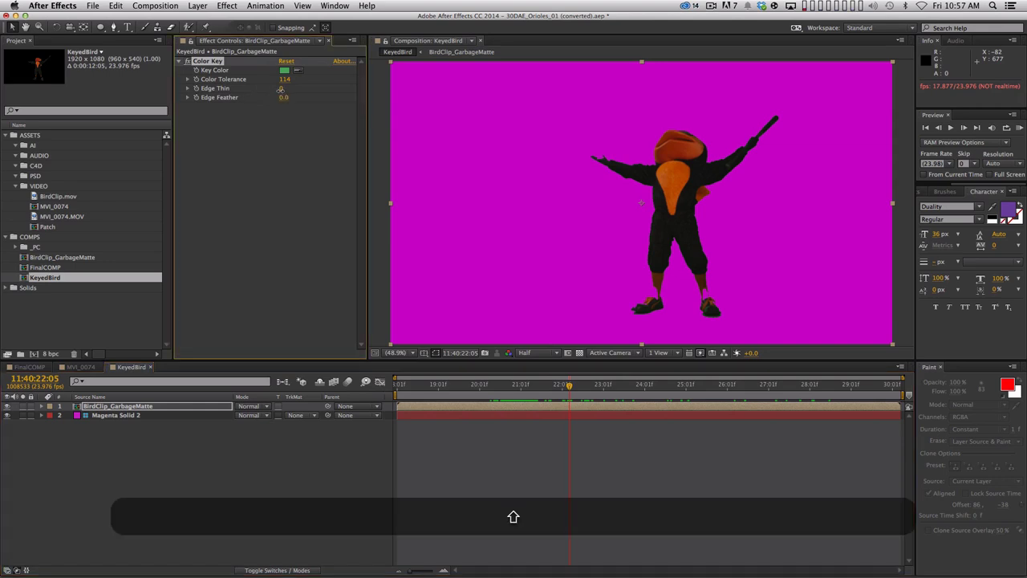
Set the Color Key's Edge Thin to -5 and check the mascot's outline in playback and at 11:40:24:21
drag(281, 91, 261, 95)
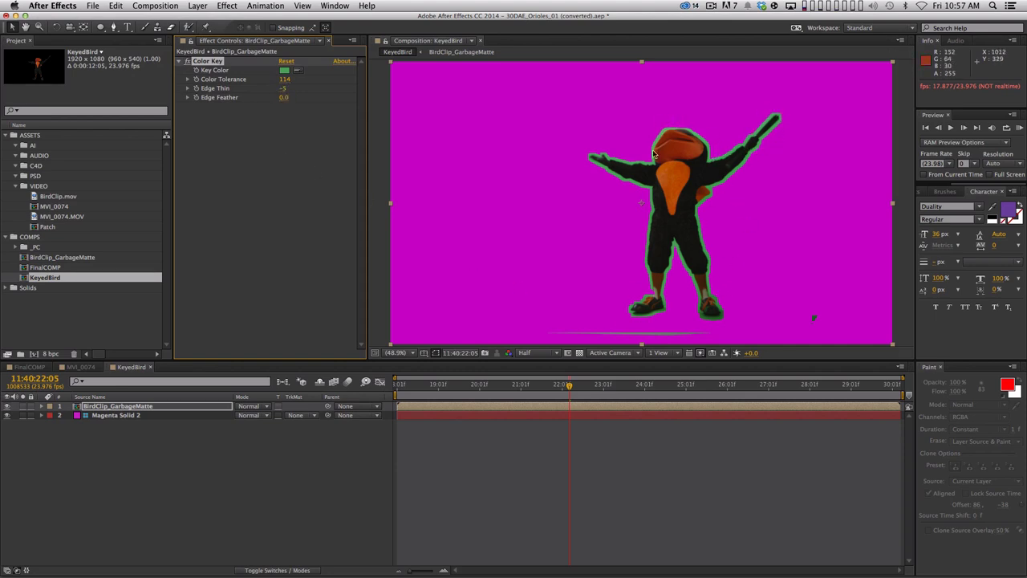
key(space)
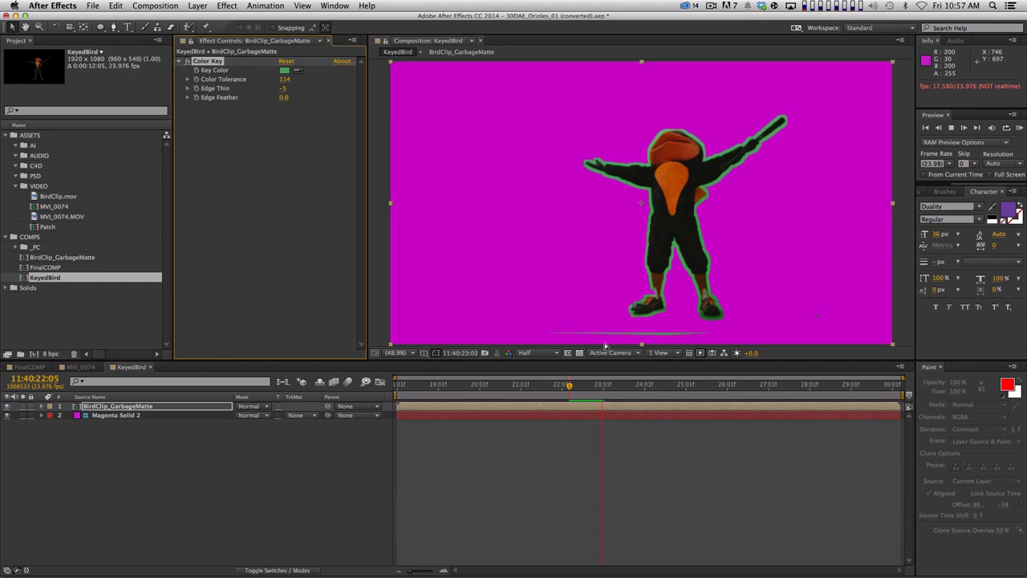
key(space)
drag(602, 384, 679, 389)
Set the Color Key's Color Tolerance to 76, inspecting the mascot's feet and floor shadow up close and the edges in playback
key(period)
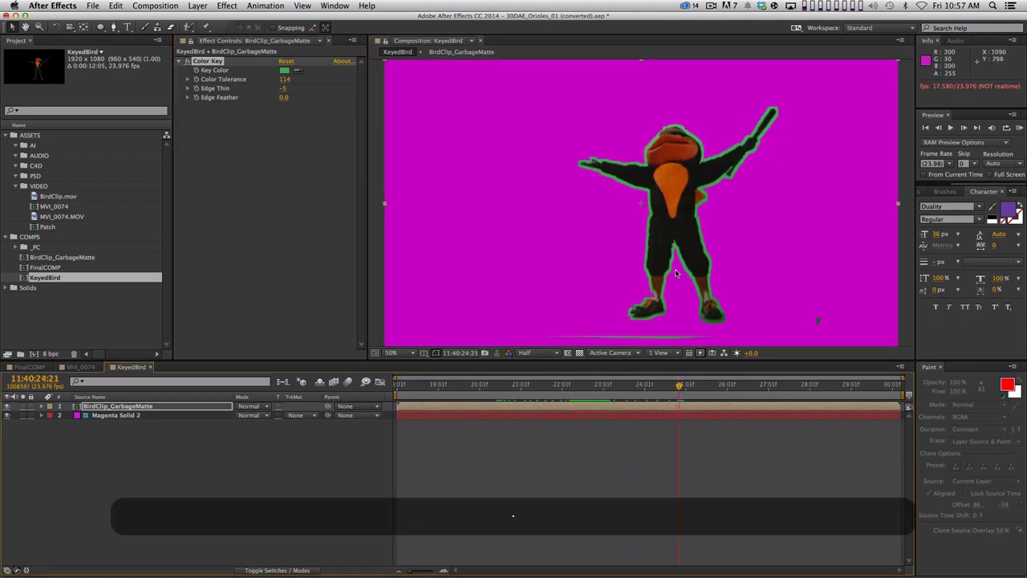
drag(675, 294, 658, 254)
key(period)
drag(286, 79, 154, 107)
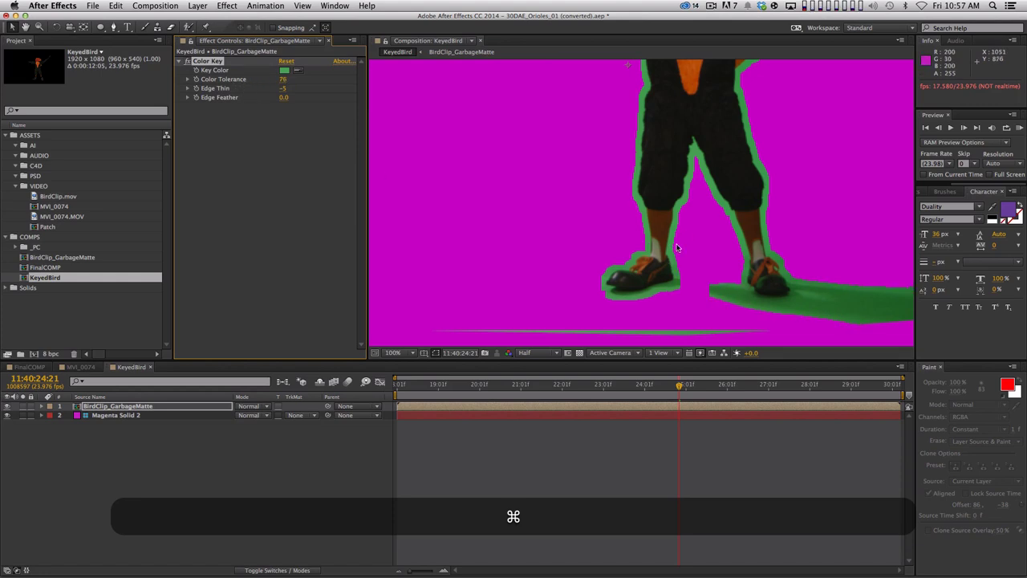
drag(702, 90, 660, 147)
drag(667, 259, 665, 185)
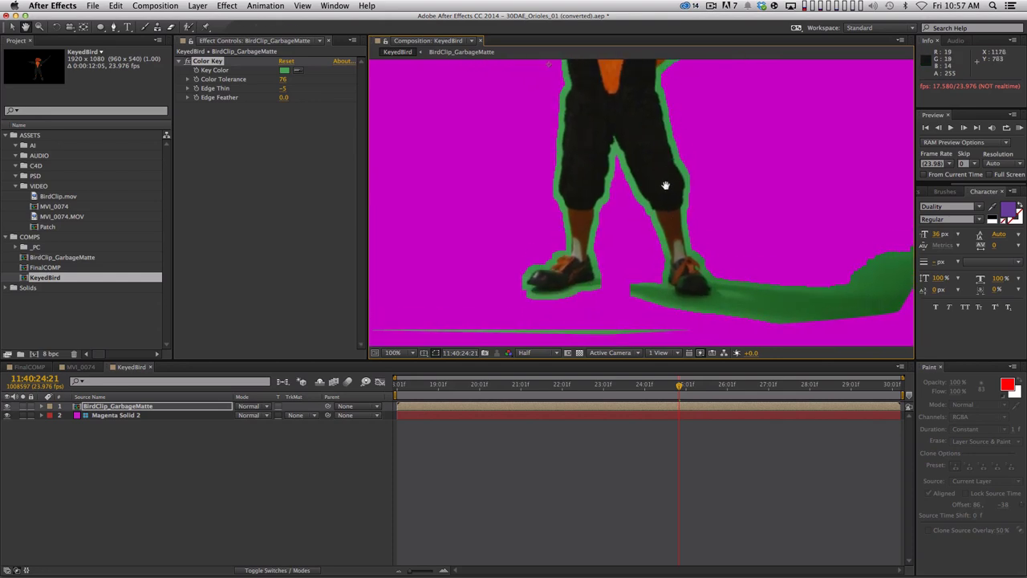
key(m)
key(space)
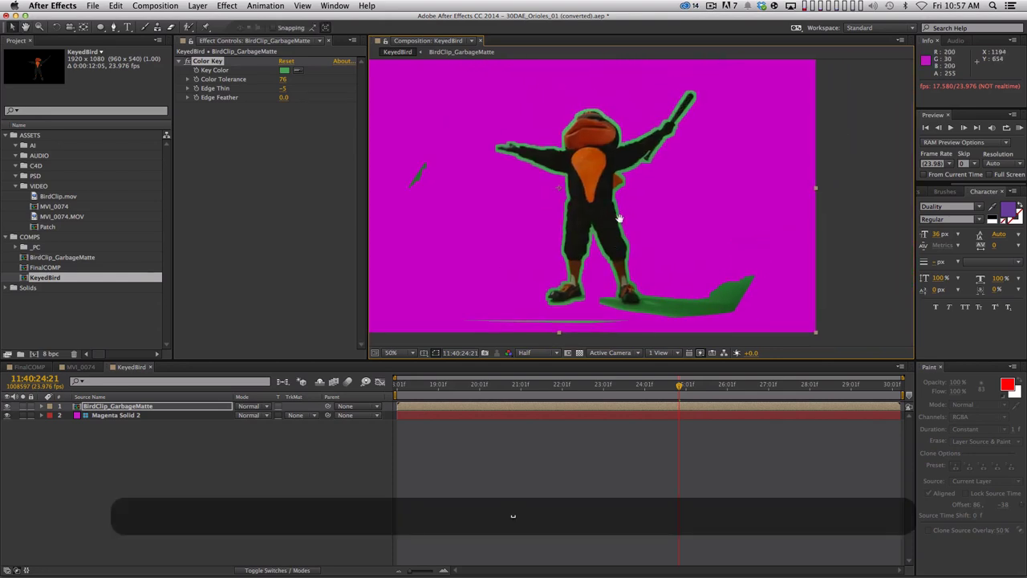
key(space)
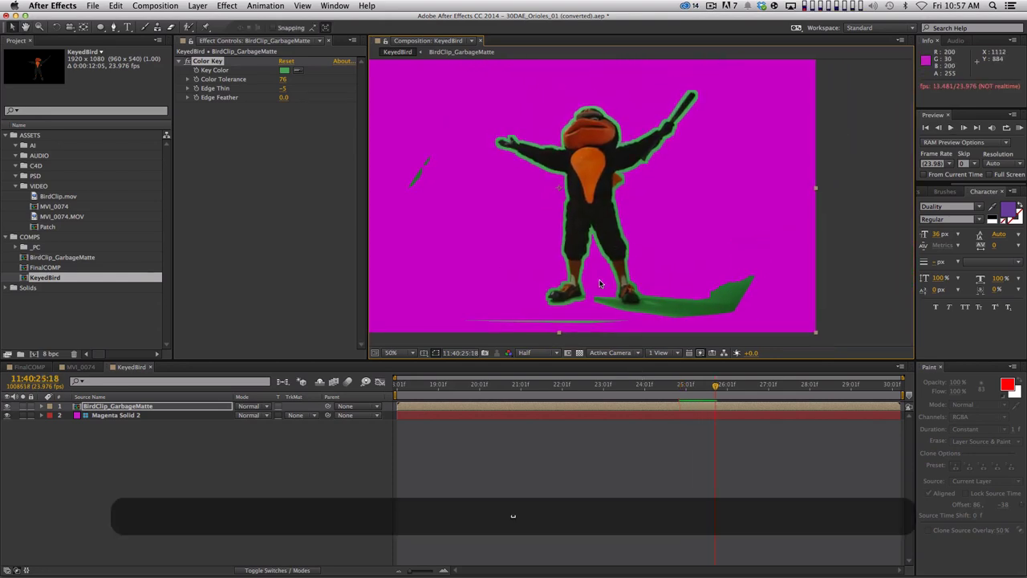
drag(485, 386, 647, 384)
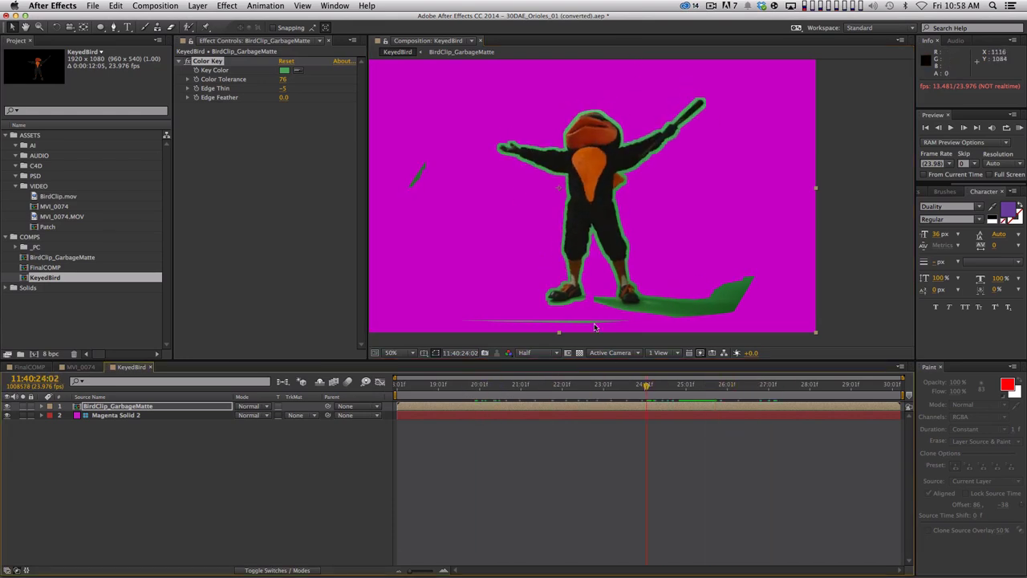
Draw a closed mask on BirdClip_GarbageMatte around the stray green patch behind the mascot at 11:40:18:11
key(space)
drag(530, 215, 547, 212)
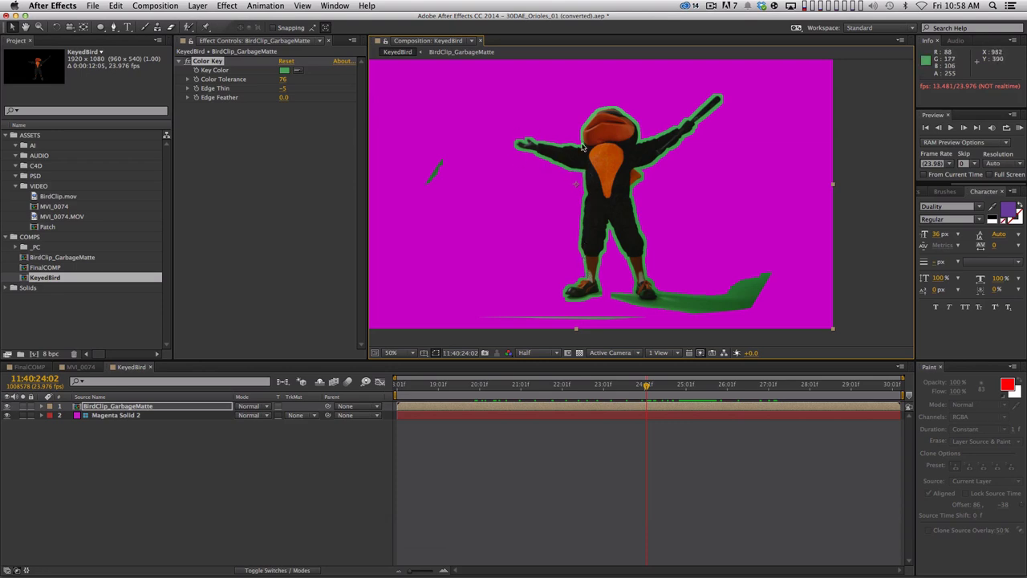
drag(722, 91, 740, 122)
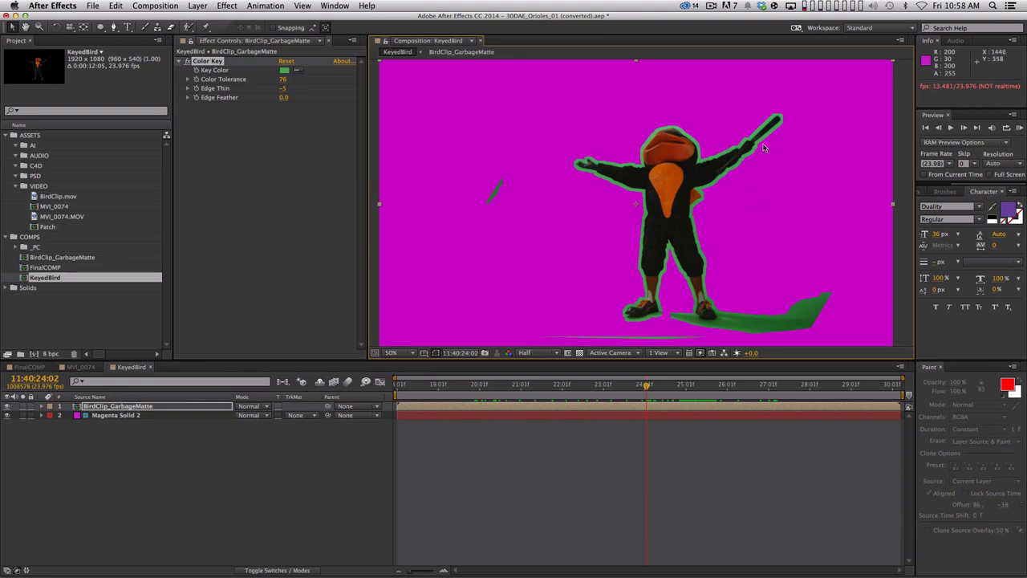
drag(628, 218, 587, 211)
drag(551, 388, 599, 379)
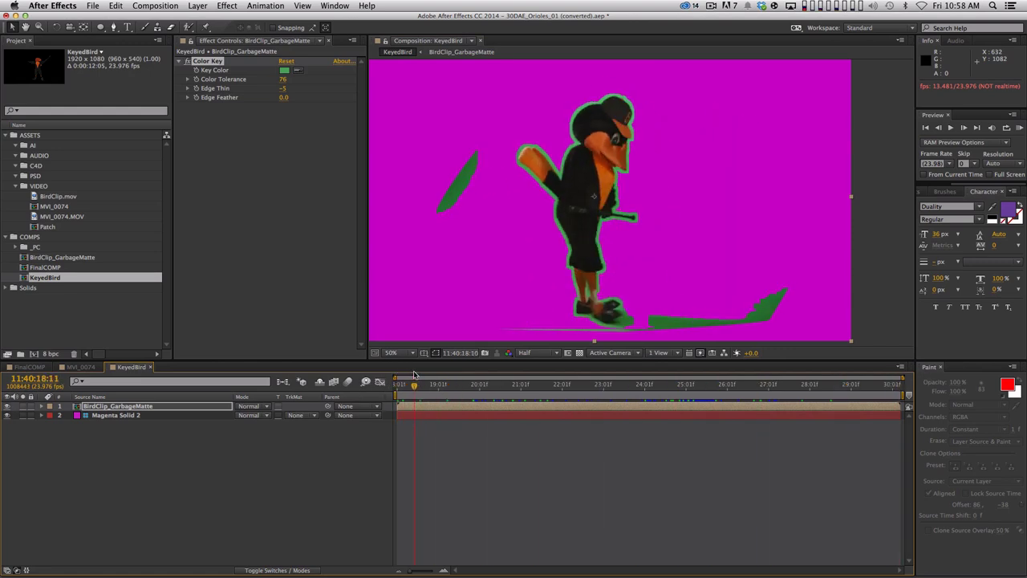
key(g)
click(474, 139)
click(429, 197)
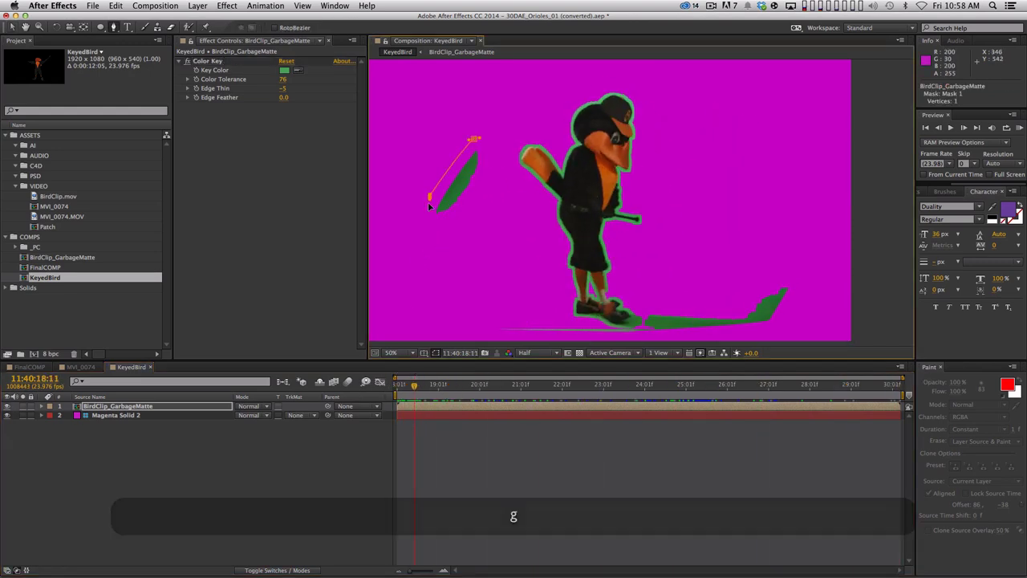
click(424, 232)
click(459, 213)
click(485, 161)
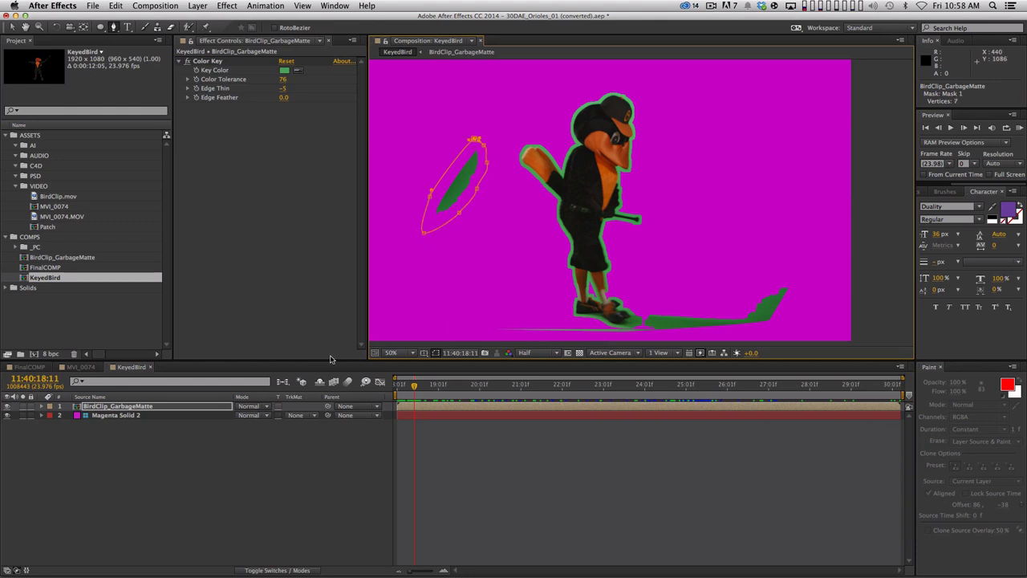
Set the new mask's mode to Subtract and move the playhead to 11:40:24:15
key(m)
click(259, 415)
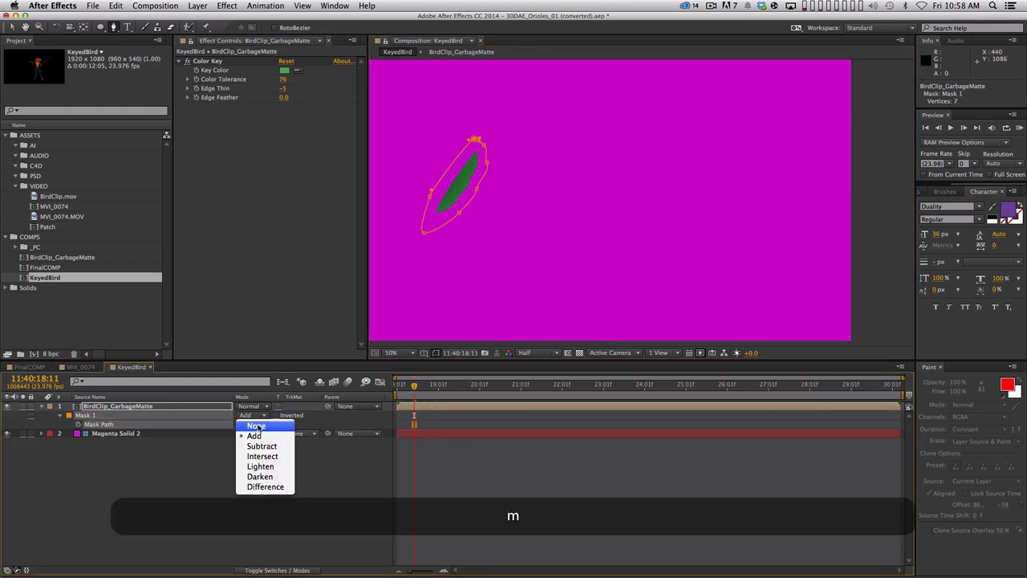
click(264, 444)
click(293, 517)
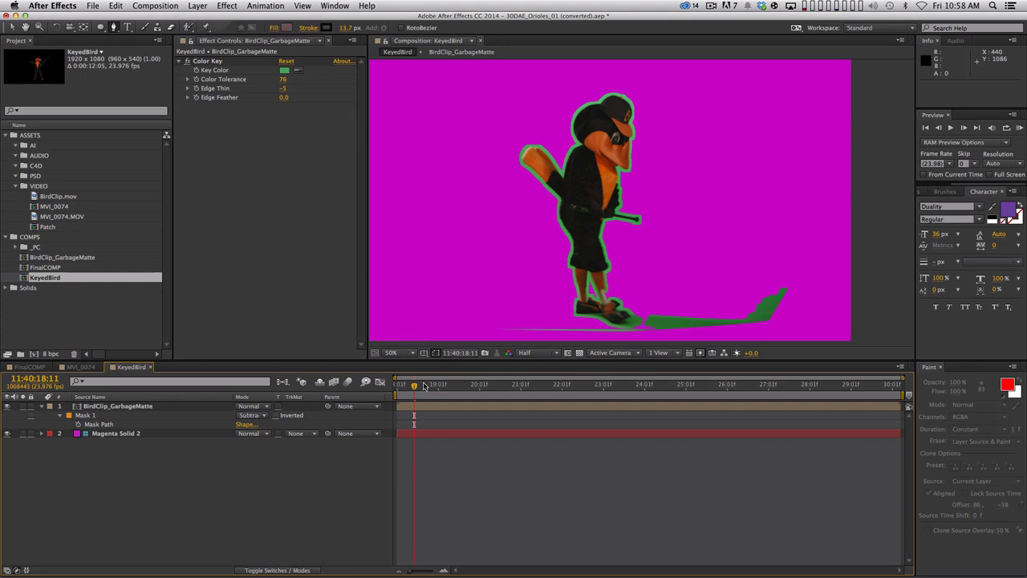
drag(414, 385, 668, 410)
scroll(616, 281, up, 2)
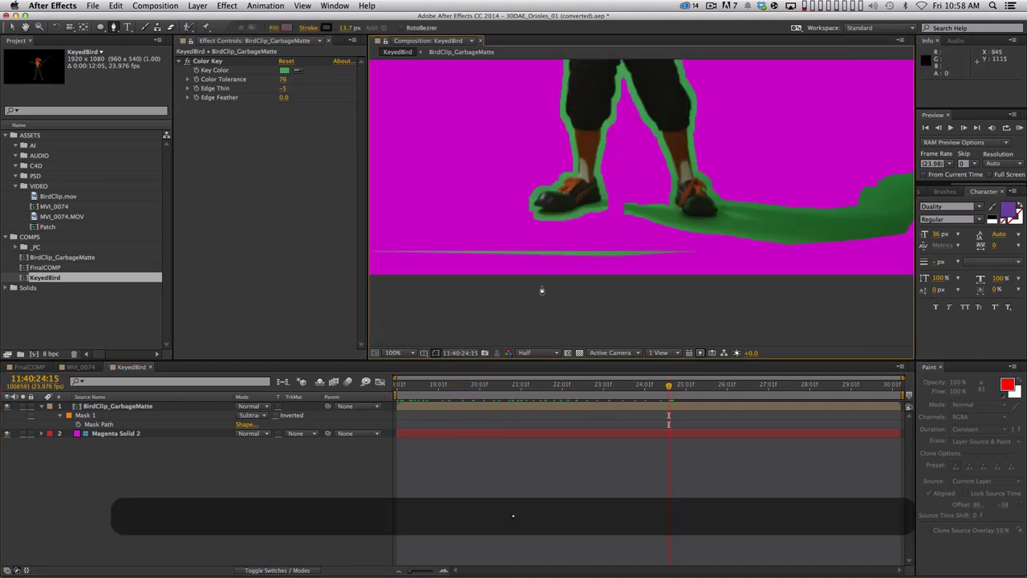
click(410, 258)
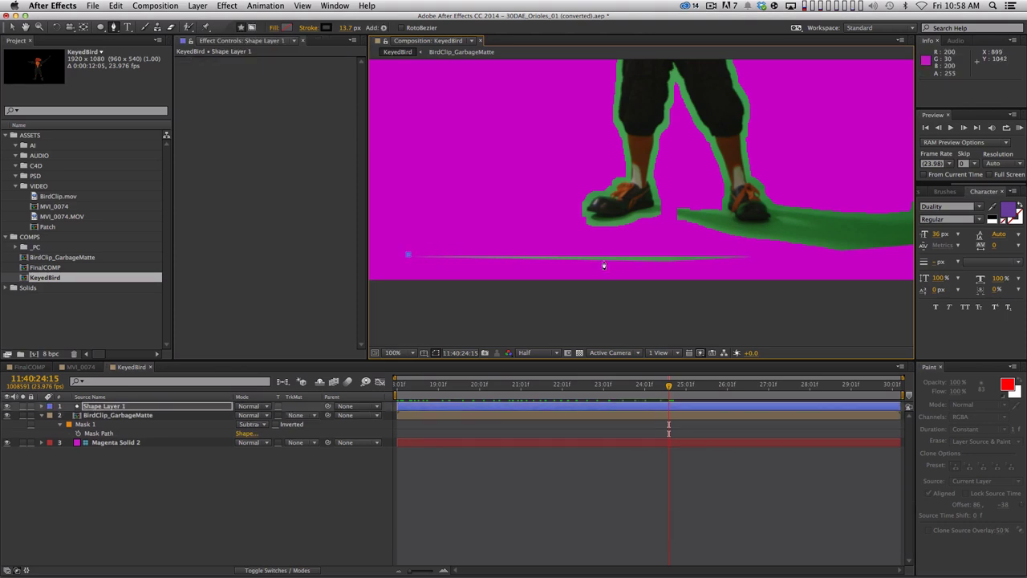
shift+click(758, 257)
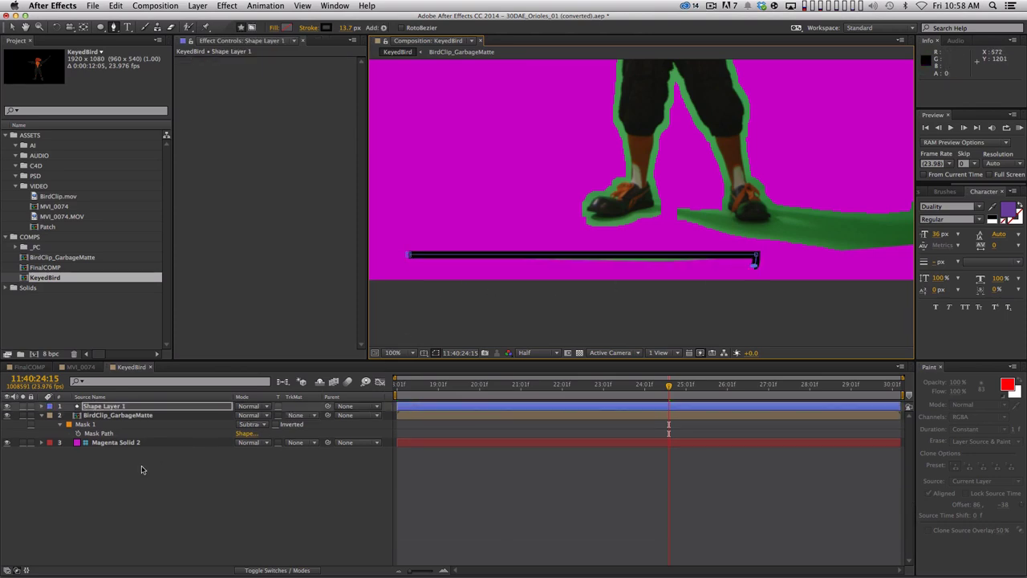
click(144, 407)
key(BackSpace)
Draw a second mask on BirdClip_GarbageMatte around the thin green line below the mascot's feet and set it to Subtract
click(160, 407)
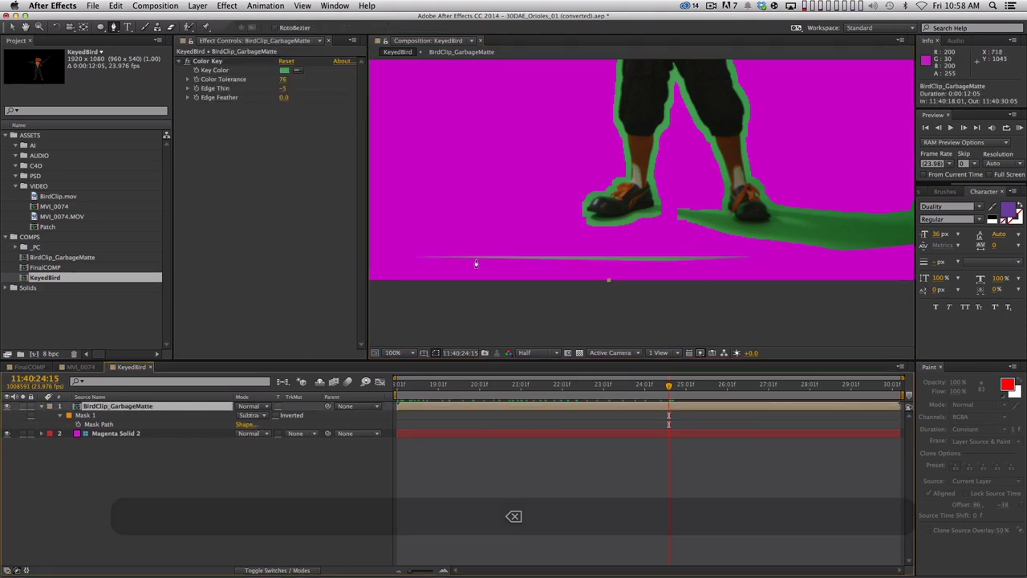
click(409, 253)
shift+click(754, 253)
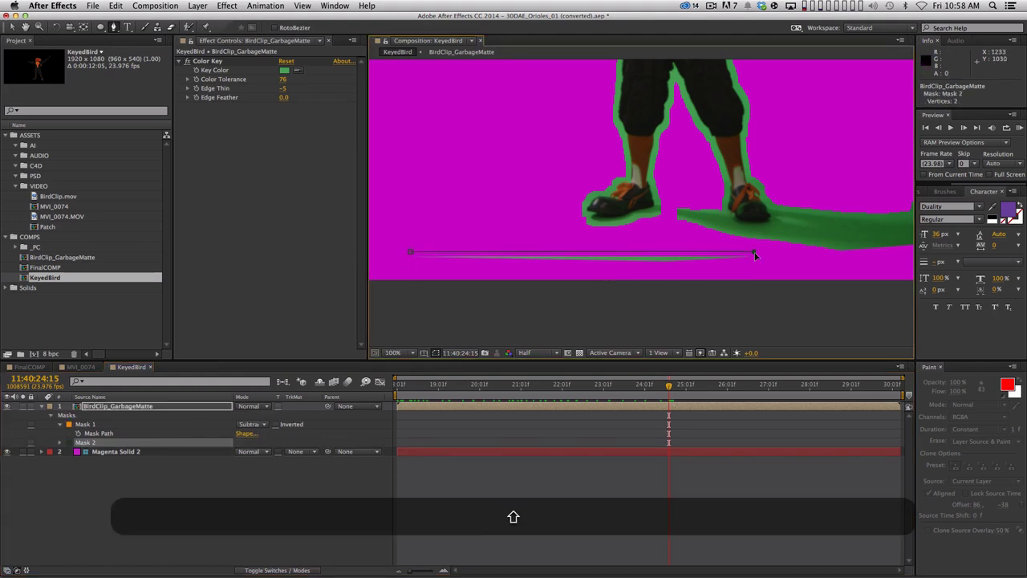
drag(446, 277, 397, 255)
click(410, 252)
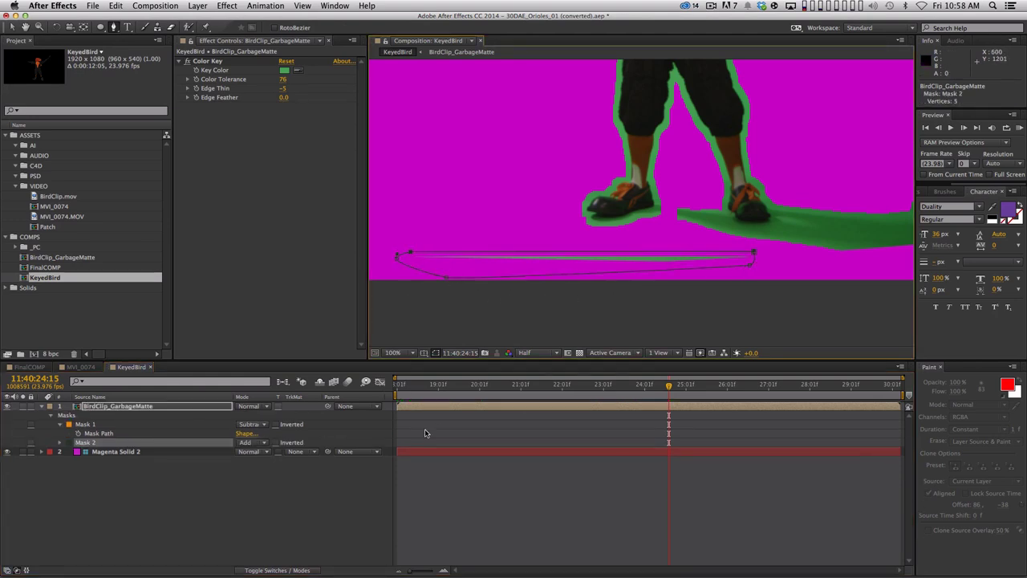
click(248, 442)
click(261, 472)
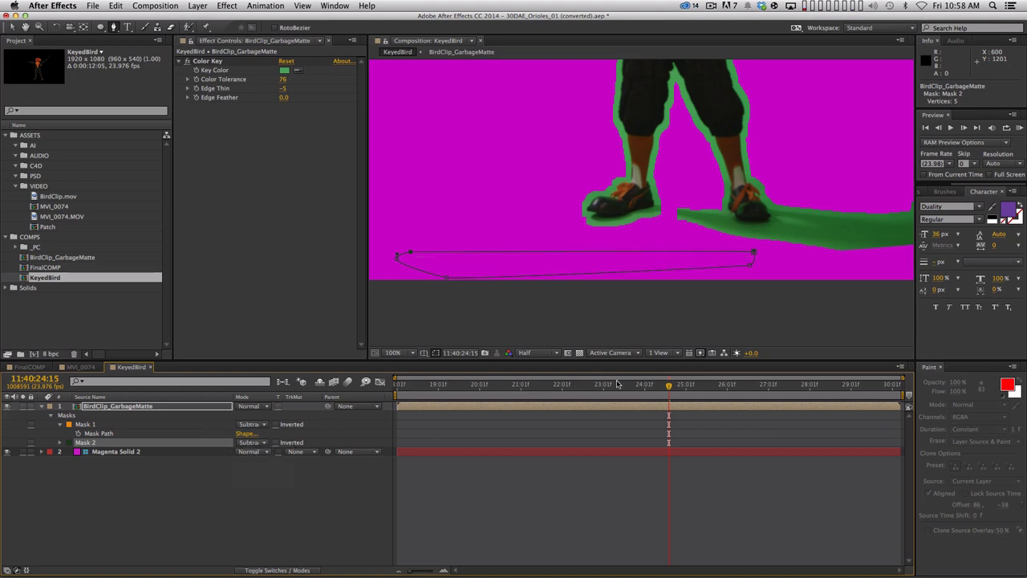
Check the whole masked mascot at 11:40:20:04 and scrub back to the clip's start at 11:40:18:01
key(comma)
click(607, 421)
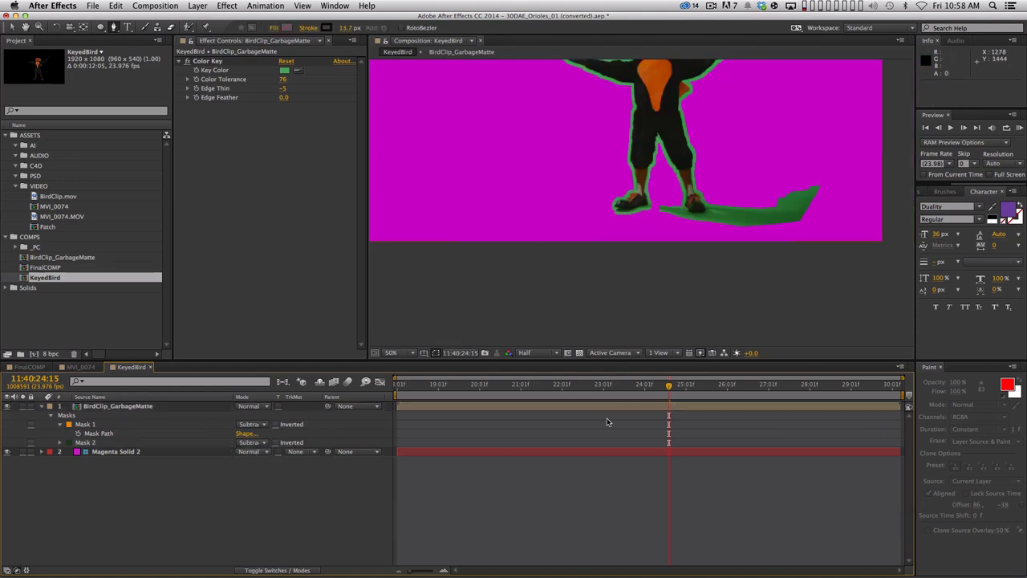
drag(714, 162, 678, 217)
drag(586, 387, 484, 391)
drag(587, 163, 548, 180)
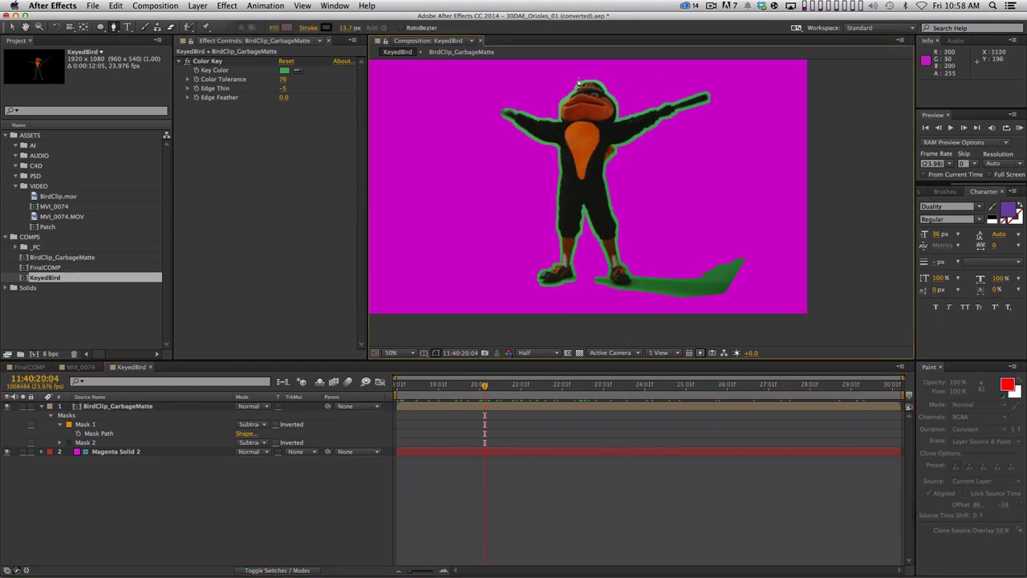
drag(483, 388, 312, 401)
Pre-compose BirdClip_GarbageMatte as BirdClip_BetterMatte, moving all attributes into the new composition
click(41, 406)
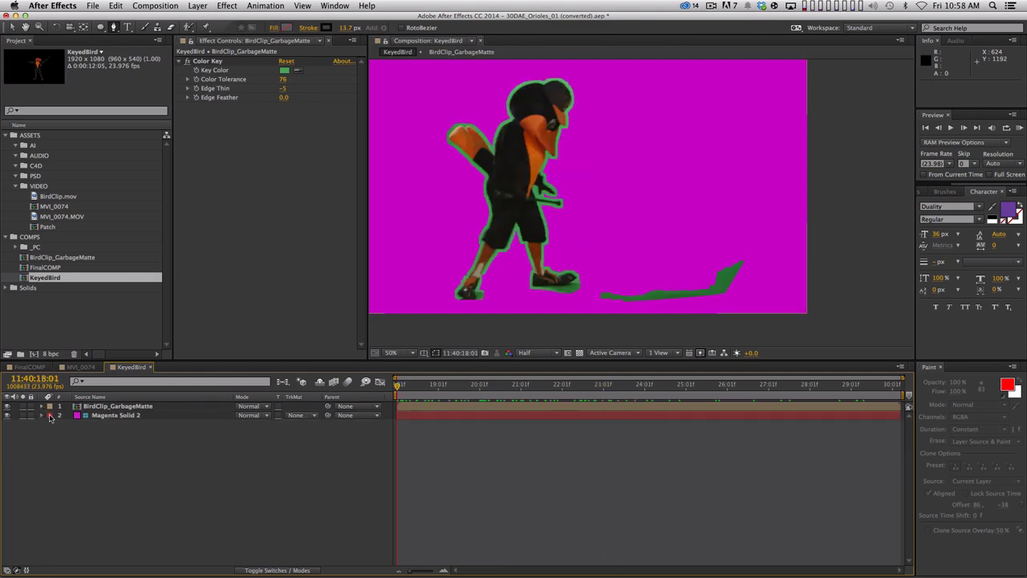
click(112, 407)
key(shift+super+c)
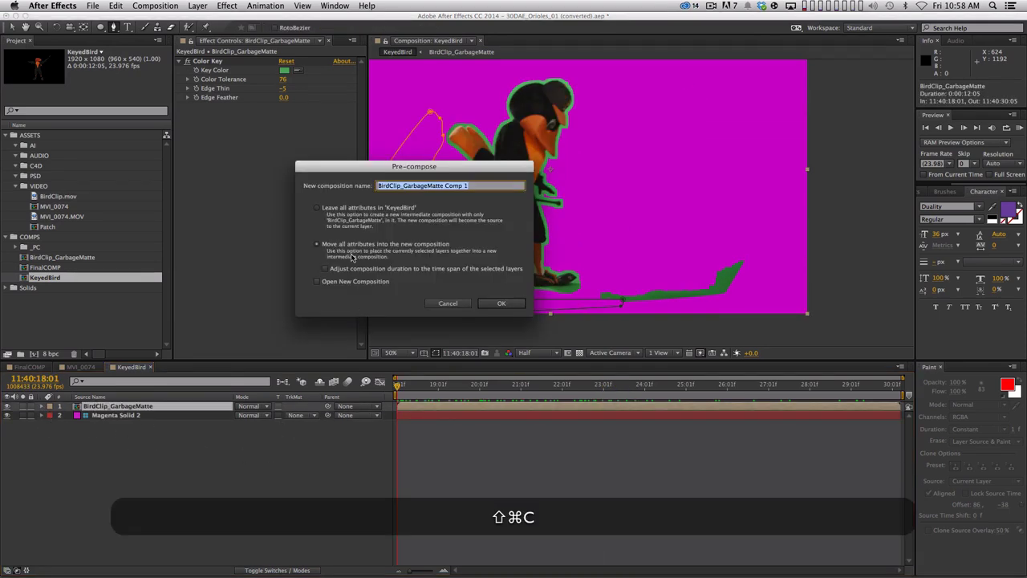
click(427, 185)
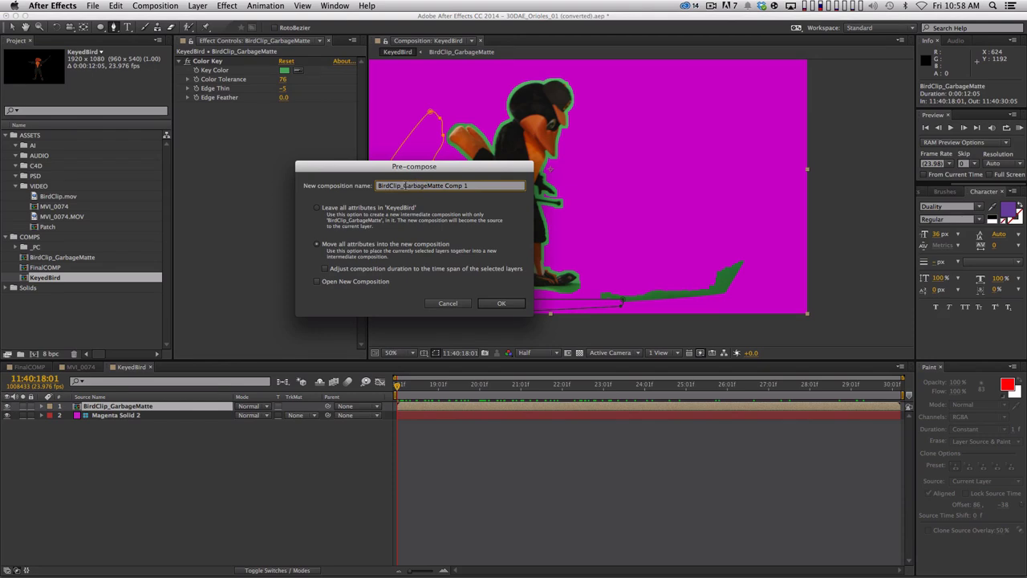
drag(403, 186, 469, 186)
text(Better)
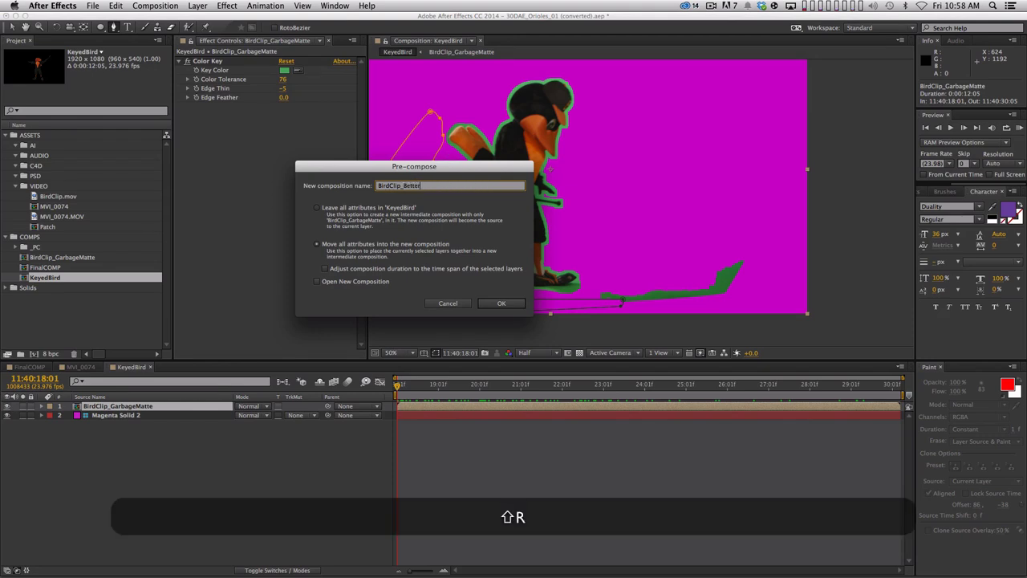
text(Matte)
key(Return)
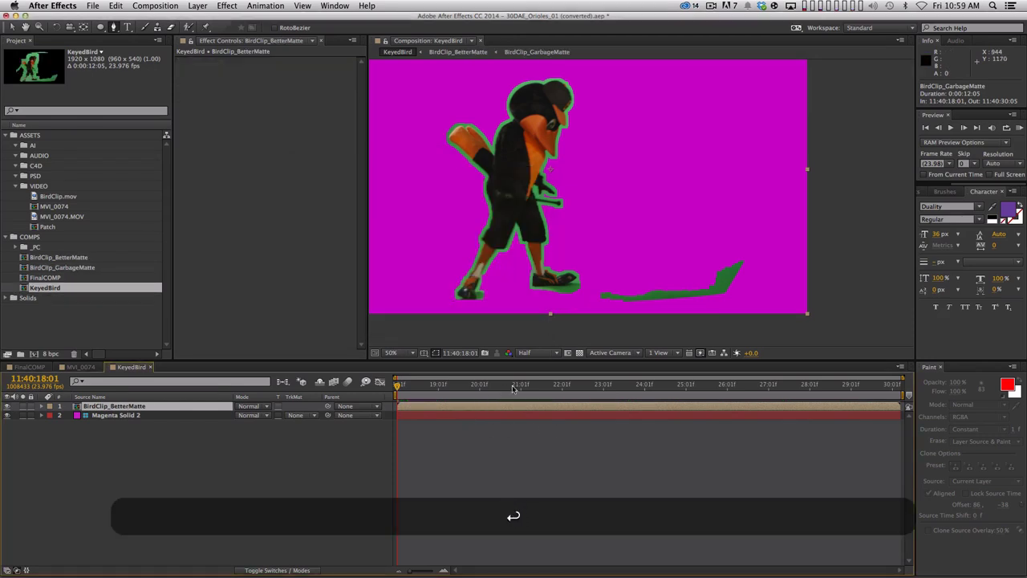
Move the playhead to 11:40:21:22, magnify the mascot to 200% and set the preview resolution to Full
drag(512, 389, 557, 387)
click(401, 498)
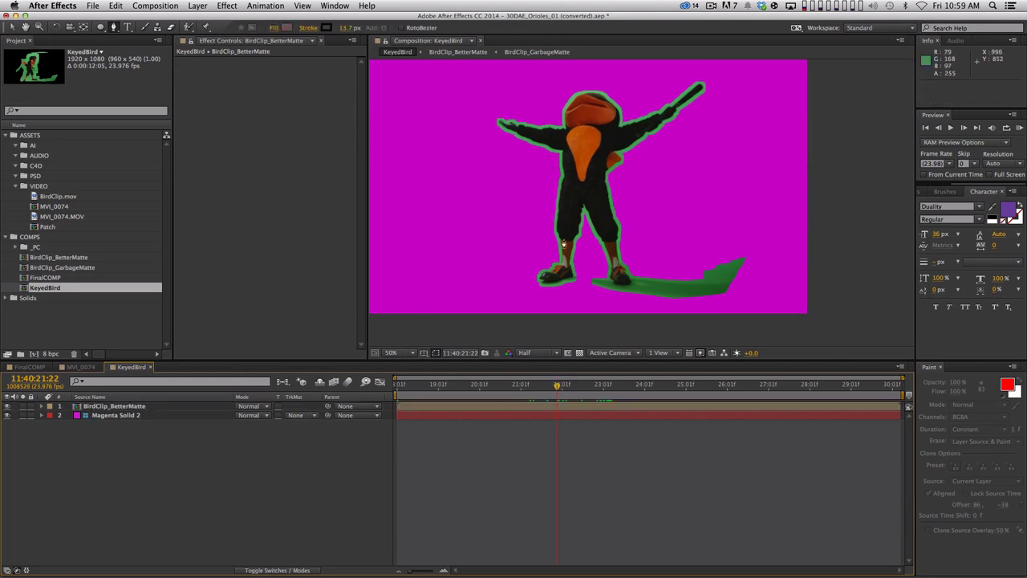
key(v)
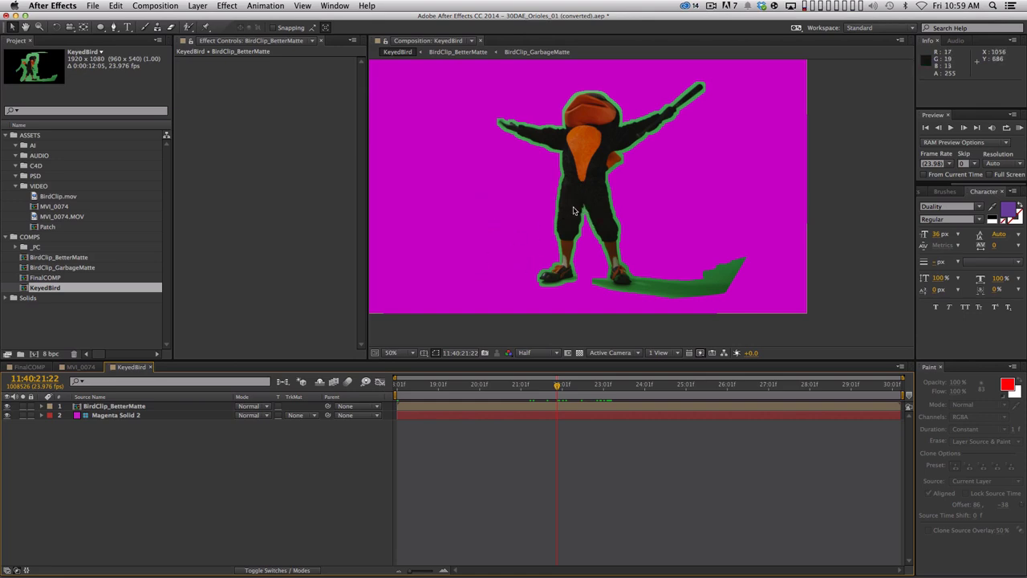
key(period)
key(period)
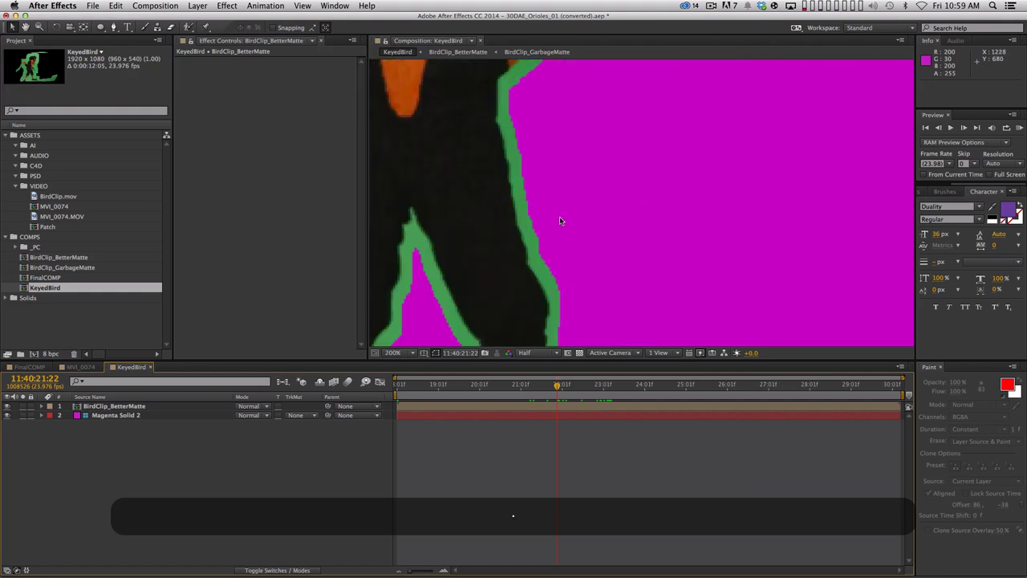
key(super+j)
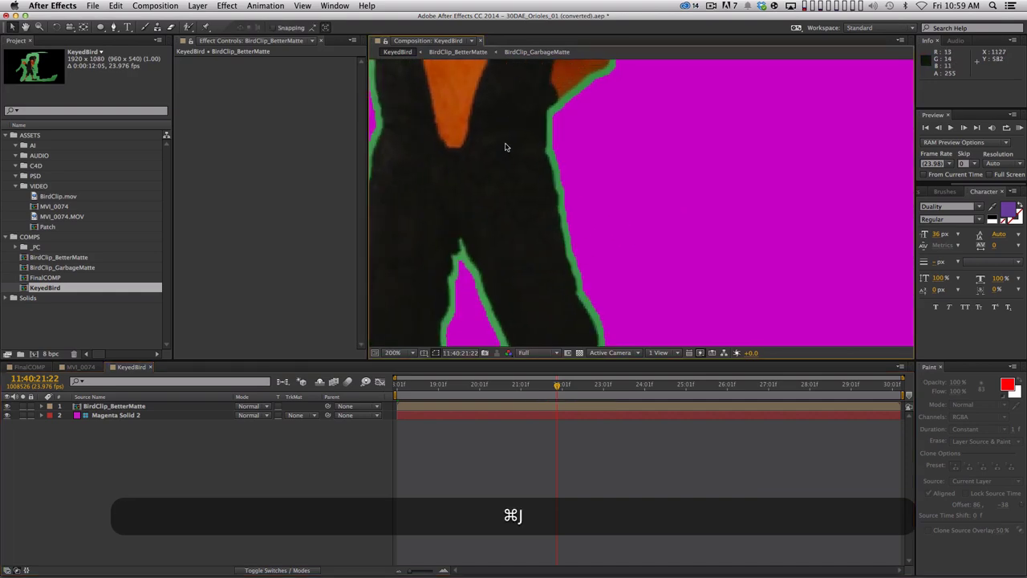
Inspect the keyed edges along the mascot's head, arm and bat up close at full resolution
scroll(499, 168, up, 10)
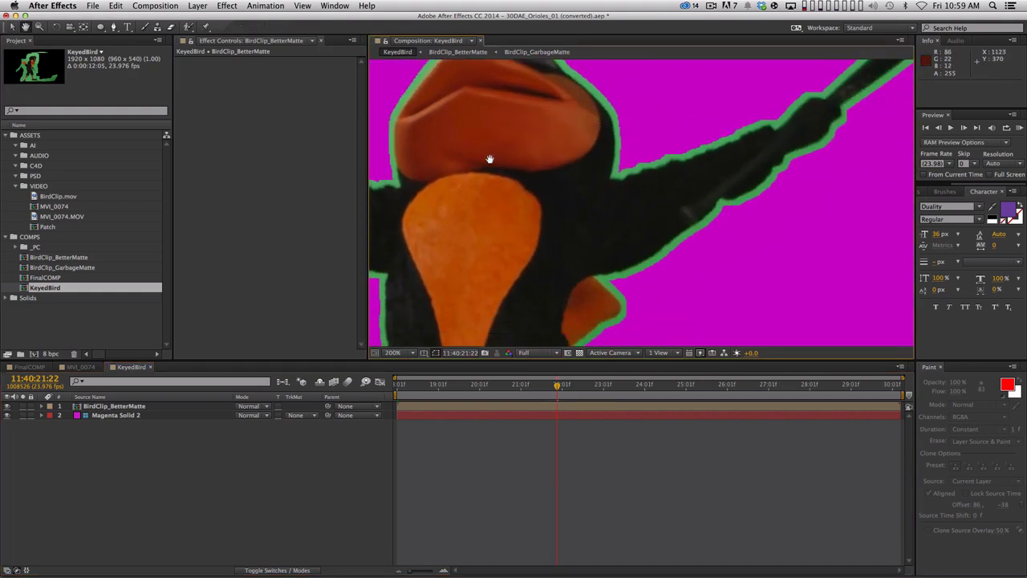
key(space)
drag(659, 244, 573, 289)
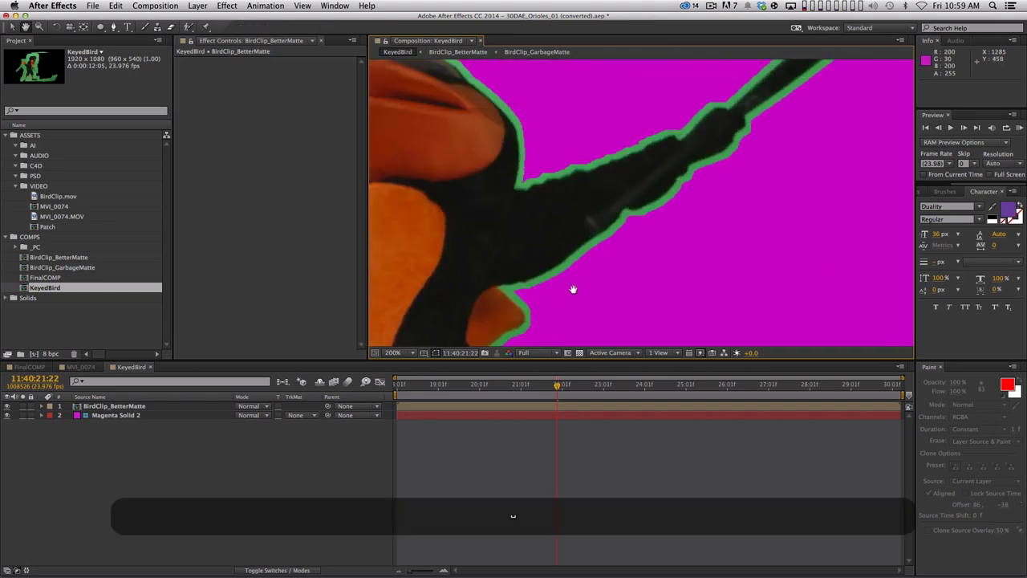
drag(686, 209, 549, 298)
key(space)
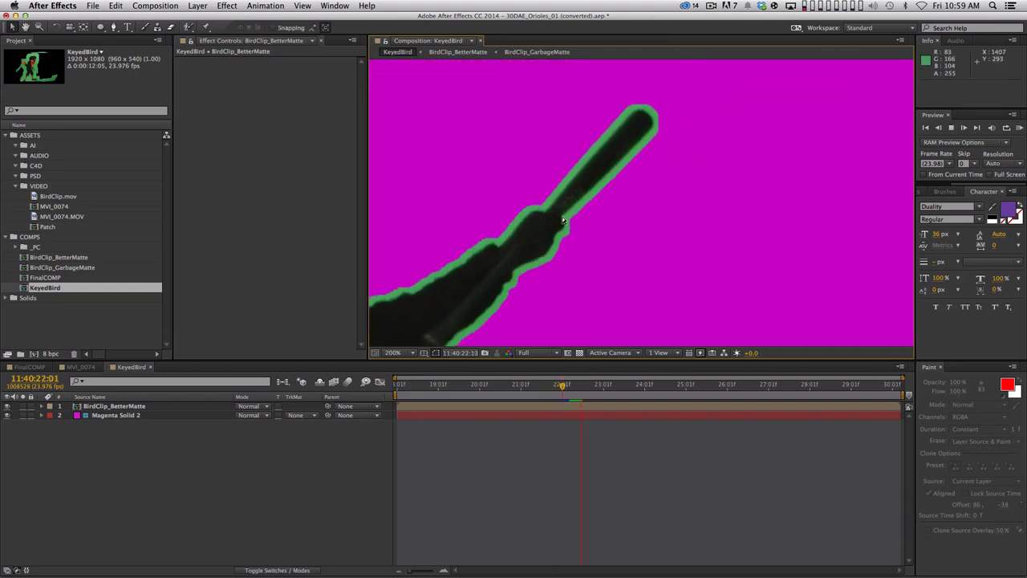
Play the keyed mascot from the clip's start at 100% magnification and stop at 11:40:19:08
key(Home)
key(space)
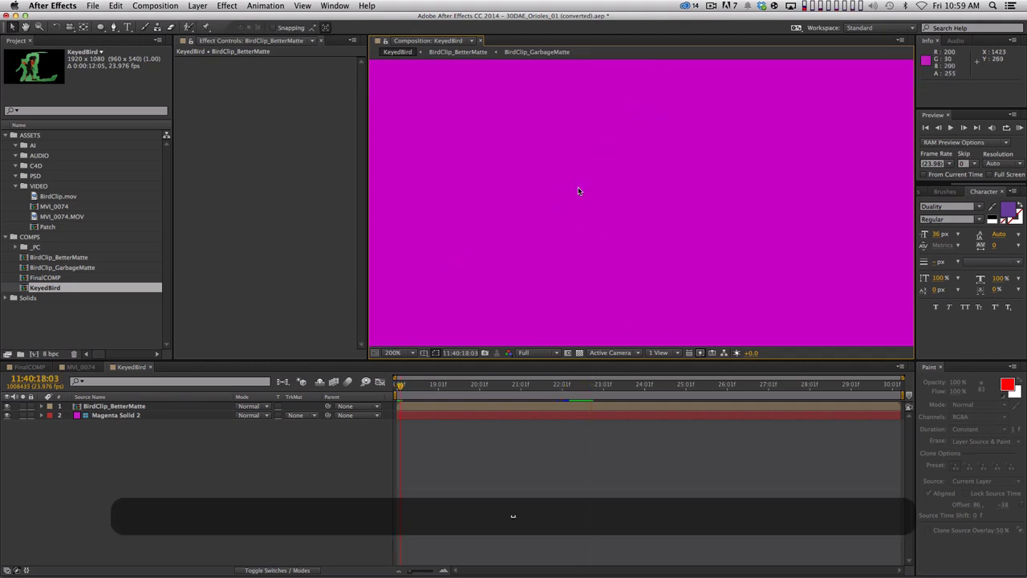
key(space)
drag(556, 192, 804, 158)
key(space)
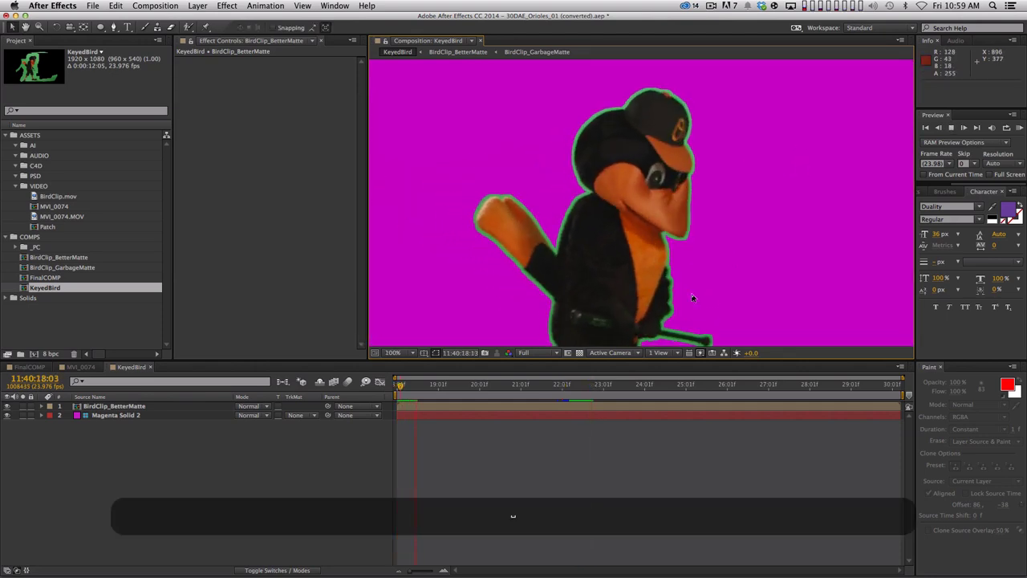
key(space)
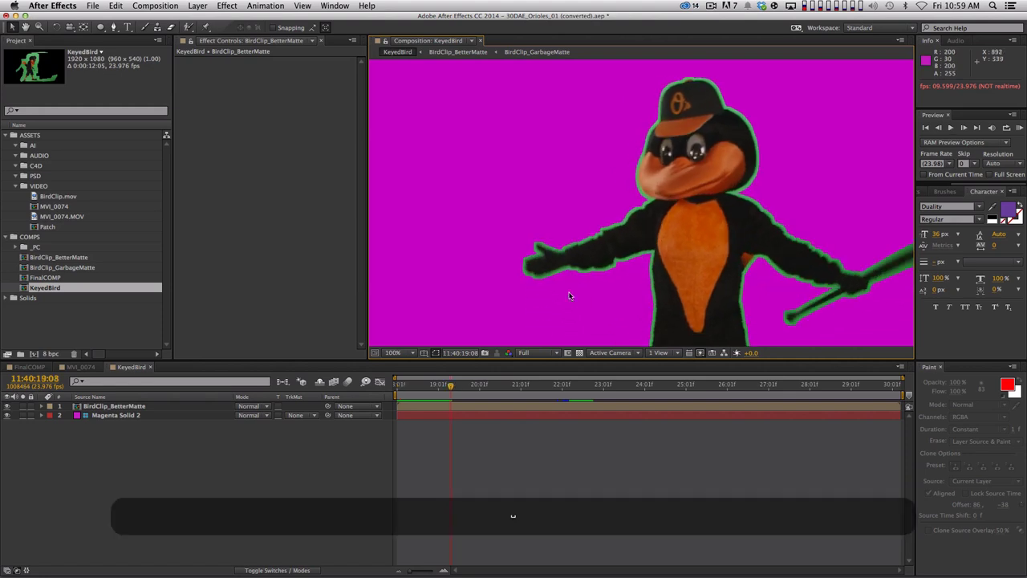
Examine the edges of the moving bat at 11:40:19:08 and play on to 11:40:19:19
key(space)
drag(671, 262, 470, 225)
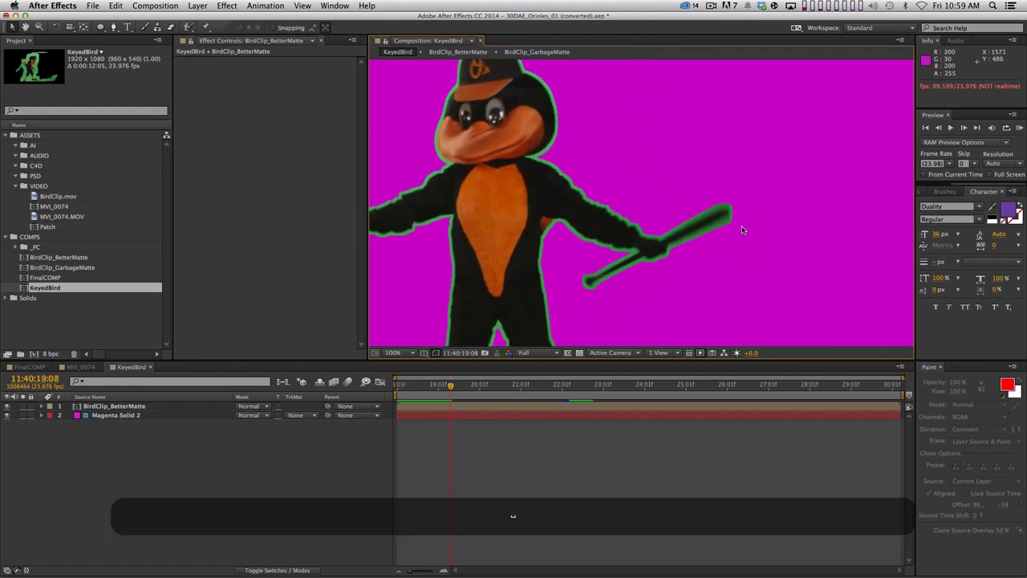
key(space)
mouse_move(659, 251)
mouse_down()
mouse_move(727, 214)
mouse_move(714, 208)
mouse_move(650, 252)
mouse_up()
key(space)
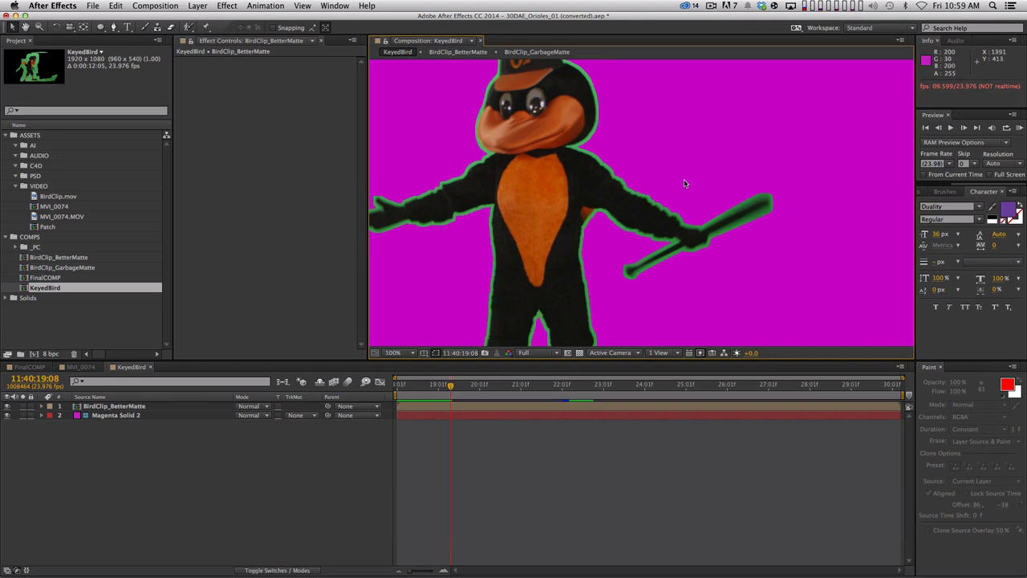
key(space)
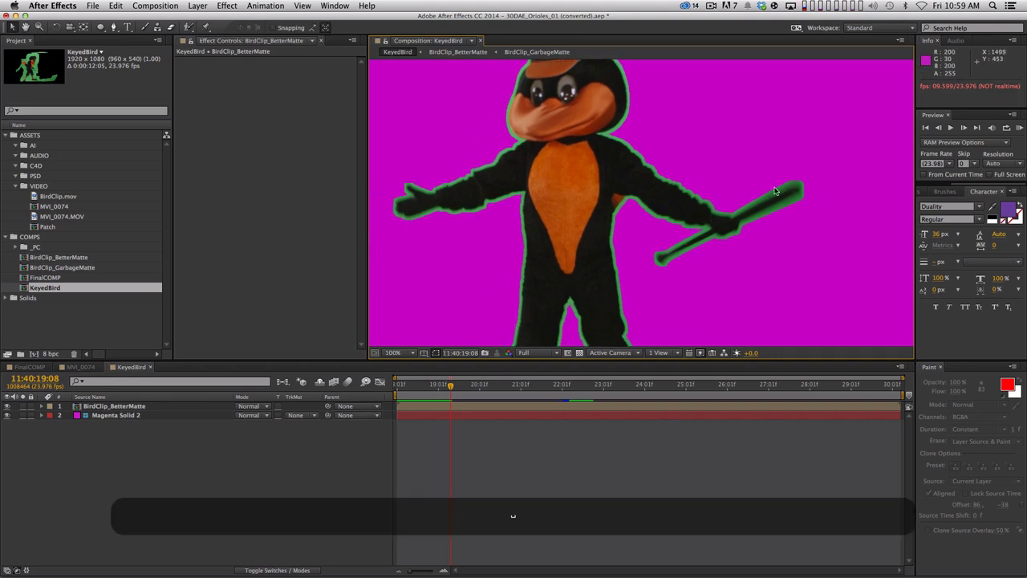
key(space)
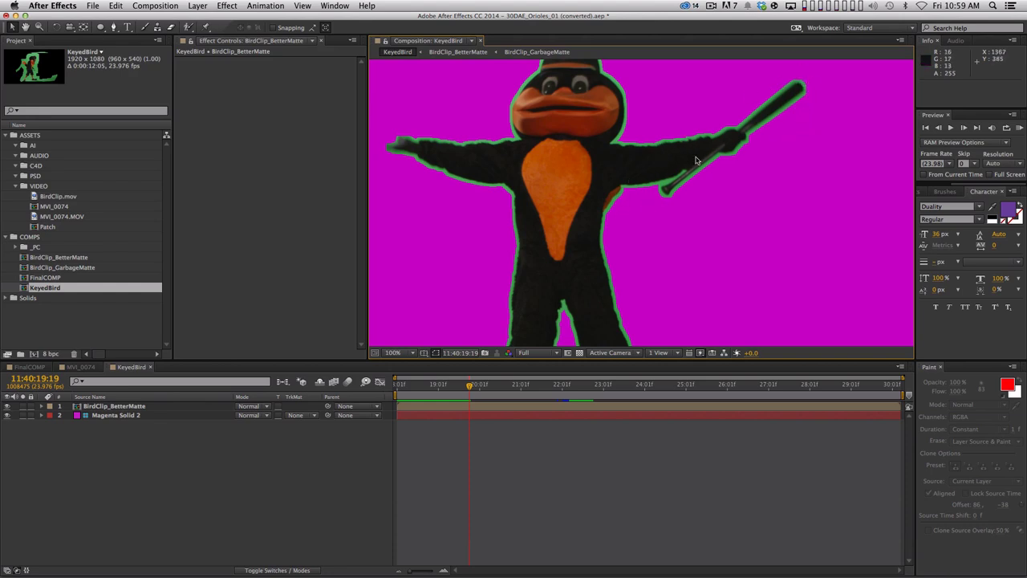
Rename the BirdClip_BetterMatte layer in the KeyedBird composition to CORE
key(space)
drag(564, 210, 602, 211)
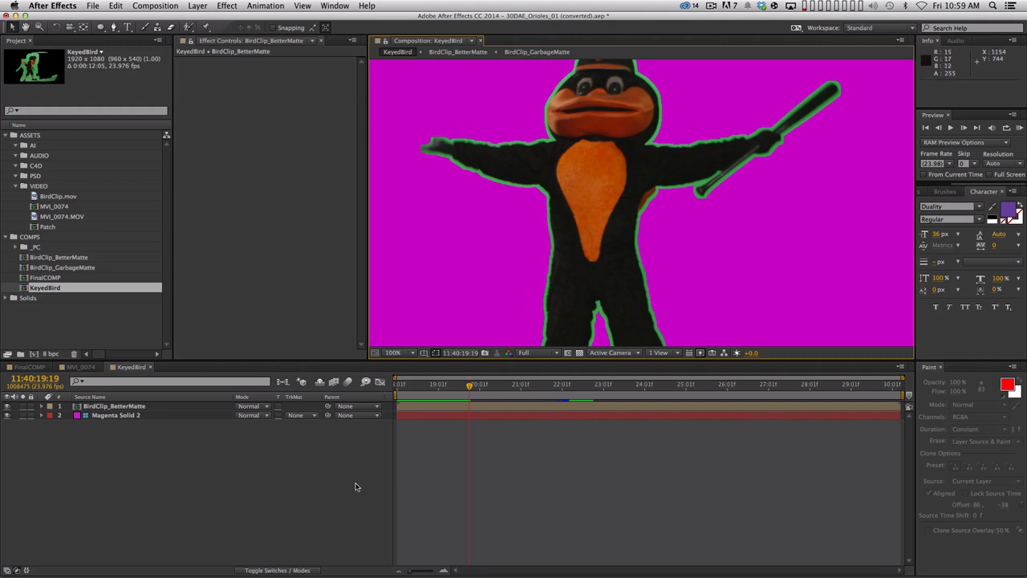
click(152, 408)
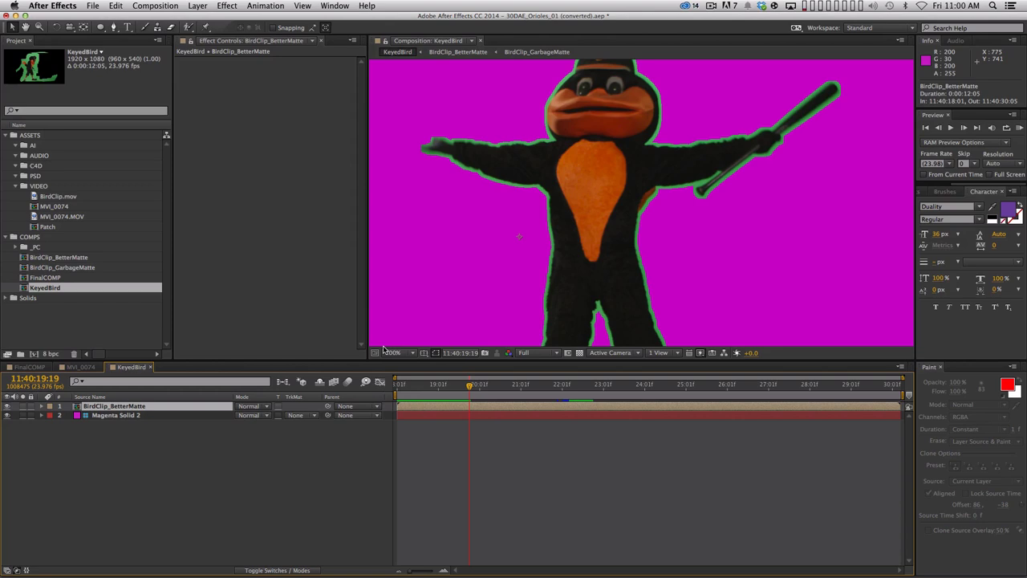
key(shift)
key(Return)
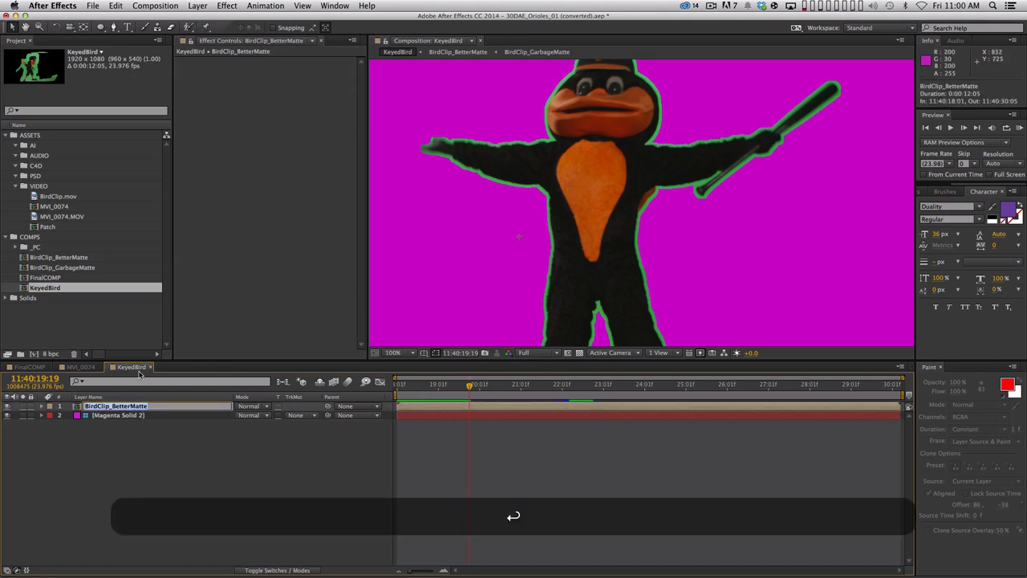
text(CORE)
key(shift+Return)
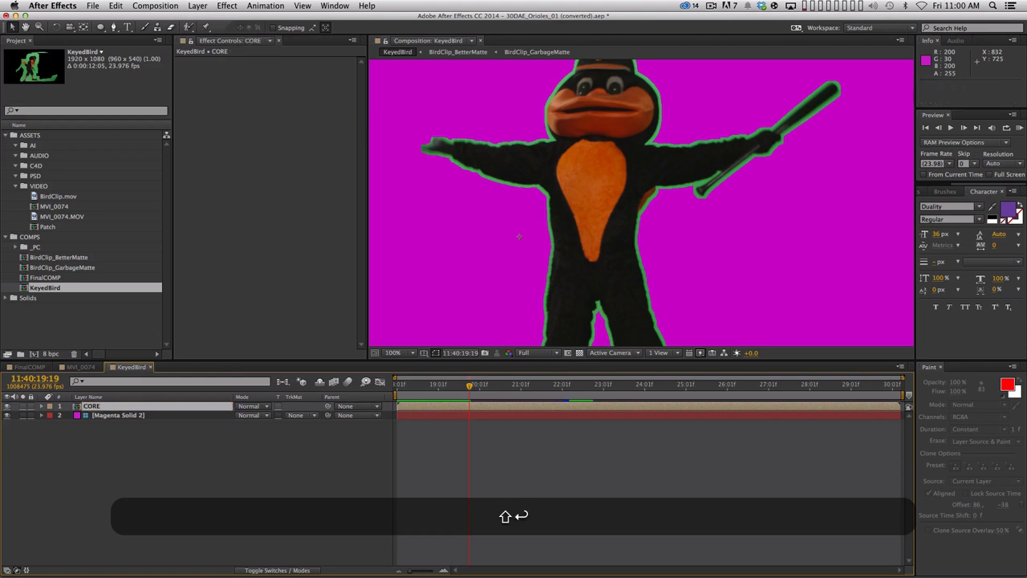
Apply the Keylight (1.2) keying effect to the CORE layer
click(232, 6)
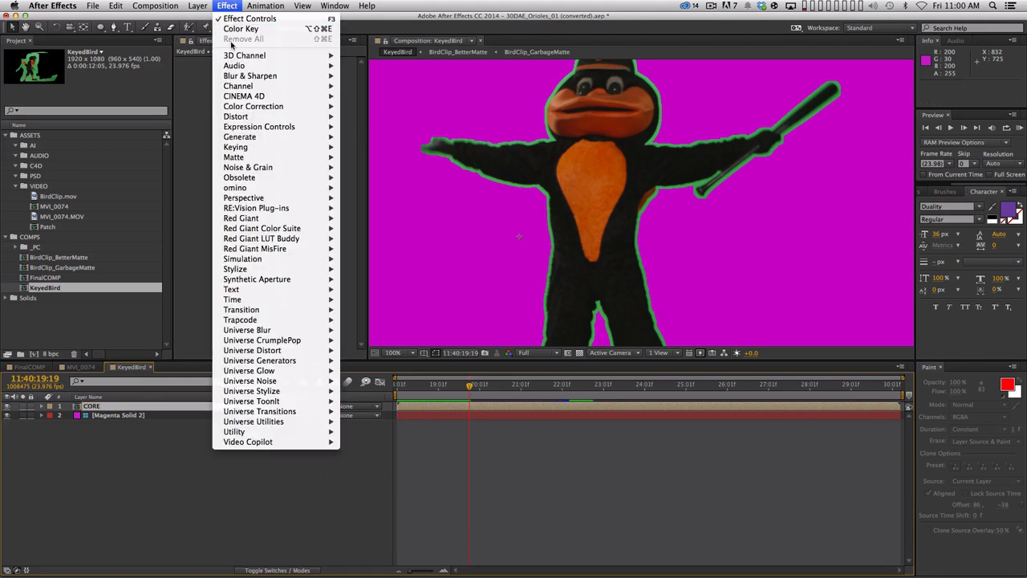
mouse_move(245, 152)
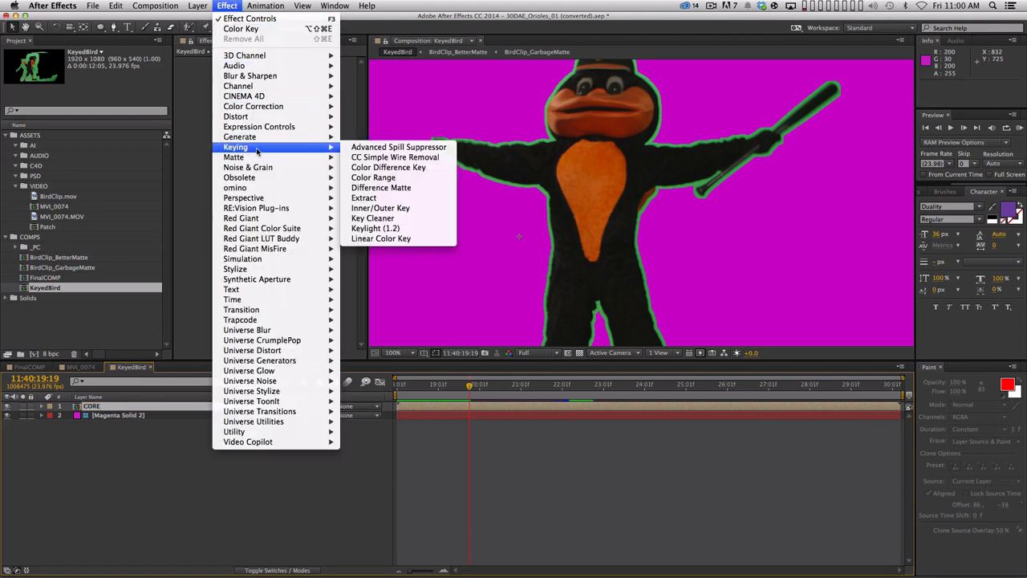
click(380, 229)
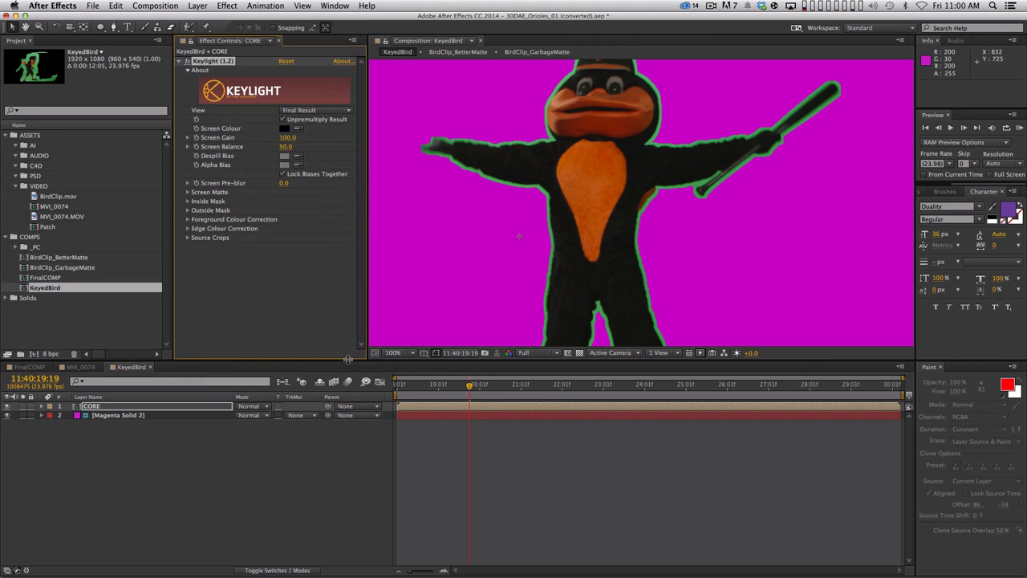
Enlarge the composition view and sample the green fringe beside the mascot's head as Keylight's Screen Colour
drag(349, 359, 353, 362)
drag(441, 363, 453, 472)
drag(627, 307, 634, 287)
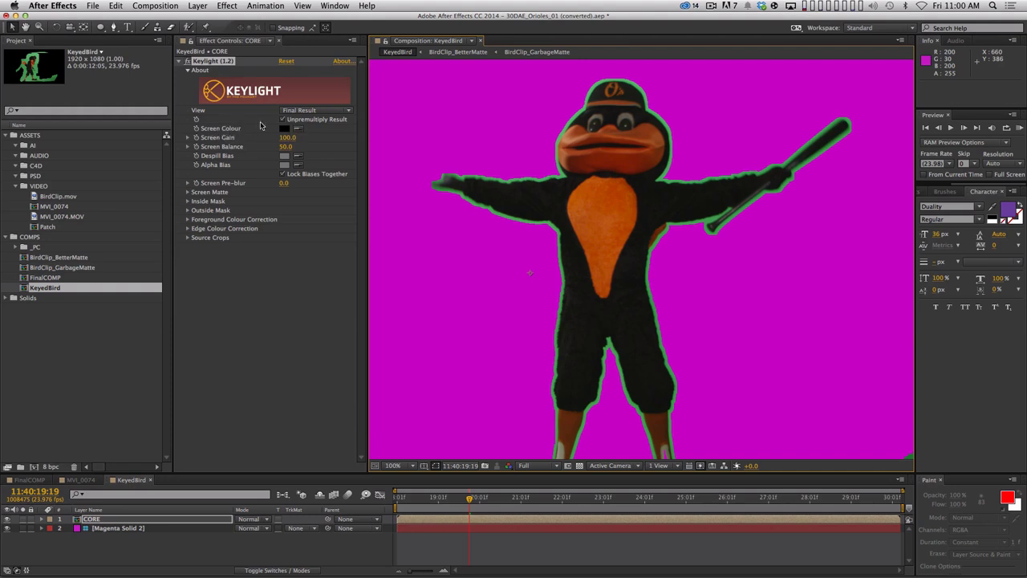
click(298, 132)
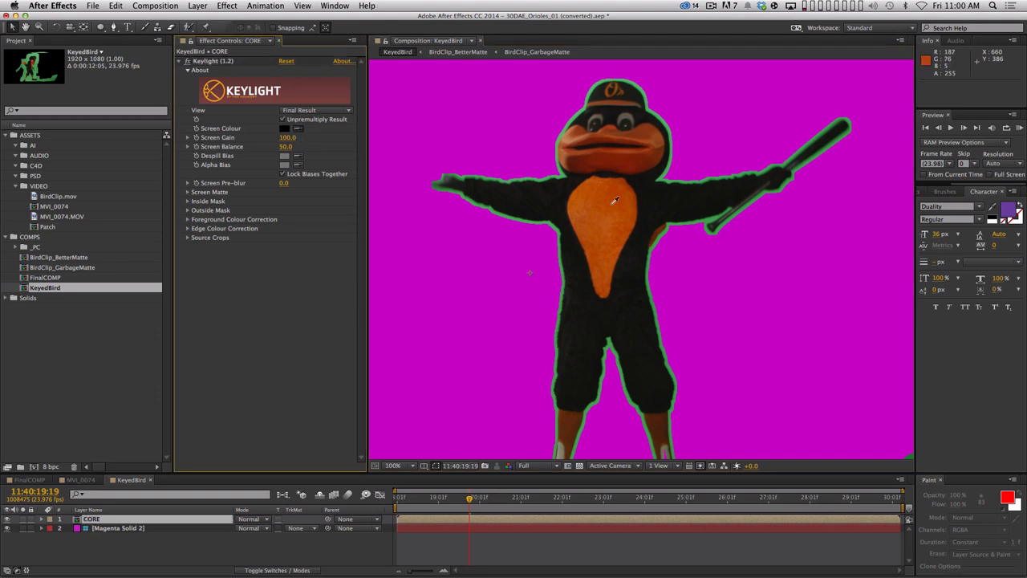
click(565, 170)
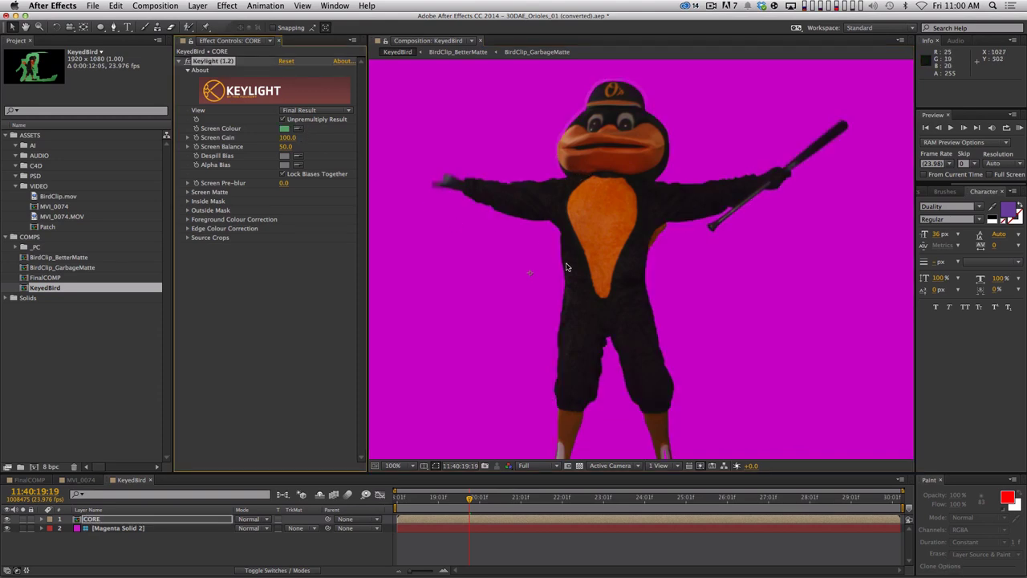
Play the keyed mascot, check the shadow around its feet and stop playback at 11:40:23:10
key(space)
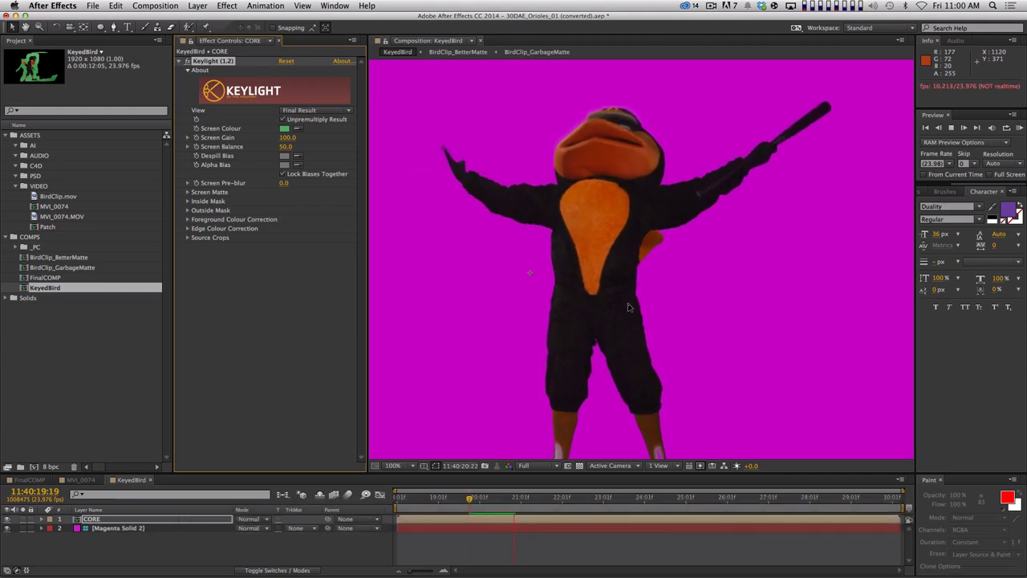
key(space)
drag(598, 342, 532, 230)
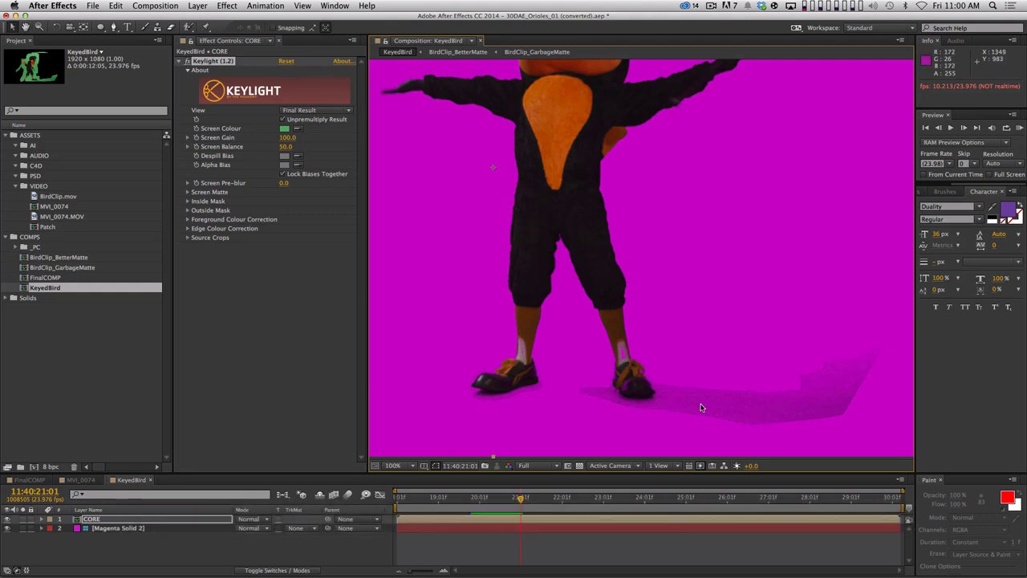
key(space)
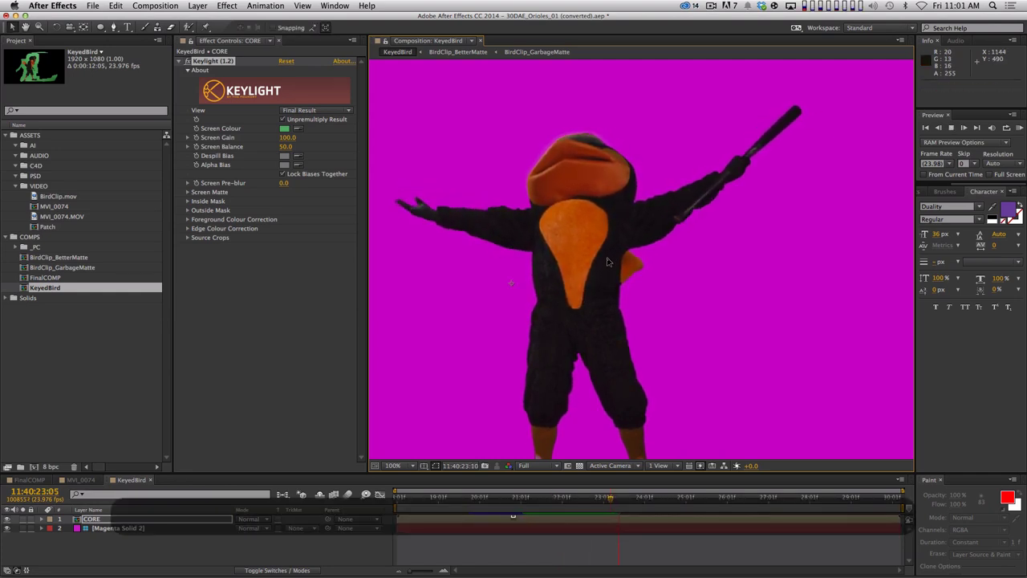
key(space)
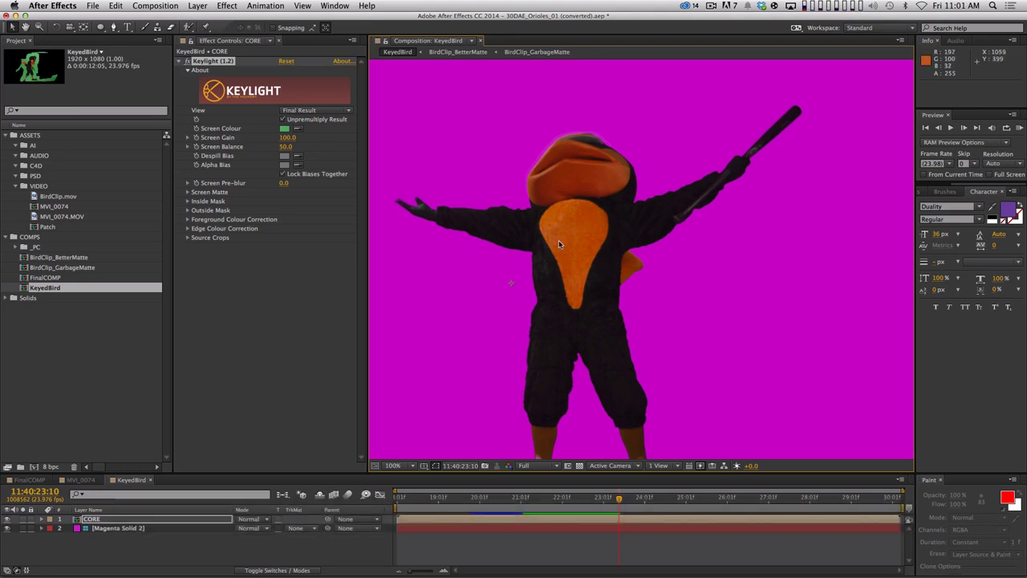
Switch Keylight's View to Screen Matte
click(334, 111)
click(207, 124)
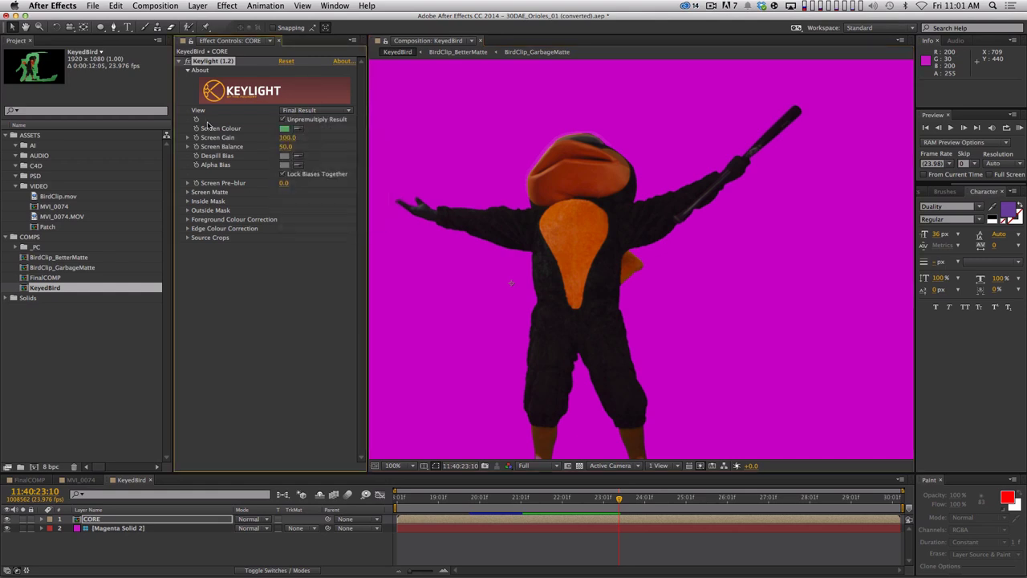
click(324, 111)
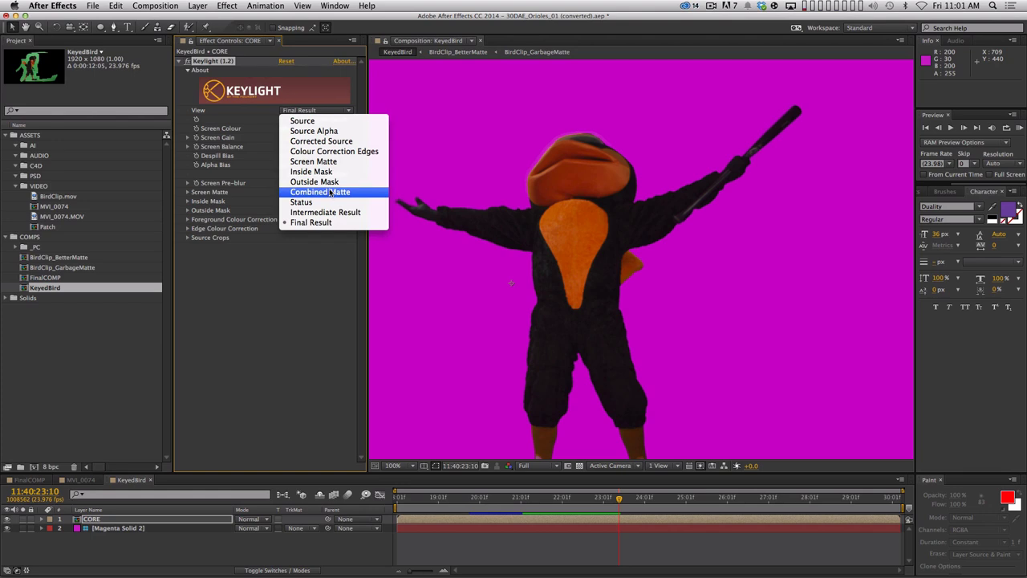
click(329, 163)
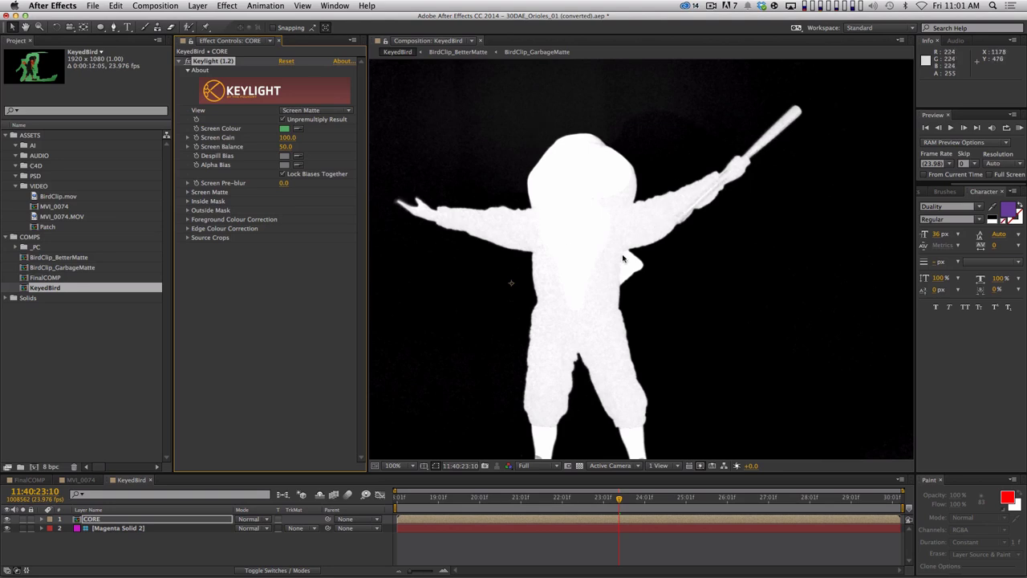
Play the screen matte at 200% magnification to 11:40:25:23 and examine the mascot's hand, arm and bat
key(period)
drag(558, 268, 613, 149)
key(space)
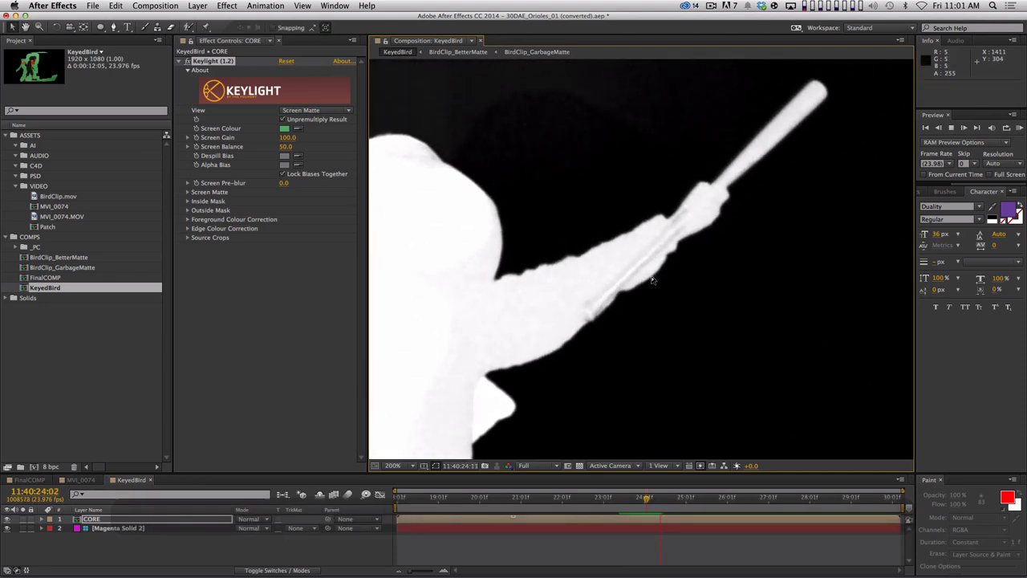
key(space)
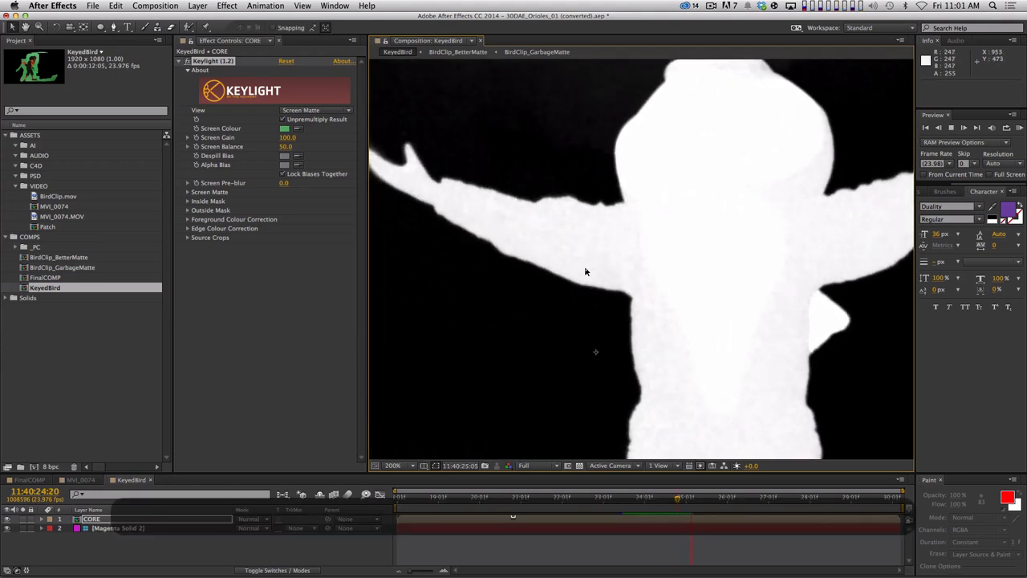
key(space)
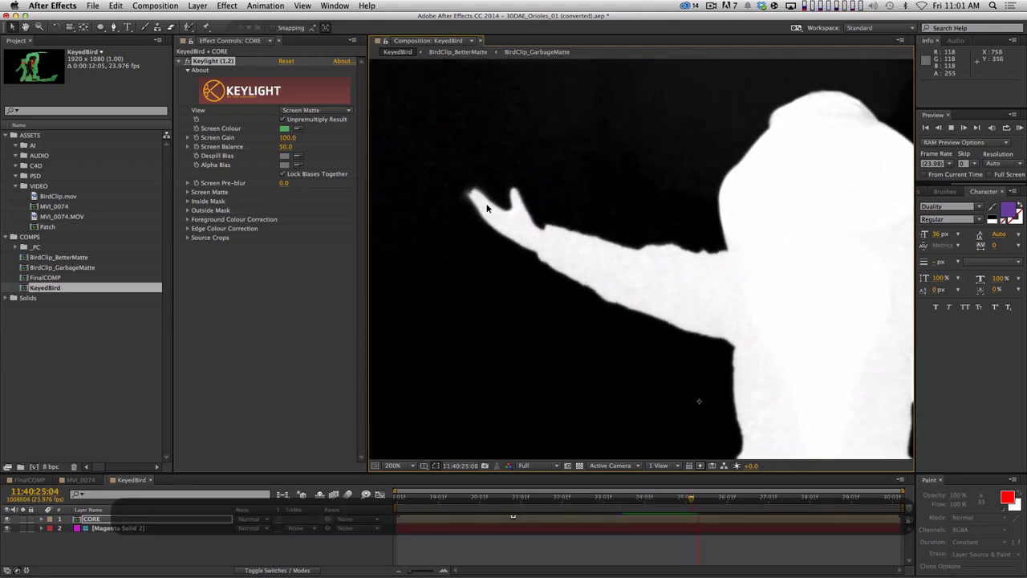
key(space)
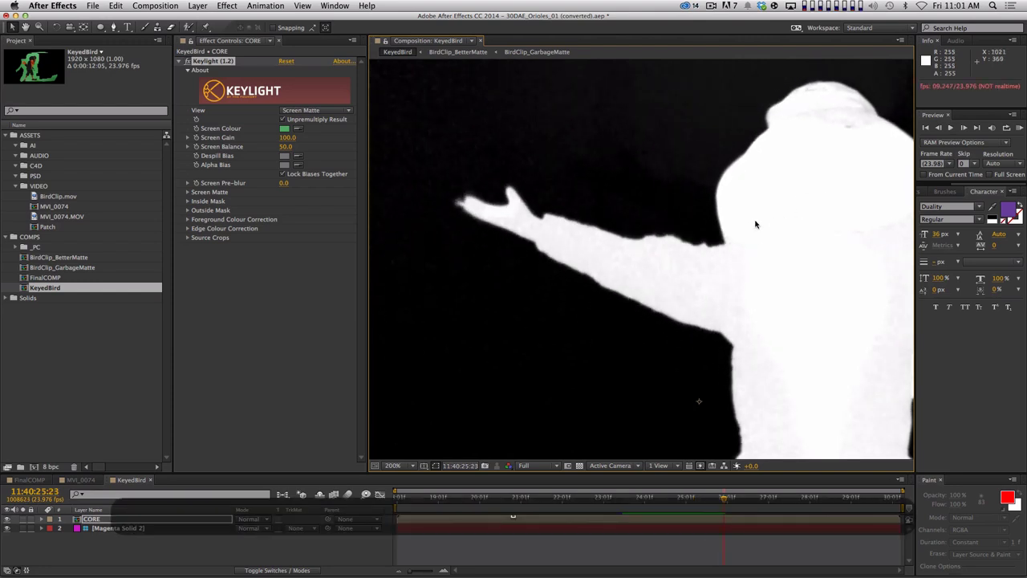
drag(744, 222, 490, 163)
drag(687, 167, 438, 288)
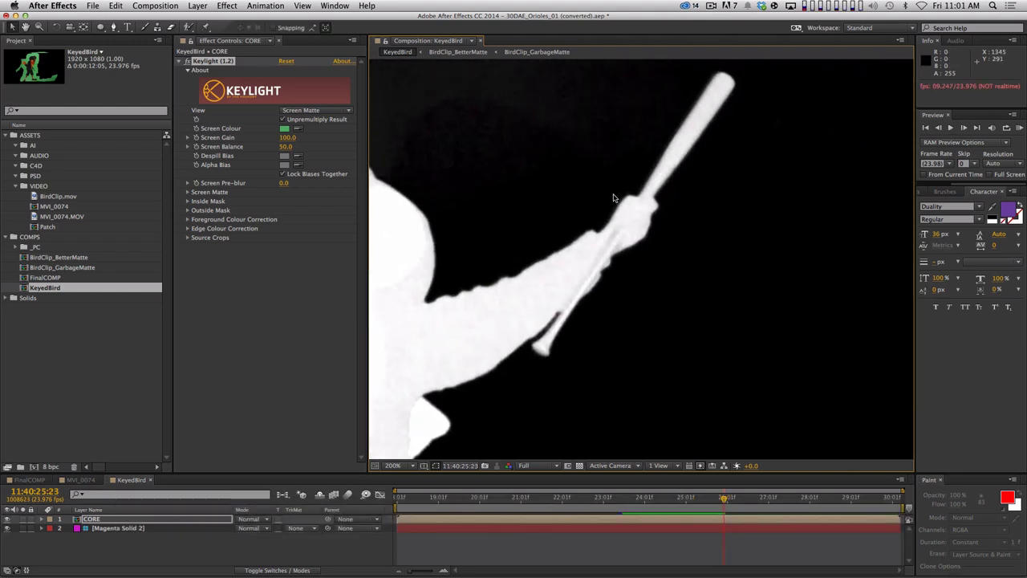
Play the matte on to 11:40:26:08 and examine the mascot's head, torso and legs up close
key(space)
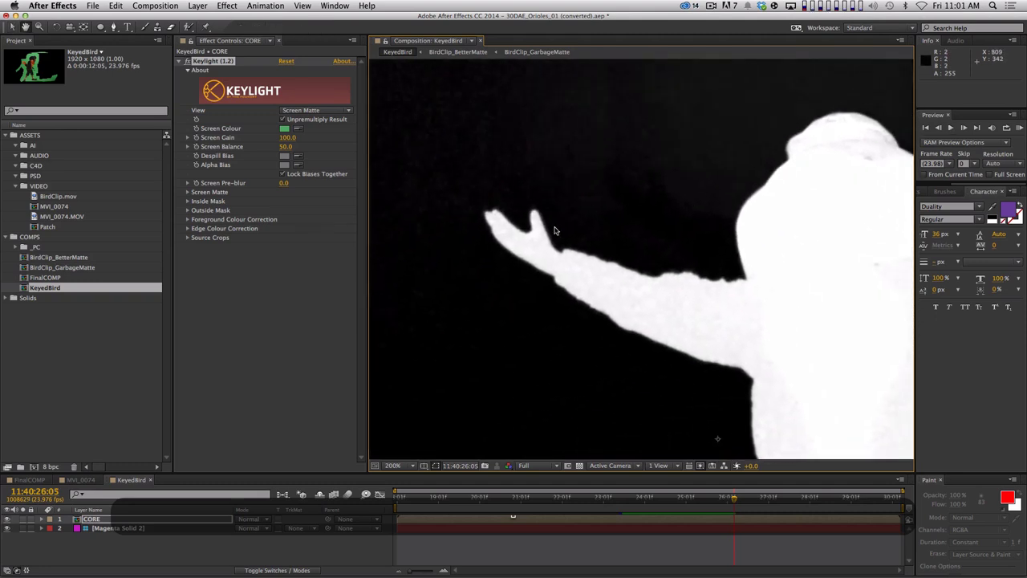
key(space)
scroll(594, 291, right, 8)
scroll(594, 292, down, 4)
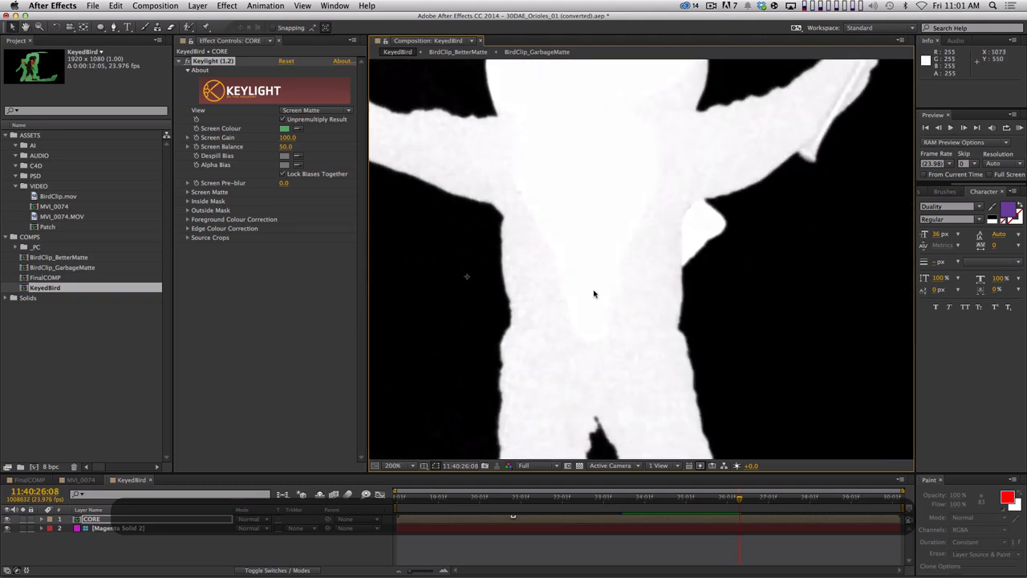
drag(584, 377, 596, 431)
scroll(644, 348, up, 5)
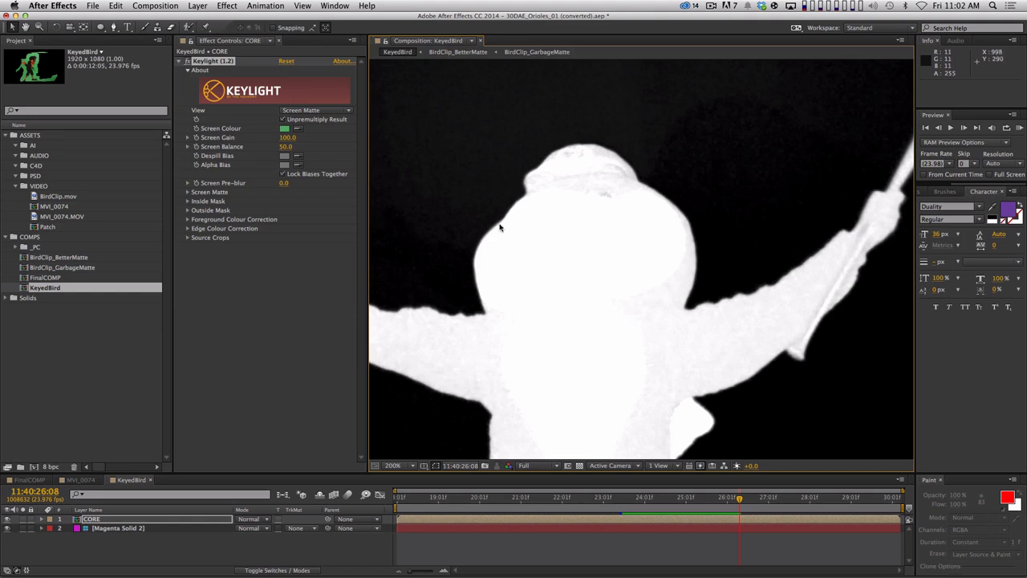
drag(672, 436, 685, 309)
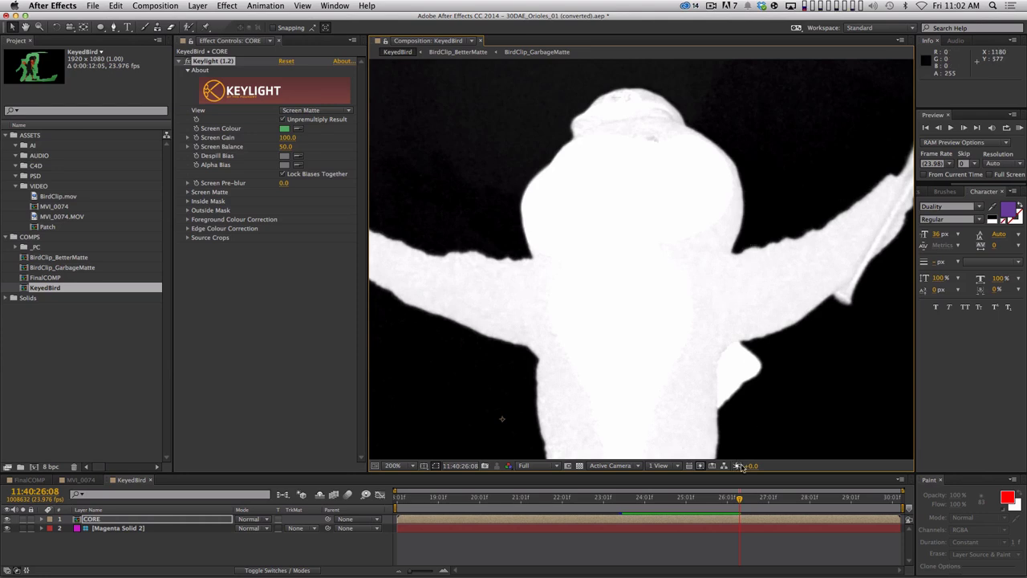
Raise the viewer exposure to +7.7 and play the matte at 100% magnification to 11:40:26:20, checking the background for noise
drag(751, 469, 795, 468)
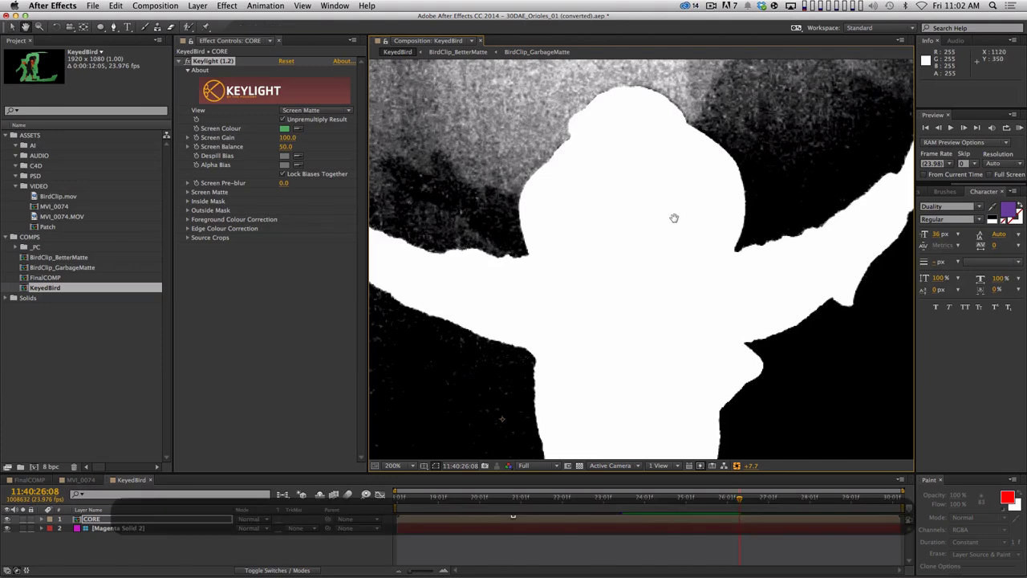
drag(671, 217, 738, 296)
scroll(759, 238, down, 2)
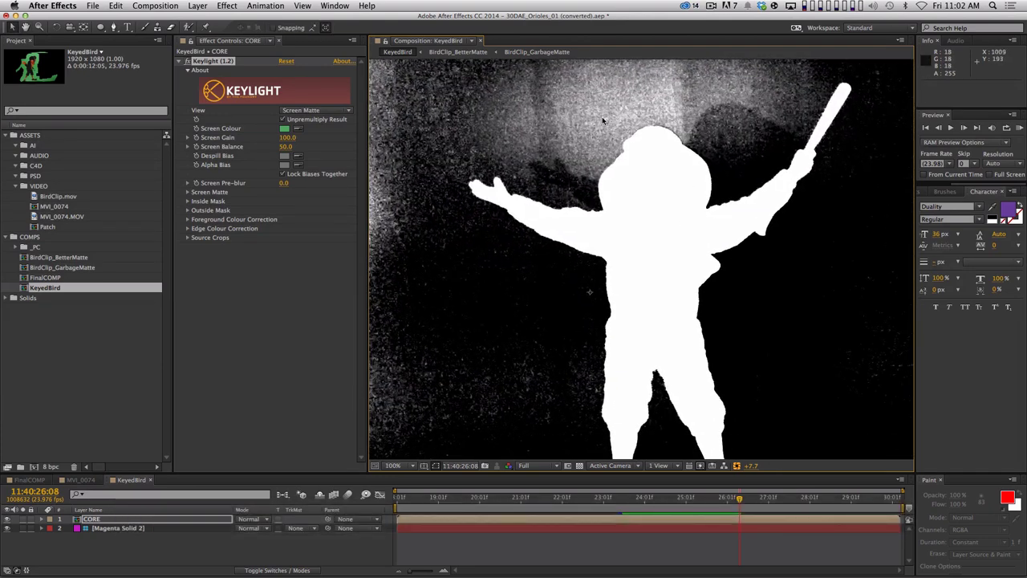
key(space)
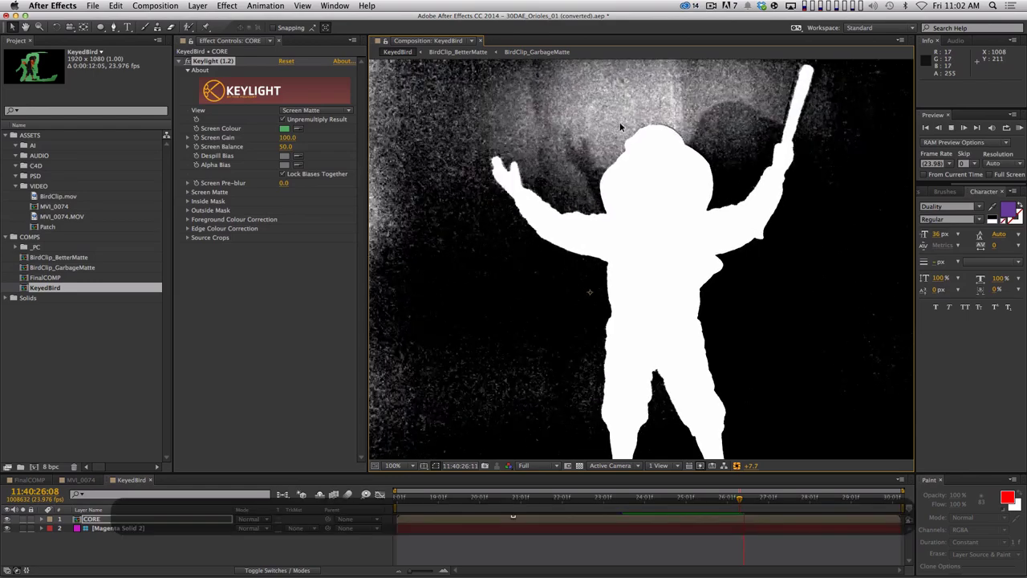
key(space)
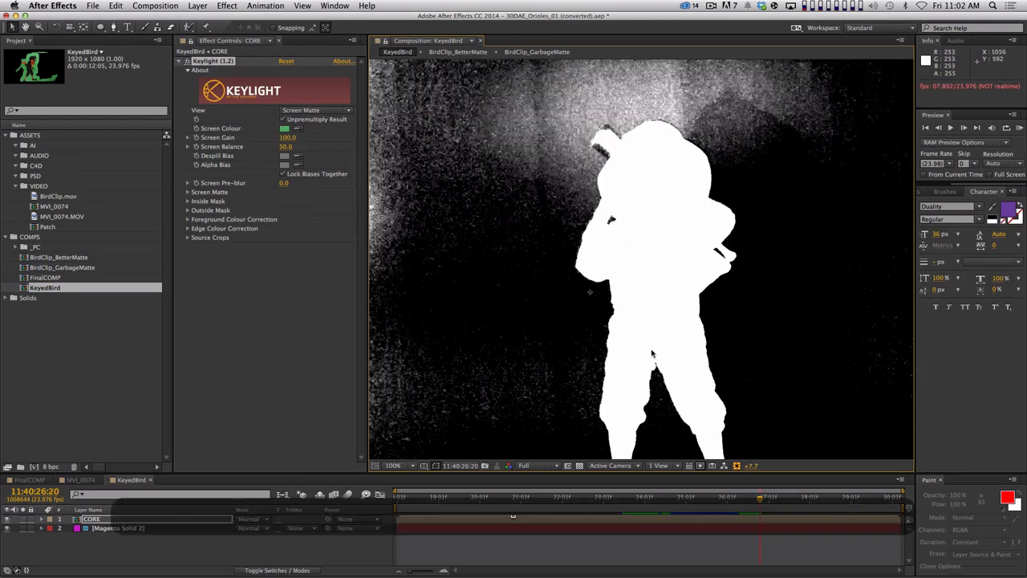
Reset the viewer exposure and play the matte on to 11:40:27:08
click(737, 466)
key(space)
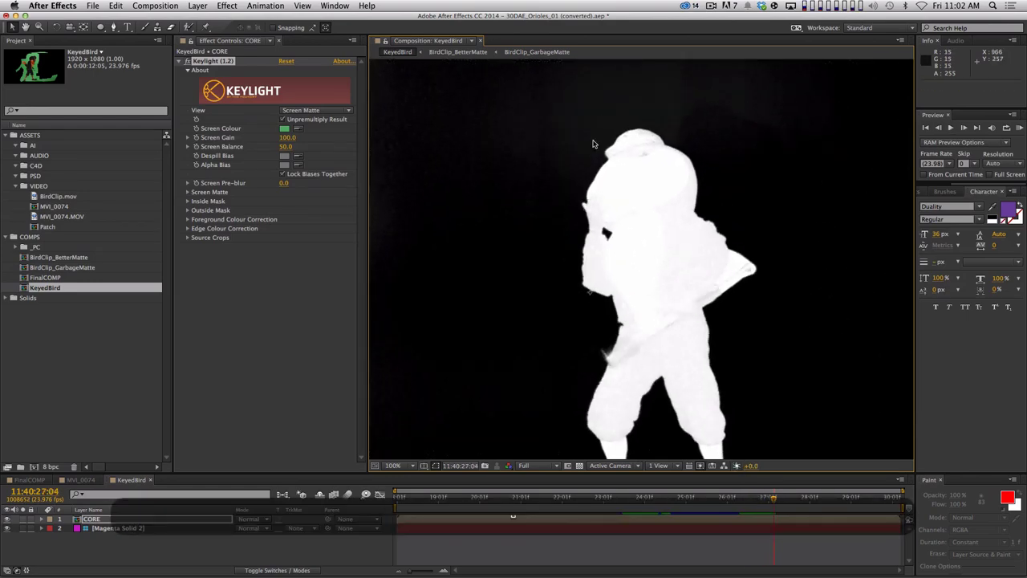
key(space)
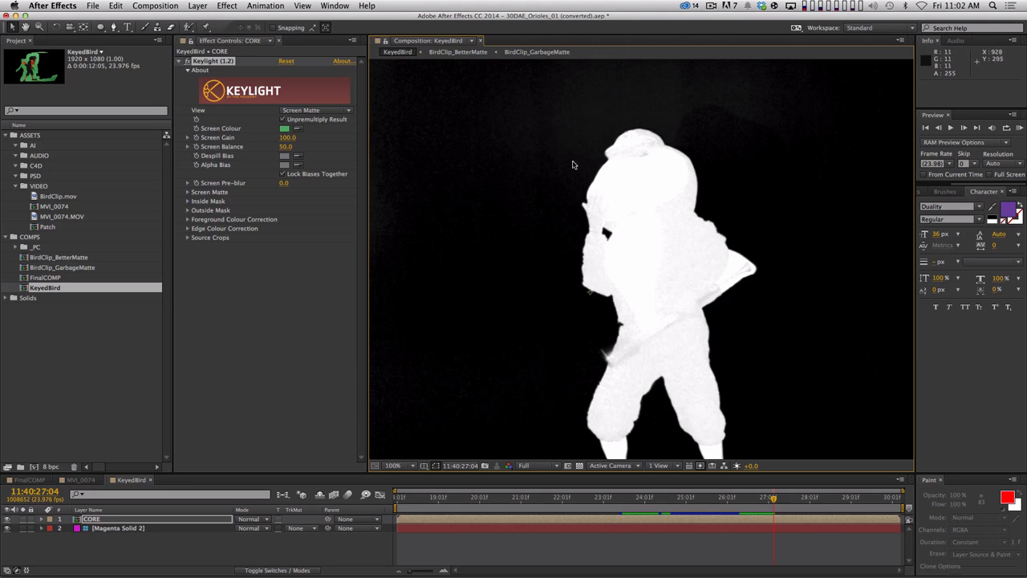
key(space)
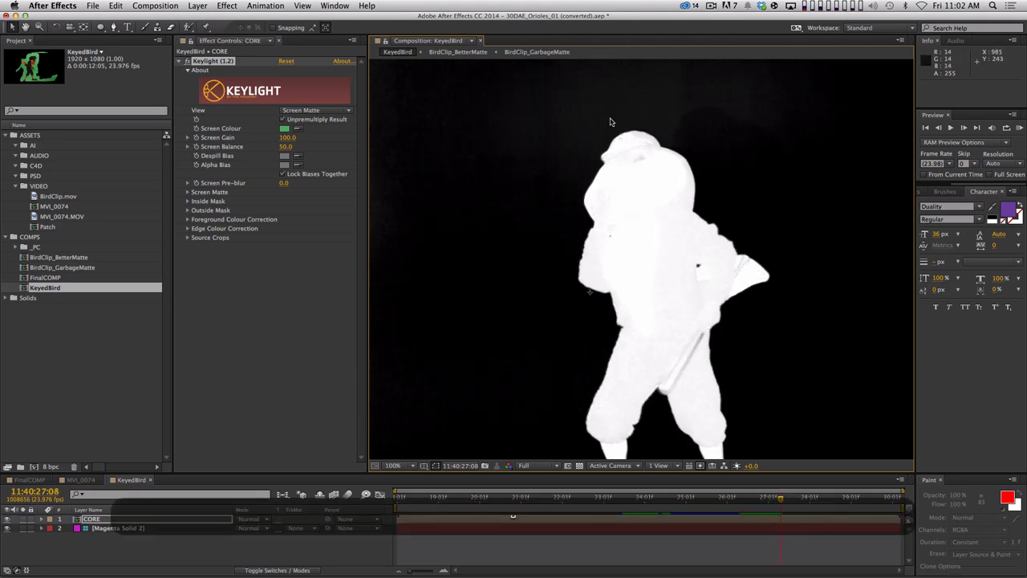
Lower the viewer exposure to about -3.3, raise it to +5.2 and check the matte's white and black areas
drag(751, 465, 698, 465)
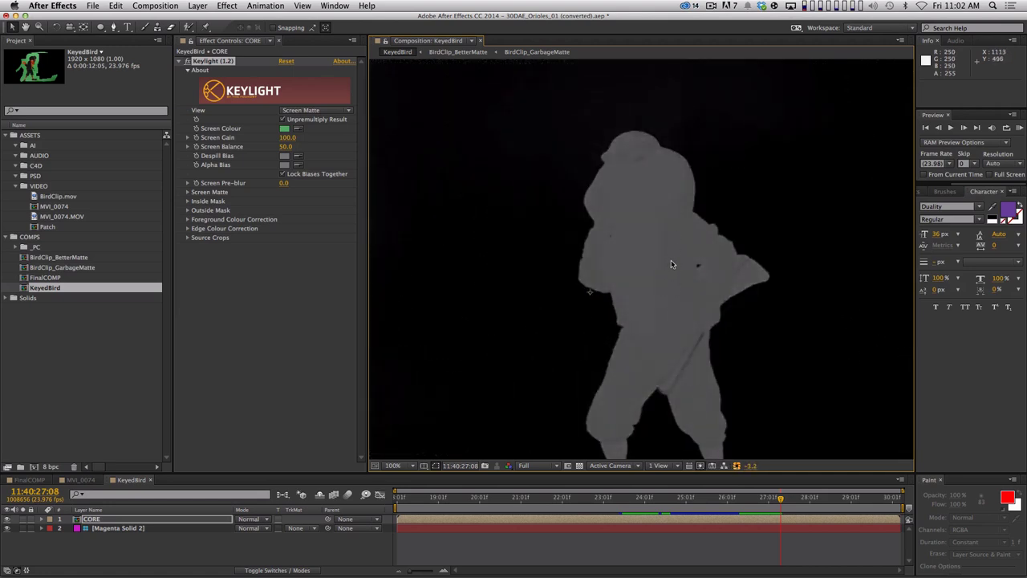
drag(752, 468, 798, 468)
drag(655, 241, 606, 250)
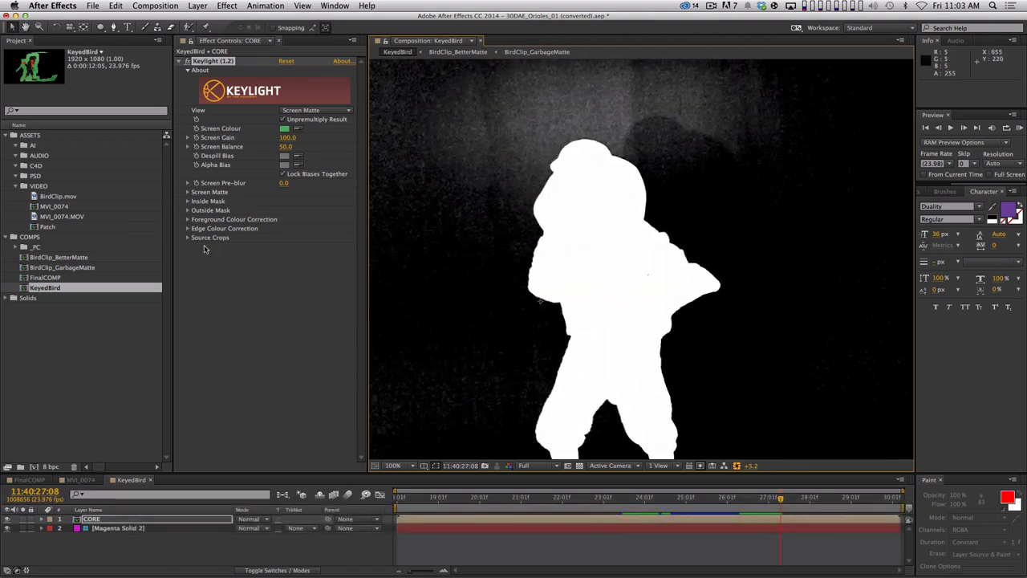
Expand Keylight's Screen Matte settings on the CORE layer and set Clip Black to 5
click(189, 192)
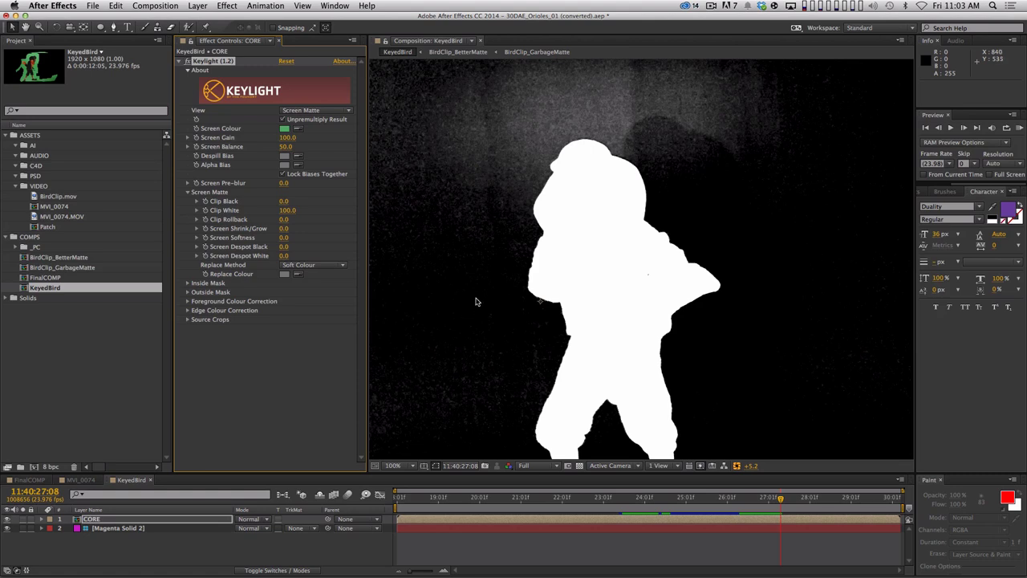
click(283, 201)
text(5)
key(Return)
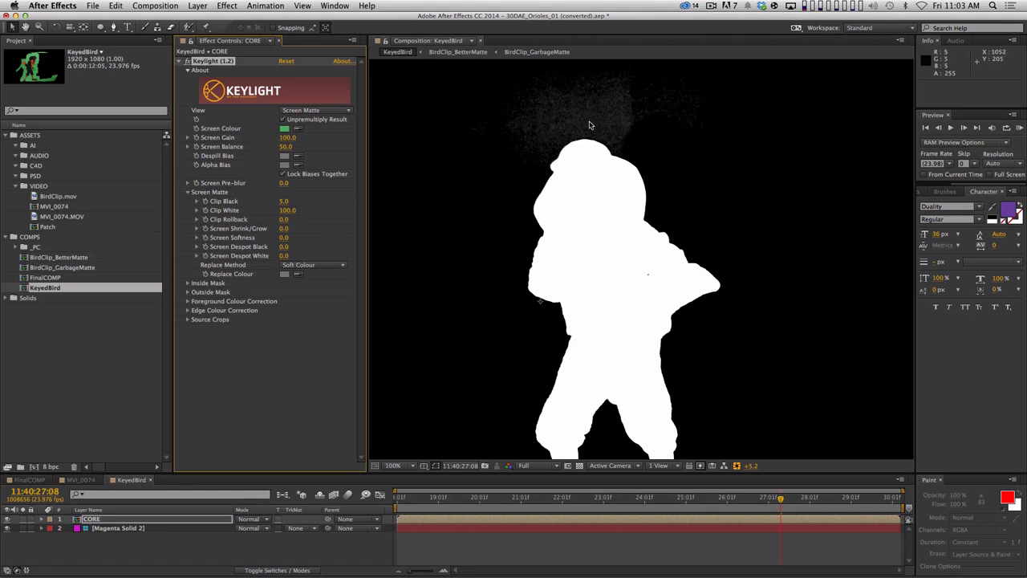
Try Clip Black at 7 and at 14, undoing each change
click(286, 200)
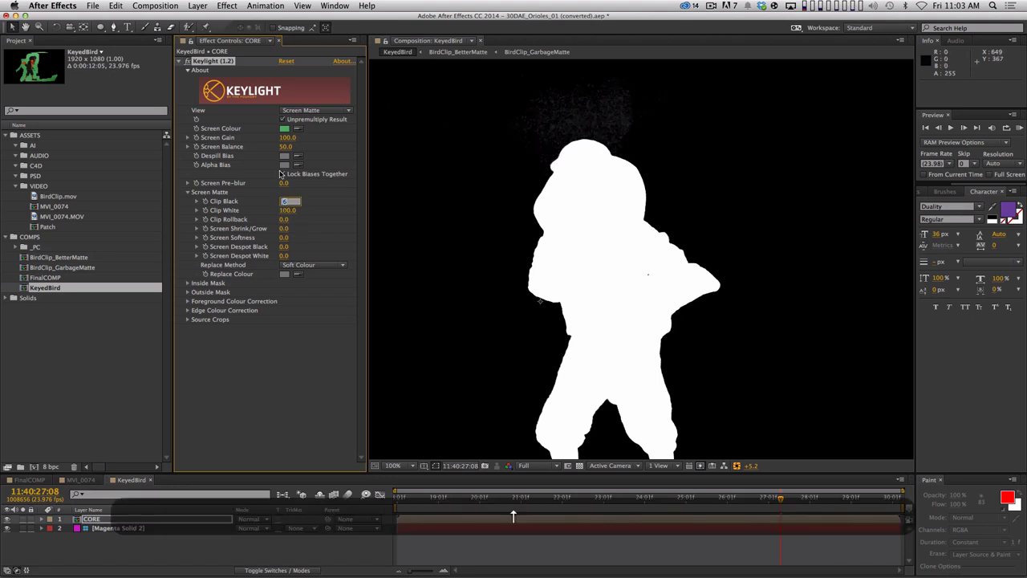
text(7)
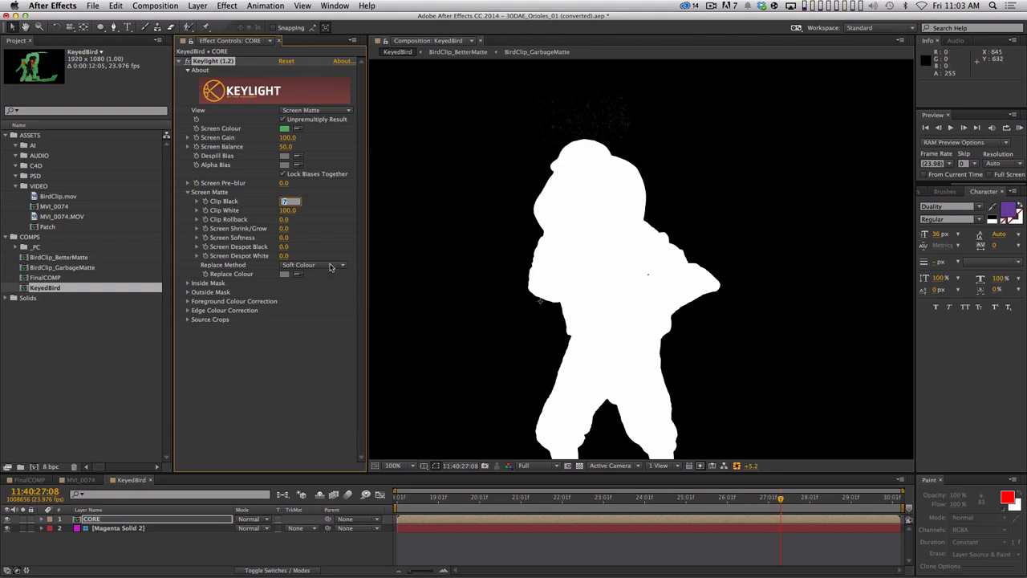
key(Escape)
key(super+z)
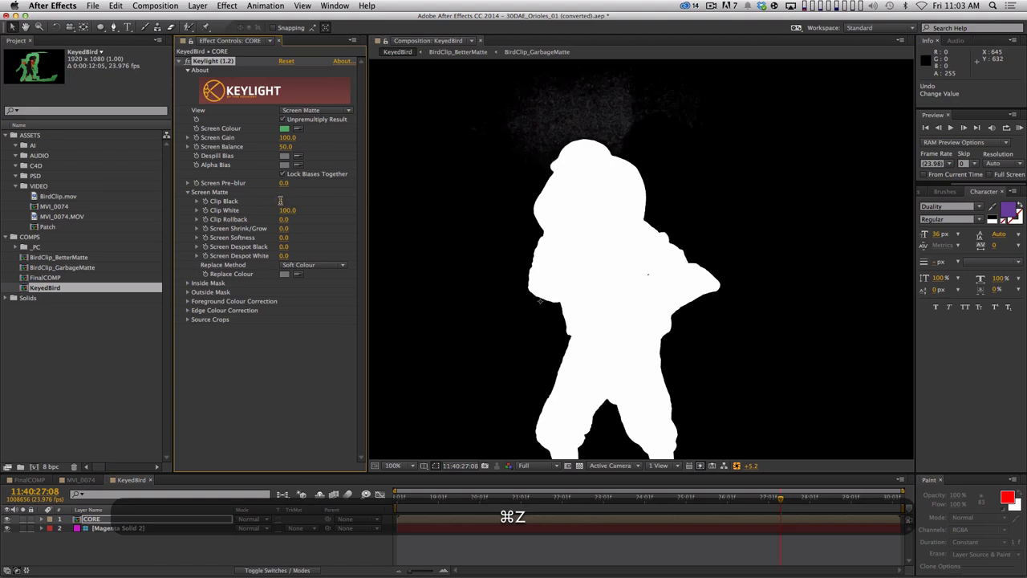
drag(354, 196, 272, 217)
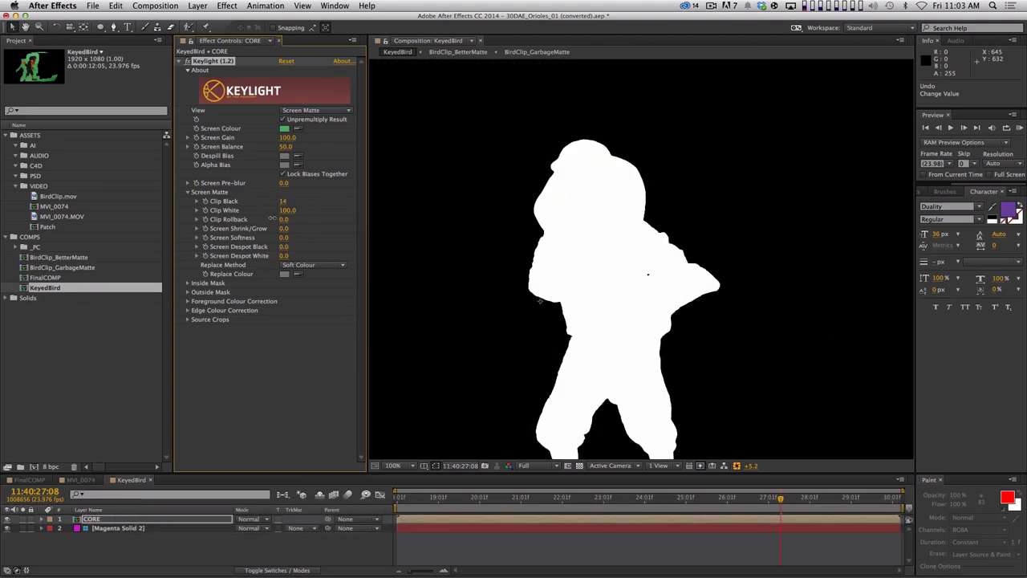
key(super+z)
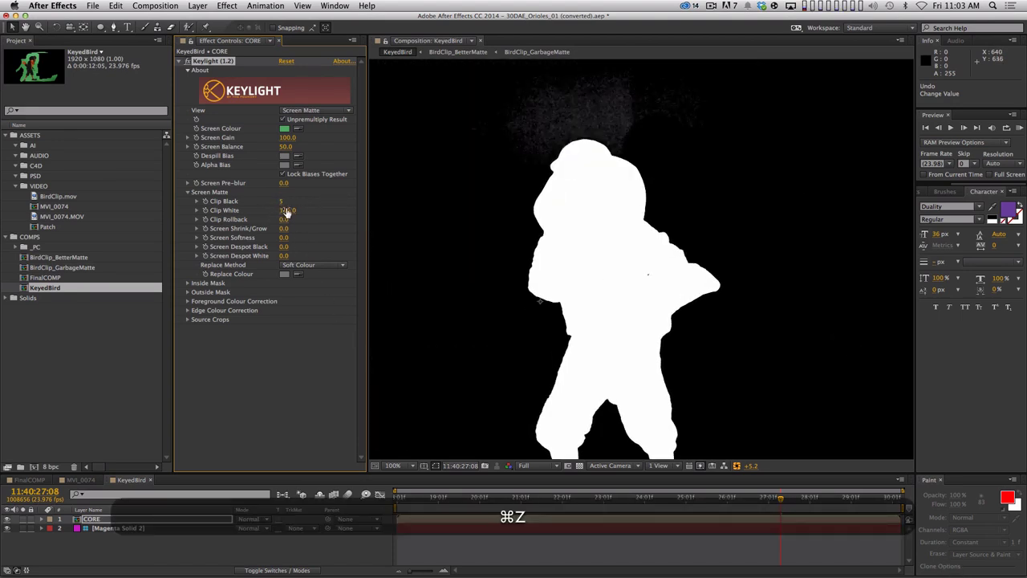
Raise Clip Black in fine increments and settle on 7.0 to clean the noise above the mascot's head
click(286, 202)
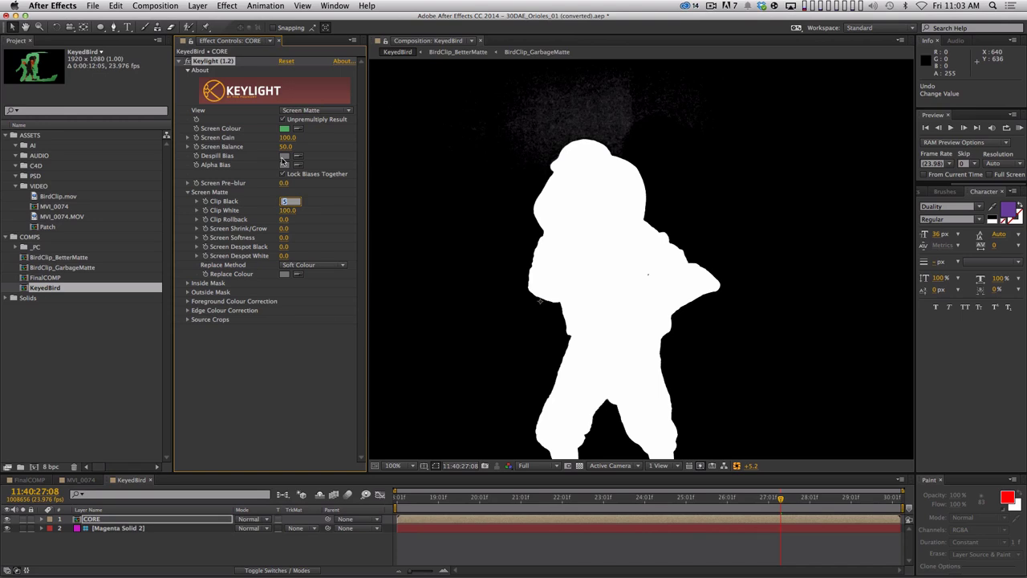
key(Up)
key(Up)
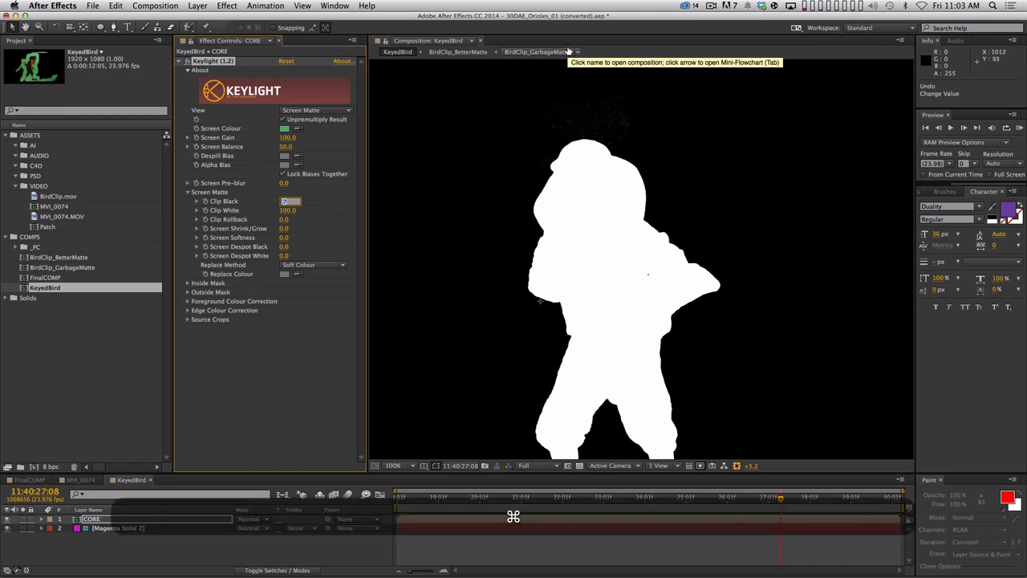
key(super+Down)
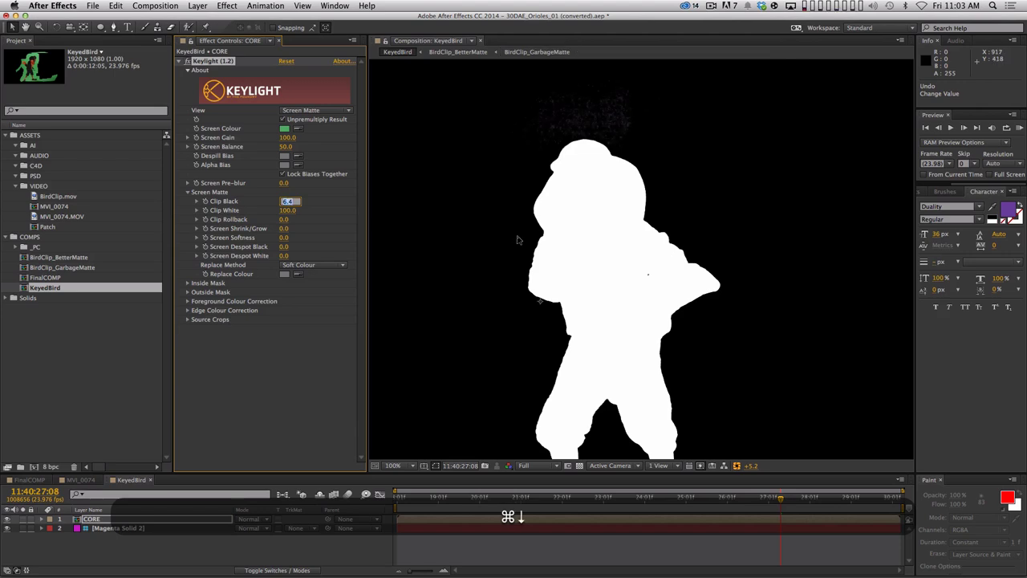
key(super+Up)
key(super+Up)
key(super+Down)
key(Return)
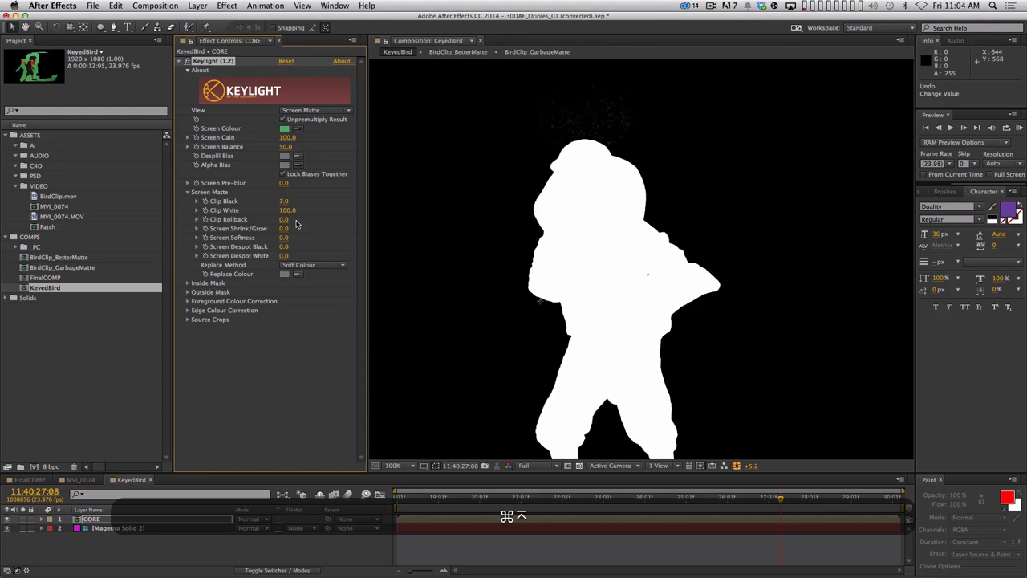
Examine the matte around the mascot's feet, the floor area and the surrounding background
drag(637, 370, 650, 202)
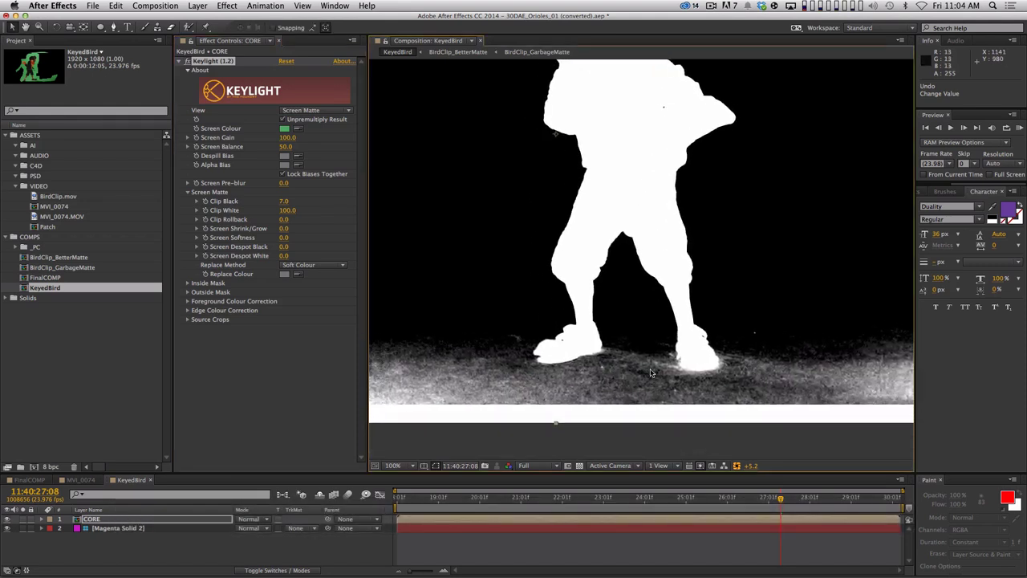
drag(644, 329, 624, 368)
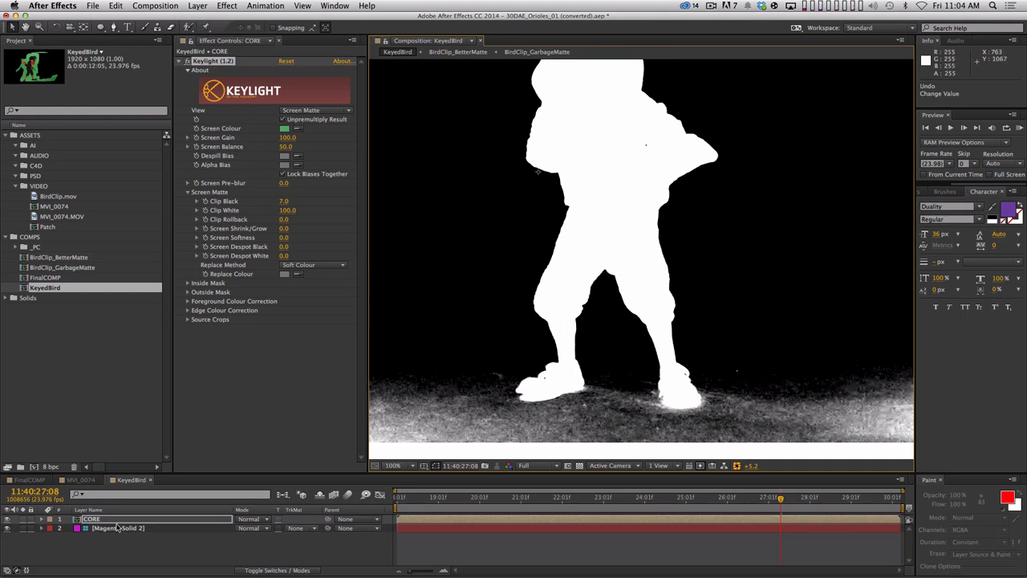
drag(534, 250, 540, 297)
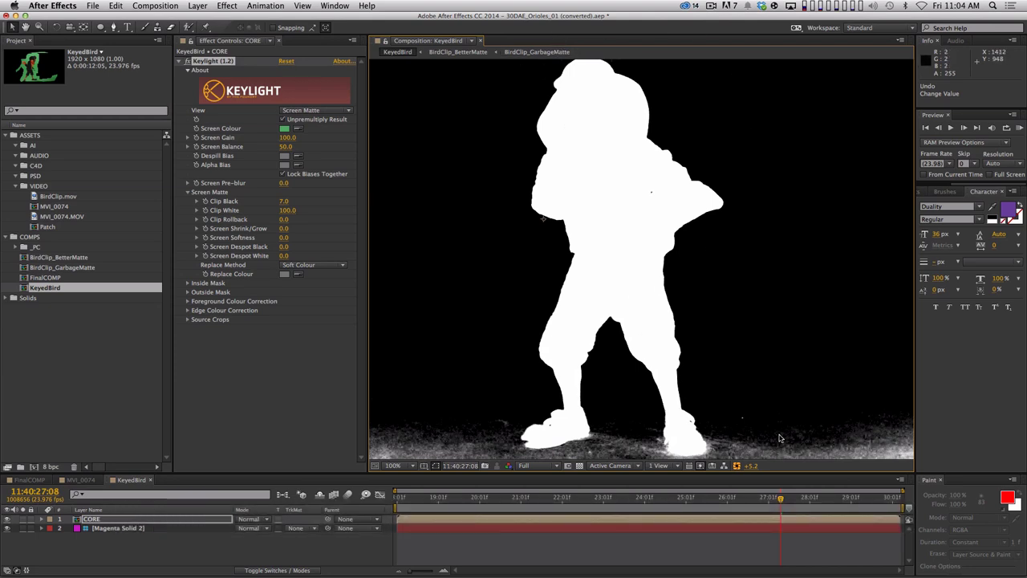
drag(614, 388, 612, 341)
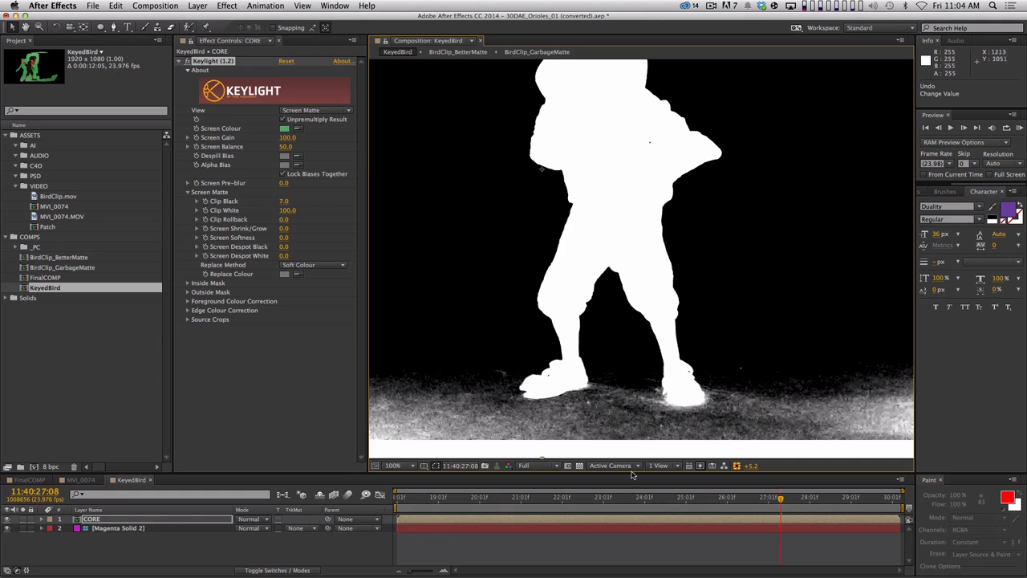
drag(607, 281, 599, 343)
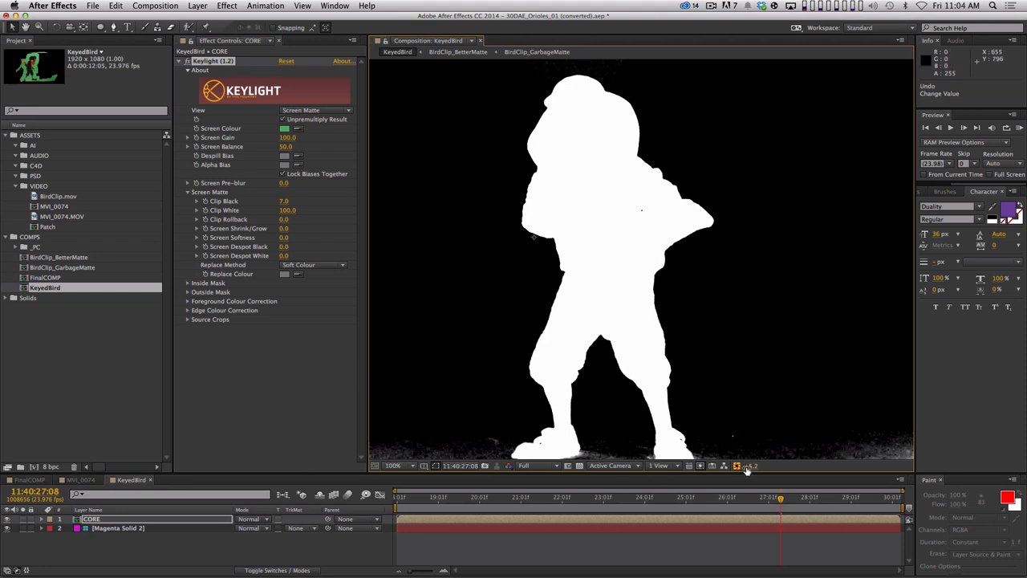
Lower the viewer exposure to -3.0 and set Clip White to 67 to fill the mascot's interior
drag(750, 466, 705, 466)
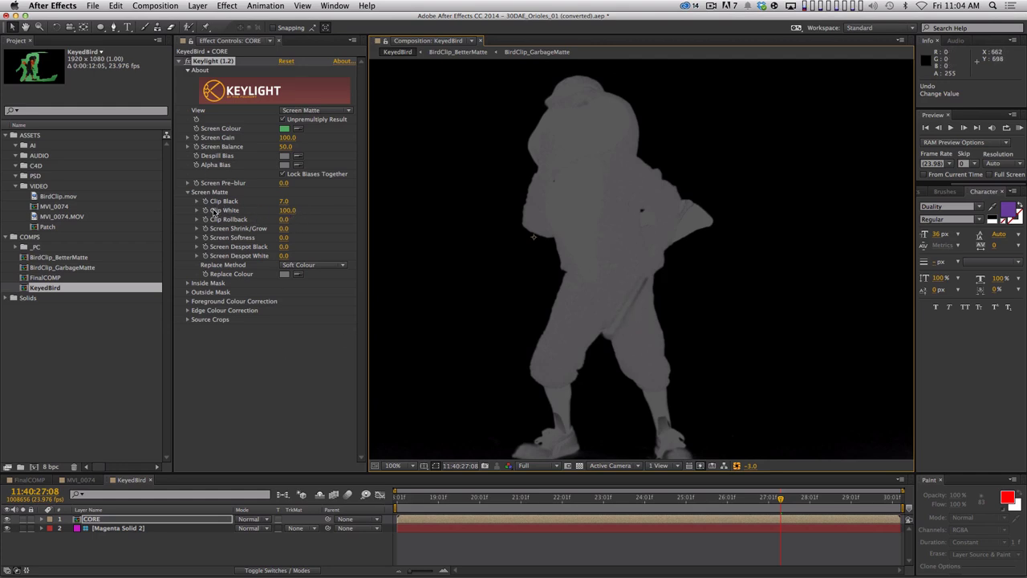
click(287, 210)
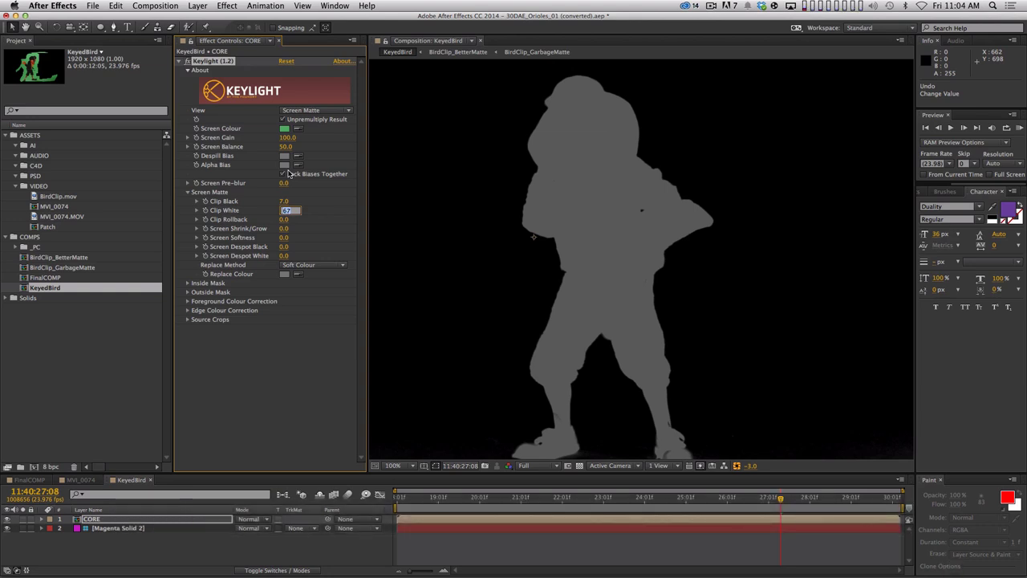
key(Return)
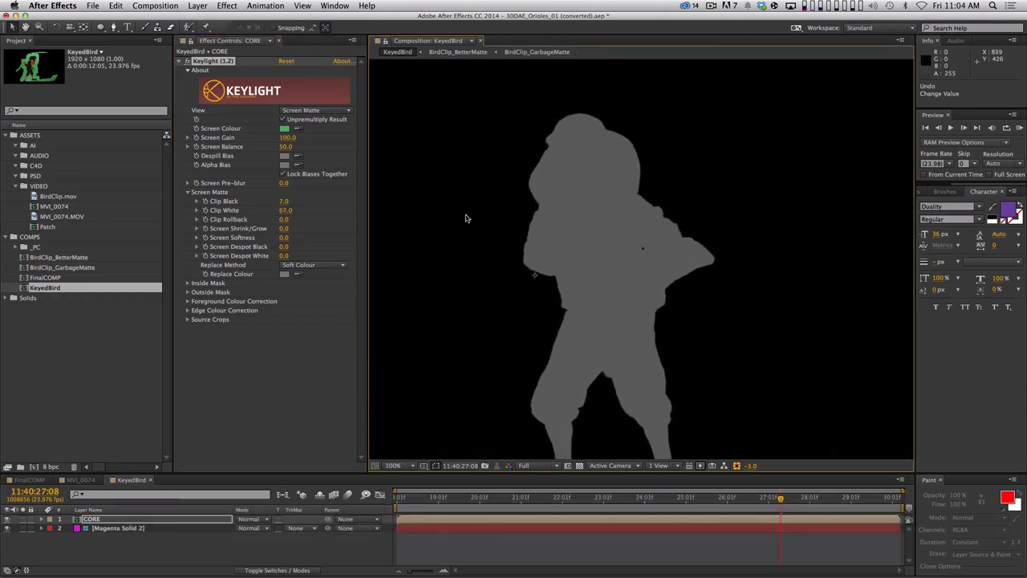
Reset the viewer exposure and play the matte on to 11:40:28:01
click(737, 466)
key(space)
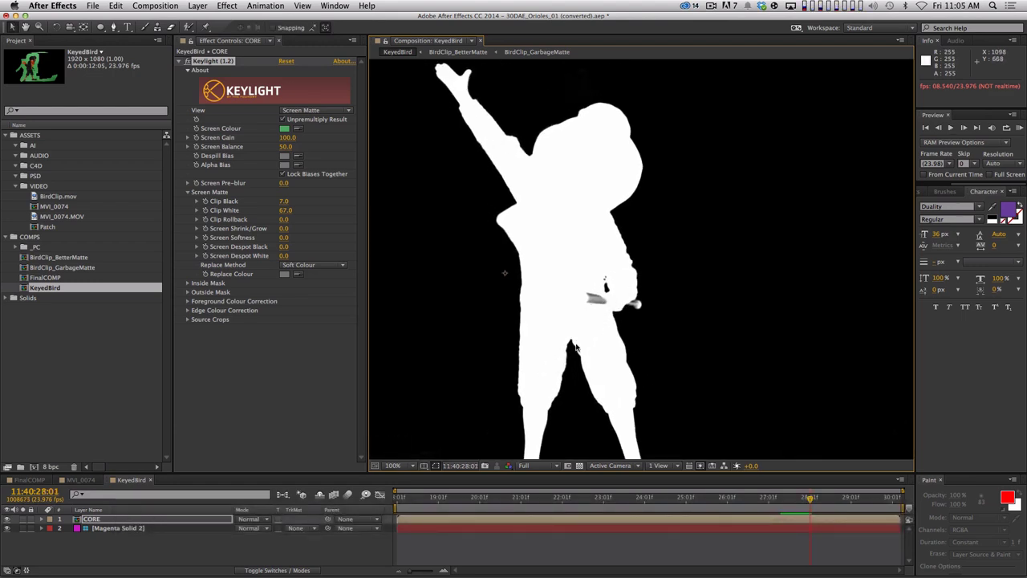
Switch Keylight's view to Source and compare the mascot's handheld stick at 11:40:27:16 and 11:40:28:01
click(316, 111)
click(301, 120)
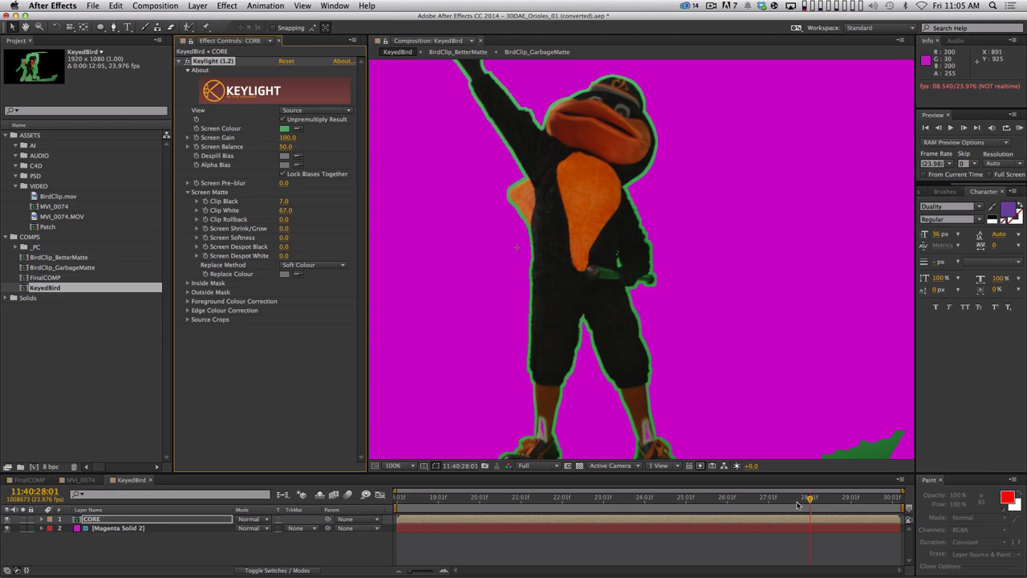
mouse_move(798, 504)
mouse_down()
mouse_move(766, 495)
mouse_move(795, 499)
mouse_up()
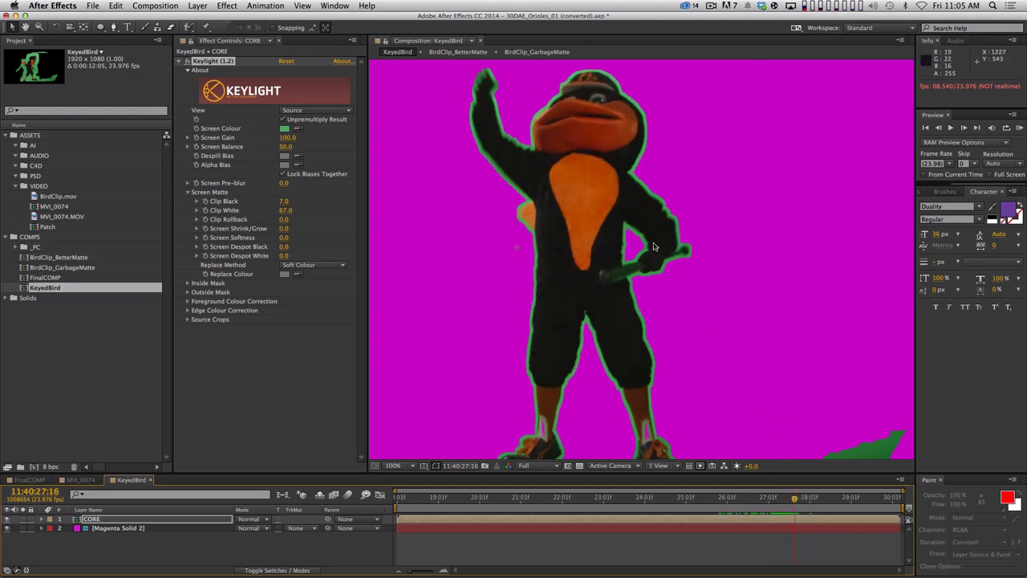
mouse_move(802, 499)
mouse_down()
mouse_move(823, 499)
mouse_move(810, 499)
mouse_up()
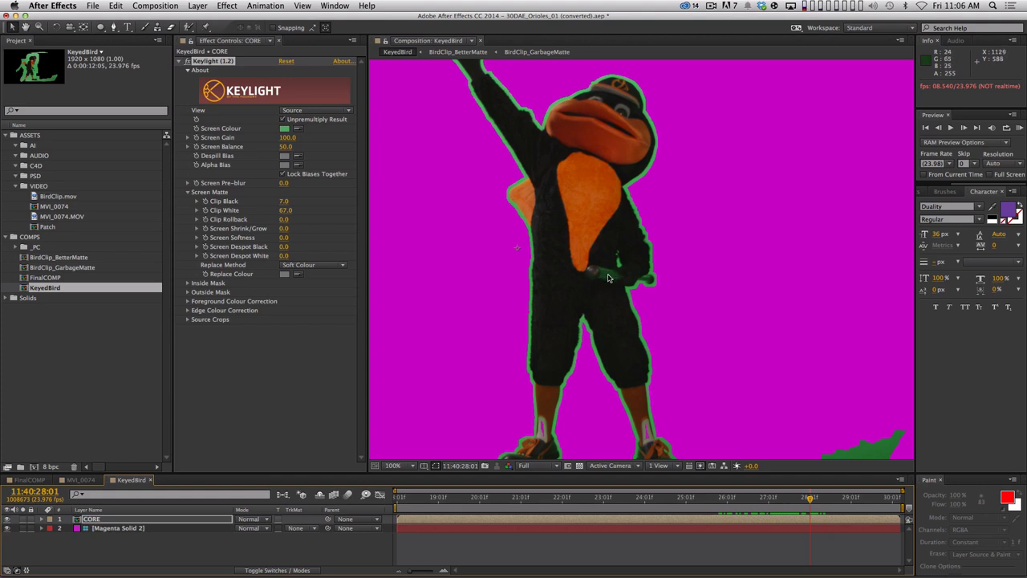
Open the FinalCOMP composition and scrub and play it to about 0:00:02:15 to review the composited mascot
click(28, 479)
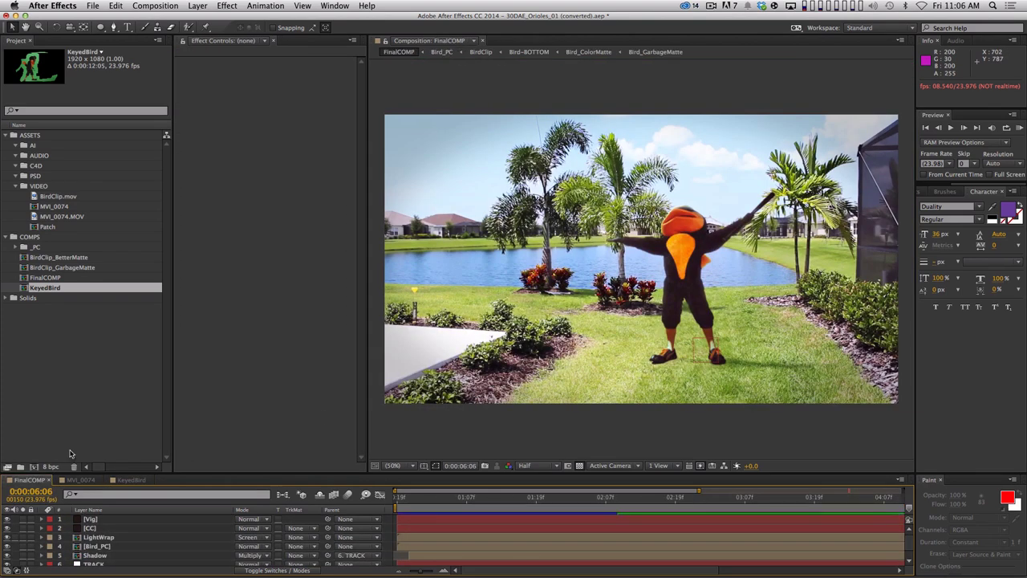
drag(552, 497, 640, 497)
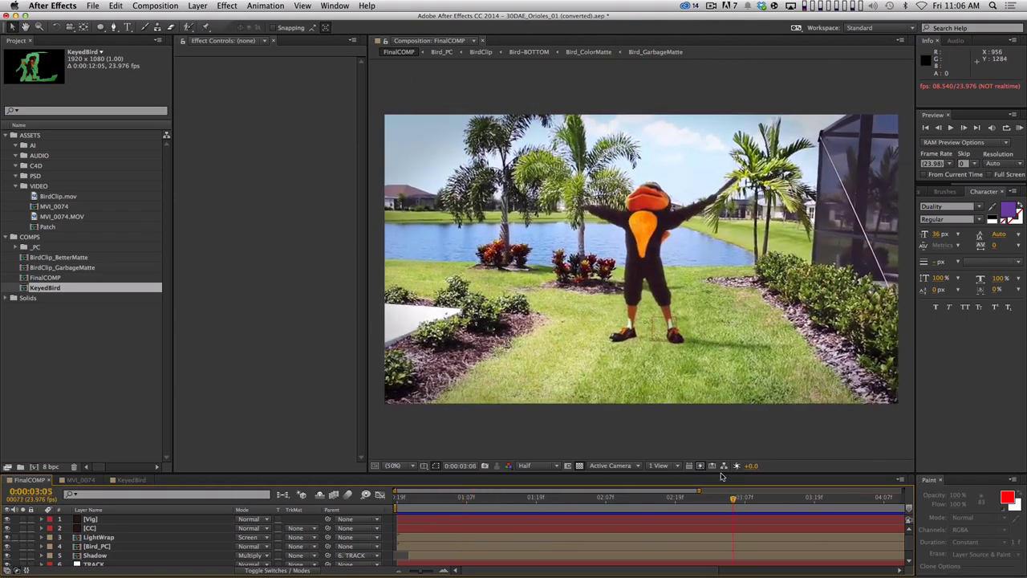
key(space)
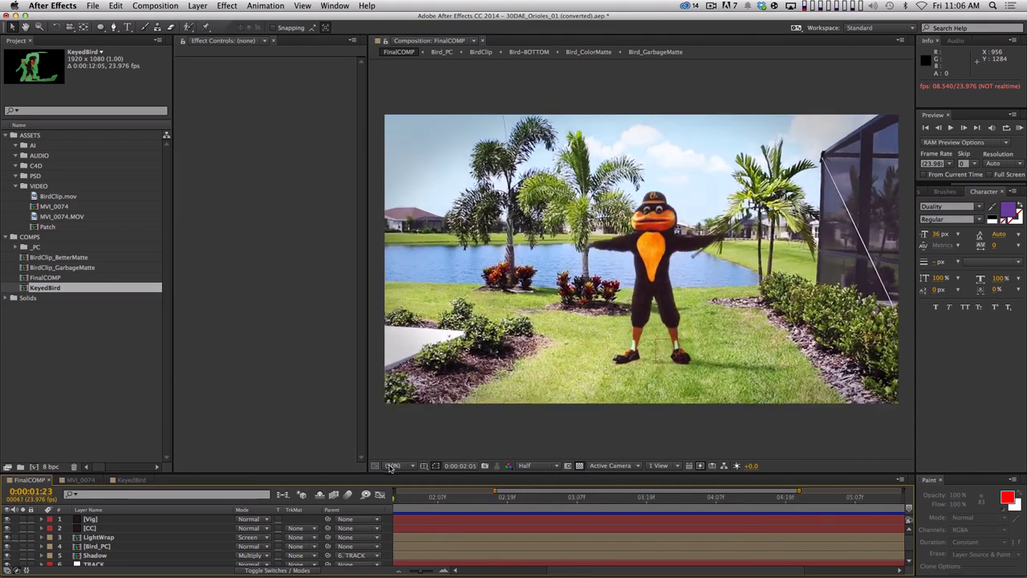
drag(459, 495, 576, 504)
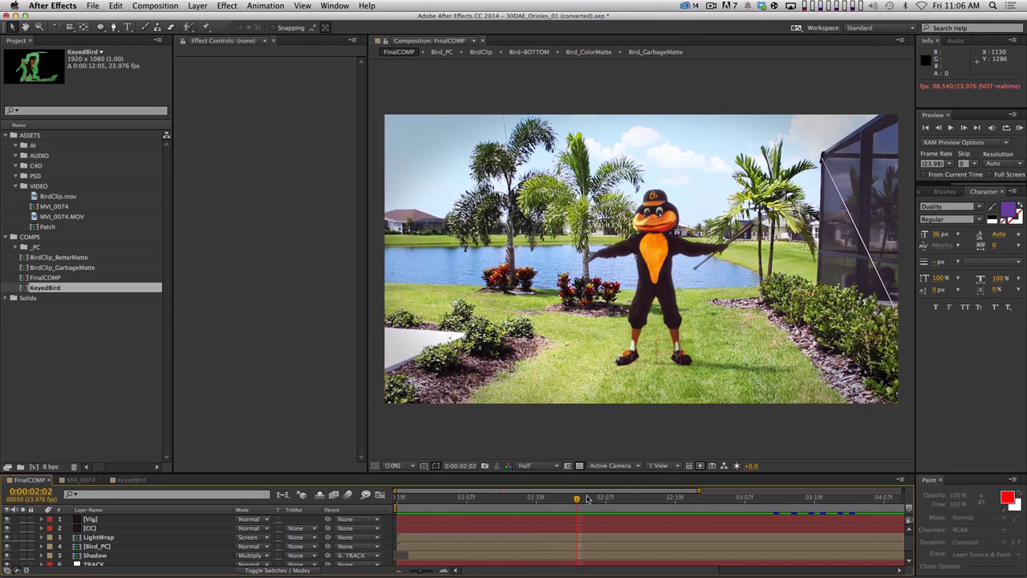
drag(577, 499, 649, 476)
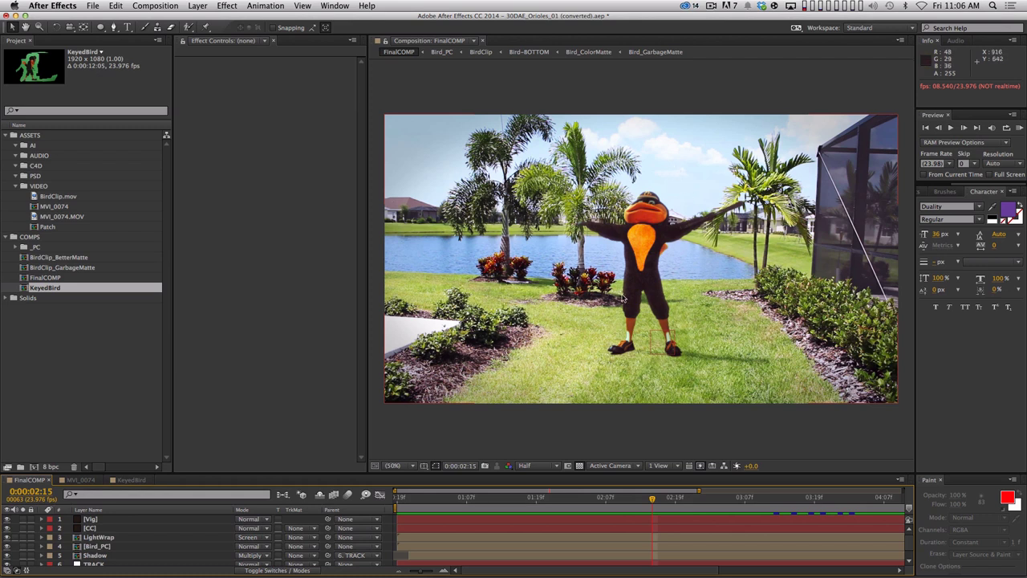
Return to the KeyedBird composition, check Keylight's Final Result view, and set the view to Intermediate Result
click(120, 479)
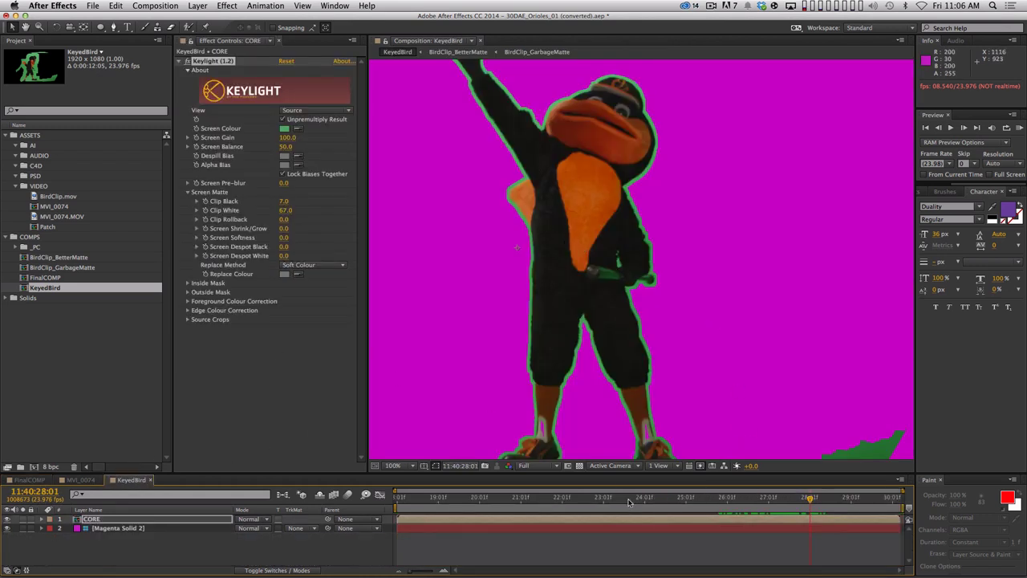
click(321, 111)
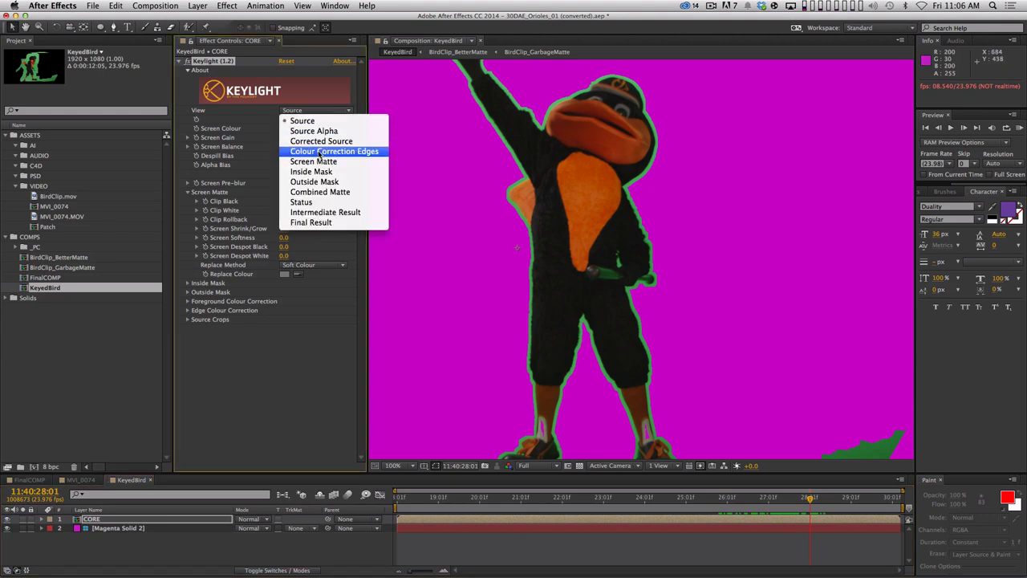
click(319, 223)
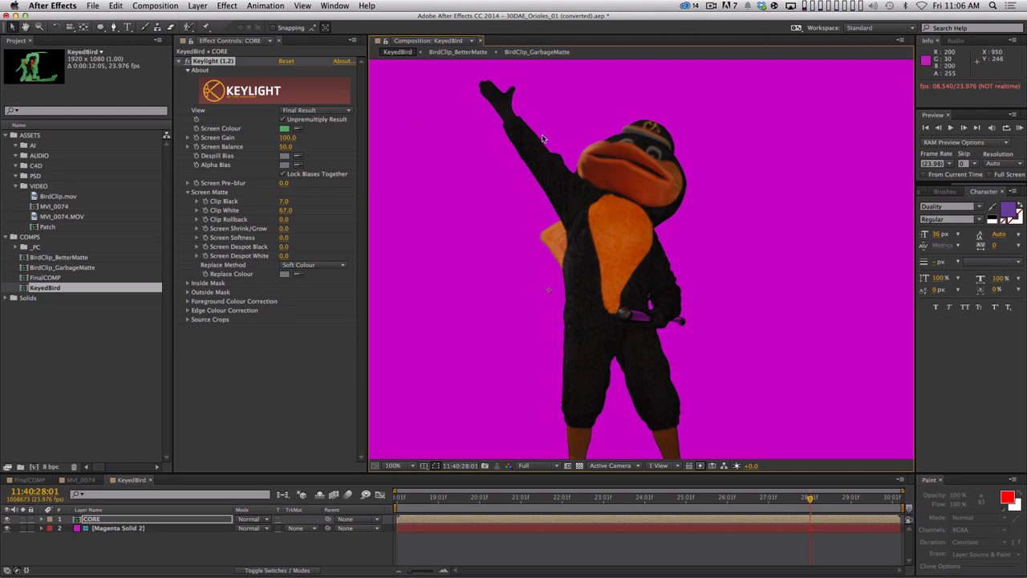
click(323, 111)
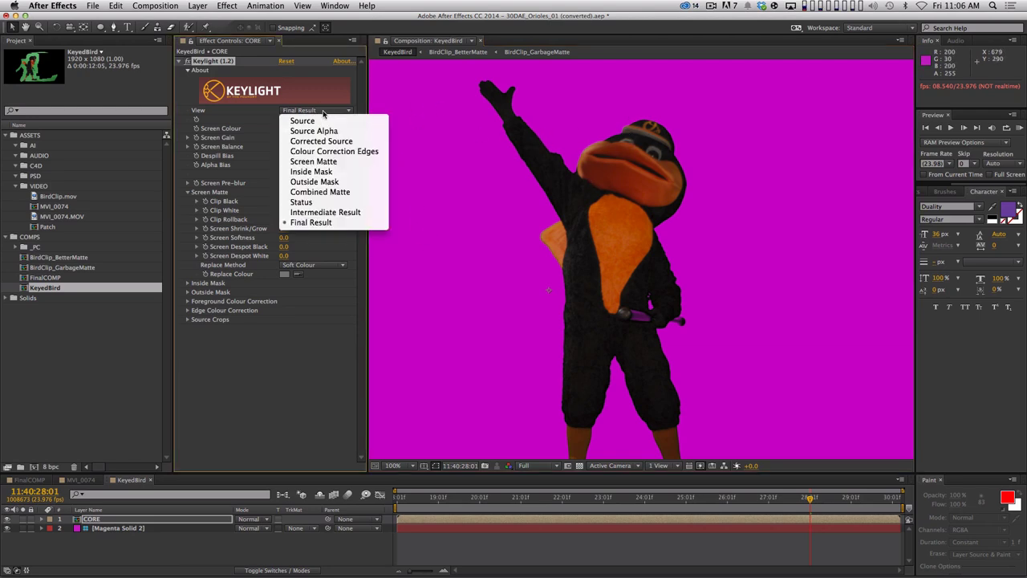
click(329, 212)
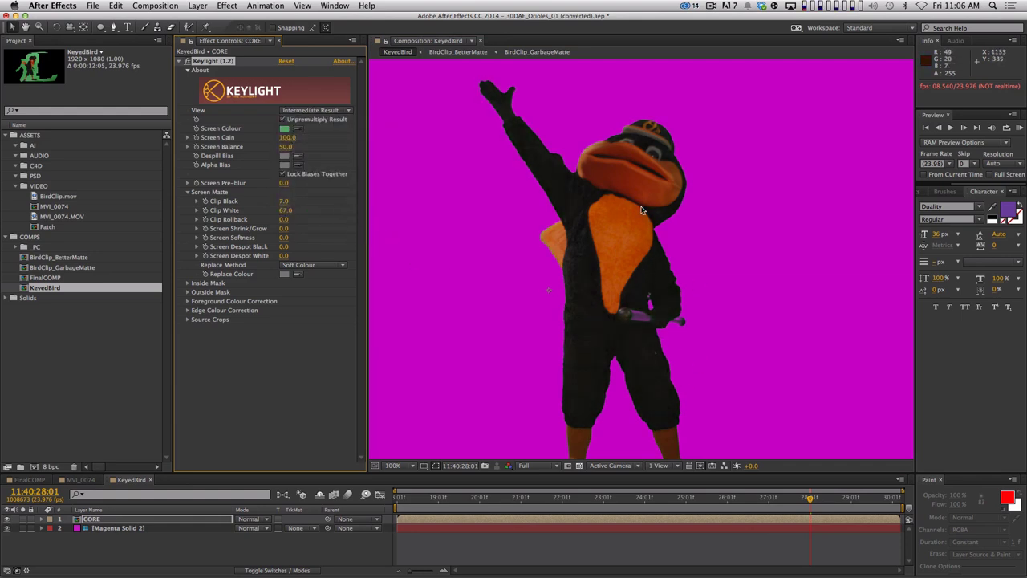
Magnify the keyed mascot to 200% and inspect its head, legs, socks and shoes
key(.)
key(space)
drag(537, 183, 540, 385)
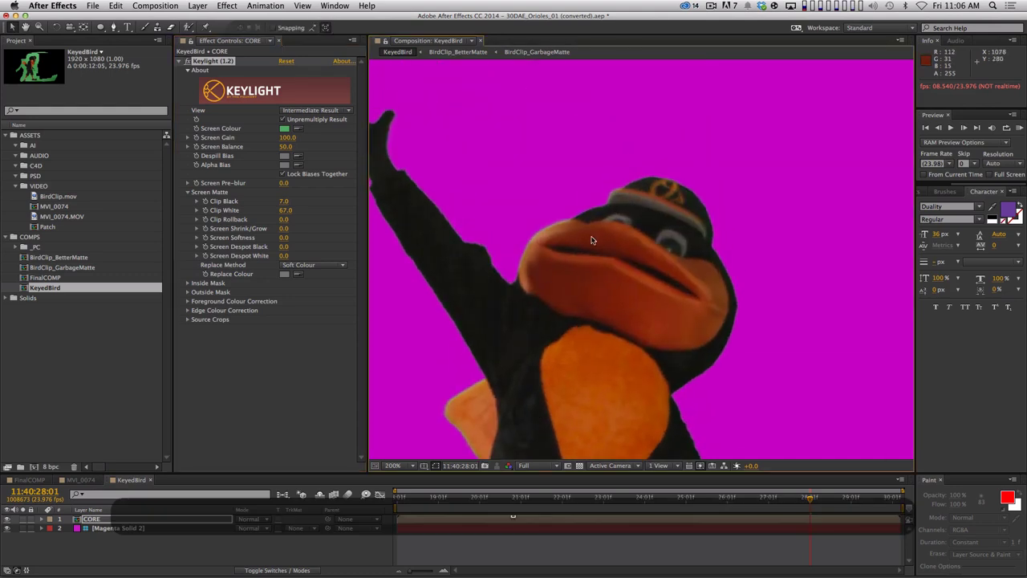
scroll(591, 225, down, 10)
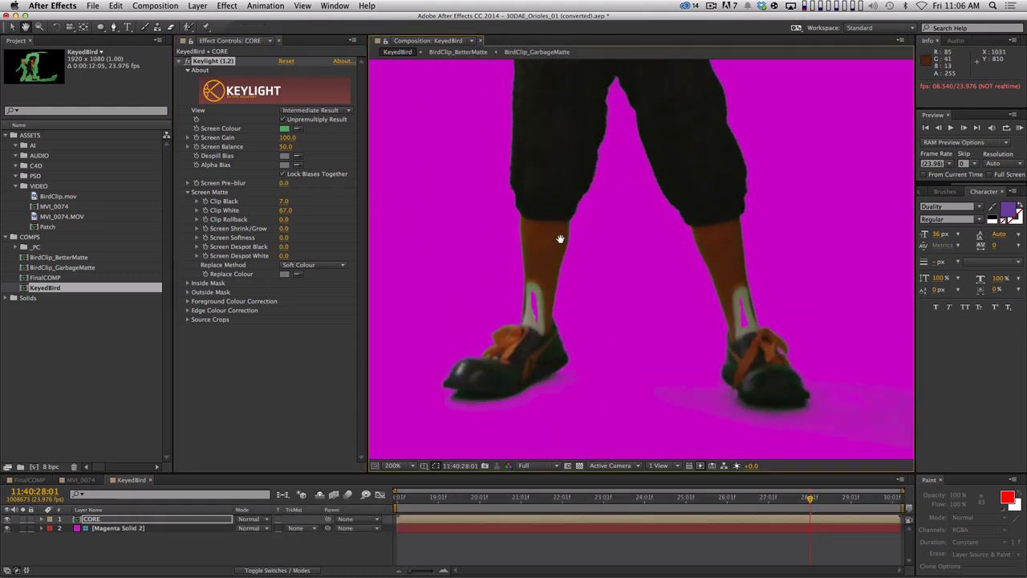
Inspect the keyed mascot's feet, handheld stick and overall outline in the intermediate result
key(v)
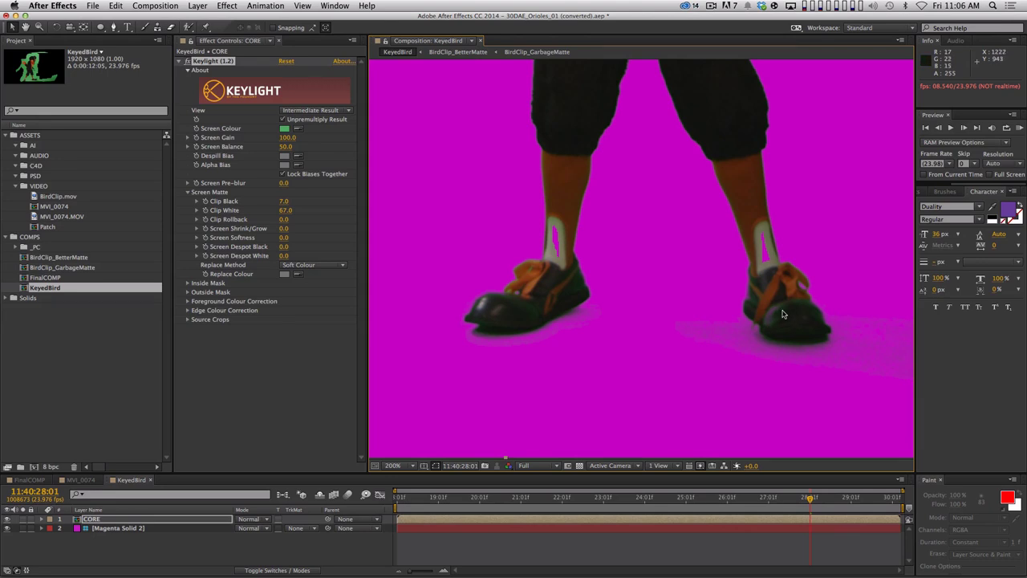
scroll(649, 246, up, 10)
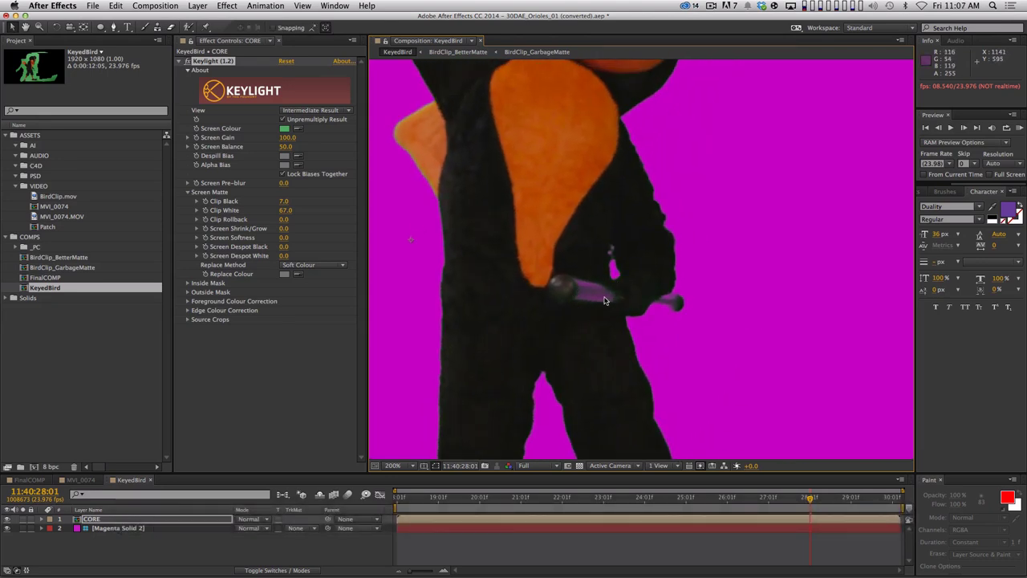
scroll(603, 288, up, 5)
drag(553, 287, 626, 291)
key(comma)
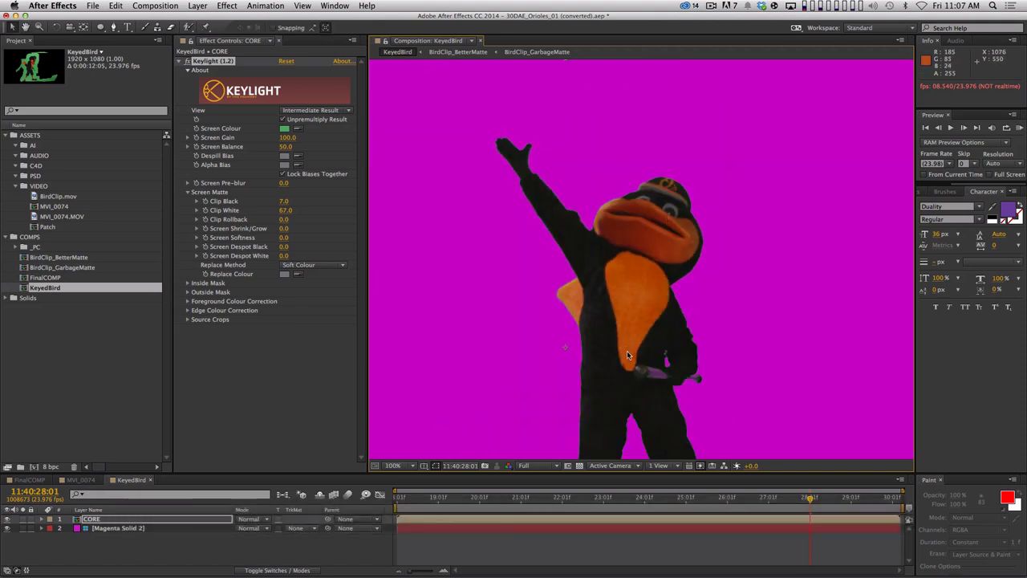
scroll(617, 321, down, 3)
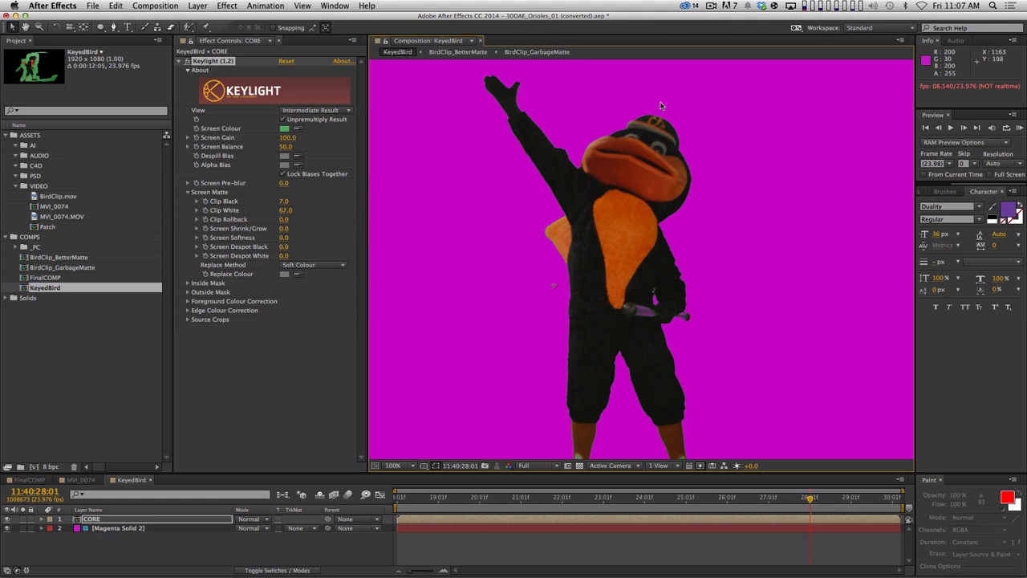
scroll(619, 241, down, 2)
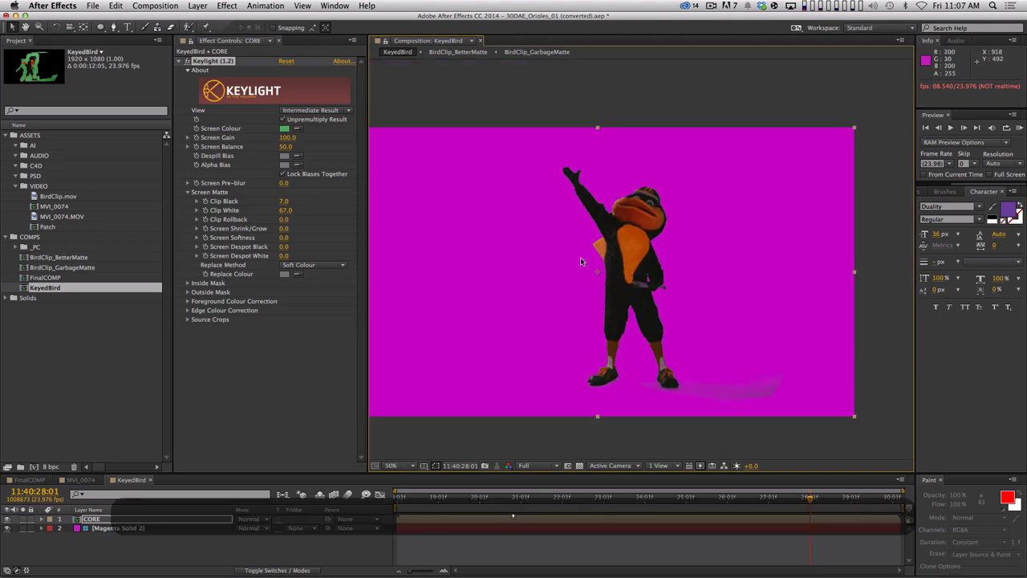
Set Keylight's view to Final Result and play the keyed clip to about 11:40:29:14
click(330, 113)
click(317, 227)
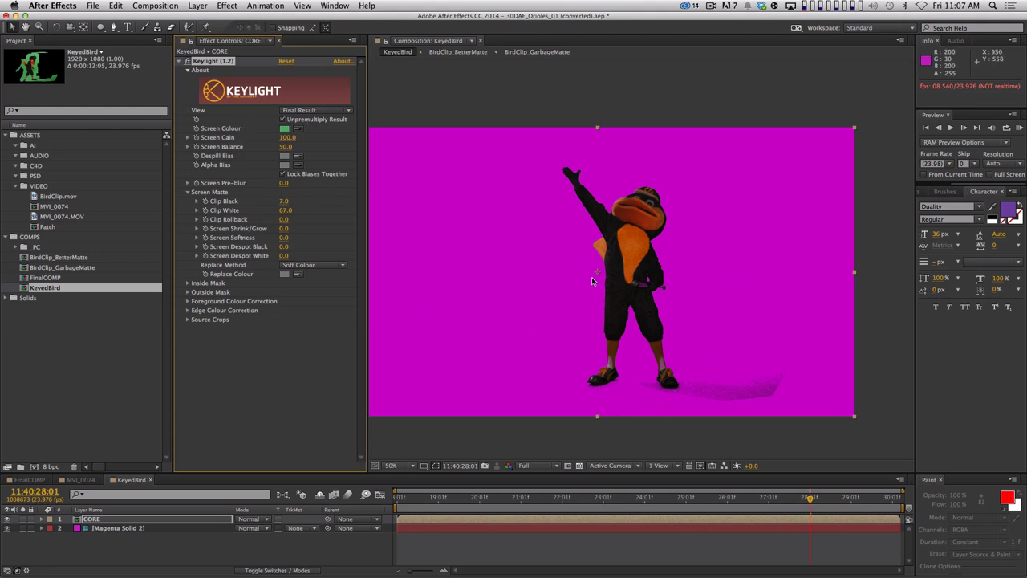
key(space)
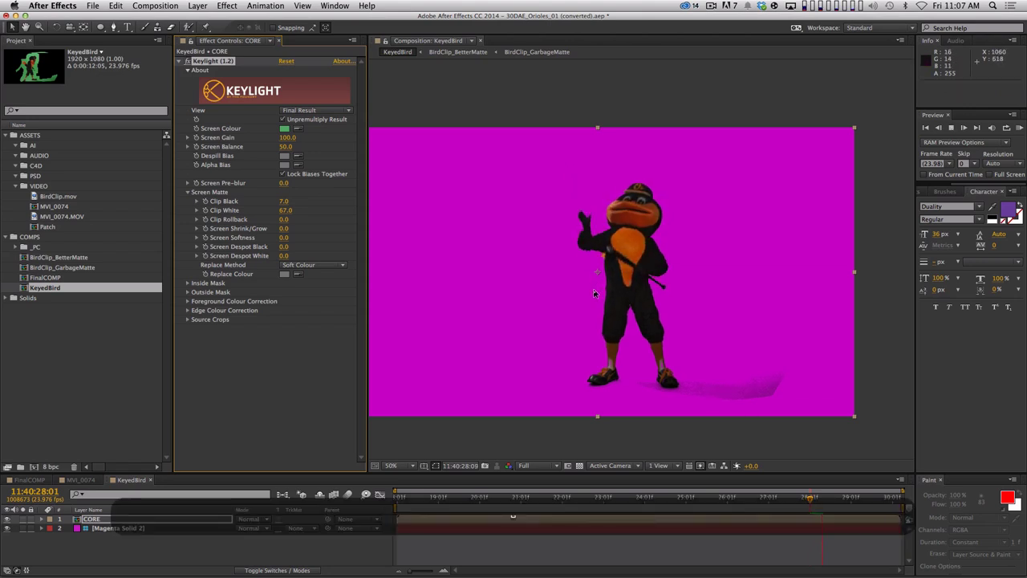
key(space)
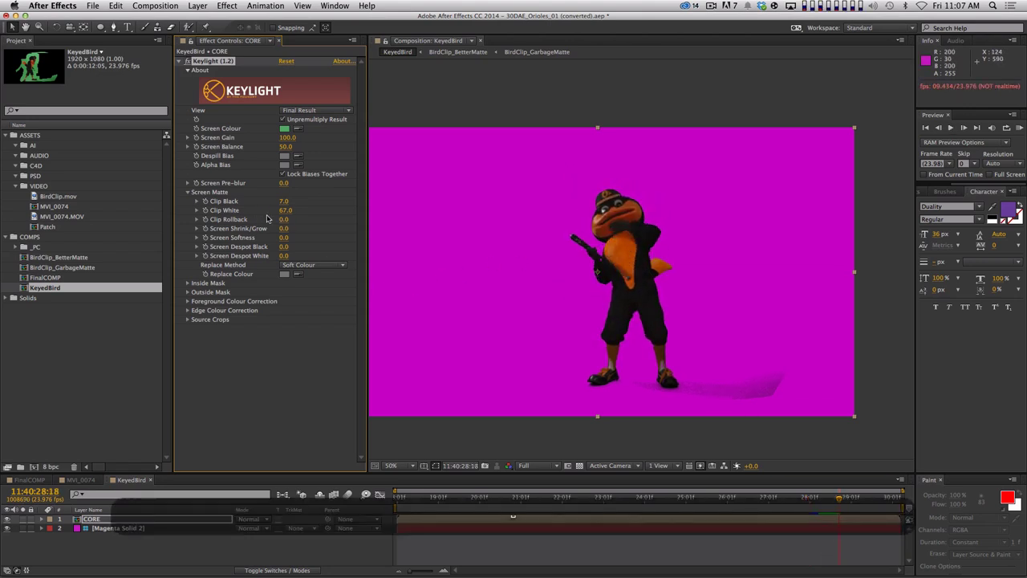
key(space)
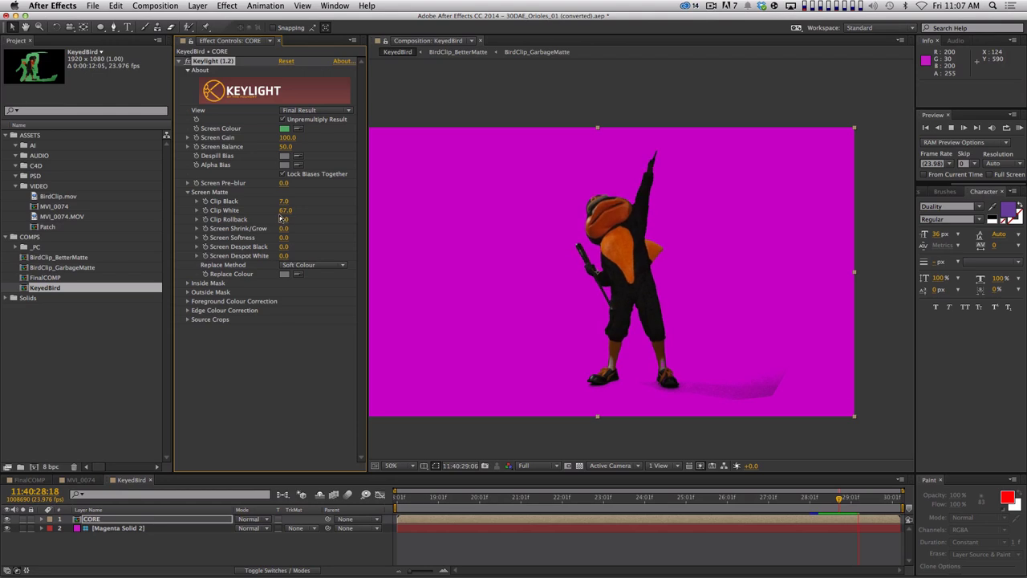
key(space)
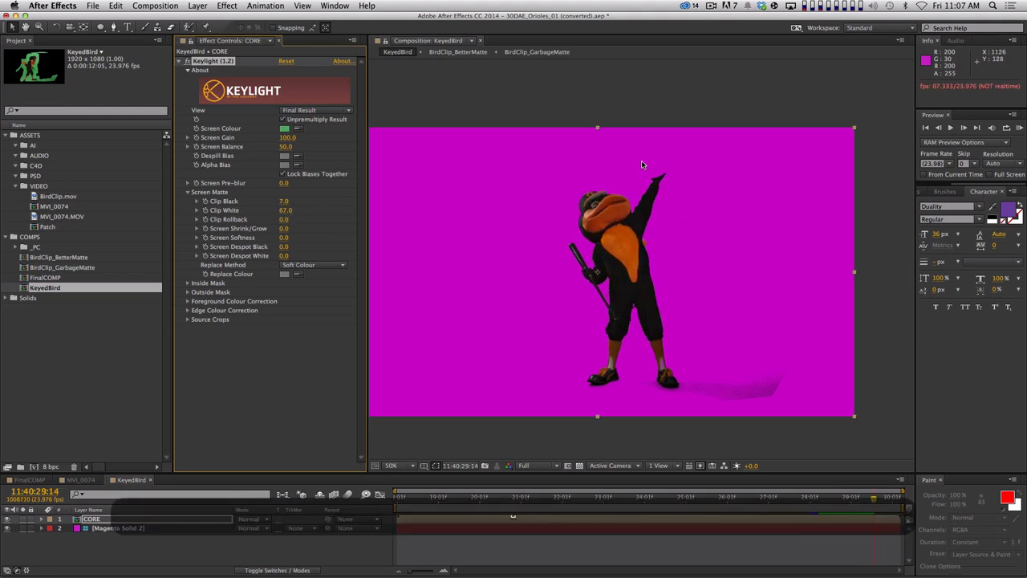
Magnify the mascot's raised arm to 200% and step through neighbouring frames to 11:40:29:12
key(period)
key(period)
drag(665, 261, 453, 450)
drag(671, 166, 601, 284)
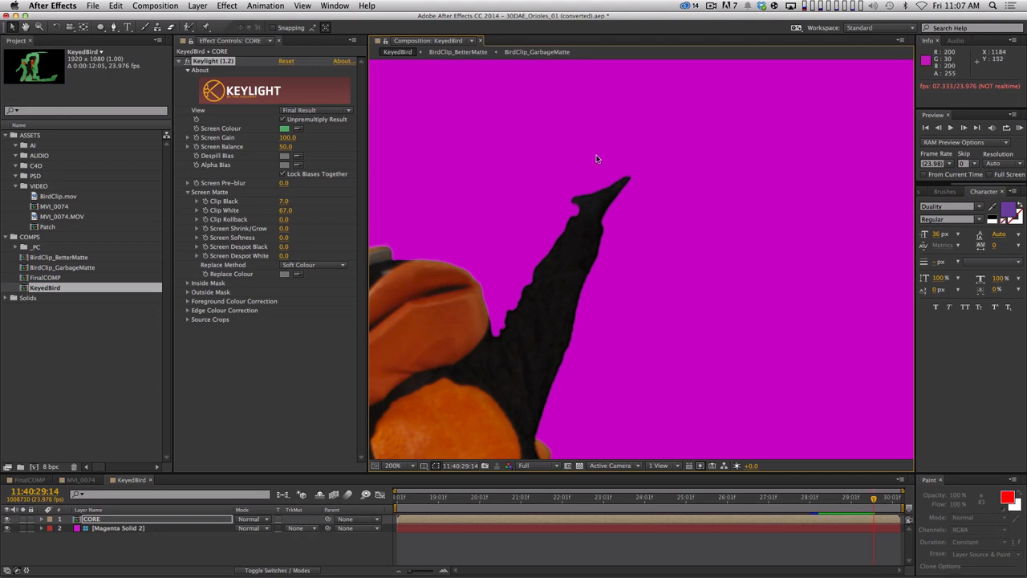
key(Page_Up)
key(Page_Up)
key(Page_Up)
key(Page_Up)
key(Page_Down)
key(Page_Down)
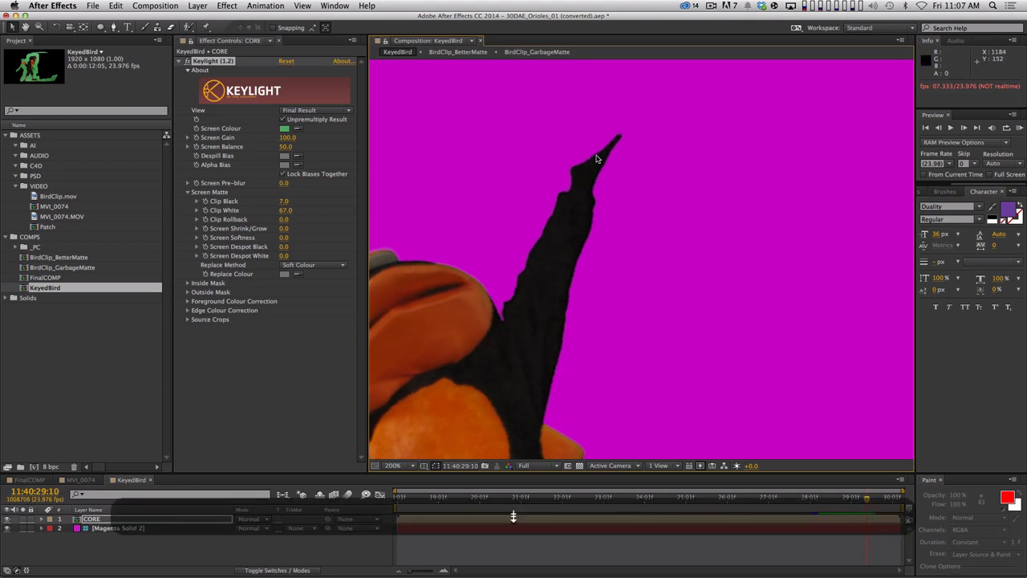
Compare the raised arm's edge in Keylight's Source and Final Result views, finishing on Source
click(312, 111)
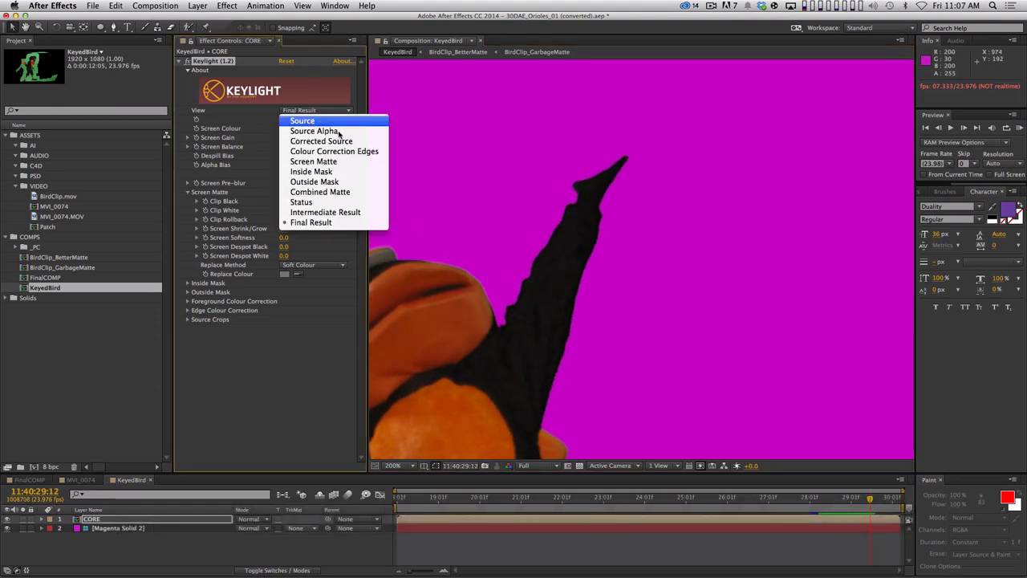
click(317, 120)
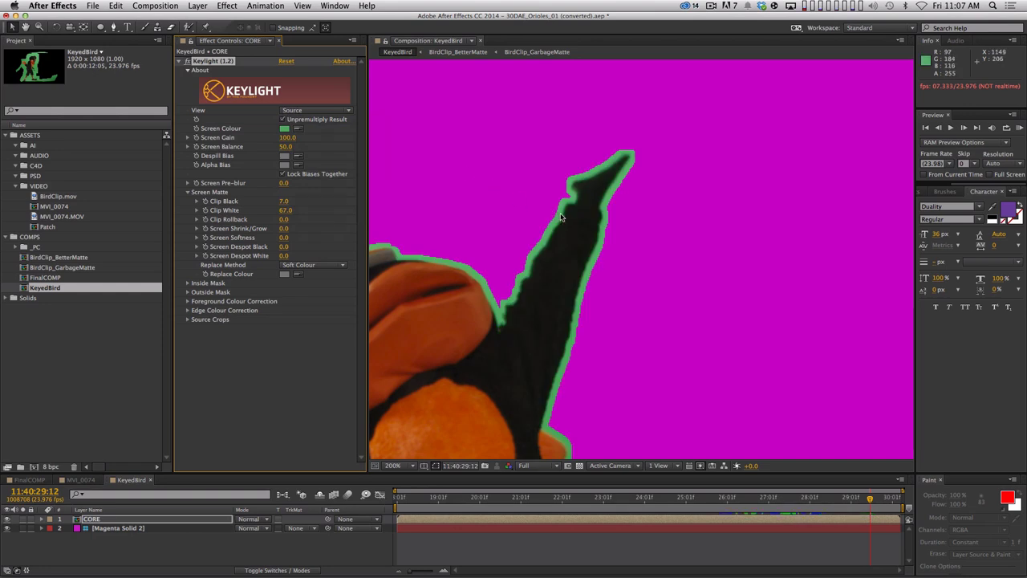
click(326, 111)
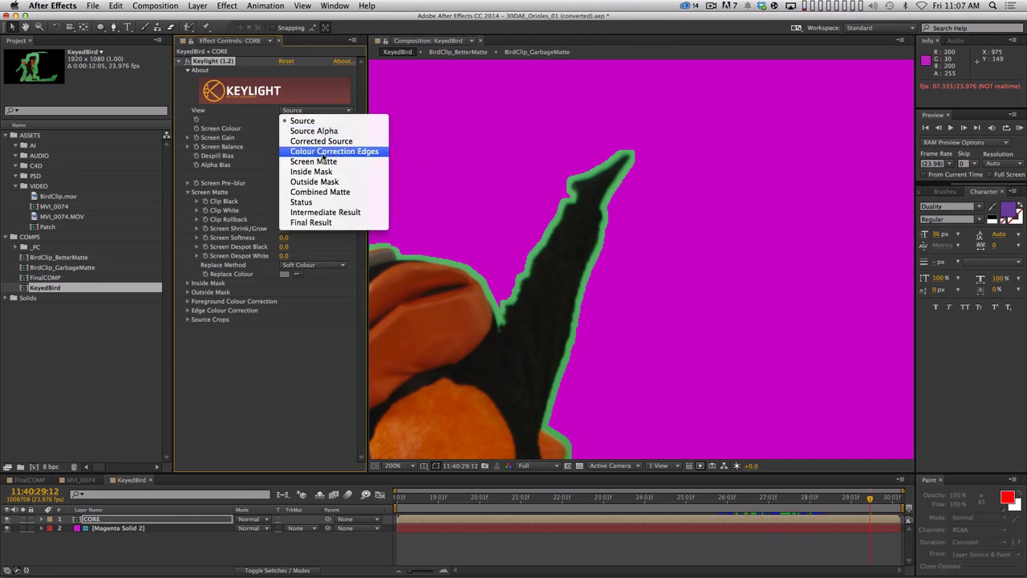
click(313, 222)
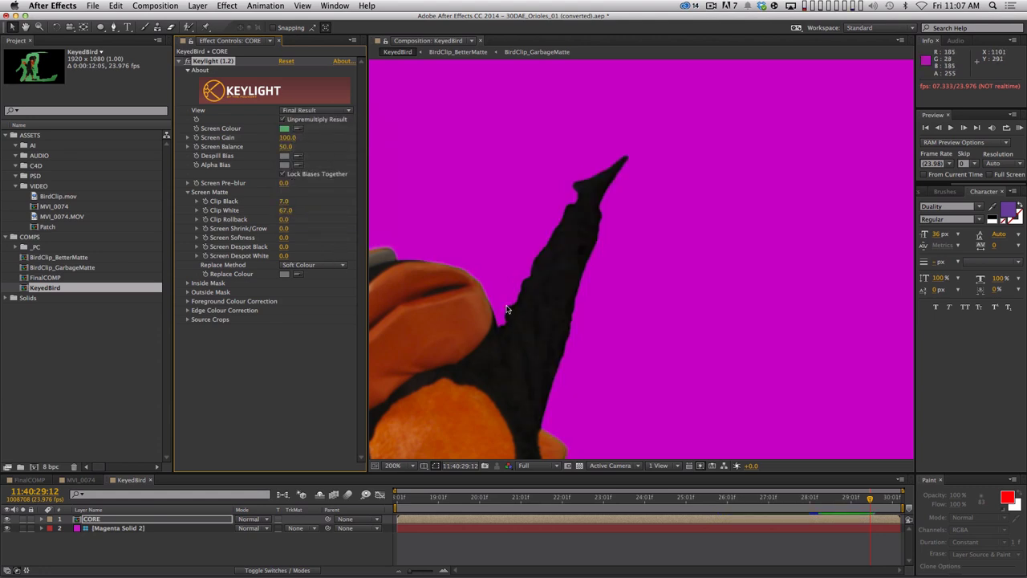
click(305, 116)
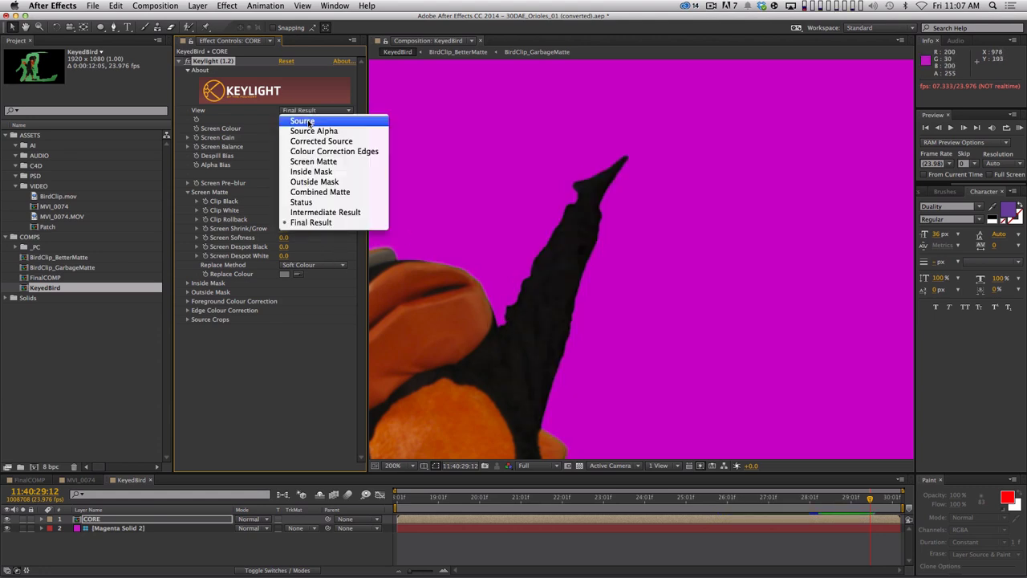
click(308, 122)
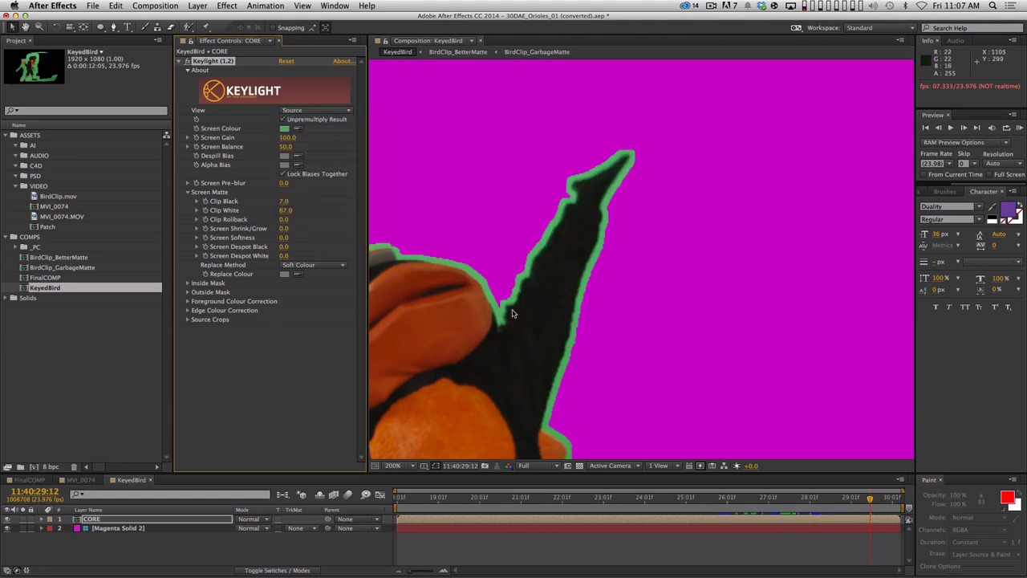
Examine the mascot's head, chest and bat in the Source view and compare them with Final Result
key(space)
drag(493, 331, 637, 218)
key(space)
drag(544, 347, 533, 334)
scroll(533, 334, down, 4)
scroll(533, 334, left, 1)
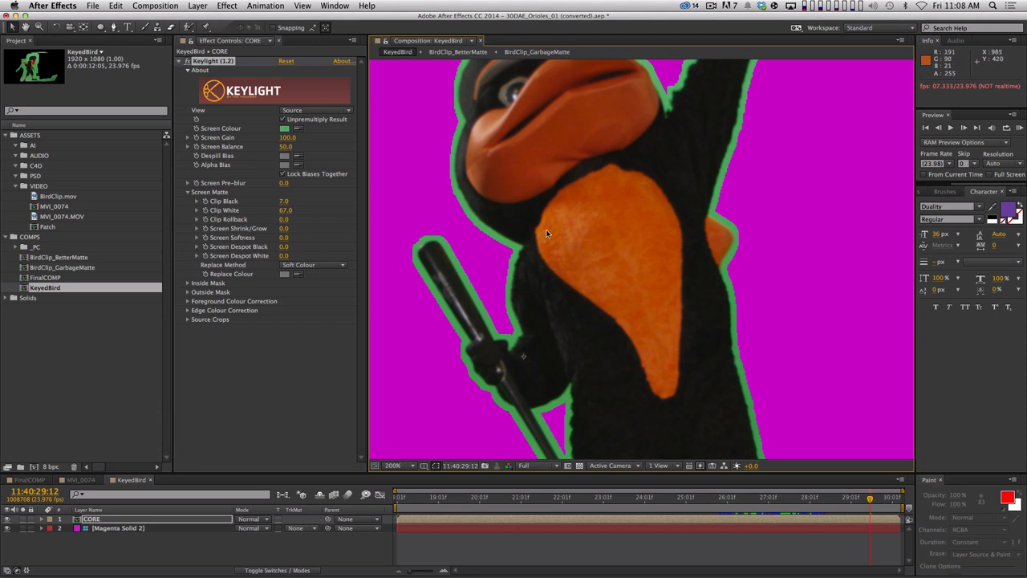
click(320, 112)
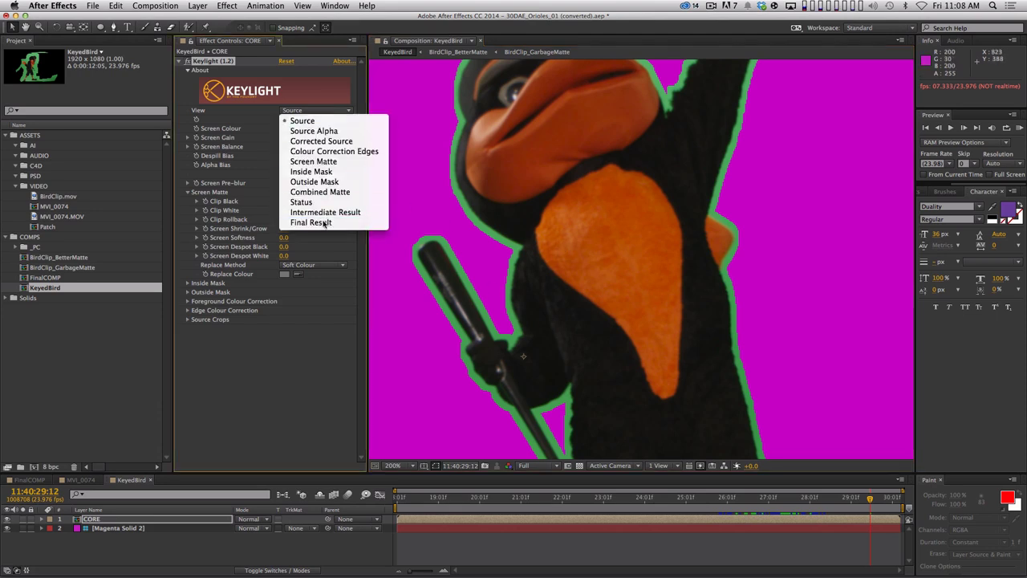
click(329, 225)
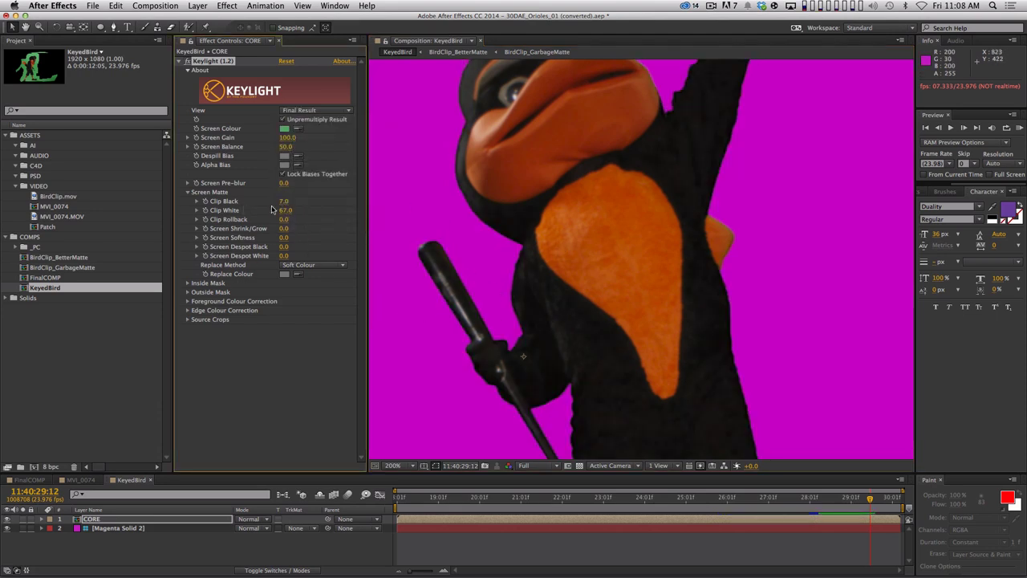
Review the keyed mascot's whole outline at 100%, from the cap to the legs
key(comma)
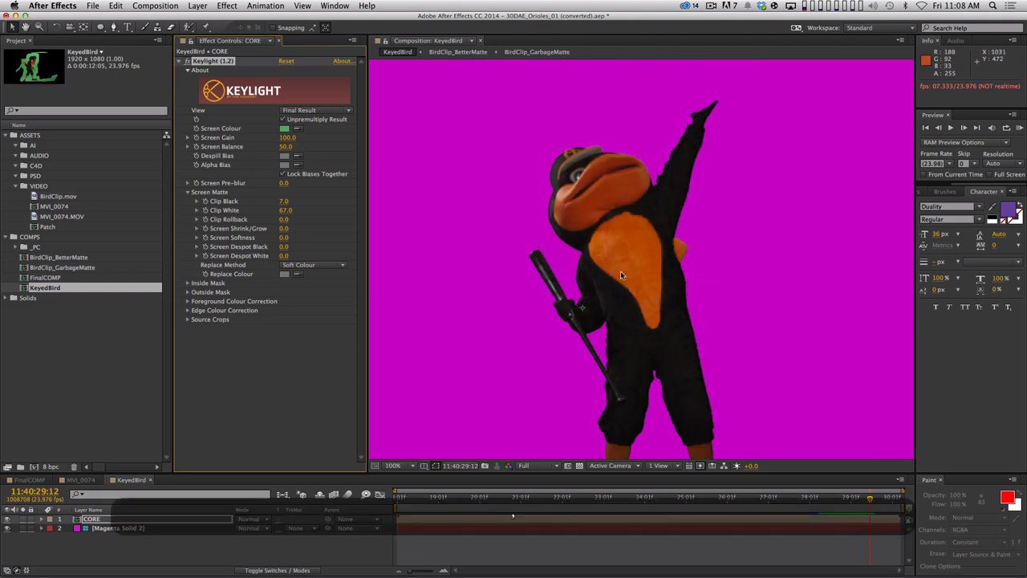
key(space)
drag(624, 283, 575, 247)
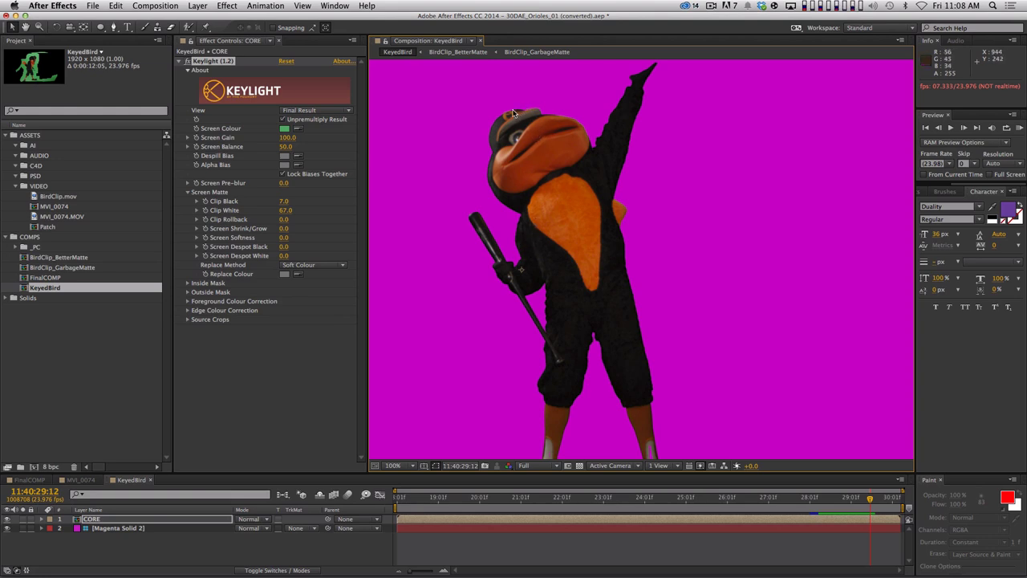
key(space)
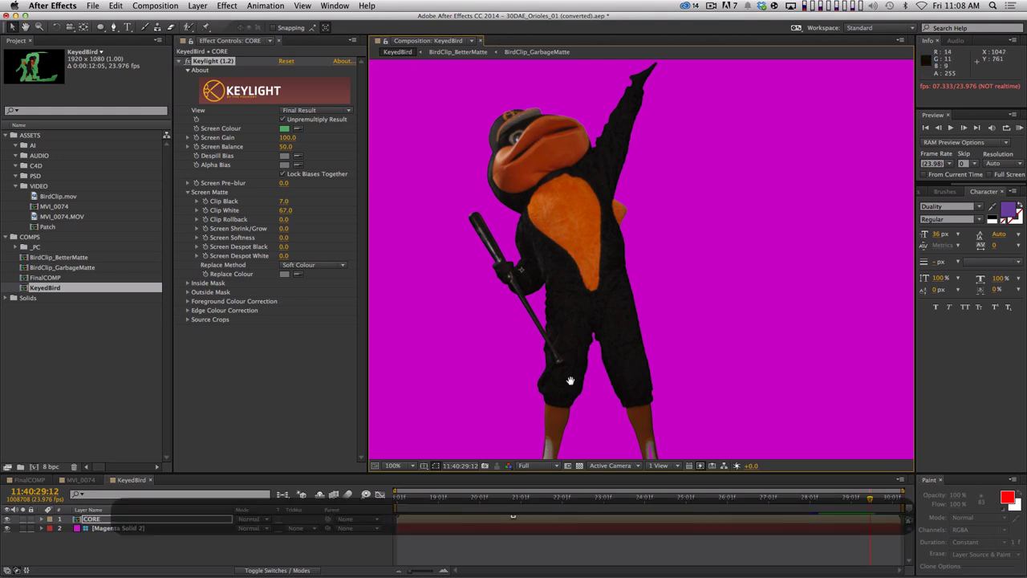
mouse_move(569, 380)
mouse_down()
mouse_move(546, 401)
mouse_move(560, 394)
mouse_up()
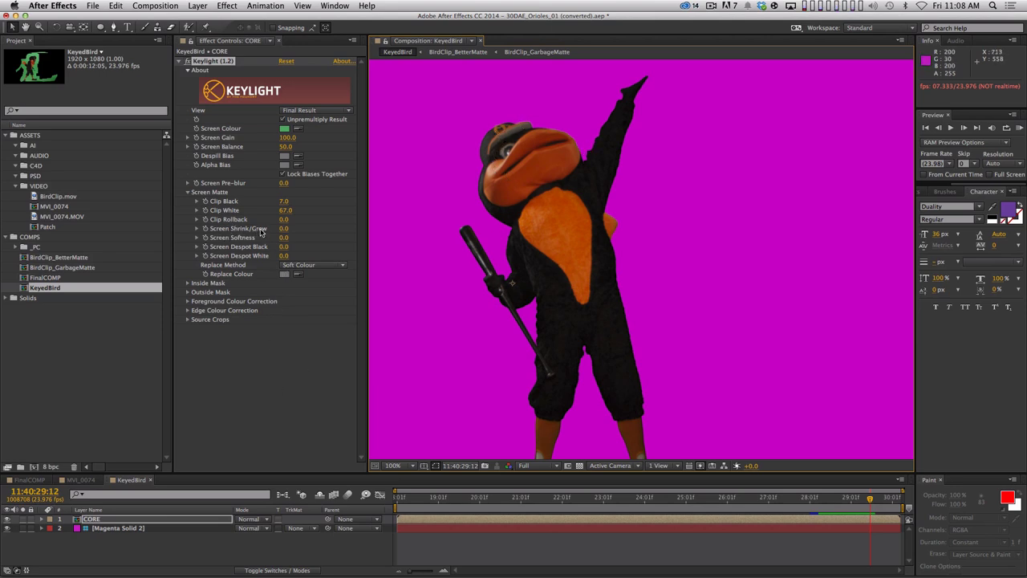
Try extreme negative and positive Screen Shrink/Grow values on the CORE matte and undo them
drag(285, 232, 221, 233)
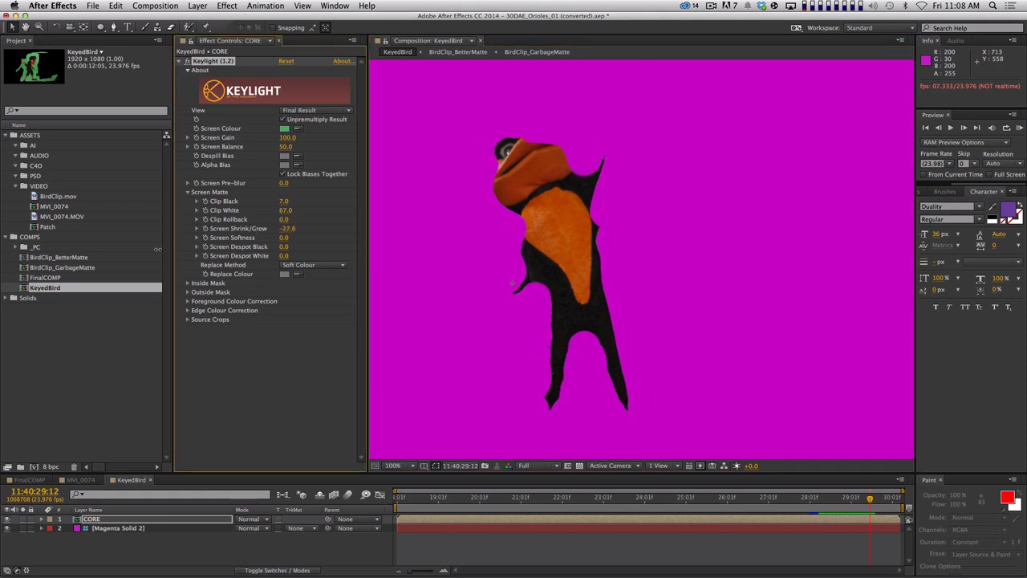
key(super+z)
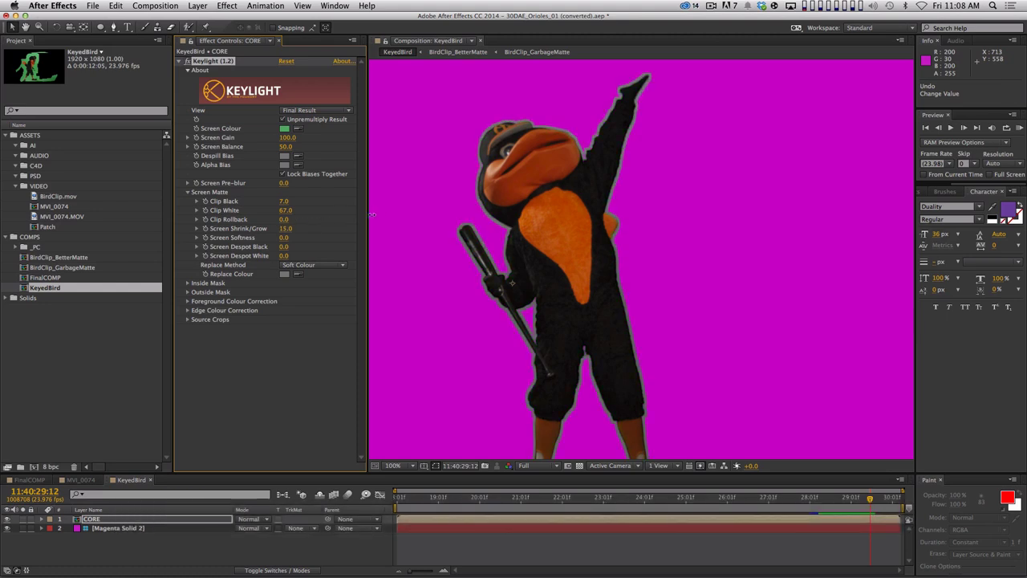
key(super+z)
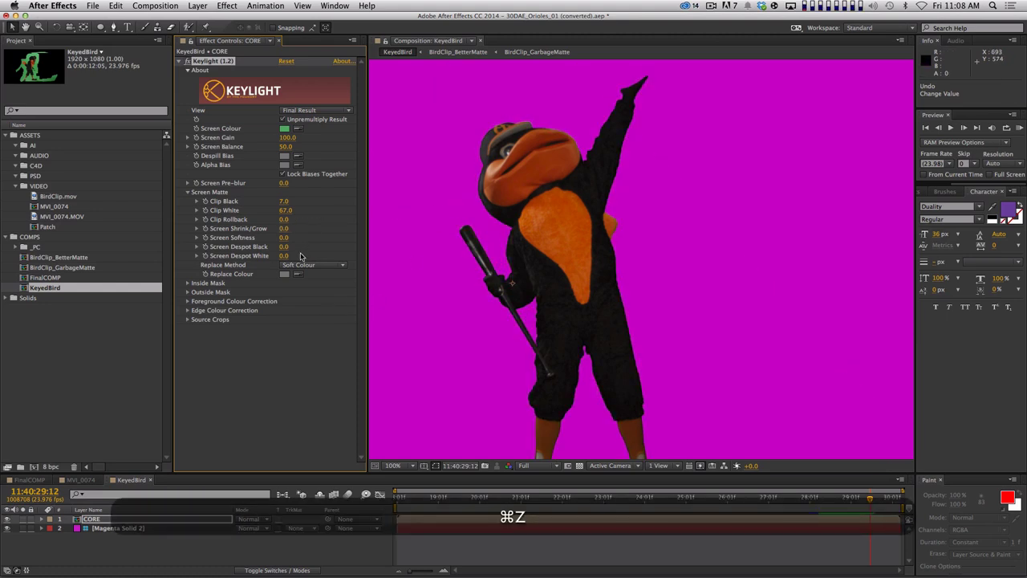
Set Screen Shrink/Grow to -1 in the CORE layer's Screen Matte settings
click(283, 228)
text(-1)
key(Return)
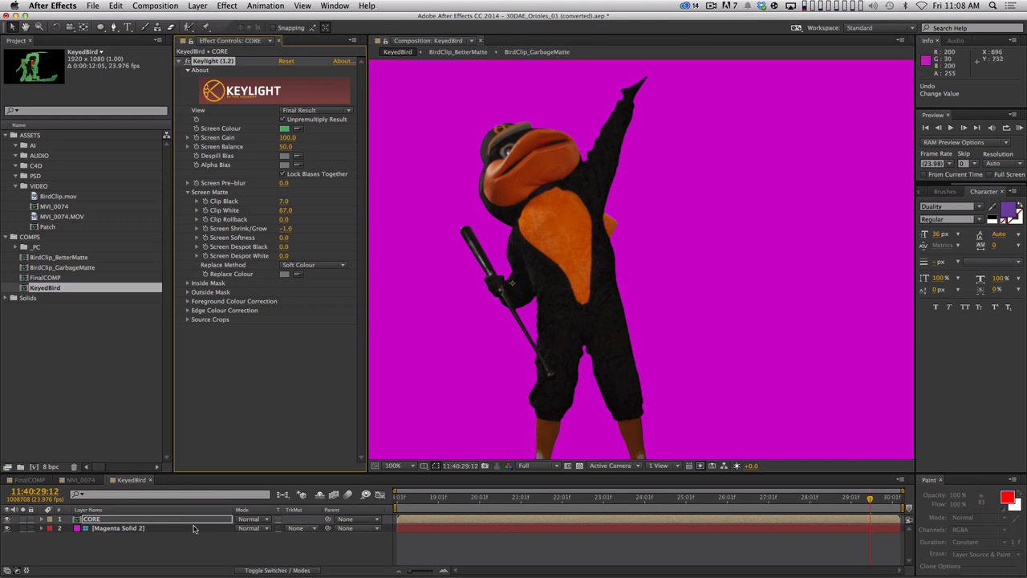
Duplicate the CORE layer and rename the copy EDGE
drag(170, 524, 165, 523)
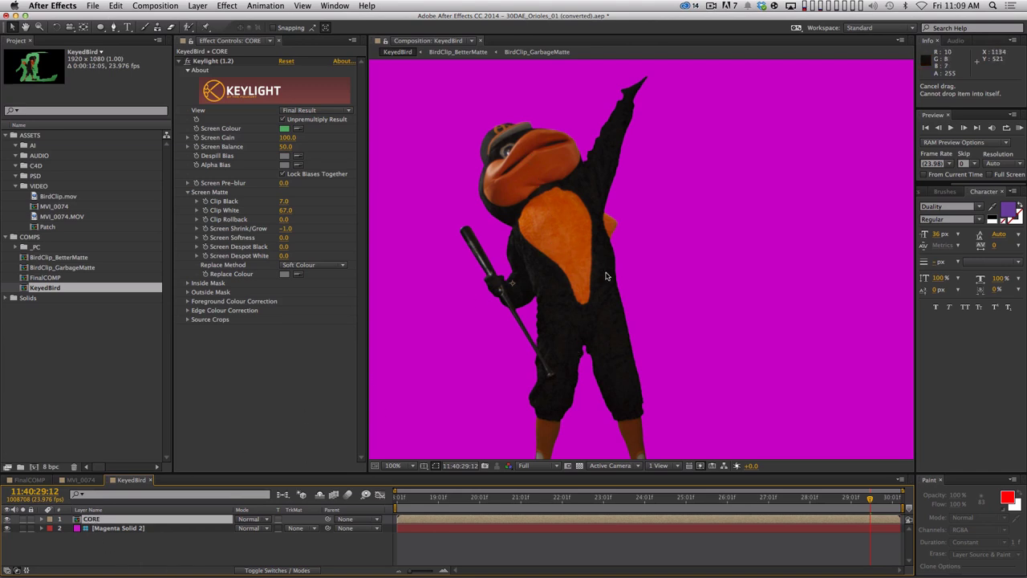
click(119, 520)
key(super+d)
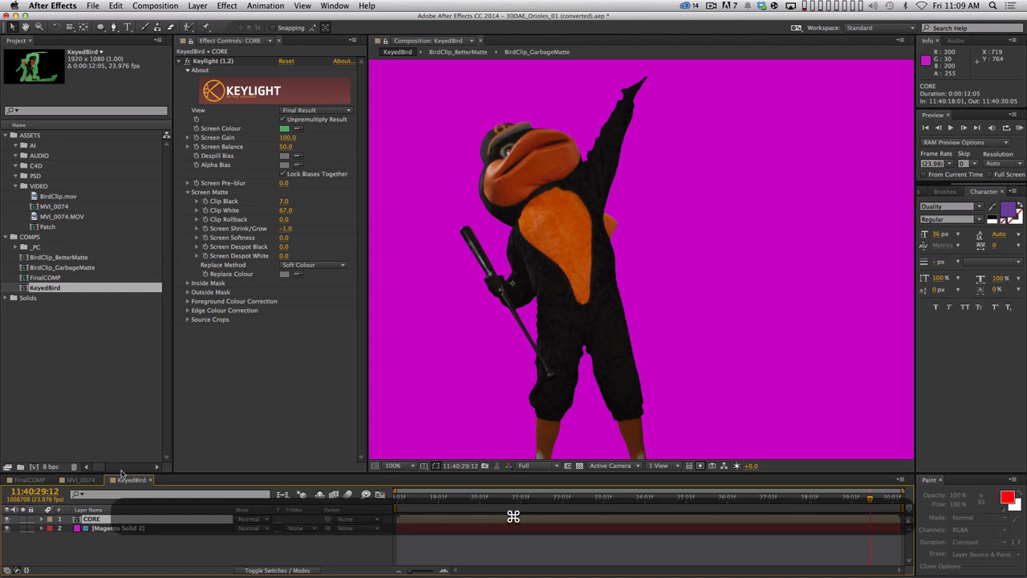
key(Return)
text(EDGE)
key(Return)
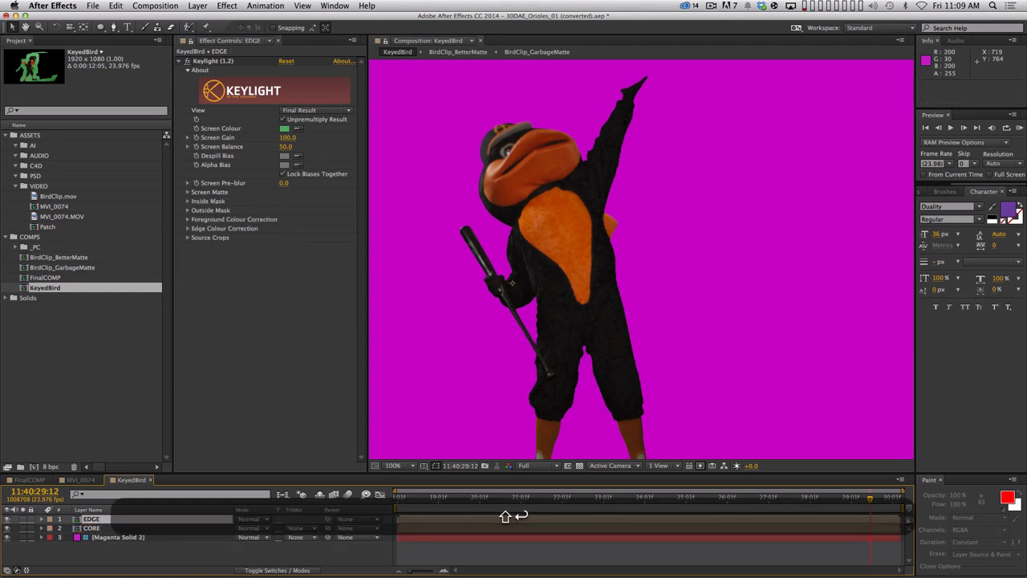
Reset Keylight on the EDGE layer and sample the green fringe between the mascot's head and bat as the Screen Colour
click(286, 62)
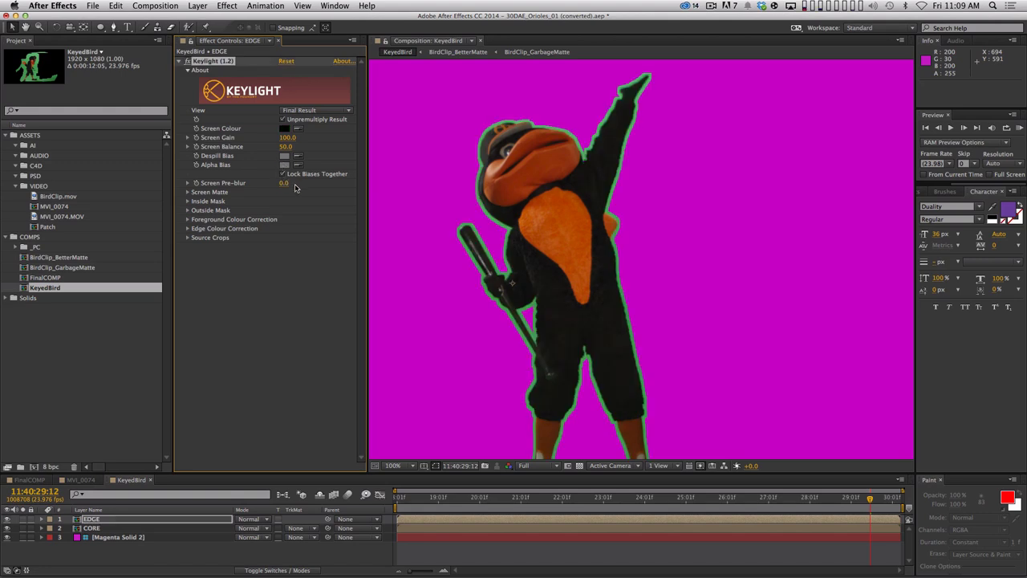
click(299, 131)
click(505, 222)
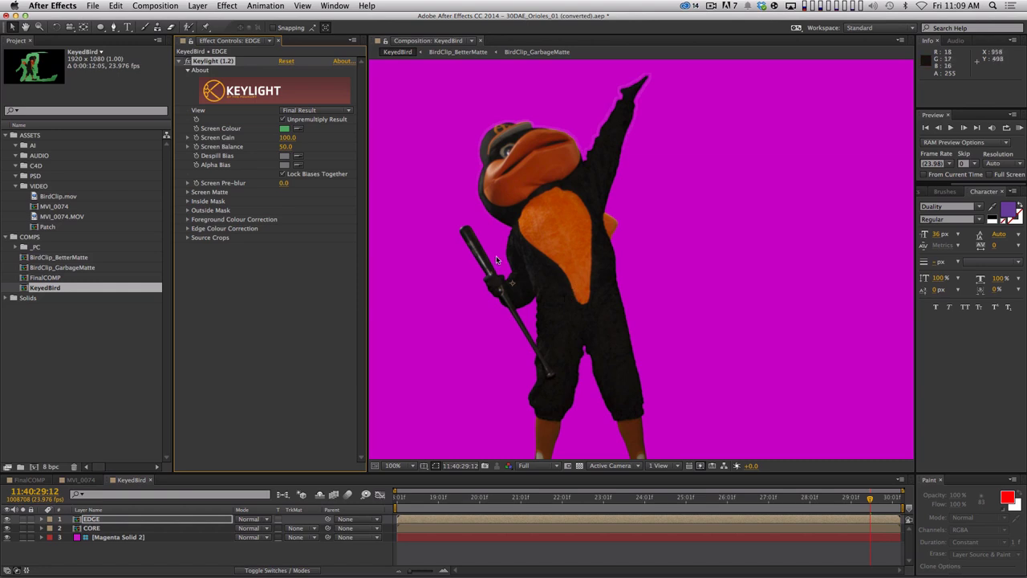
scroll(608, 275, up, 1)
scroll(571, 190, up, 1)
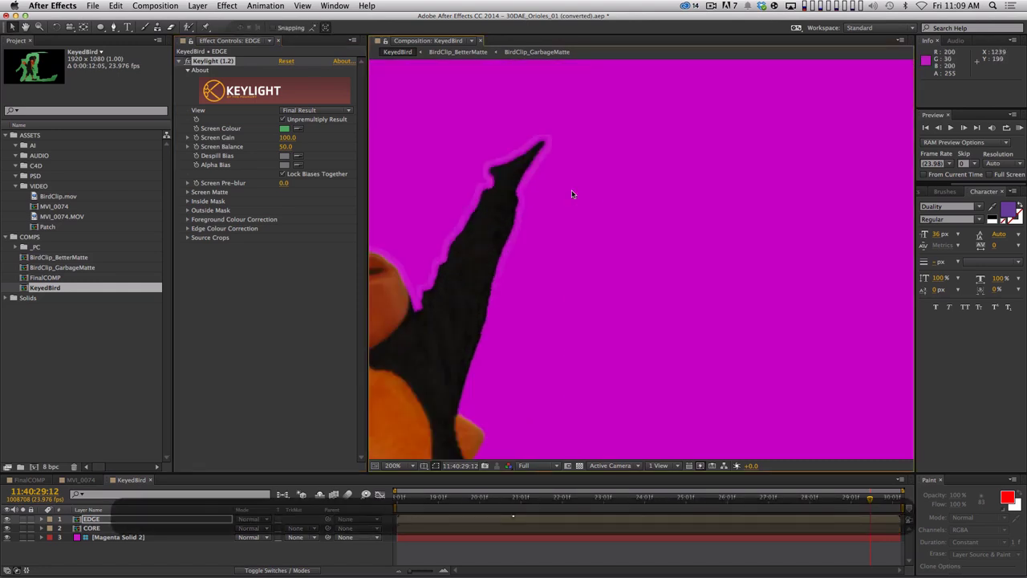
Toggle the EDGE layer's visibility to compare the matte edges around the mascot's head and raised arm
scroll(571, 194, up, 1)
drag(469, 270, 864, 254)
drag(710, 298, 628, 243)
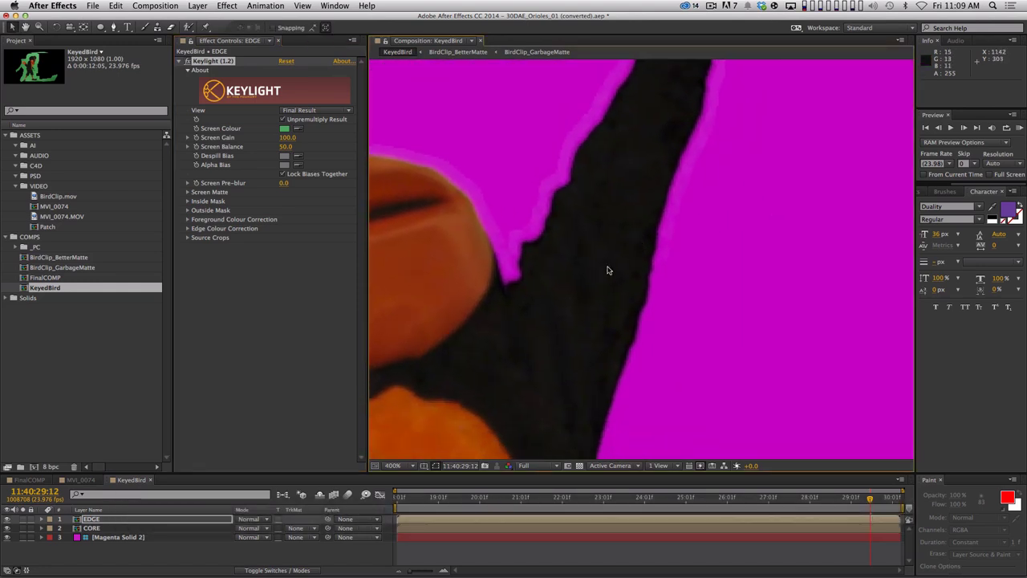
drag(563, 295, 585, 284)
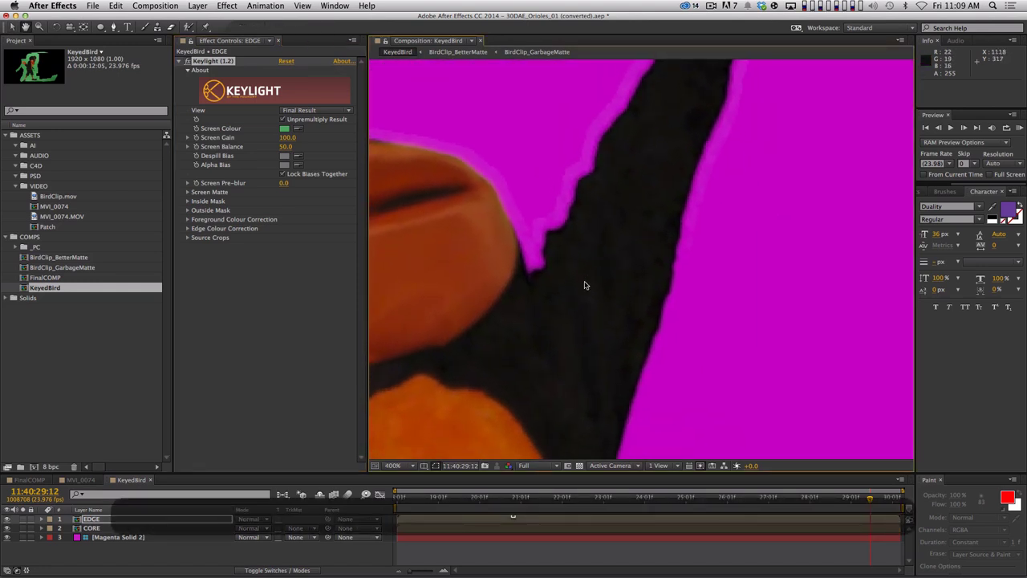
click(7, 519)
click(7, 519)
click(7, 519)
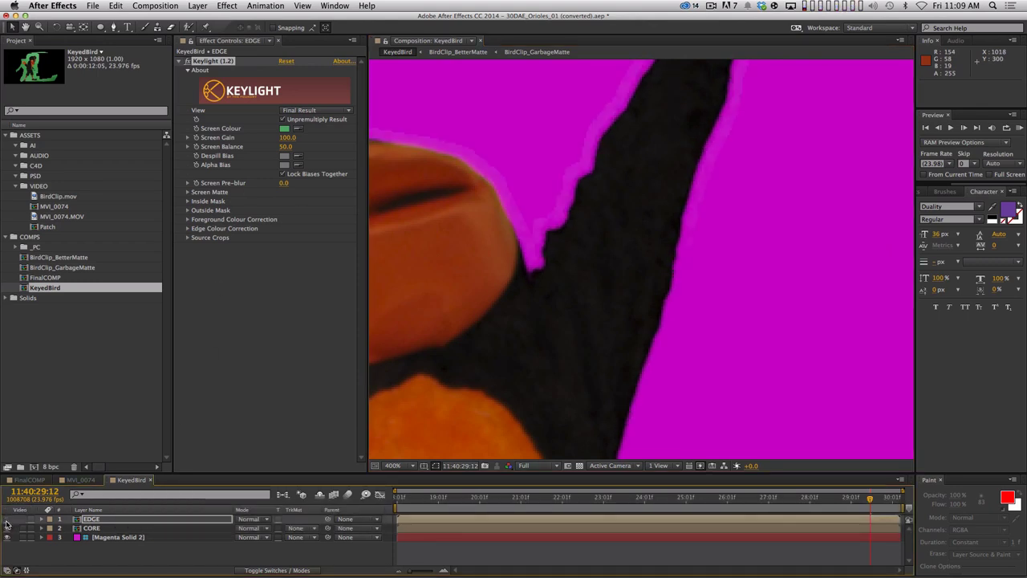
click(7, 519)
Compare the raised hand's outline with the EDGE layer hidden and shown, and inspect the rest of the mascot's edges
drag(580, 238, 468, 423)
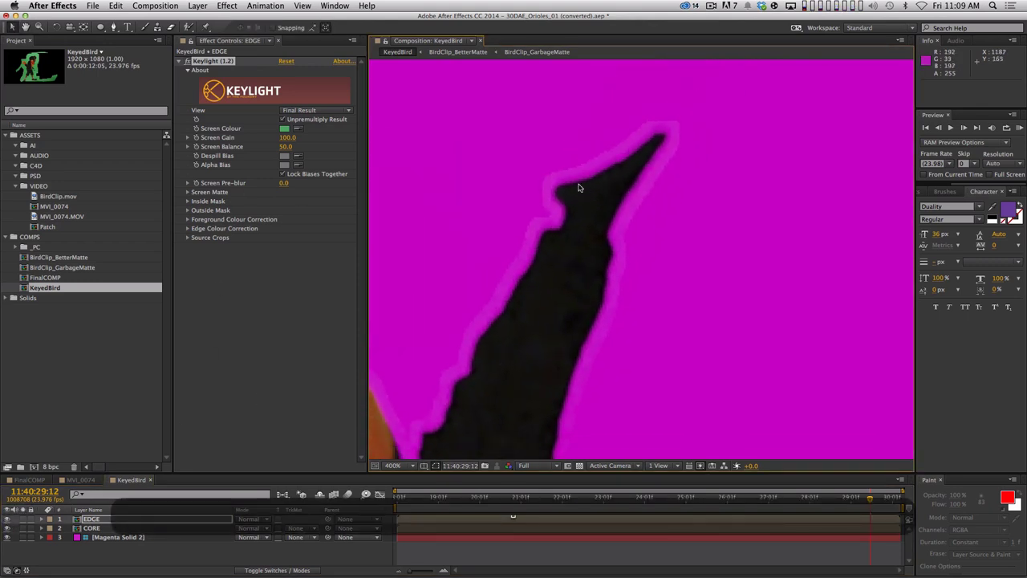
click(7, 519)
click(7, 519)
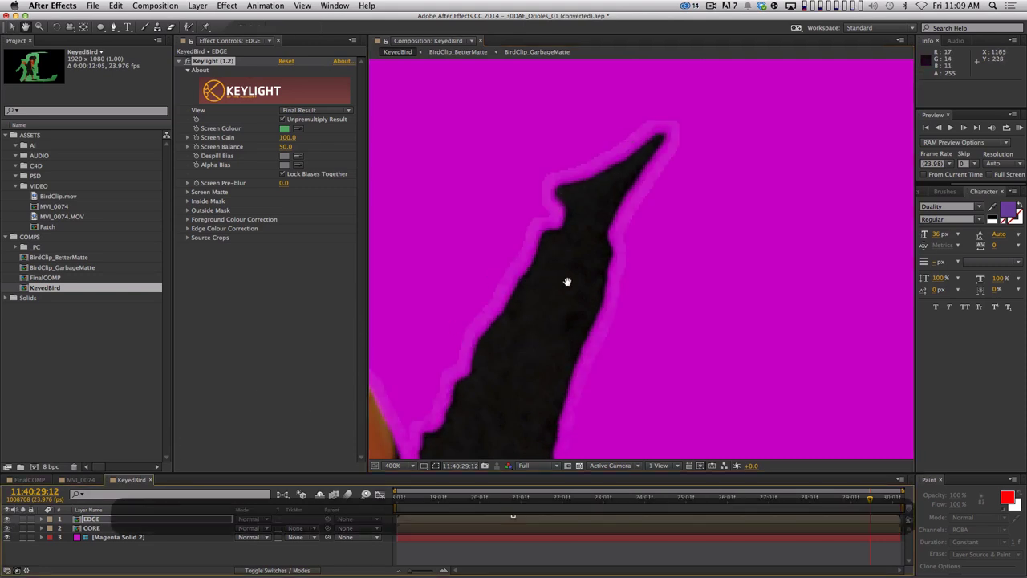
drag(566, 282, 745, 94)
drag(503, 321, 557, 241)
key(comma)
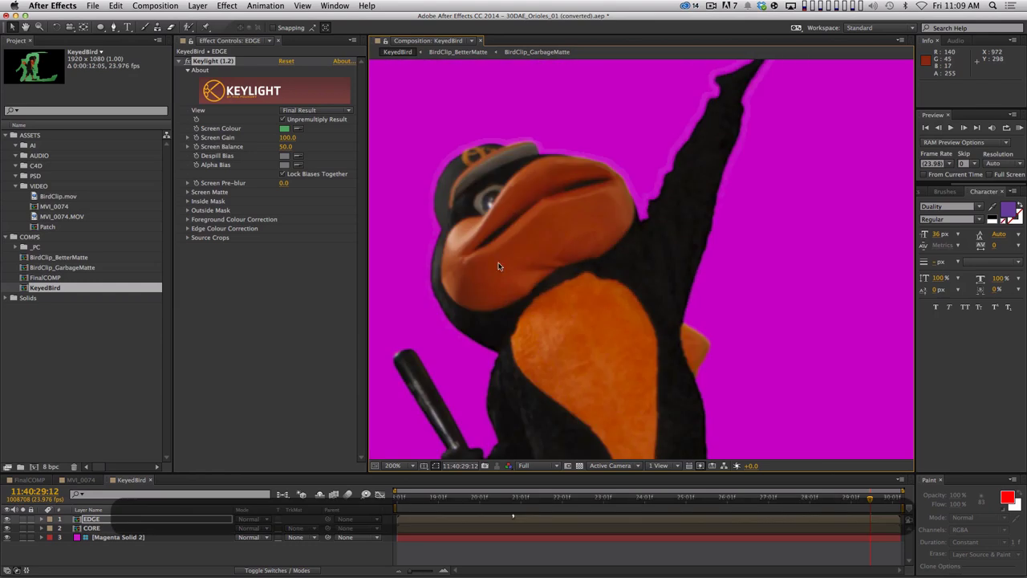
drag(509, 410, 454, 202)
scroll(512, 259, down, 1)
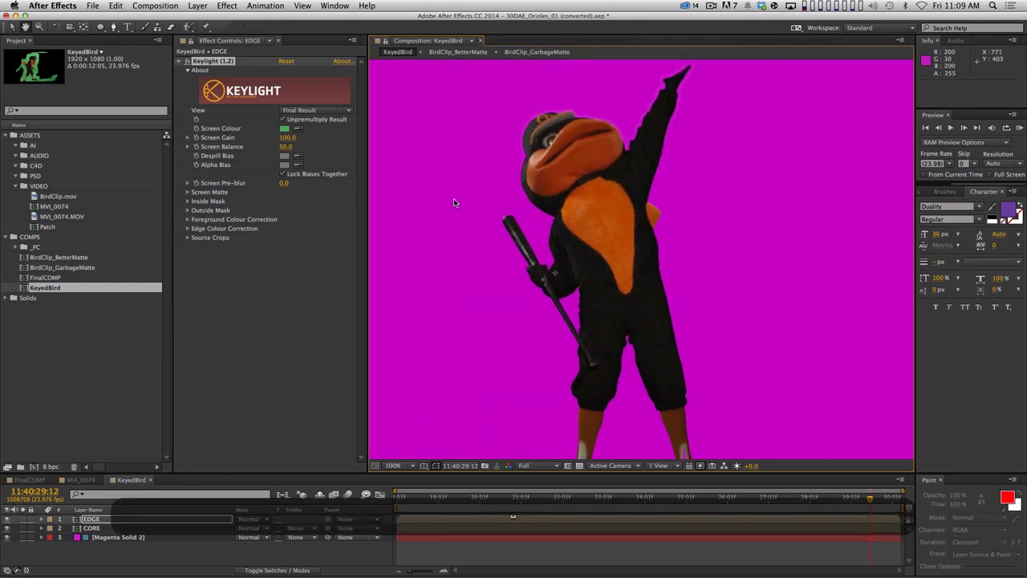
Hide the magenta solid and set the KeyedBird composition's background color to the same magenta, sampled from the solid's swatch
click(8, 537)
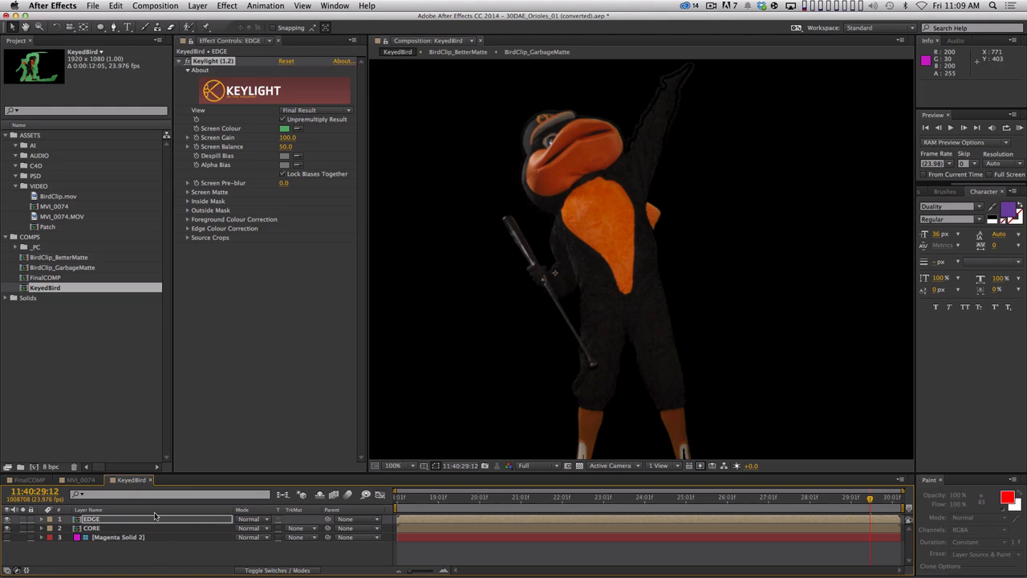
key(super+k)
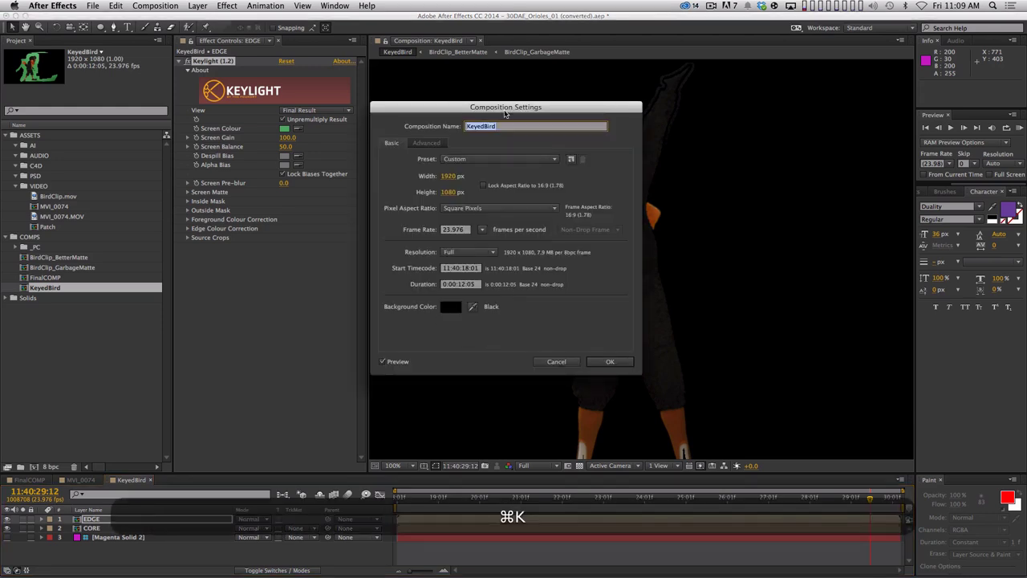
drag(506, 114, 547, 117)
click(512, 308)
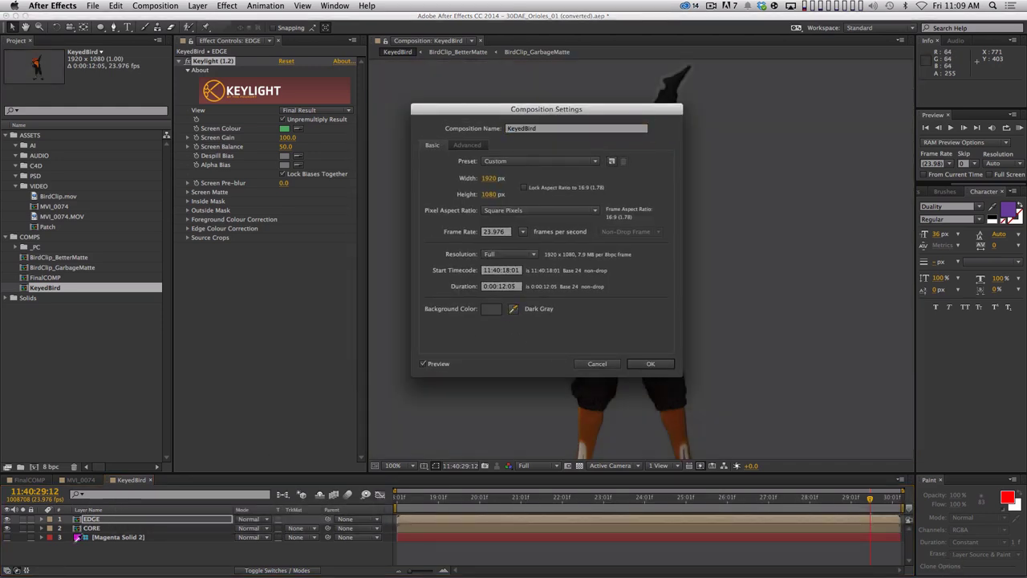
click(77, 537)
click(650, 364)
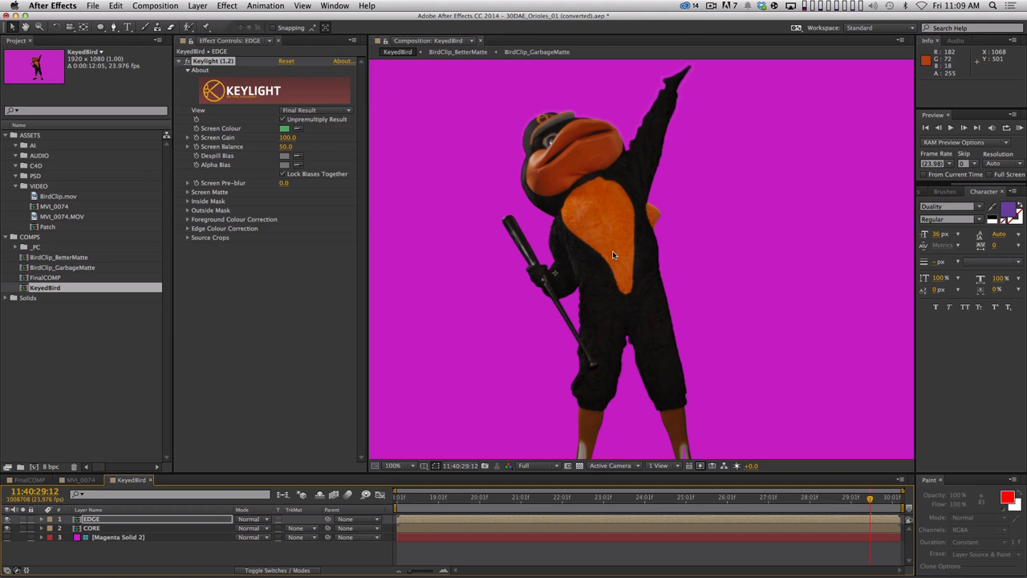
Display the composition's alpha channel and toggle the EDGE layer to compare the combined matte with CORE alone
key(alt+4)
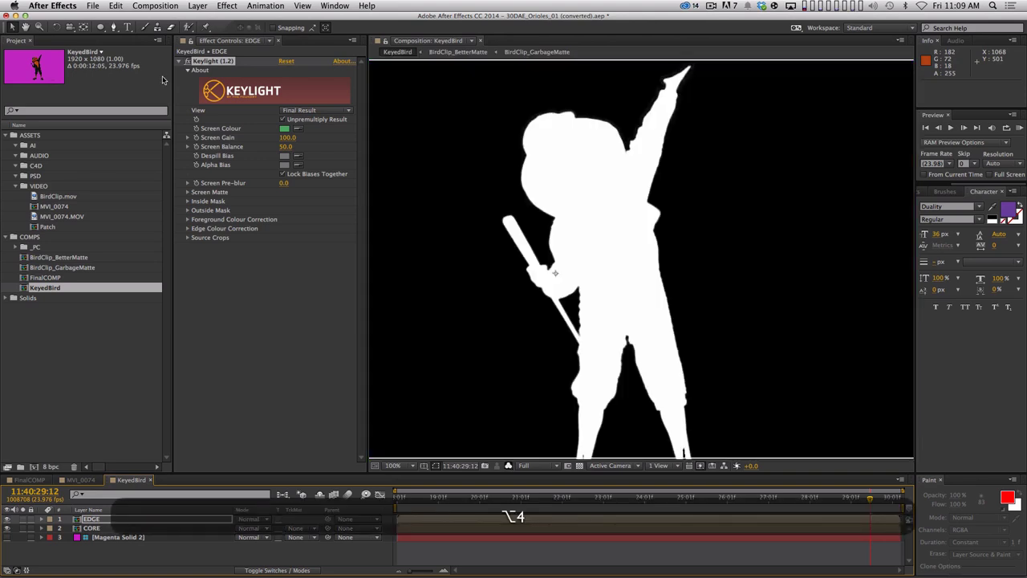
shift+click(151, 527)
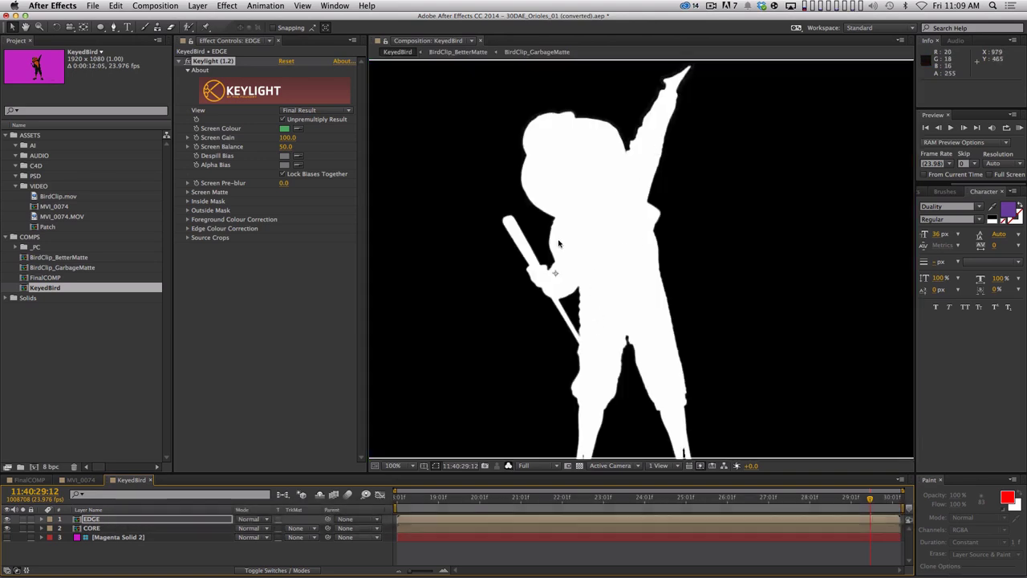
click(7, 519)
click(6, 519)
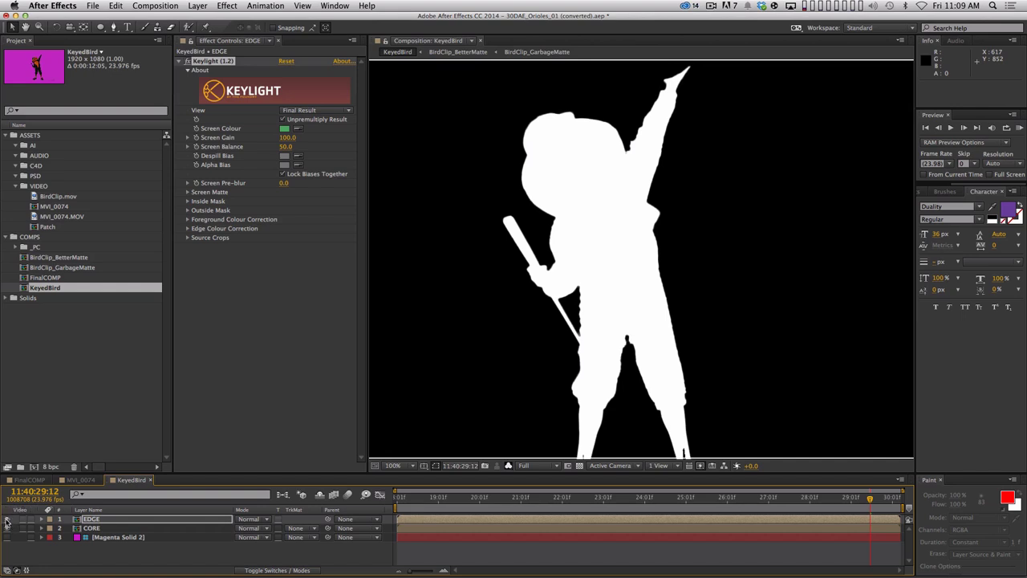
click(6, 519)
click(7, 520)
Hide the CORE layer to examine the EDGE layer's alpha on its own, show CORE again, and return to the color view
click(6, 521)
click(7, 528)
click(7, 519)
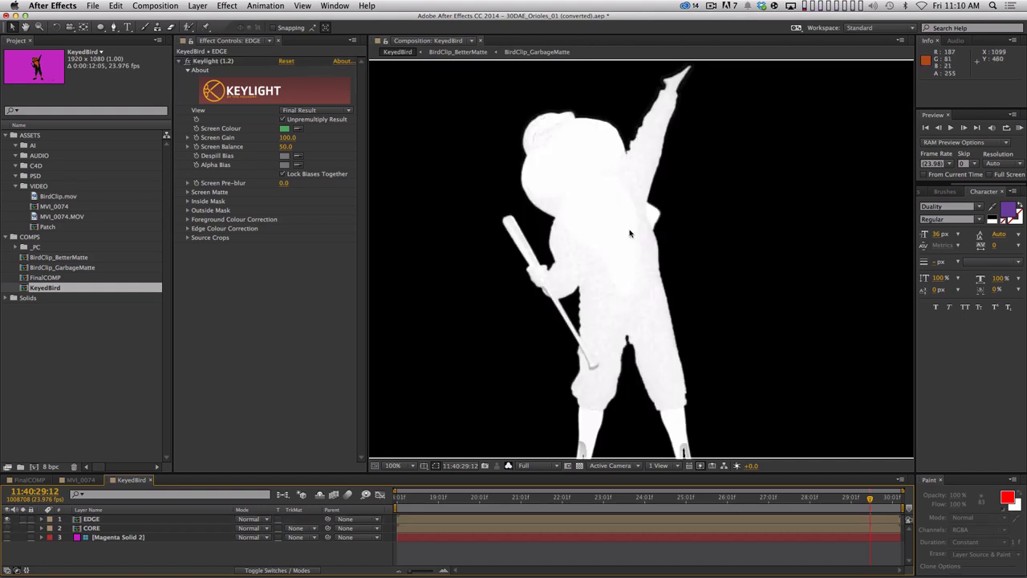
scroll(629, 234, up, 1)
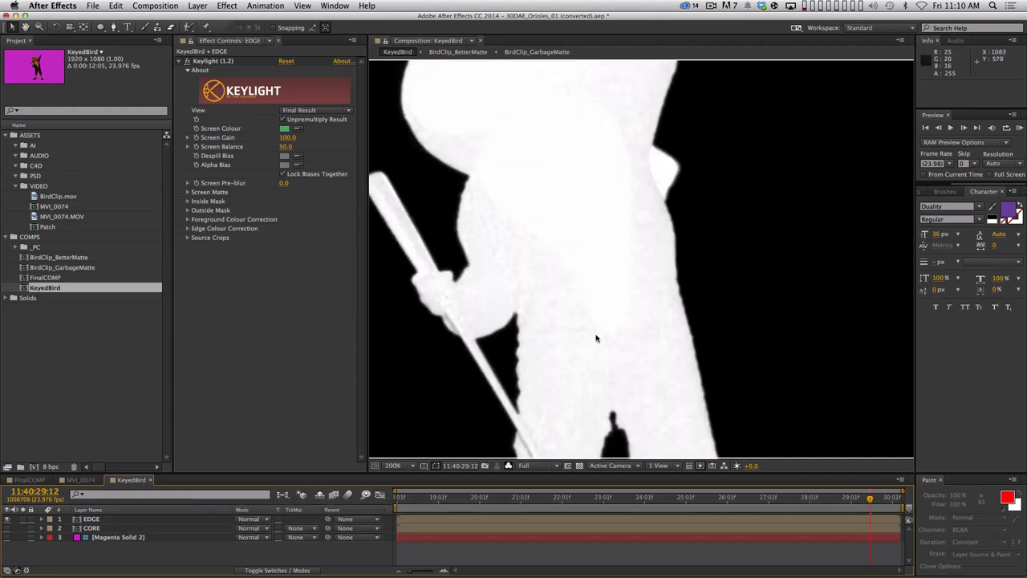
click(7, 528)
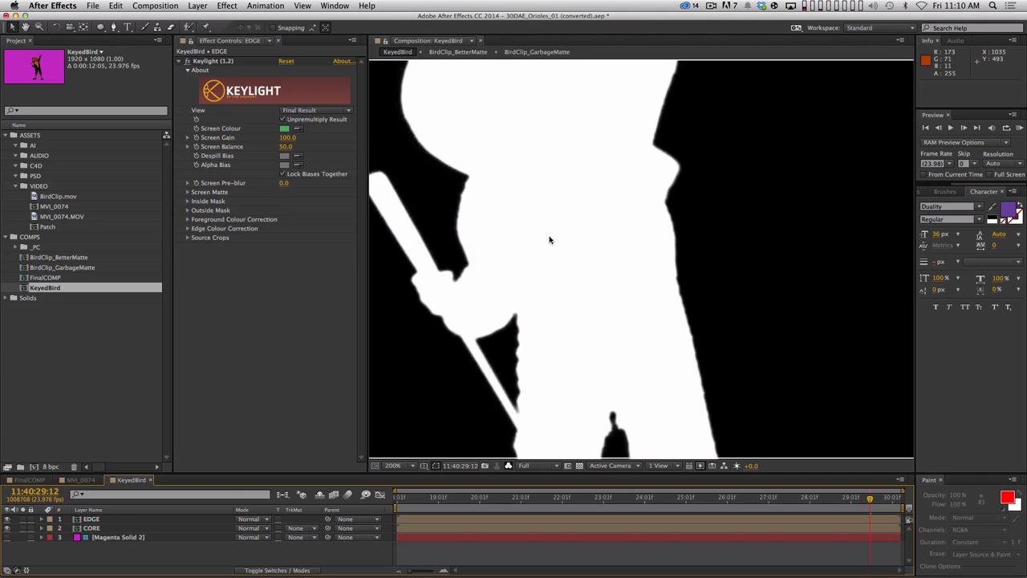
key(comma)
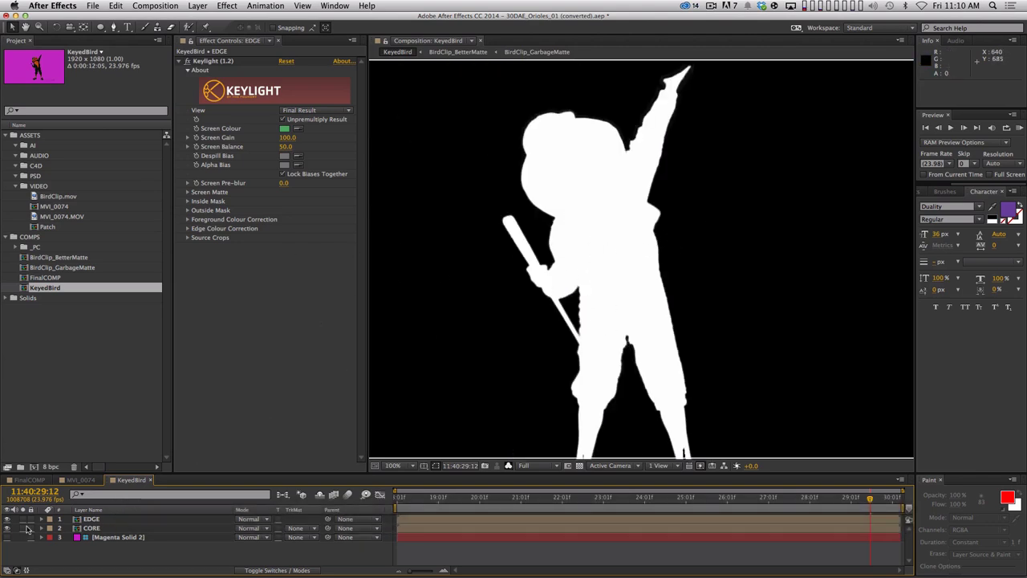
key(alt+4)
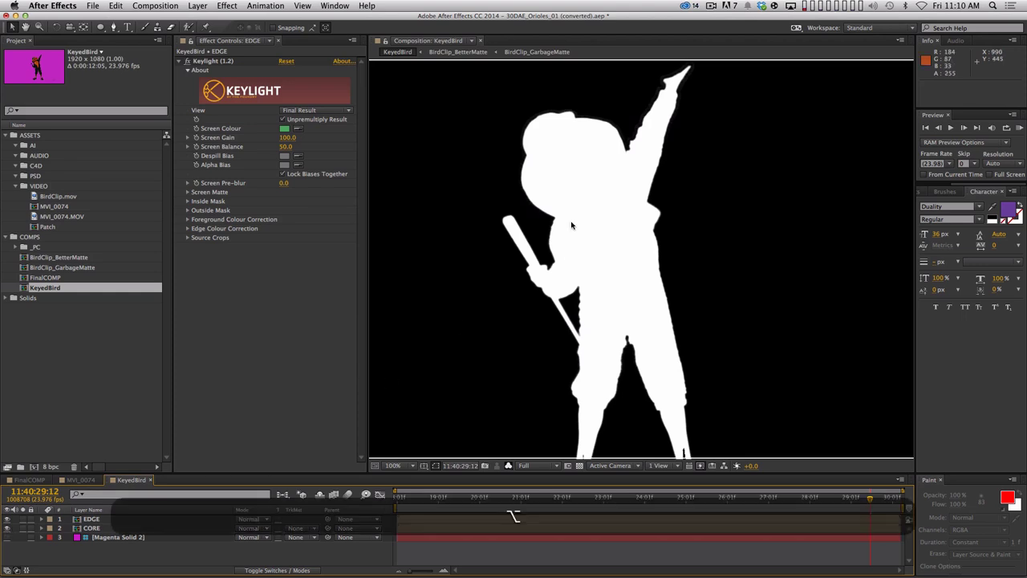
Display EDGE's Screen Matte at 11:40:29:16 and raise the viewer exposure to +4.9 to inspect noise in the black areas
key(space)
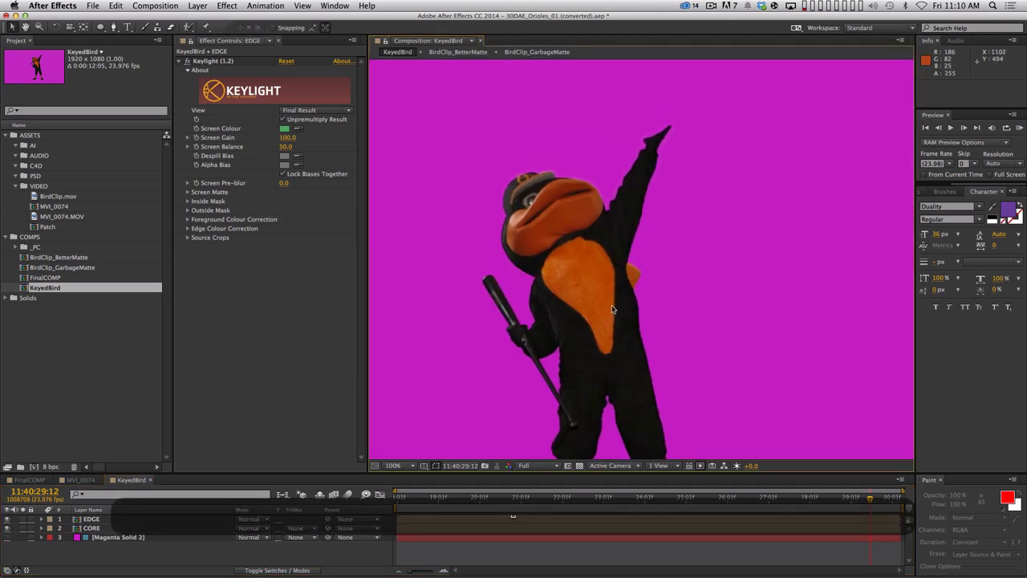
key(space)
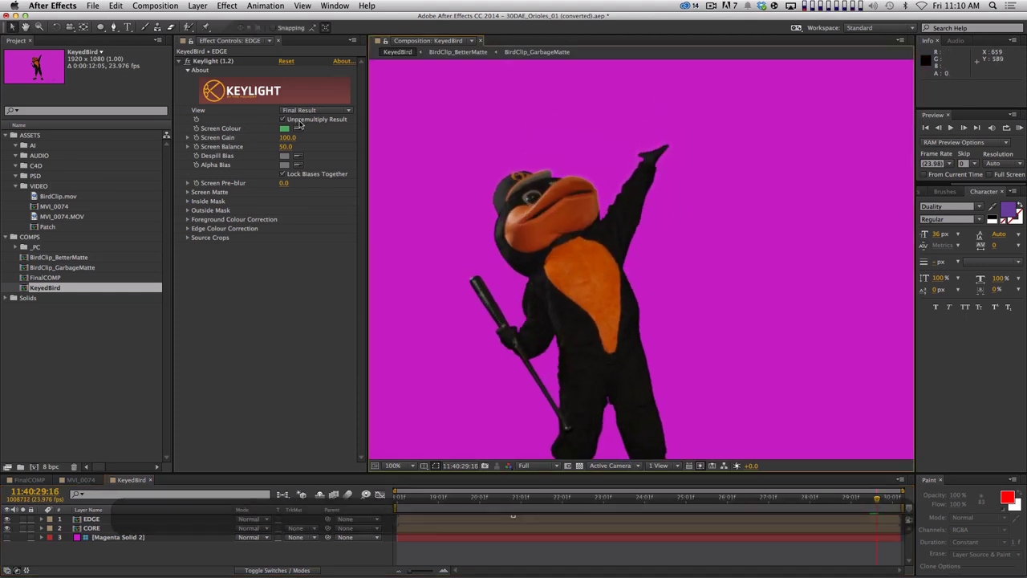
click(318, 111)
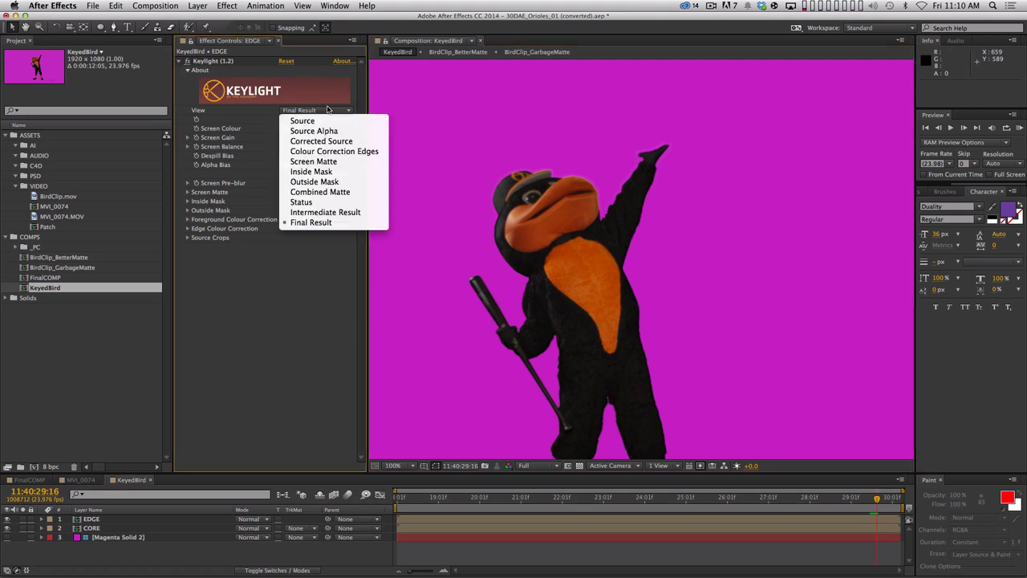
click(318, 165)
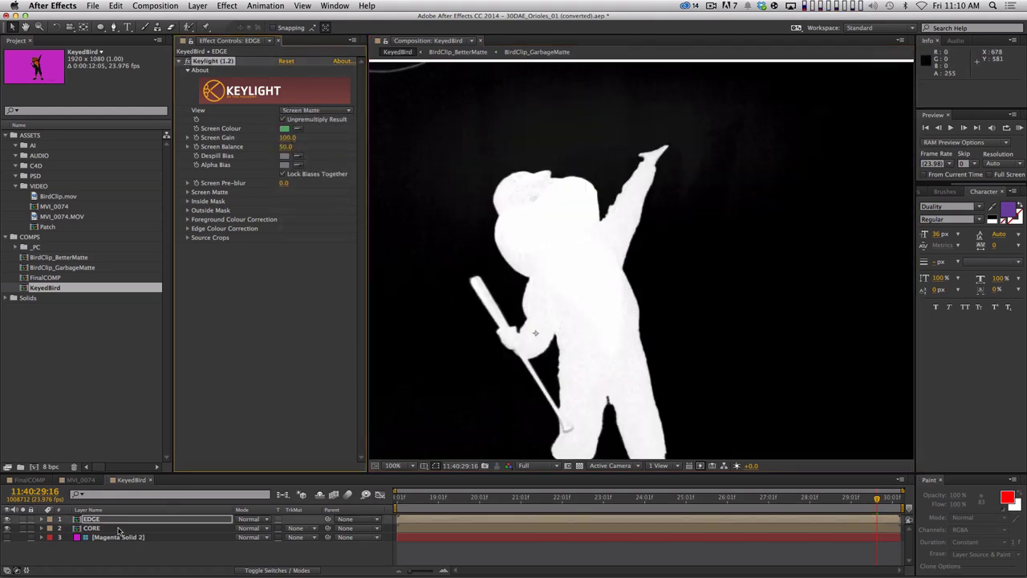
key(period)
key(space)
drag(600, 166, 633, 217)
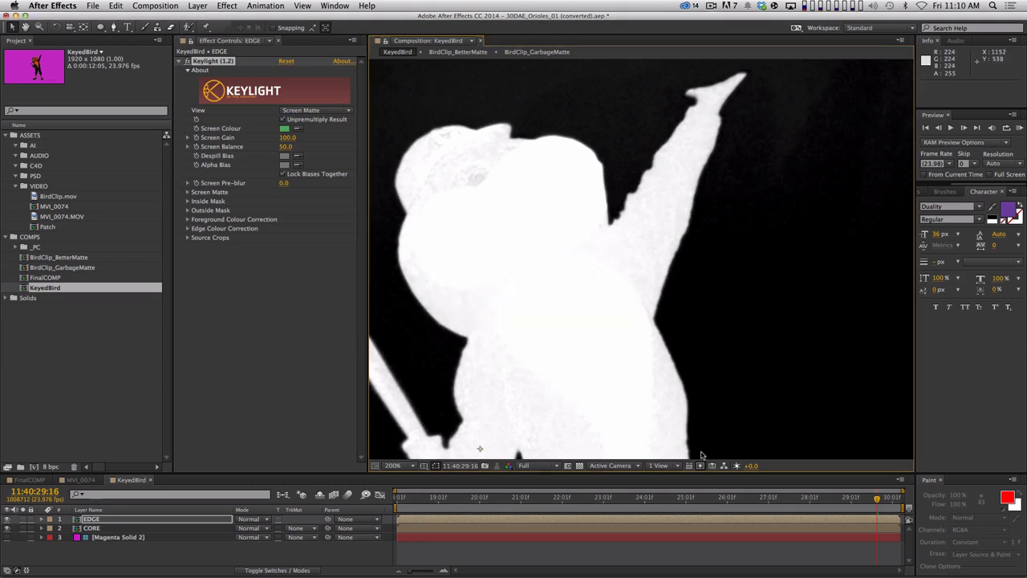
drag(752, 465, 629, 176)
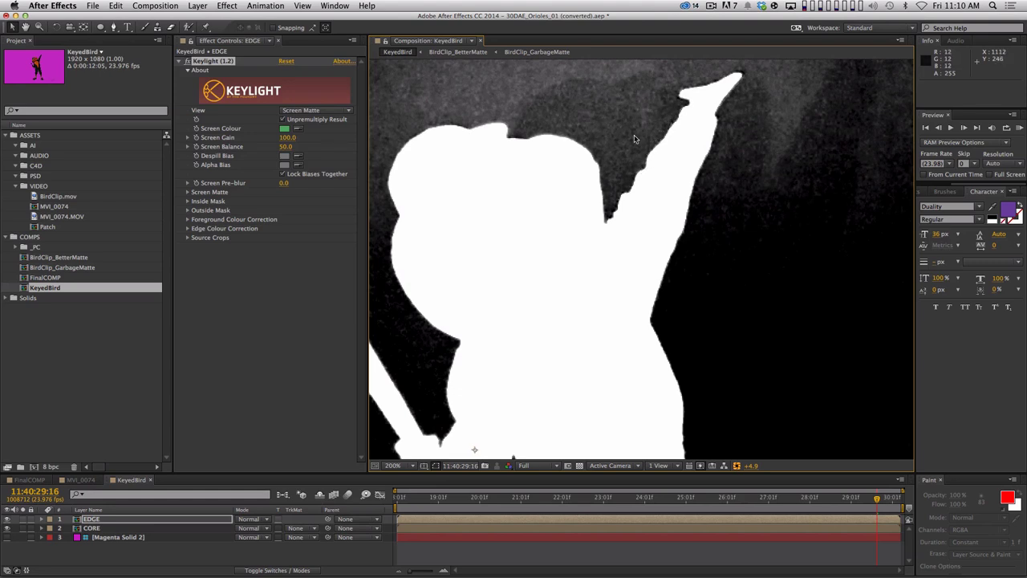
drag(597, 92, 653, 138)
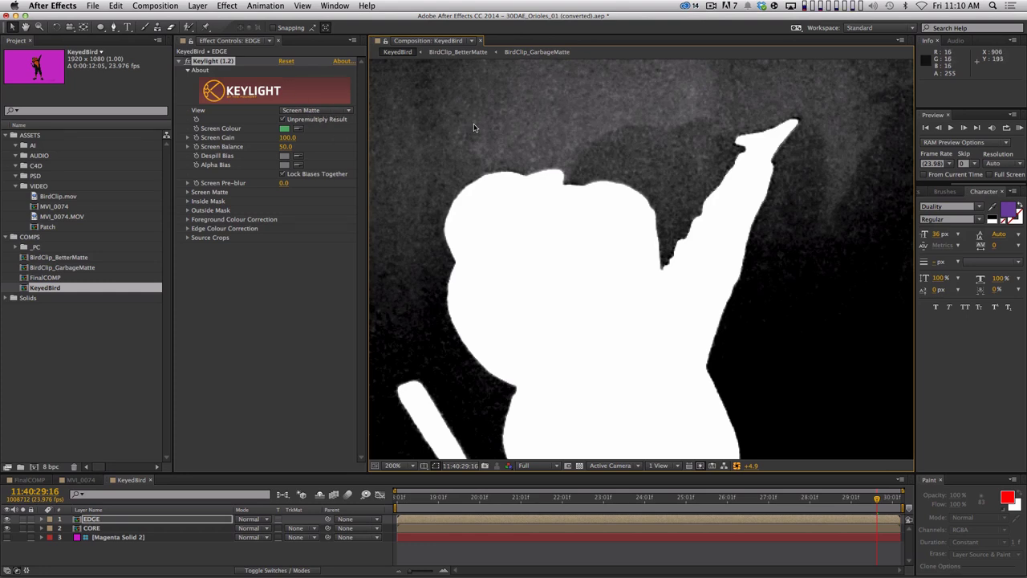
Switch EDGE's Keylight view to Source and reset the viewer exposure to examine the remaining green fringe
click(310, 111)
click(309, 120)
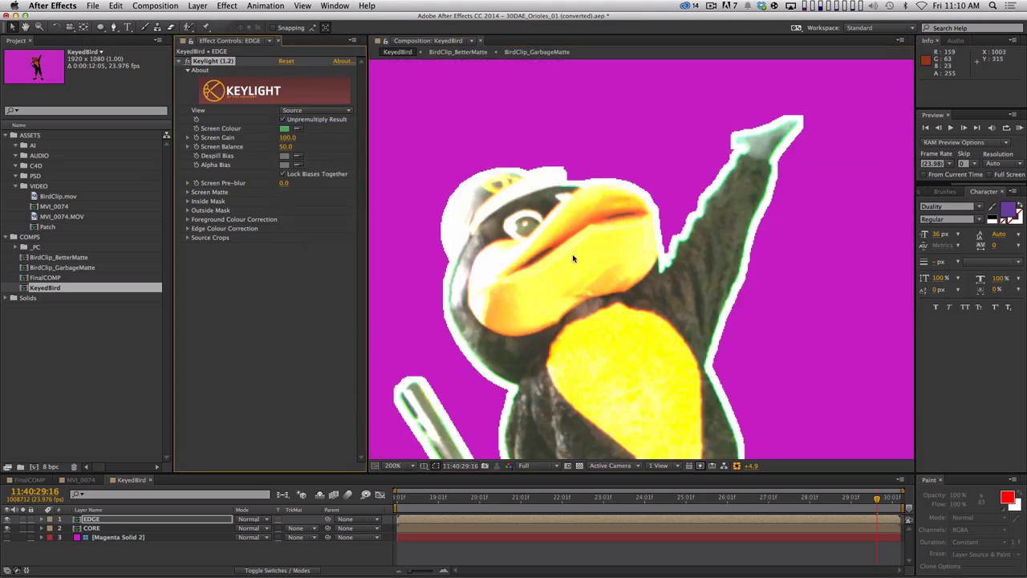
click(733, 465)
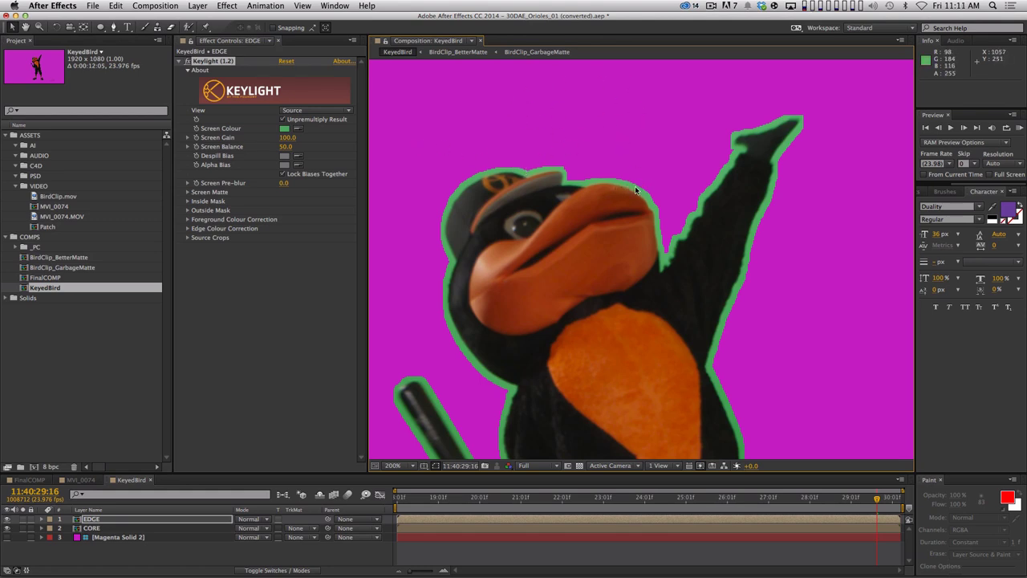
Set EDGE's Keylight view back to Screen Matte and raise the viewer exposure to +6.1
click(316, 110)
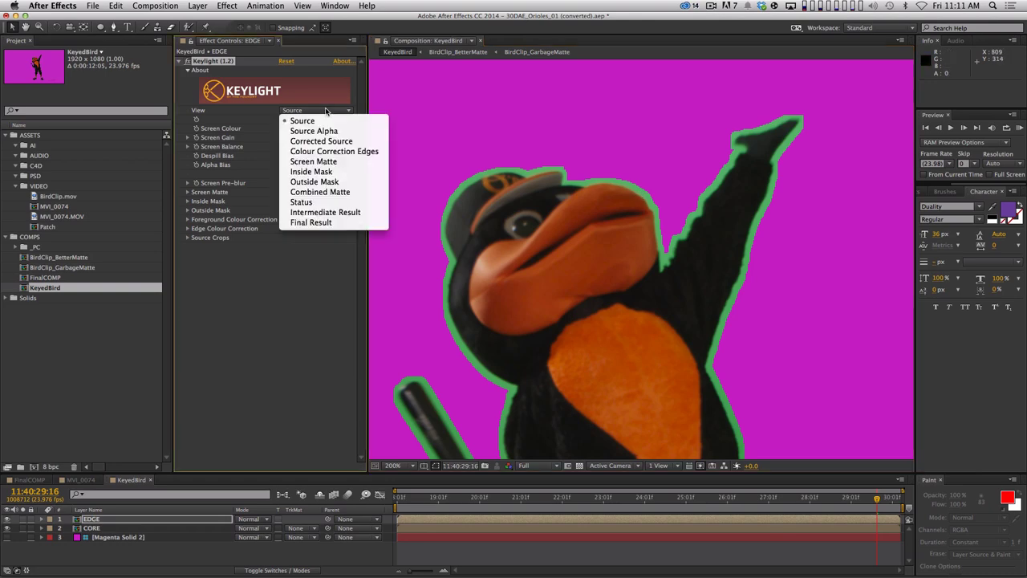
key(Return)
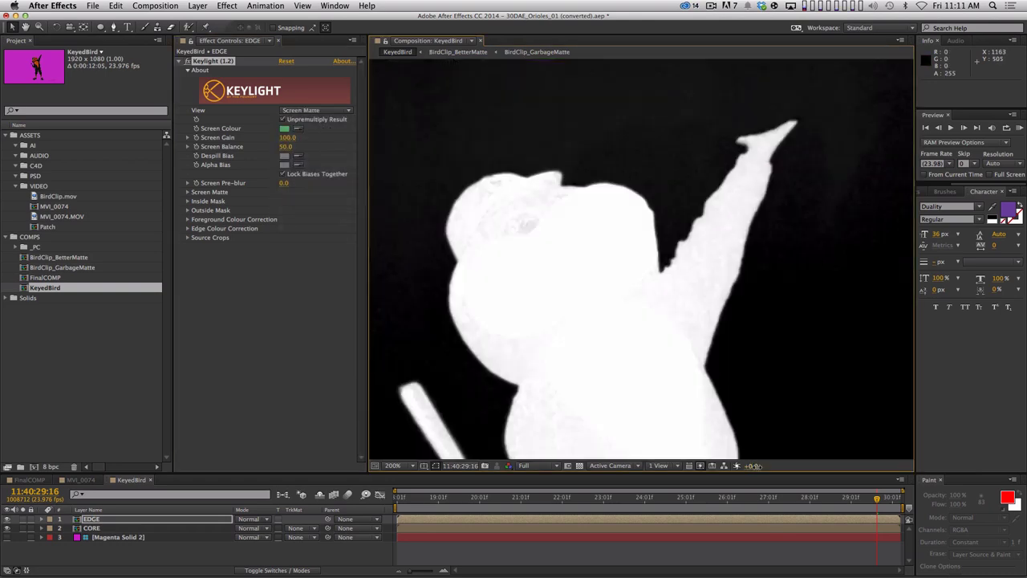
drag(751, 465, 790, 467)
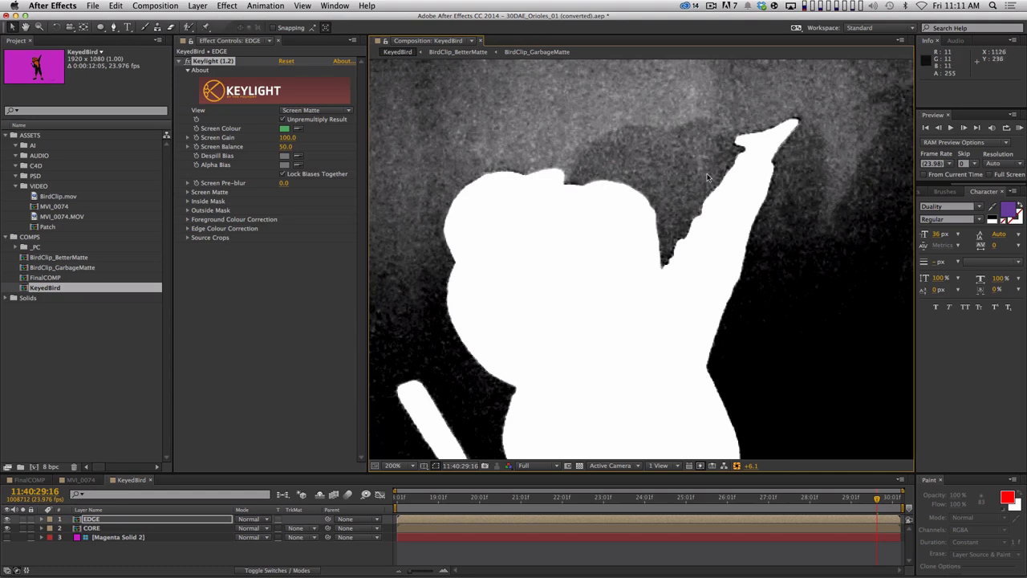
drag(523, 372, 479, 367)
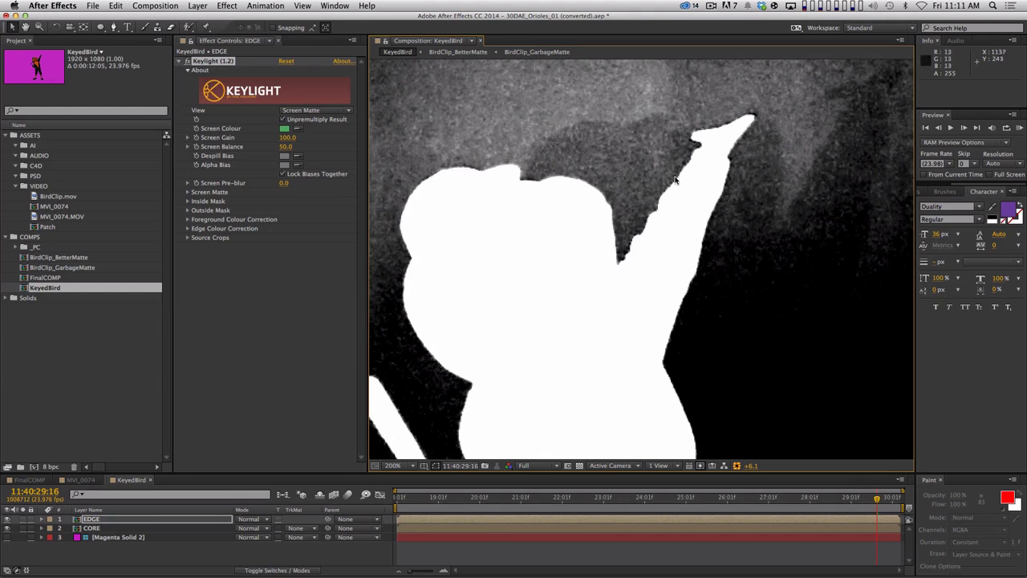
Set Clip Black in EDGE's Keylight Screen Matte settings to 3.9 to darken the remaining background noise
click(188, 193)
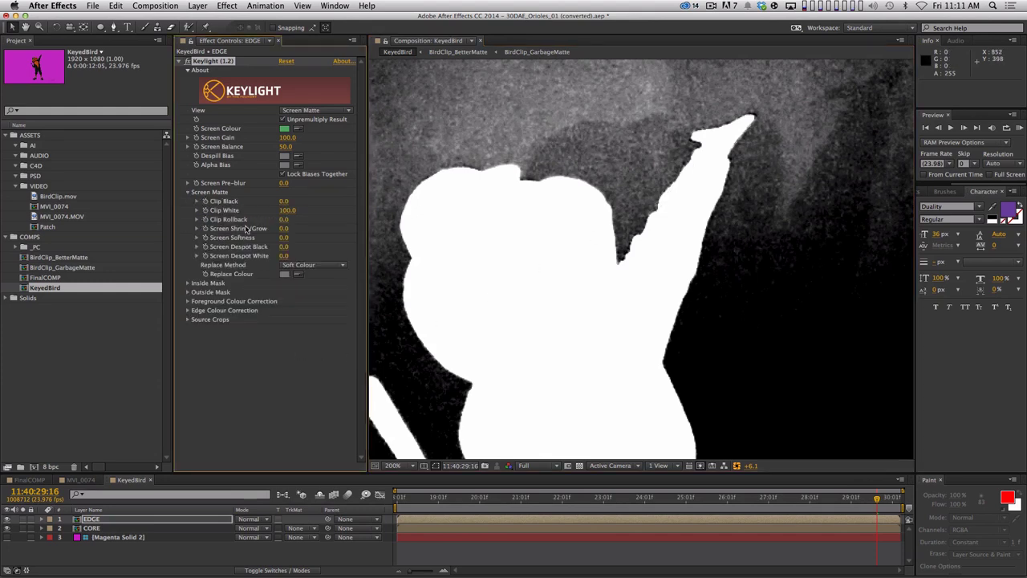
click(283, 201)
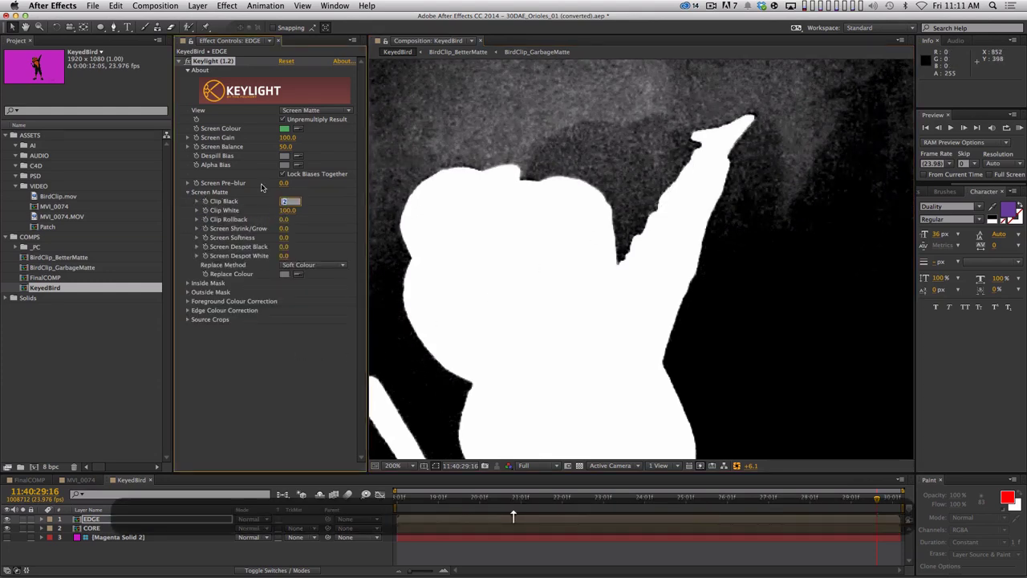
key(Up)
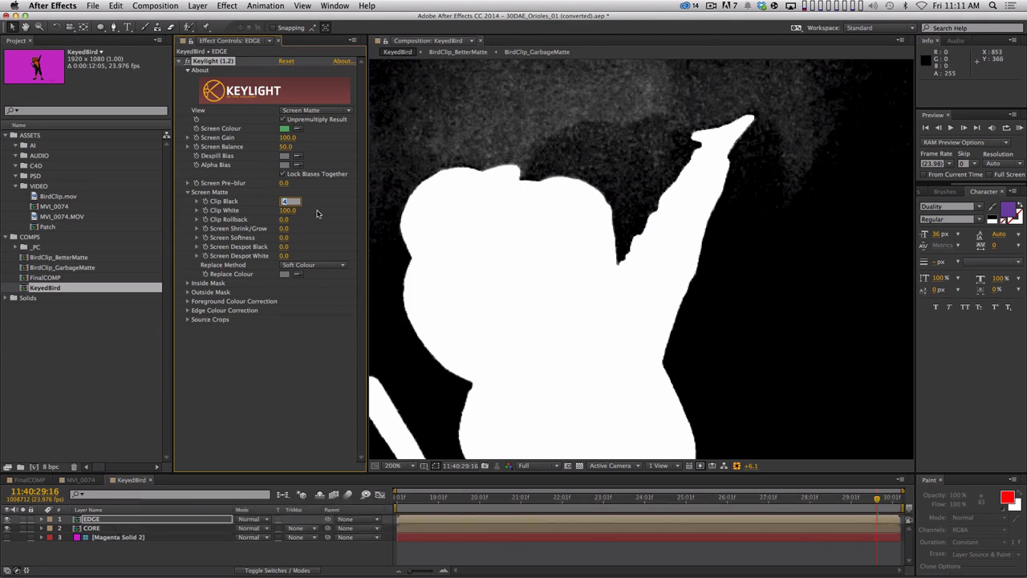
key(super+Down)
key(Return)
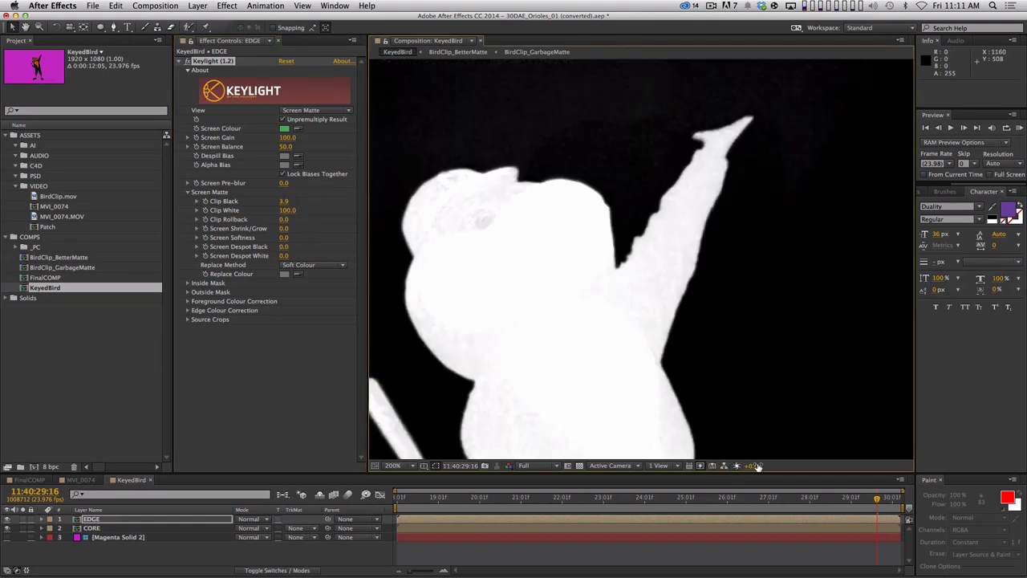
Raise the viewer exposure strongly to inspect leftover noise in EDGE's Screen Matte, and reset it to examine the body and bat edges
drag(752, 465, 687, 113)
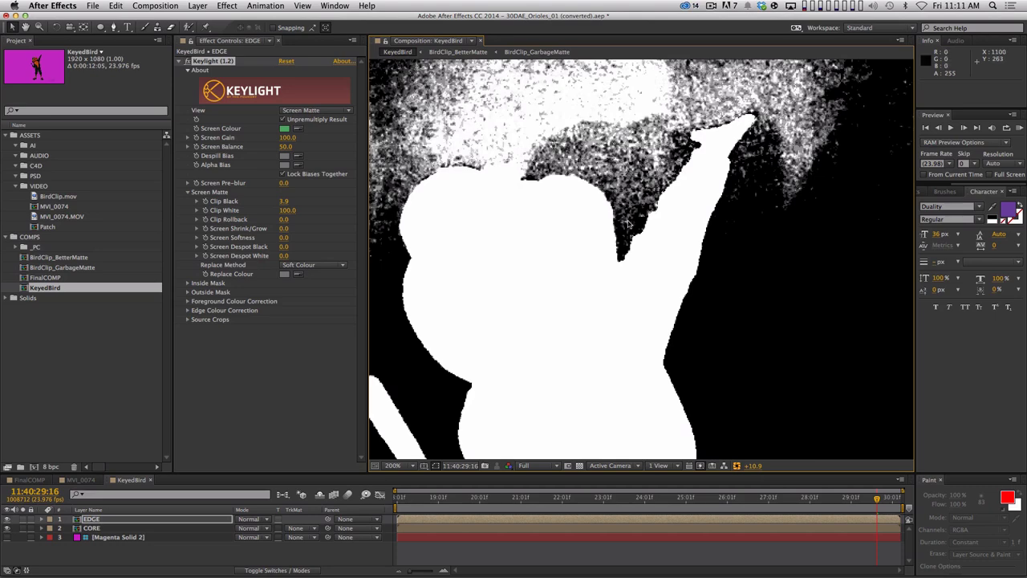
drag(755, 468, 719, 476)
click(736, 465)
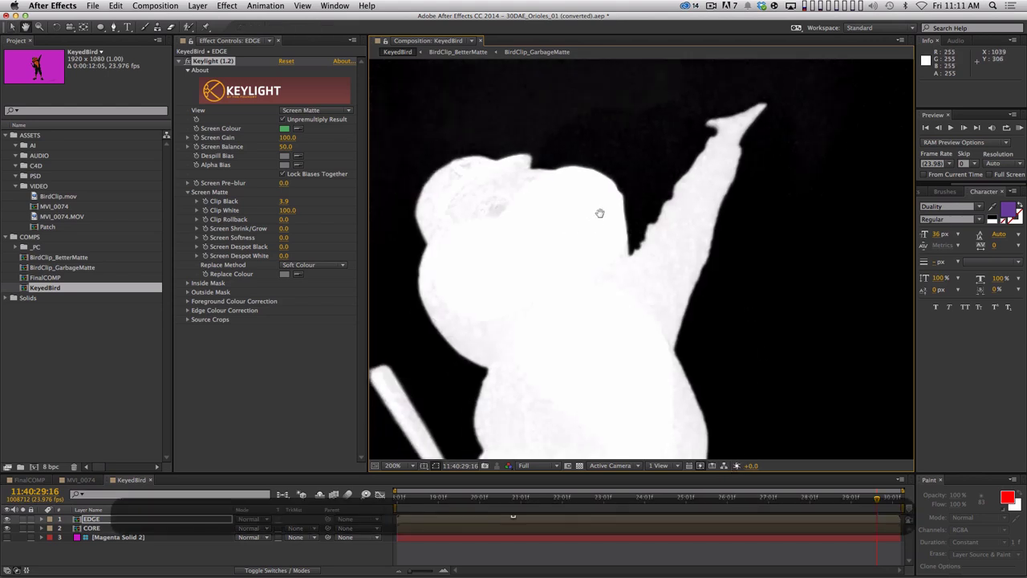
drag(598, 213, 658, 171)
drag(588, 327, 563, 358)
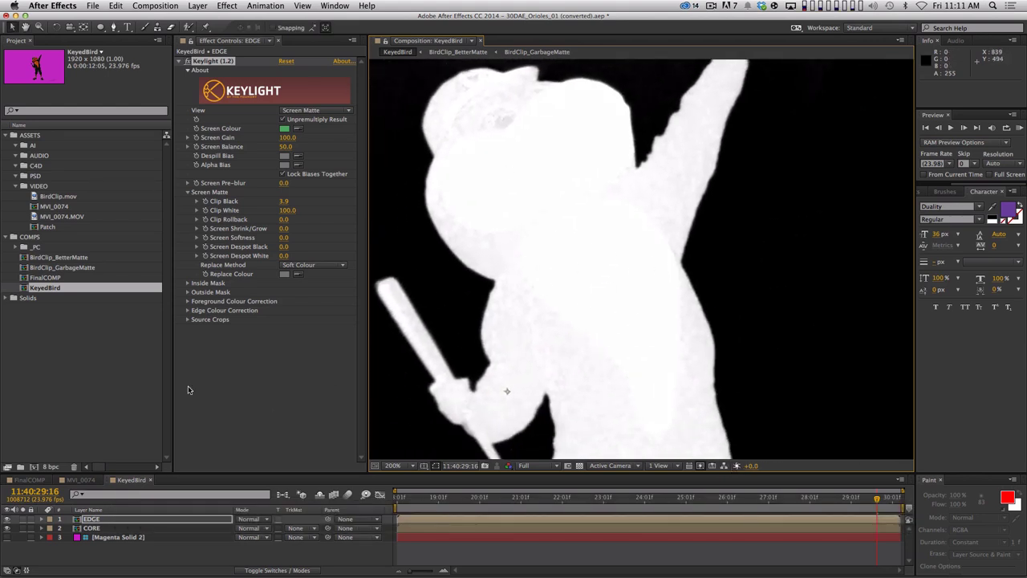
Switch EDGE's Keylight view to Final Result and start a RAM preview of the keyed bird at 100% magnification
click(325, 112)
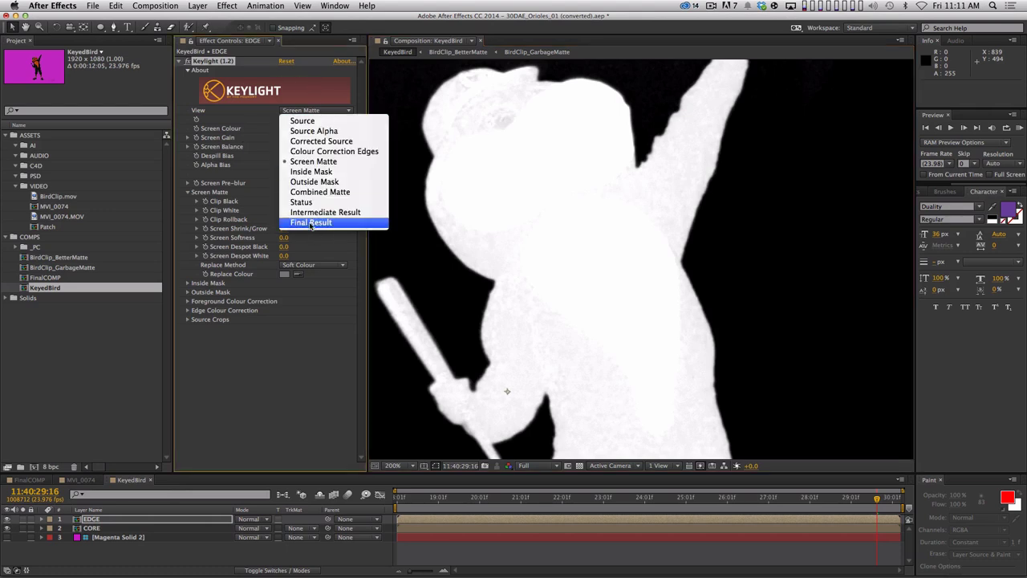
click(315, 229)
key(Page_Down)
key(Page_Down)
key(Page_Down)
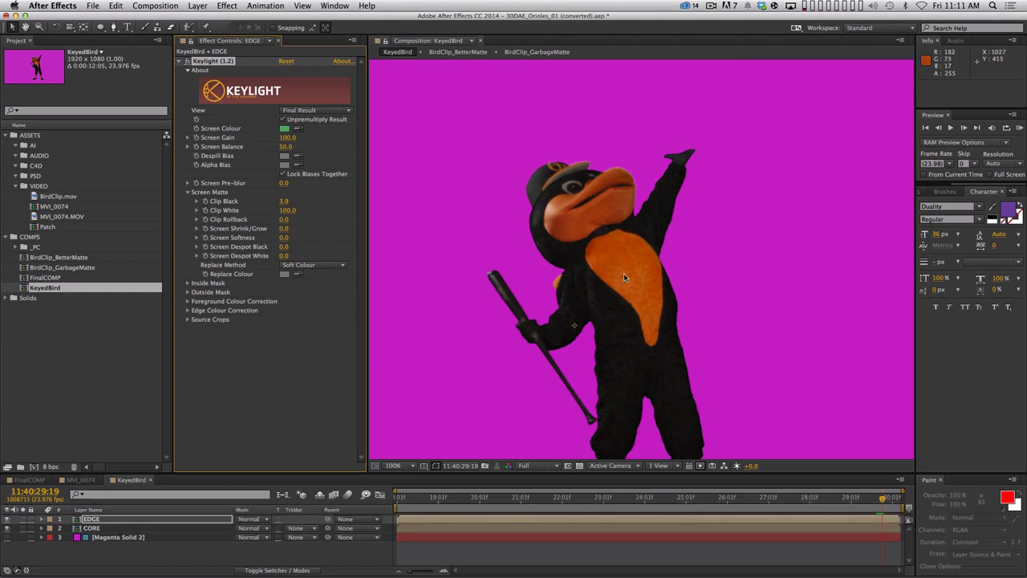
key(KP_0)
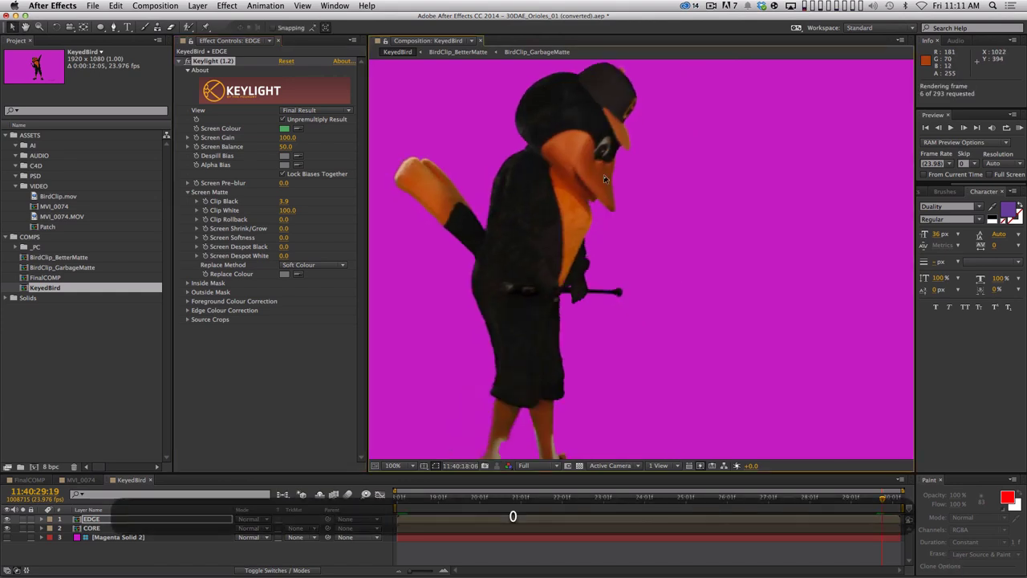
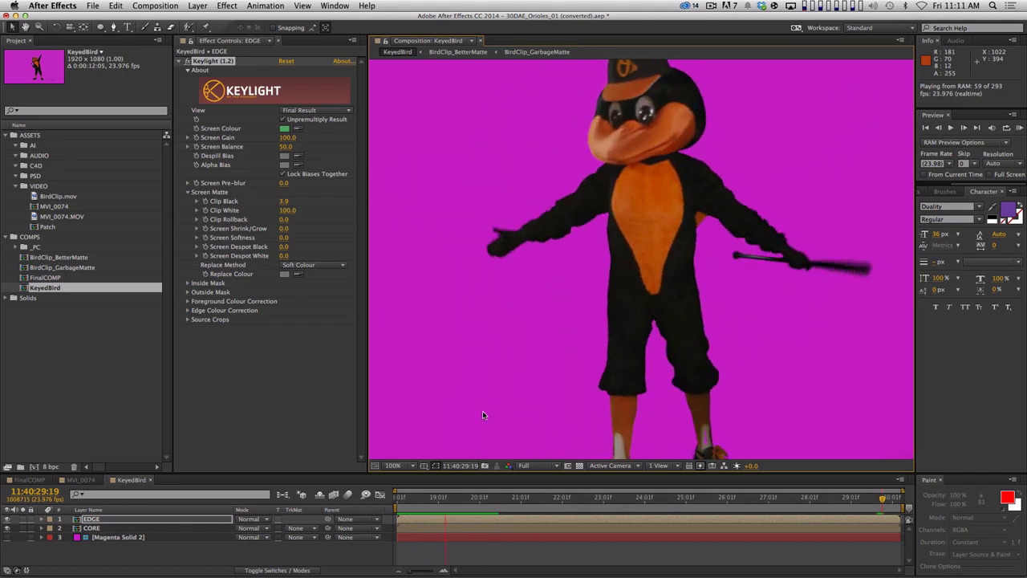
Examine the bird's eye near 11:40:19:01 by comparing the CORE layer with its Keylight effect off and on
key(space)
drag(453, 497, 434, 485)
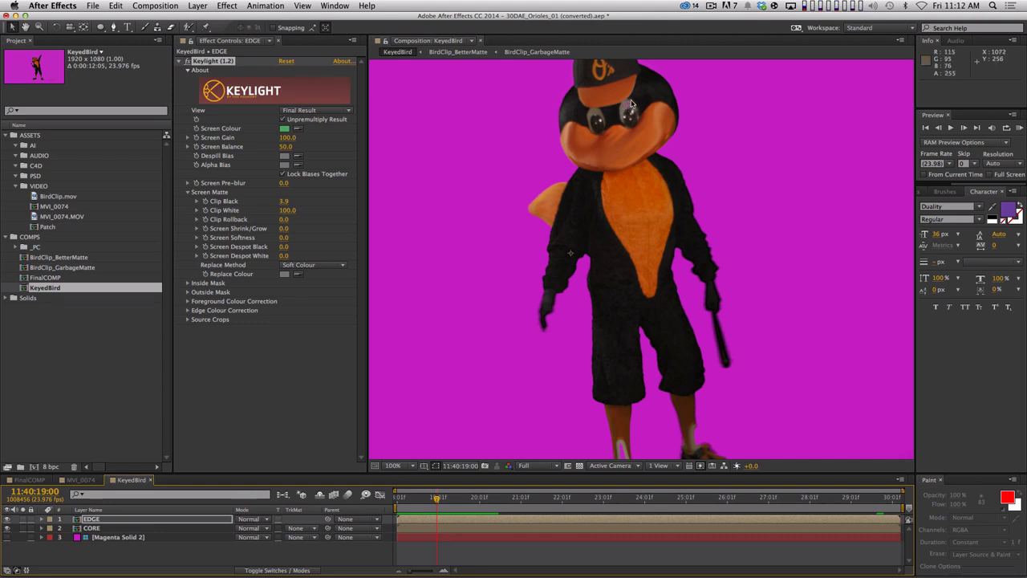
mouse_move(436, 501)
mouse_down()
mouse_move(766, 500)
mouse_move(722, 510)
mouse_move(436, 513)
mouse_up()
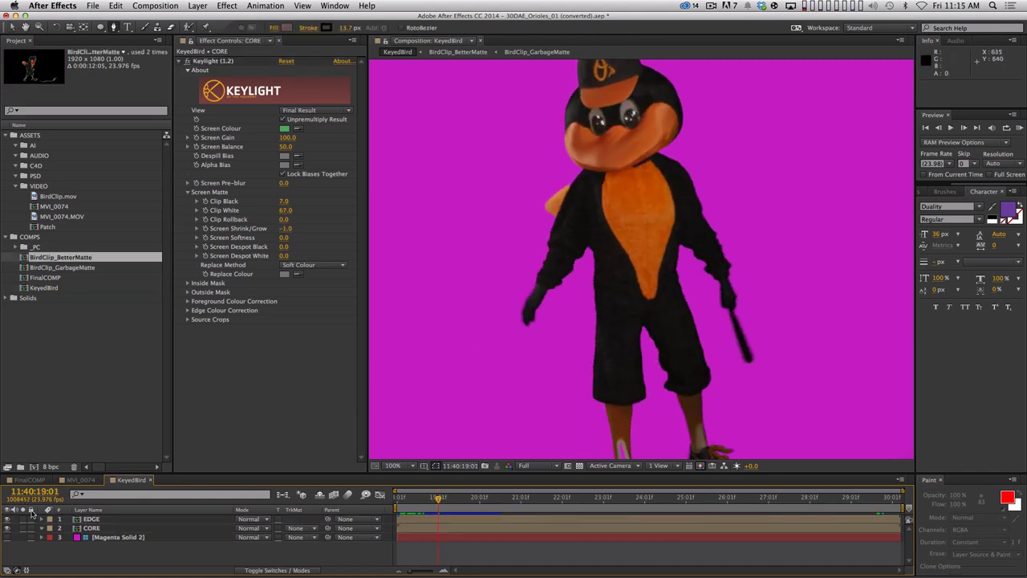
click(112, 528)
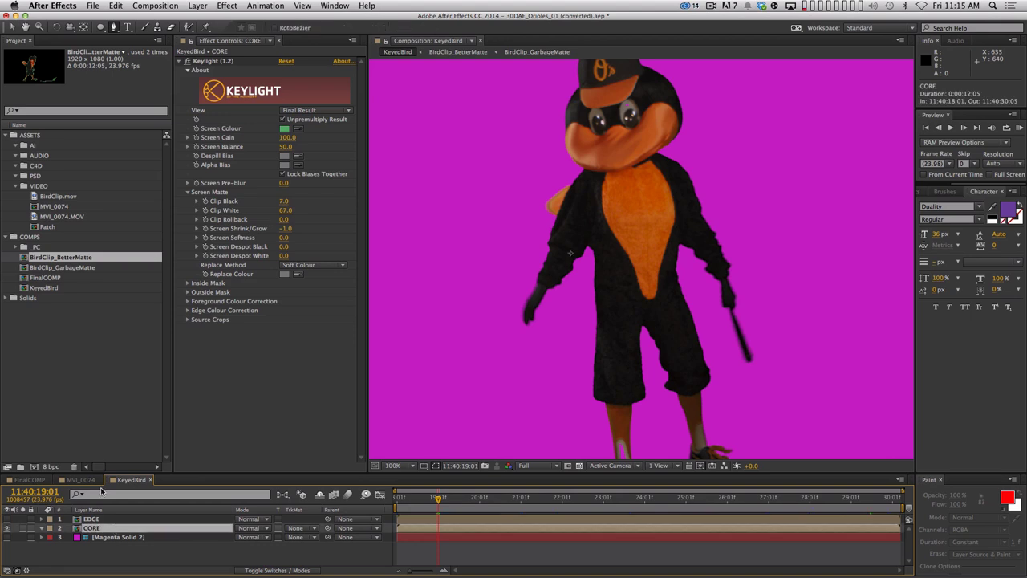
click(187, 61)
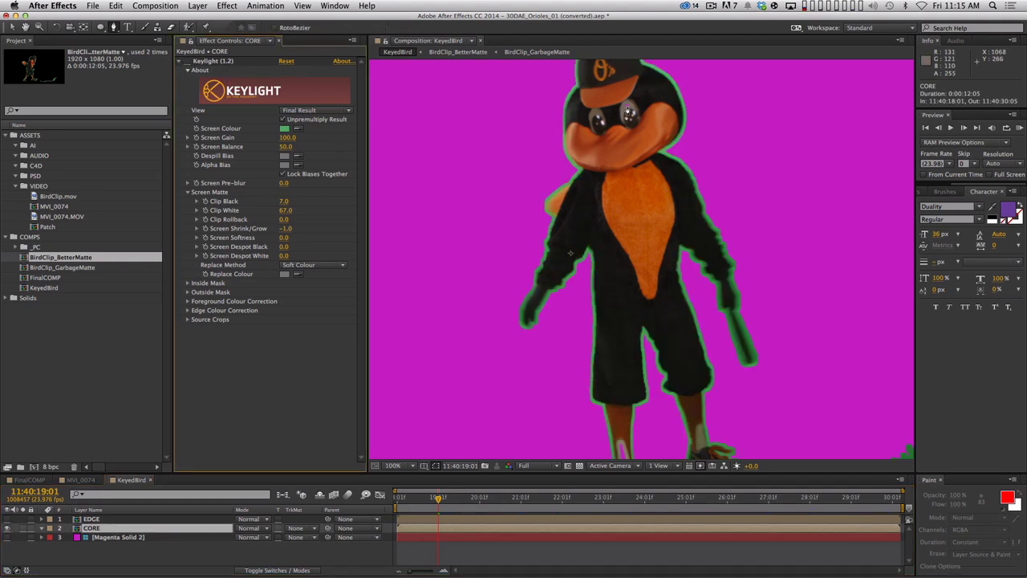
click(188, 62)
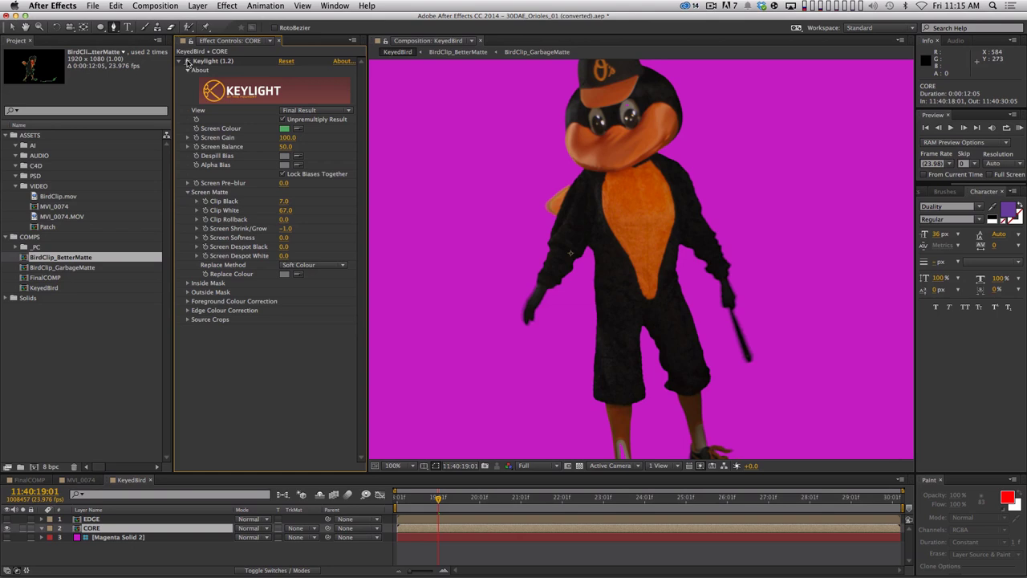
Duplicate the BirdClip_GarbageMatte layer inside BirdClip_BetterMatte and remove the Color Key effect from the duplicate
double_click(93, 530)
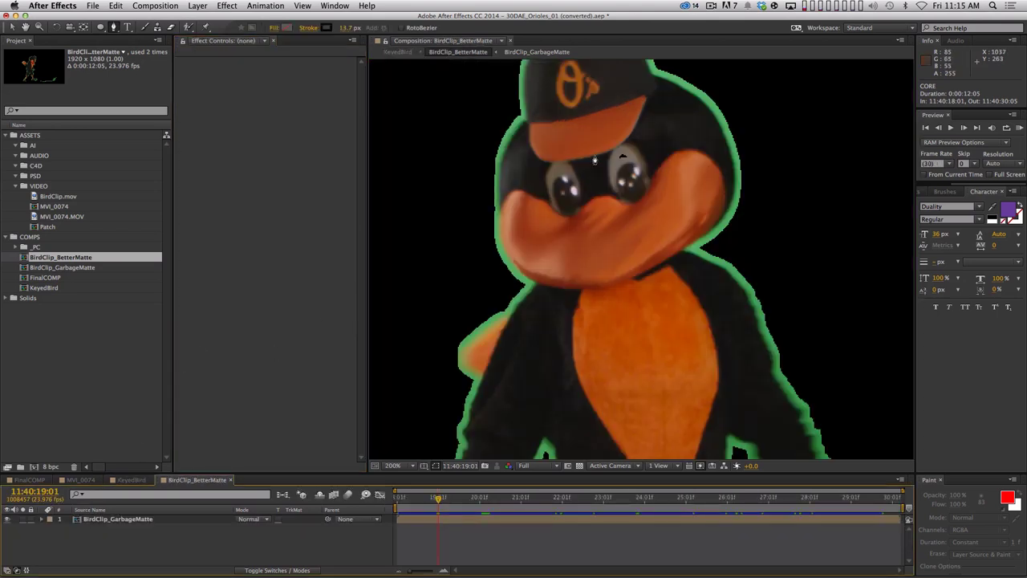
click(126, 519)
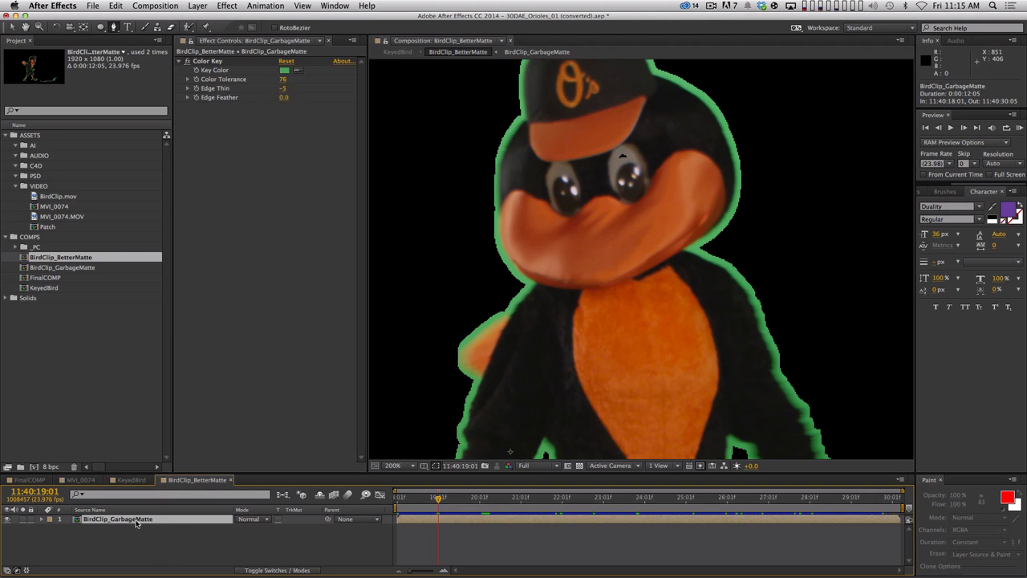
key(super+d)
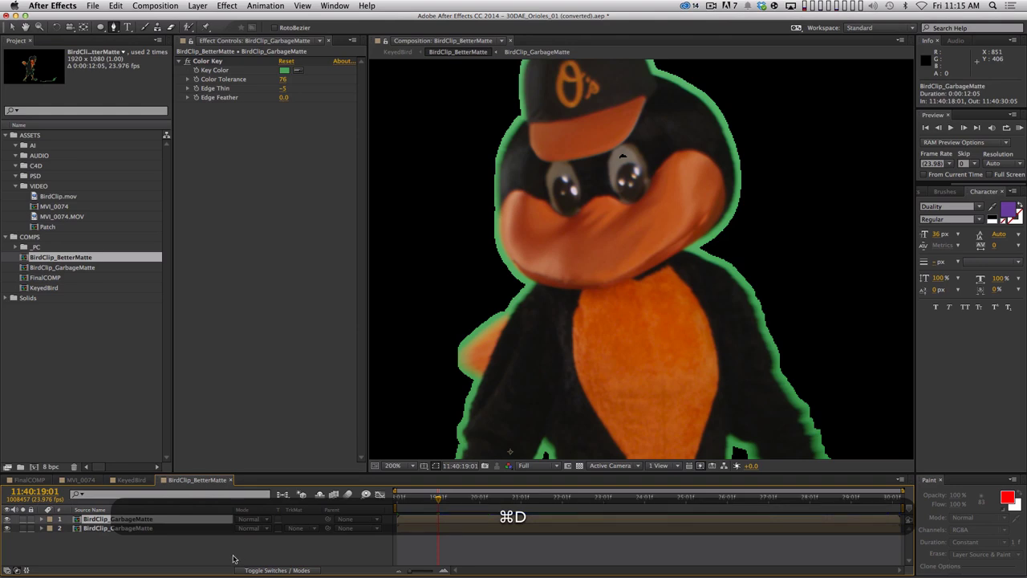
click(204, 61)
key(BackSpace)
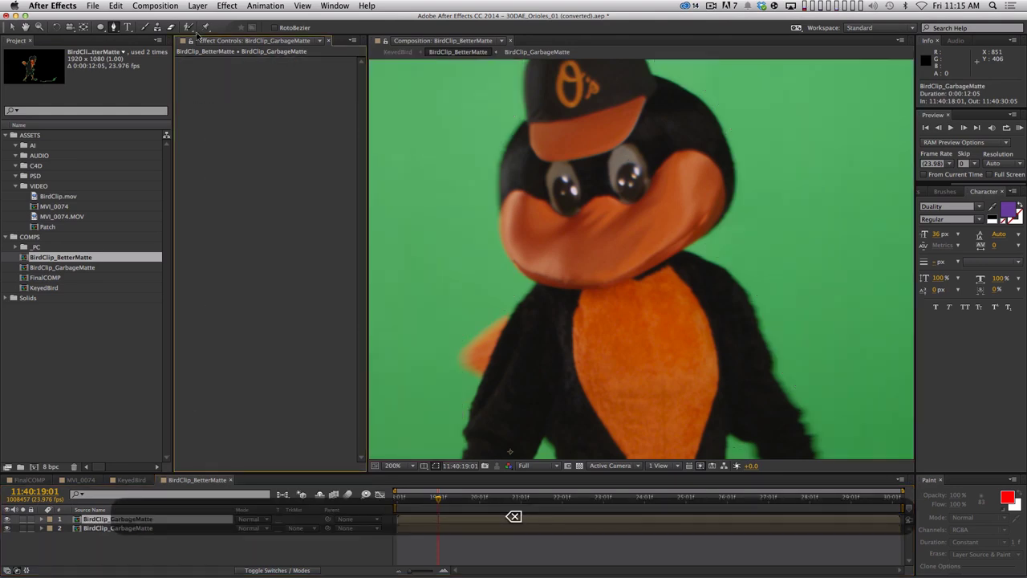
Draw a closed, rounded pen mask around the bird's eye nearer the bat side on the duplicate garbage matte layer
drag(622, 134, 618, 135)
mouse_move(600, 167)
mouse_down()
mouse_move(601, 184)
mouse_move(630, 205)
mouse_up()
drag(656, 205, 666, 199)
drag(674, 173, 635, 133)
click(622, 134)
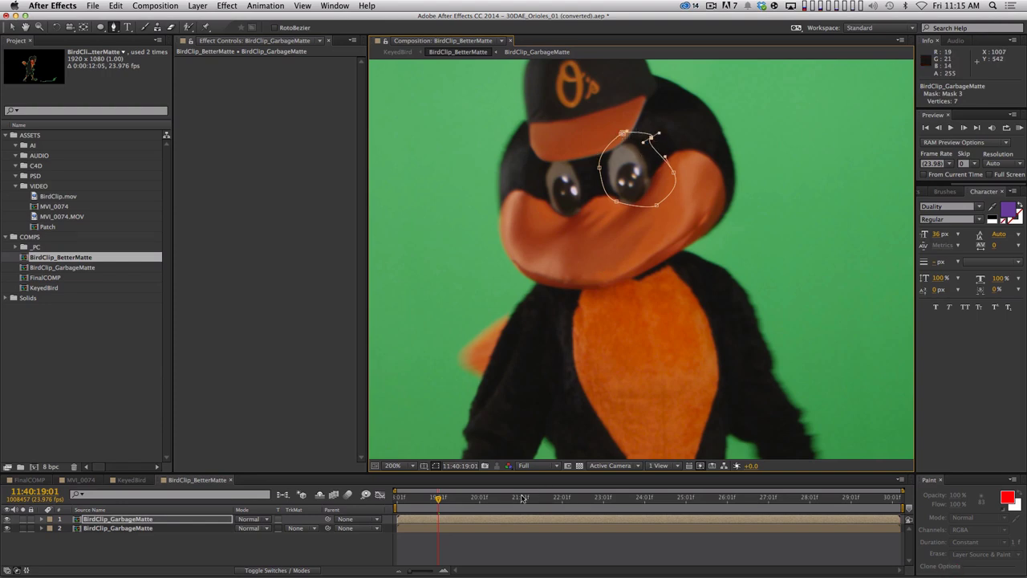
Reveal the duplicate layer's masks and delete Mask 1 and Mask 2, keeping only the eye mask
drag(478, 498, 440, 501)
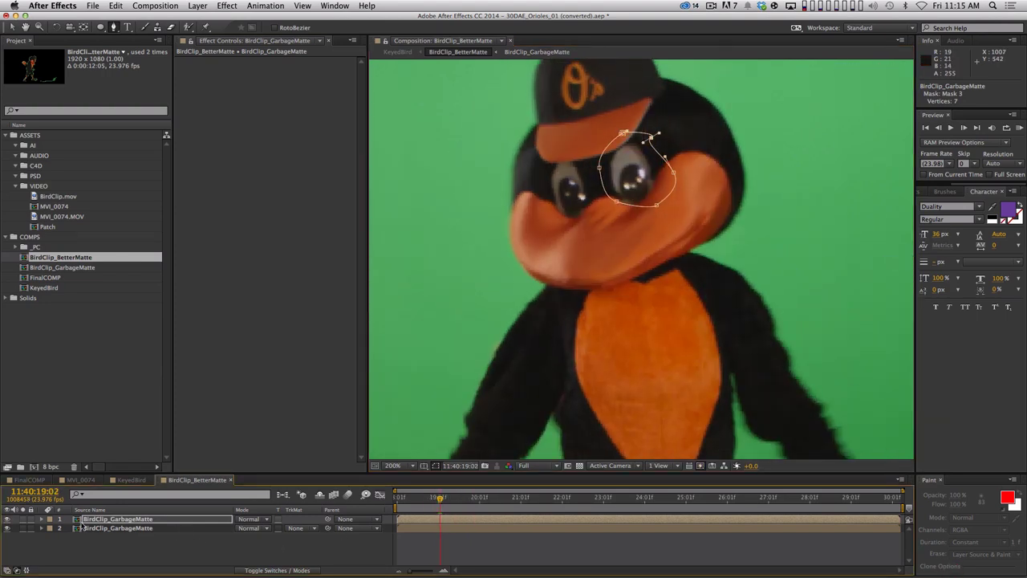
key(m)
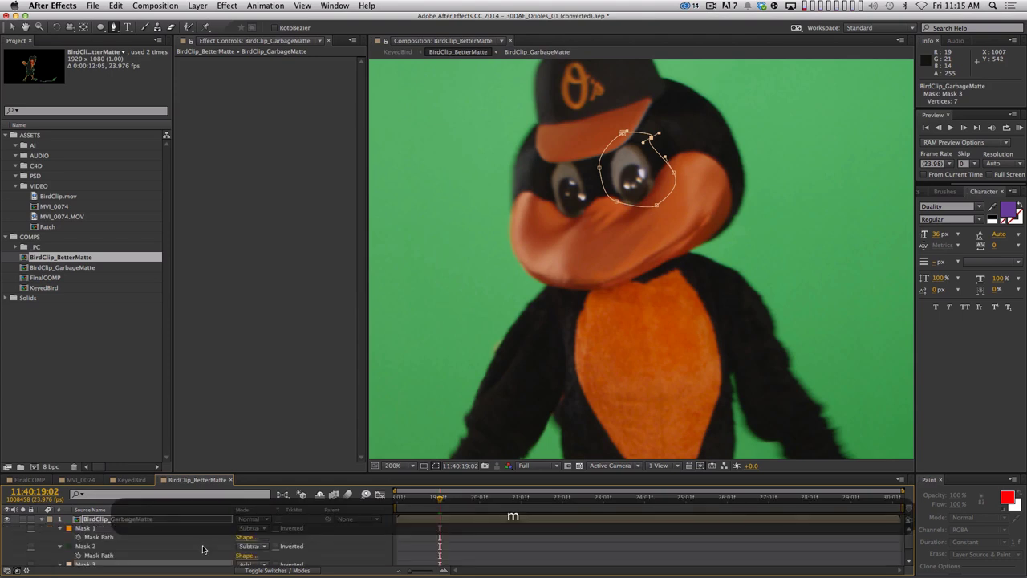
shift+click(149, 548)
key(shift+BackSpace)
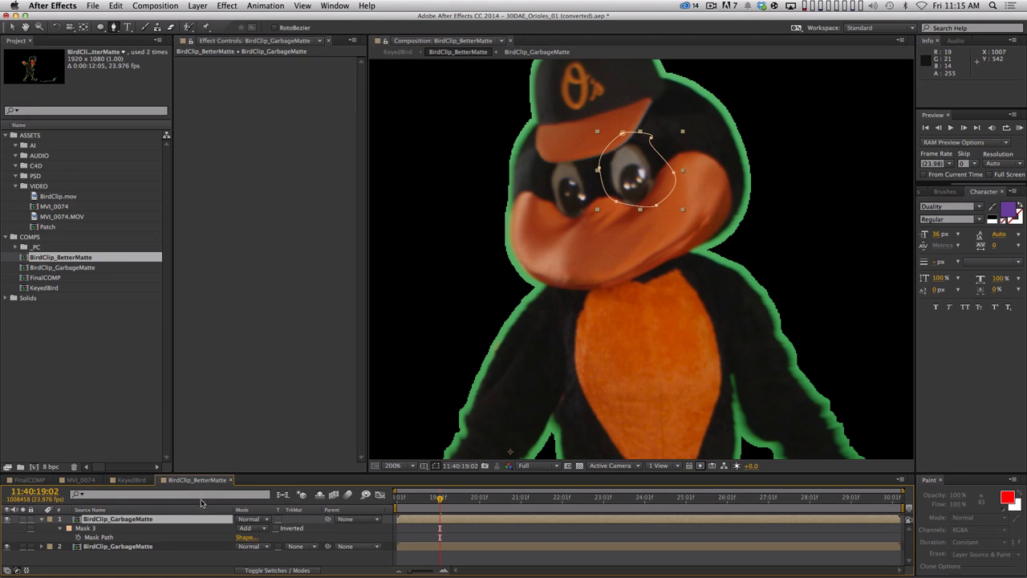
Trim the eye patch layer to start at 11:40:18:19 and end around 11:40:19:07
click(7, 518)
drag(440, 507, 427, 502)
key(alt+bracketleft)
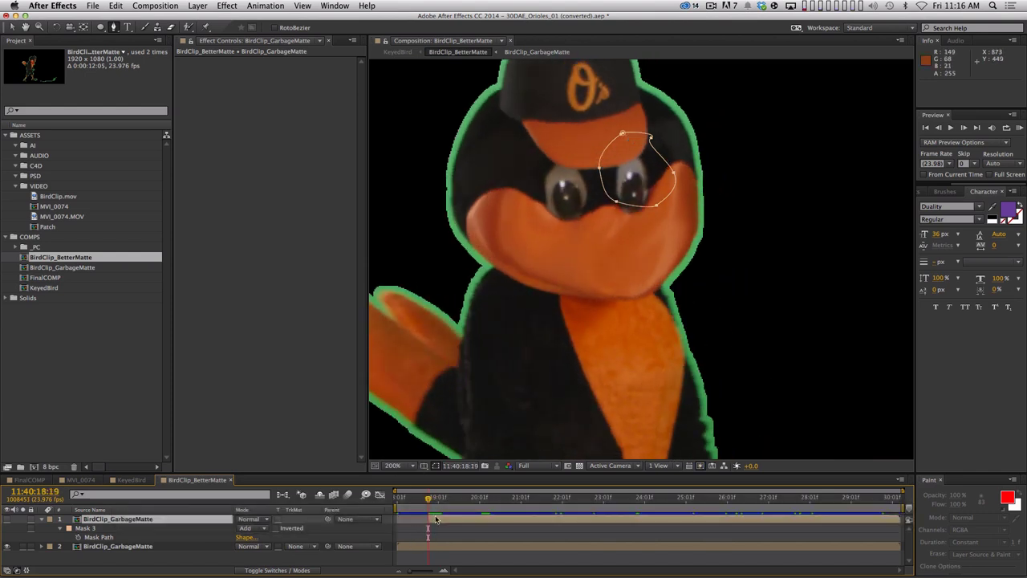
drag(428, 496, 449, 495)
key(alt+bracketright)
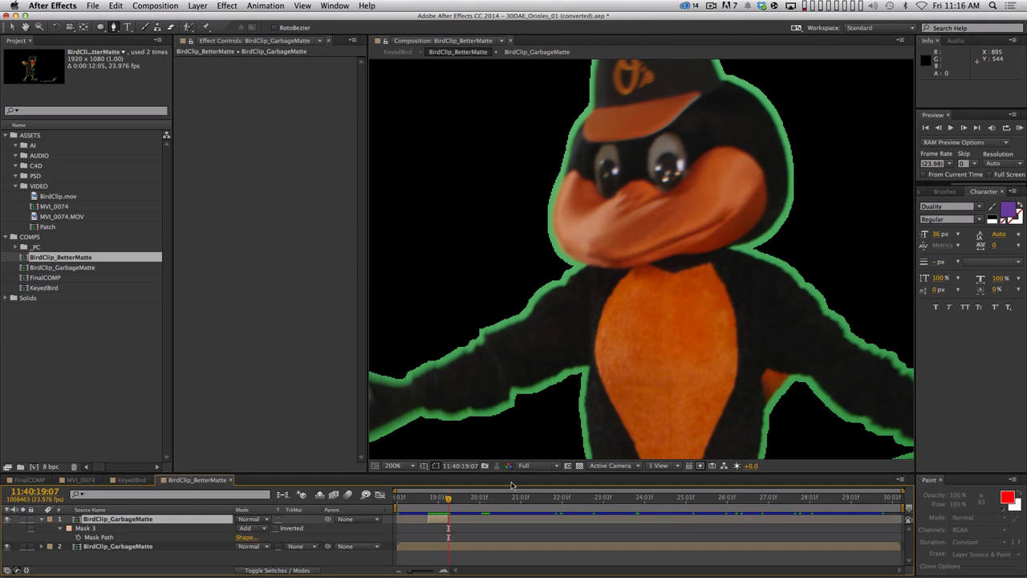
click(511, 451)
click(437, 528)
click(448, 520)
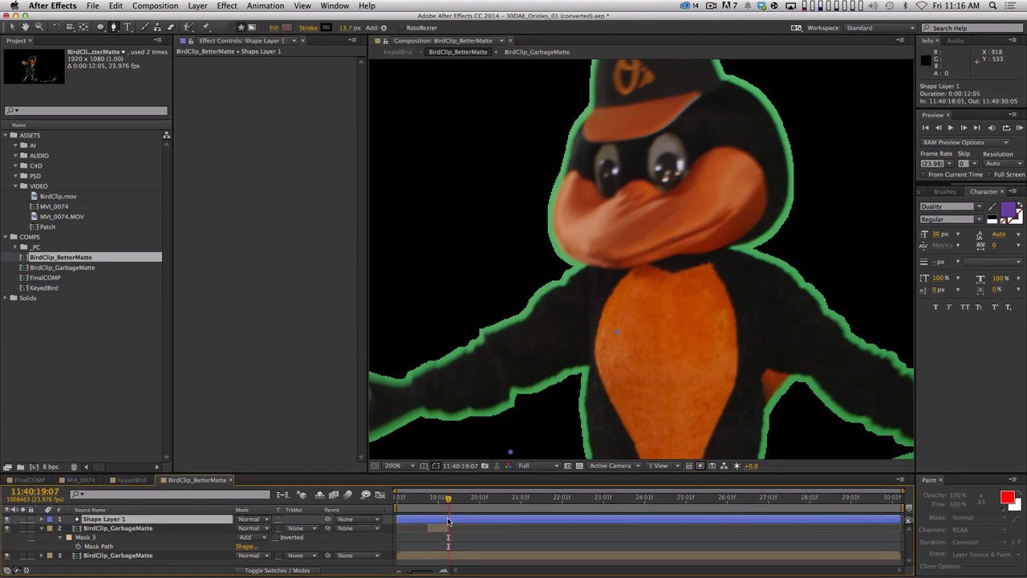
key(super+z)
Adjust the eye mask's position and upper vertex around the eye, and extend the patch layer's out point to 11:40:19:19
key(v)
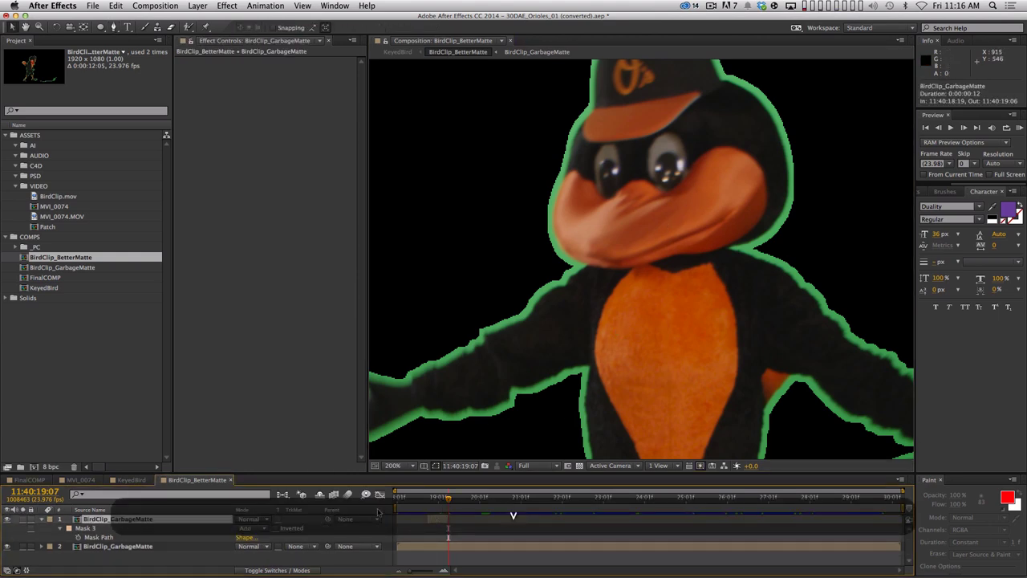
click(122, 529)
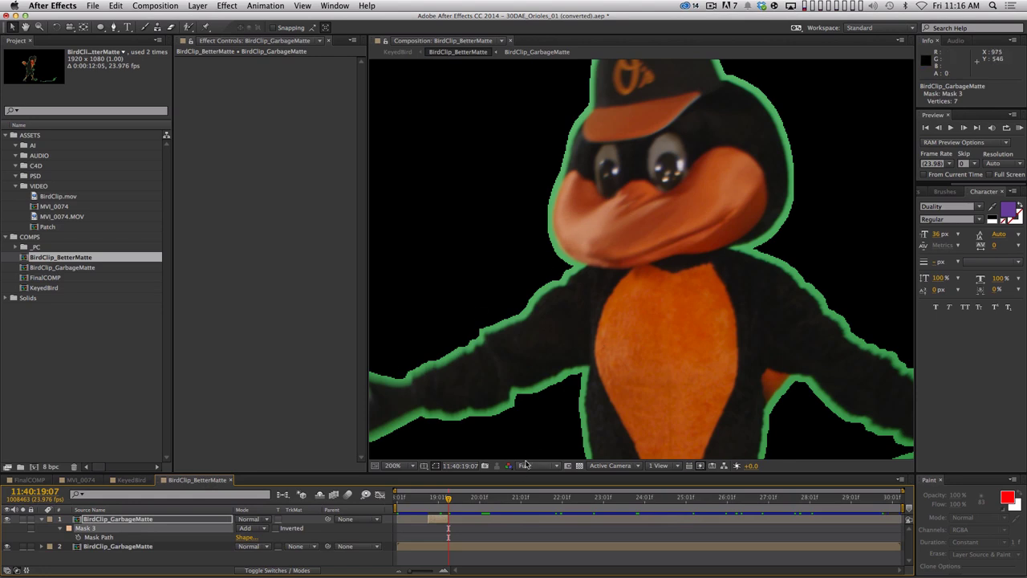
click(437, 503)
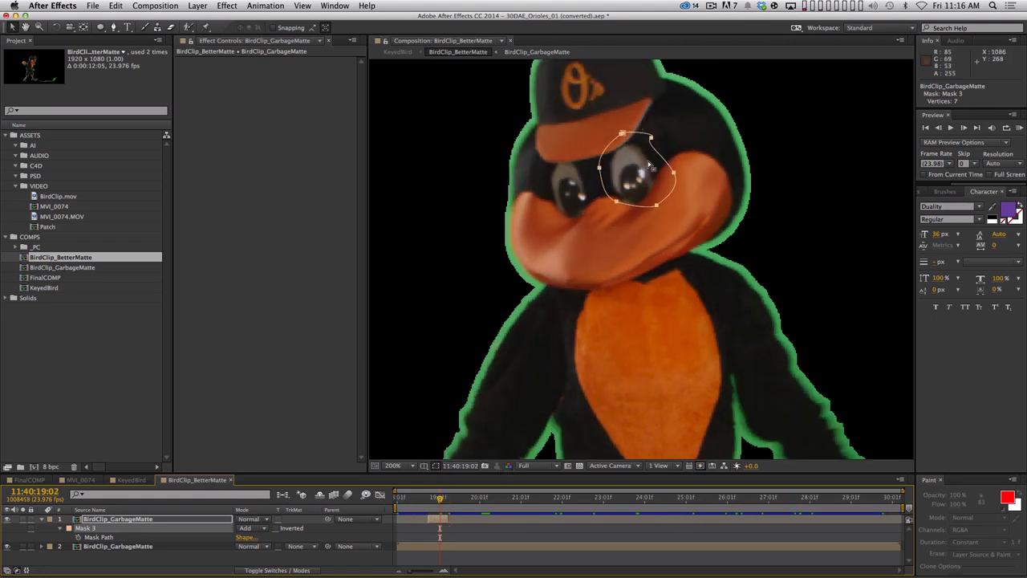
click(675, 142)
drag(658, 140, 674, 140)
drag(439, 498, 470, 518)
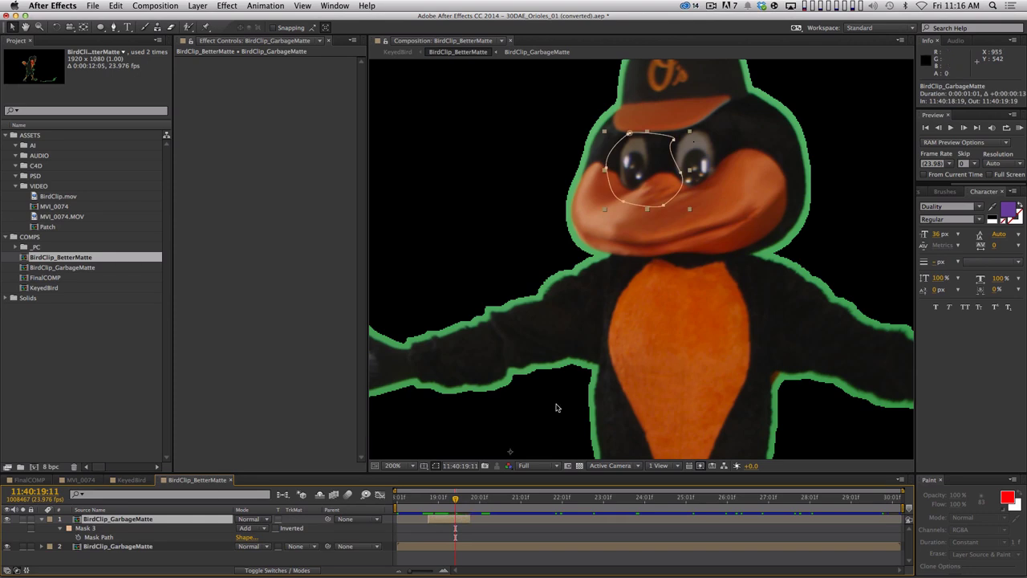
Stretch the eye mask outward over both eyes and set a Mask Path keyframe at 11:40:19:08
drag(681, 170, 728, 124)
drag(456, 500, 420, 504)
drag(430, 508, 453, 507)
key(alt+m)
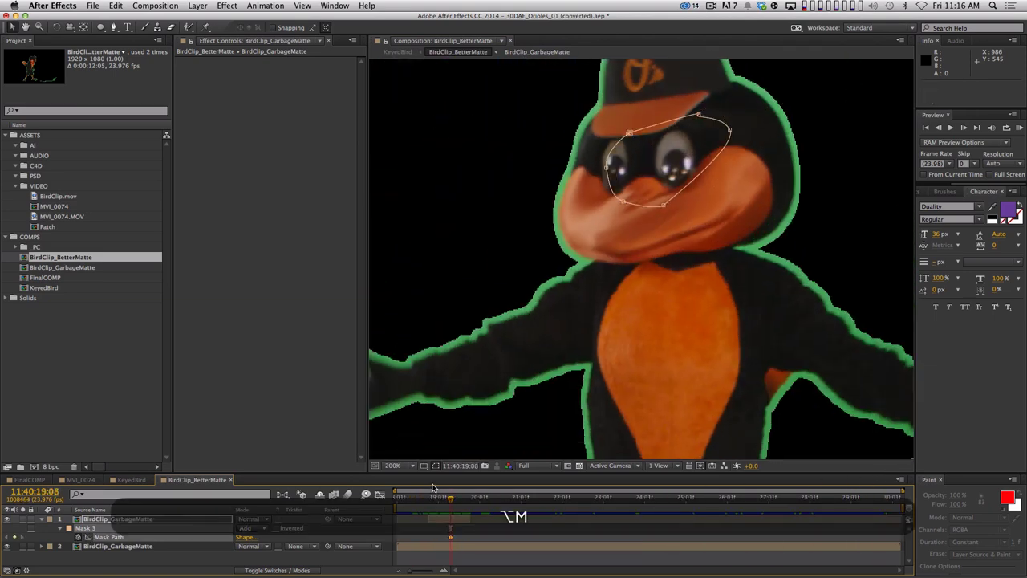
Pull the mask's outer vertices inward around the eye at the layer's in point, 11:40:18:19, and preview the mask animation
key(i)
drag(731, 132, 667, 145)
drag(699, 113, 653, 123)
key(space)
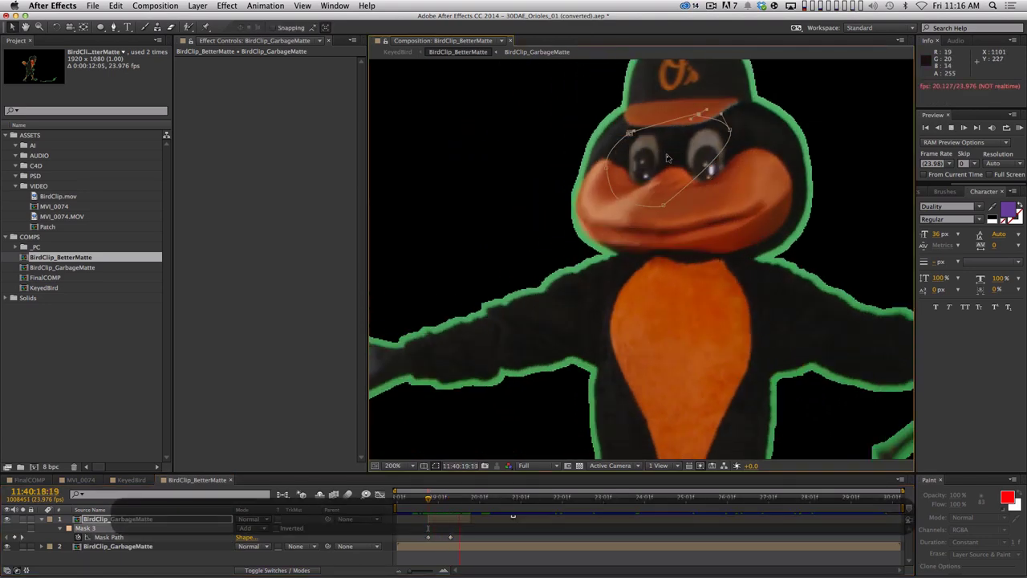
key(space)
Review the keyed bird in the KeyedBird composition, checking the eyes, the feet and the ground shadow at several frames
click(131, 479)
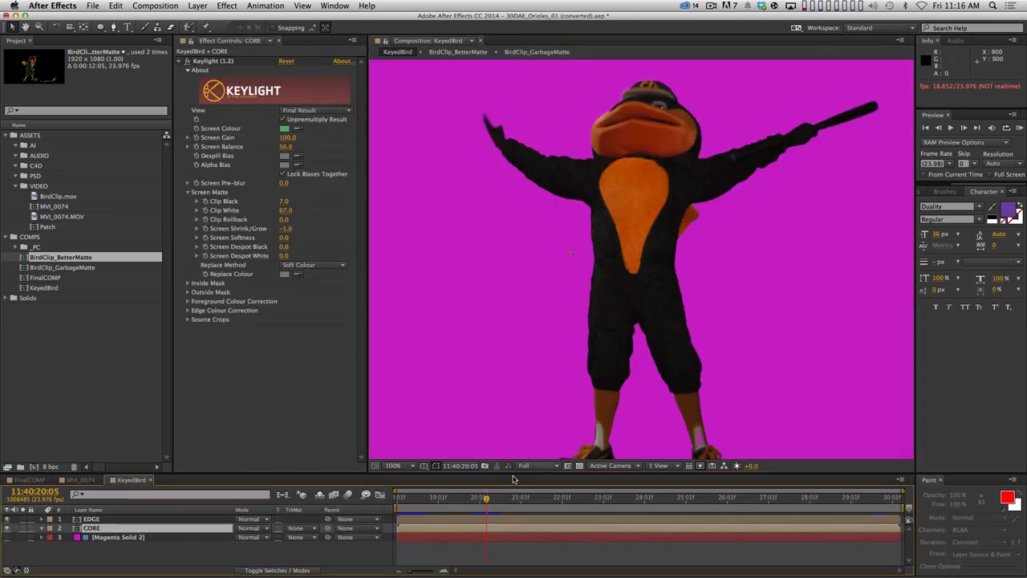
mouse_move(487, 498)
mouse_down()
mouse_move(425, 499)
mouse_move(477, 500)
mouse_up()
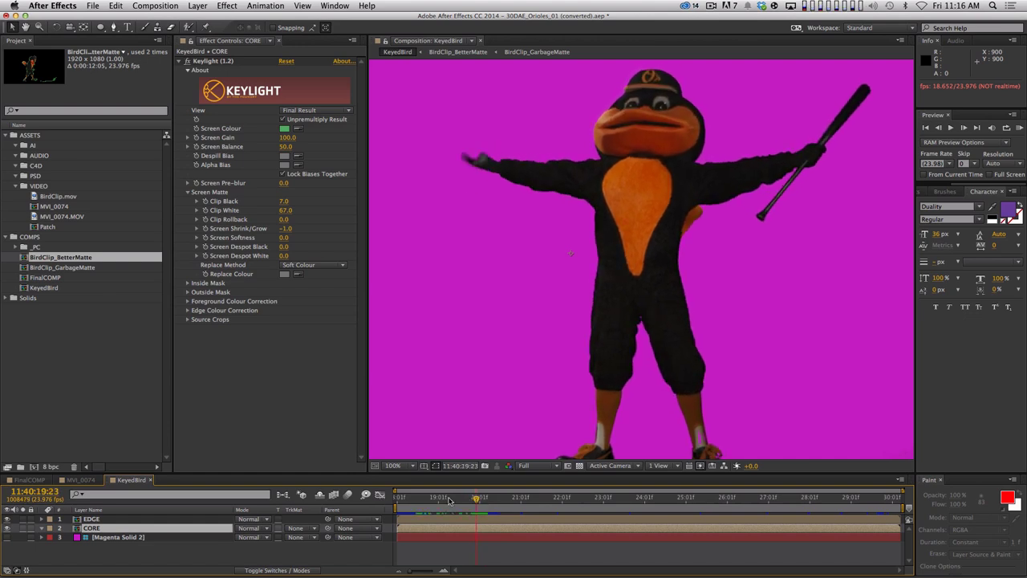
click(145, 519)
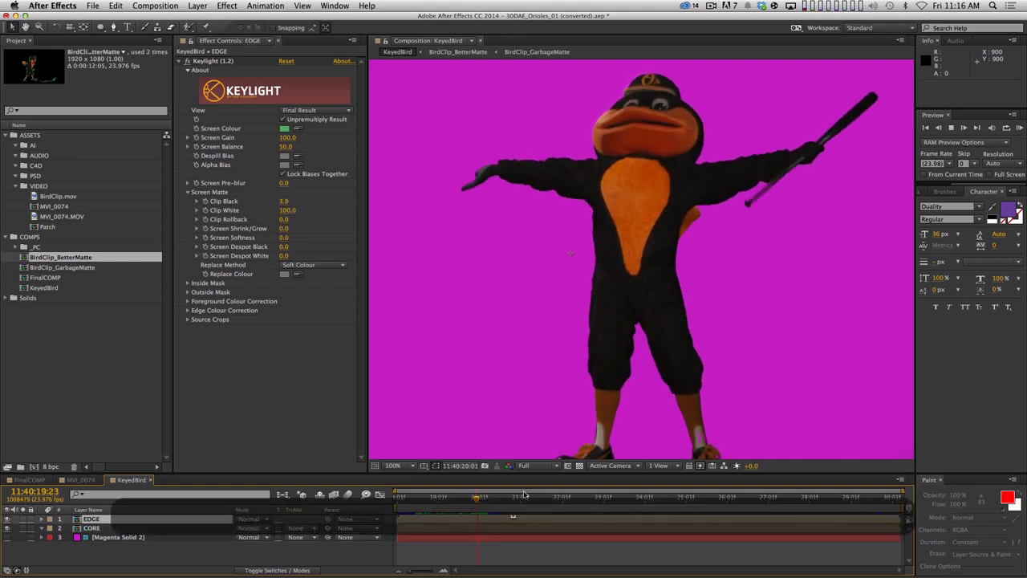
key(space)
key(space)
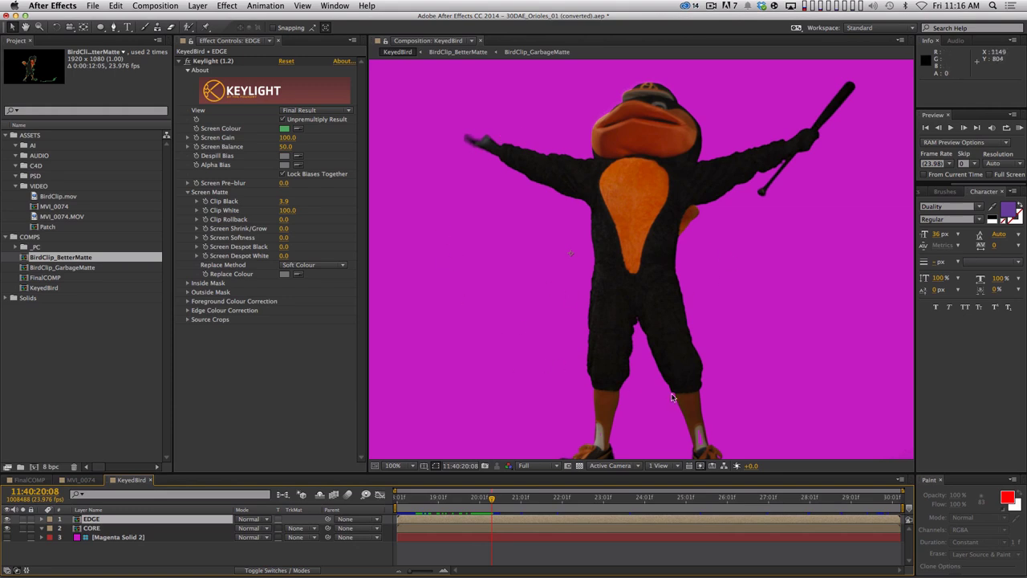
scroll(654, 355, down, 3)
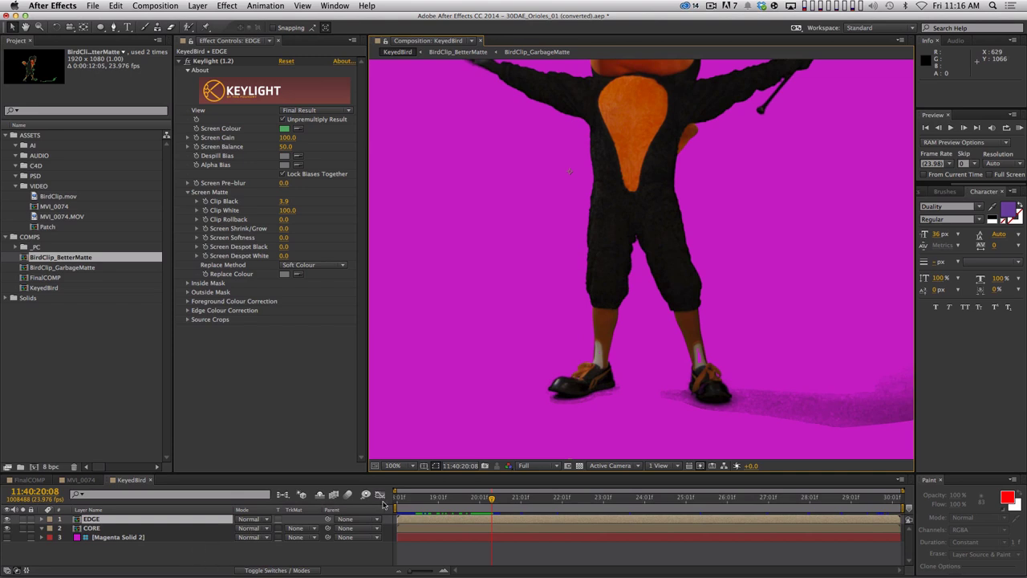
key(space)
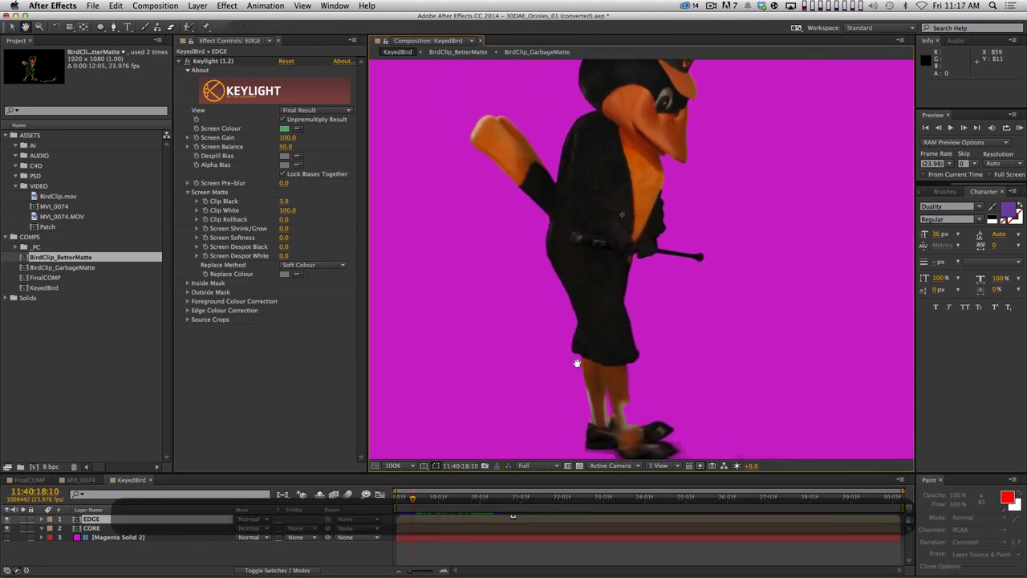
Pre-compose the EDGE and CORE layers together as BirdTOP, moving all attributes into the new composition
click(133, 522)
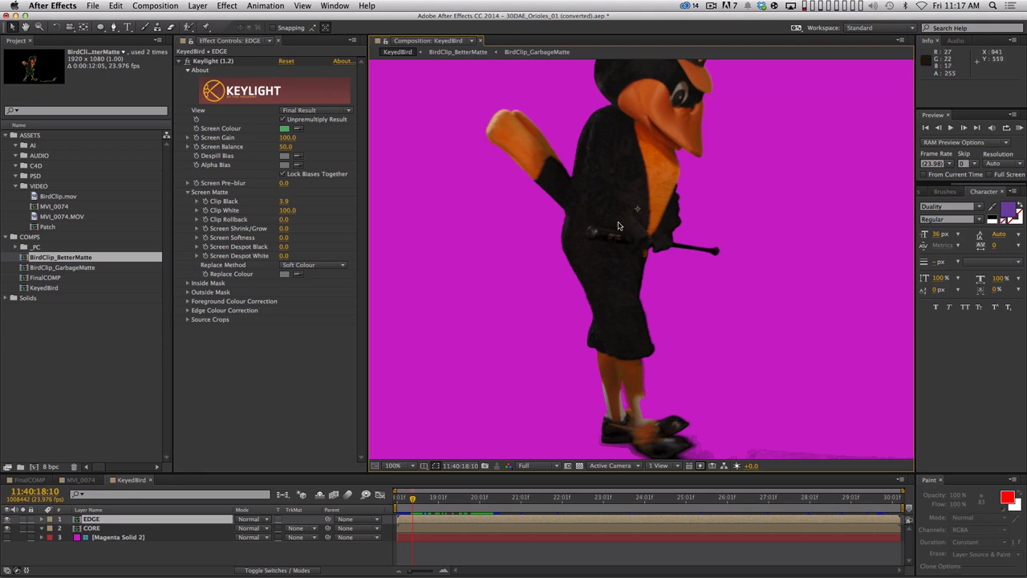
shift+click(91, 528)
key(super+shift+c)
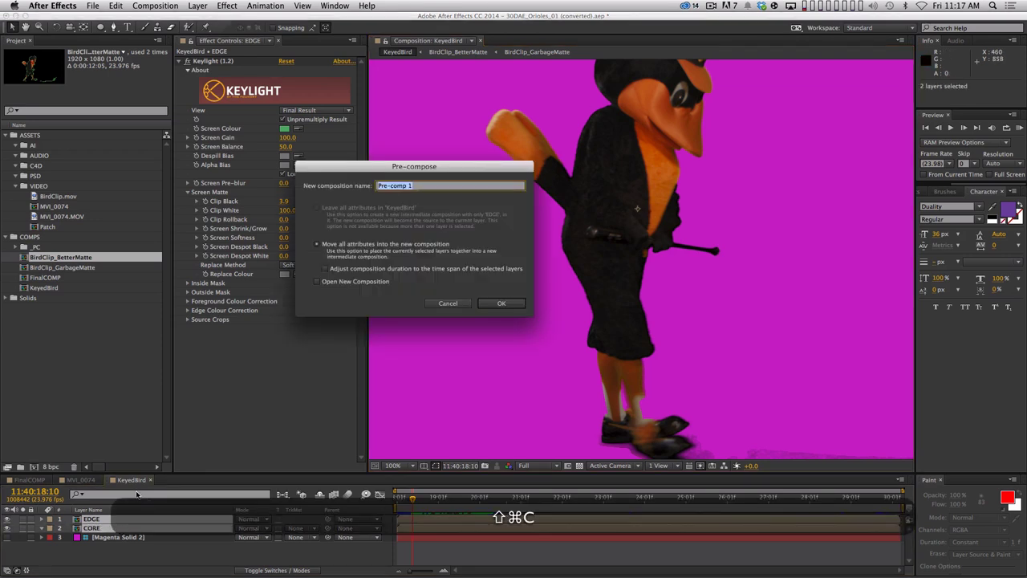
text(BirdTOP)
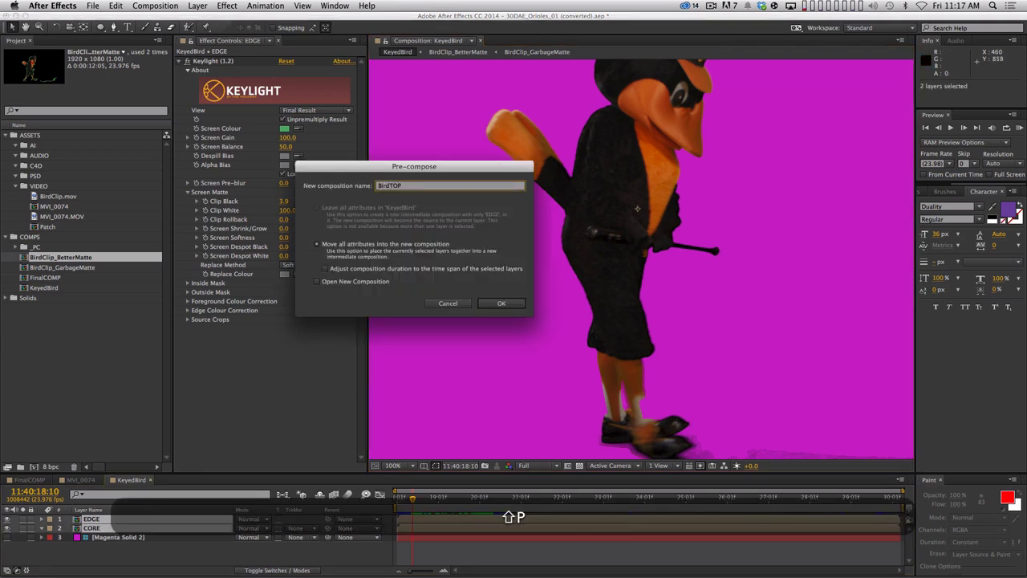
key(Return)
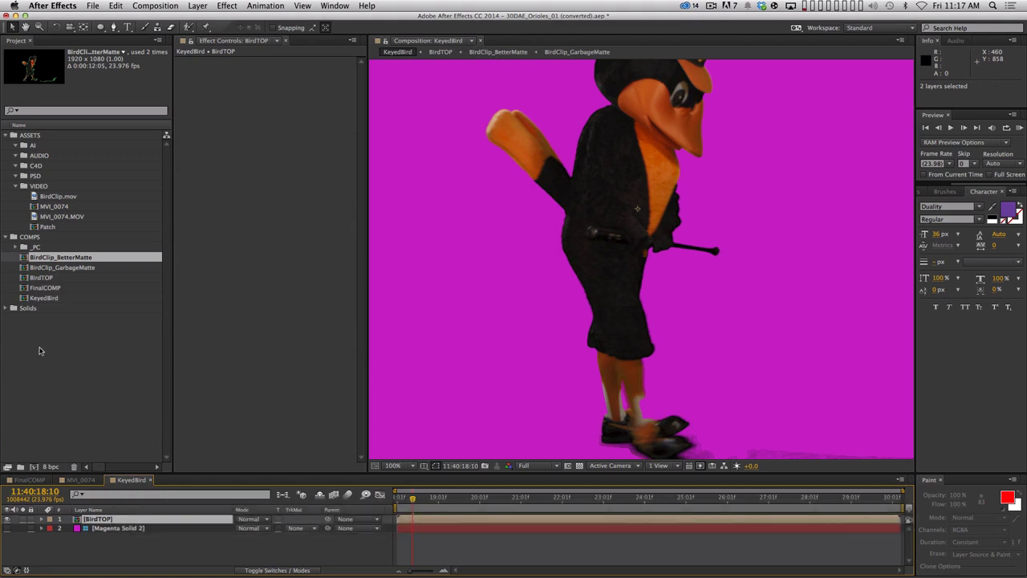
Duplicate the BirdTOP composition as BirdBottom and add it to KeyedBird directly beneath the BirdTOP layer
click(50, 277)
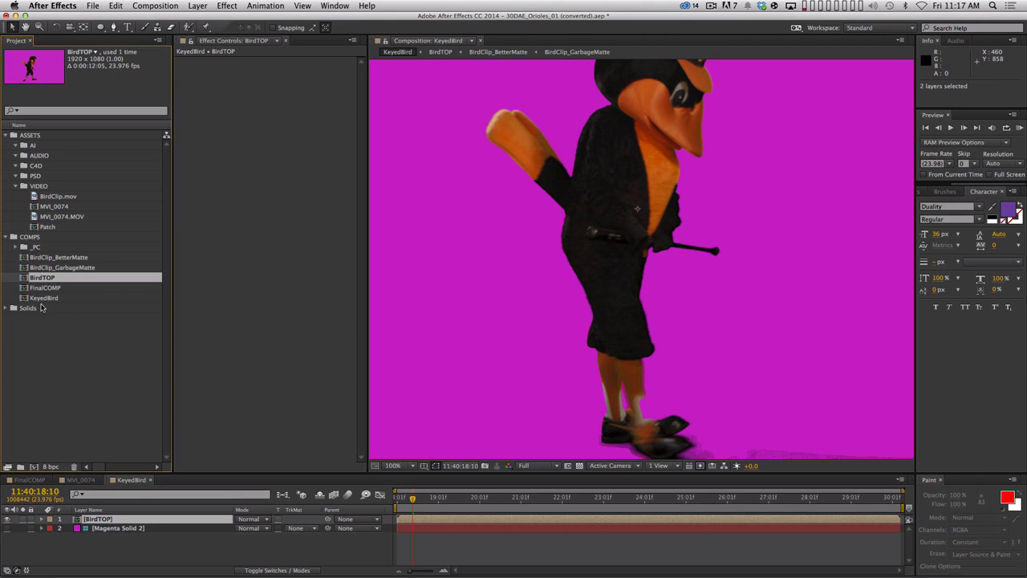
key(super+d)
key(Return)
key(Right)
key(BackSpace)
key(BackSpace)
key(BackSpace)
key(BackSpace)
key(BackSpace)
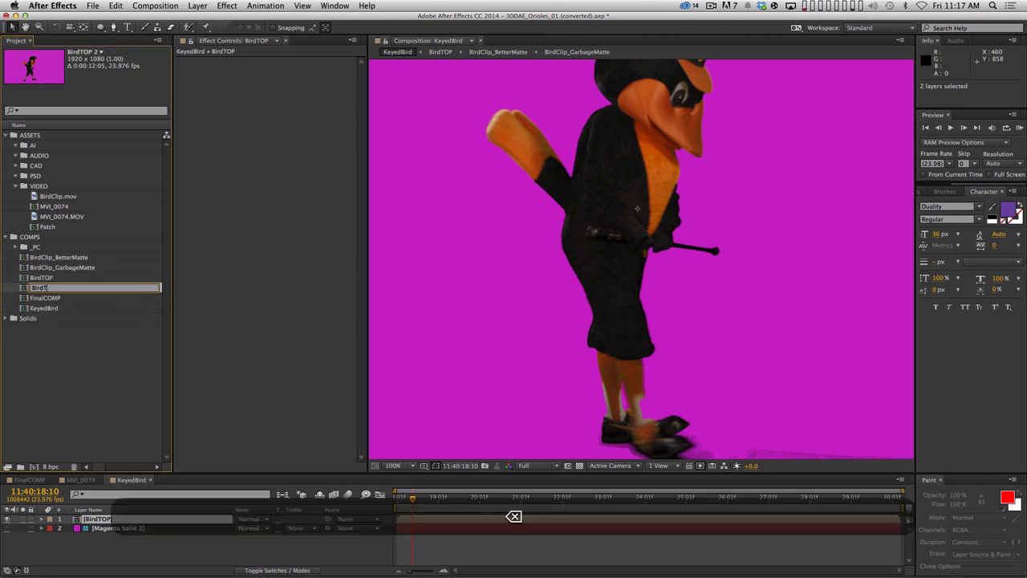
text(BT)
key(BackSpace)
key(Return)
drag(51, 260, 139, 535)
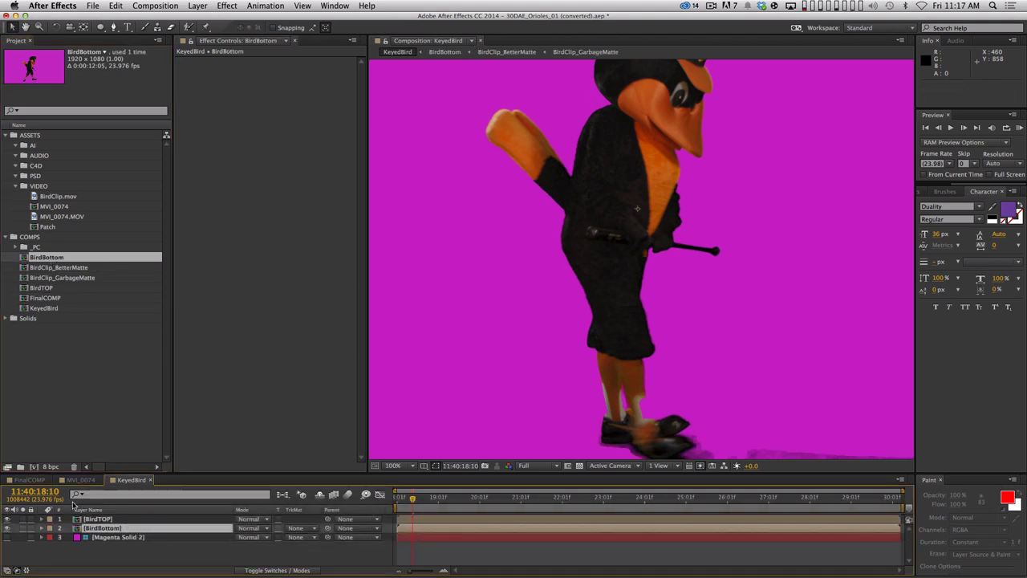
Hide BirdBottom and draw a rectangular mask about 1755 by 737 px around the bird's upper body on BirdTOP, checking a late frame
click(6, 528)
key(comma)
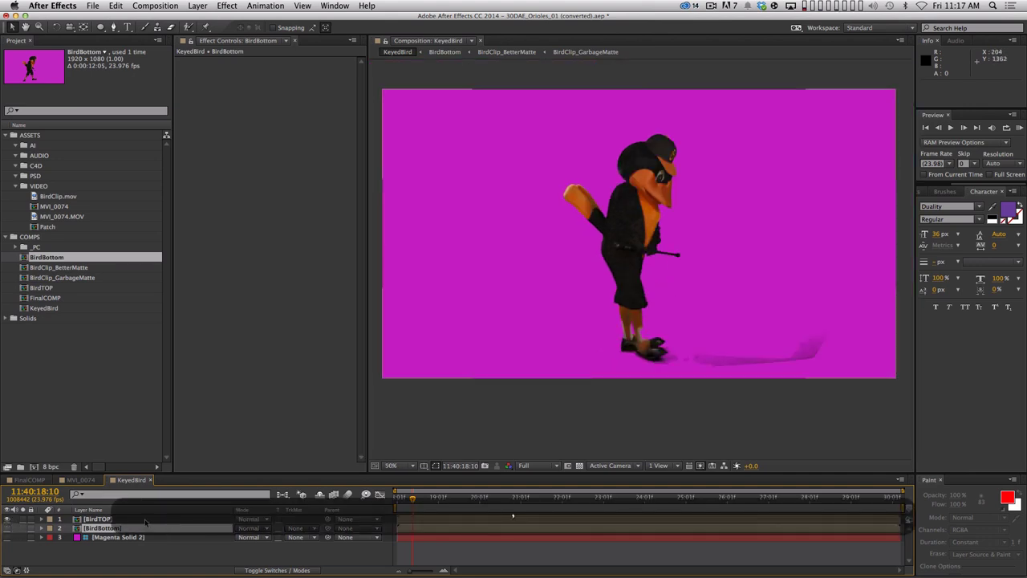
key(super+Up)
key(q)
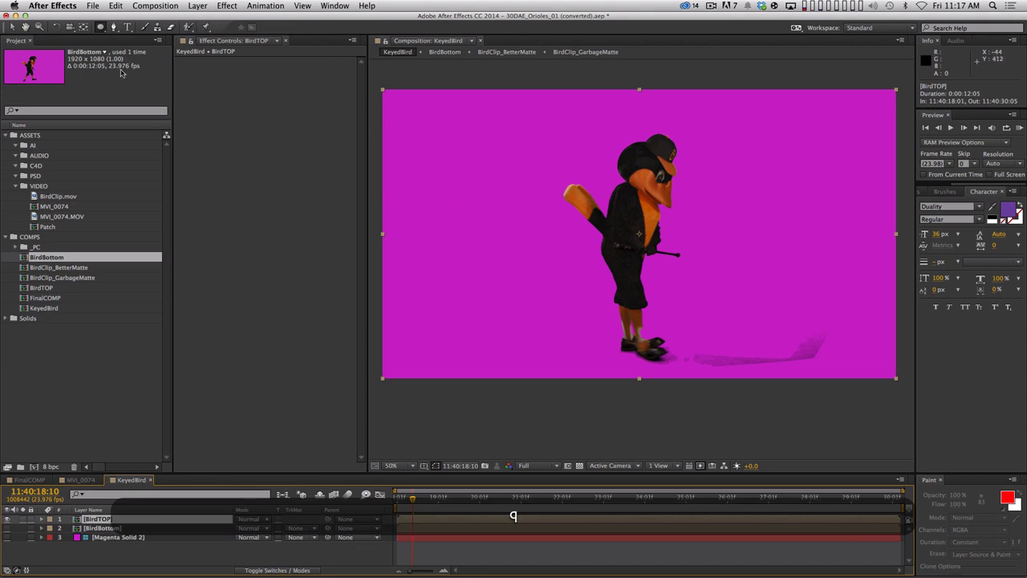
drag(100, 26, 128, 30)
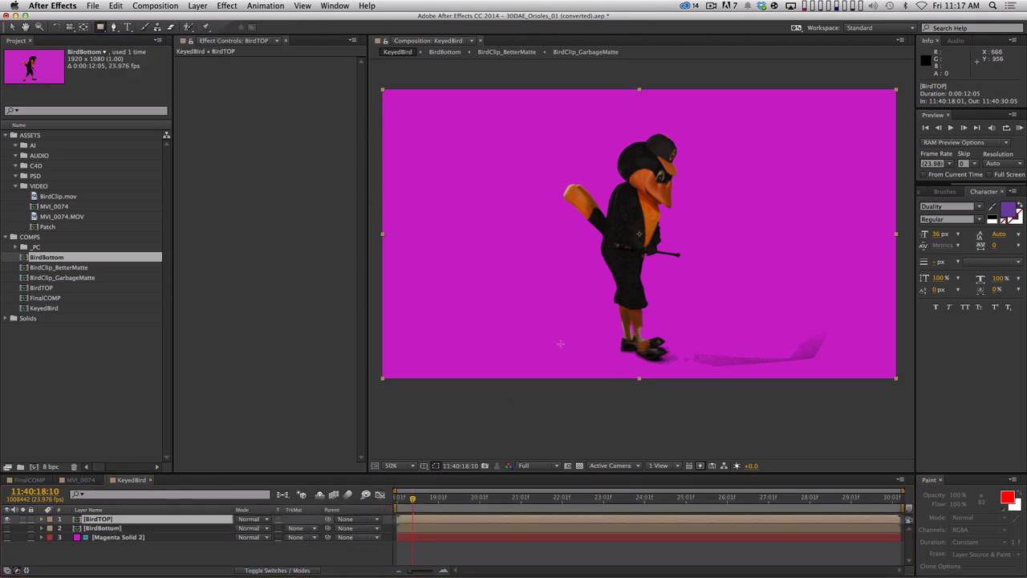
drag(417, 109, 886, 306)
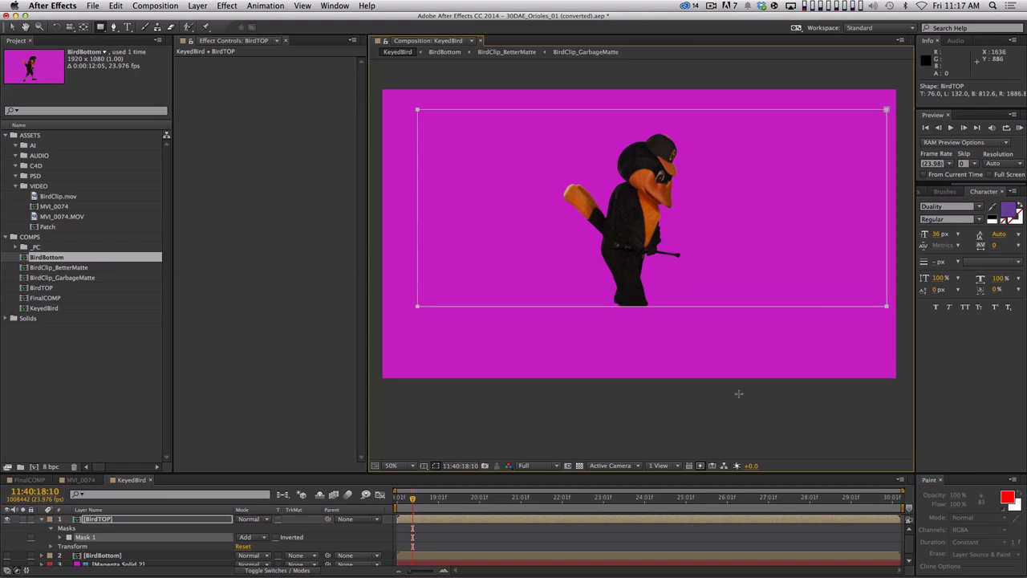
drag(414, 499, 861, 503)
key(space)
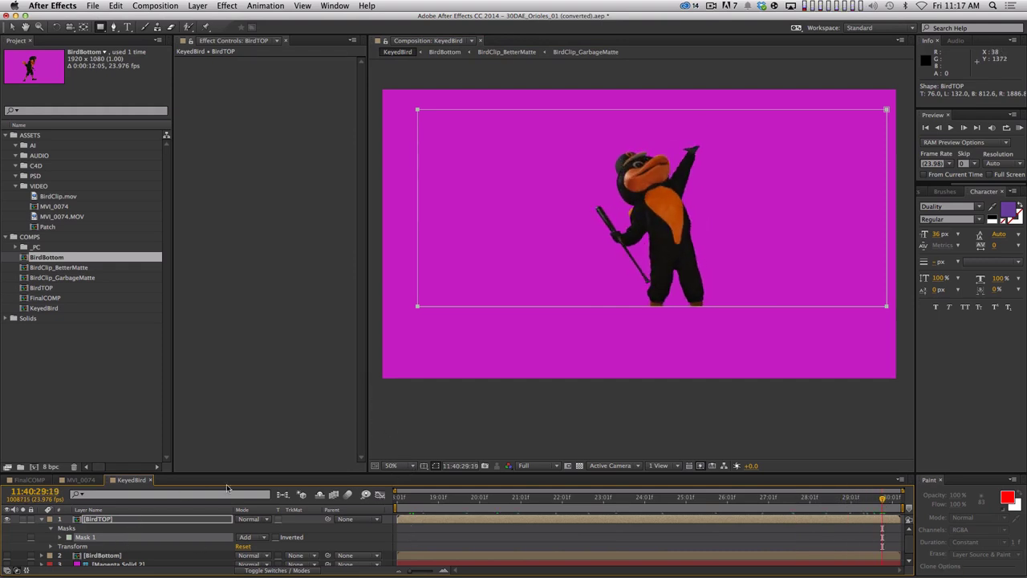
Copy BirdTOP's rectangular mask onto the BirdBottom layer, make that layer visible, and set its mask mode to Subtract
drag(240, 473, 241, 406)
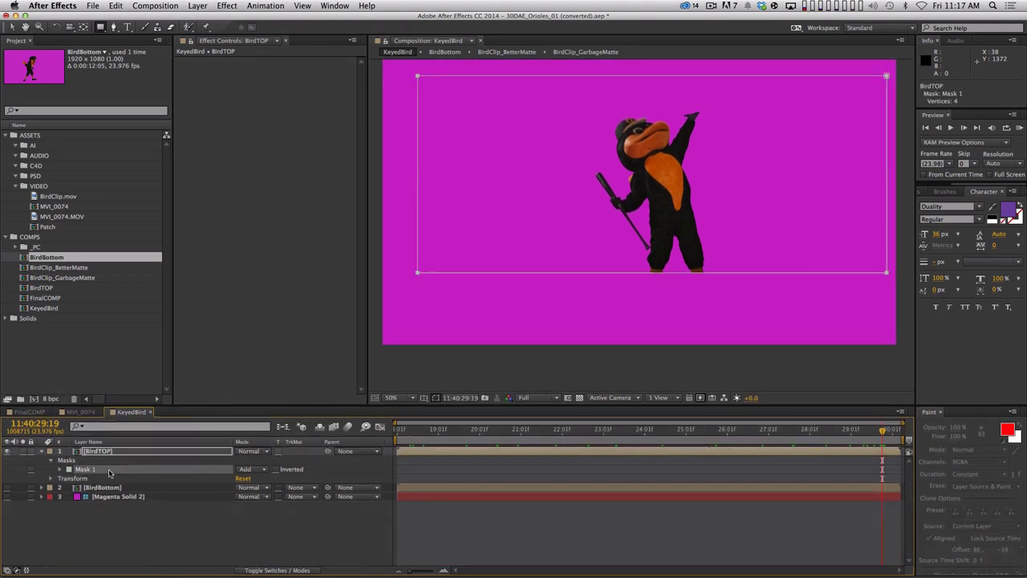
key(super+c)
click(126, 488)
key(super+v)
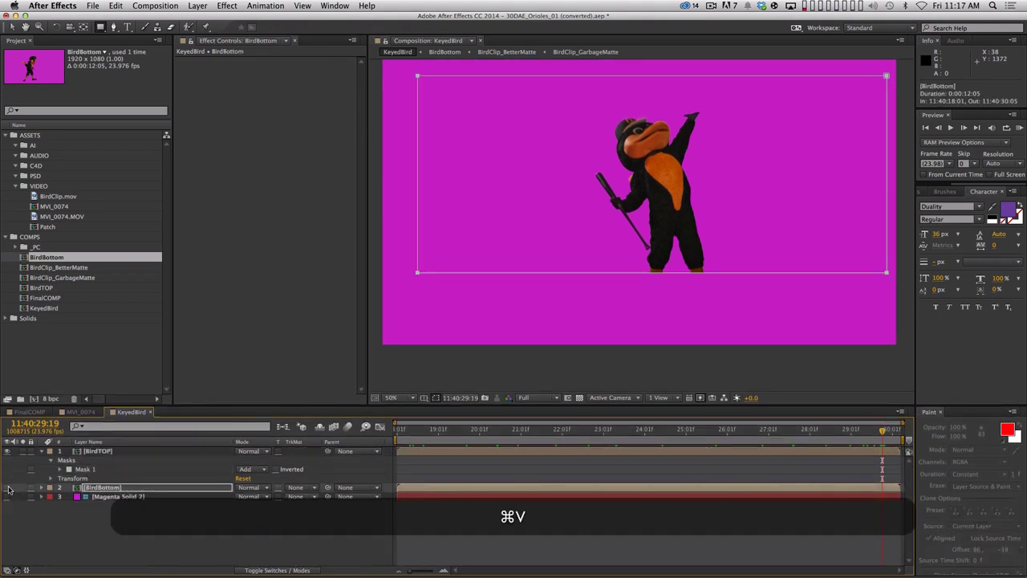
key(m)
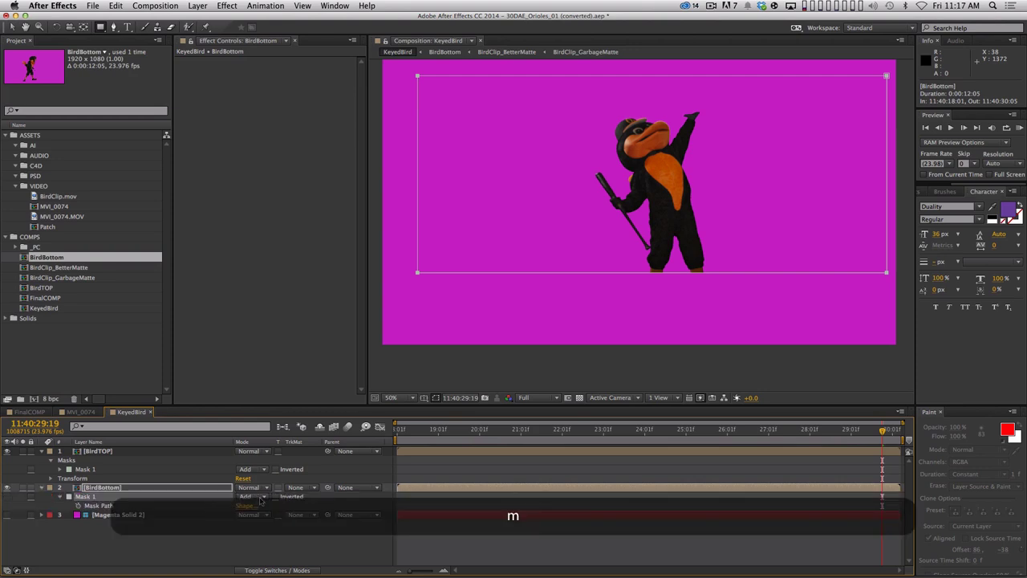
click(258, 496)
click(268, 523)
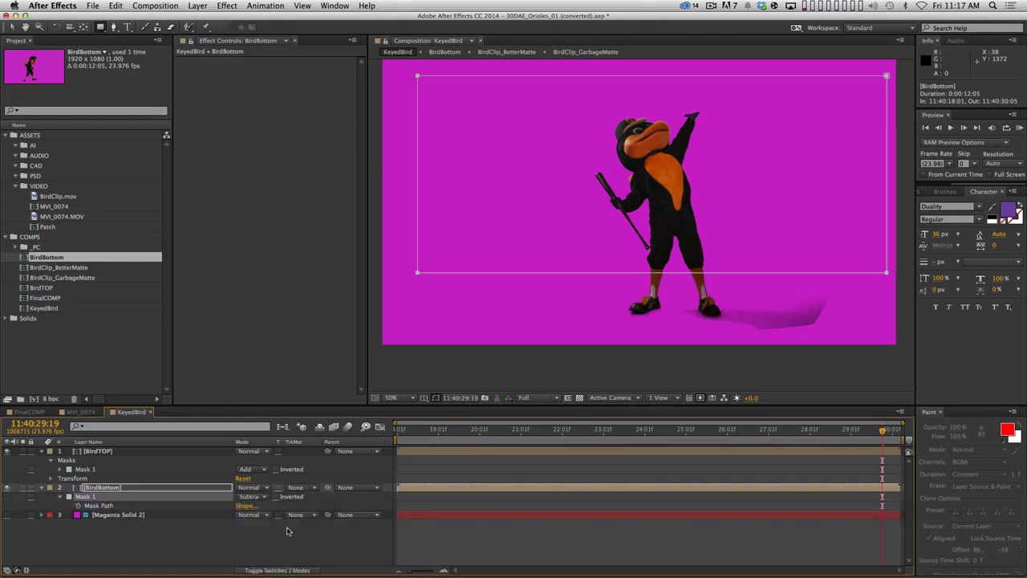
Inspect the join across the bird's legs and nudge BirdBottom's mask to close the seam between the two layers
key(.)
key(space)
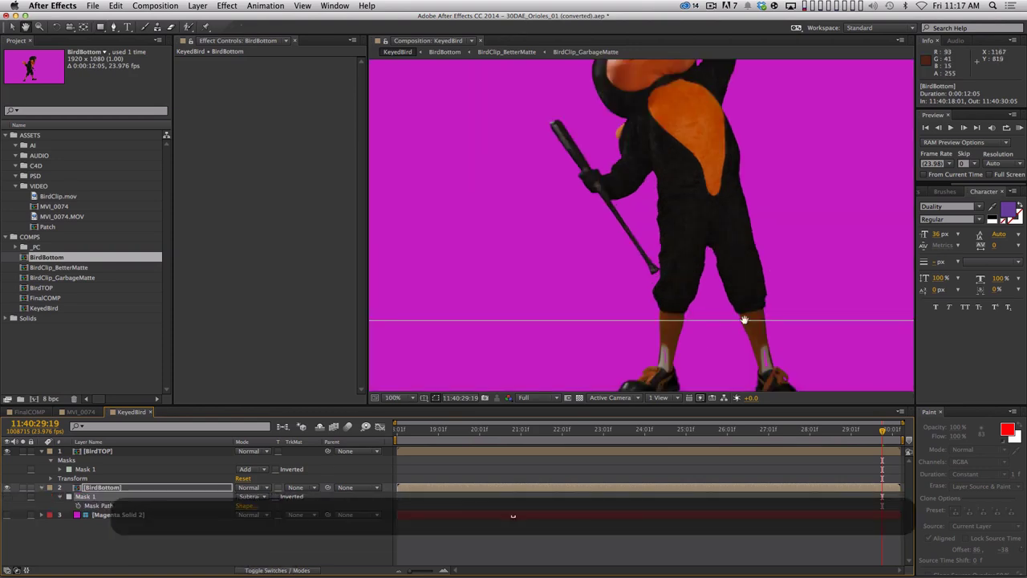
drag(743, 318, 711, 278)
click(540, 545)
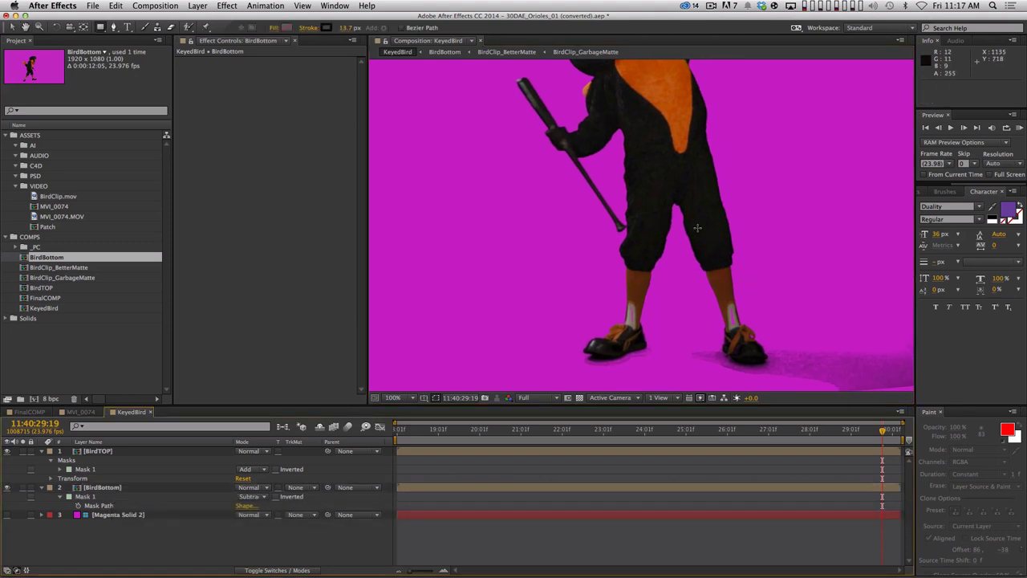
key(.)
key(v)
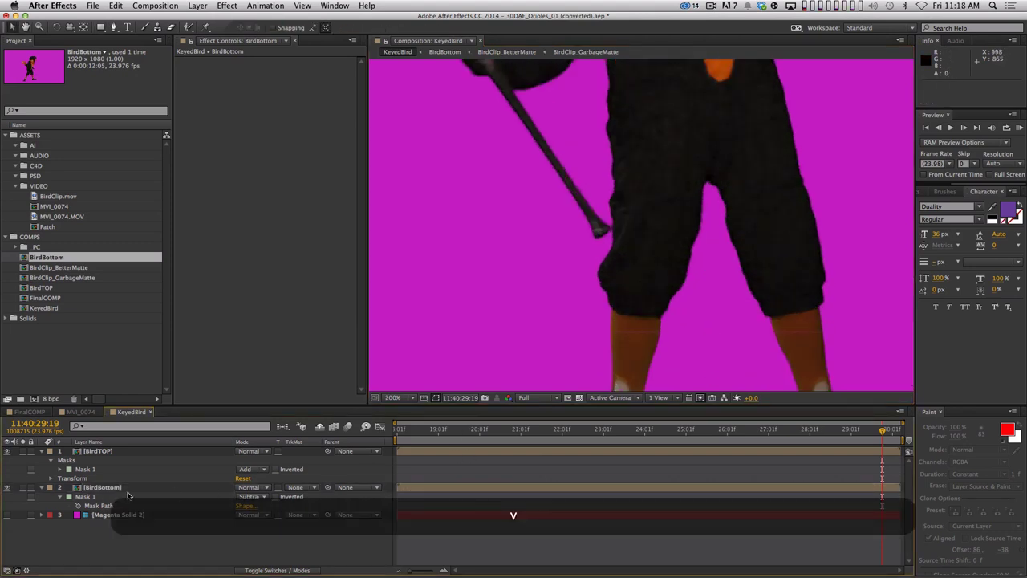
click(105, 486)
key(Return)
key(shift)
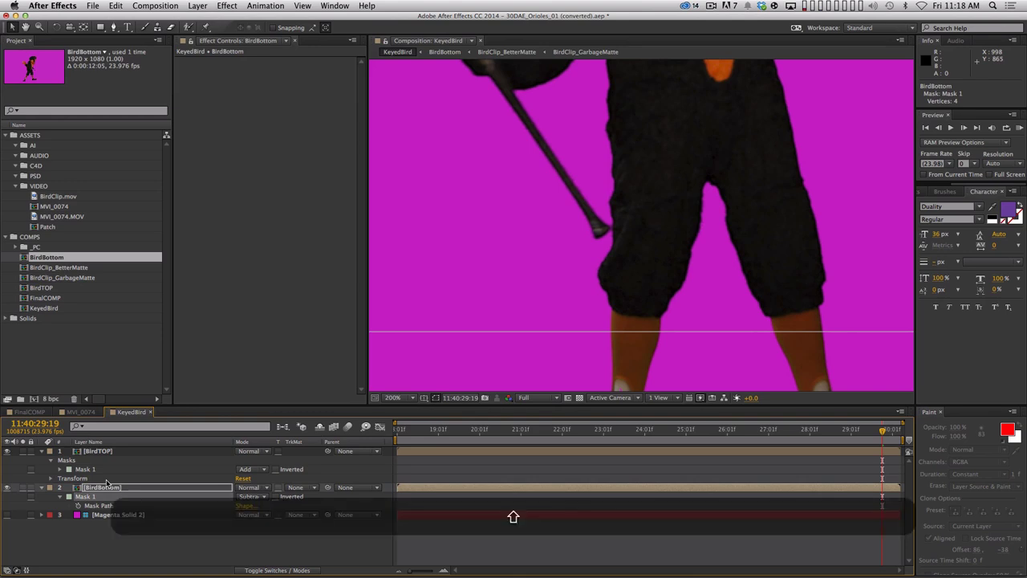
key(Down)
key(Up)
click(580, 540)
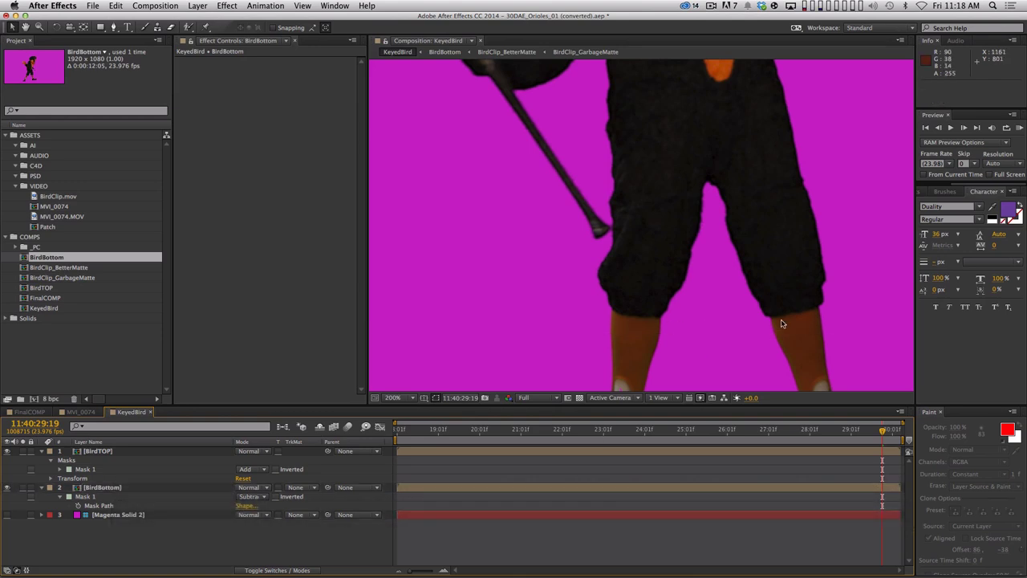
key(comma)
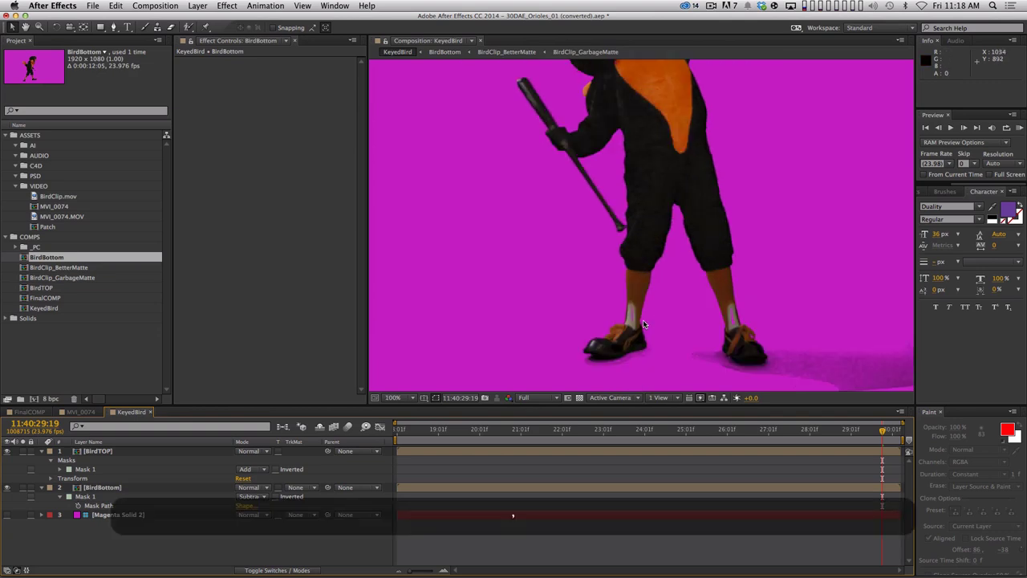
Open the BirdBottom composition and hide its EDGE layer, with the bird's feet in view
click(111, 488)
double_click(101, 487)
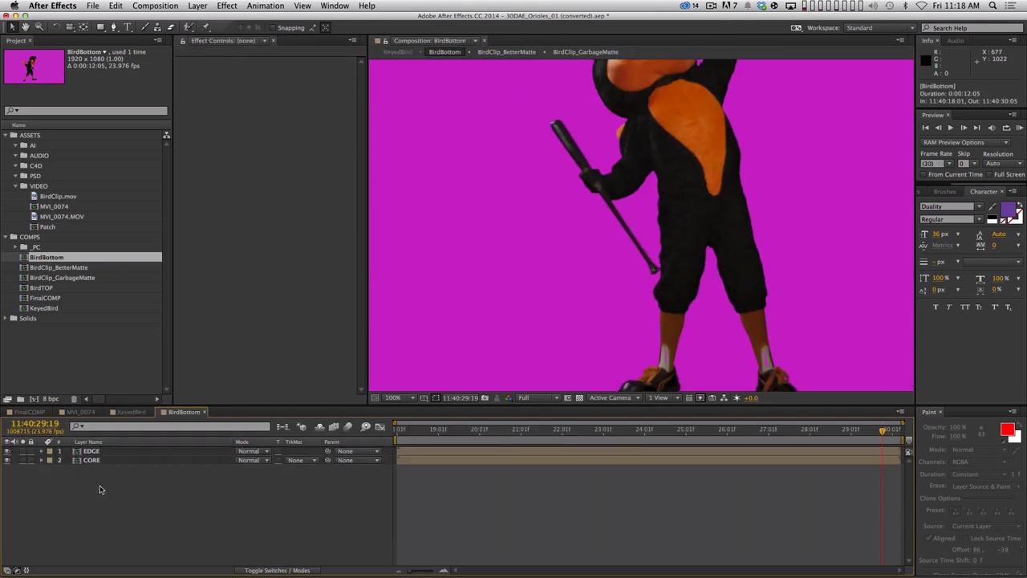
click(140, 451)
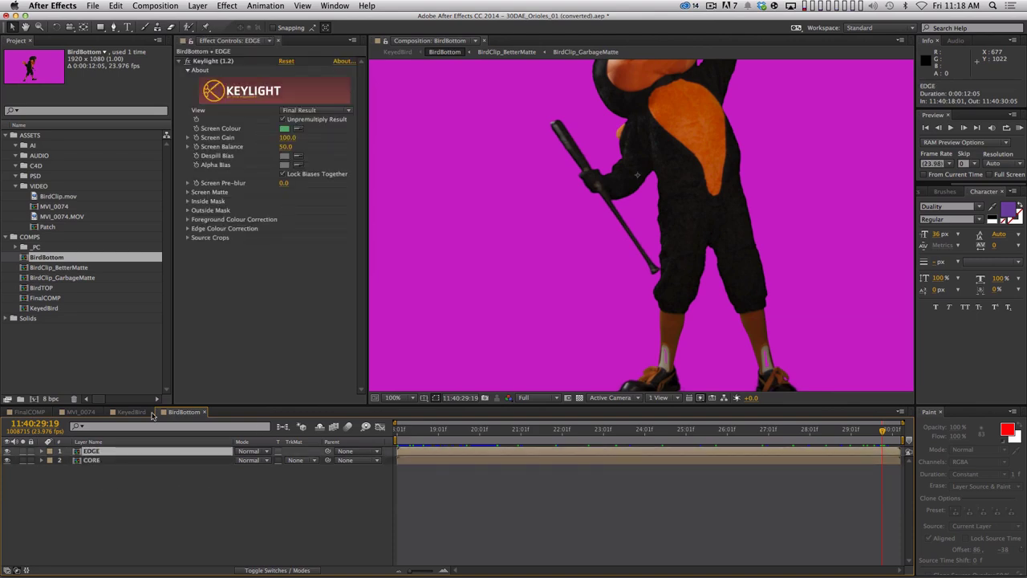
scroll(729, 312, down, 5)
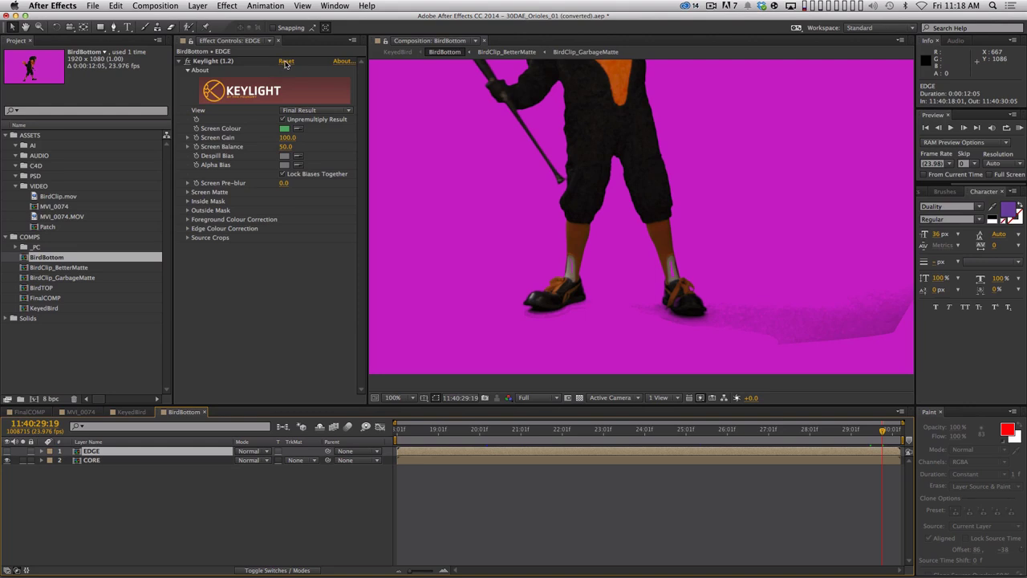
Reset Keylight on the CORE layer and sample the dark green of the ground shadow as its Screen Colour
click(119, 461)
click(284, 61)
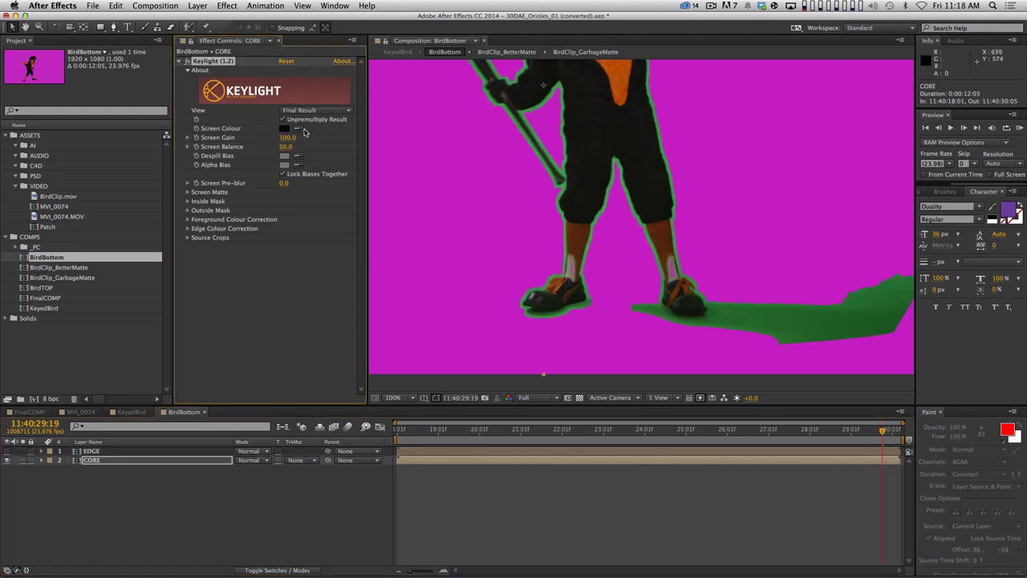
click(722, 313)
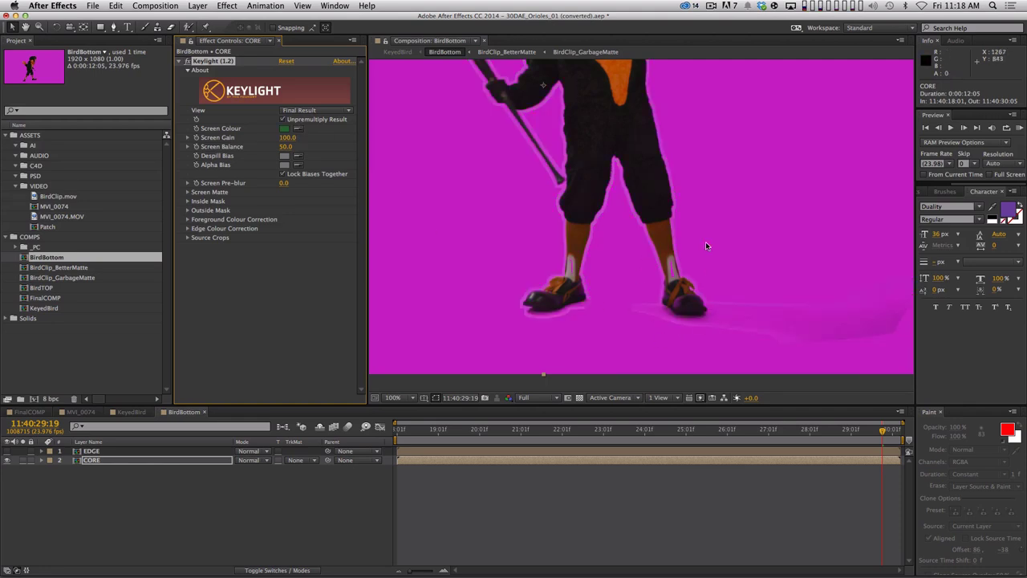
Show CORE's Screen Matte around the feet and set Clip White to 42.6 and Clip Black to 21.1
key(.)
drag(641, 310, 641, 179)
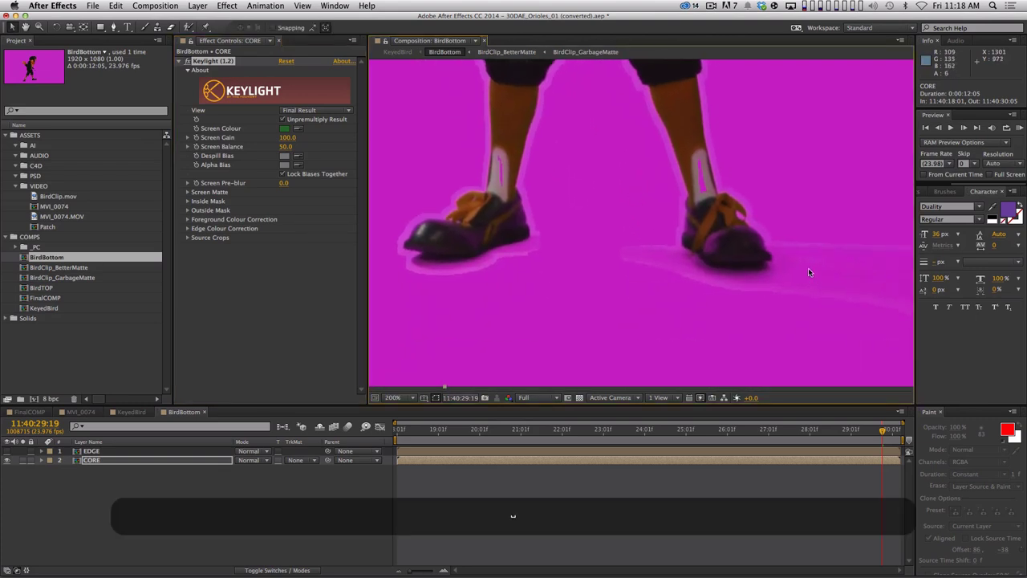
click(315, 111)
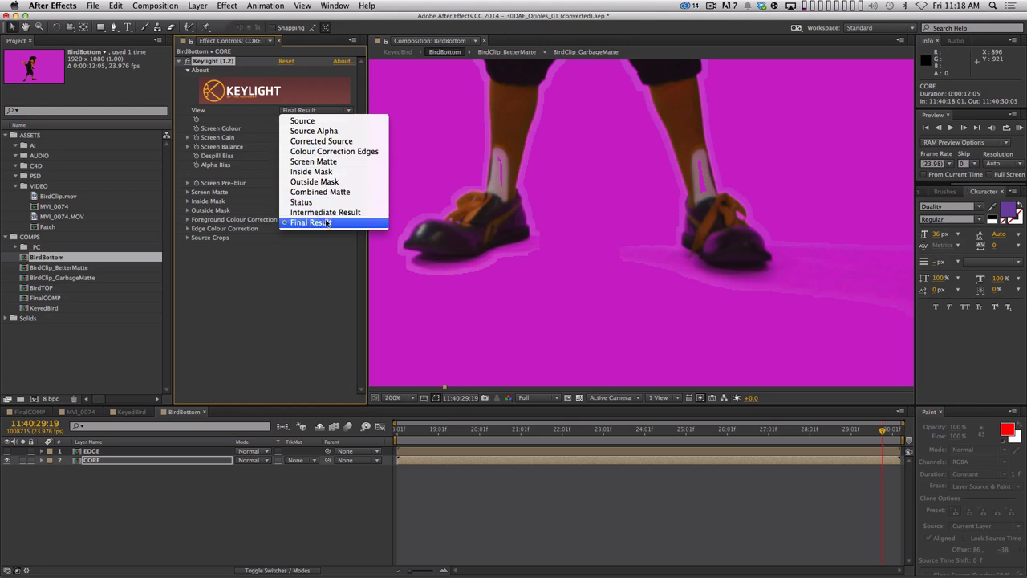
click(329, 162)
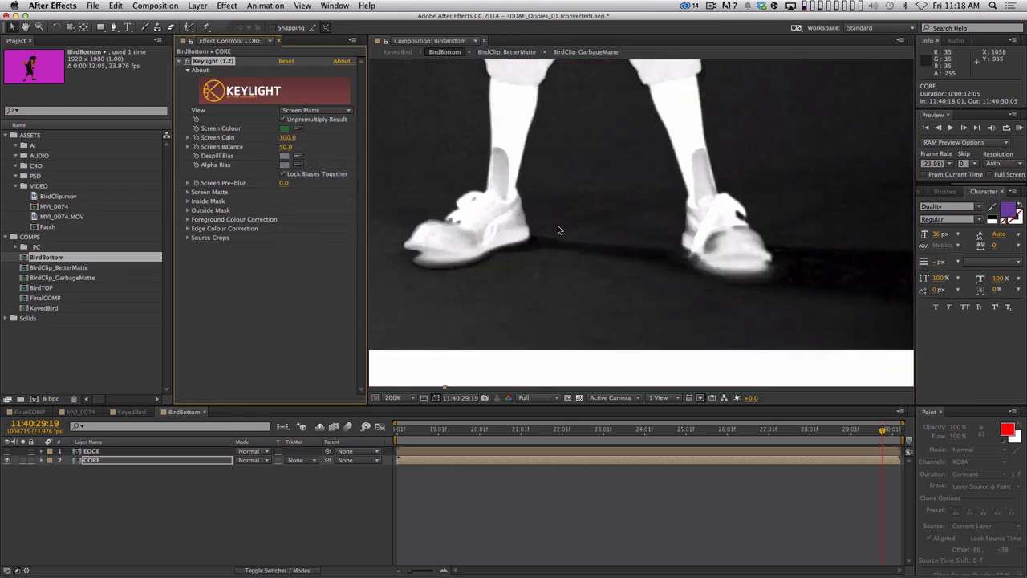
key(space)
drag(575, 209, 607, 236)
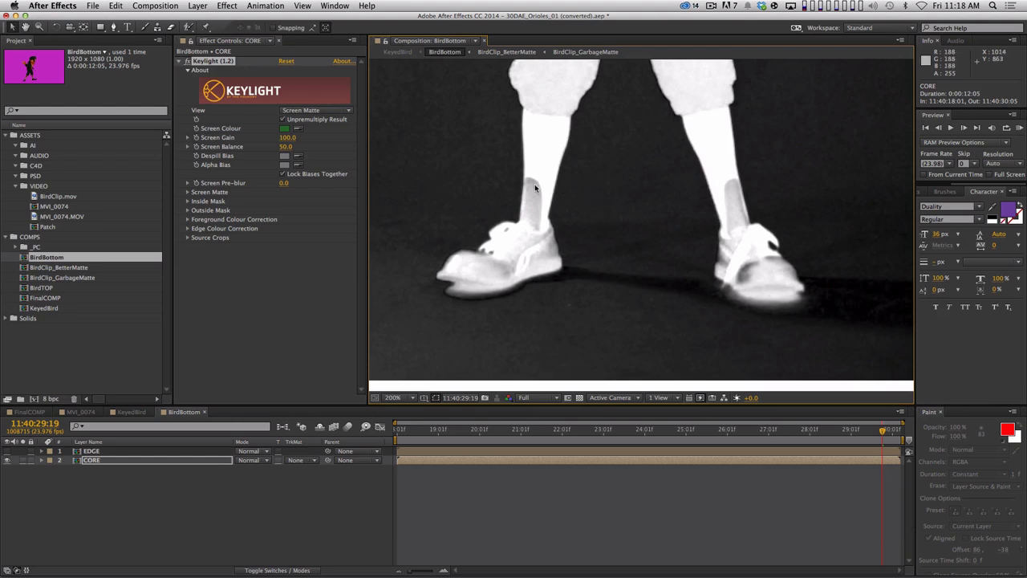
click(186, 193)
key(super)
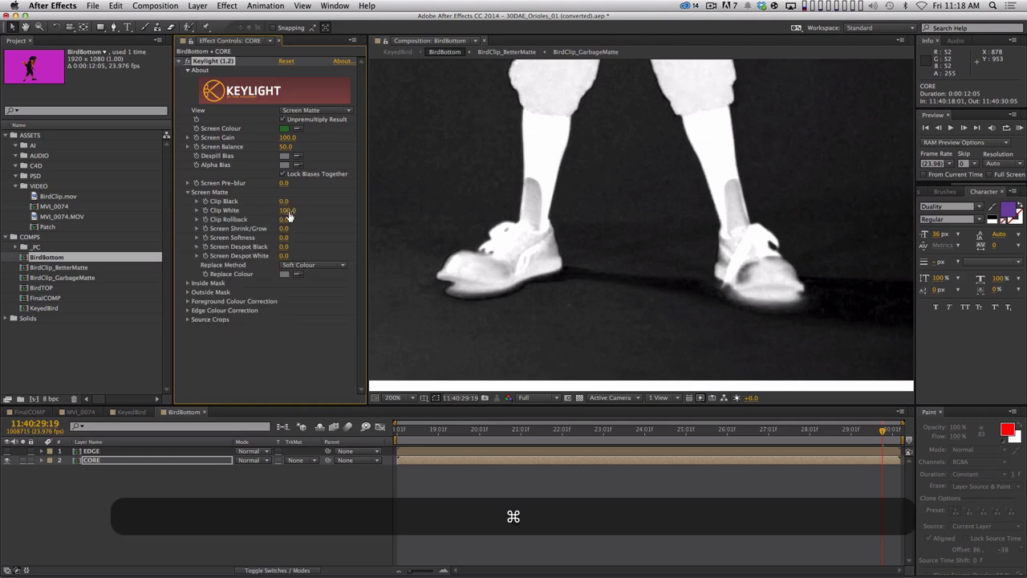
drag(276, 210, 24, 258)
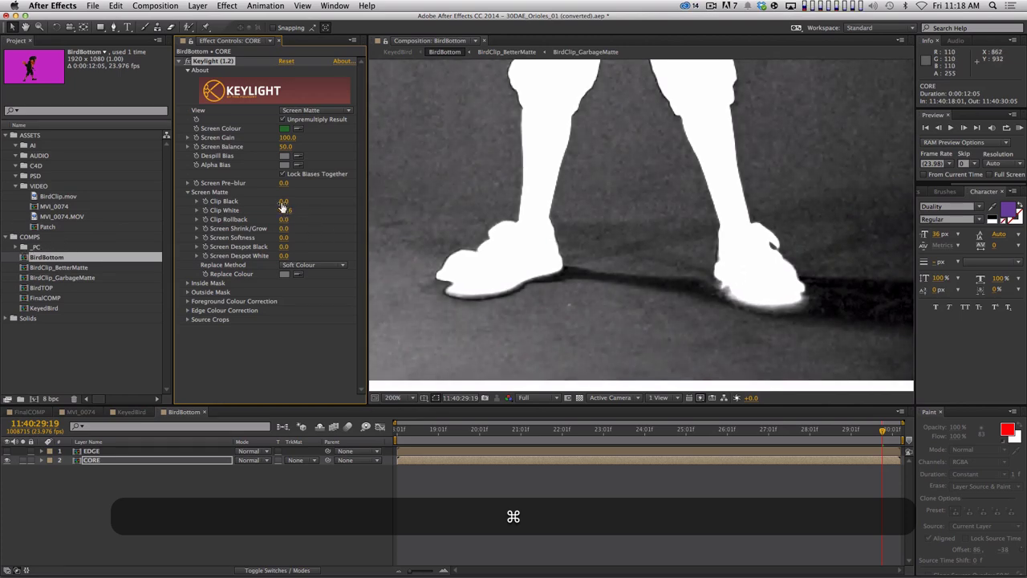
drag(283, 201, 388, 196)
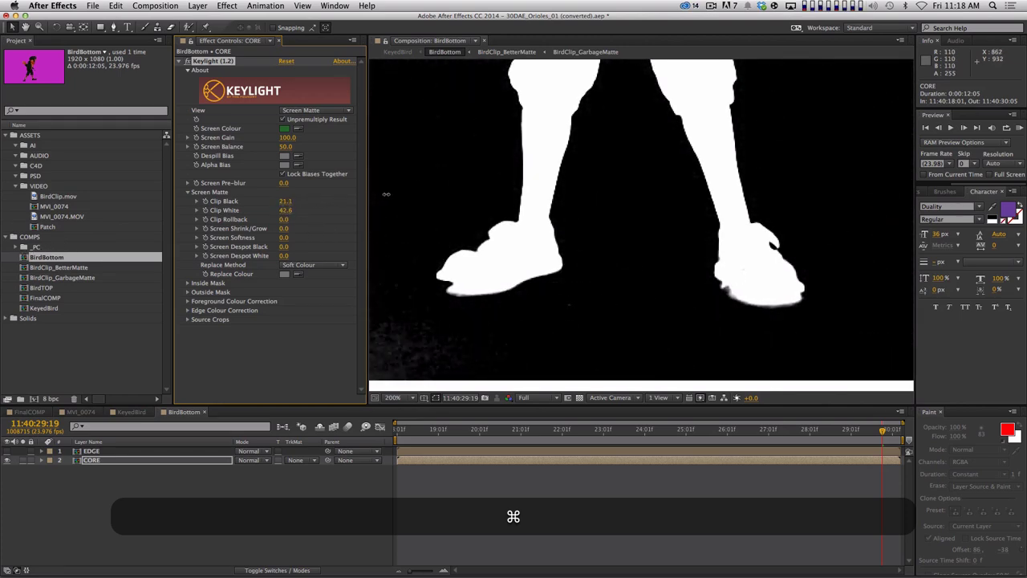
Preview CORE's matte around the feet, switch the Keylight view to Final Result, and preview the keyed shoes and socks
key(space)
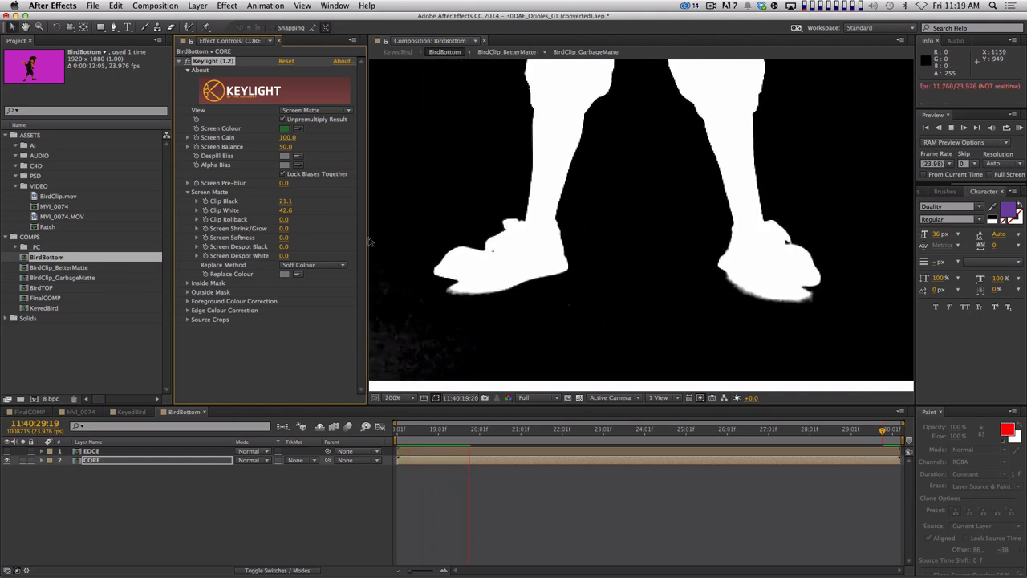
key(space)
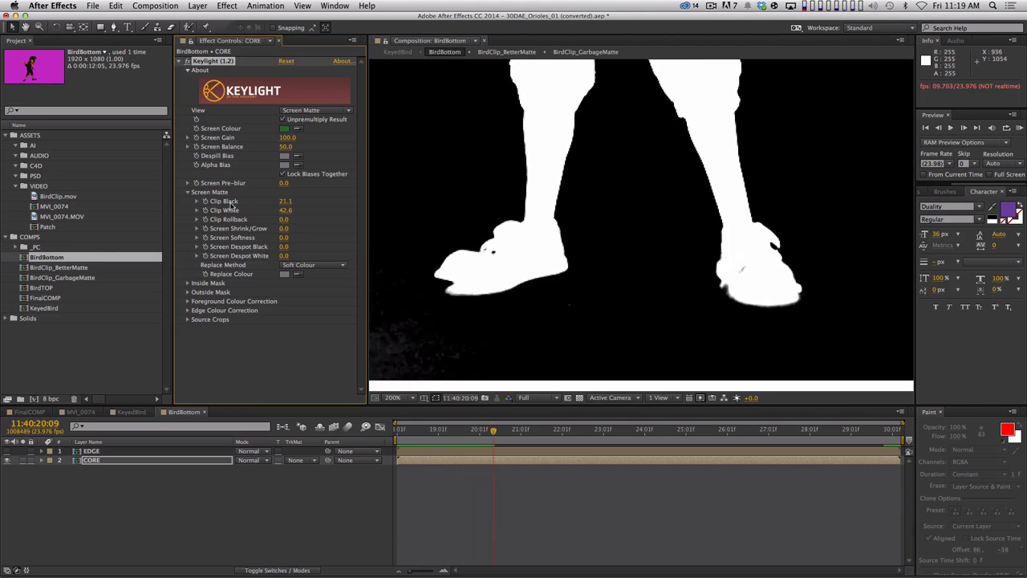
click(329, 110)
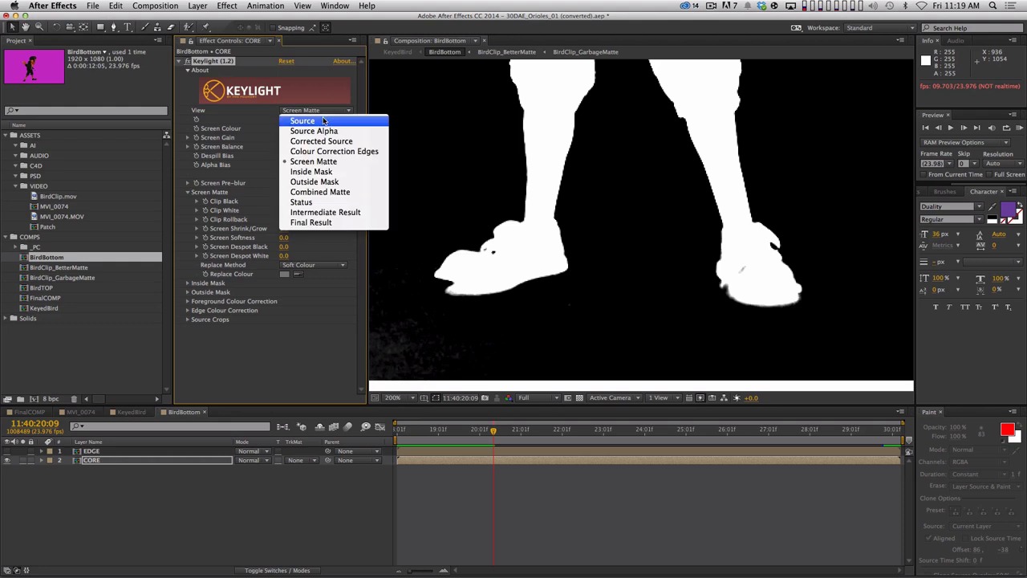
click(330, 221)
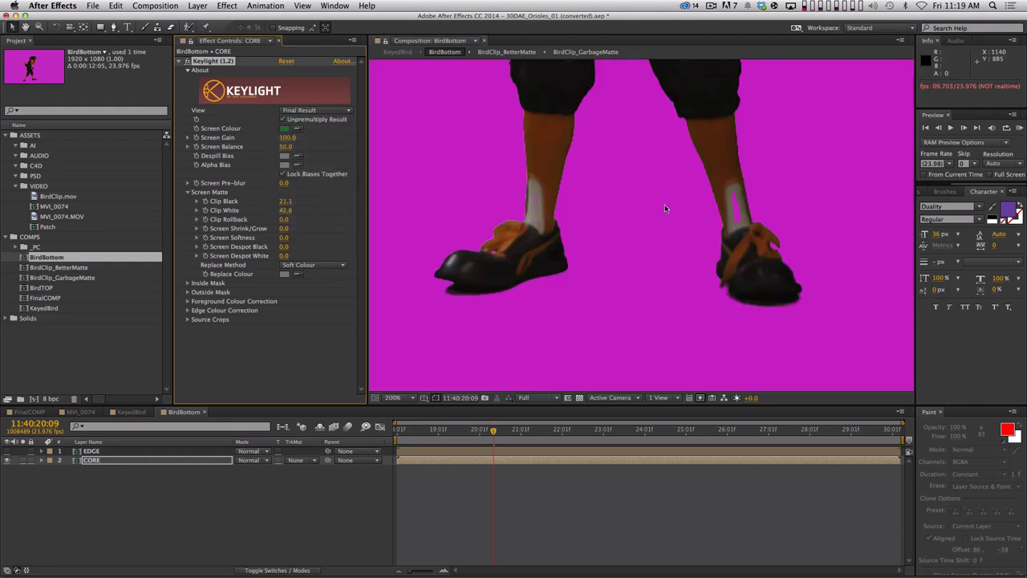
key(space)
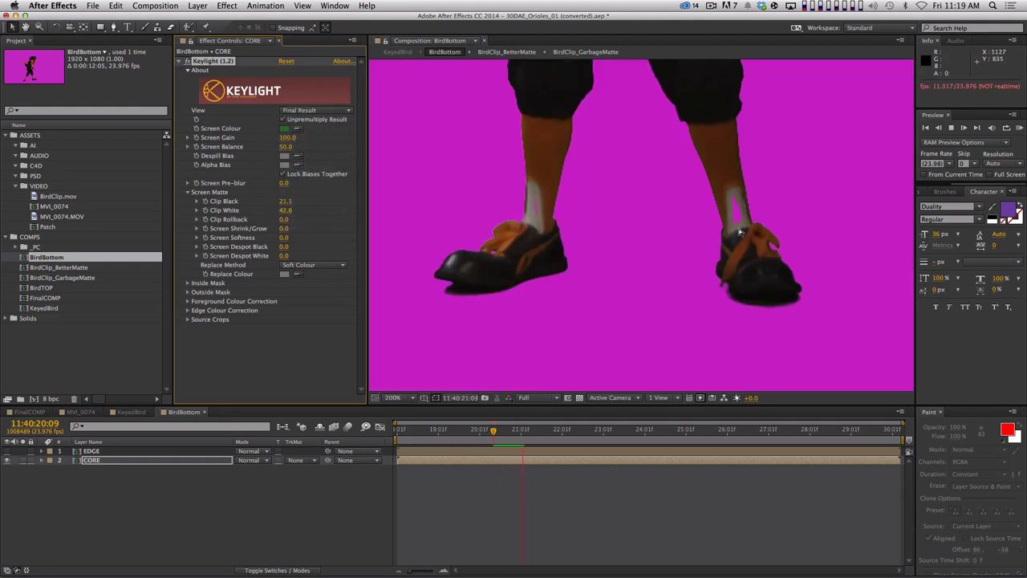
key(space)
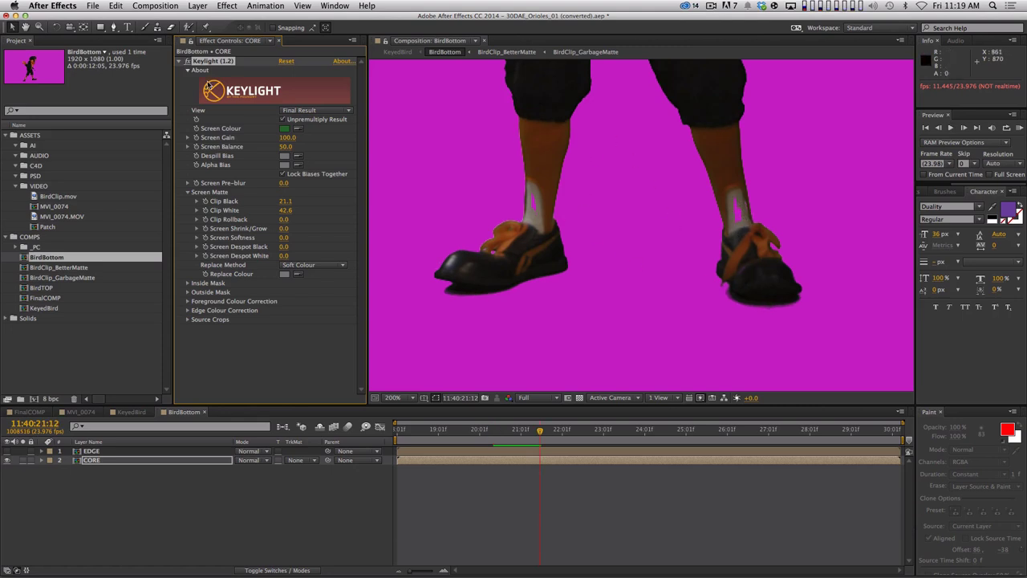
Compare CORE with Keylight off and on, and open BirdClip_BetterMatte to examine the socks and shoes in the source
click(188, 61)
click(188, 62)
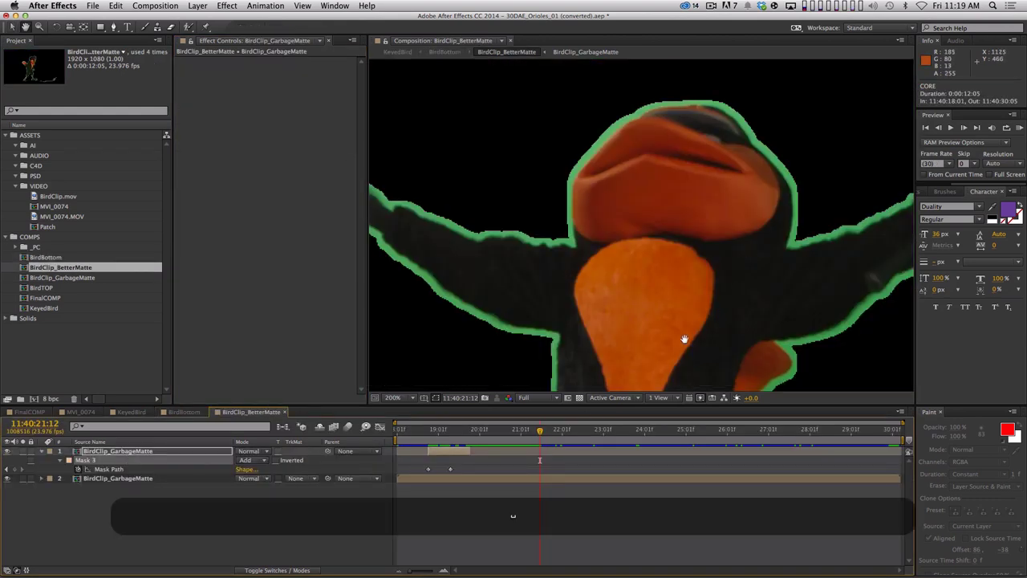
scroll(634, 244, down, 10)
scroll(634, 244, down, 5)
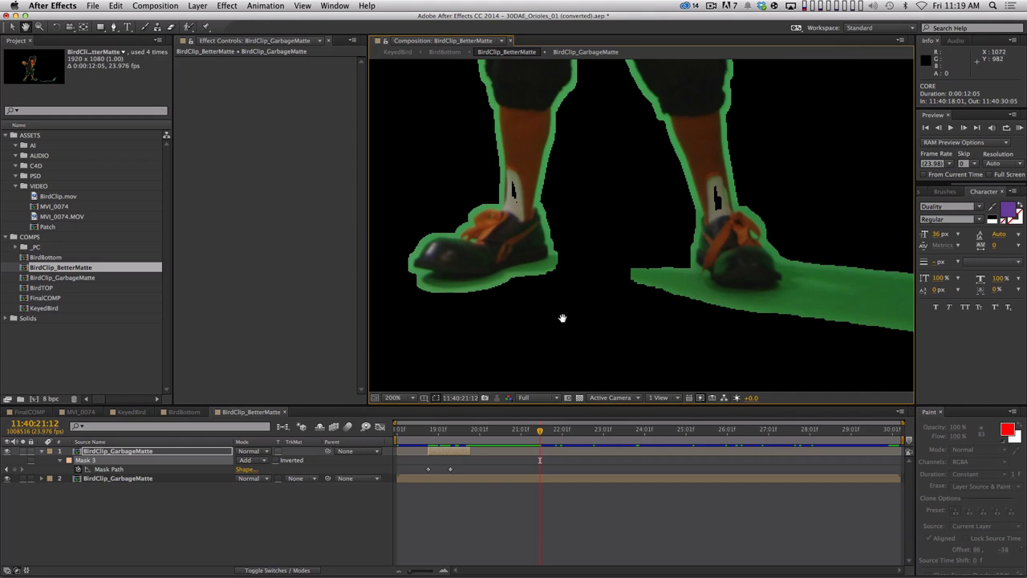
Set the Color Key's Color Tolerance to 65 on the lower BirdClip_GarbageMatte layer and close the BirdClip_BetterMatte composition
click(138, 479)
key(super)
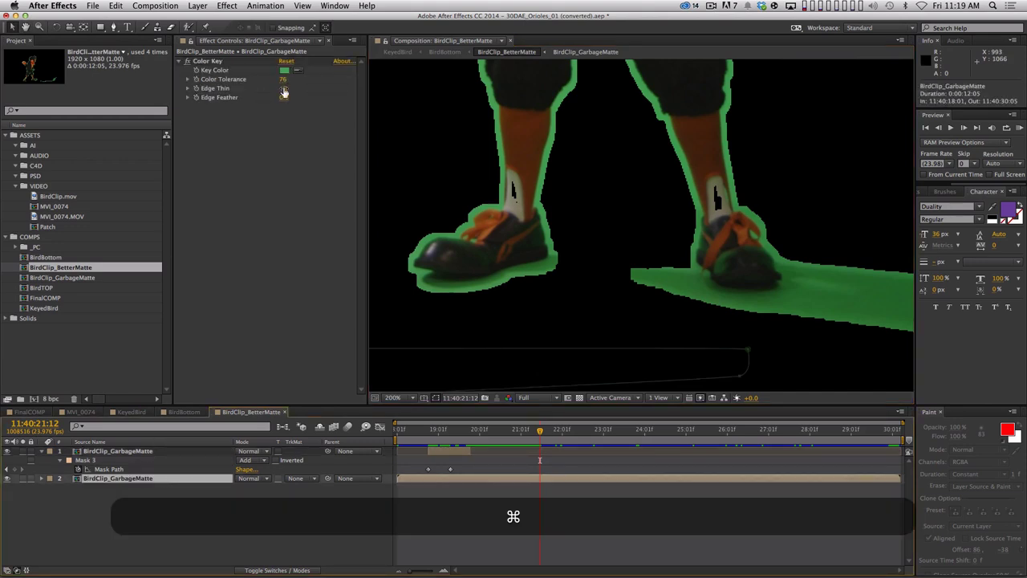
mouse_move(282, 81)
mouse_down()
mouse_move(247, 93)
mouse_move(286, 80)
mouse_up()
key(super+w)
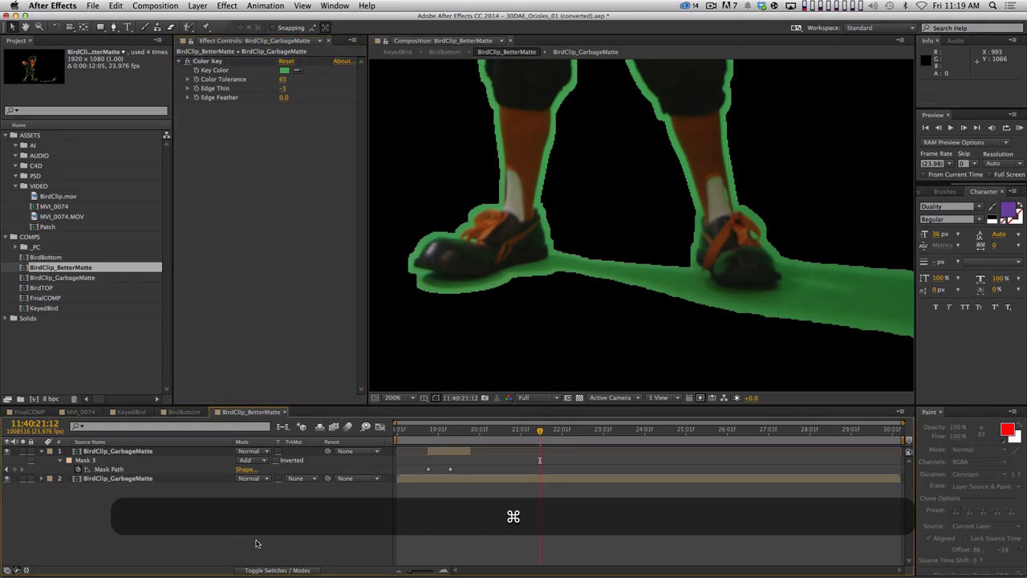
Go to 11:40:25:23 and examine the keyed mascot's body and legs in the KeyedBird composition
drag(534, 431, 723, 430)
click(131, 412)
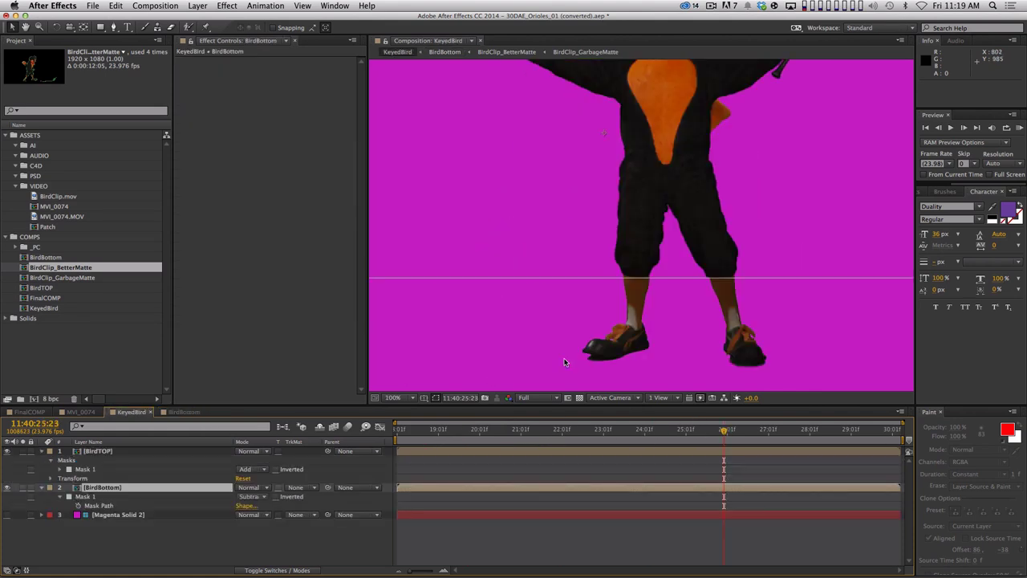
scroll(562, 353, up, 3)
key(space)
drag(713, 120, 736, 74)
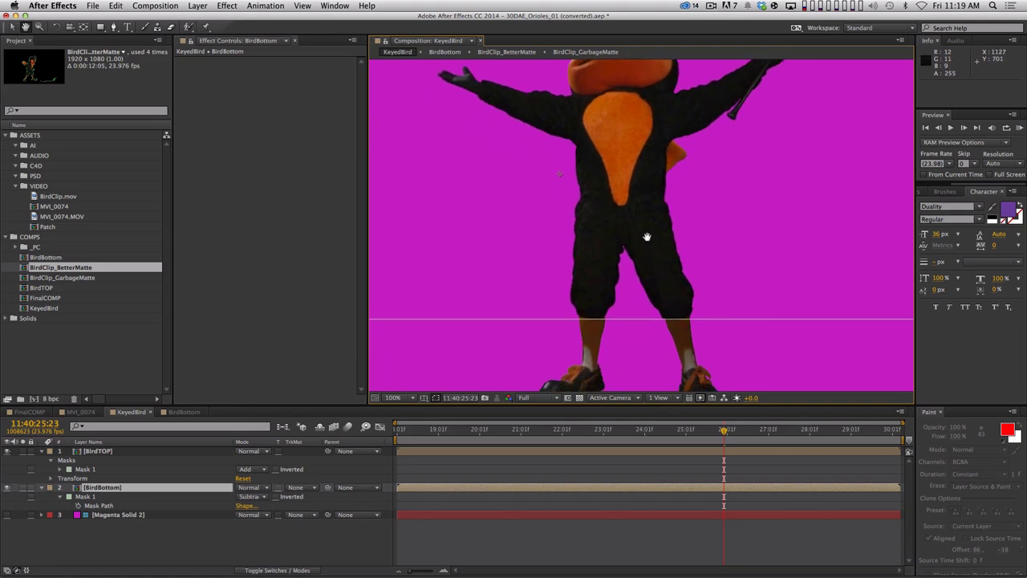
drag(666, 259, 649, 158)
In BirdBottom, set Screen Shrink/Grow to -1 in the CORE layer's Keylight
click(193, 410)
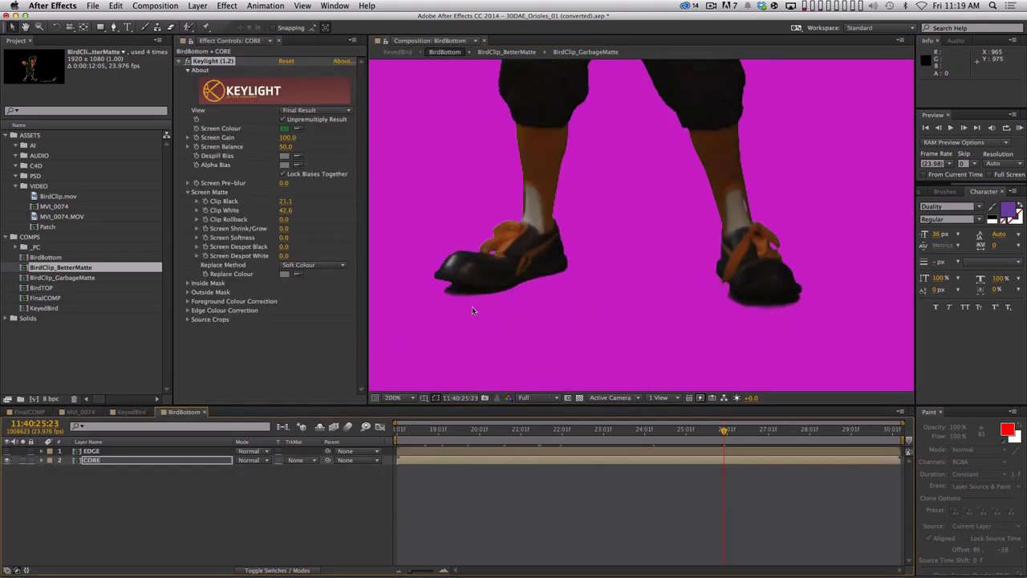
click(113, 461)
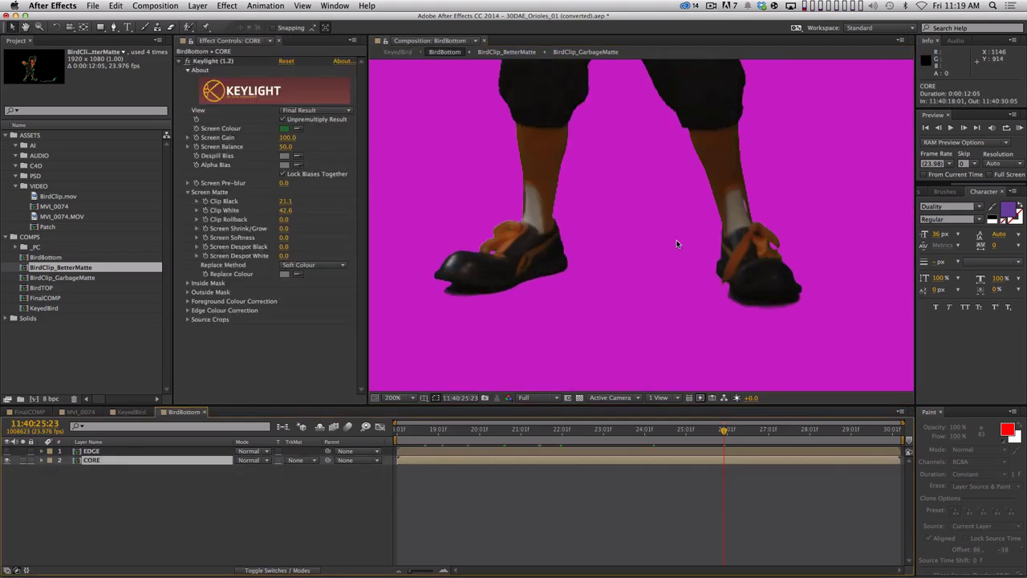
click(284, 230)
text(-1)
key(Return)
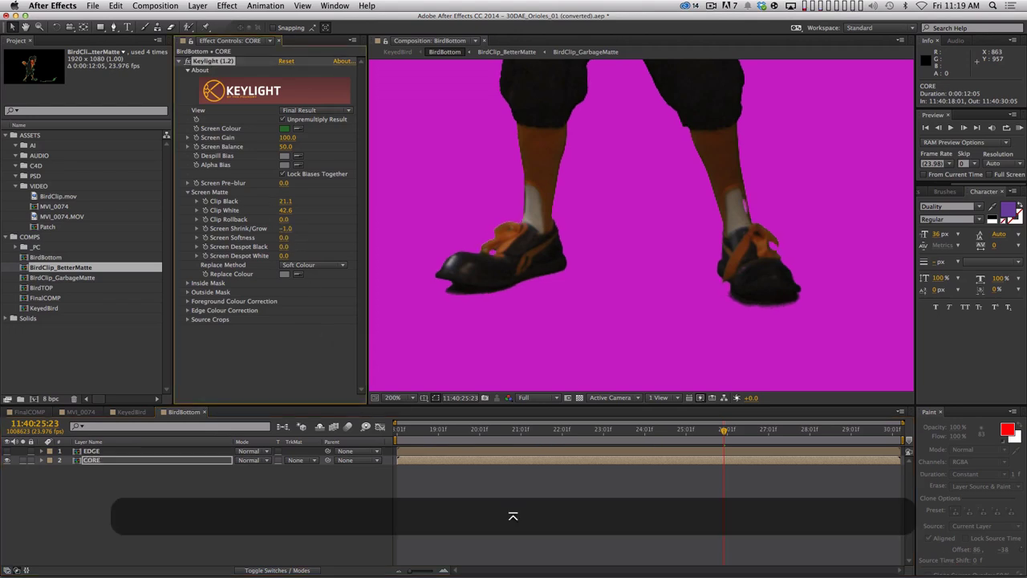
click(536, 520)
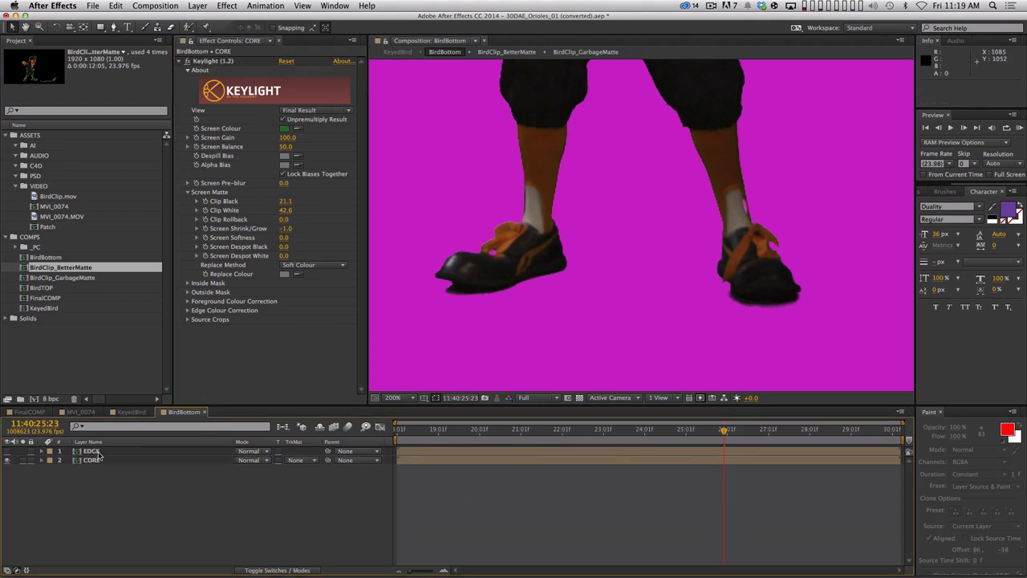
Make the EDGE layer visible and sample the green ground shadow between the feet as its Keylight Screen Colour
drag(92, 452, 119, 297)
click(187, 61)
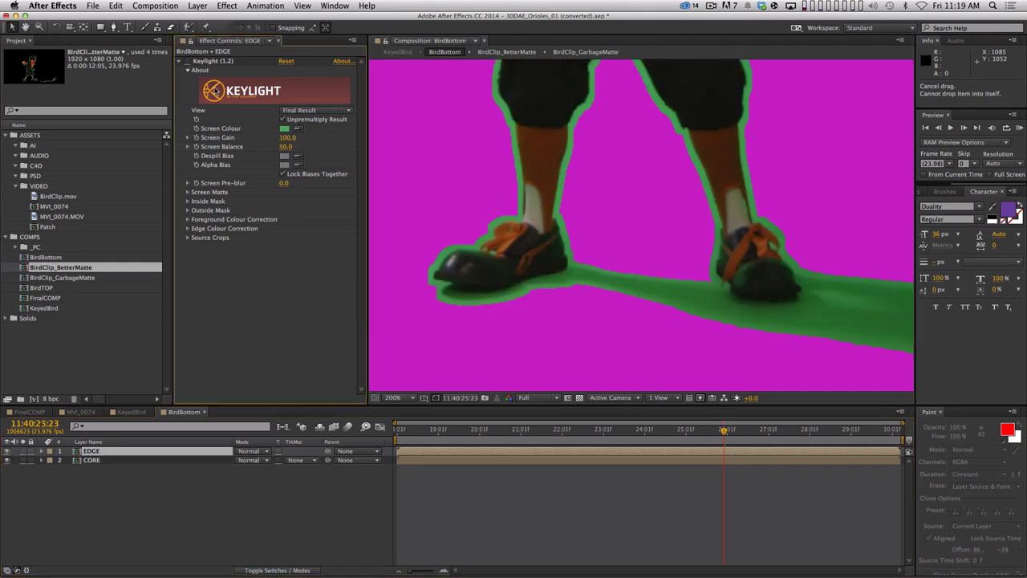
click(300, 128)
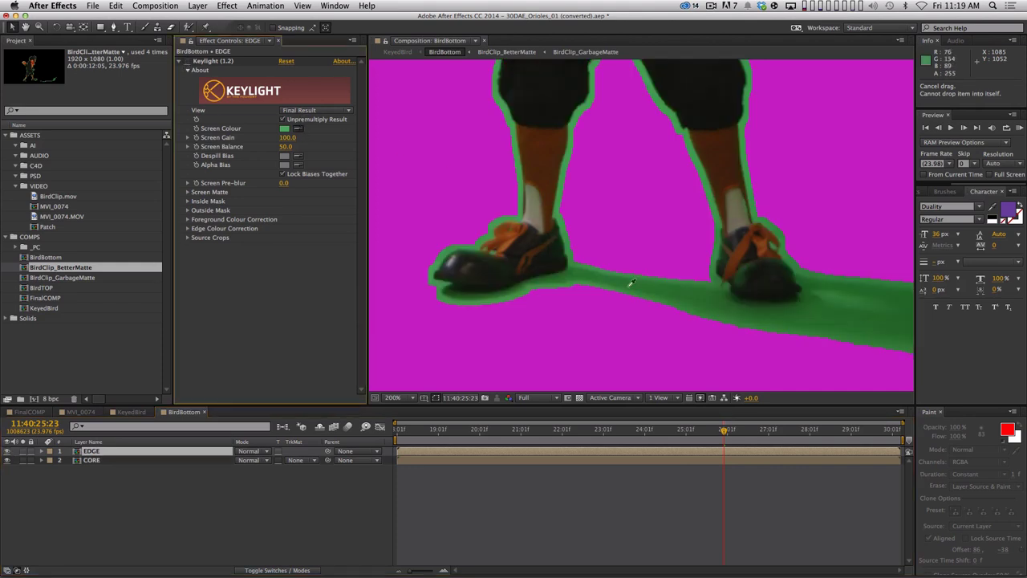
click(676, 289)
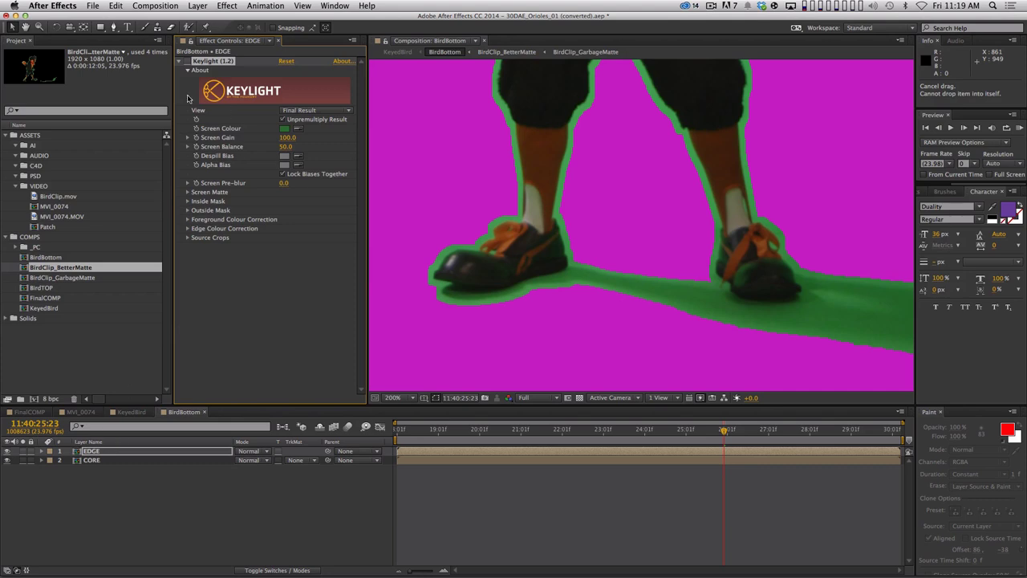
click(189, 62)
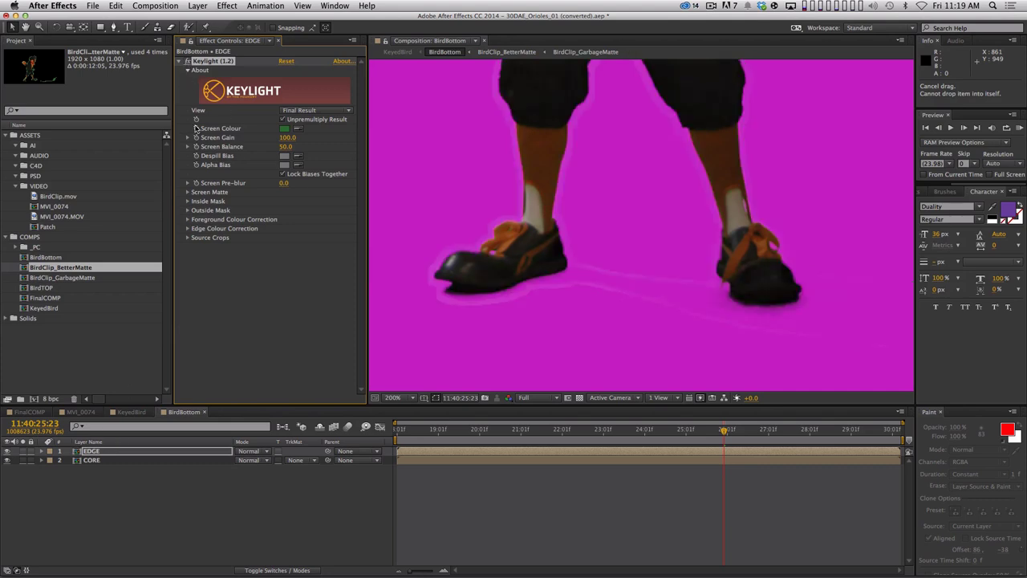
Reset Keylight on EDGE and resample its Screen Colour from the green shadow between the feet
click(286, 62)
click(298, 129)
click(642, 300)
Show EDGE's Screen Matte, raise the viewer exposure to +1.5, and set Clip Black to 12
click(313, 114)
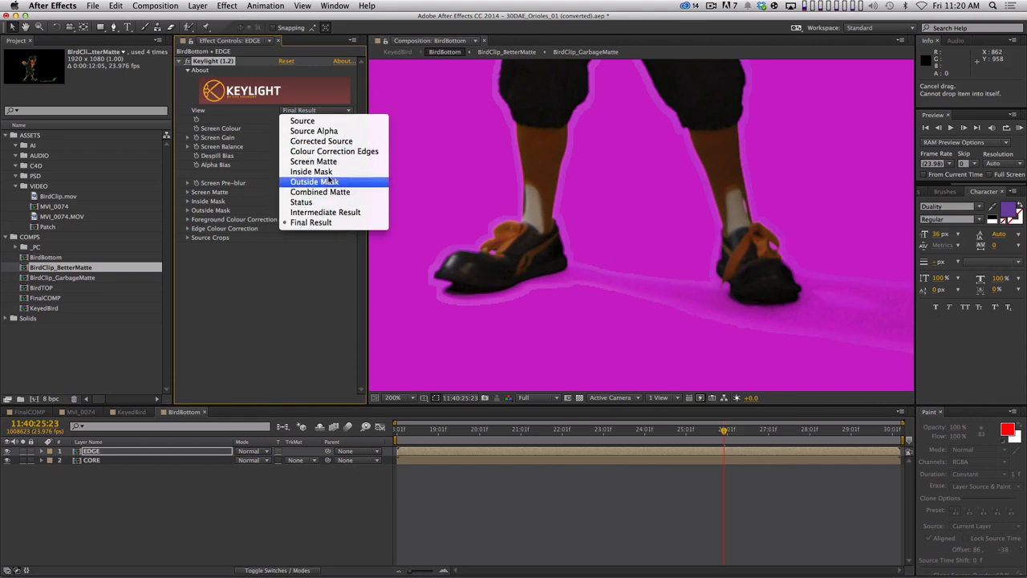
click(327, 165)
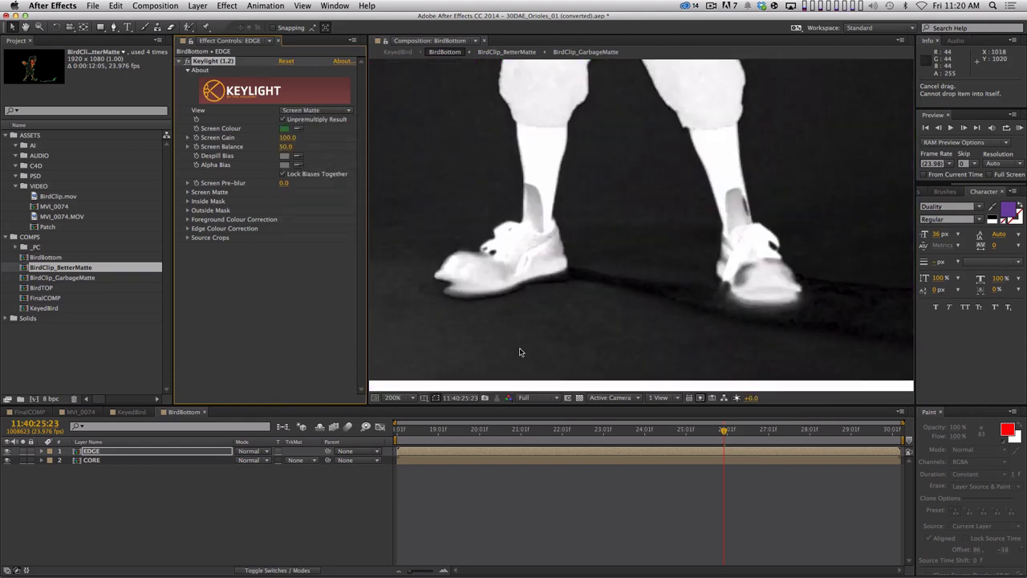
click(187, 192)
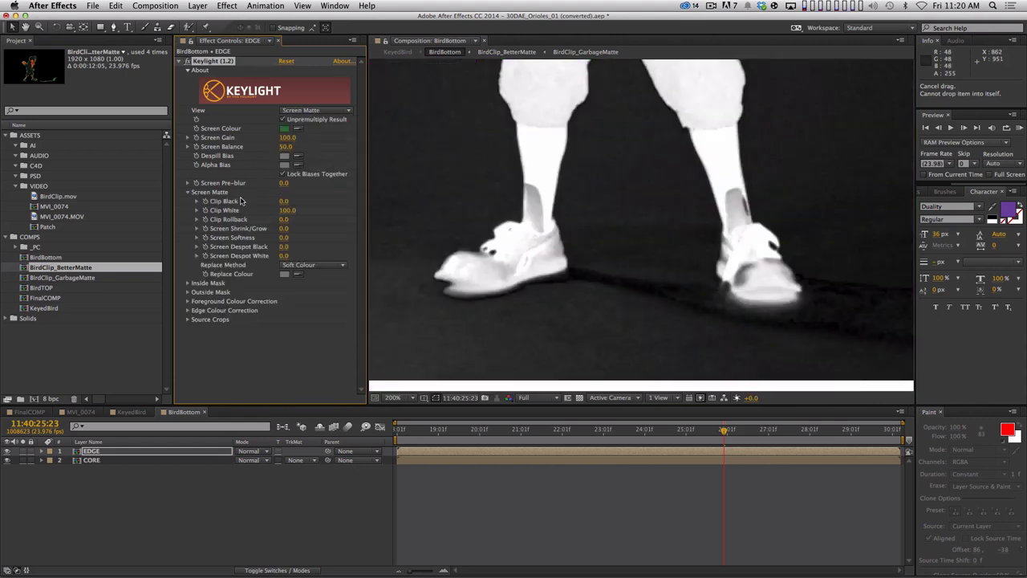
click(285, 200)
key(Up)
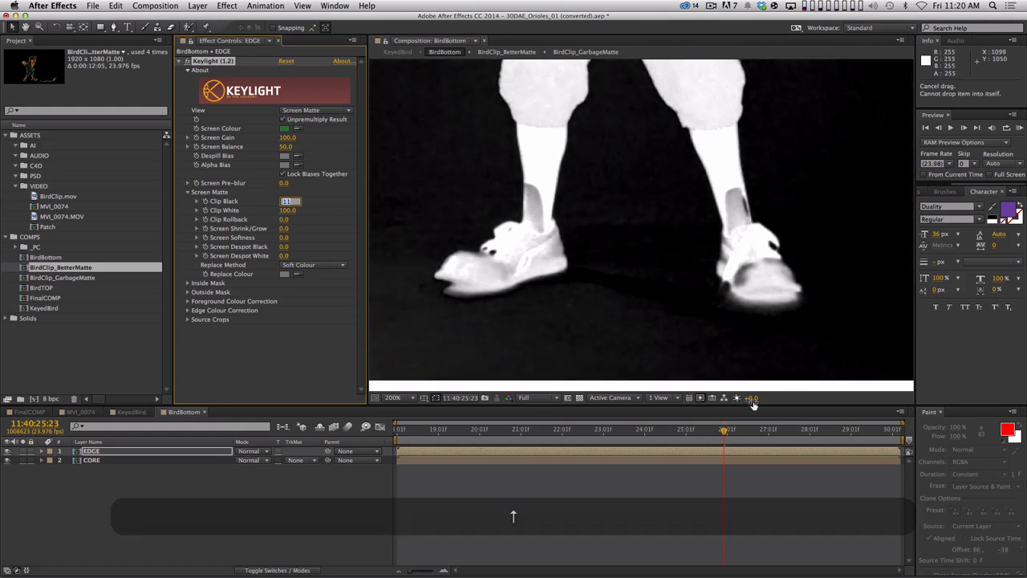
drag(751, 399, 778, 399)
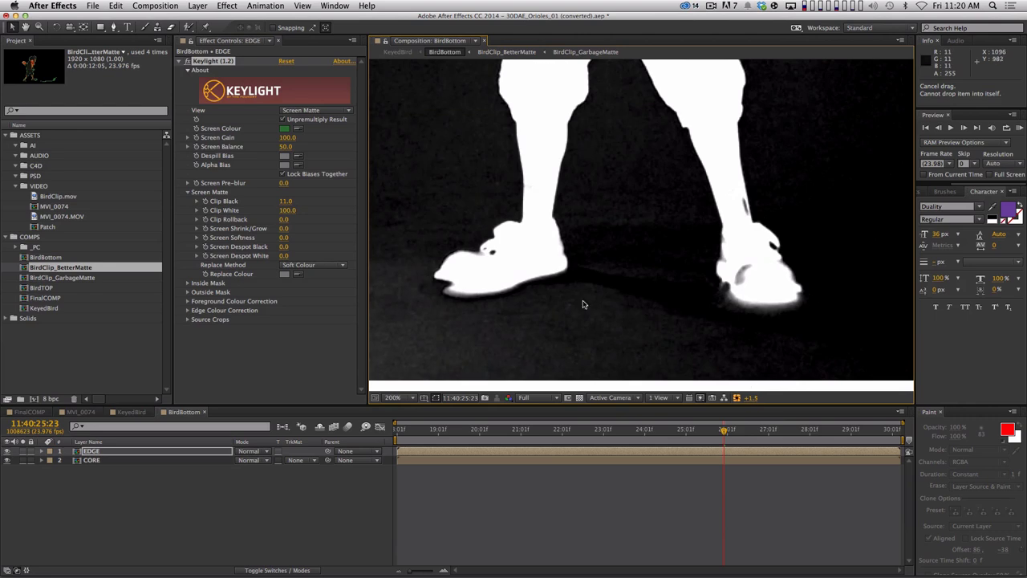
click(287, 201)
key(Up)
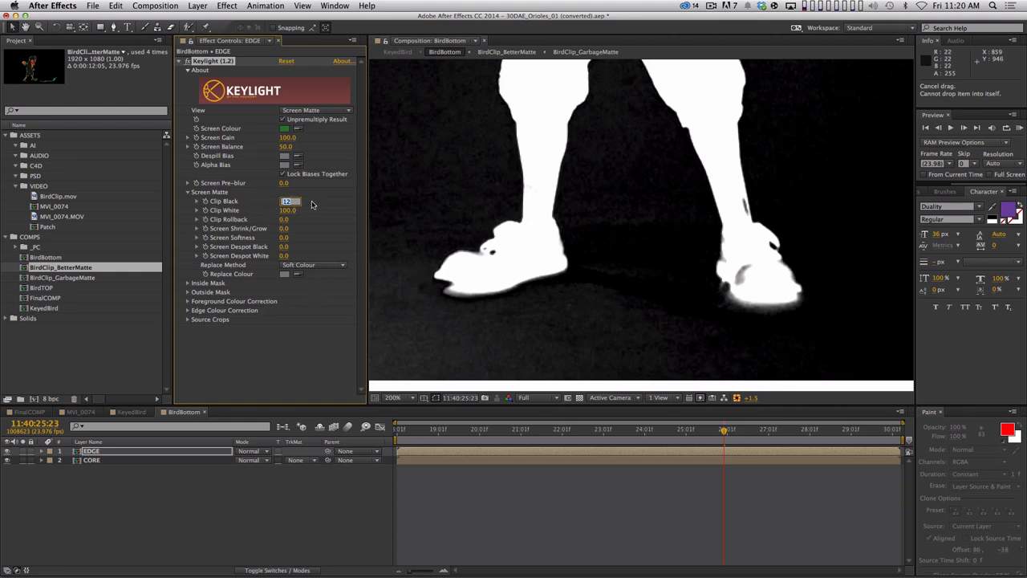
click(316, 205)
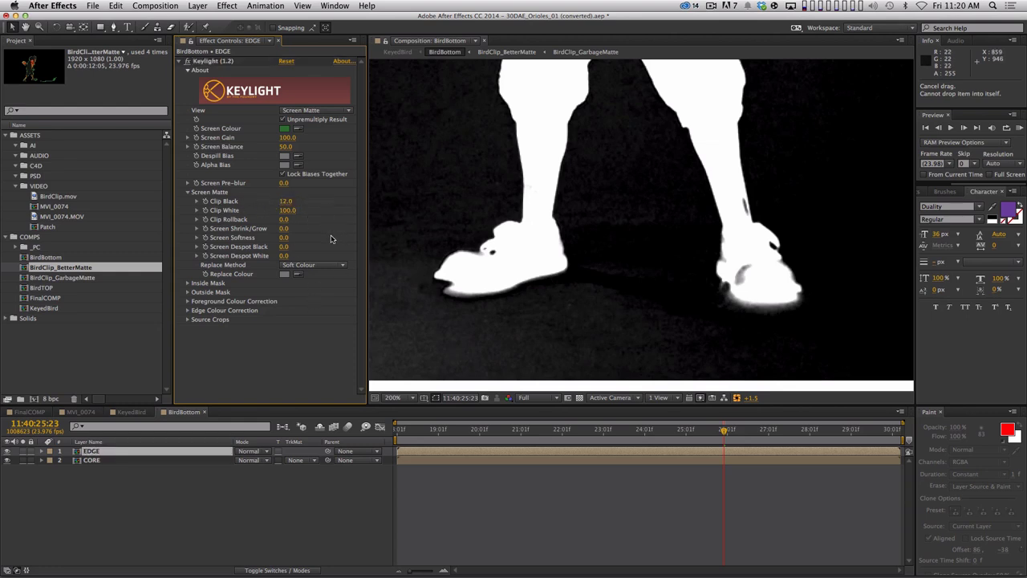
Try EDGE's Screen Balance at 100 and at 0 while checking the foot matte, and undo the changes
key(space)
drag(427, 221, 470, 230)
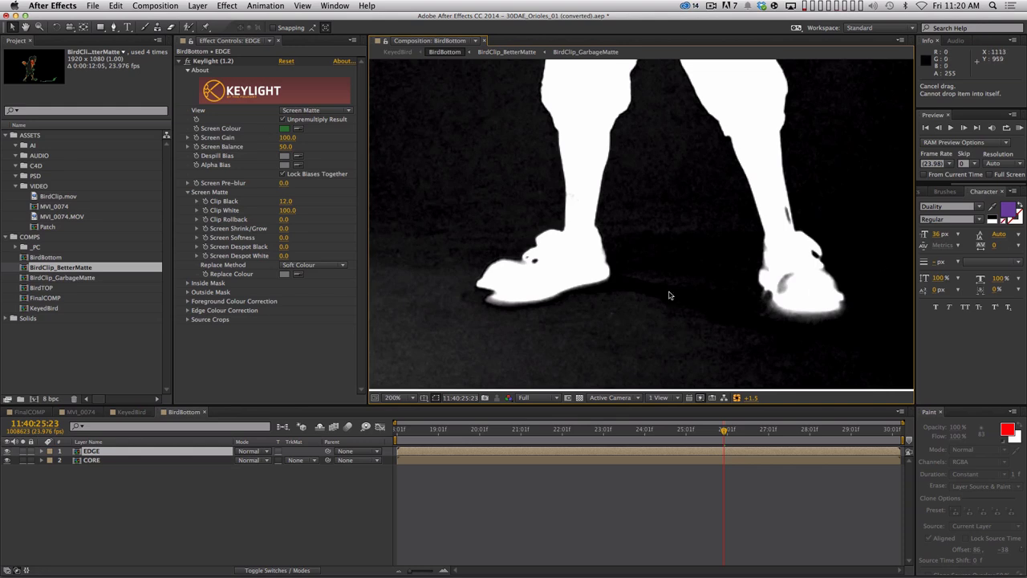
click(286, 147)
click(321, 151)
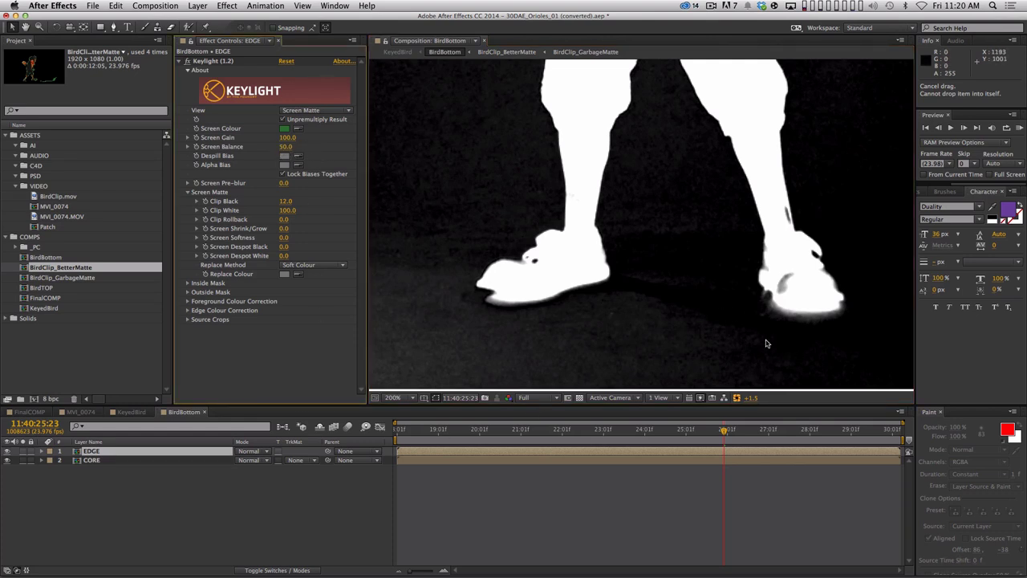
drag(758, 339, 709, 311)
key(super)
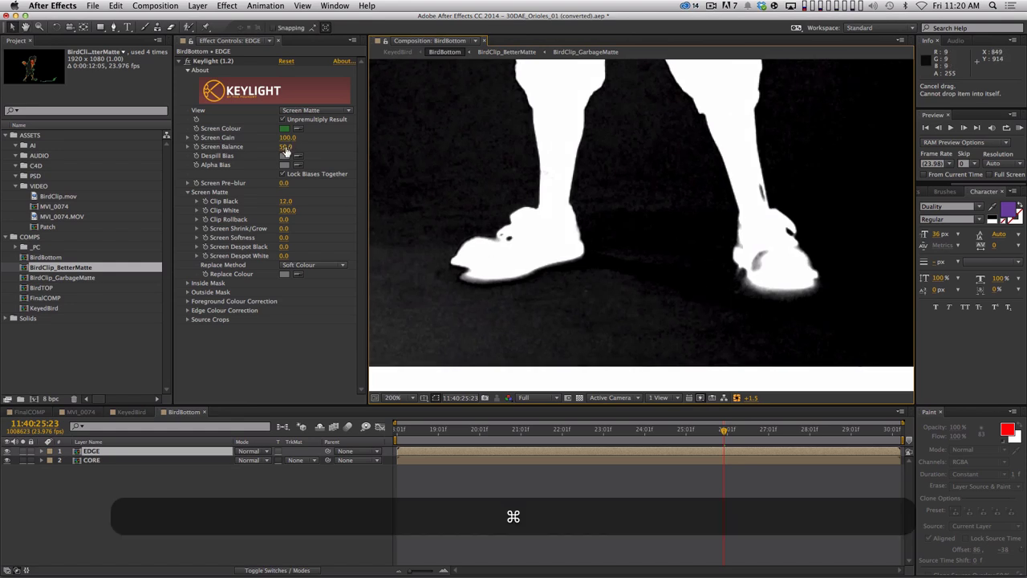
drag(287, 151, 174, 161)
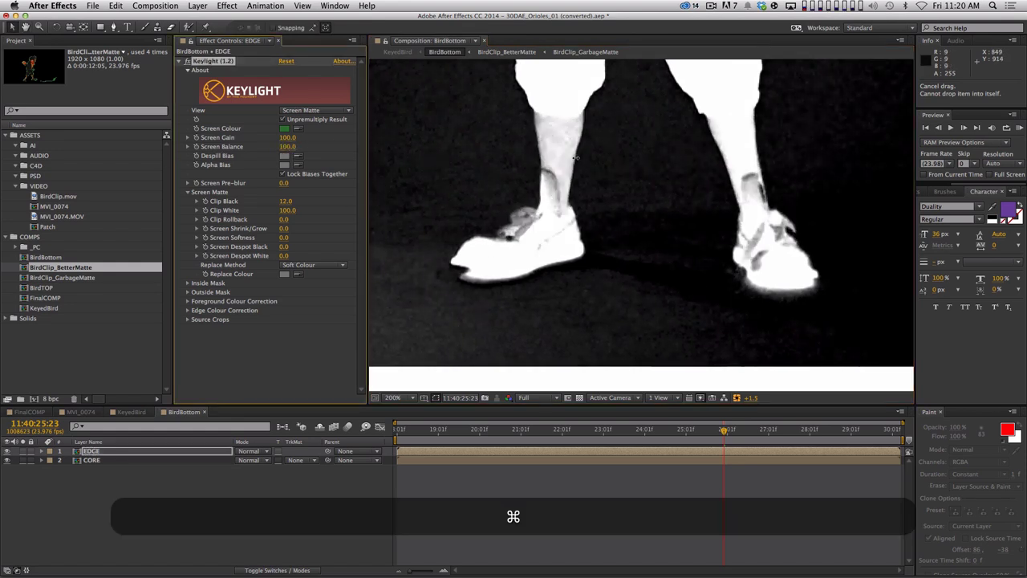
drag(80, 197, 32, 216)
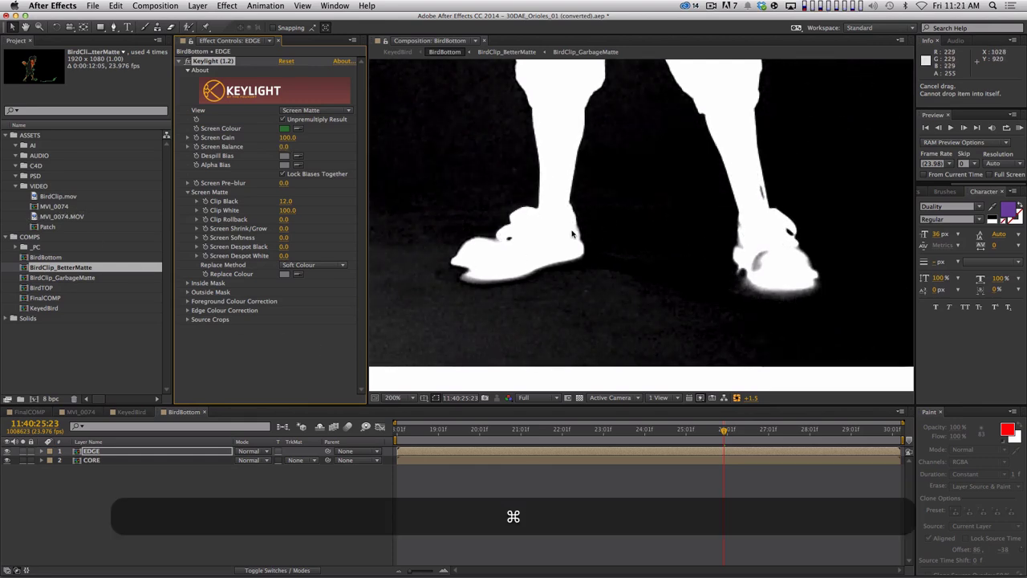
key(super+z)
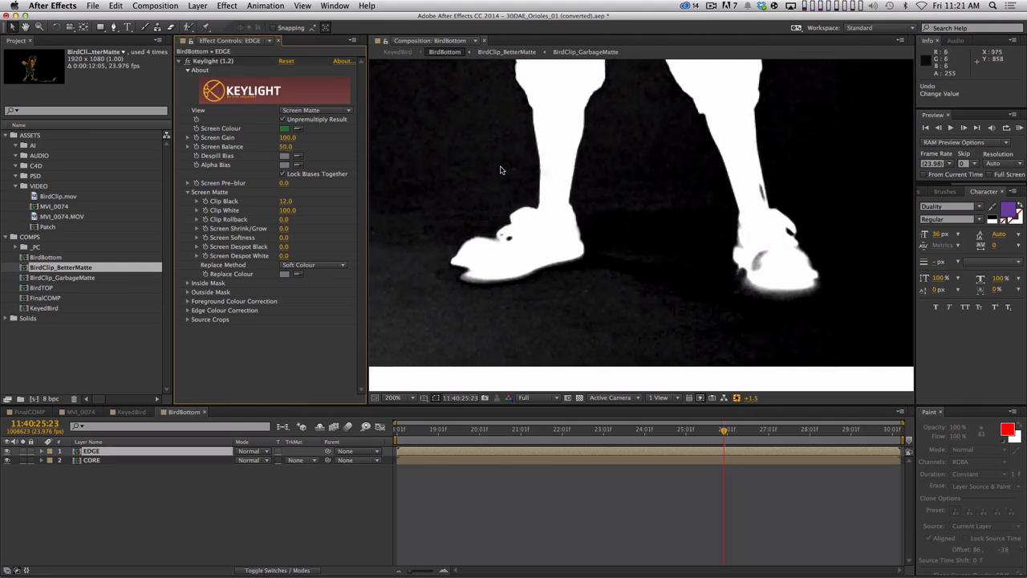
drag(286, 148, 233, 147)
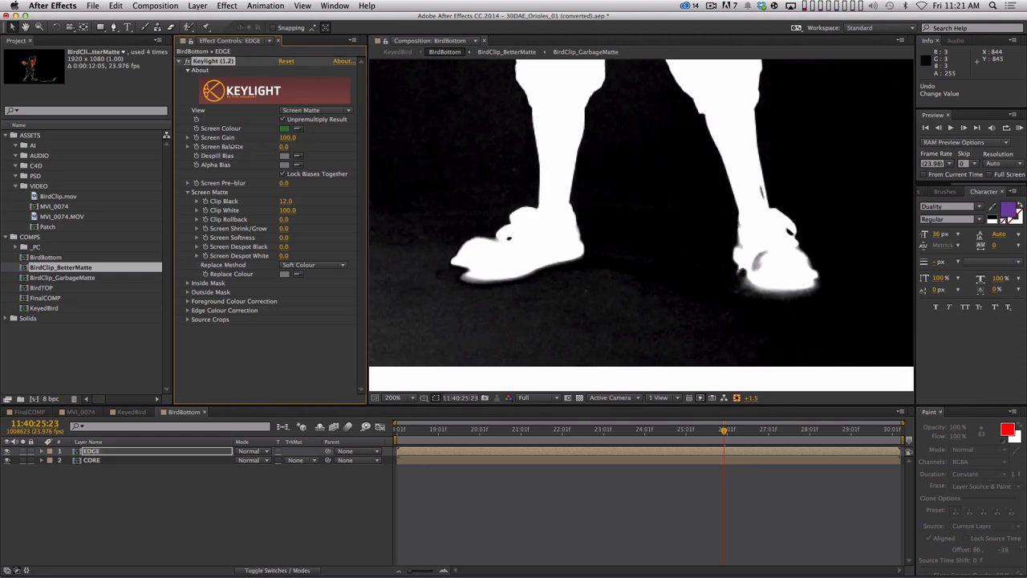
key(super+z)
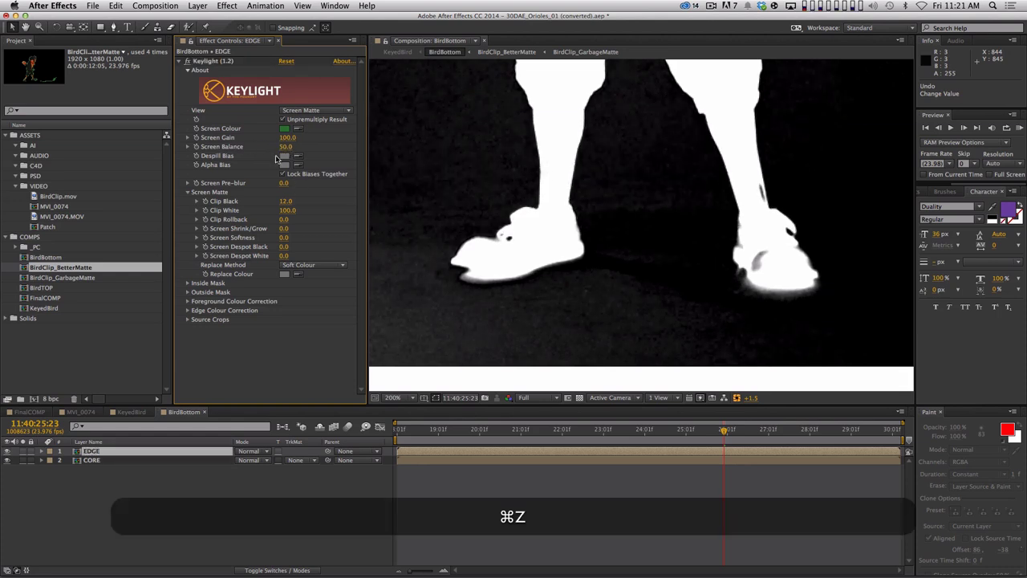
Reset the viewer exposure to +0.0 and set EDGE's Clip Black to 15
click(289, 201)
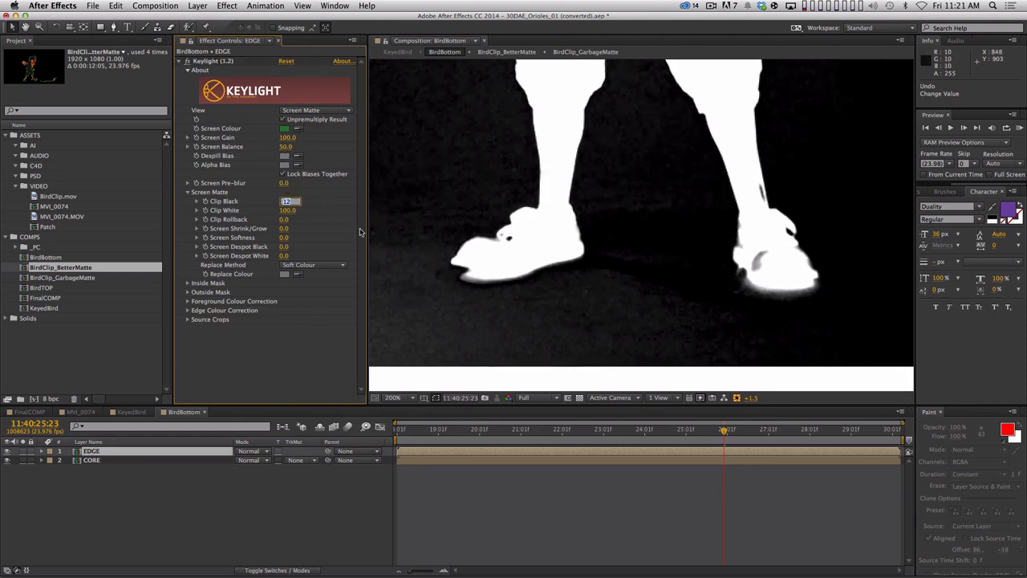
click(736, 397)
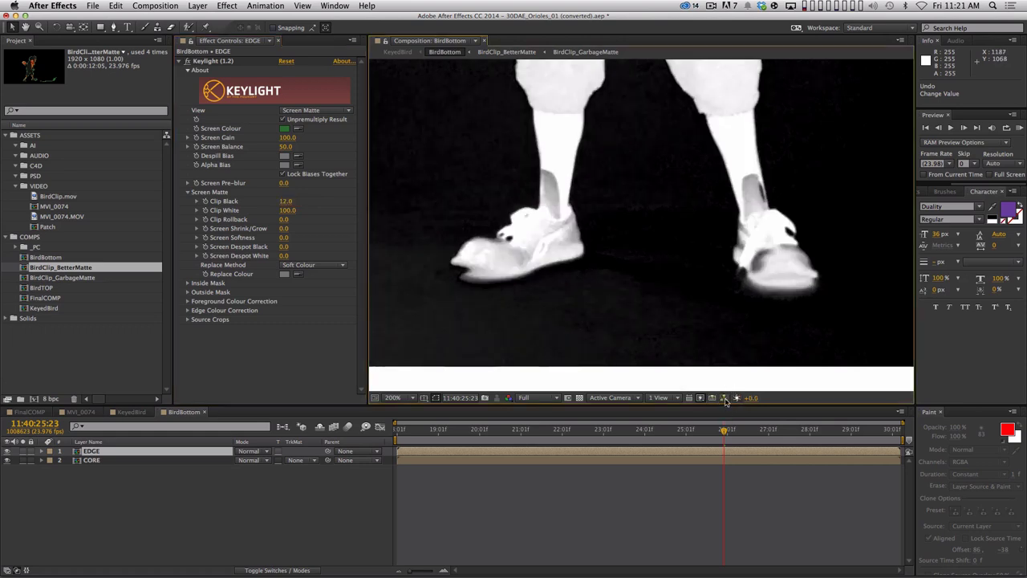
click(287, 201)
key(Up)
key(Up)
key(Up)
key(Up)
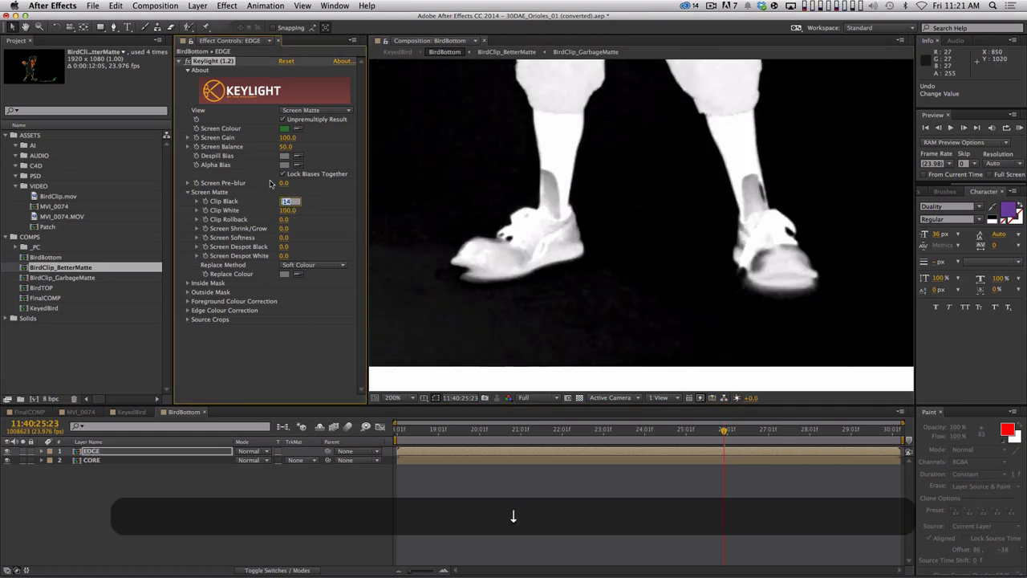
click(327, 497)
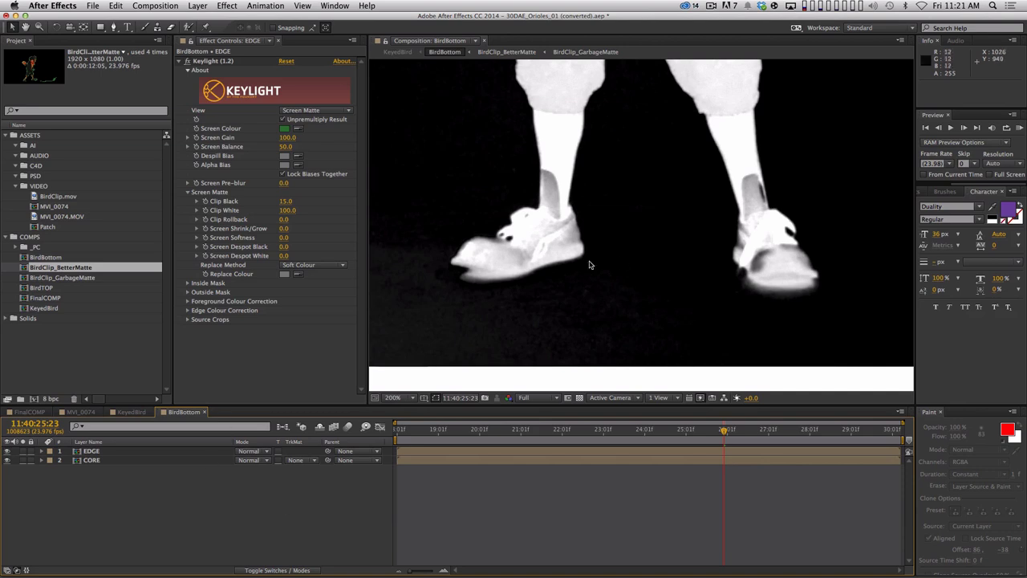
Check EDGE's matte around the legs and switch its Keylight view to Final Result
drag(591, 266, 593, 318)
drag(545, 112, 548, 204)
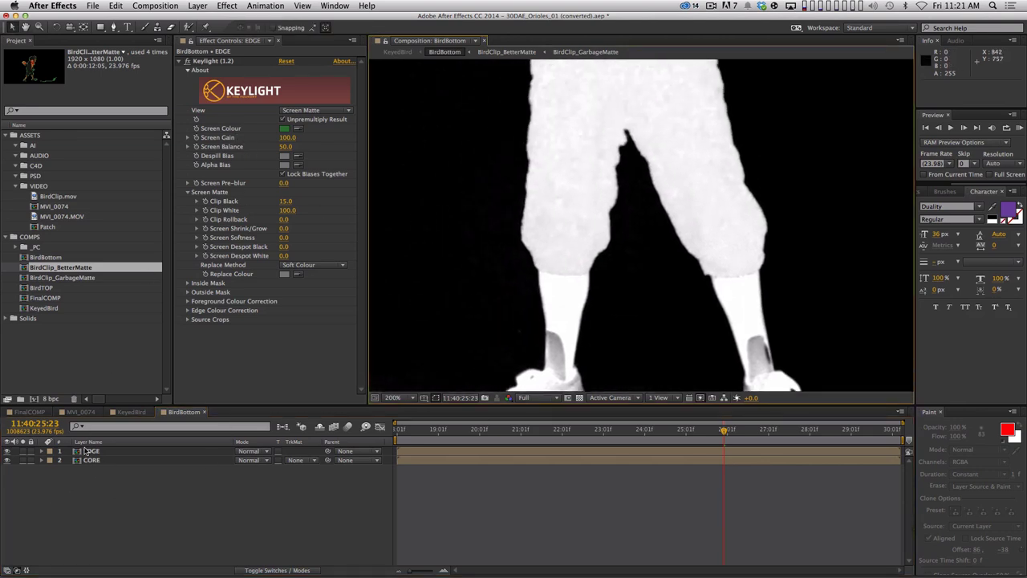
click(315, 110)
click(321, 223)
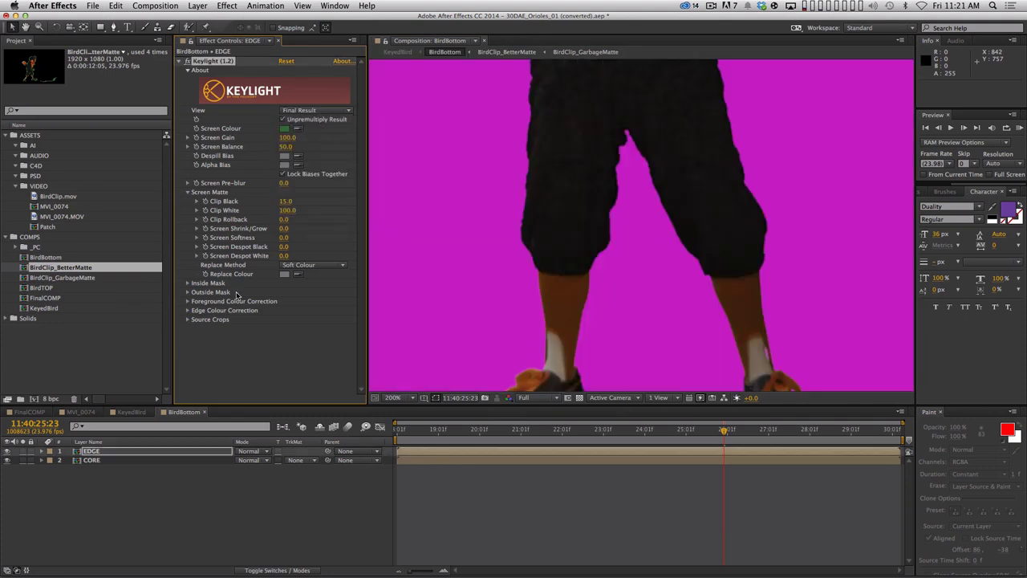
drag(694, 314, 647, 177)
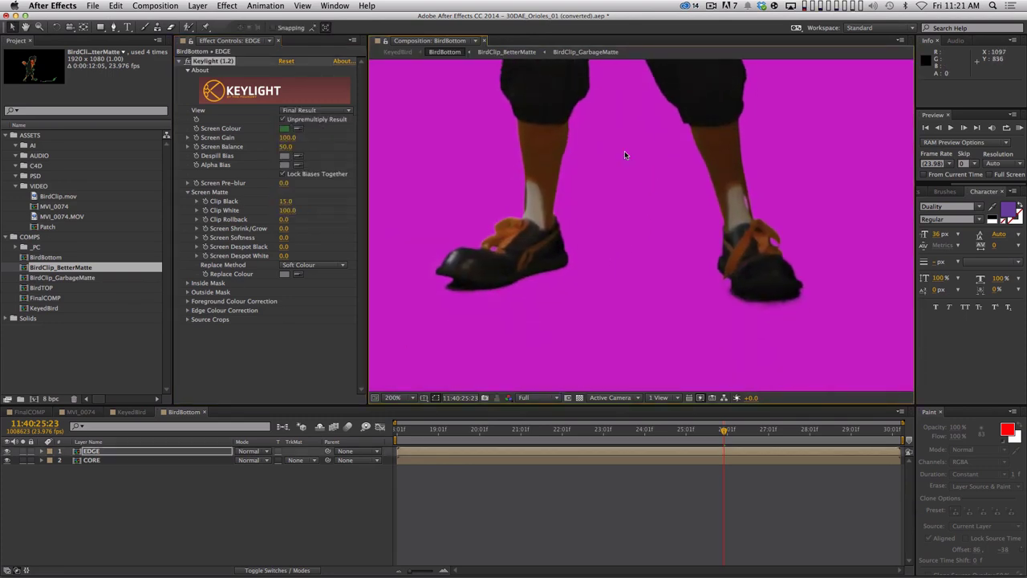
Preview the whole keyed mascot in BirdBottom from 11:40:25:23 to 11:40:27:00
scroll(625, 150, down, 2)
scroll(624, 151, down, 2)
key(space)
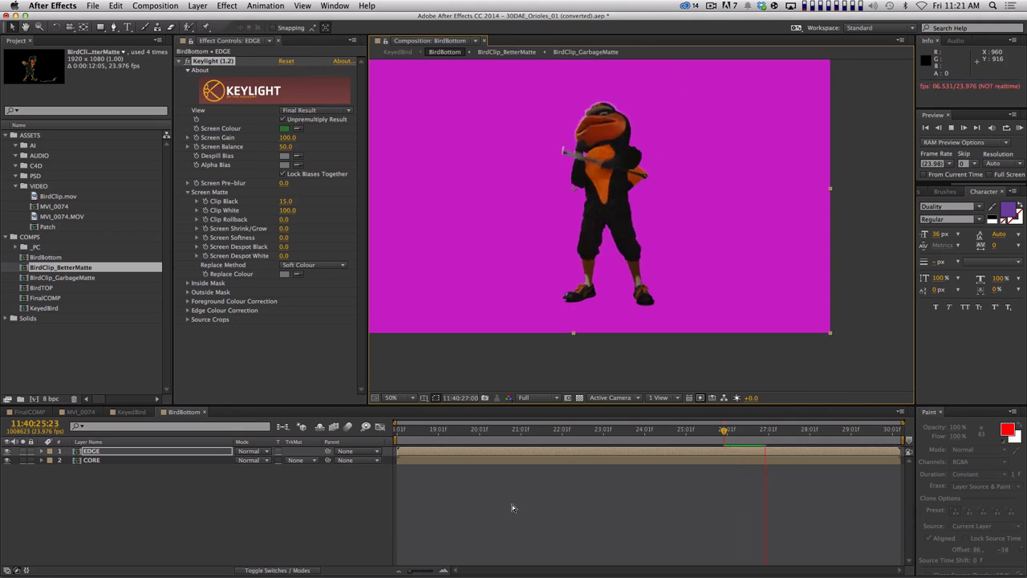
key(space)
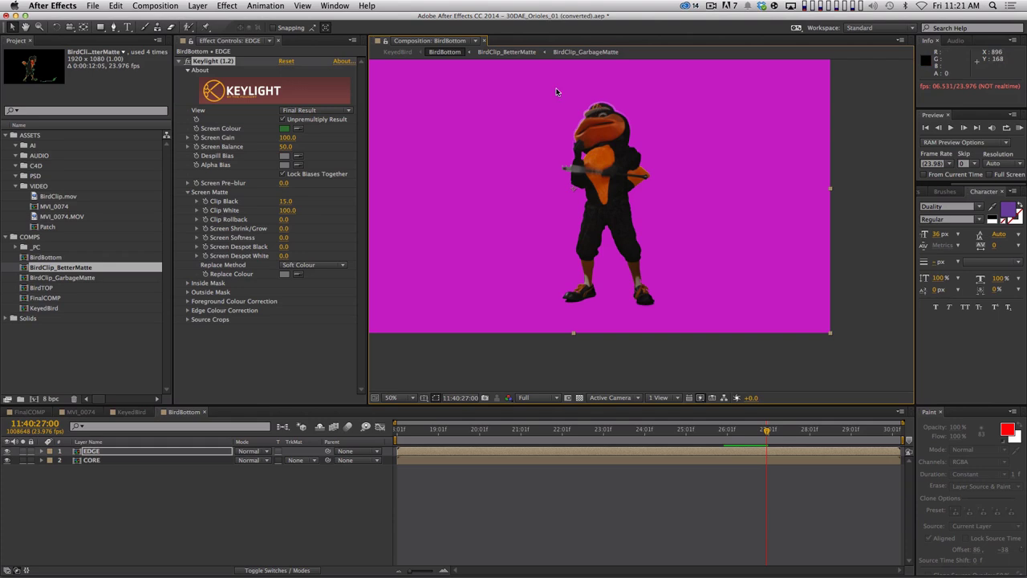
Inspect the mascot's legs and feet up close in BirdBottom, checking both the colour result and the alpha channel
scroll(555, 91, up, 2)
key(space)
drag(575, 230, 598, 289)
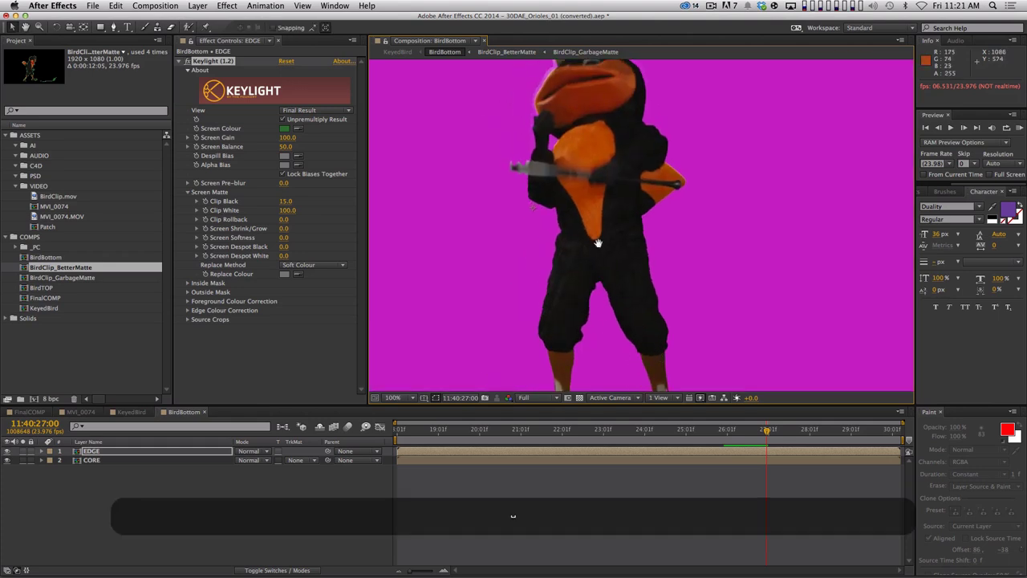
key(space)
drag(598, 243, 604, 330)
scroll(599, 111, down, 6)
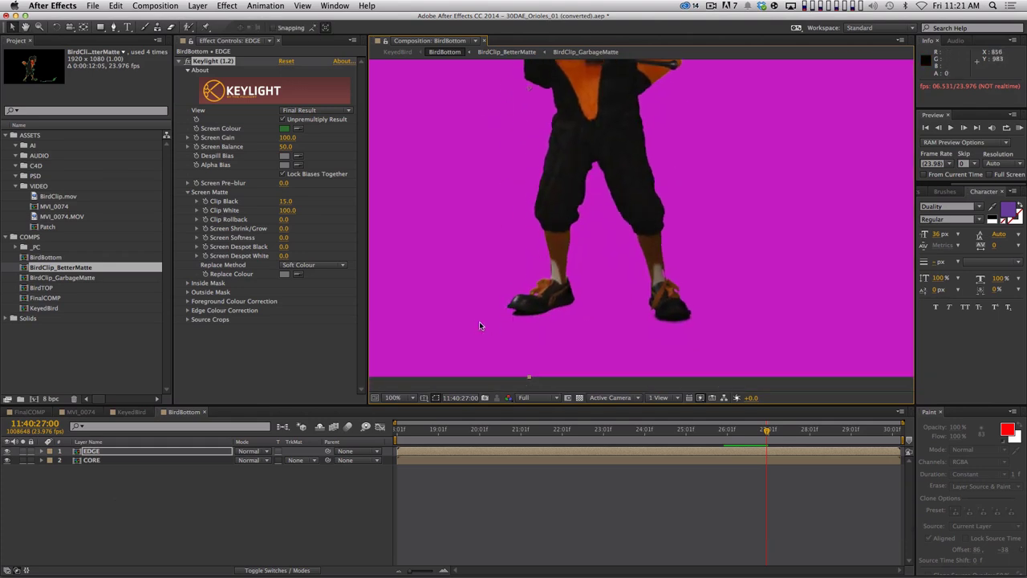
key(space)
drag(757, 320, 706, 306)
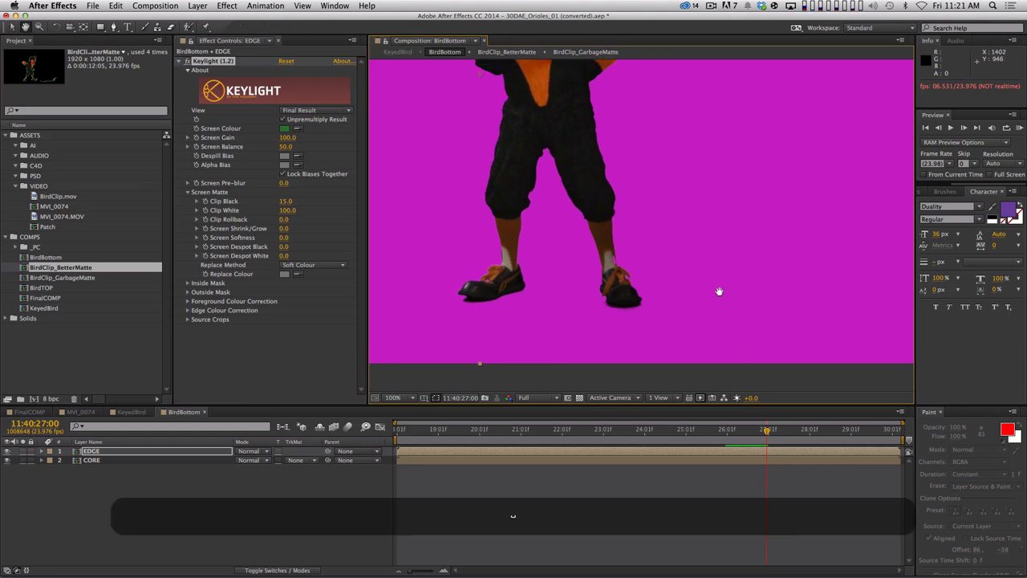
key(alt)
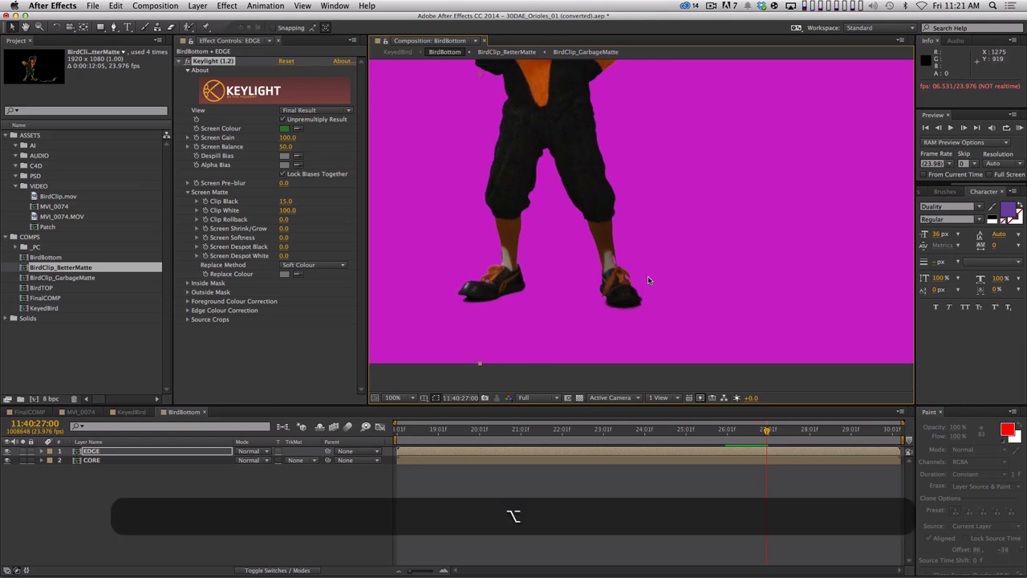
key(alt+4)
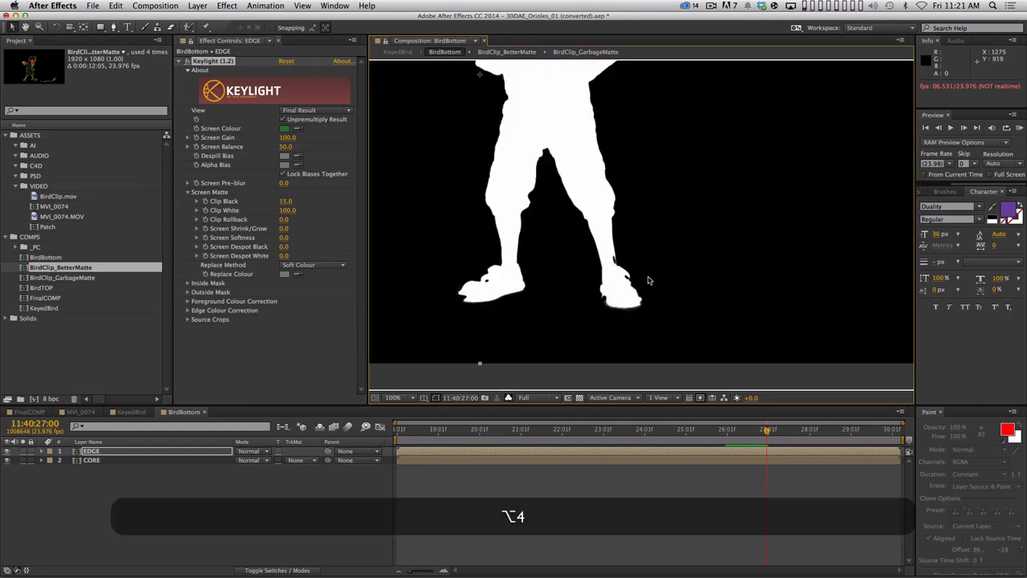
key(alt+4)
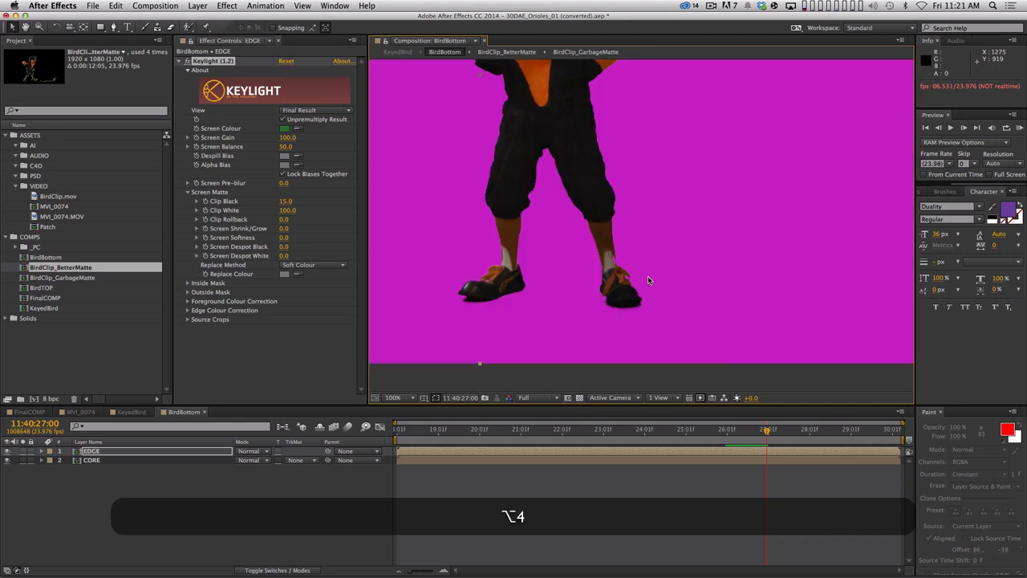
Open the KeyedBird composition and play a RAM preview of the combined top and bottom keys
click(128, 413)
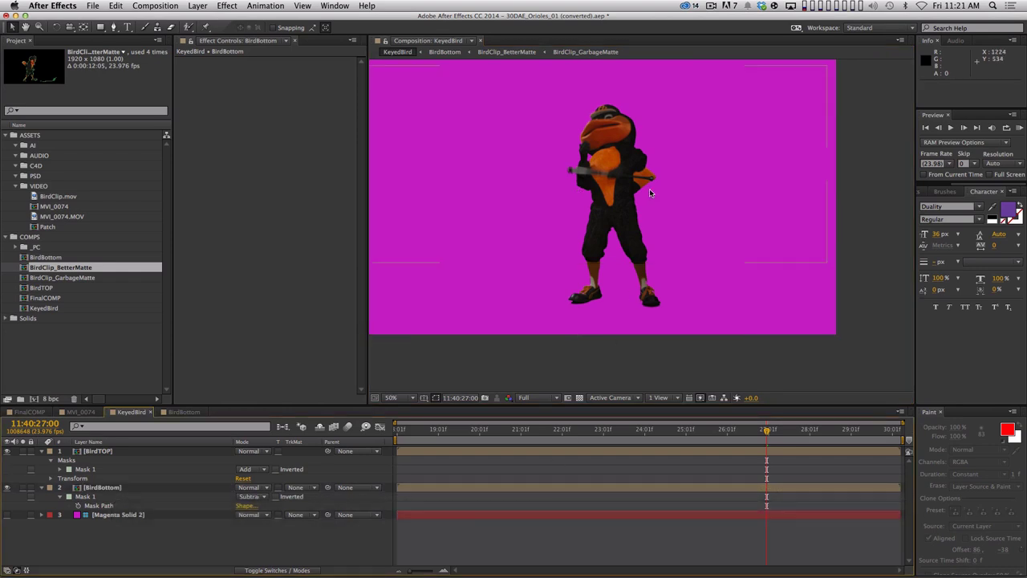
key(KP_0)
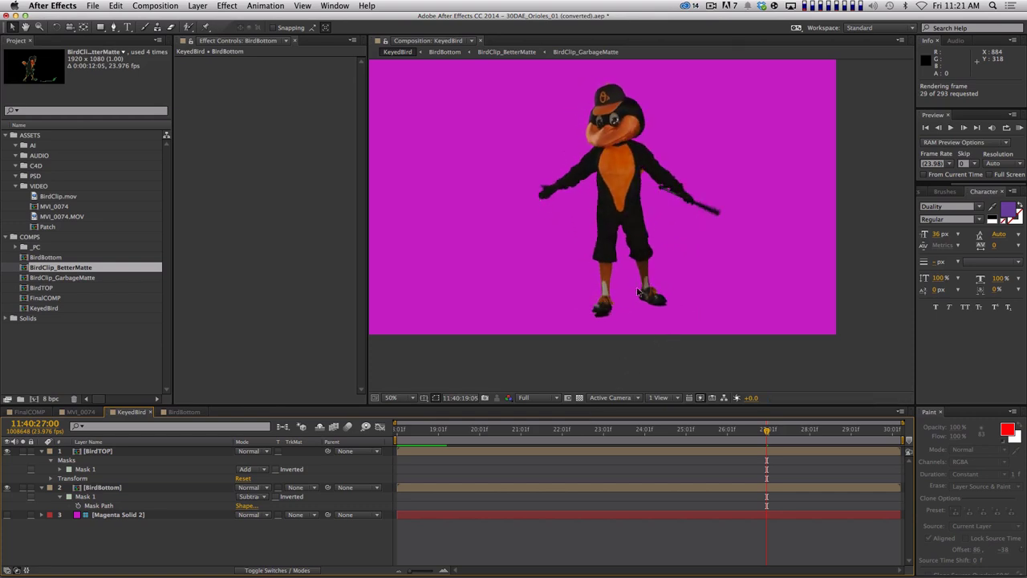
key(space)
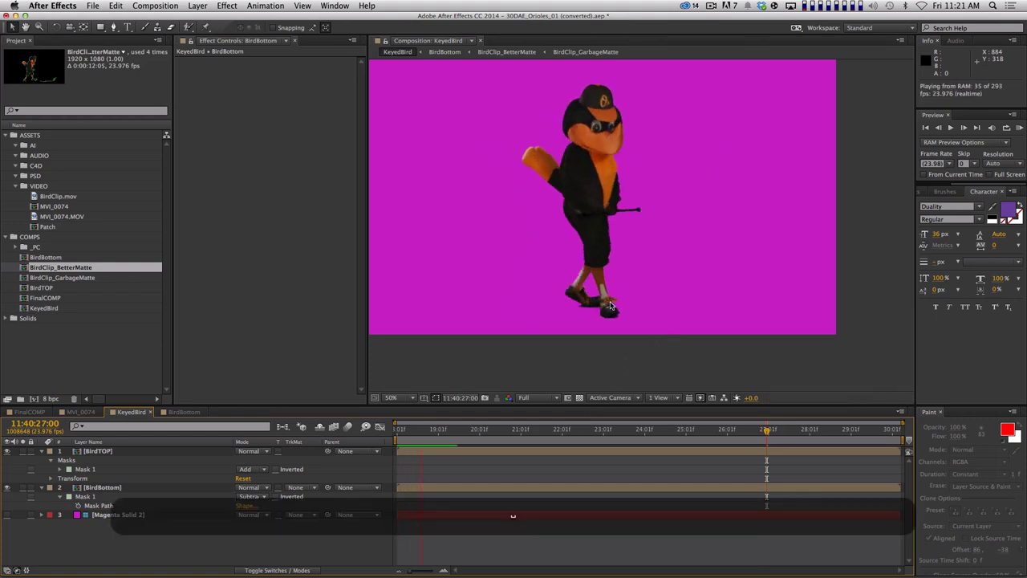
key(space)
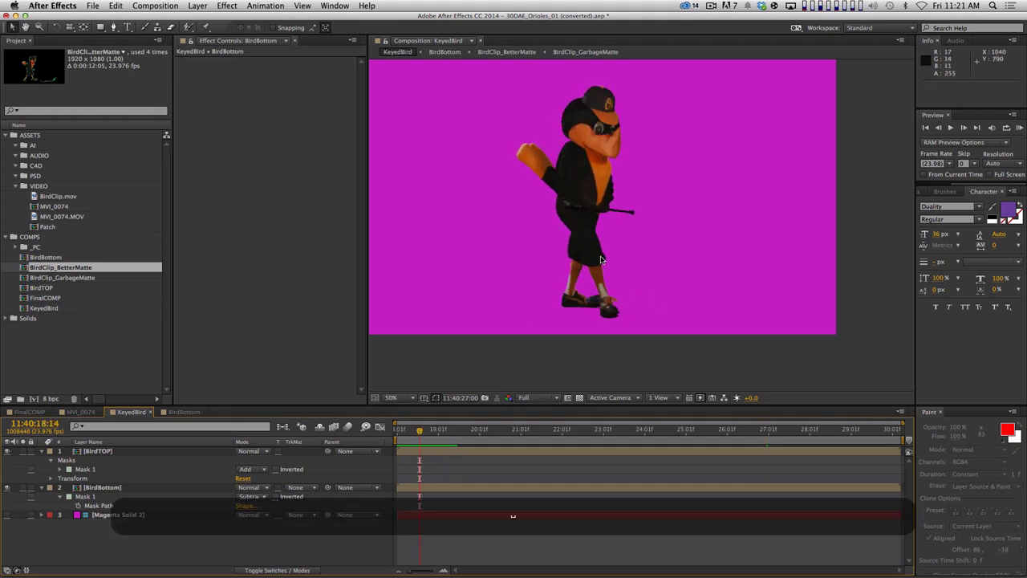
Step KeyedBird back to 11:40:18:07 and examine the feet and shoes at 200% magnification
key(Page_Up)
key(Page_Up)
key(Page_Up)
key(Page_Up)
key(Page_Up)
key(Page_Up)
key(Page_Up)
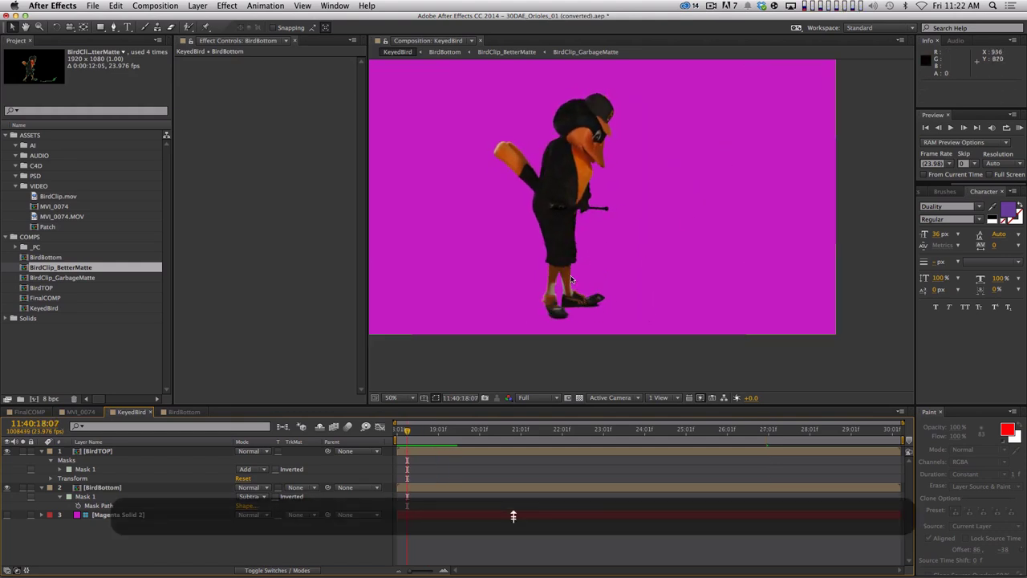
key(period)
key(period)
drag(467, 287, 708, 79)
drag(609, 291, 609, 227)
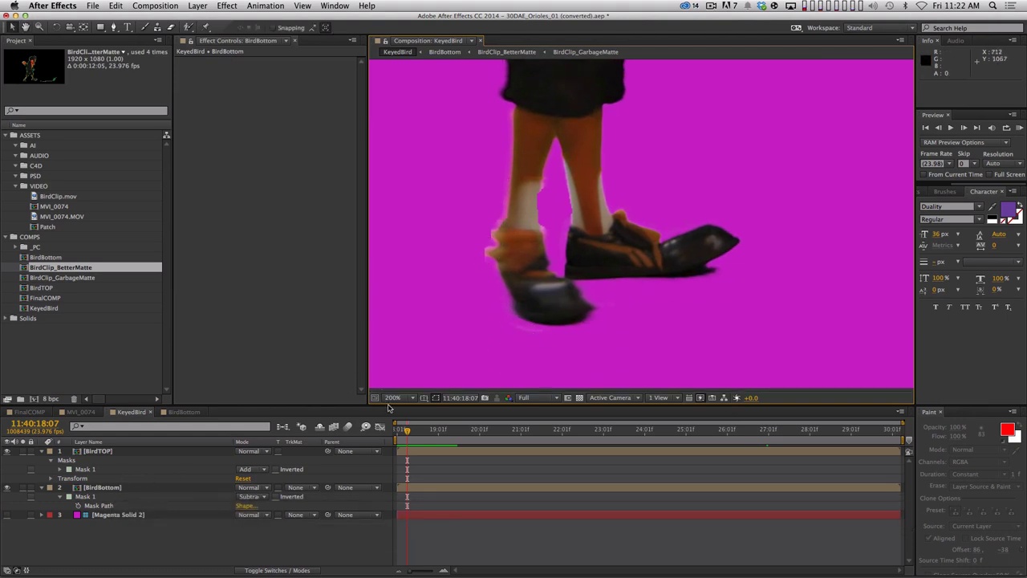
In BirdBottom, set EDGE's Clip Black to 18 while viewing its Screen Matte, and return the Keylight view to Final Result
double_click(96, 487)
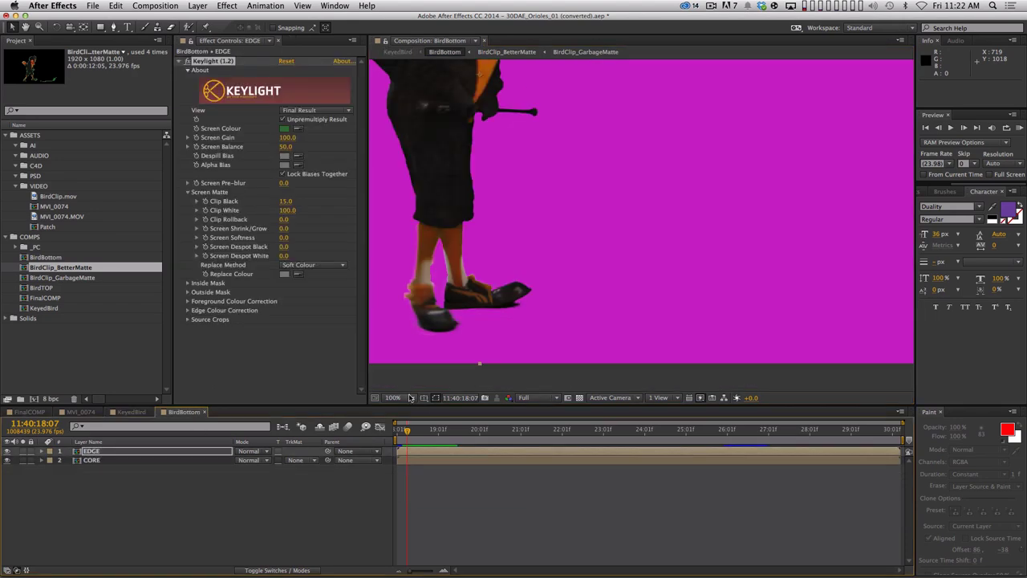
scroll(562, 183, up, 2)
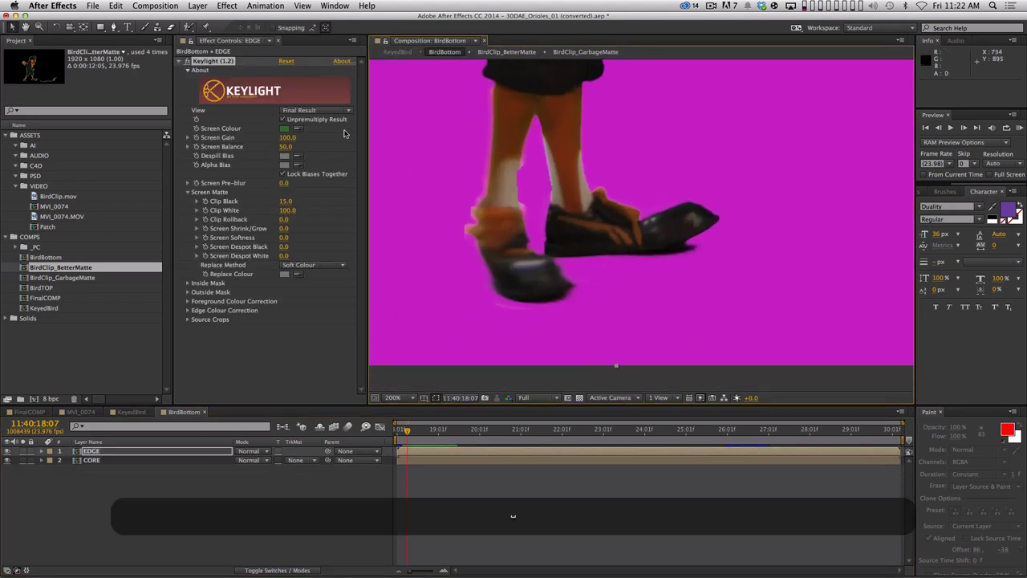
click(314, 110)
click(323, 166)
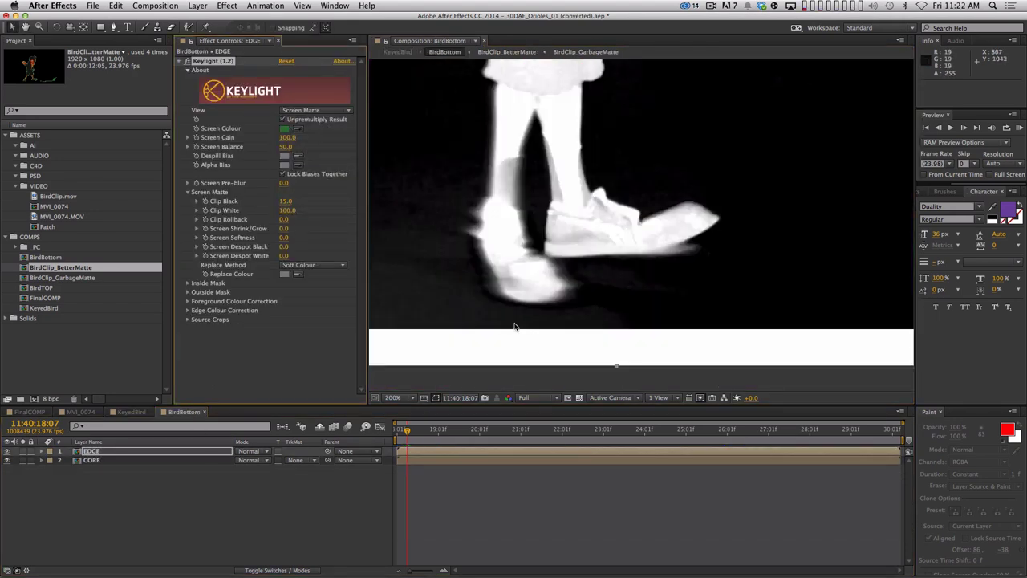
click(285, 203)
key(Up)
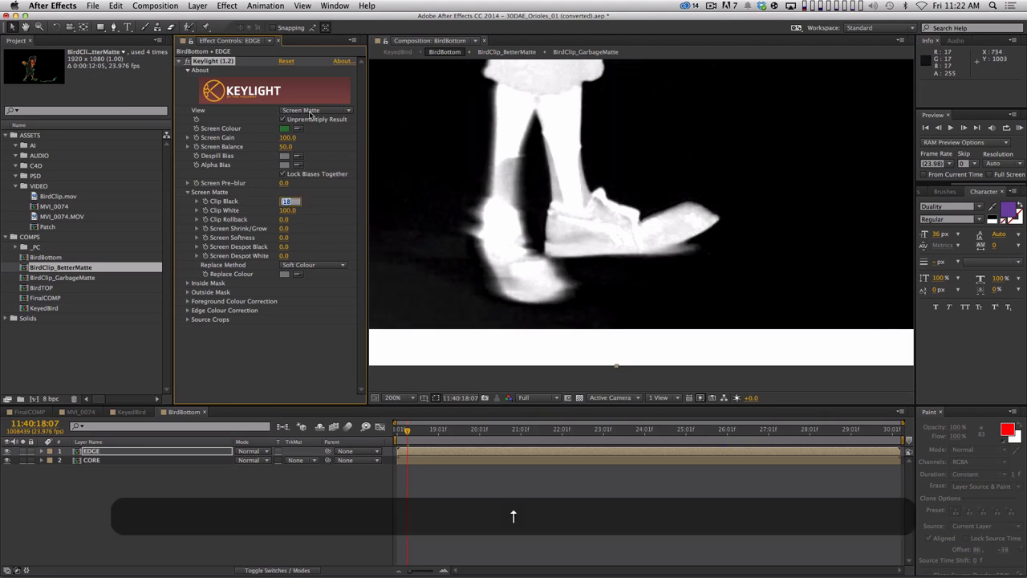
click(310, 113)
click(321, 227)
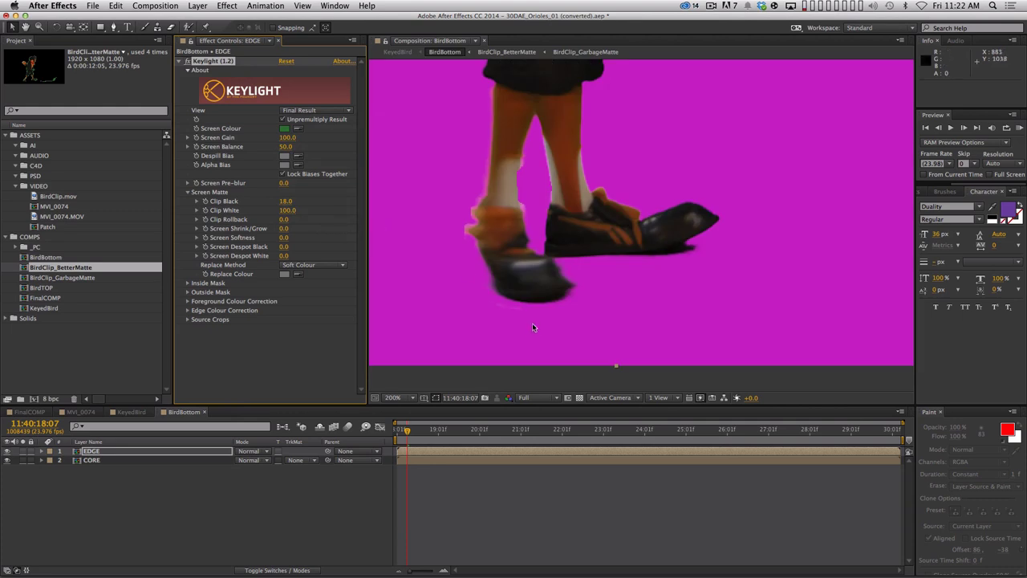
Isolate the CORE layer by hiding EDGE, and check CORE's Screen Matte around the feet before restoring Final Result
click(6, 460)
click(7, 460)
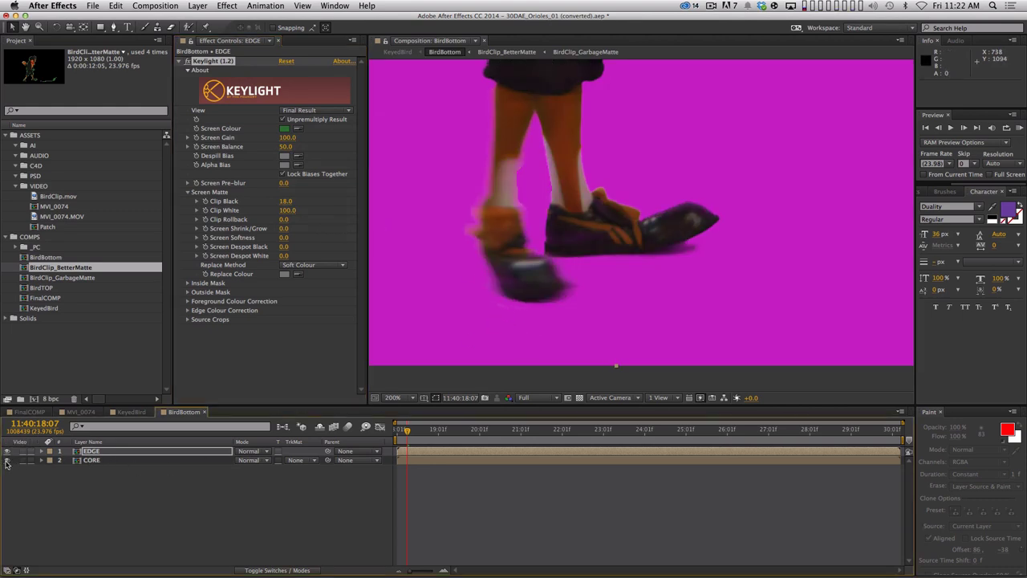
click(91, 460)
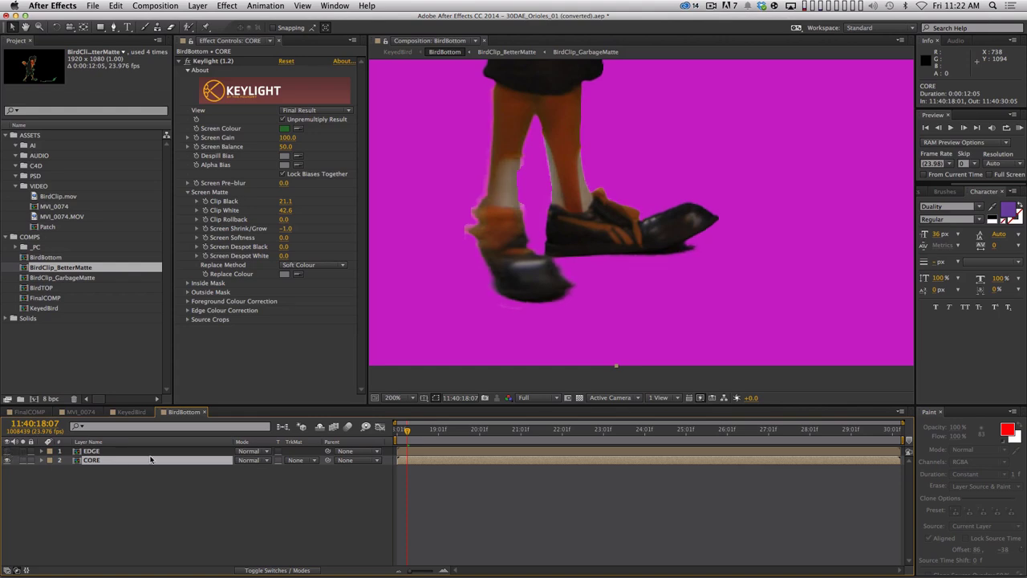
click(312, 110)
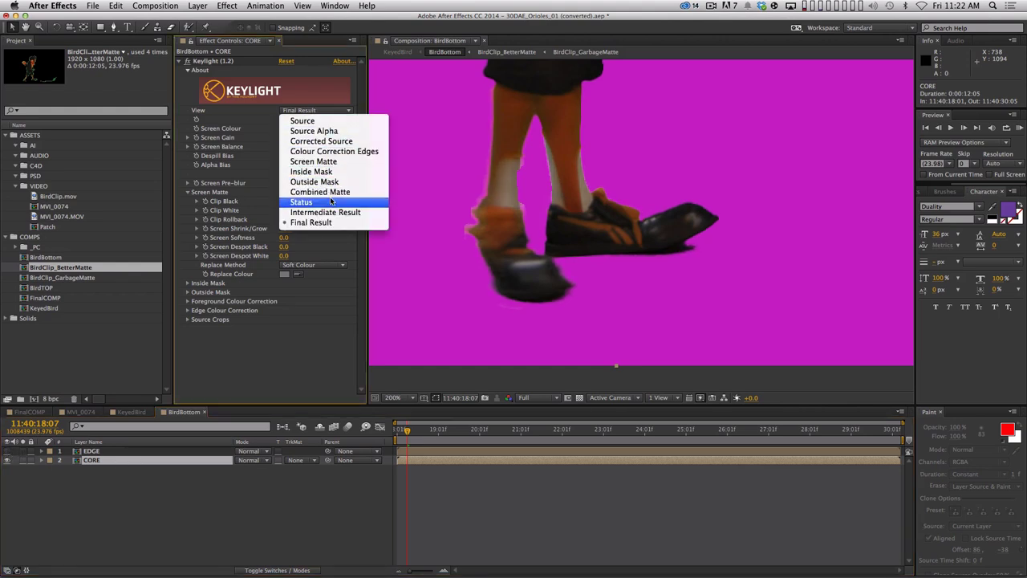
click(342, 164)
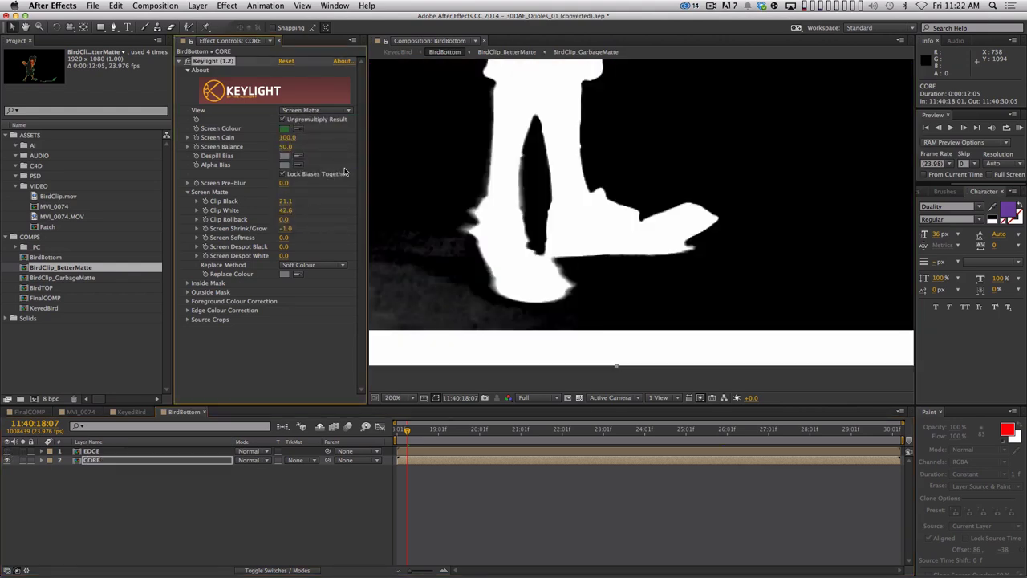
click(300, 111)
click(291, 224)
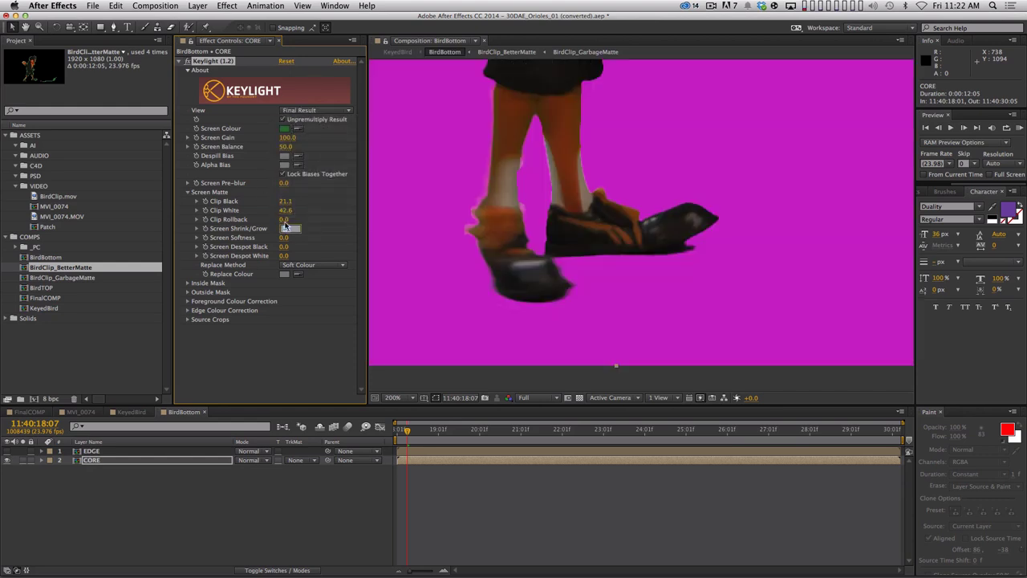
Set CORE's Screen Shrink/Grow to -2 and Screen Softness to 1, and make EDGE visible again
text(2)
key(Return)
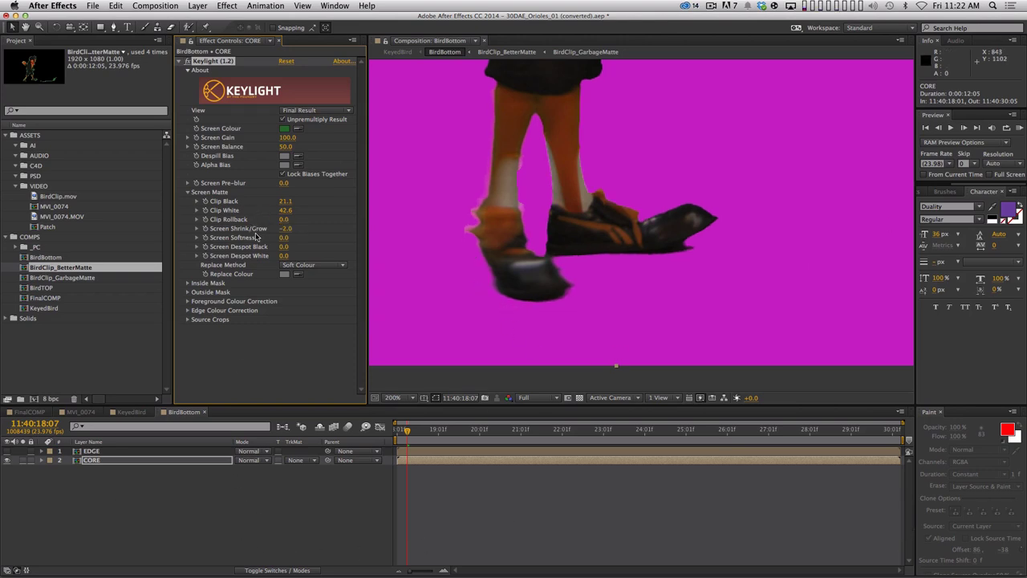
click(285, 238)
text(1)
key(Return)
click(6, 450)
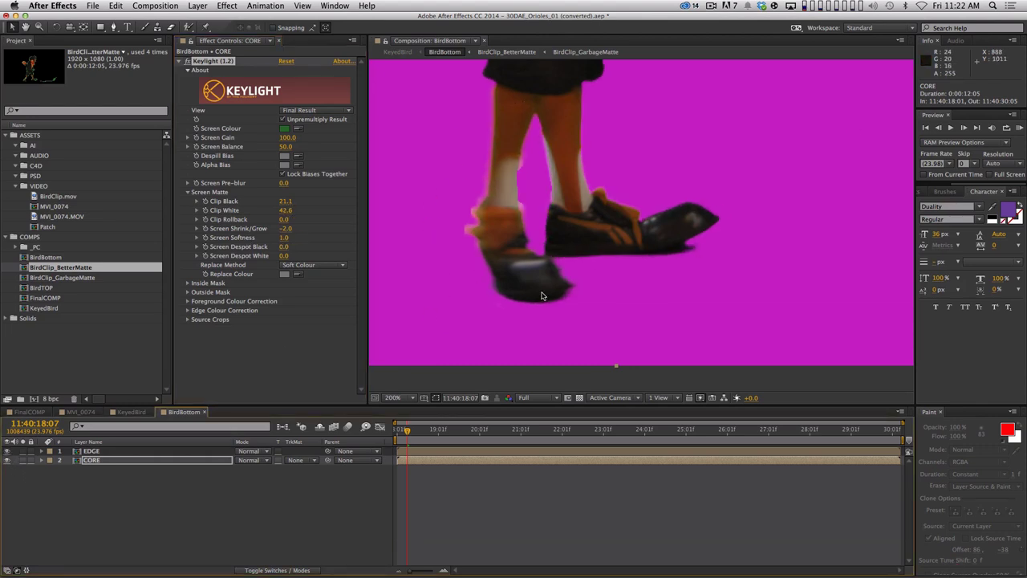
Select EDGE and inspect the edges of the legs and shoes with the layer shown and hidden
click(105, 492)
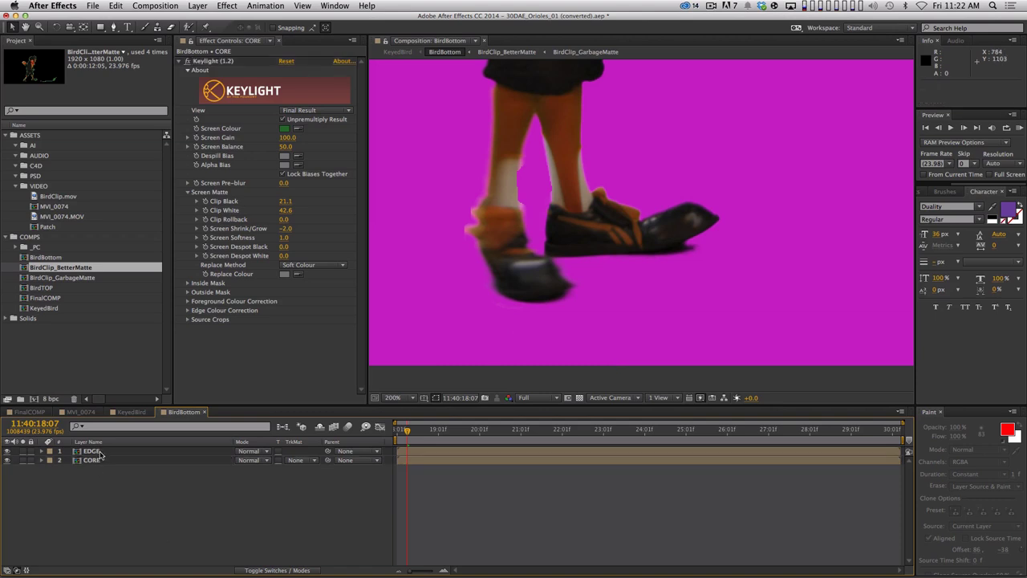
click(99, 453)
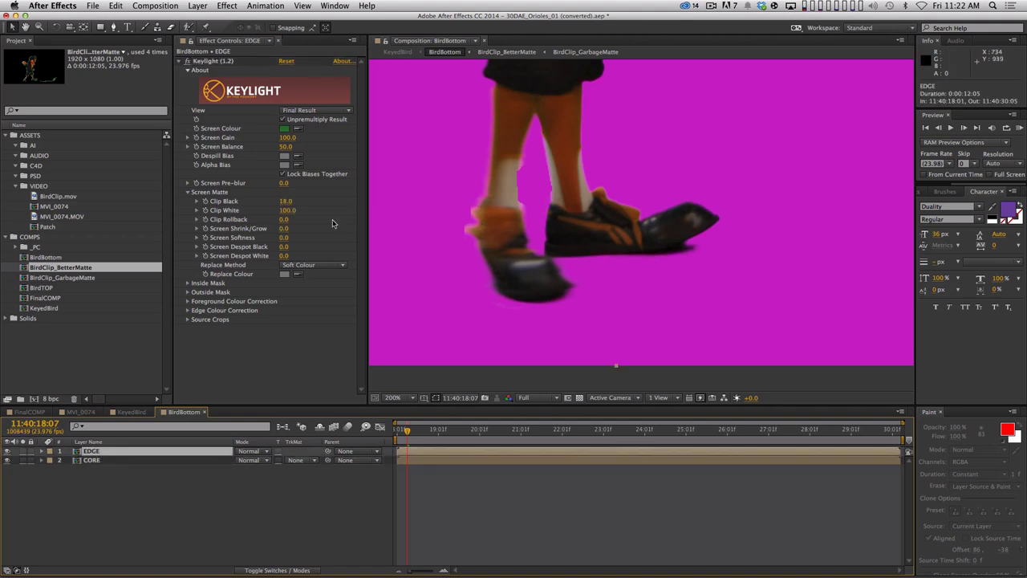
key(space)
drag(565, 105, 603, 153)
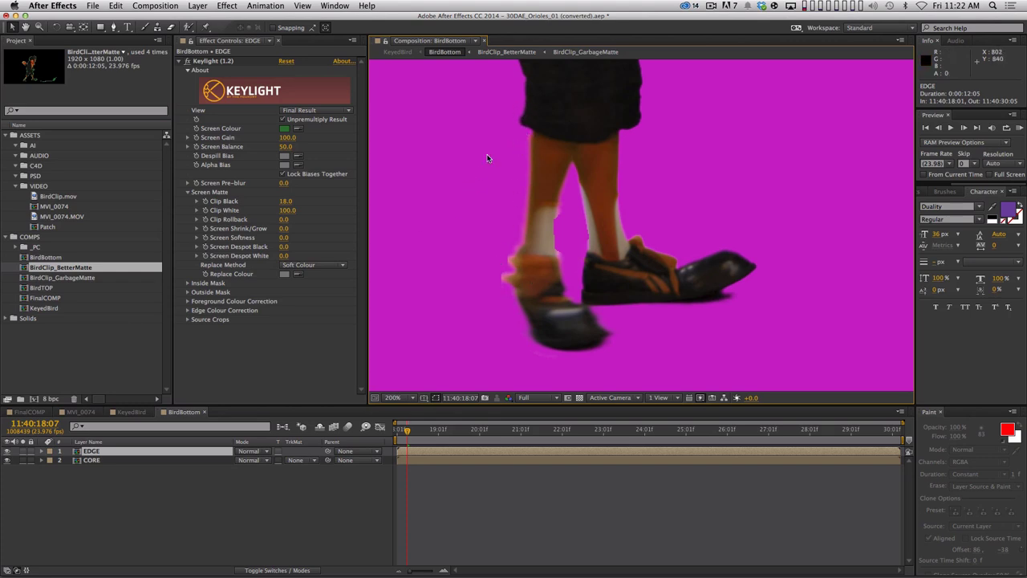
key(space)
drag(557, 77, 562, 386)
drag(514, 80, 537, 260)
scroll(537, 258, down, 10)
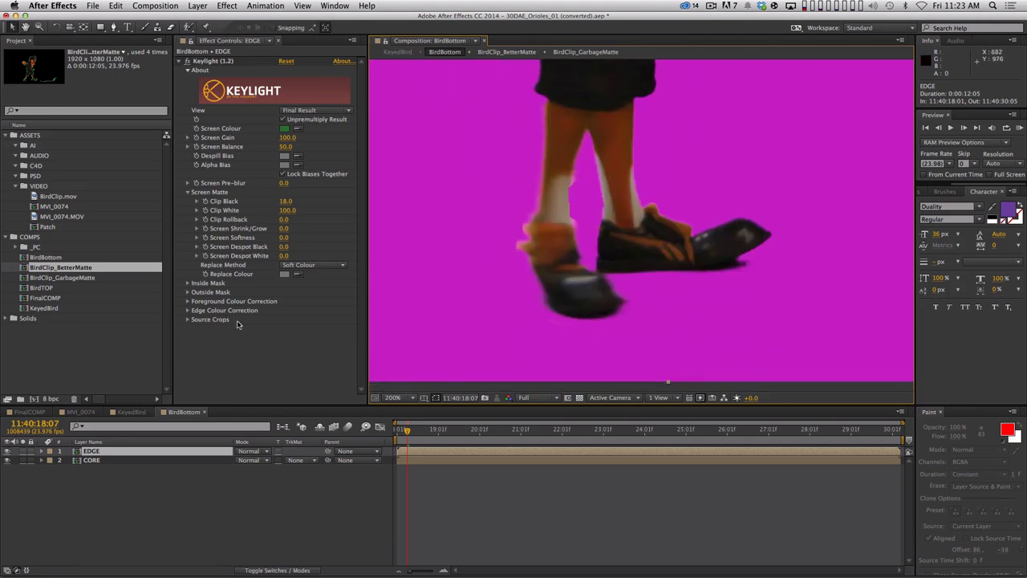
click(6, 452)
click(7, 452)
Set EDGE's Screen Softness to 1 and Screen Shrink/Grow to -1
click(283, 229)
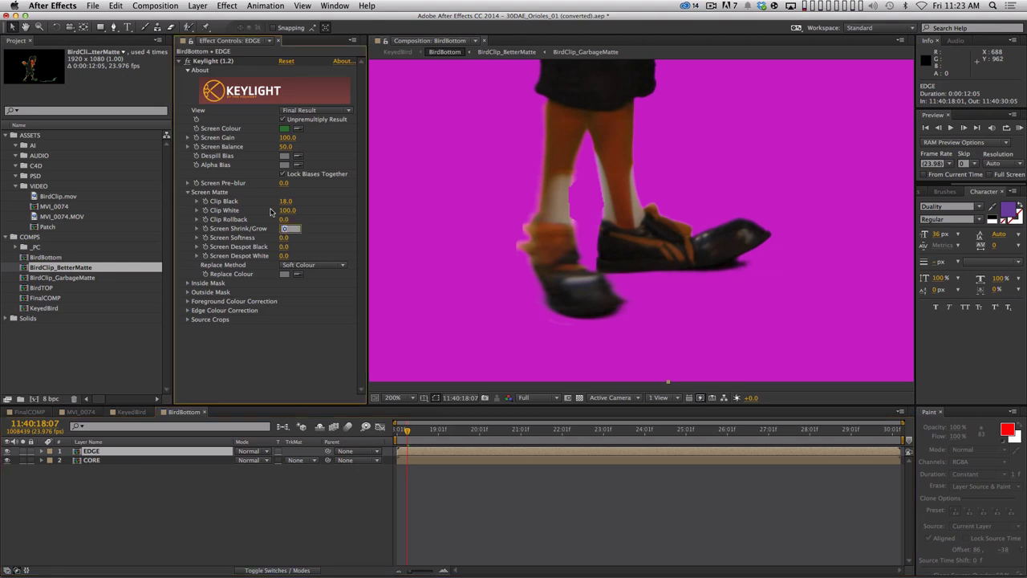
key(Return)
click(285, 238)
text(1)
key(Return)
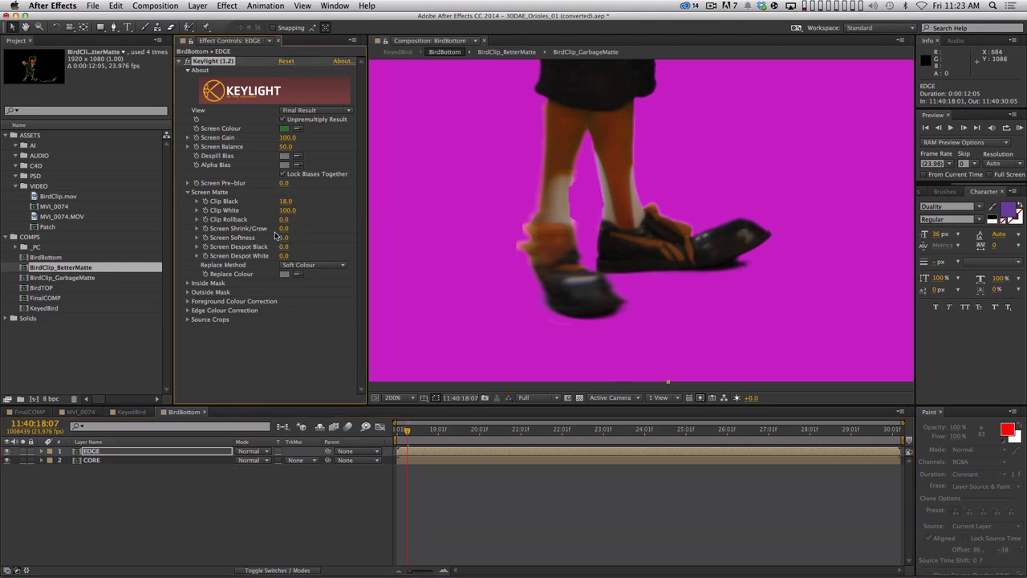
click(284, 228)
text(-1)
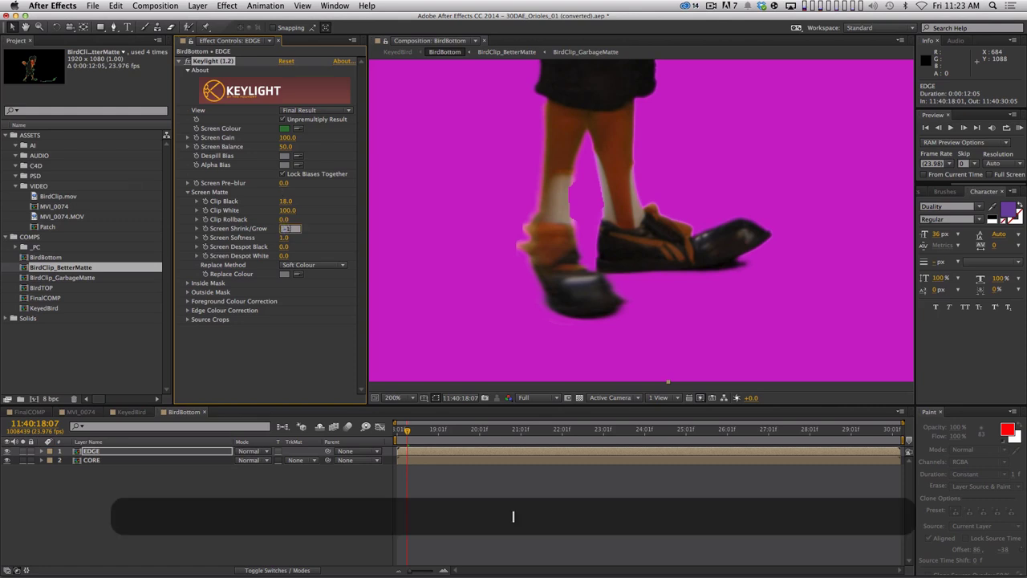
key(Return)
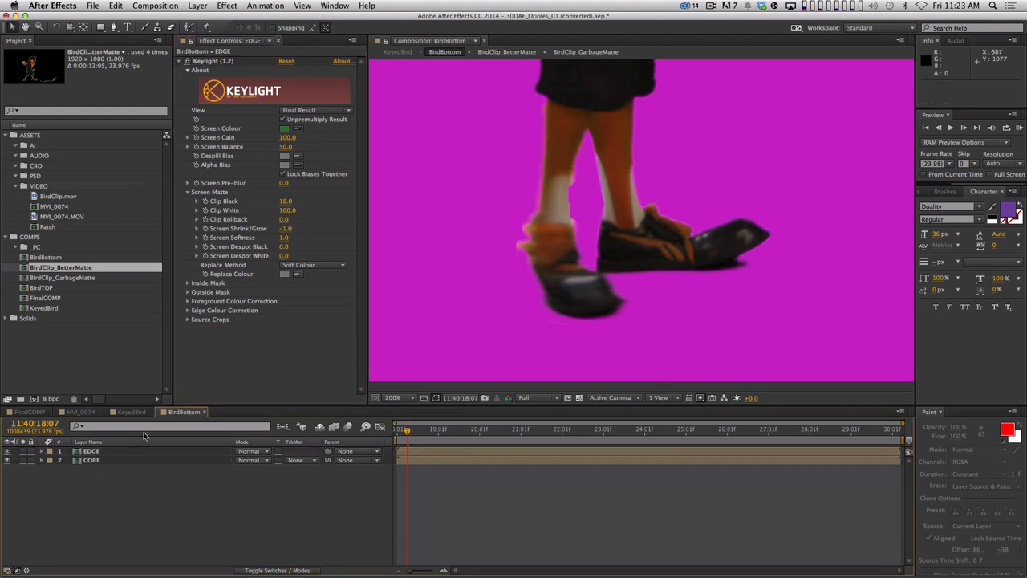
Return to KeyedBird, fit the whole mascot in view and play a RAM preview of the refined key
click(133, 413)
scroll(626, 175, down, 2)
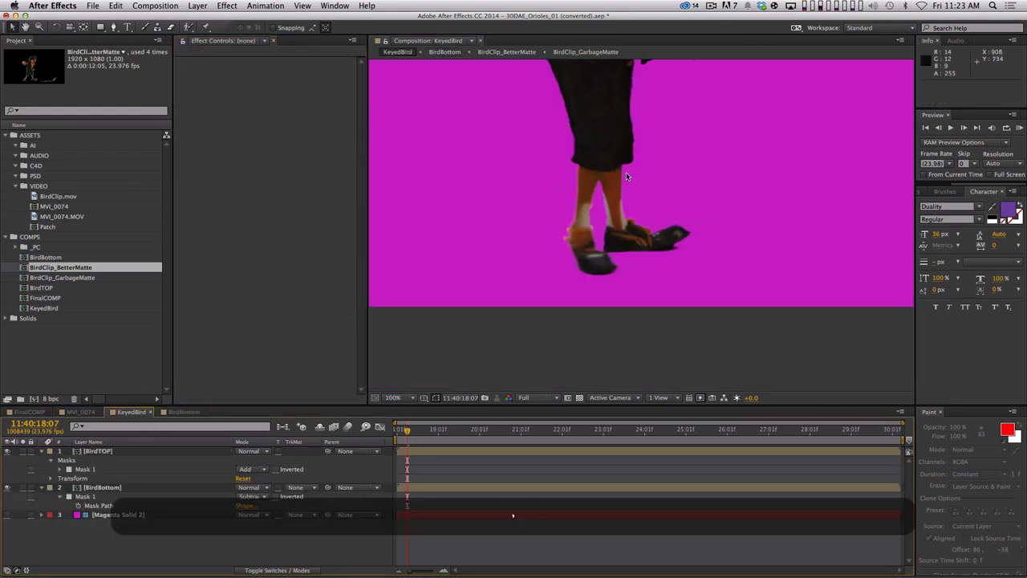
scroll(626, 176, down, 2)
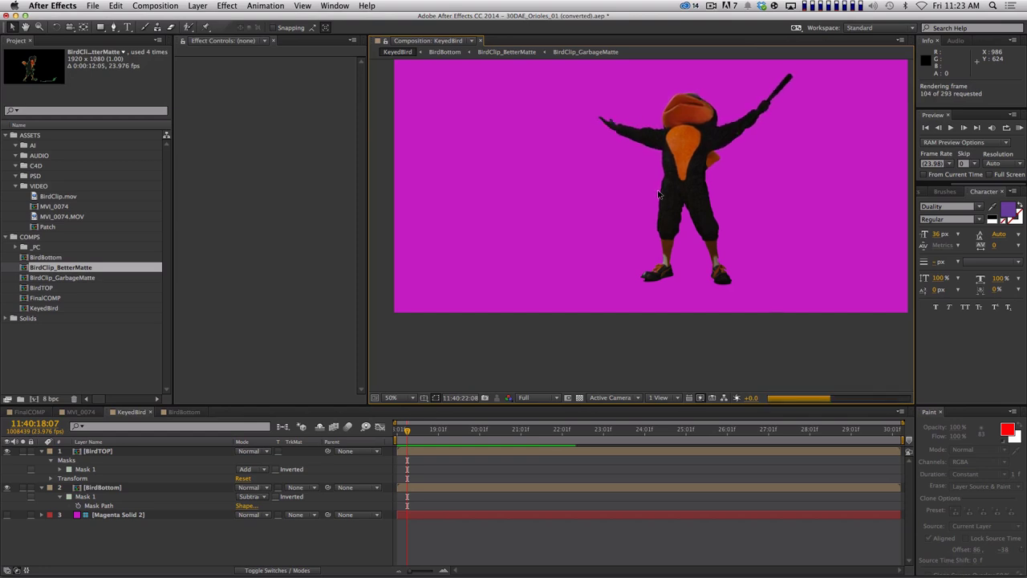
key(space)
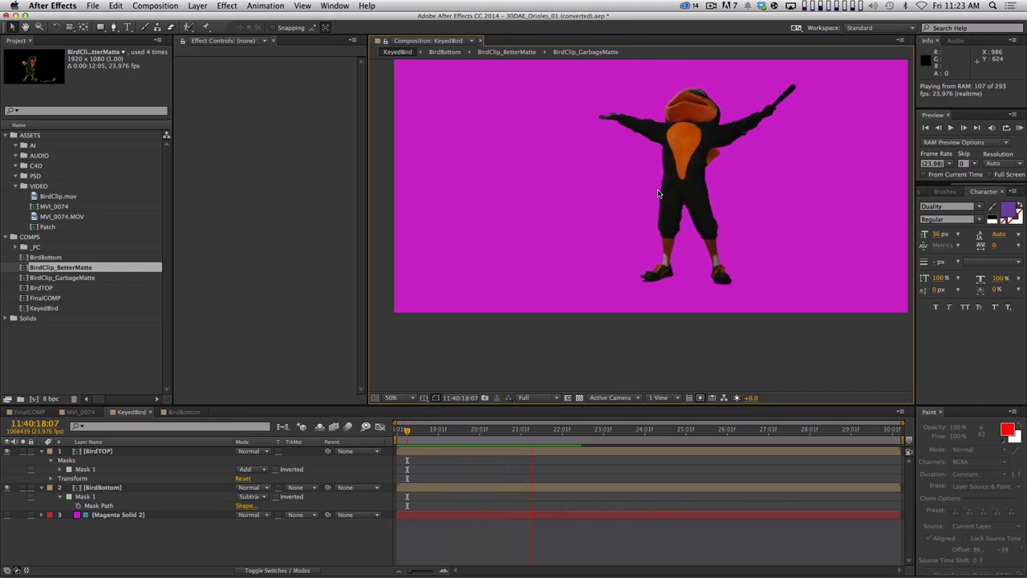
Stop the preview and collapse the expanded properties of all layers in KeyedBird
click(269, 546)
key(super+a)
key(shift+super+grave)
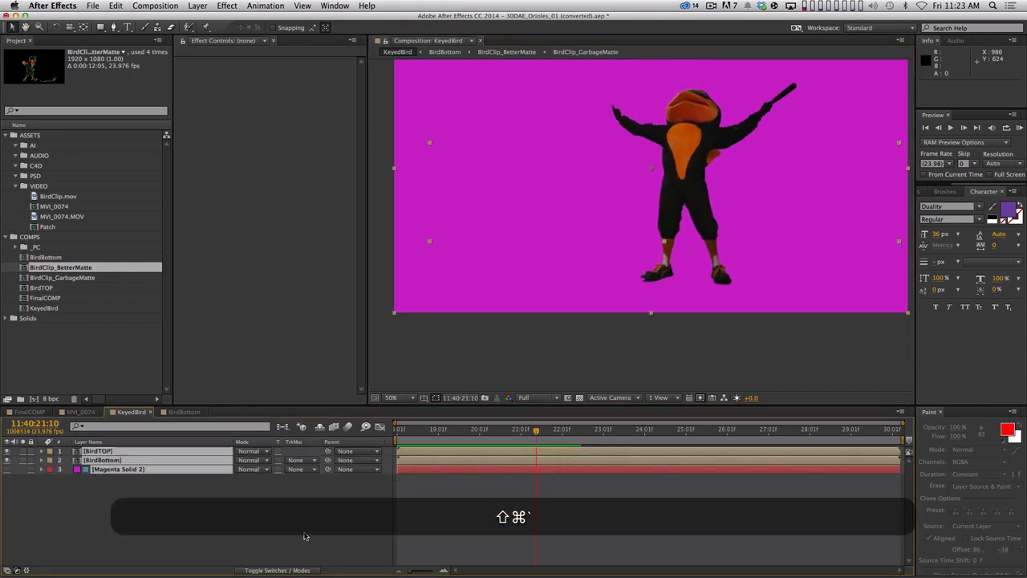
click(306, 539)
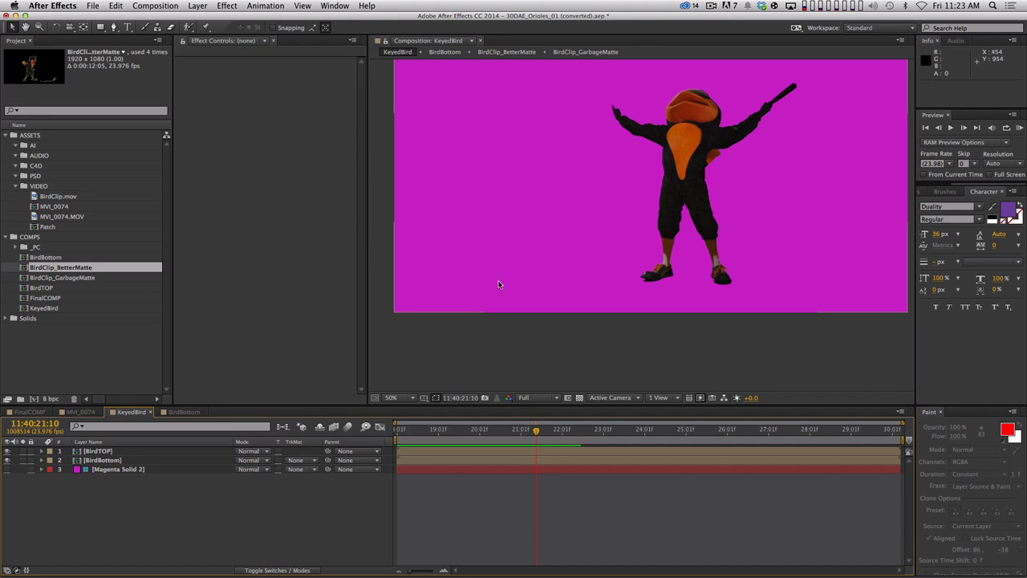
Add KeyedBird as the top layer of the MVI_0074 composition and move its anchor point down to the mascot's feet
click(49, 310)
click(81, 411)
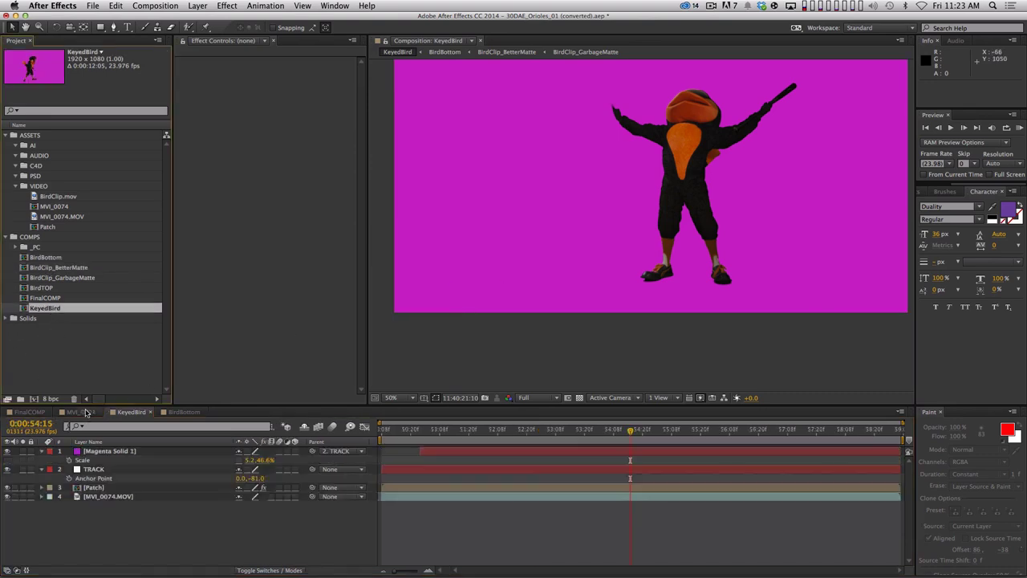
drag(41, 310, 679, 277)
key(y)
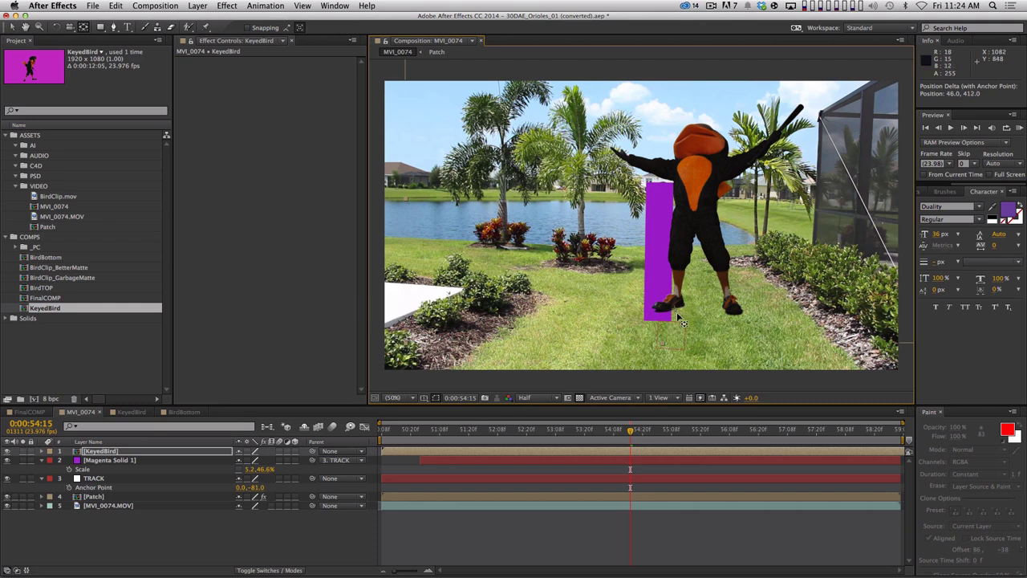
click(166, 550)
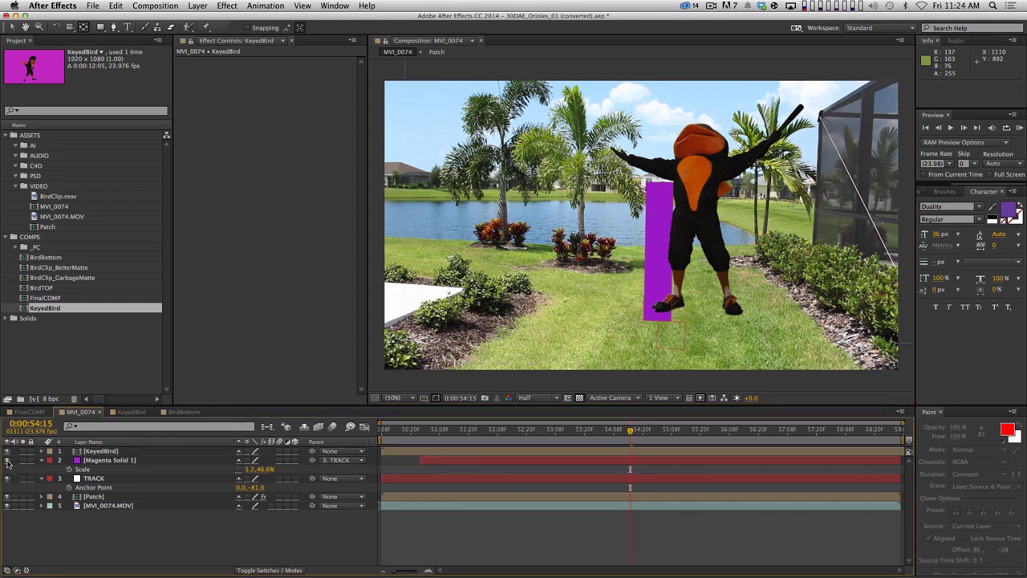
Delete Magenta Solid 1 from MVI_0074 and hide the Patch layer to reveal the pink chair
click(7, 460)
click(108, 462)
key(BackSpace)
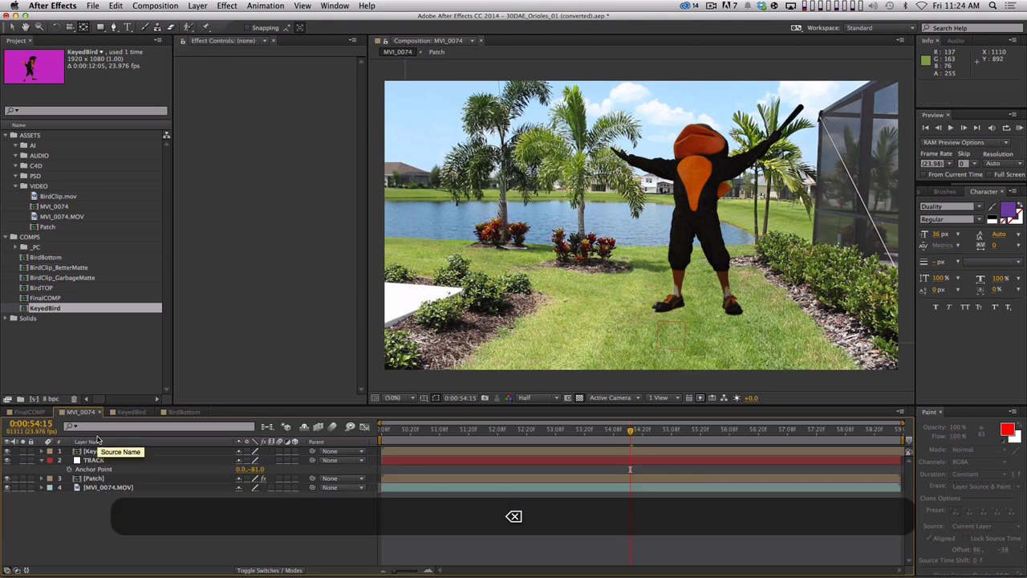
click(6, 478)
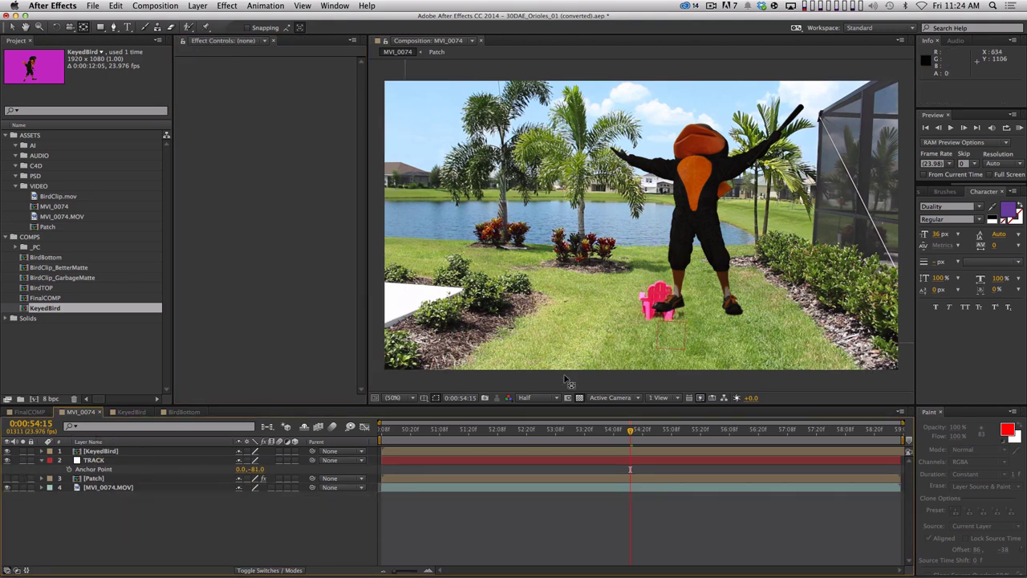
Nudge KeyedBird to position 924, 892 so the mascot's feet straddle the pink chair
click(128, 450)
key(shift+Left)
key(shift+Left)
key(shift+Left)
key(shift+Left)
key(shift+Left)
key(shift+Left)
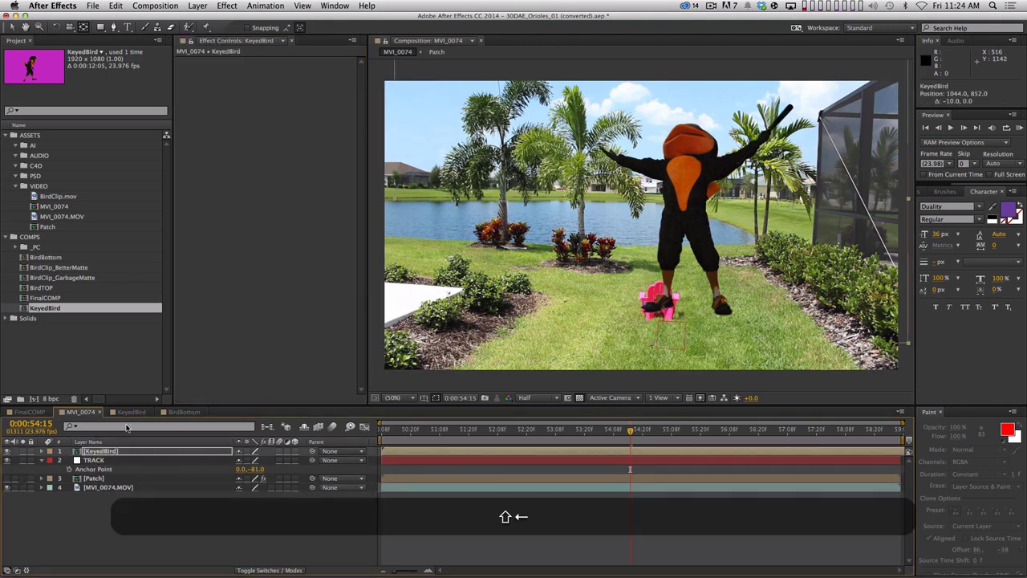
key(shift+Down)
key(shift+Down)
key(shift+Down)
key(shift+Down)
key(shift+Left)
key(shift+Left)
key(shift+Left)
key(shift+Left)
key(shift+Left)
key(shift+Left)
key(shift+Left)
key(shift+Left)
key(shift+Left)
key(shift+Left)
key(shift+Left)
key(shift+Left)
key(shift+Left)
key(shift+Left)
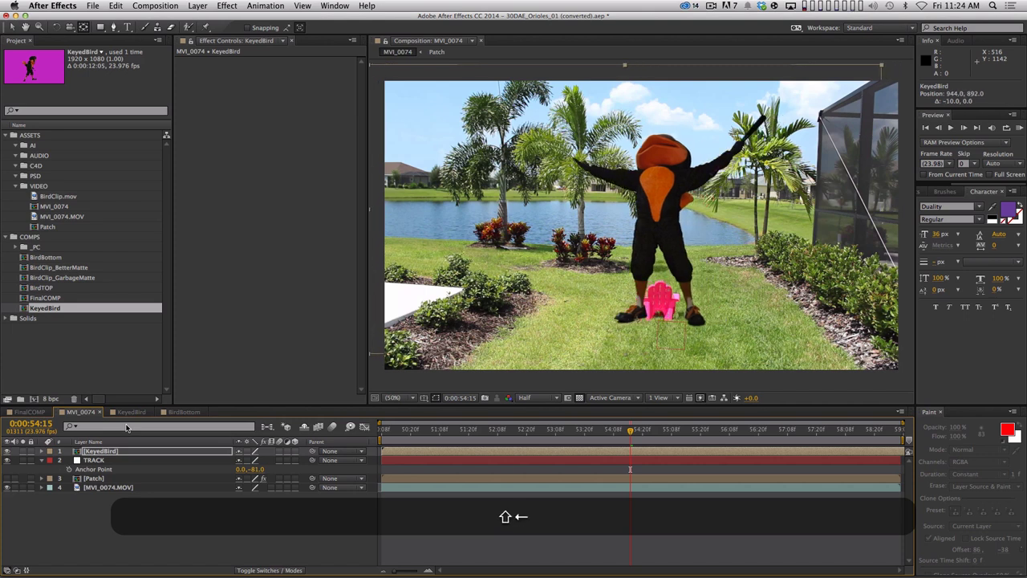
key(shift+Right)
key(shift+Right)
key(shift+Right)
key(shift+Right)
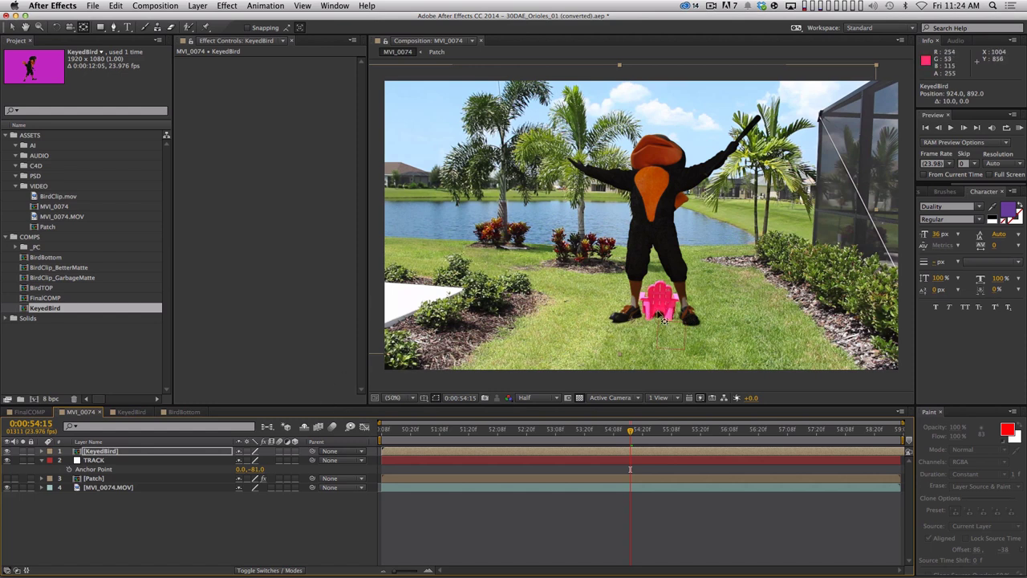
Try KeyedBird lower in the frame, in front of the pink chair, at position 900, 1000
key(s)
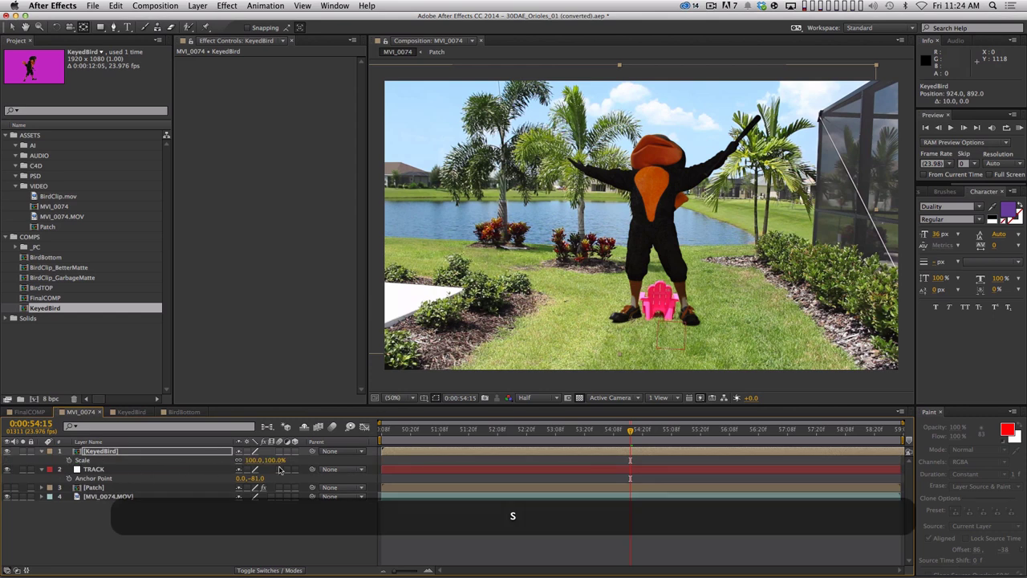
key(v)
drag(650, 212, 643, 241)
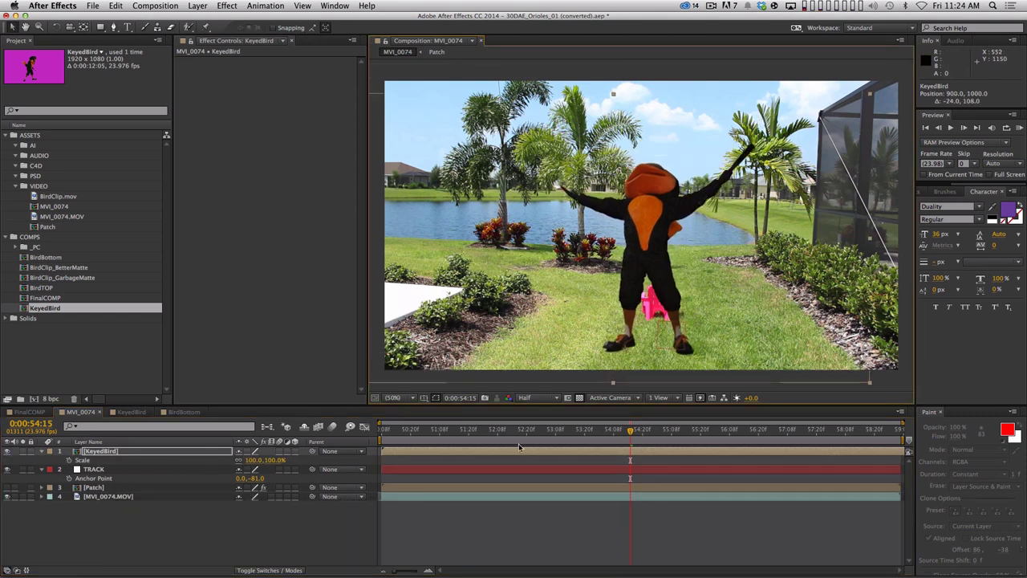
key(s)
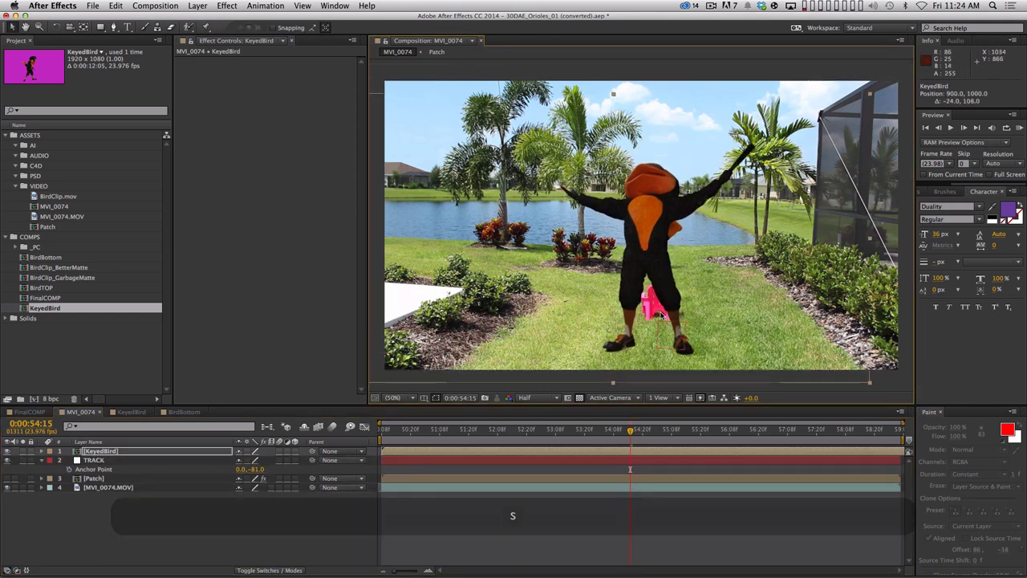
Move KeyedBird to position 940, 884 over the chair, set its Scale to 86%, and make Patch visible again
drag(664, 278, 672, 245)
key(s)
key(super+s)
drag(247, 461, 188, 468)
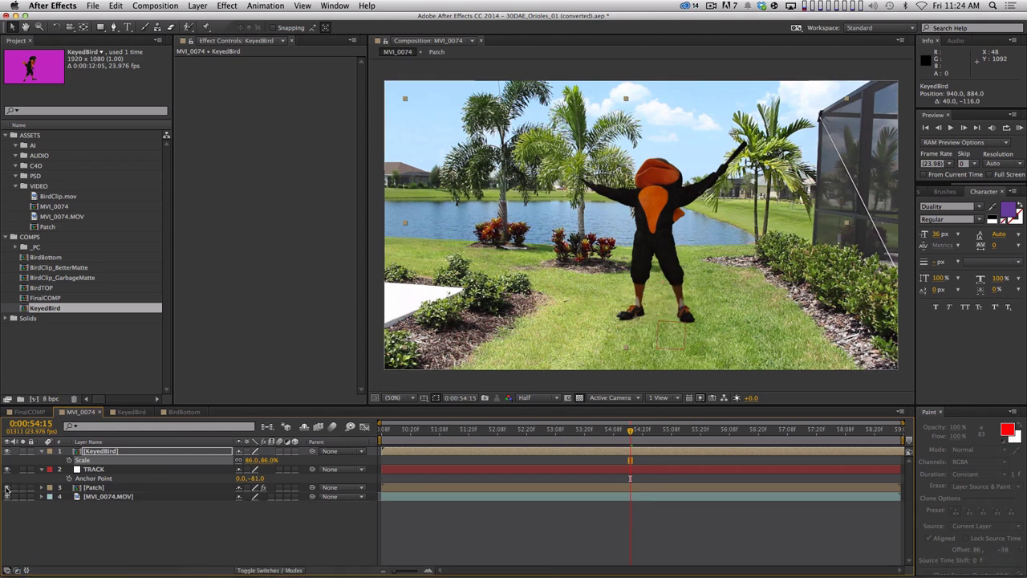
Parent KeyedBird to the TRACK null and start a RAM preview of the composite
click(196, 452)
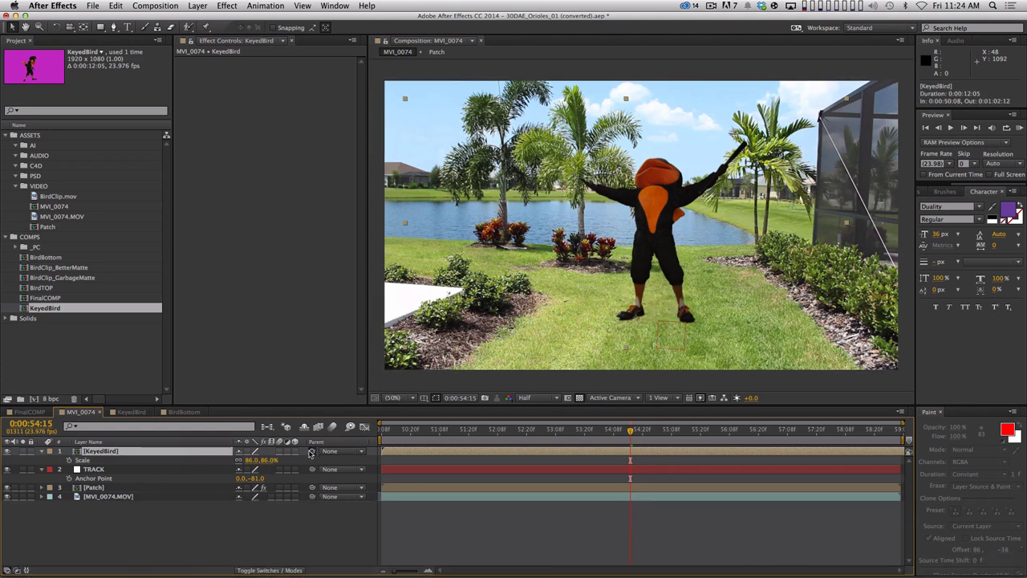
drag(311, 452, 172, 469)
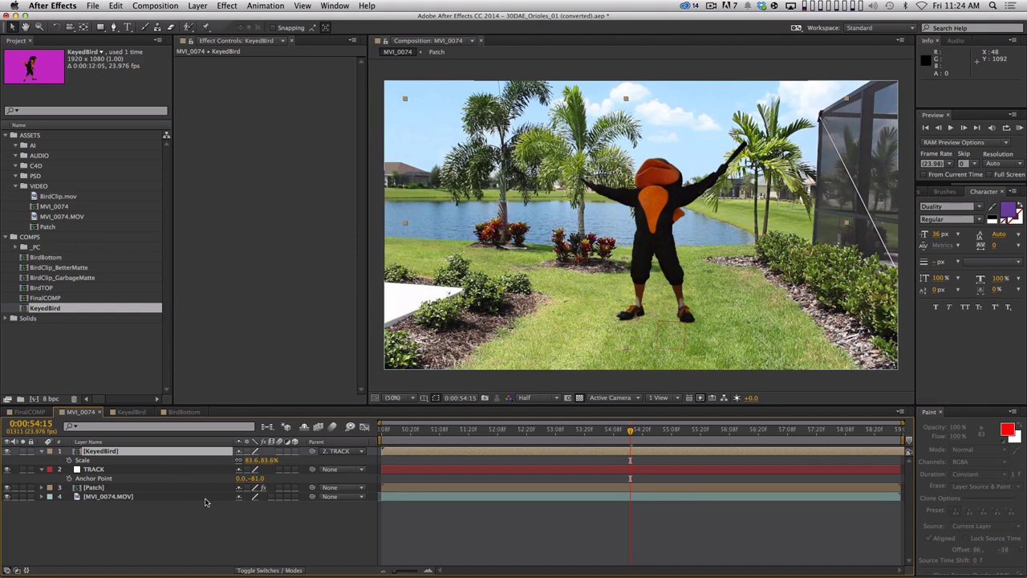
key(KP_0)
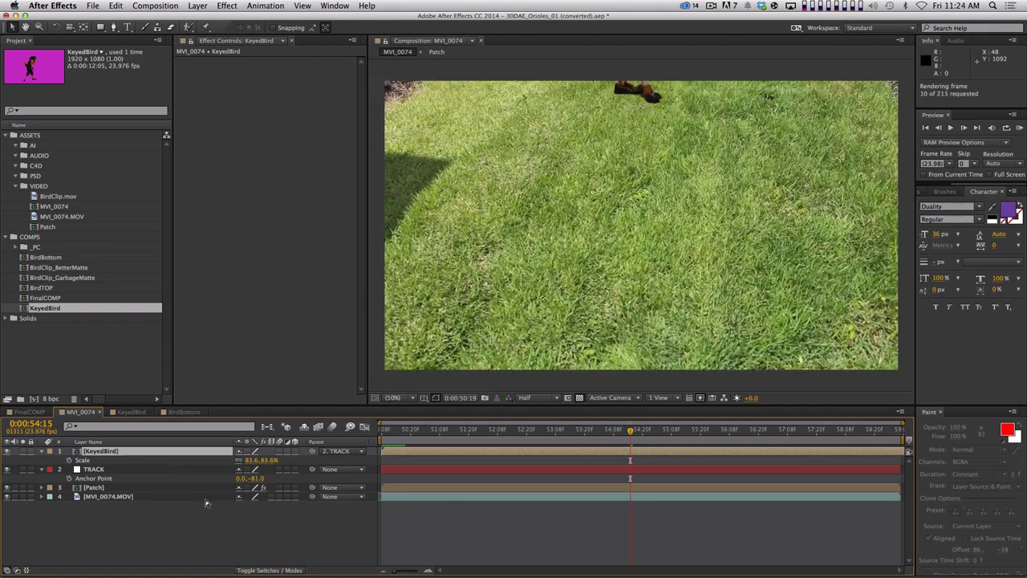
Stop the preview and trim the start of KeyedBird to 0:00:51:00
key(Page_Up)
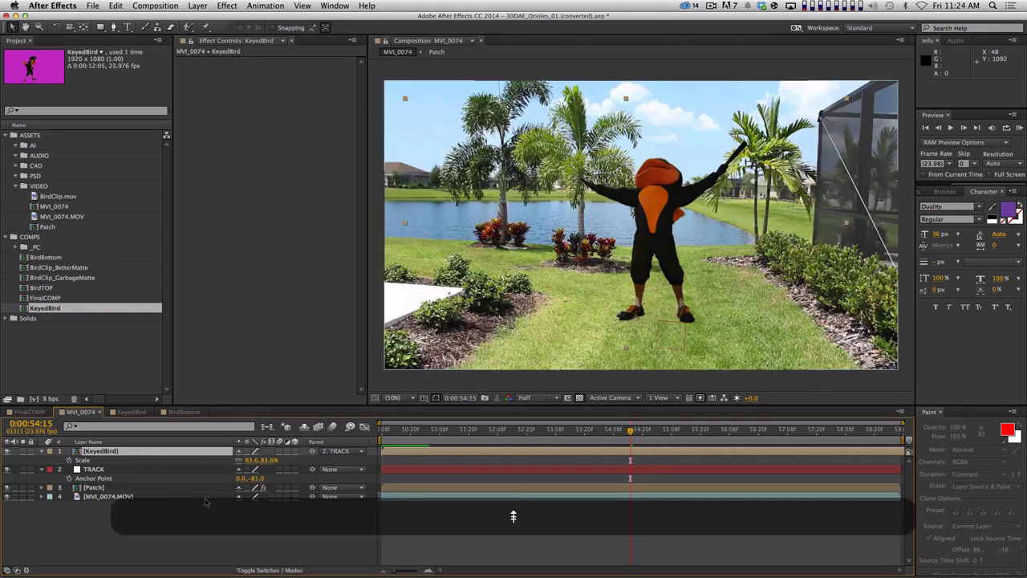
key(Page_Down)
key(Page_Down)
key(Page_Down)
key(shift+Page_Down)
key(shift+Page_Down)
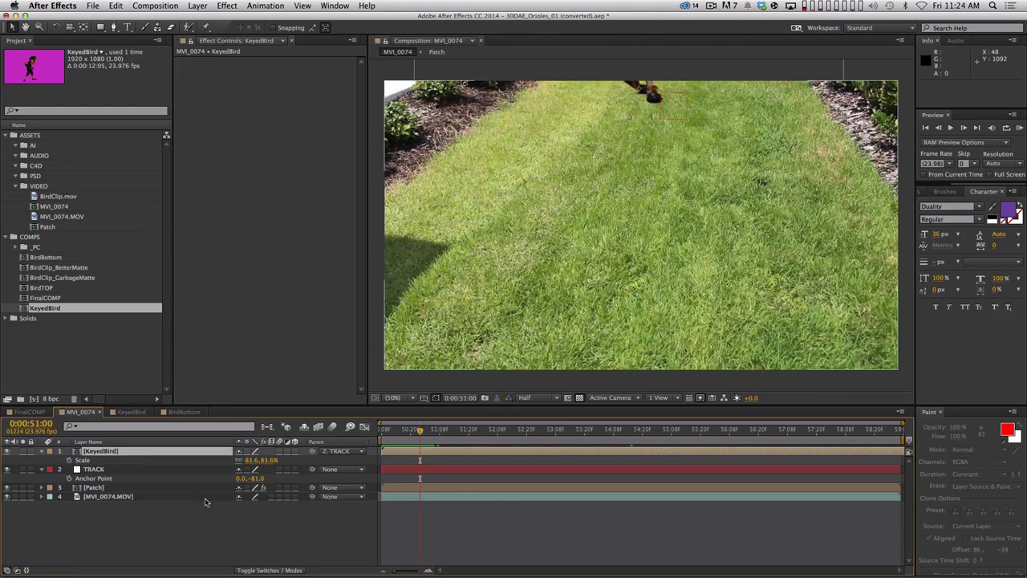
key(alt)
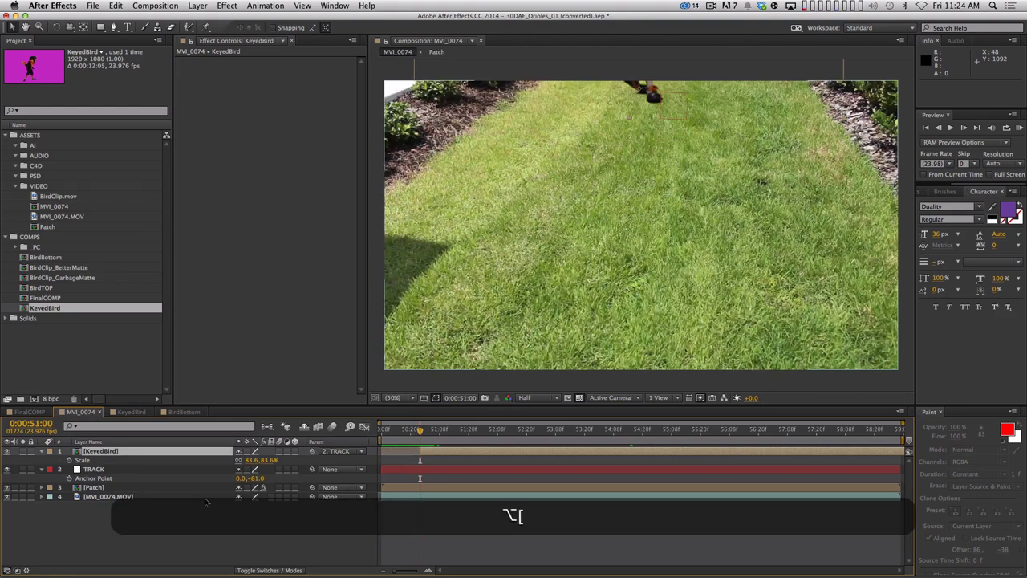
Play a RAM preview of MVI_0074 to check how the mascot sticks to the tracked lawn
key(Page_Up)
key(Page_Up)
key(Page_Up)
key(Page_Up)
key(Page_Up)
key(Page_Up)
key(Page_Up)
key(Page_Up)
key(Page_Up)
key(Page_Up)
key(Page_Up)
key(Page_Up)
key(Page_Up)
key(Page_Up)
key(Page_Up)
key(Page_Up)
key(Page_Up)
key(Page_Up)
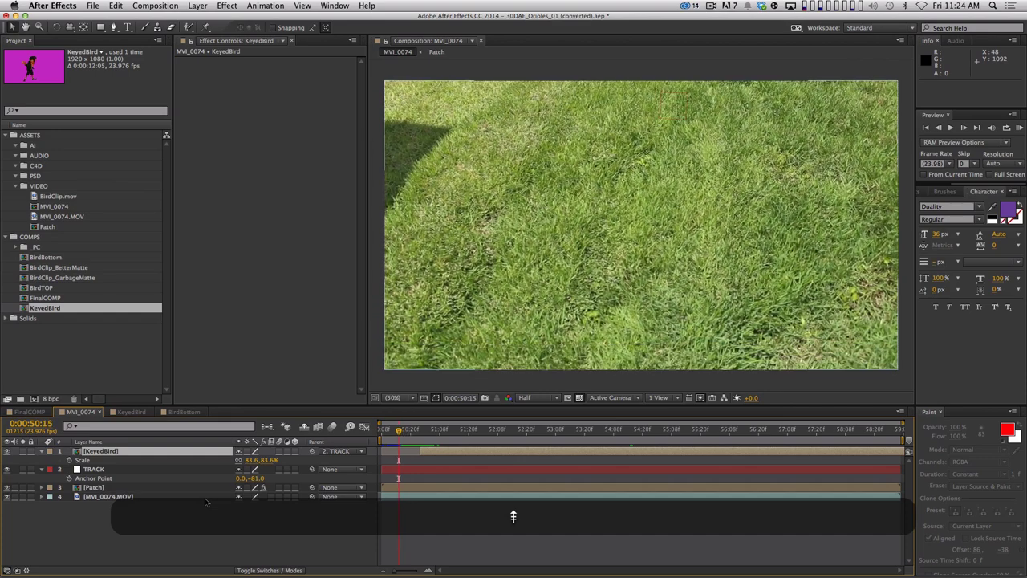
key(KP_0)
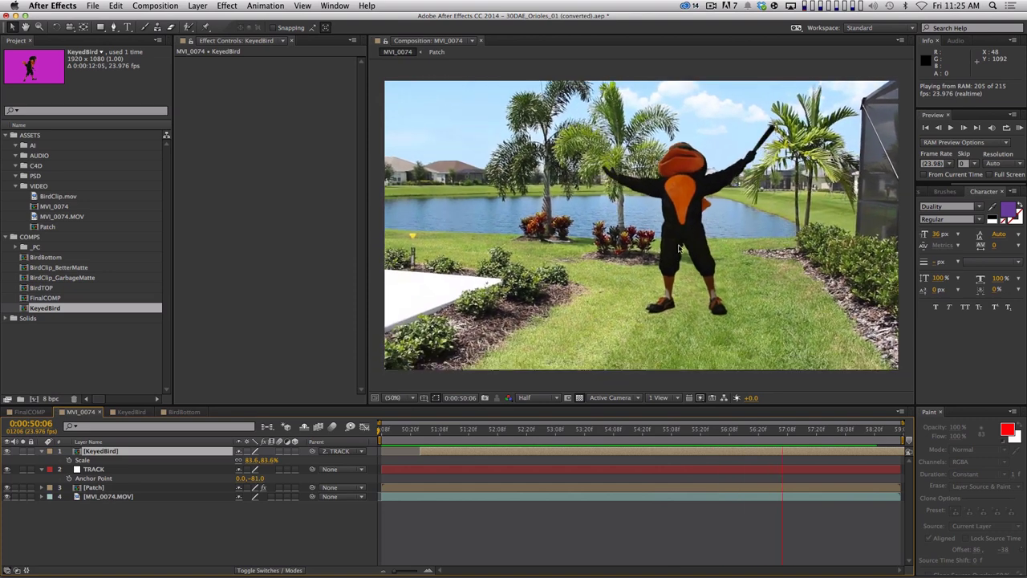
key(space)
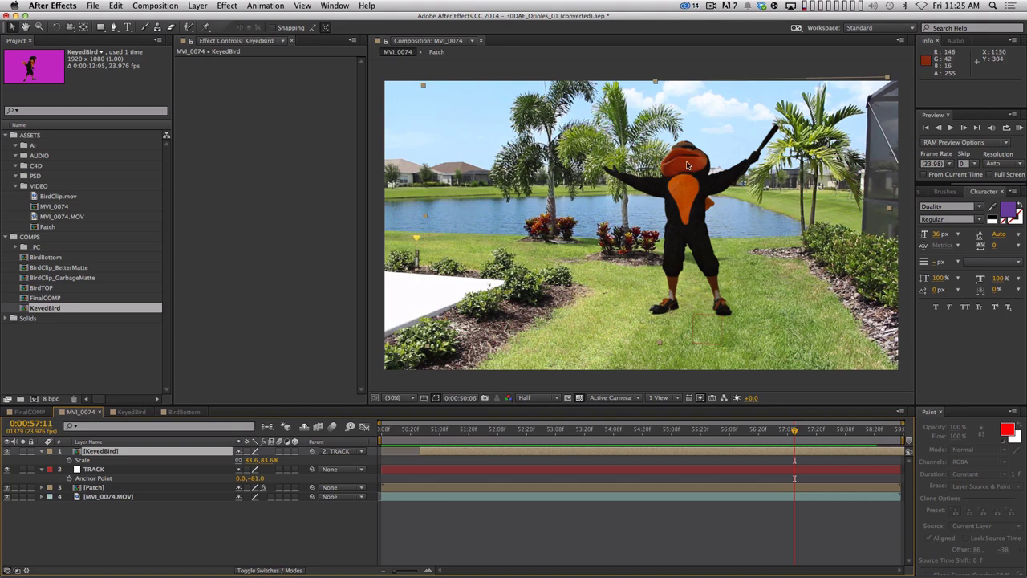
Collapse all layer properties in MVI_0074 and scrub through the shot, stopping at 0:00:52:10
drag(607, 427, 653, 434)
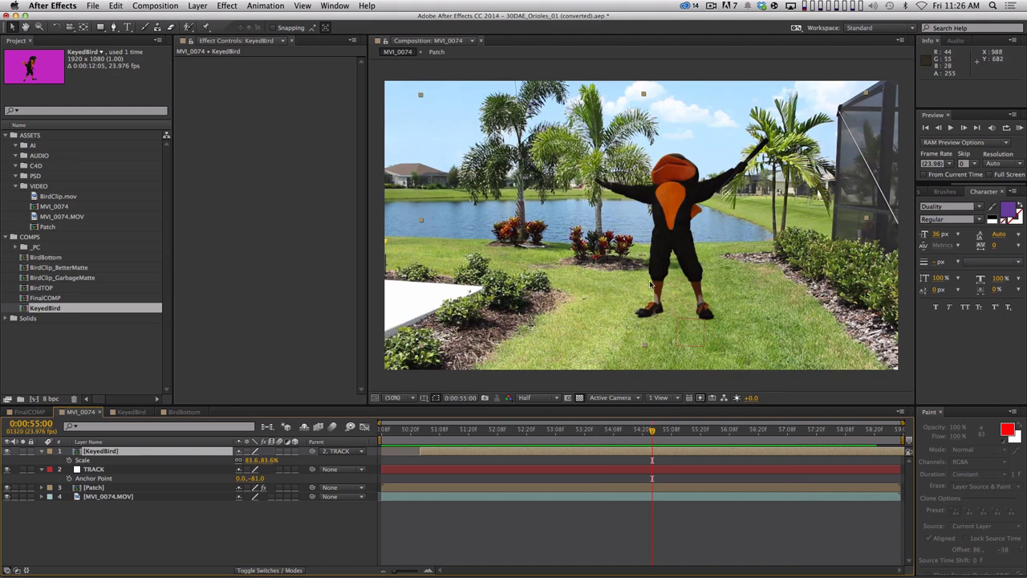
key(shift+super+grave)
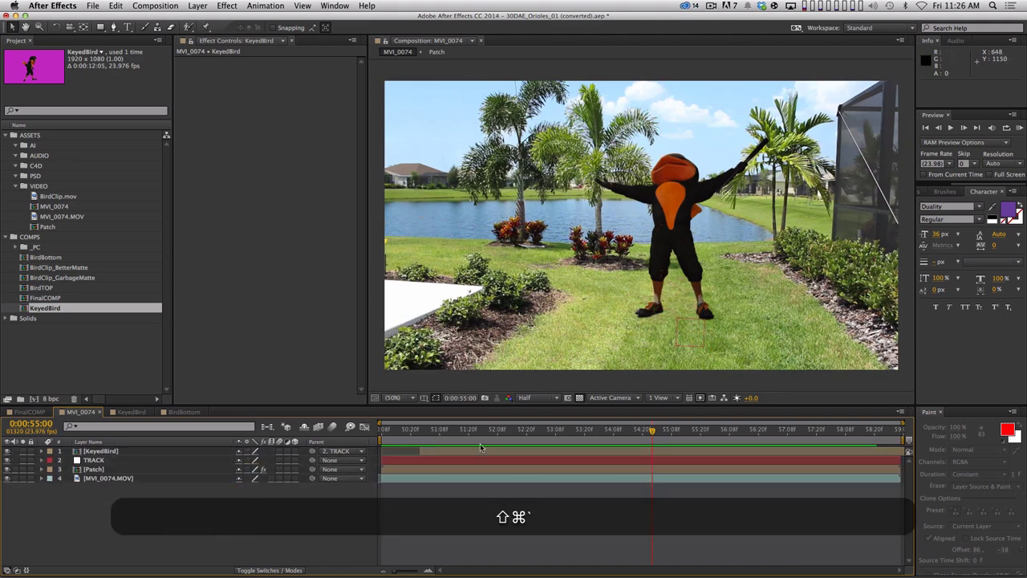
drag(505, 434, 577, 429)
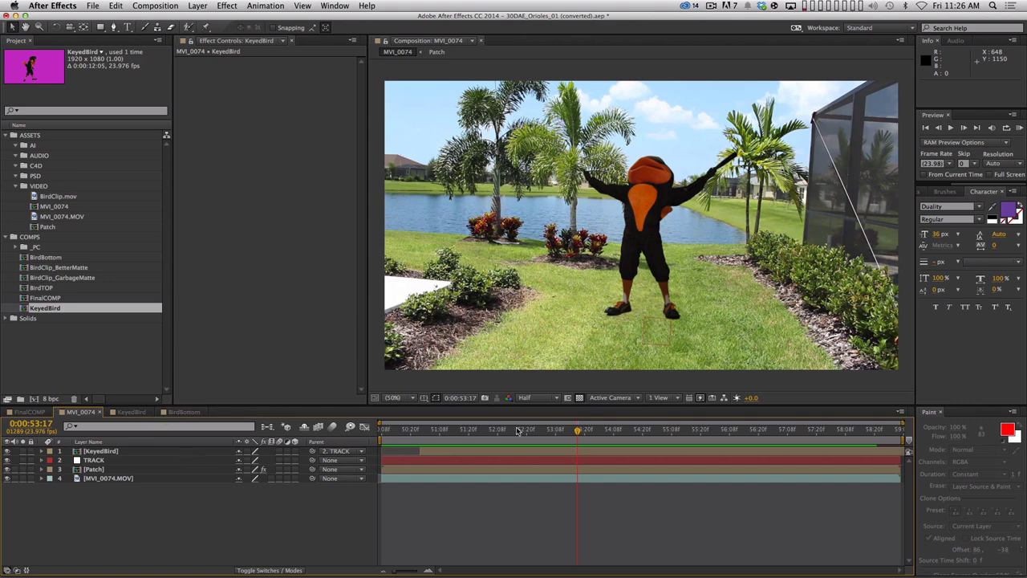
drag(578, 430, 497, 418)
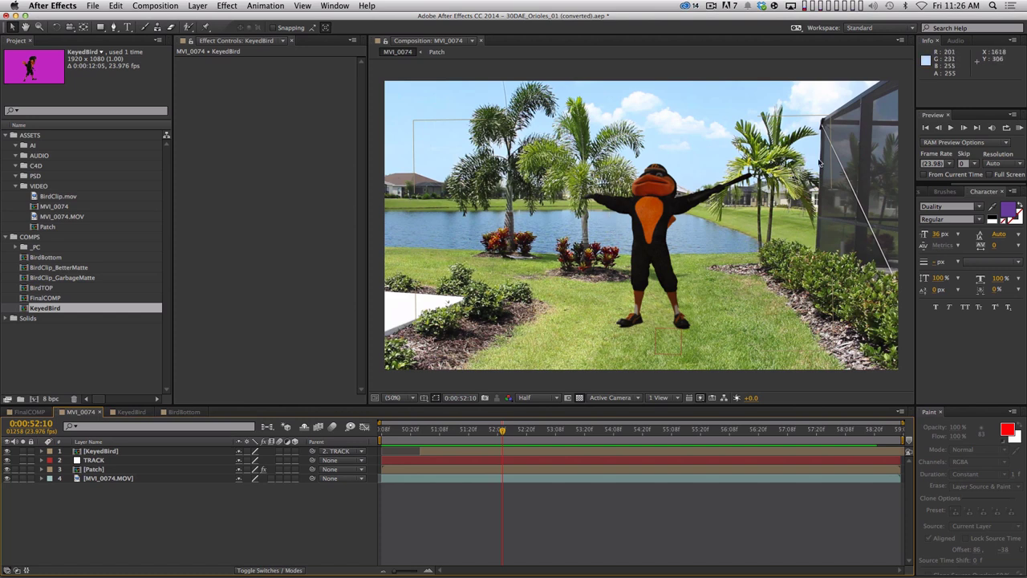
Compare the mascot with the background in the Red, Green and Blue channels, then return the viewer to RGB
click(507, 397)
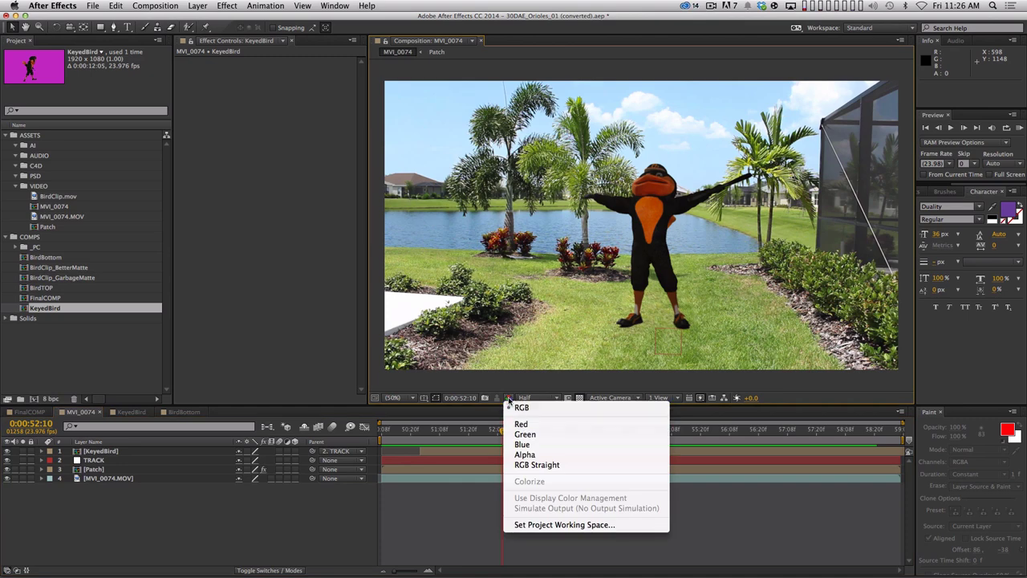
click(521, 423)
click(508, 398)
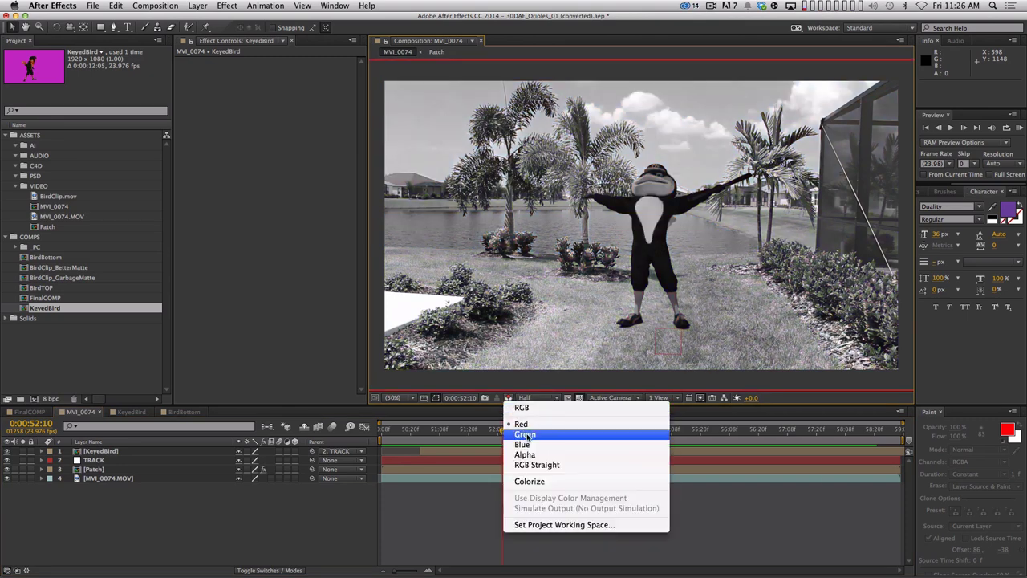
click(526, 434)
click(508, 398)
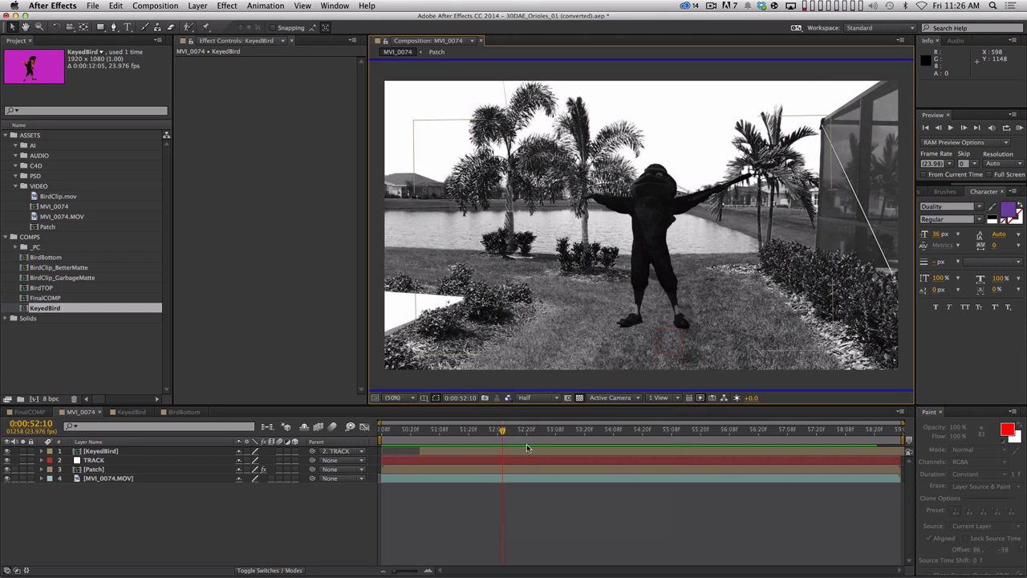
click(507, 397)
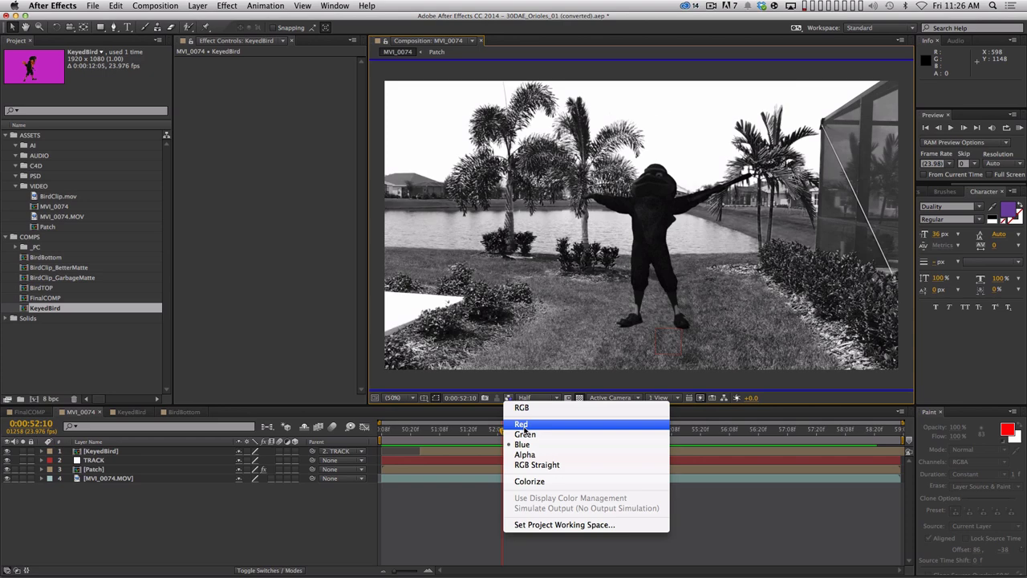
click(522, 406)
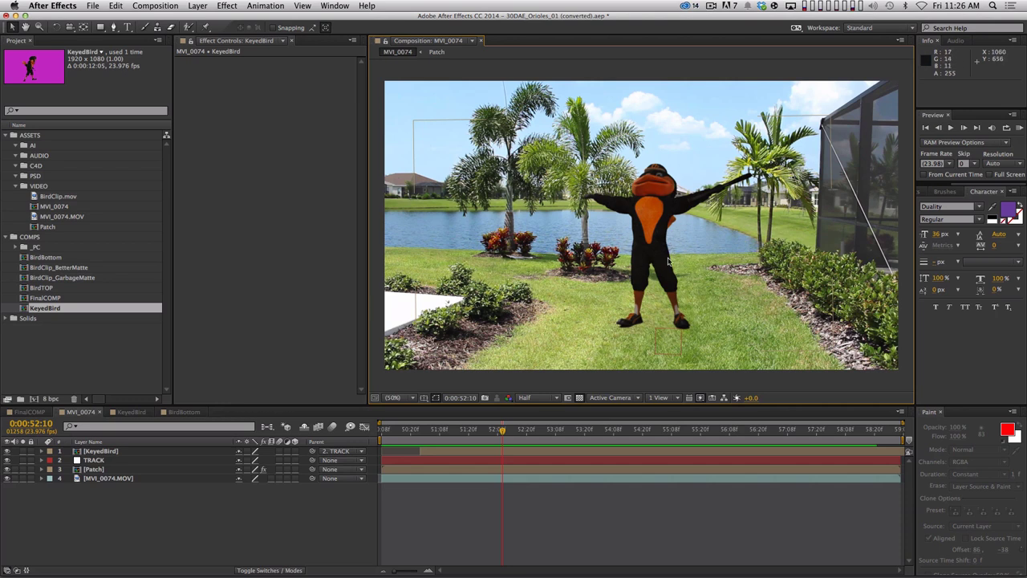
Inspect the blue channel, then cycle through the red, green, blue and full RGB views, ending on the red channel
click(507, 397)
click(530, 444)
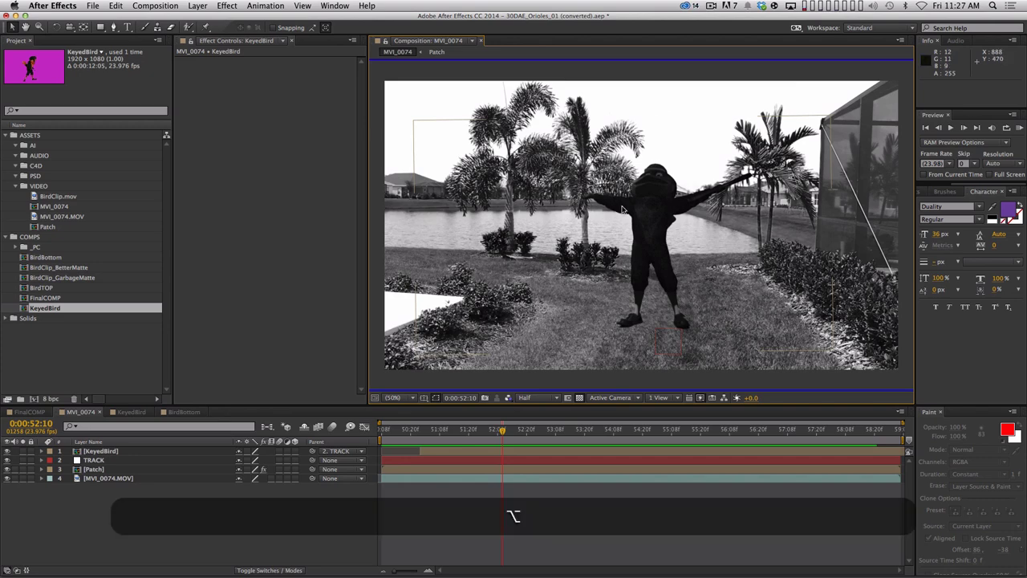
key(alt+1)
key(alt+2)
key(alt+3)
key(alt+3)
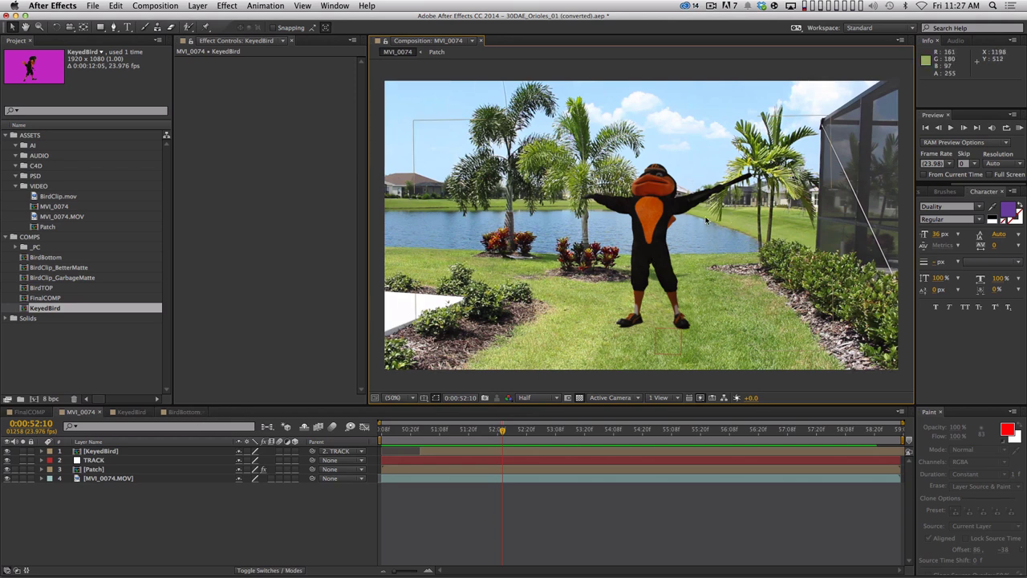
key(alt+1)
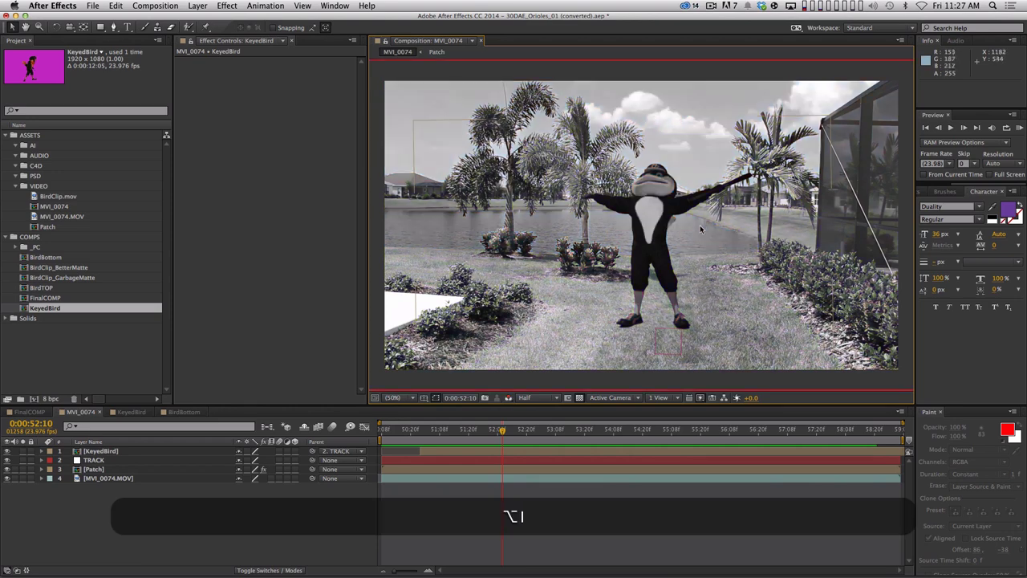
Apply the Levels color correction effect to the KeyedBird layer in MVI_0074
click(669, 239)
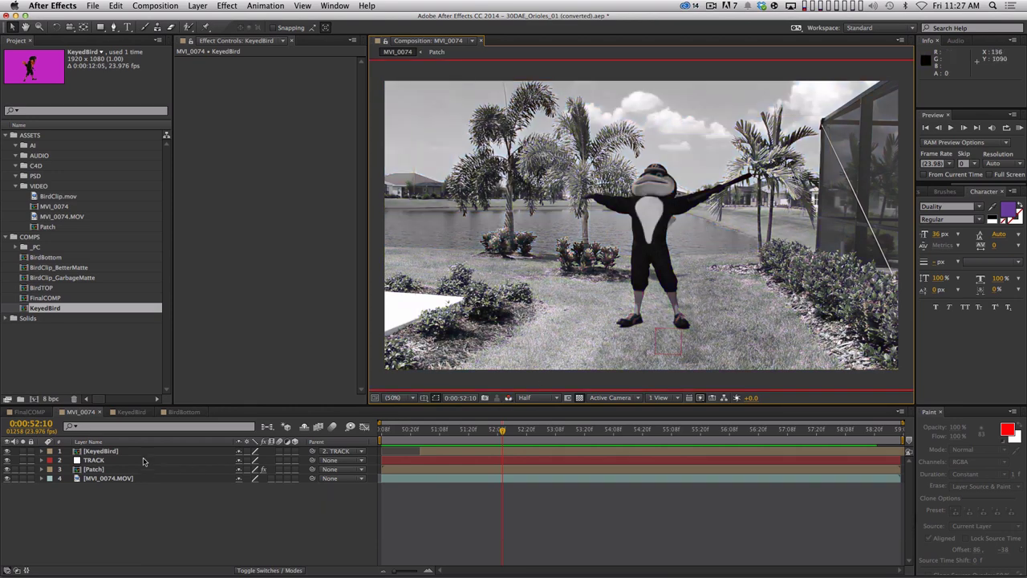
click(227, 6)
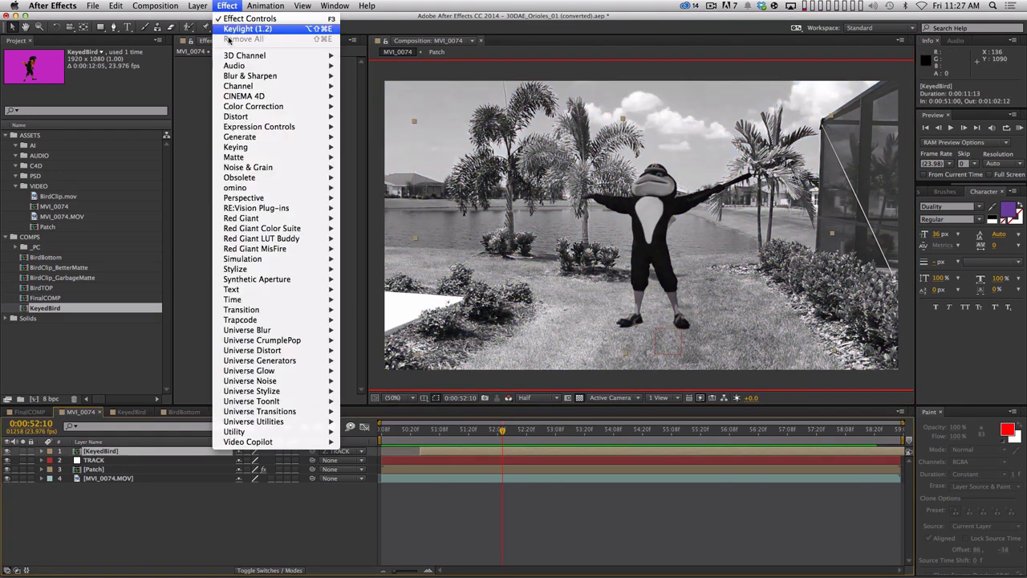
mouse_move(265, 106)
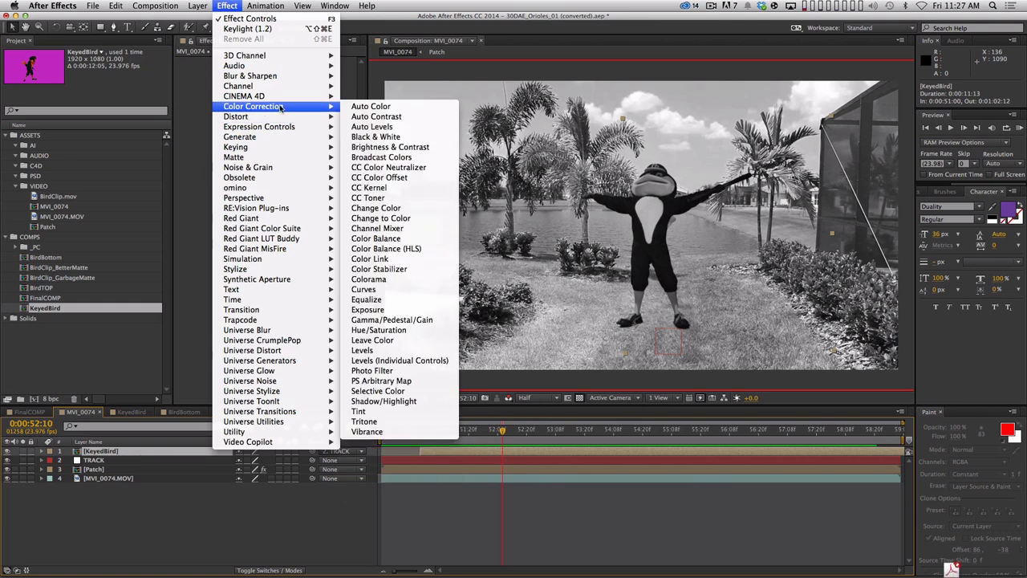
click(377, 350)
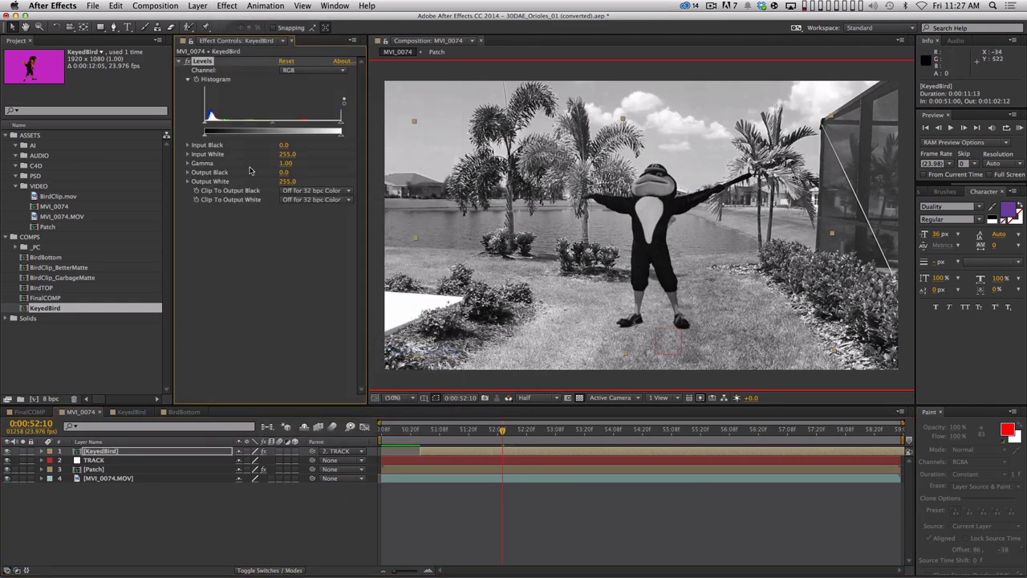
Try Levels on KeyedBird with Output Black 10, Input White 230 and Gamma 1.10, and reset the effect
drag(206, 138, 211, 138)
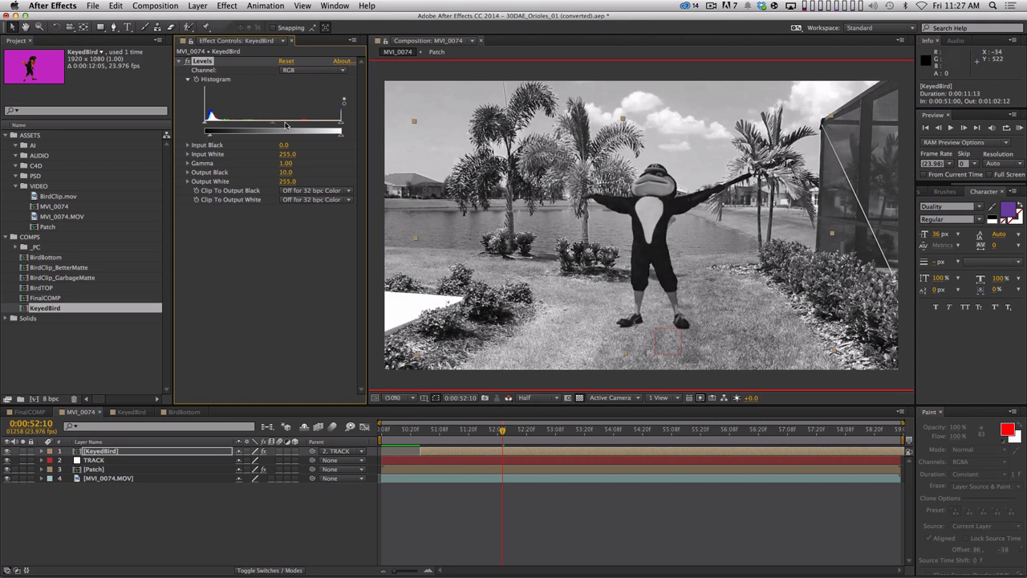
drag(347, 118, 259, 126)
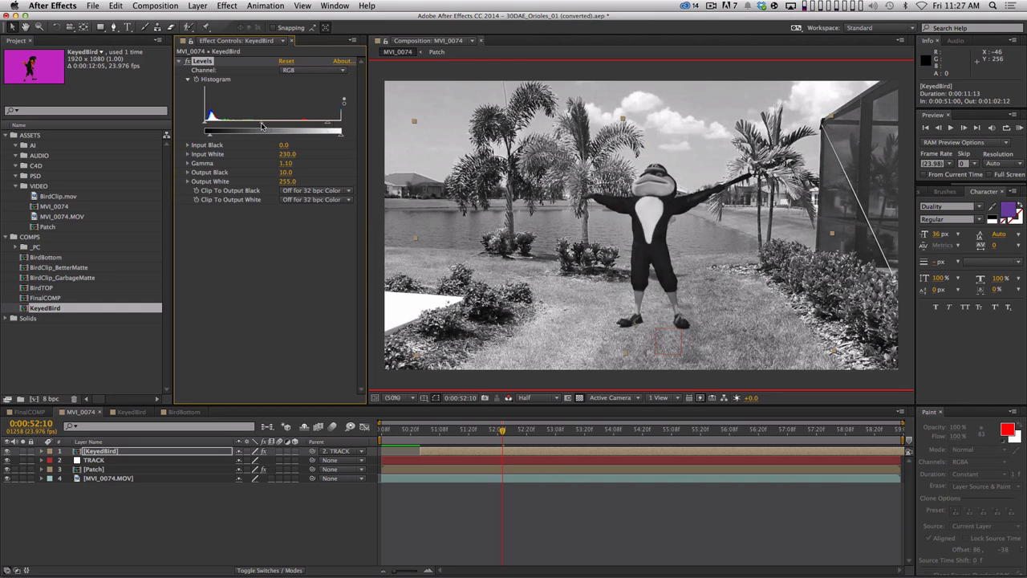
click(285, 61)
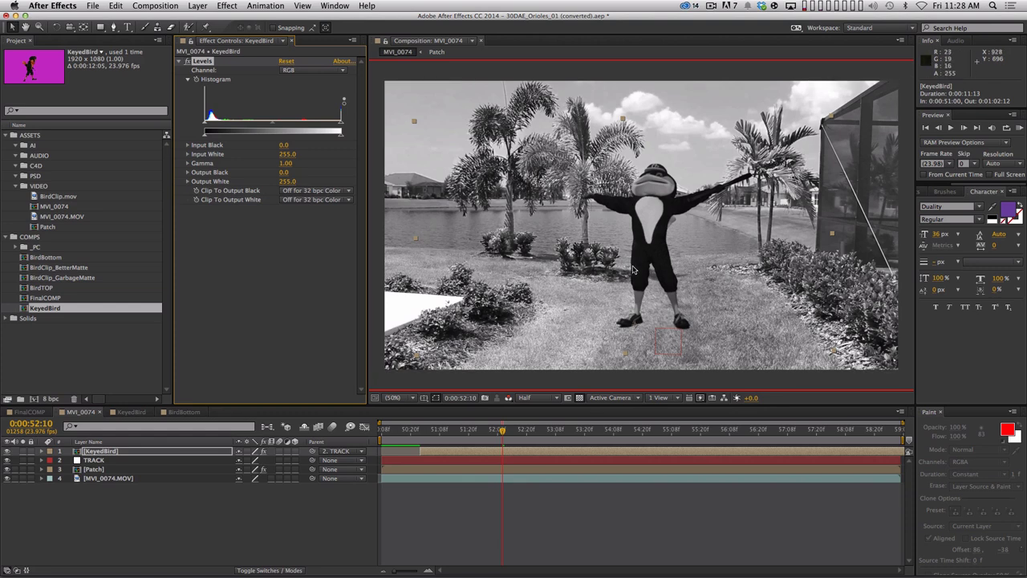
click(341, 8)
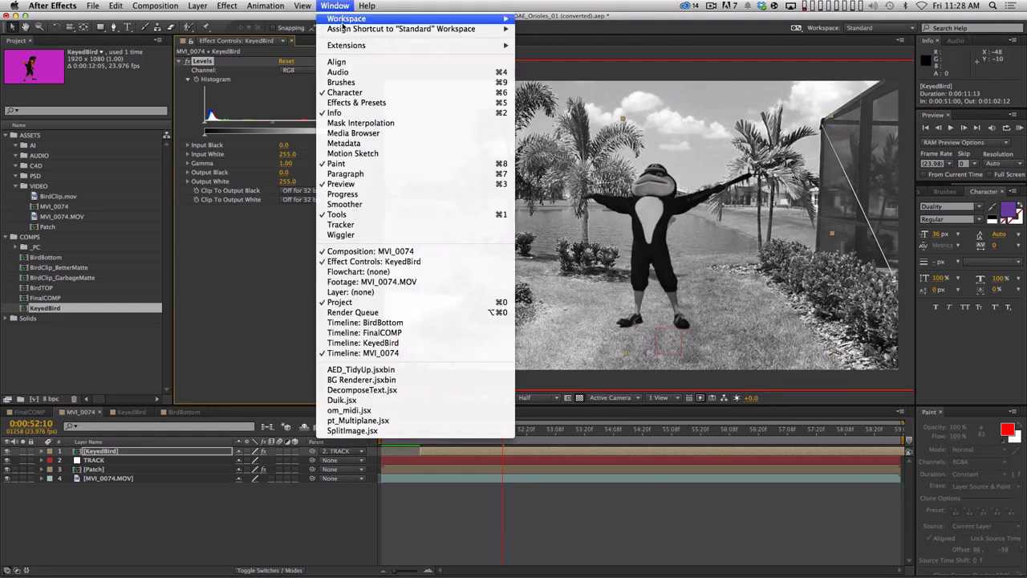
click(346, 113)
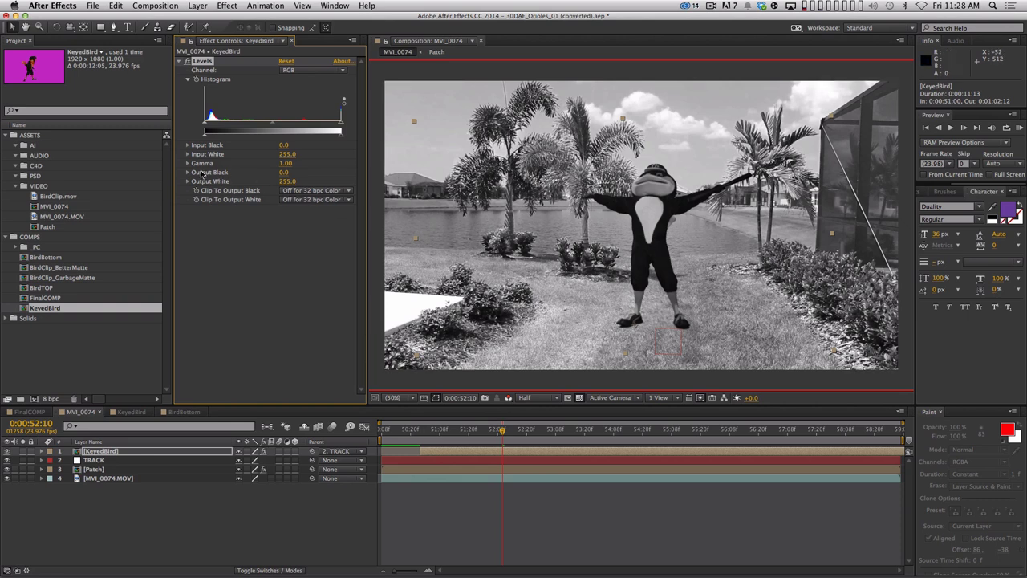
Try an RGB Output Black of 30 in KeyedBird's Levels and reduce it to 15
click(285, 173)
text(30)
key(Return)
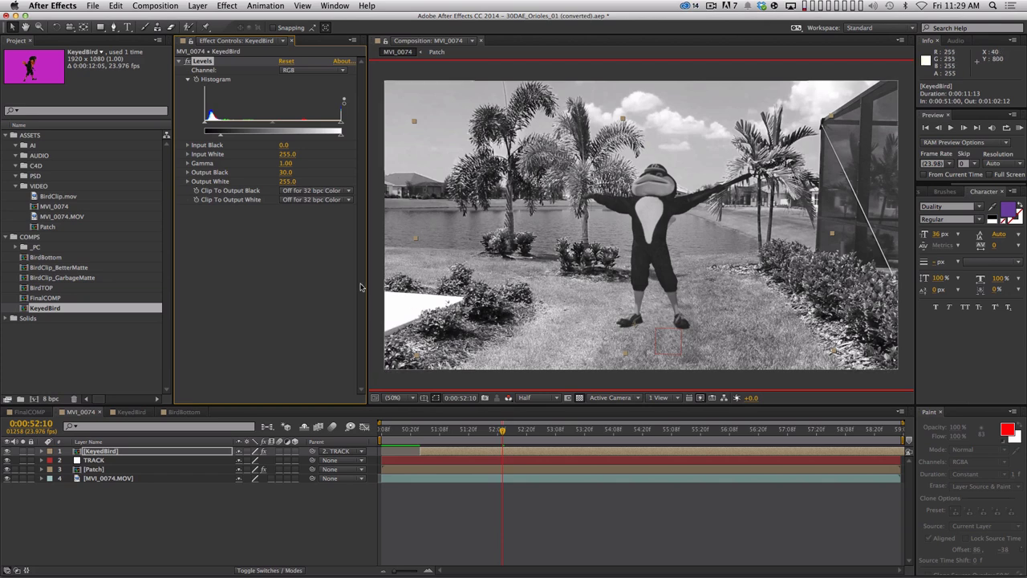
click(287, 174)
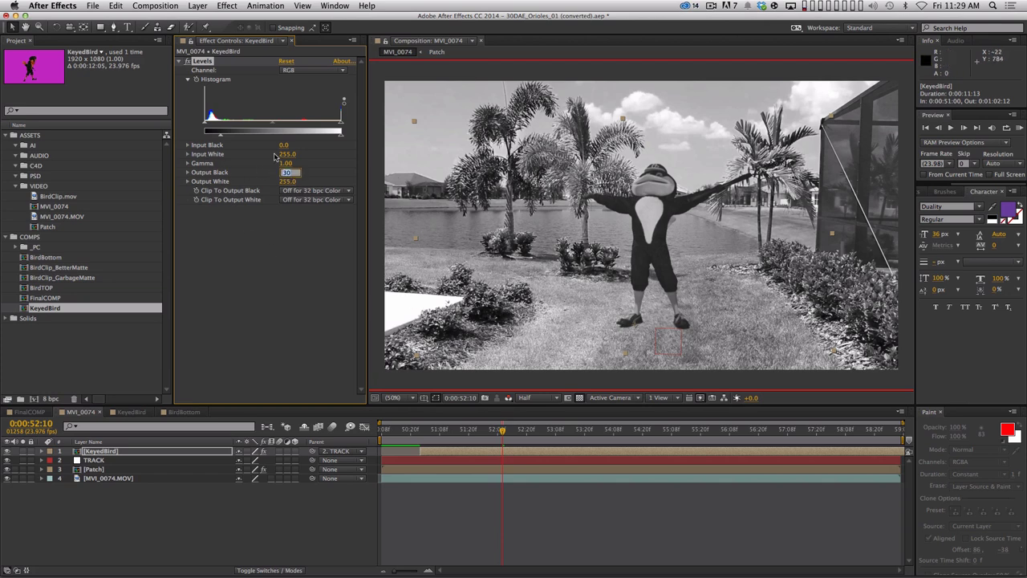
text(15)
key(Return)
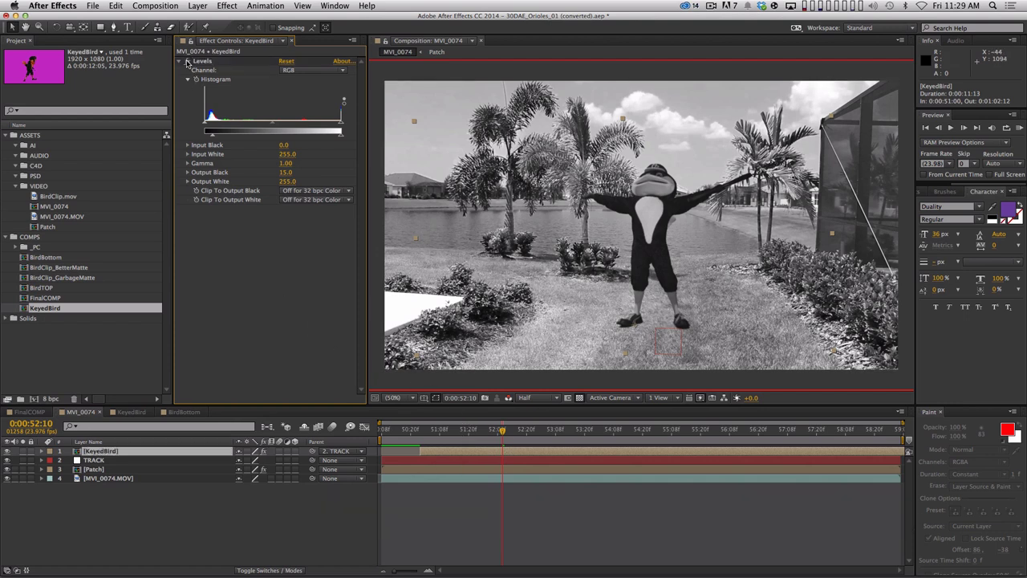
Toggle Levels off and on to compare the mascot's blacks, check the blue and full RGB views, and return to the red channel
click(187, 62)
click(187, 62)
click(187, 62)
click(186, 62)
key(alt+3)
key(alt+3)
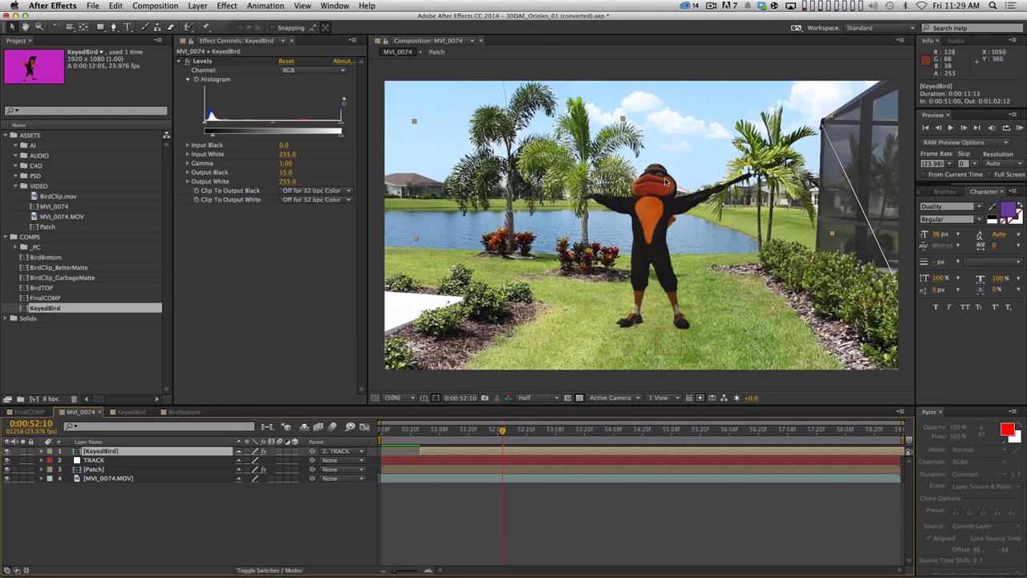
key(alt+3)
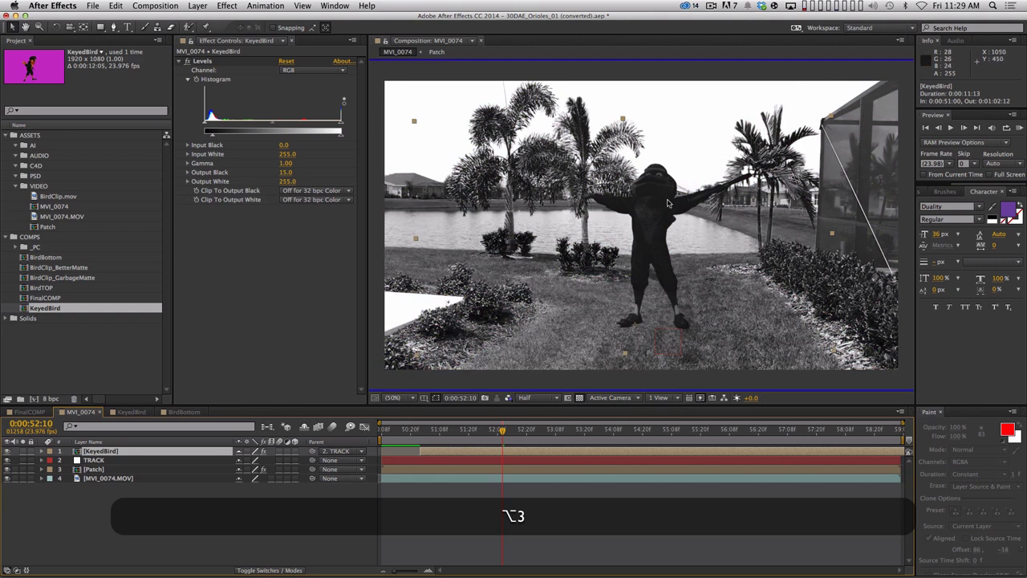
key(alt+1)
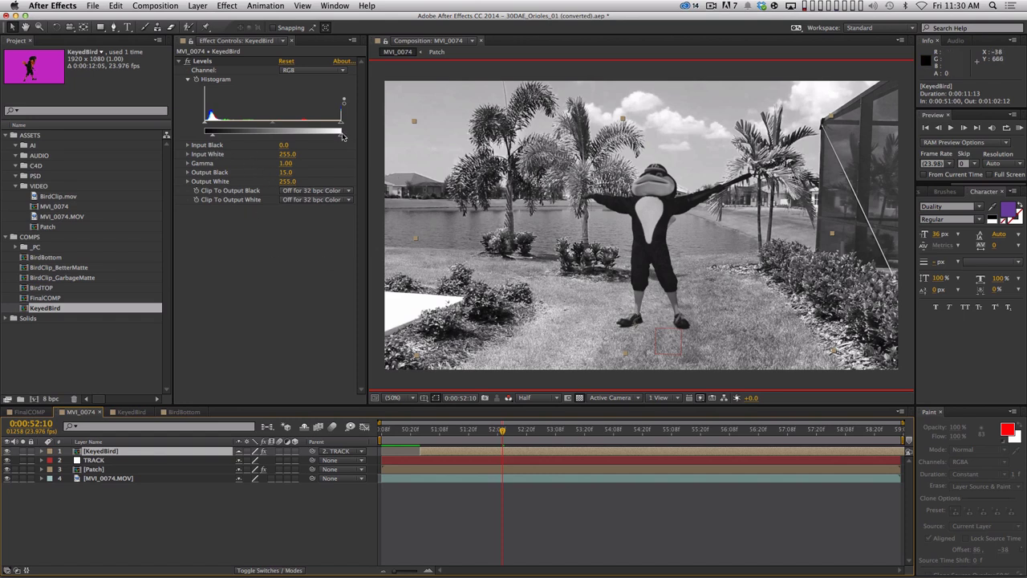
Lower the RGB Input White in Levels by 20, reduce it further to 223.8, and raise Gamma to 1.03
click(286, 155)
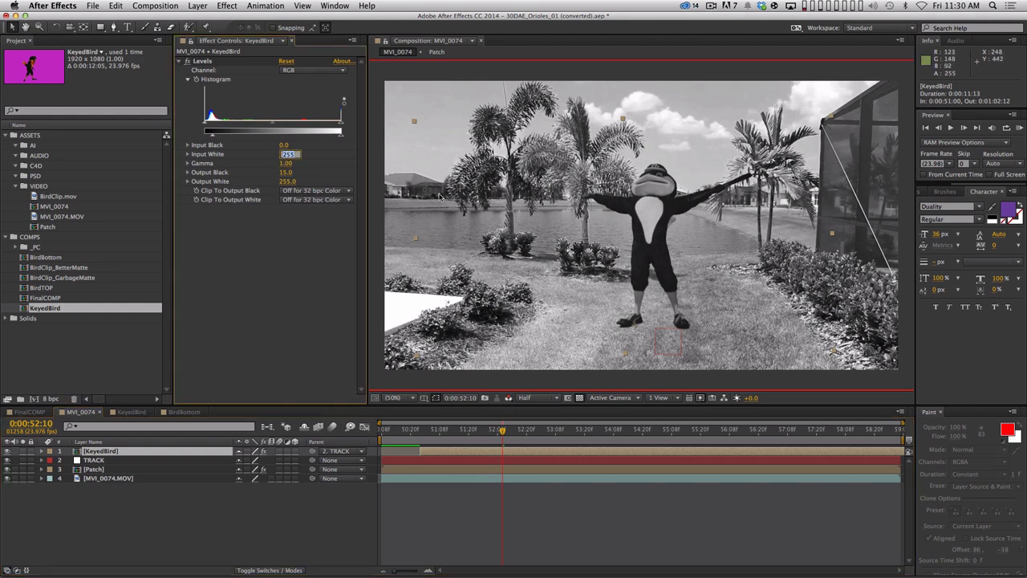
key(Right)
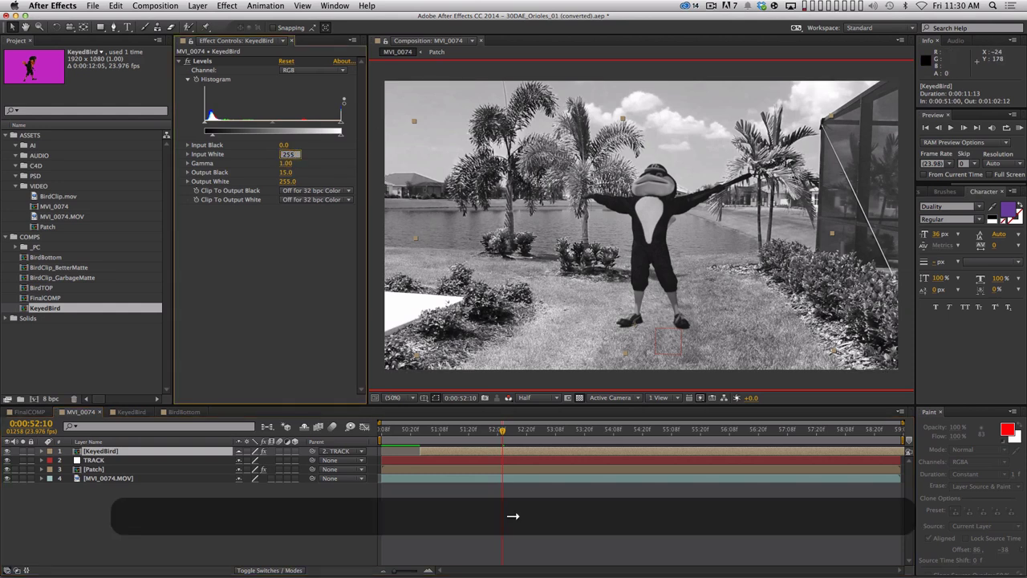
text(-20)
key(Return)
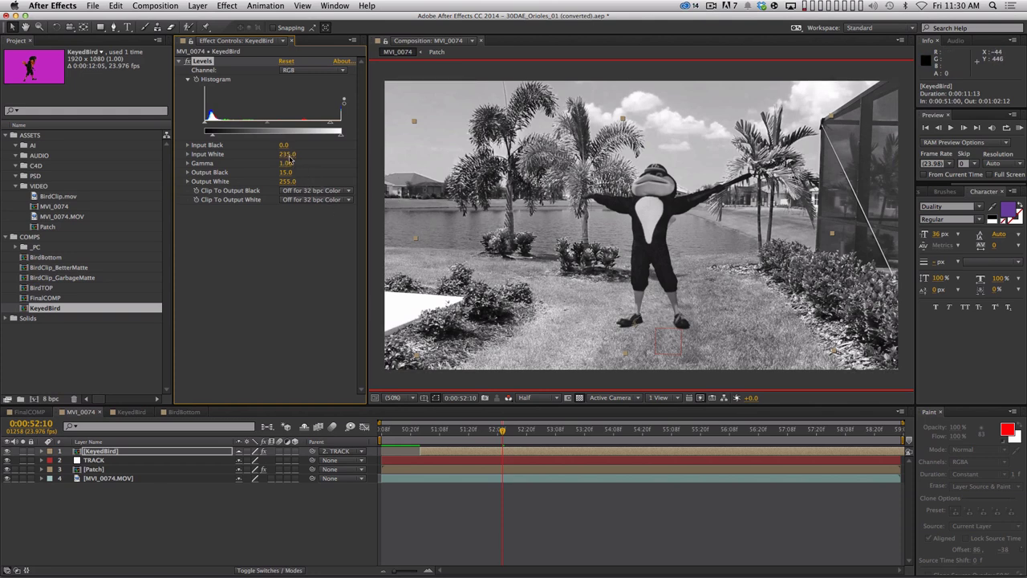
mouse_move(288, 159)
mouse_down()
mouse_move(224, 159)
mouse_move(276, 154)
mouse_move(267, 156)
mouse_up()
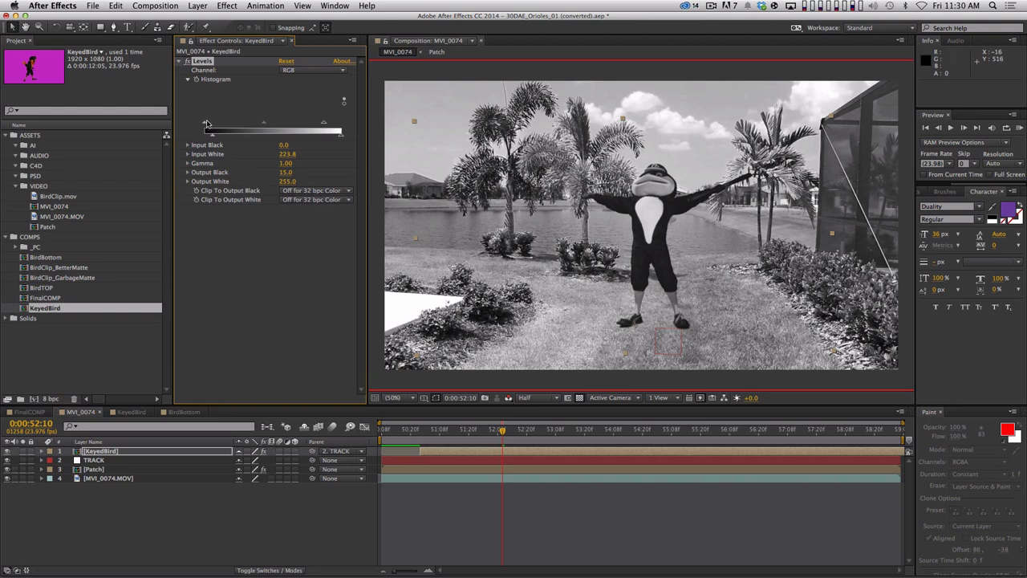
drag(264, 123, 264, 123)
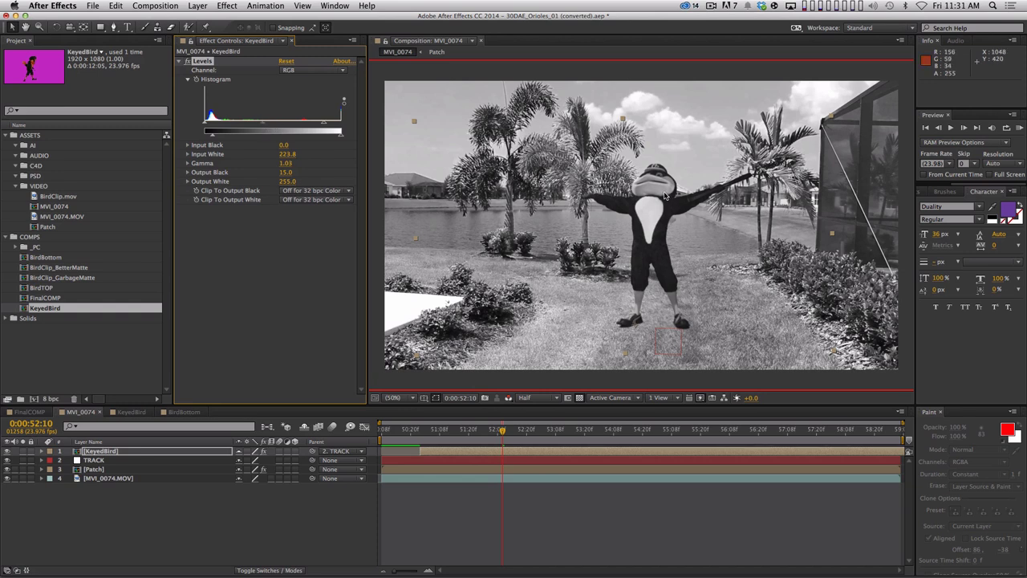
Compare the mascot with Levels off and on, inspect the green channel, and return the viewer to the red channel
click(187, 62)
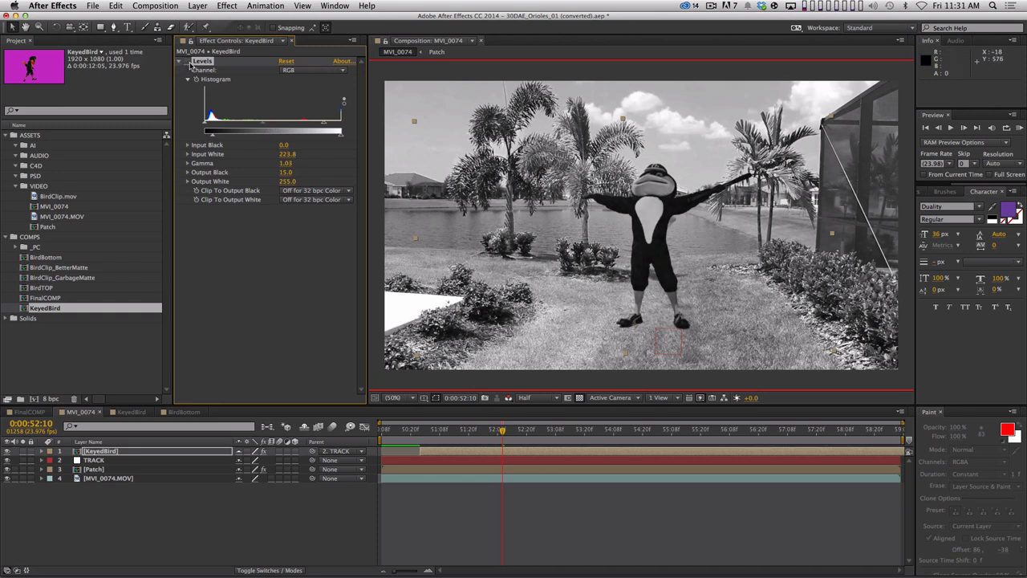
click(187, 62)
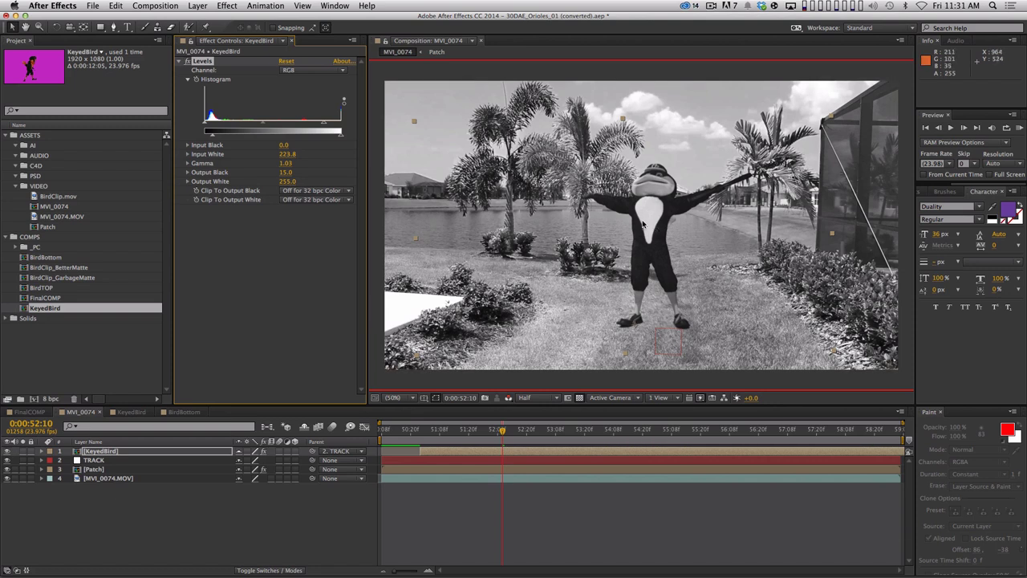
key(alt+2)
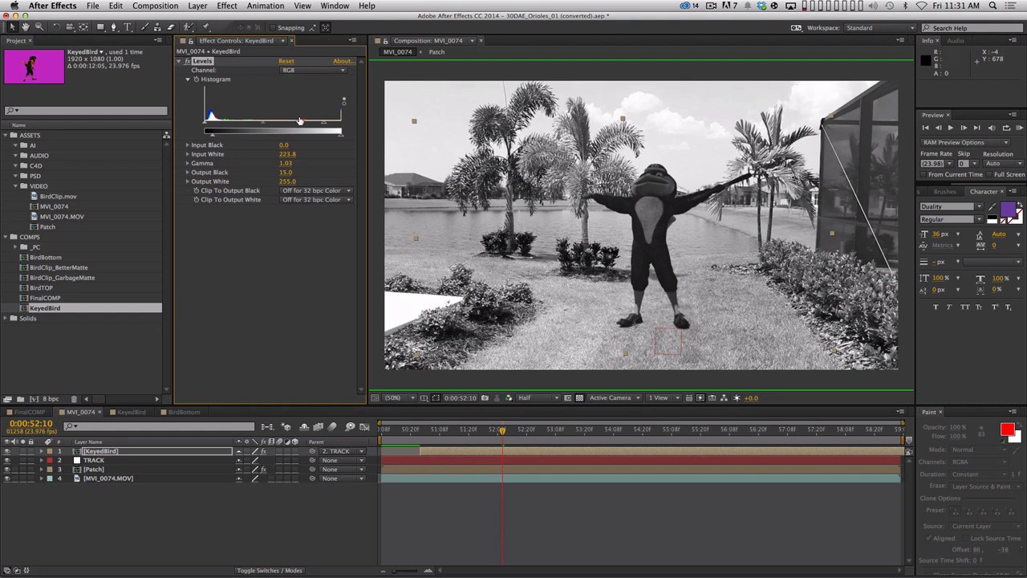
key(alt+1)
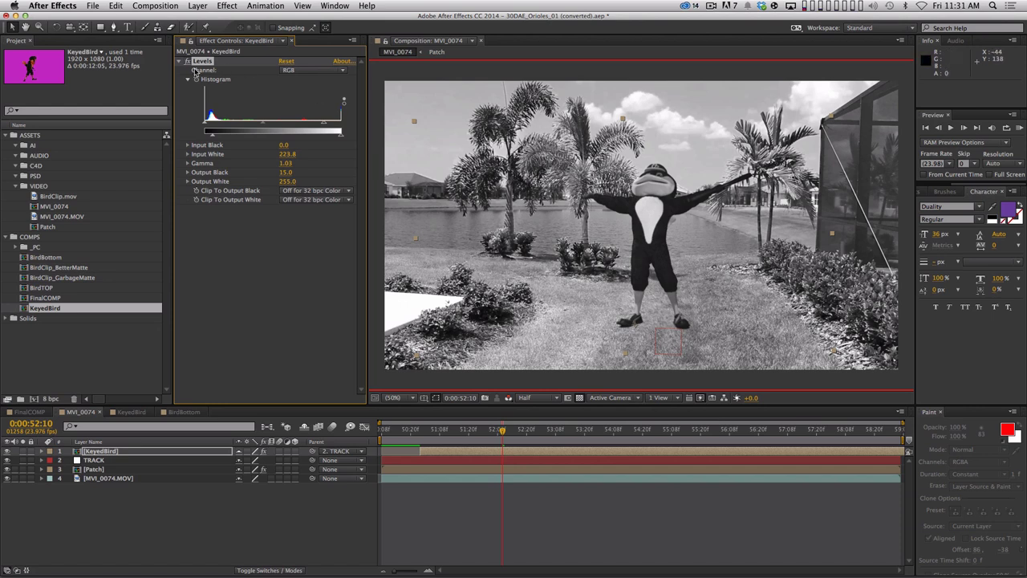
Reset Levels and, on its Red channel, set Output Black to 14, Input White to 224 and Gamma to 1.07
click(295, 70)
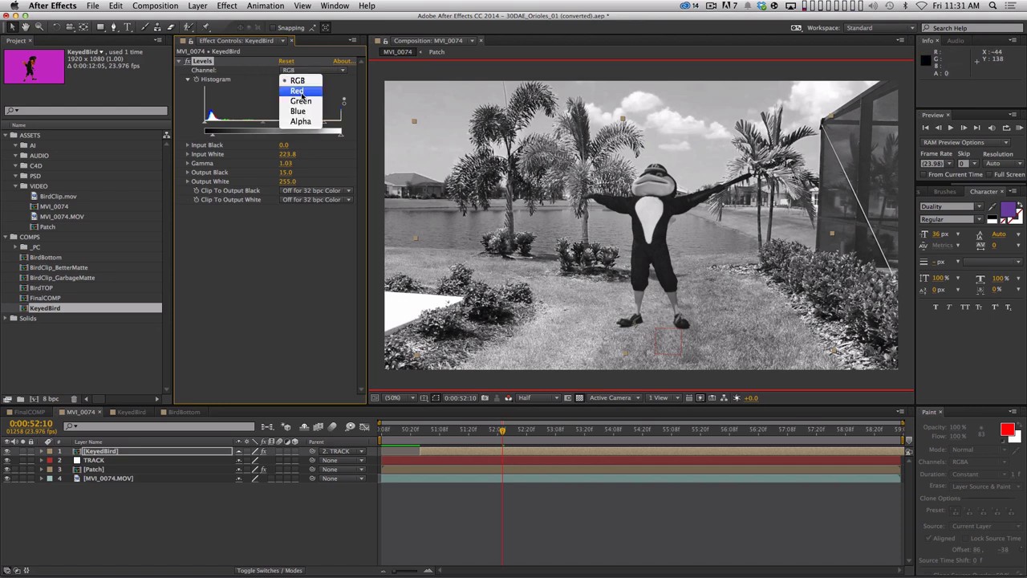
click(297, 93)
click(298, 71)
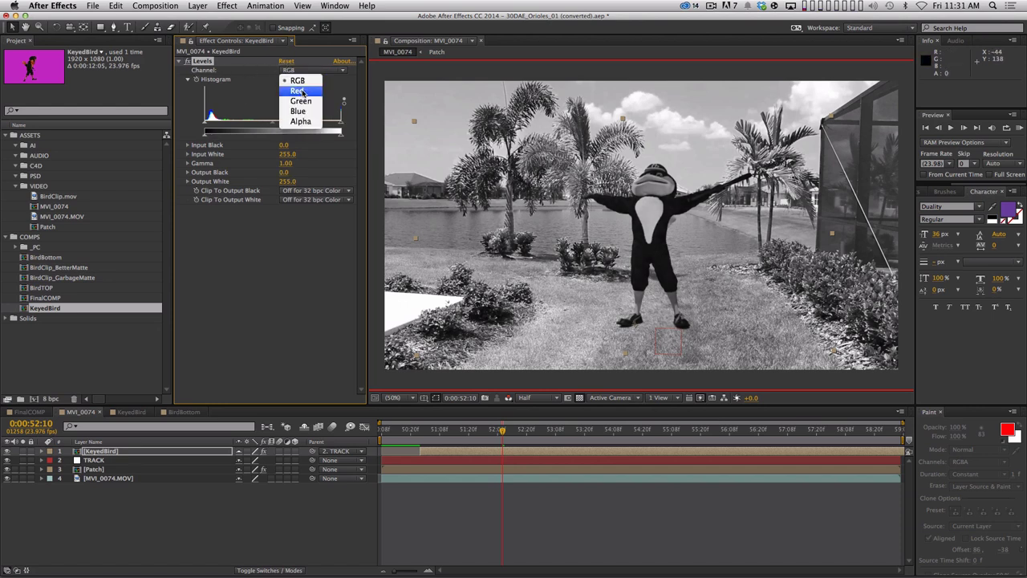
click(298, 91)
drag(206, 138, 213, 137)
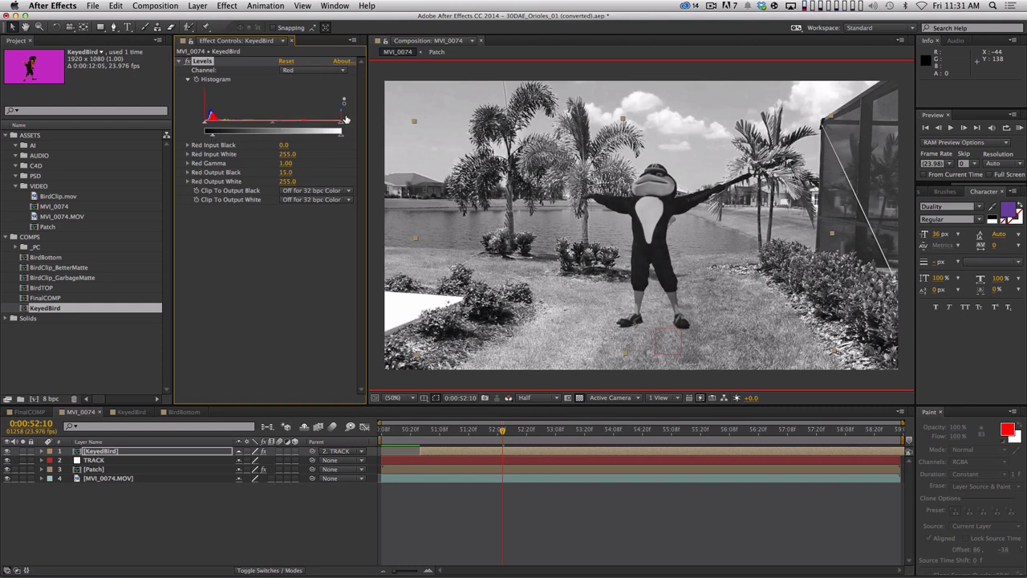
drag(342, 124, 327, 127)
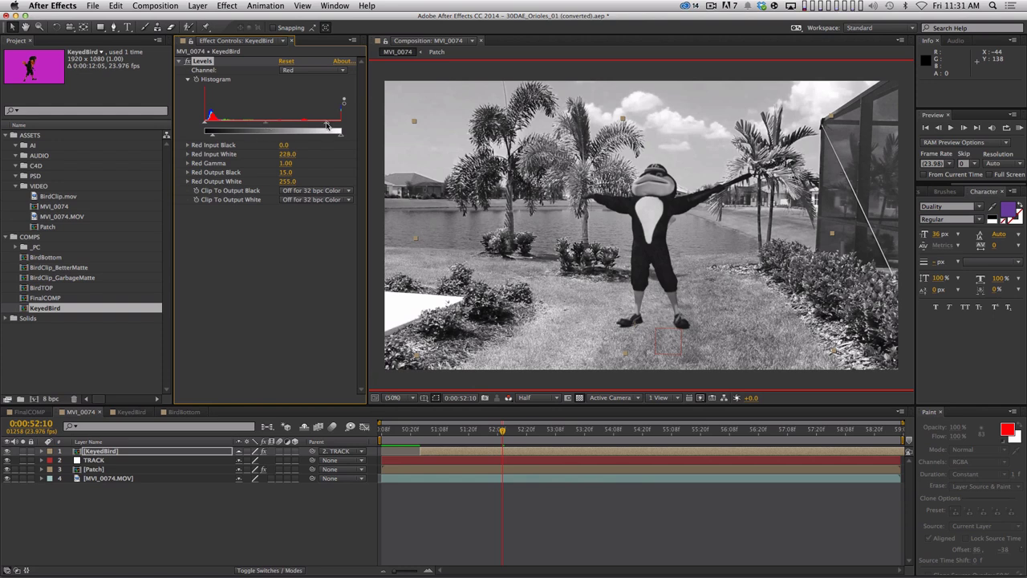
drag(327, 126, 260, 126)
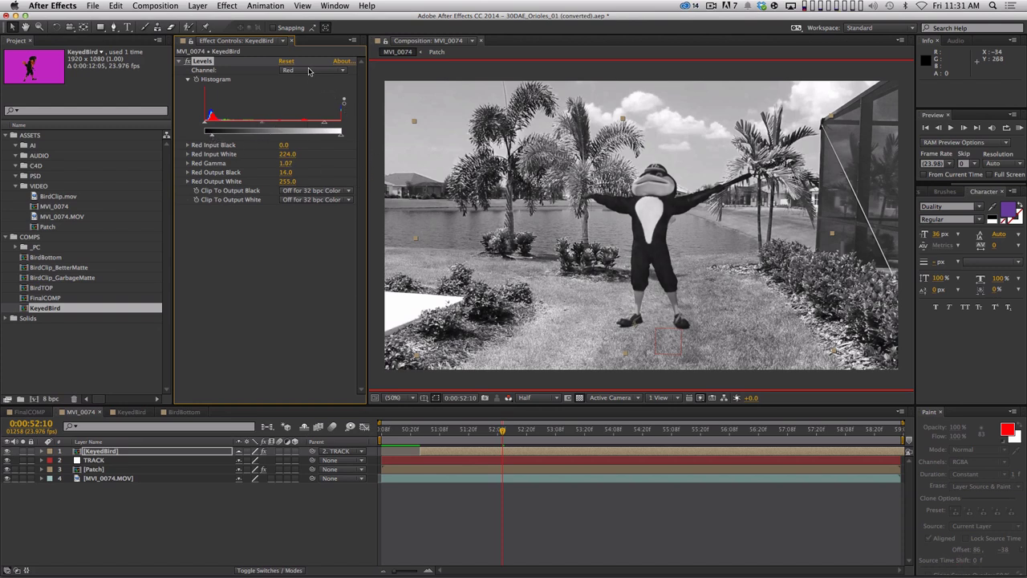
View the green channel and set the Levels Green channel to Input Black 3, Input White 219 and Gamma 1.38
key(alt+2)
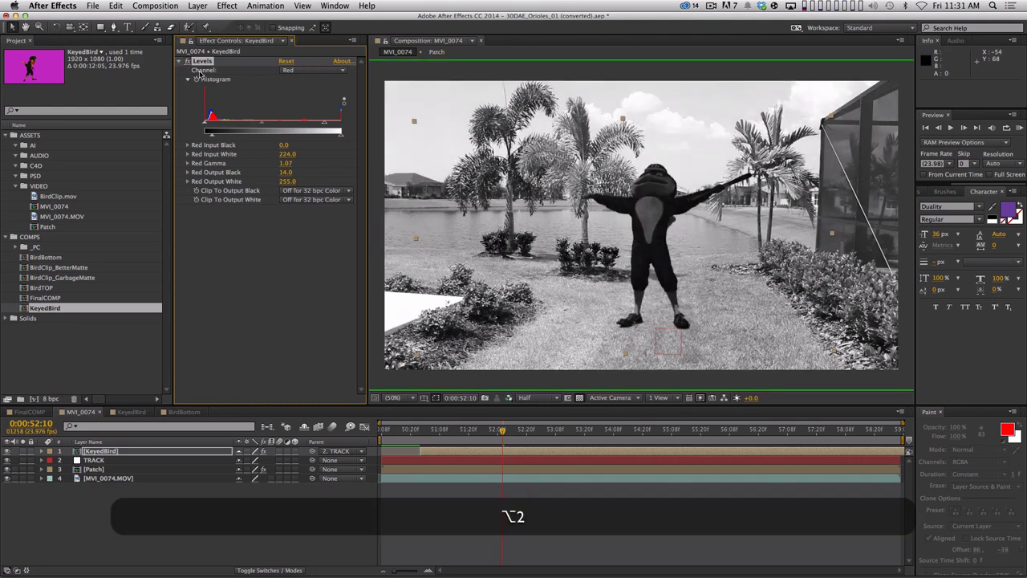
click(312, 73)
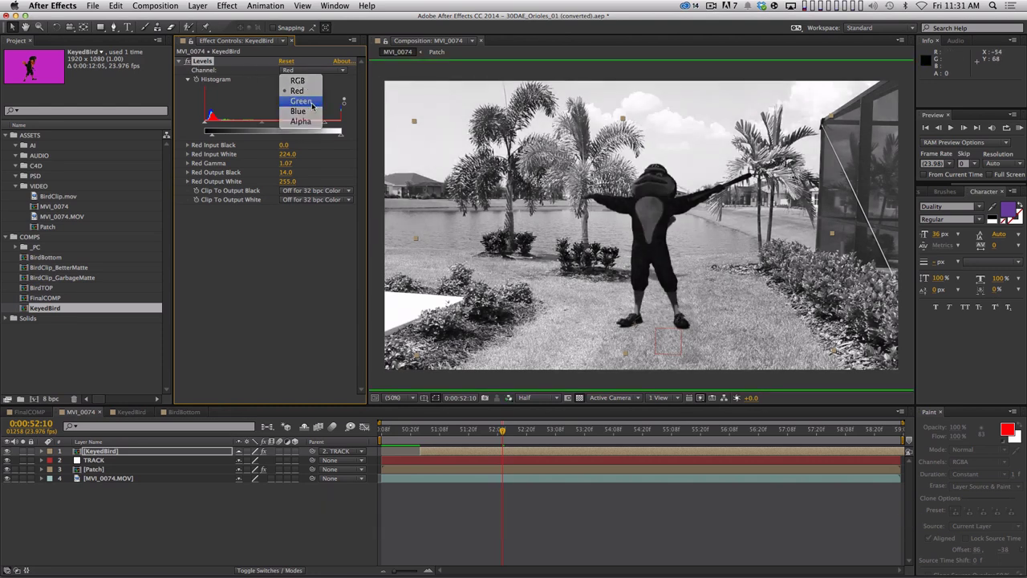
click(302, 96)
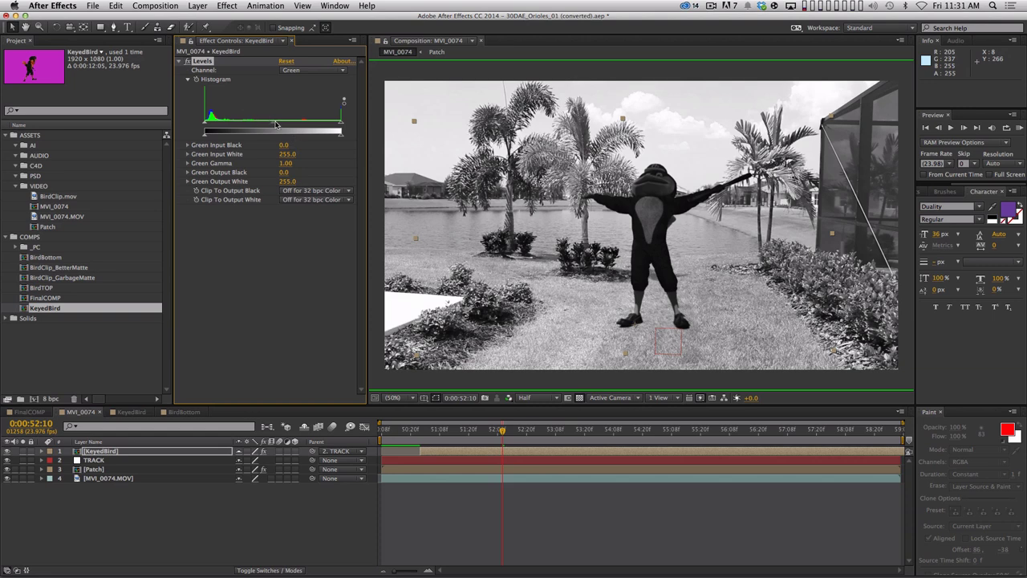
drag(273, 130, 259, 131)
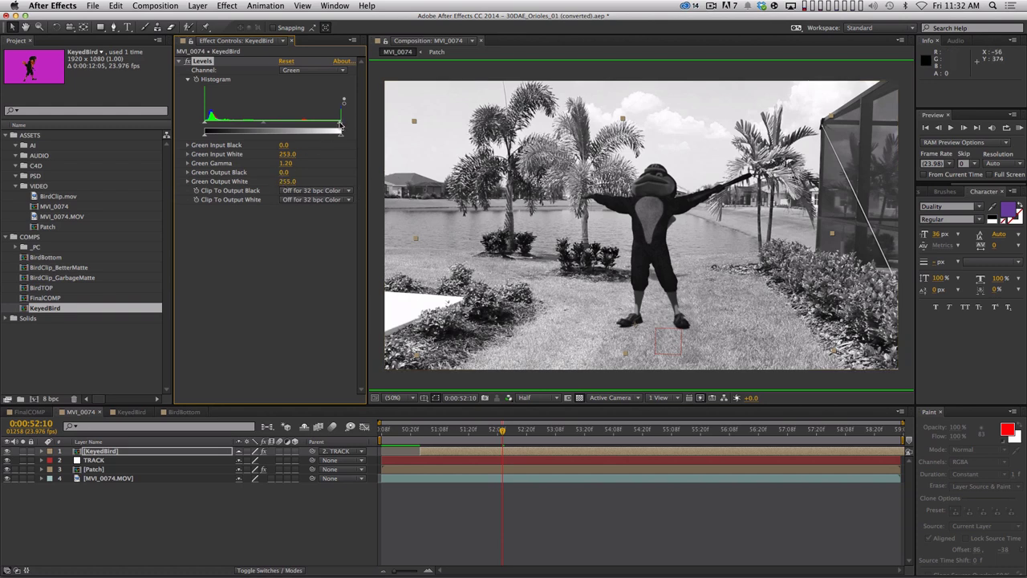
mouse_move(337, 128)
mouse_down()
mouse_move(289, 133)
mouse_move(321, 131)
mouse_up()
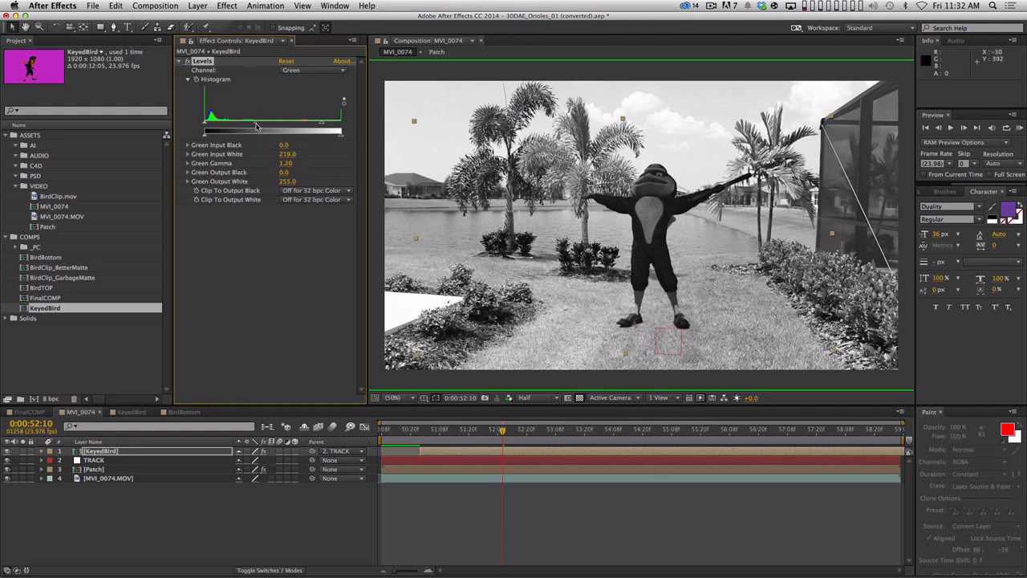
drag(251, 126, 247, 125)
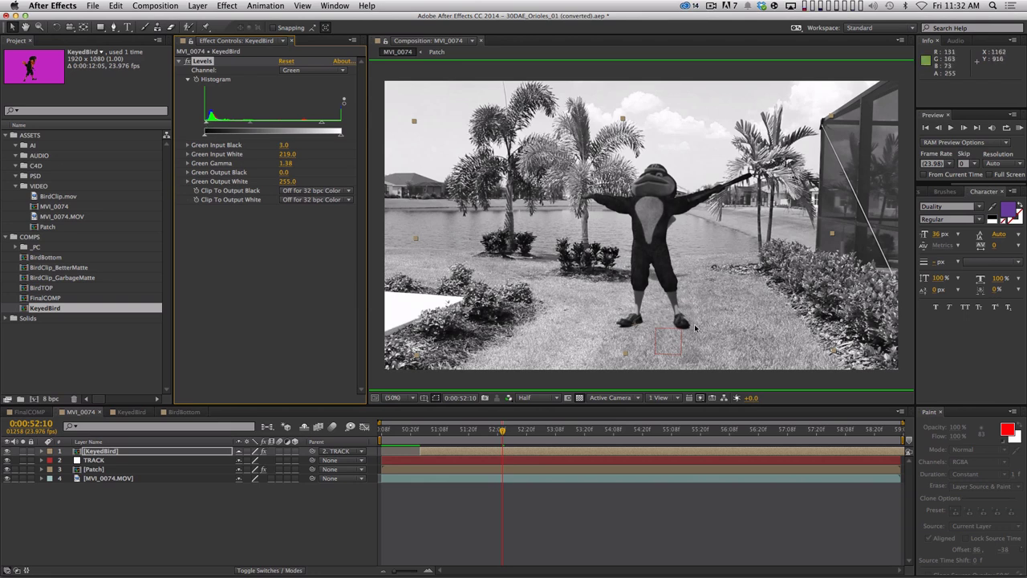
View the blue channel and set the Levels Blue channel to Output Black 18 and Input White 183
click(188, 61)
click(187, 61)
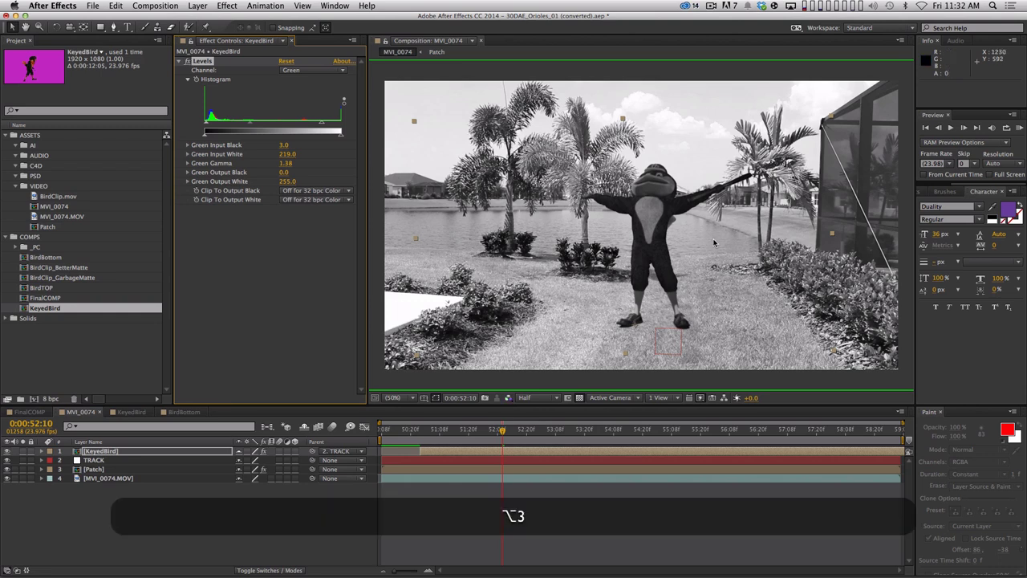
key(alt+3)
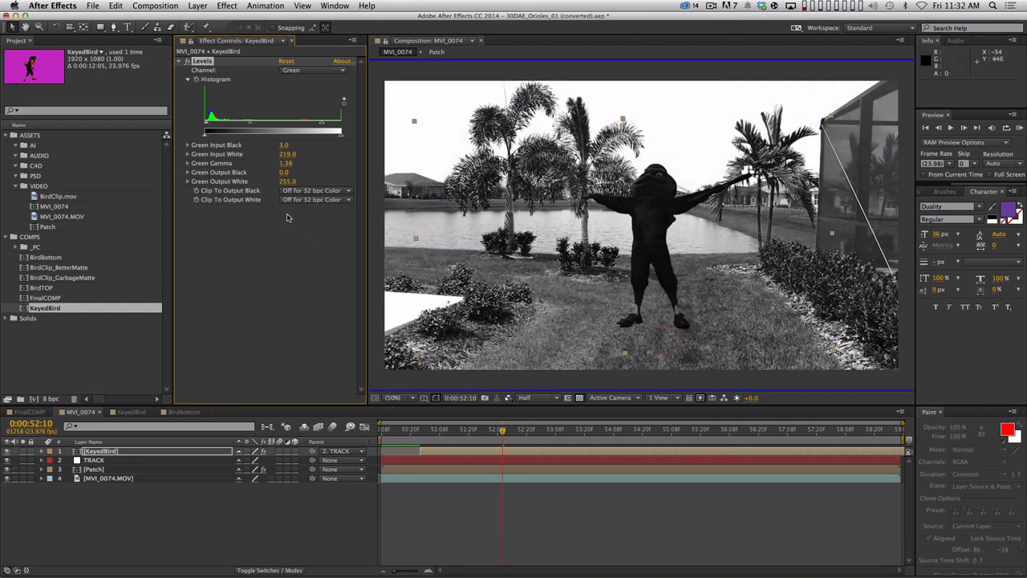
click(312, 70)
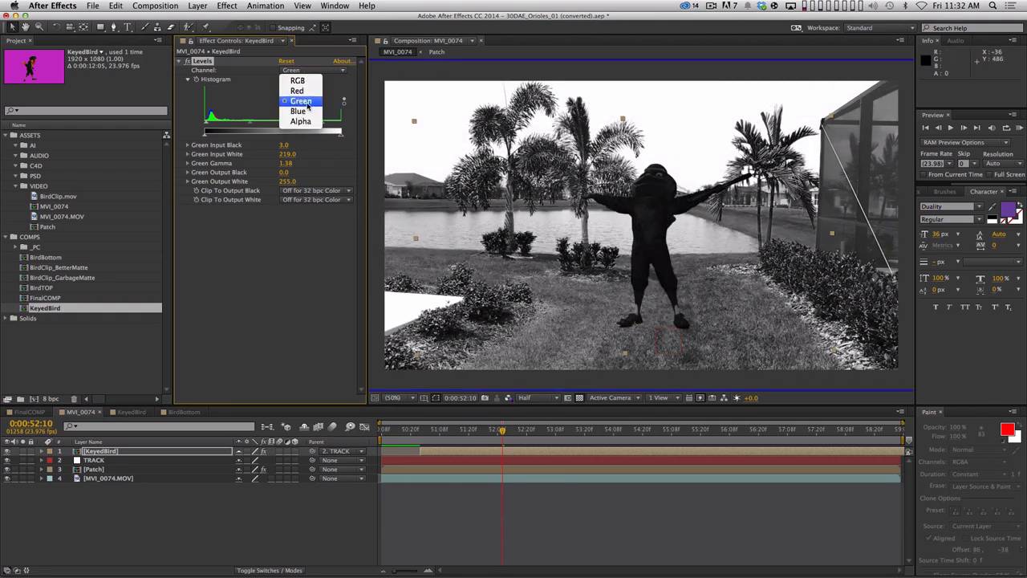
click(307, 114)
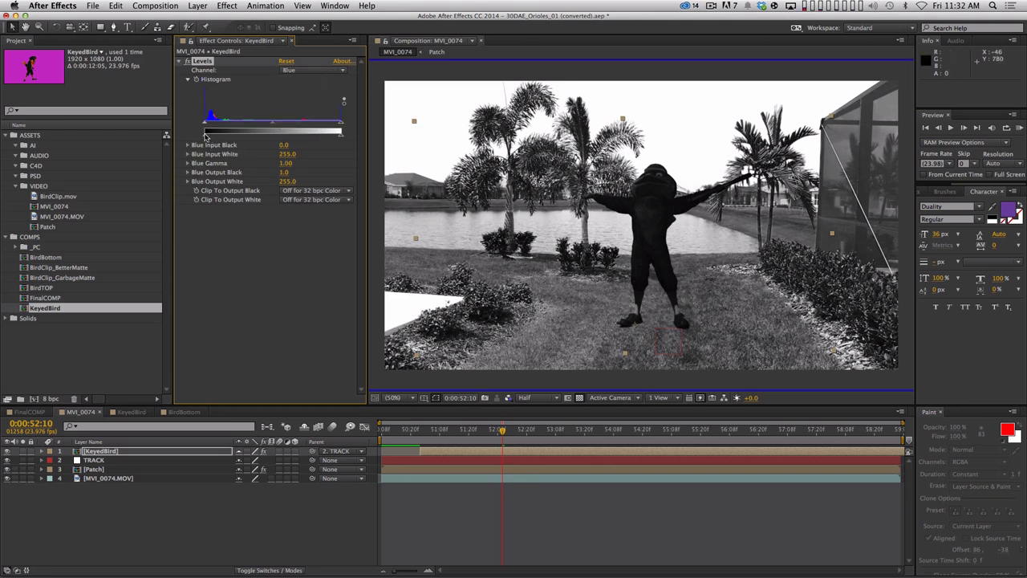
drag(205, 137, 213, 137)
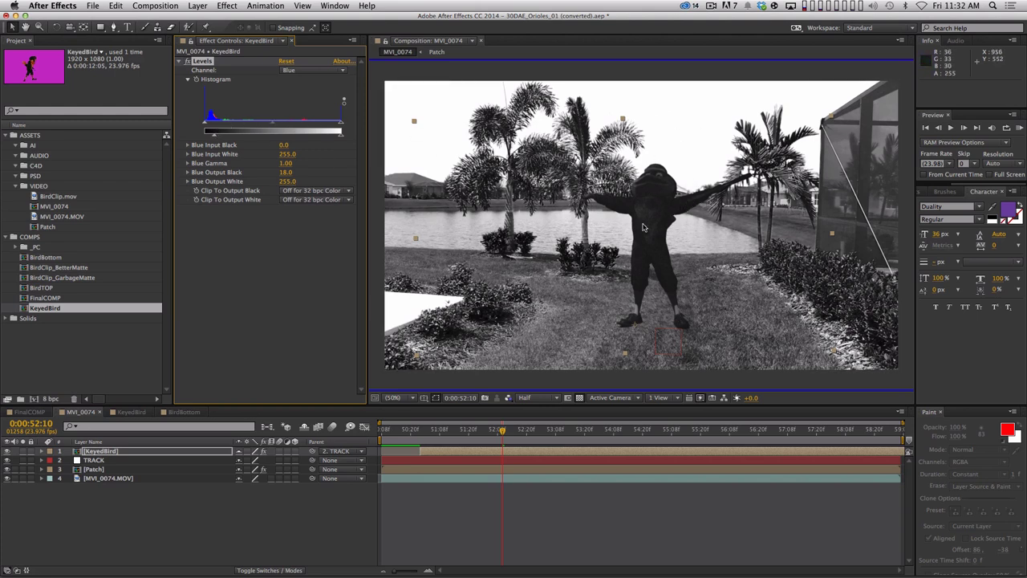
drag(340, 125, 304, 137)
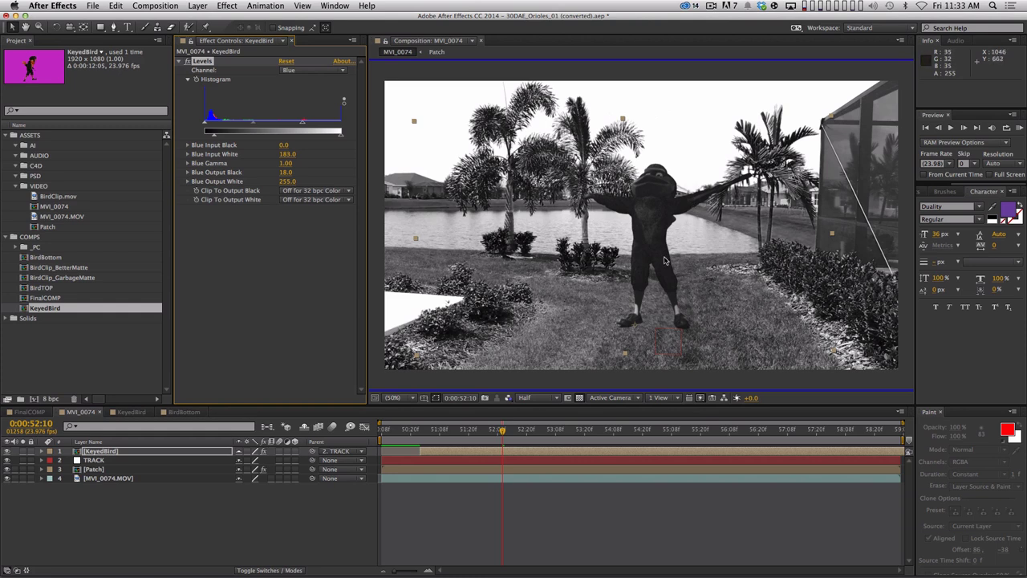
Return the viewer to full colour, compare the mascot with Levels off and on at 0:00:52:13, and preview the composite
click(188, 63)
click(189, 63)
key(alt+3)
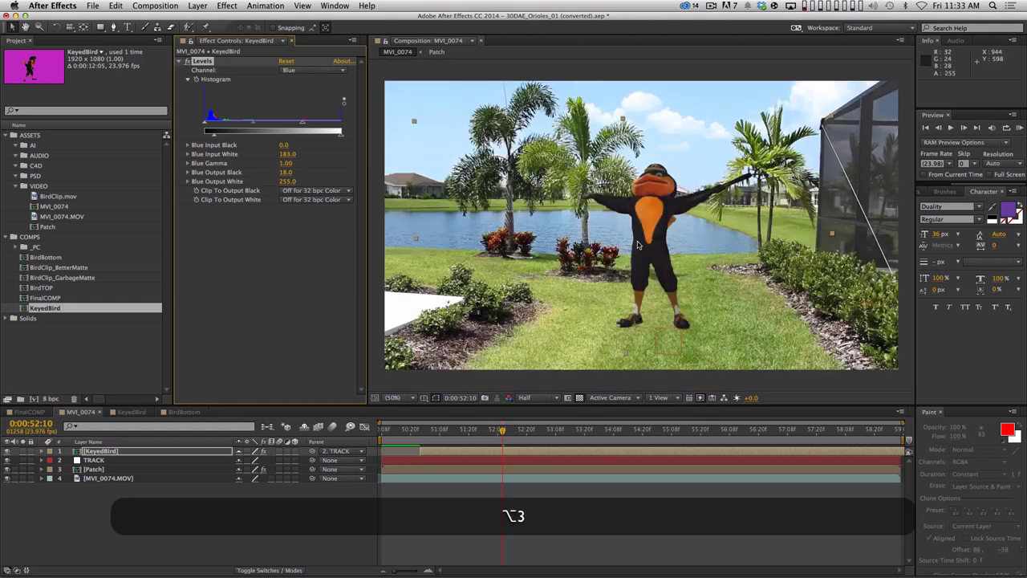
drag(621, 433, 509, 431)
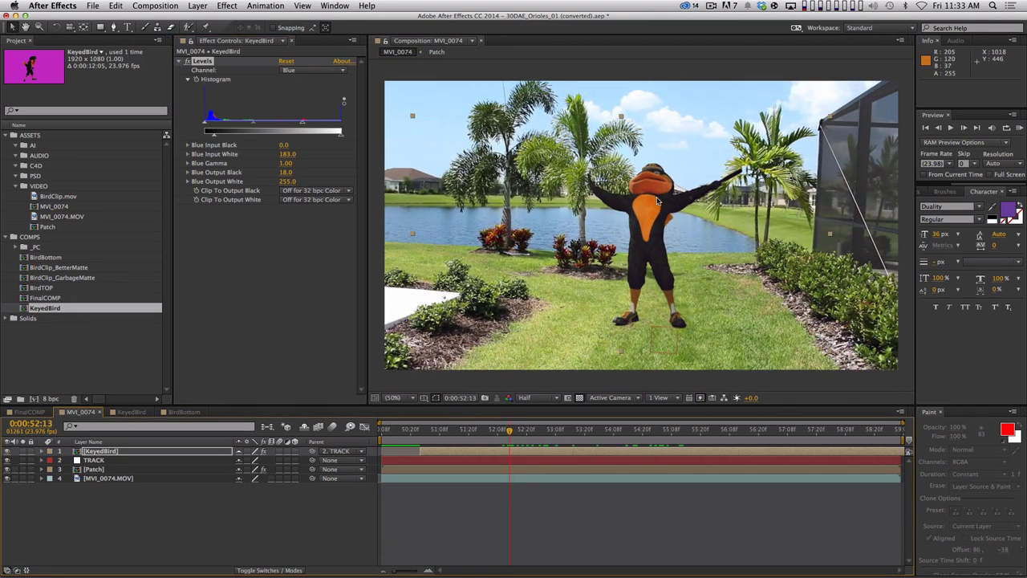
click(187, 62)
click(187, 62)
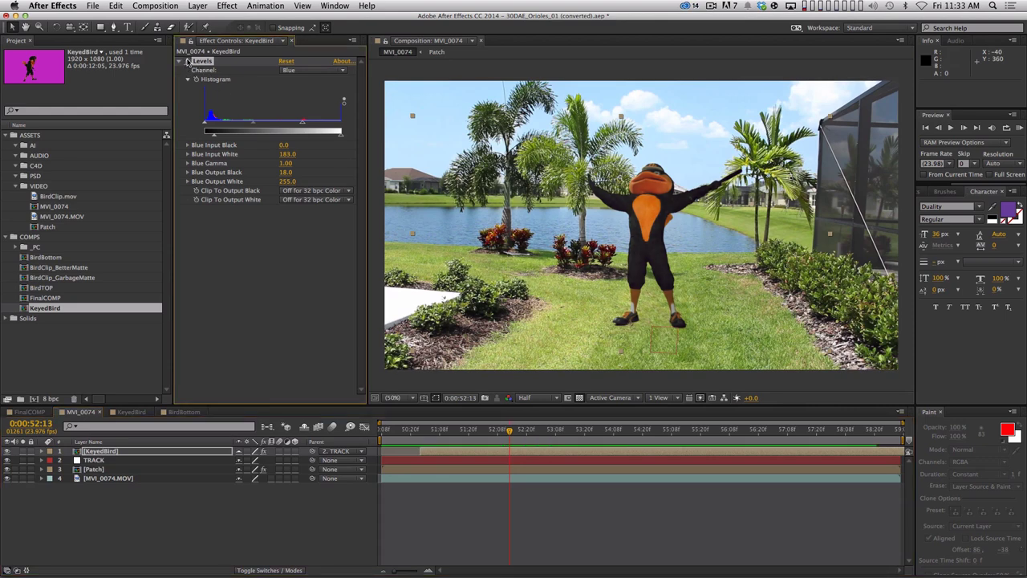
click(187, 61)
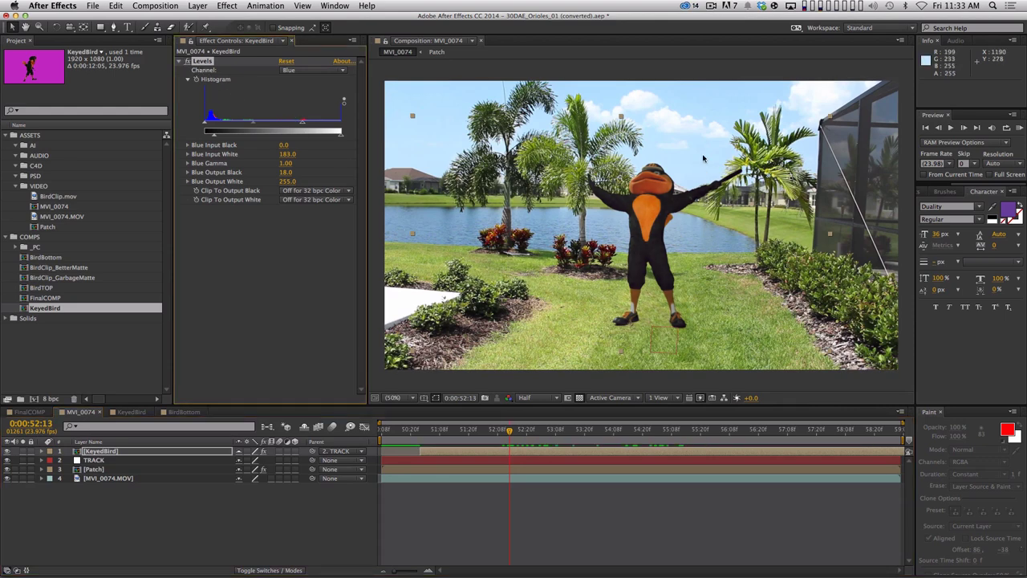
key(KP_0)
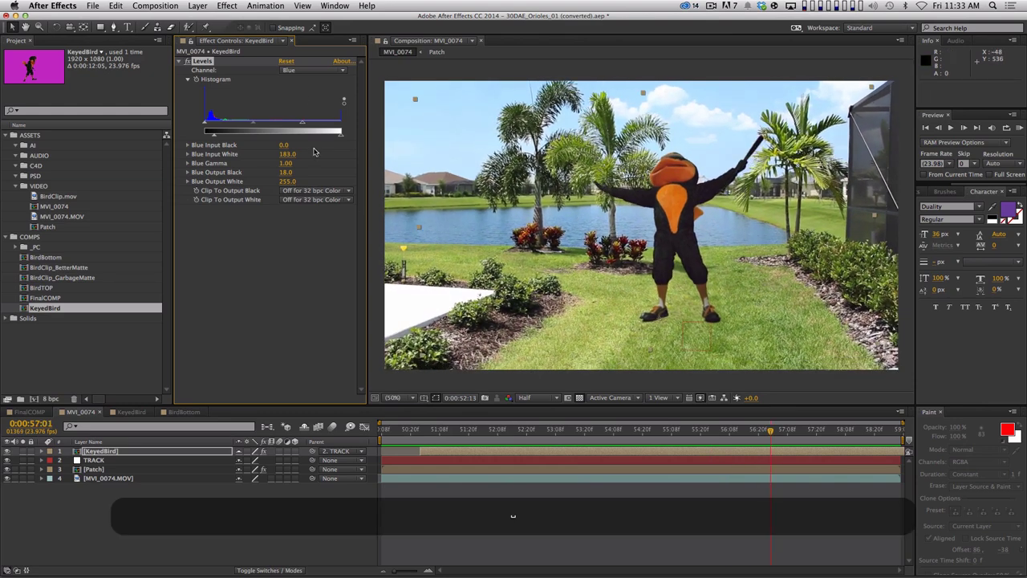
Switch Levels to the RGB channel, raise Output Black to 7 and preview the composite
click(306, 71)
click(299, 81)
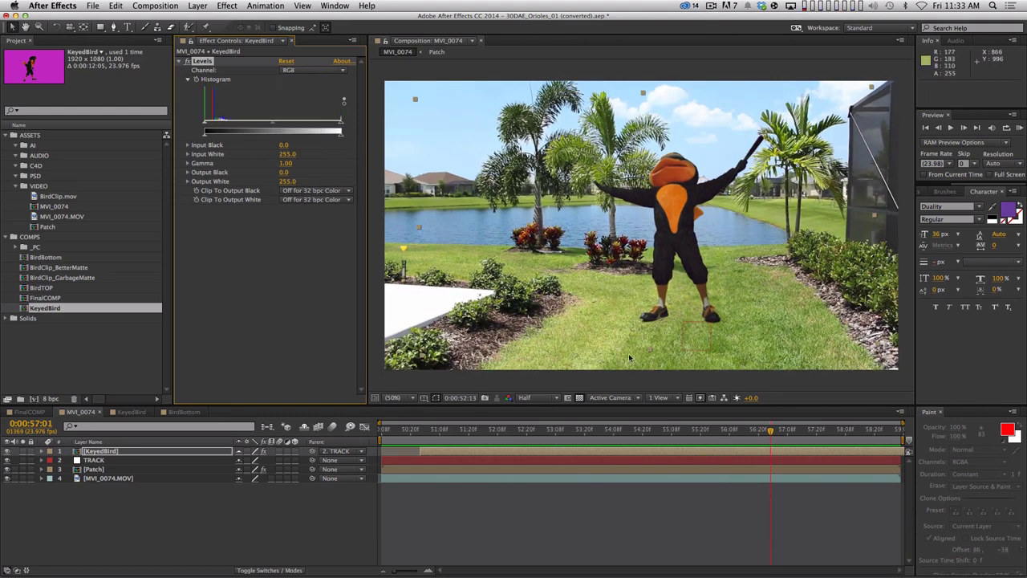
drag(773, 426, 804, 427)
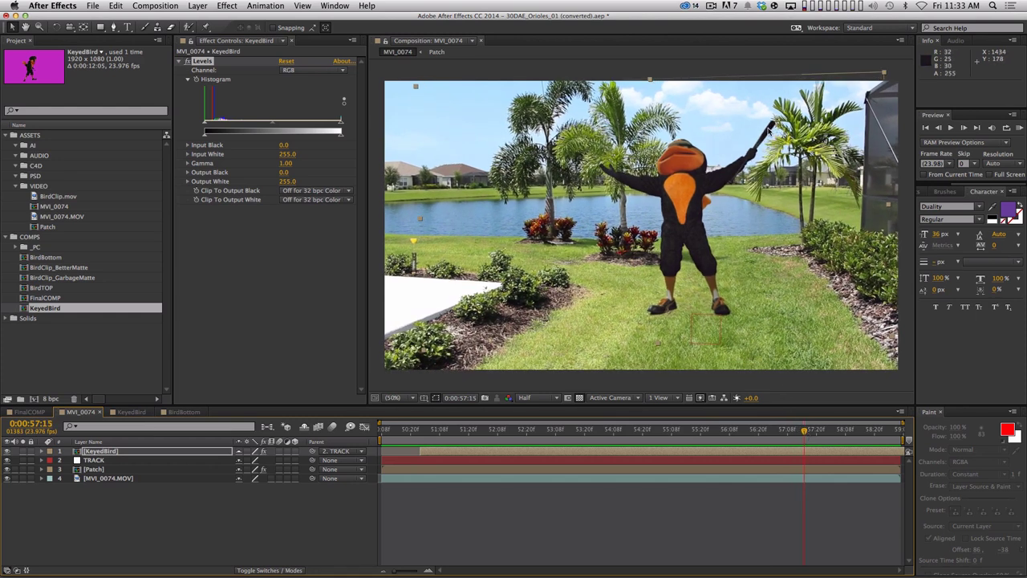
click(205, 138)
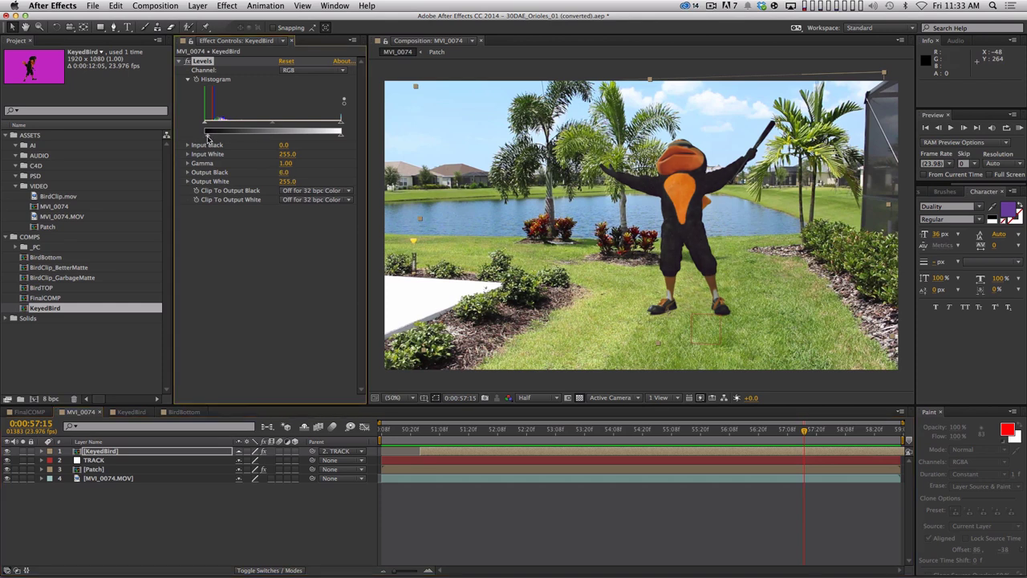
drag(208, 138, 208, 137)
key(KP_0)
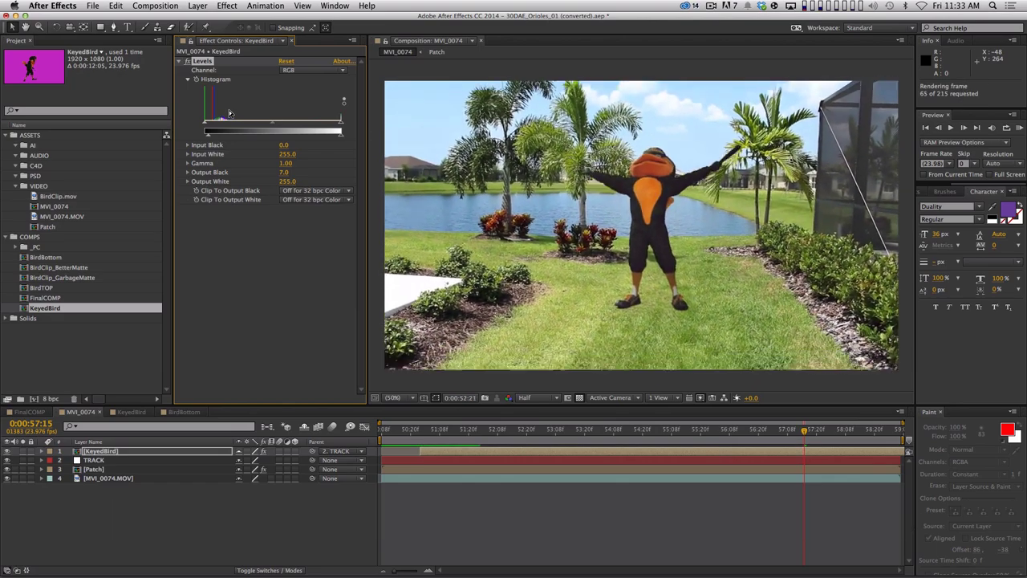
key(space)
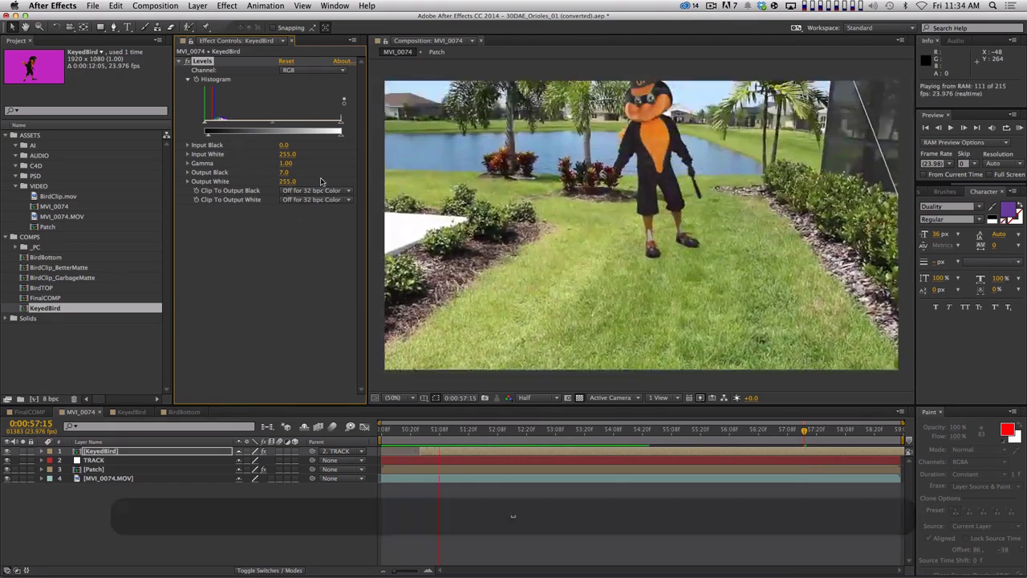
key(space)
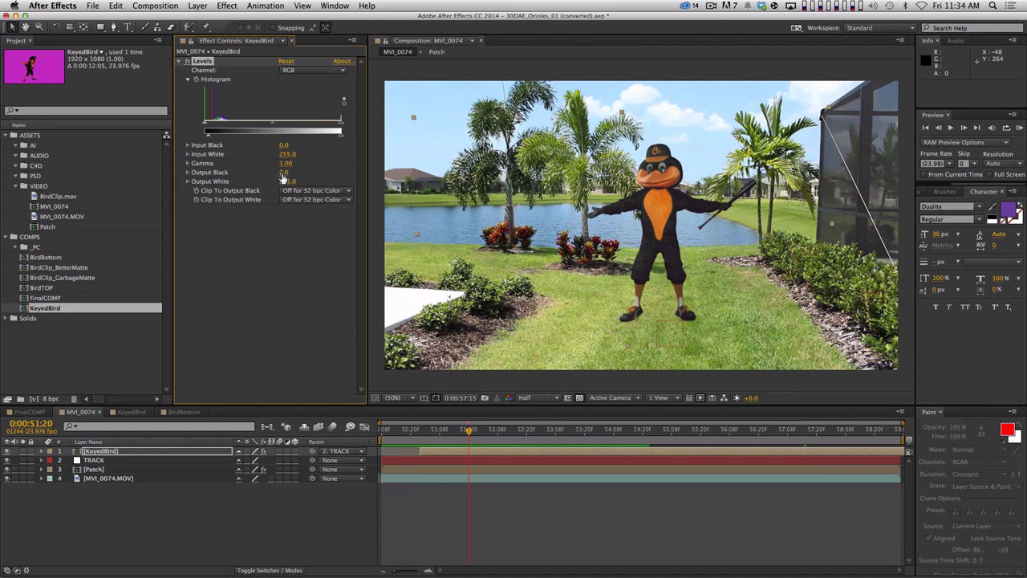
Set the Levels RGB Output Black to 3 and Gamma to 0.96, and play back the result
click(283, 174)
text(3)
key(Return)
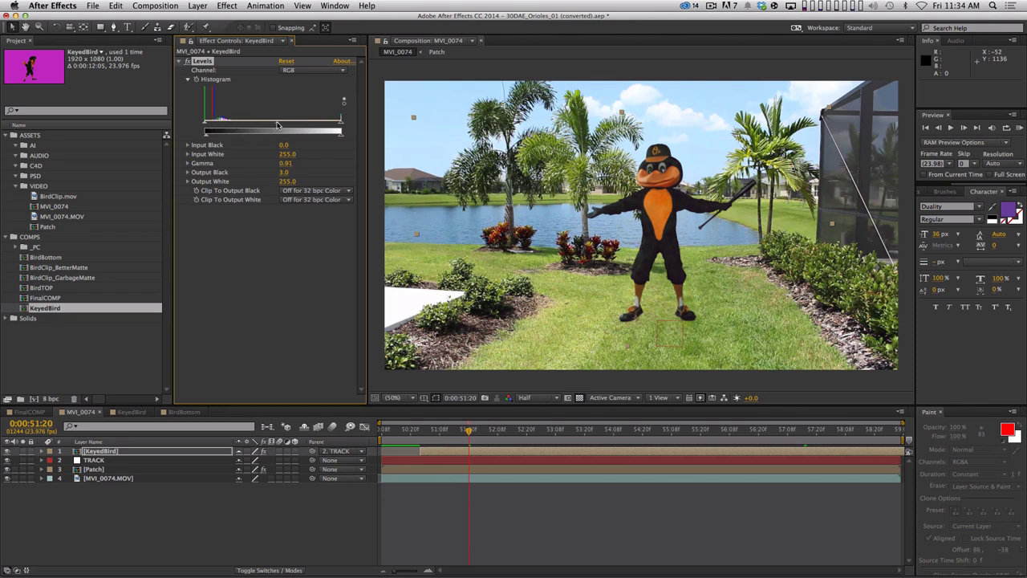
drag(275, 126, 273, 126)
click(588, 464)
key(0)
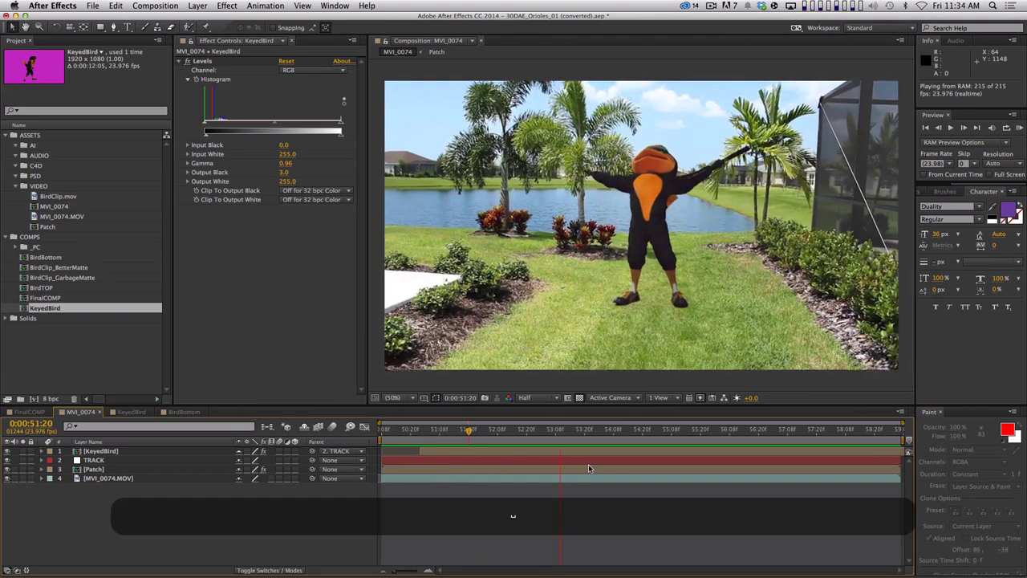
Compare the mascot with Levels off and on at 0:00:55:21 and collapse the Levels settings
click(702, 430)
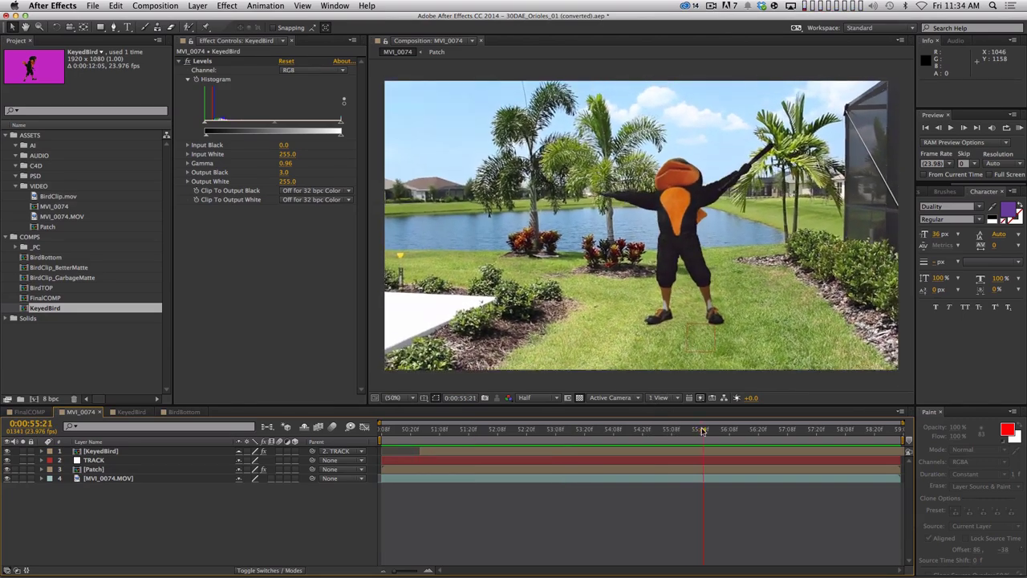
click(186, 61)
click(187, 62)
click(178, 62)
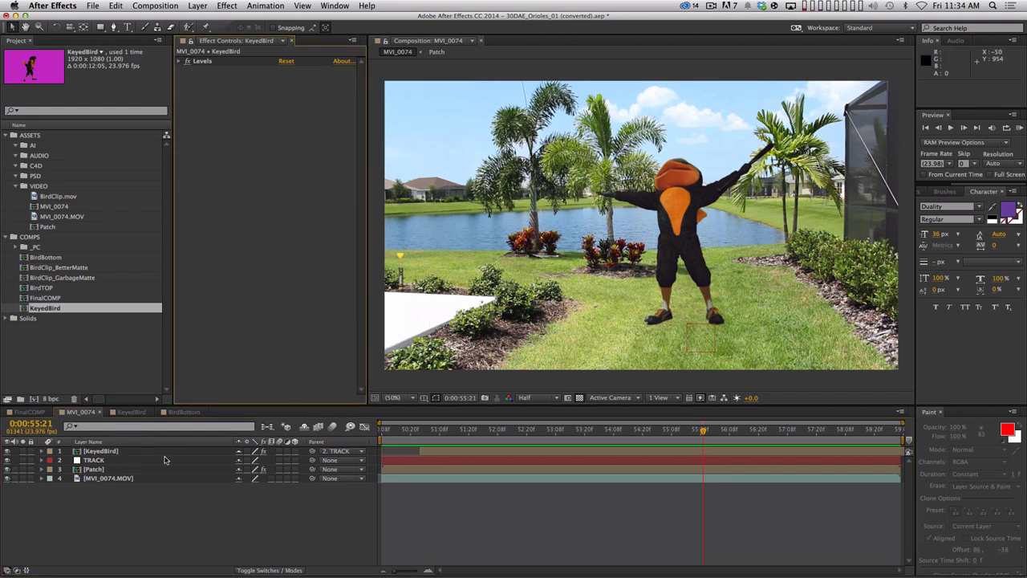
Inspect the mascot in the KeyedBird and BirdBottom compositions, and return to MVI_0074 at 0:00:51:15
drag(702, 431, 770, 457)
click(139, 411)
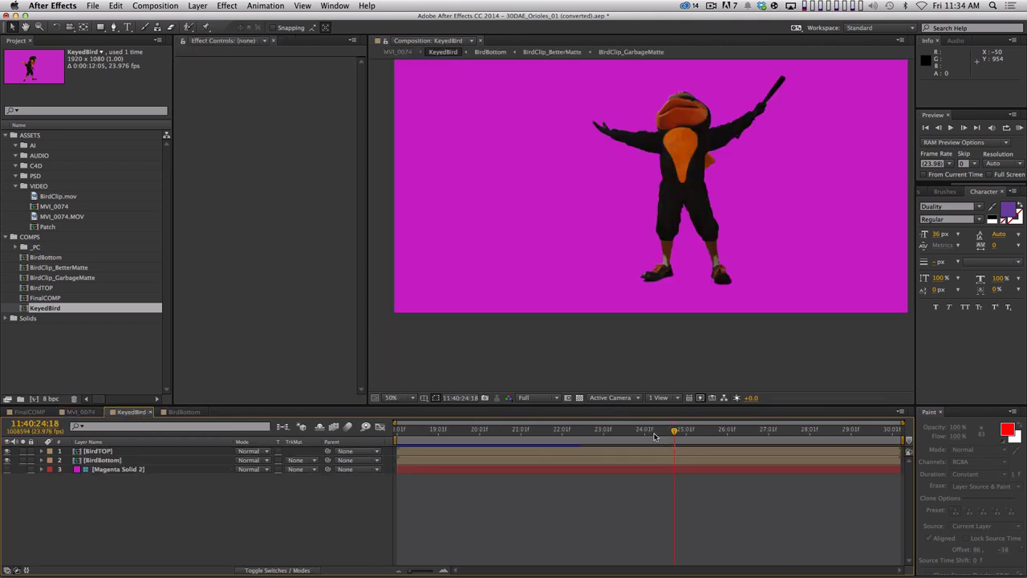
drag(654, 431, 455, 430)
click(184, 411)
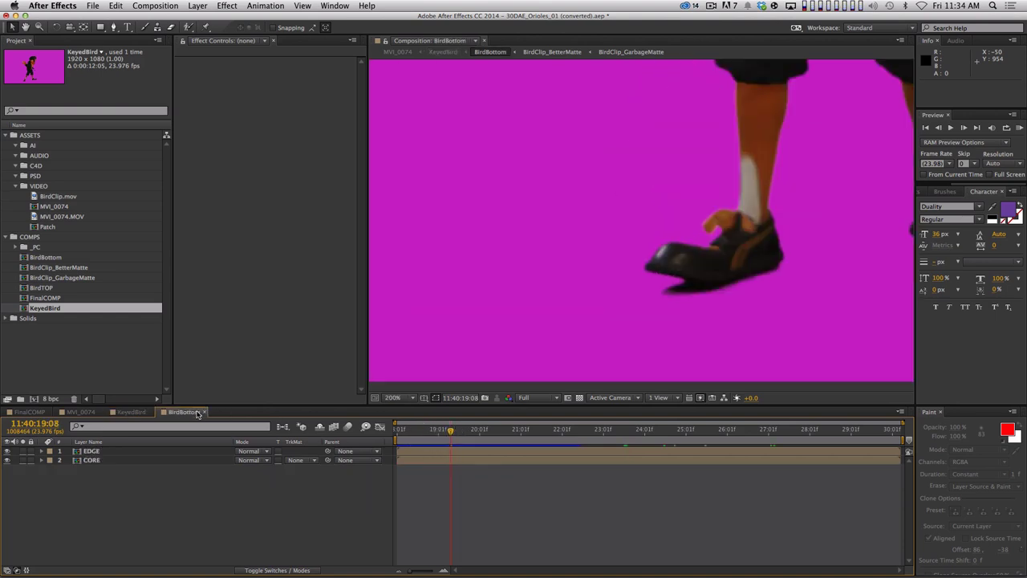
click(88, 412)
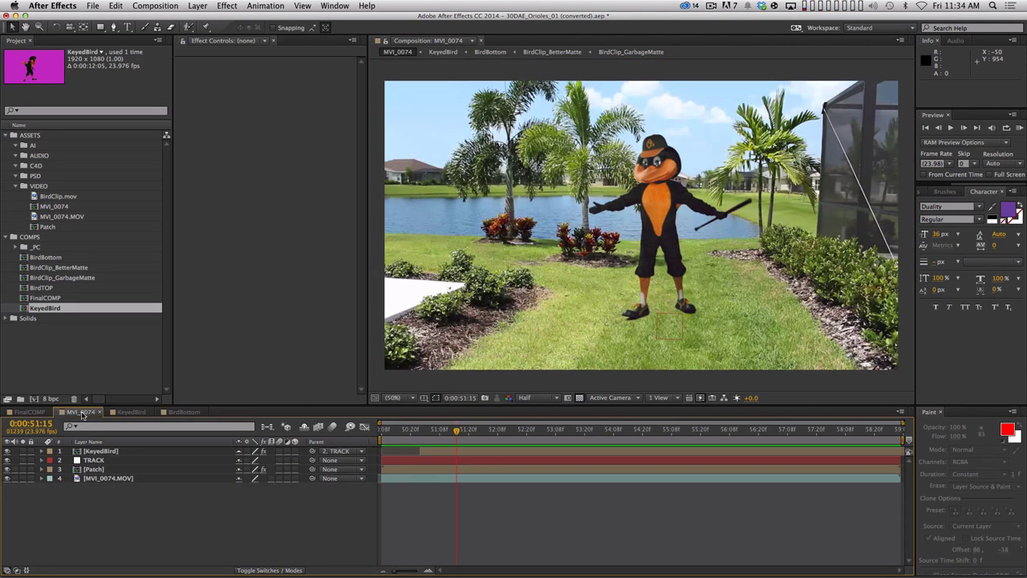
Duplicate the KeyedBird layer, rename the copy Shadow and move it beneath the original
click(140, 453)
key(super)
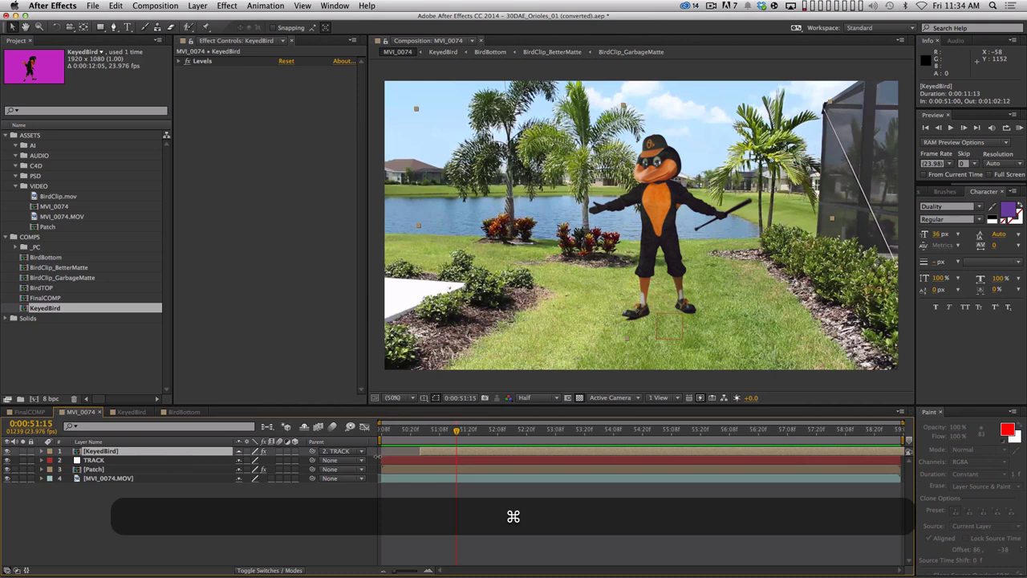
key(super+d)
key(shift+Return)
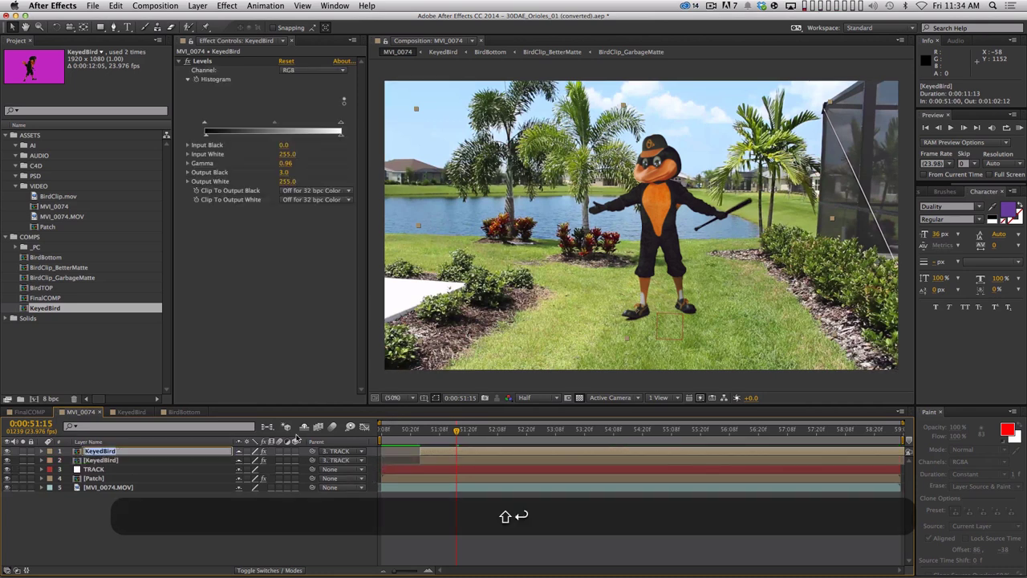
text(Shadow)
key(Return)
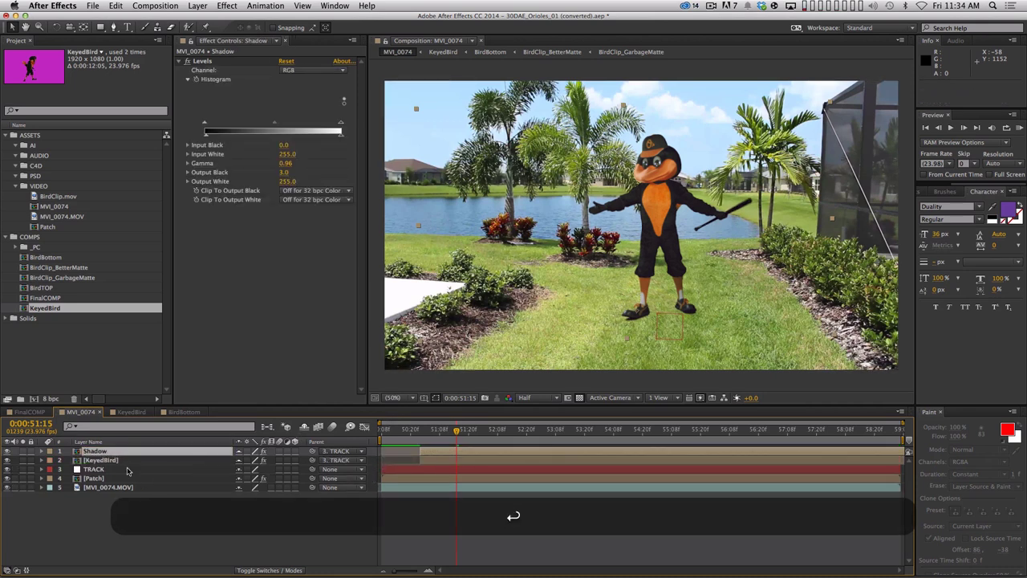
key(super+bracketleft)
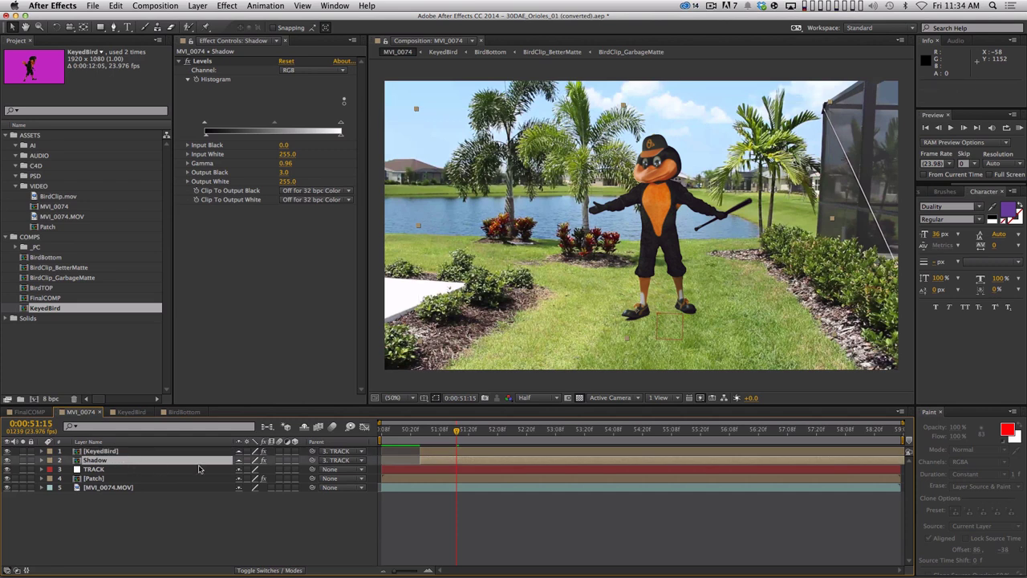
Replace the Levels effect on the Shadow layer with a Fill effect
click(203, 62)
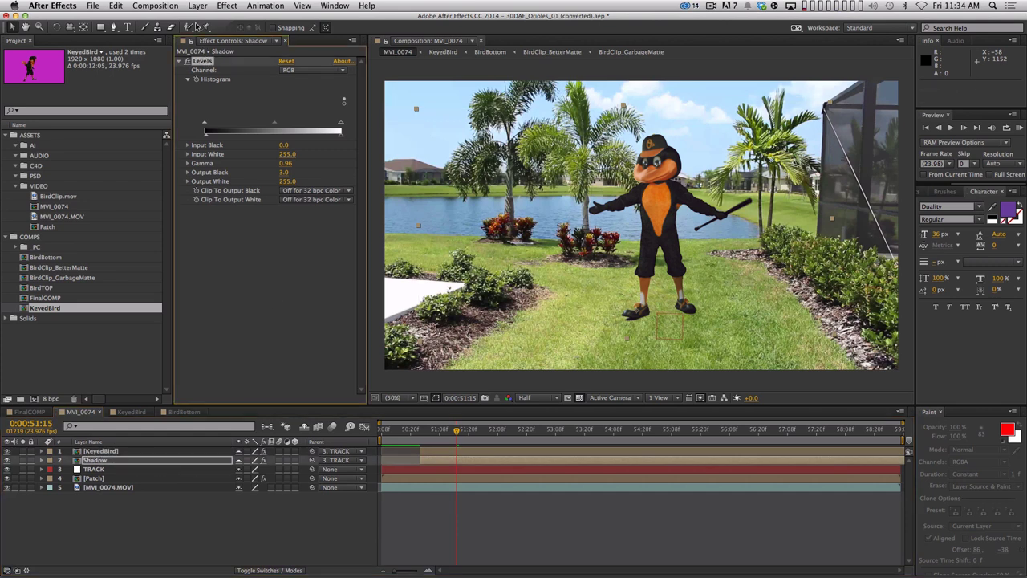
key(BackSpace)
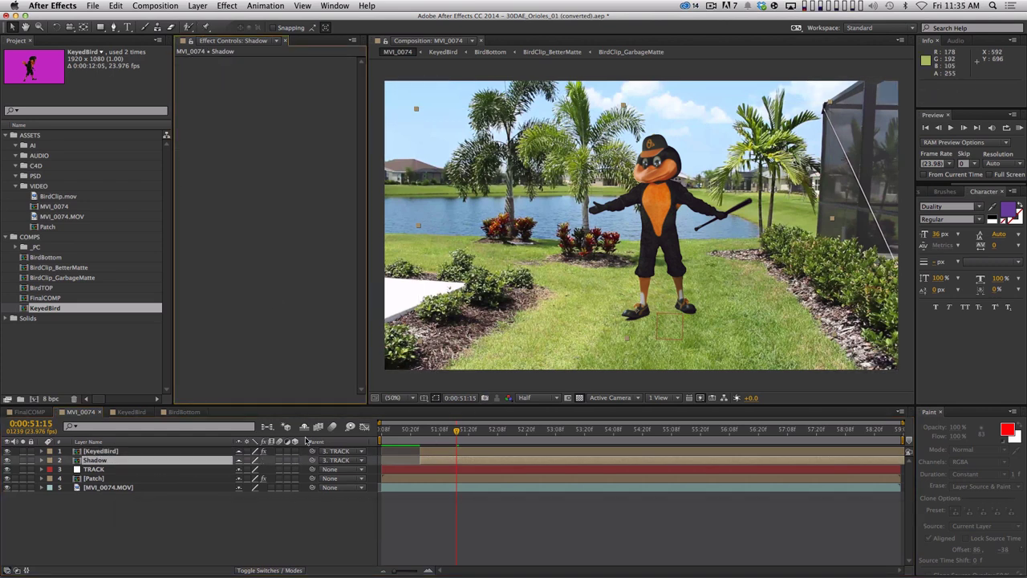
click(227, 6)
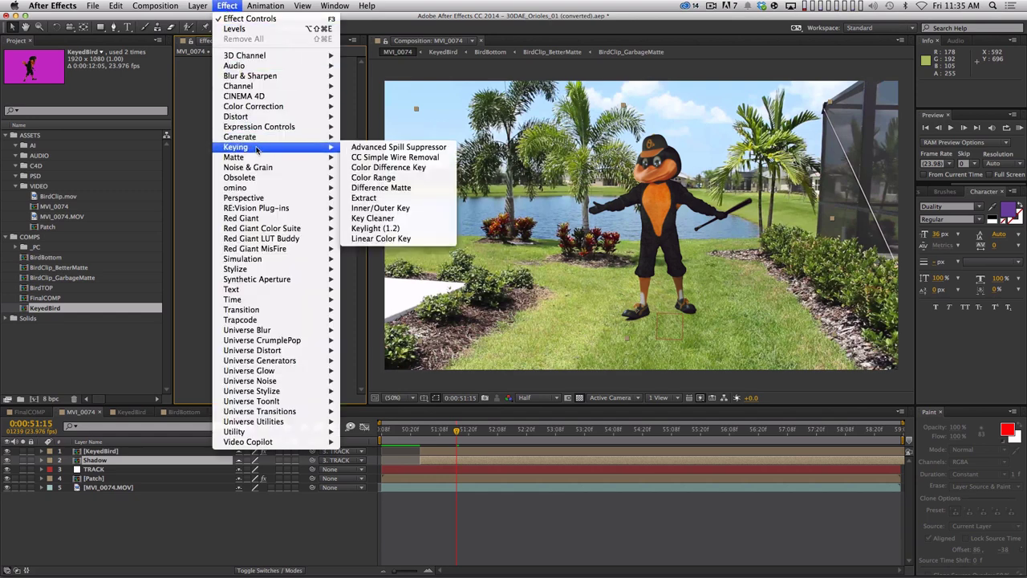
mouse_move(255, 141)
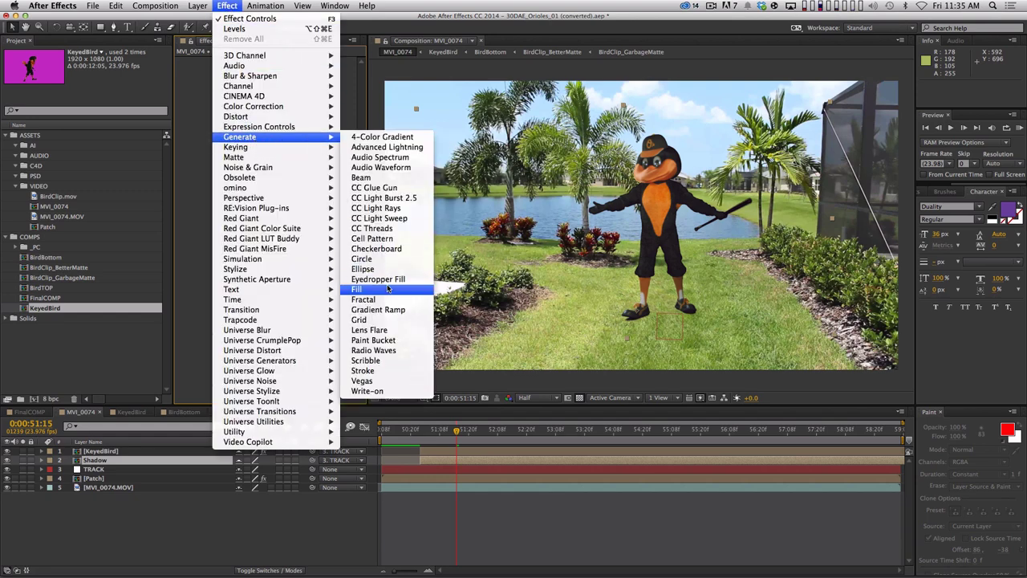
click(377, 288)
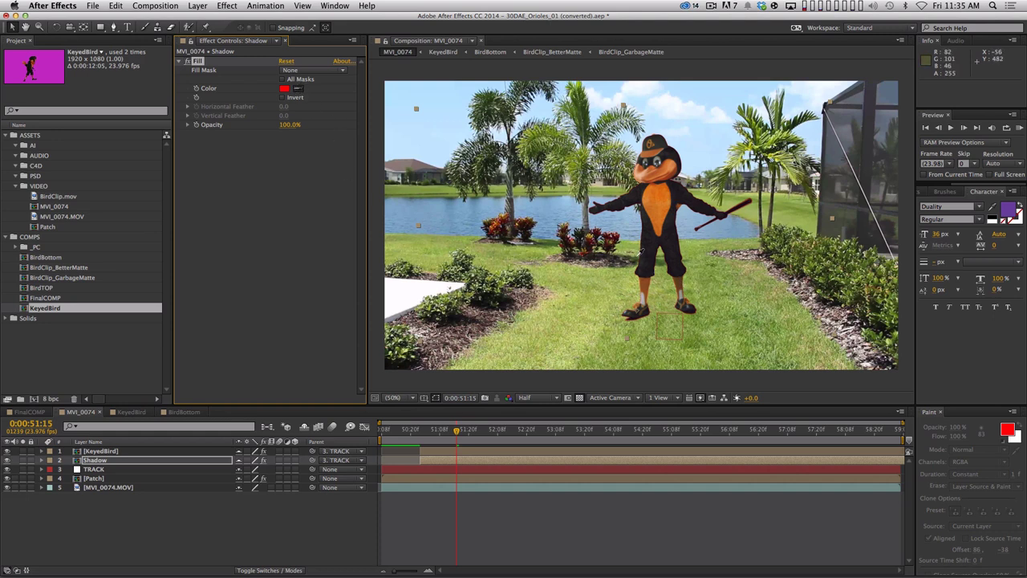
Sample a dark green from the footage as the Shadow layer's fill colour and add a CC Slant effect
click(661, 263)
click(228, 5)
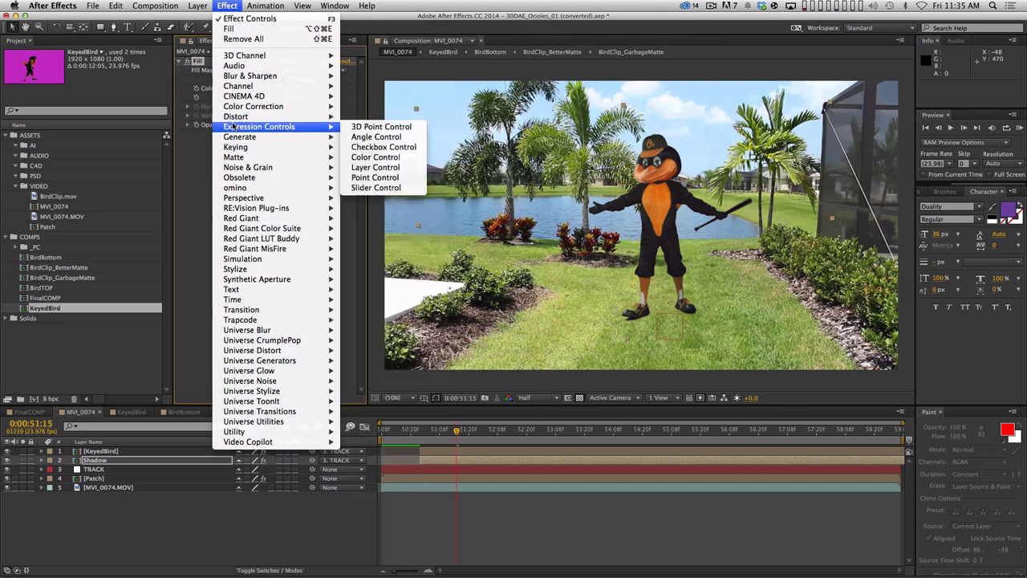
mouse_move(247, 119)
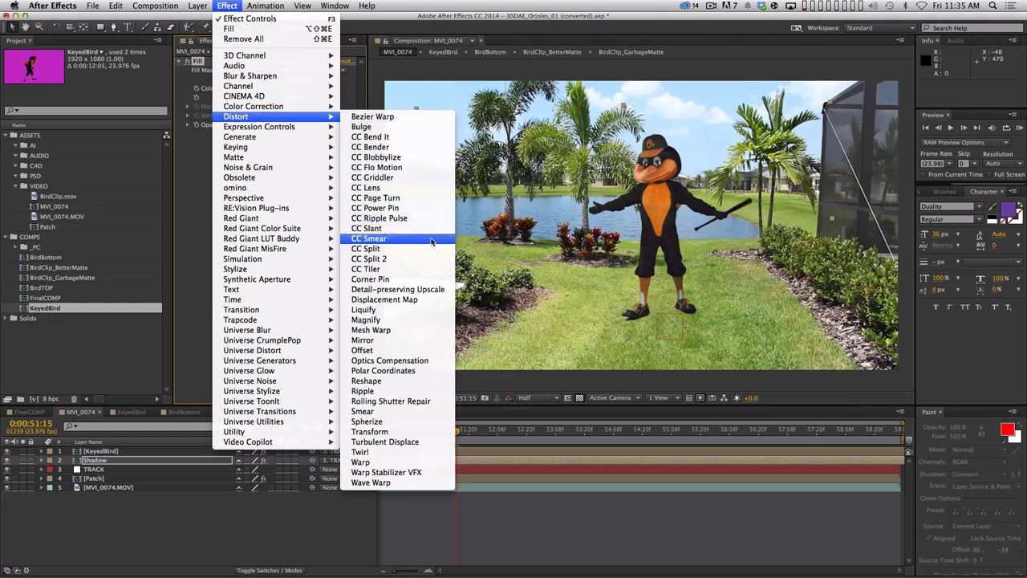
click(398, 229)
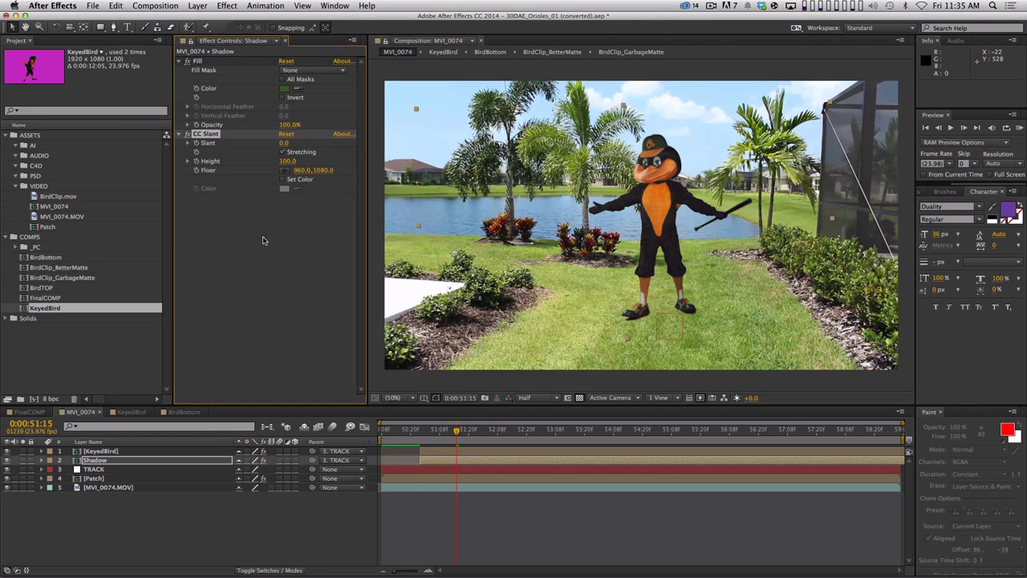
With the KeyedBird layer hidden, set the Shadow's CC Slant floor to 1061.2, 969.0, slant to 68.7 and height to -11.8
click(7, 451)
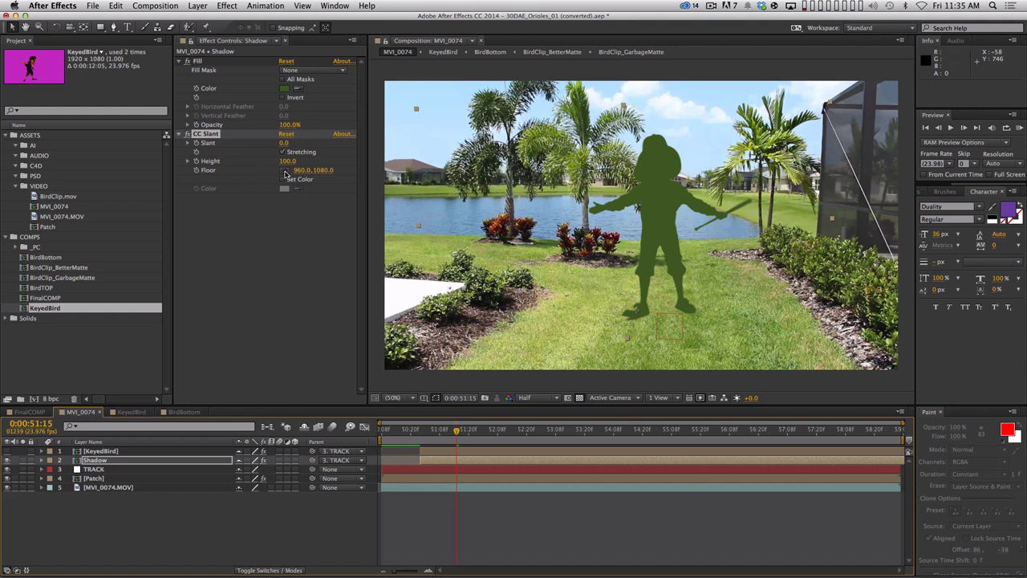
click(283, 174)
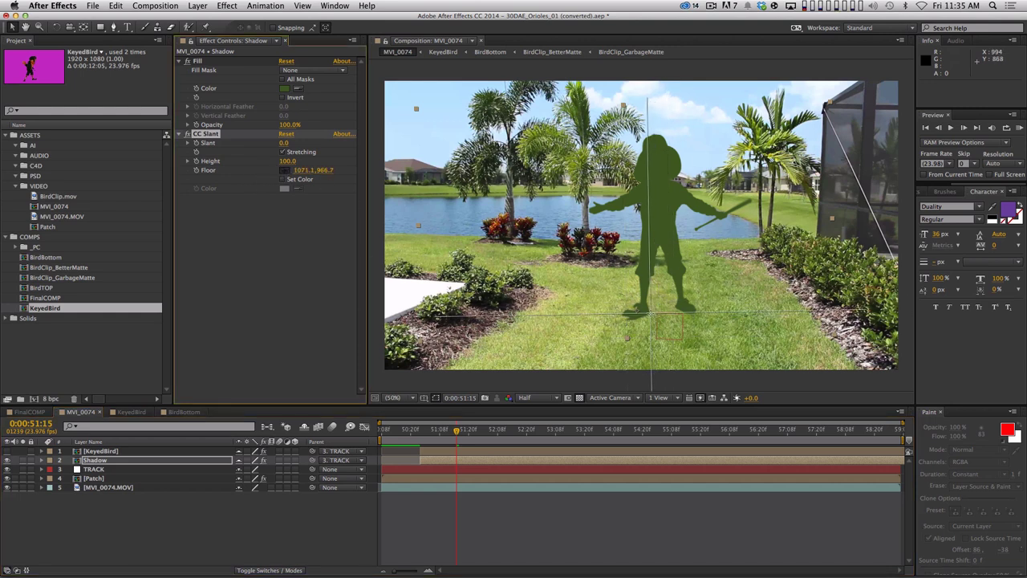
click(648, 314)
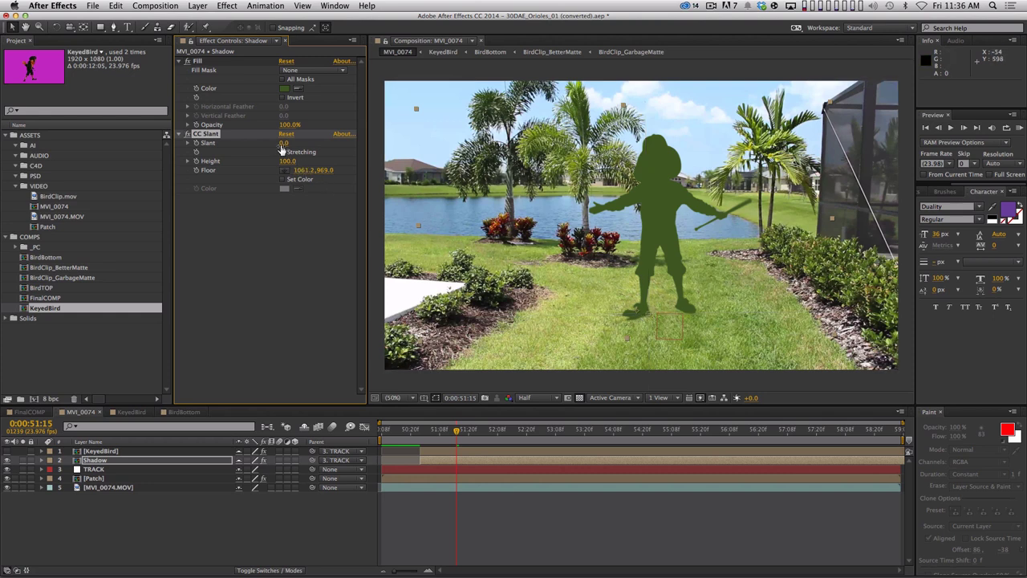
drag(282, 144, 257, 176)
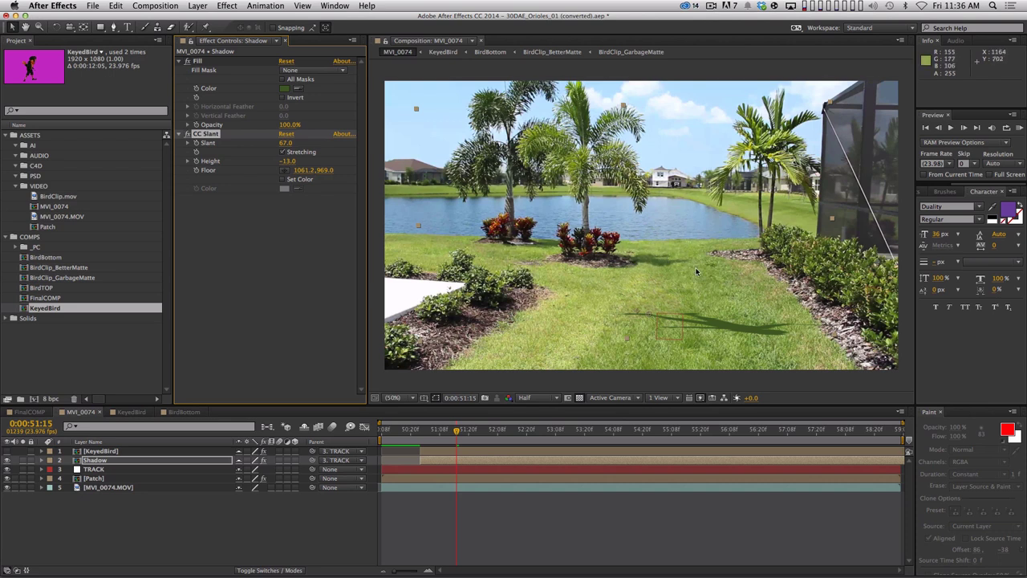
drag(284, 144, 259, 161)
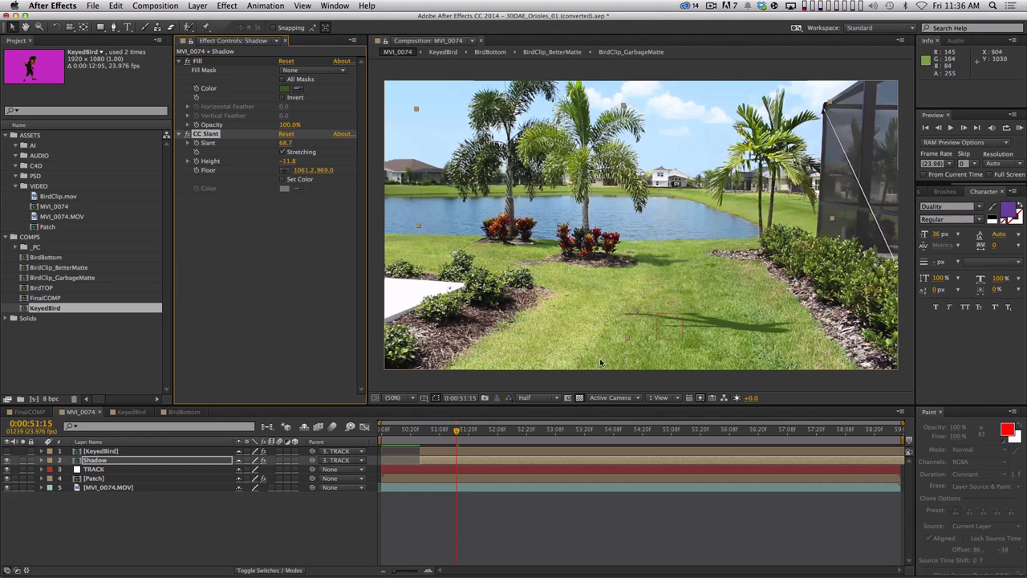
Try the Color Burn blending mode on the Shadow layer and settle on Multiply
key(F4)
click(258, 461)
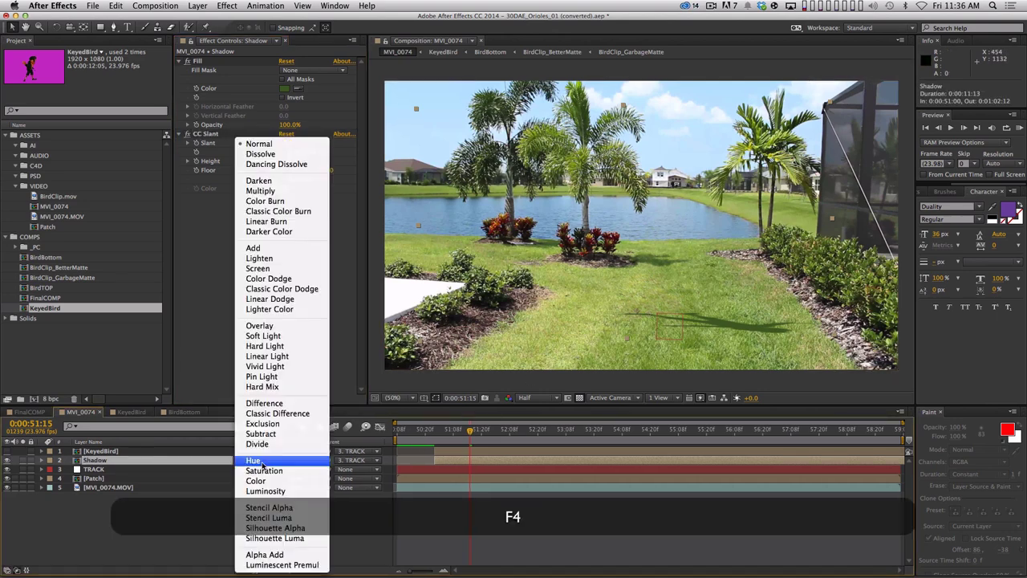
click(285, 199)
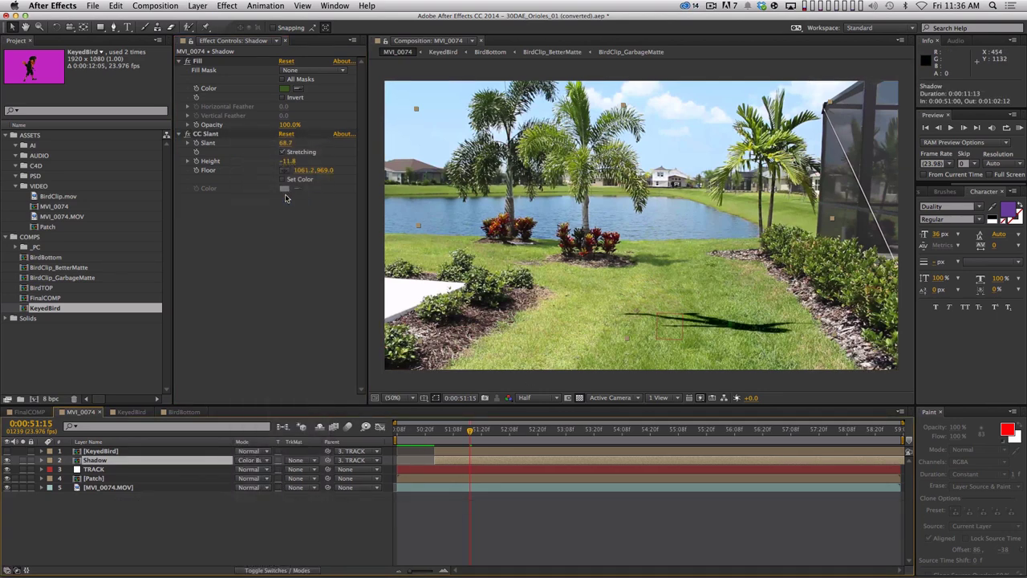
click(257, 458)
click(277, 200)
click(257, 459)
click(277, 191)
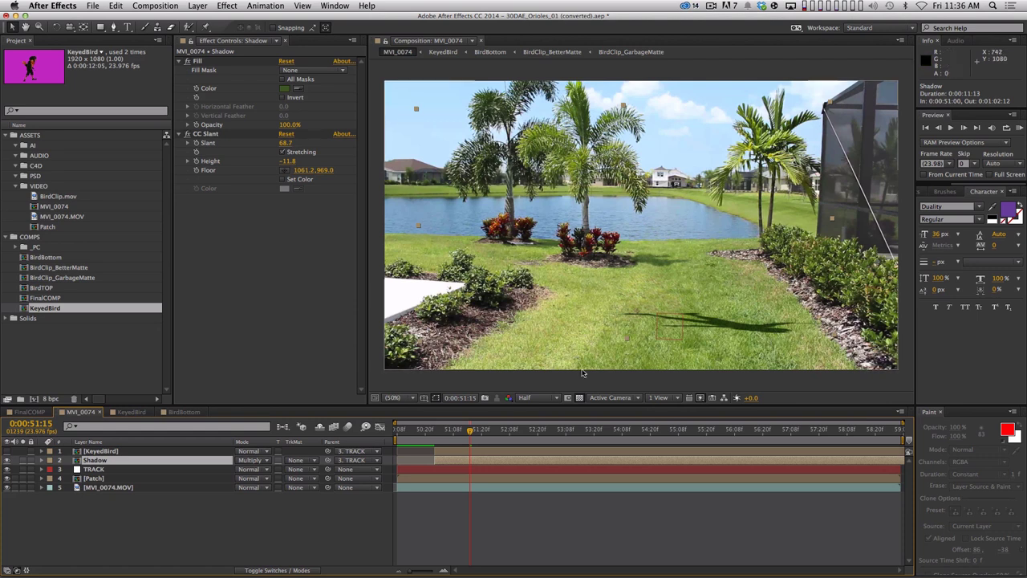
Reduce the Shadow layer's opacity to 48%
key(t)
mouse_move(242, 469)
mouse_down()
mouse_move(225, 474)
mouse_move(233, 477)
mouse_up()
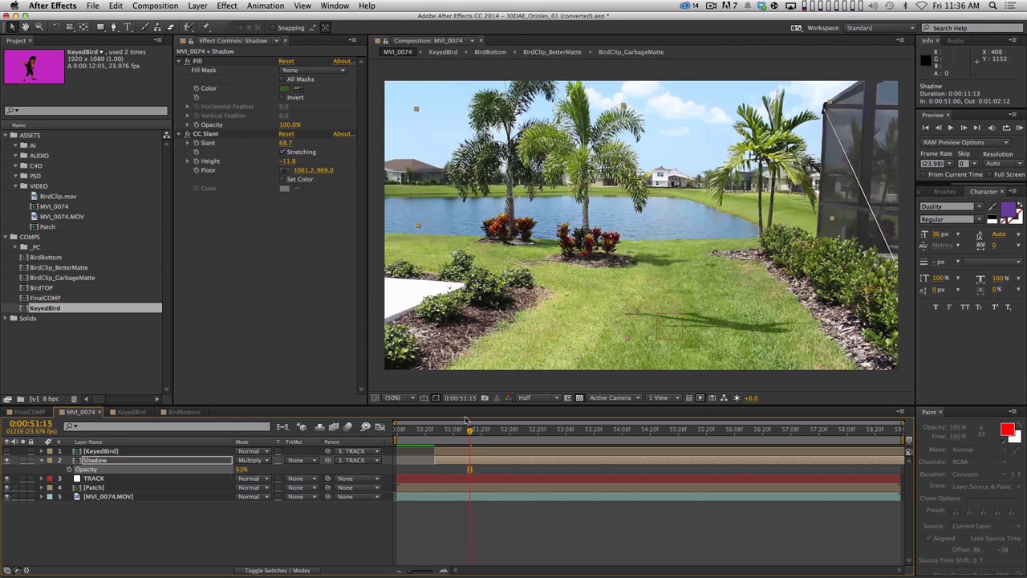
drag(239, 470, 230, 468)
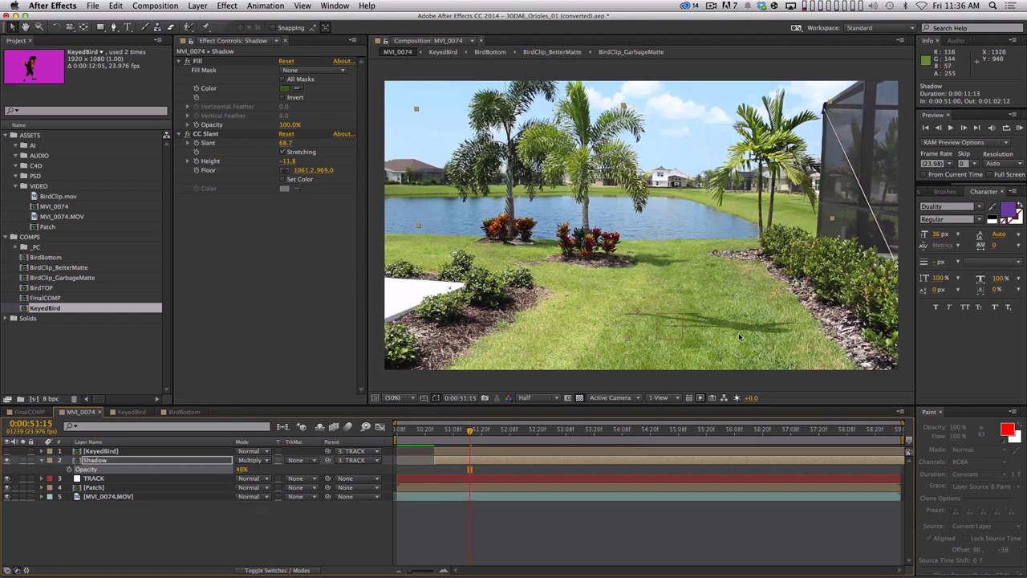
key(super)
Add a Fast Blur effect to the Shadow layer with a blurriness of 8
click(227, 6)
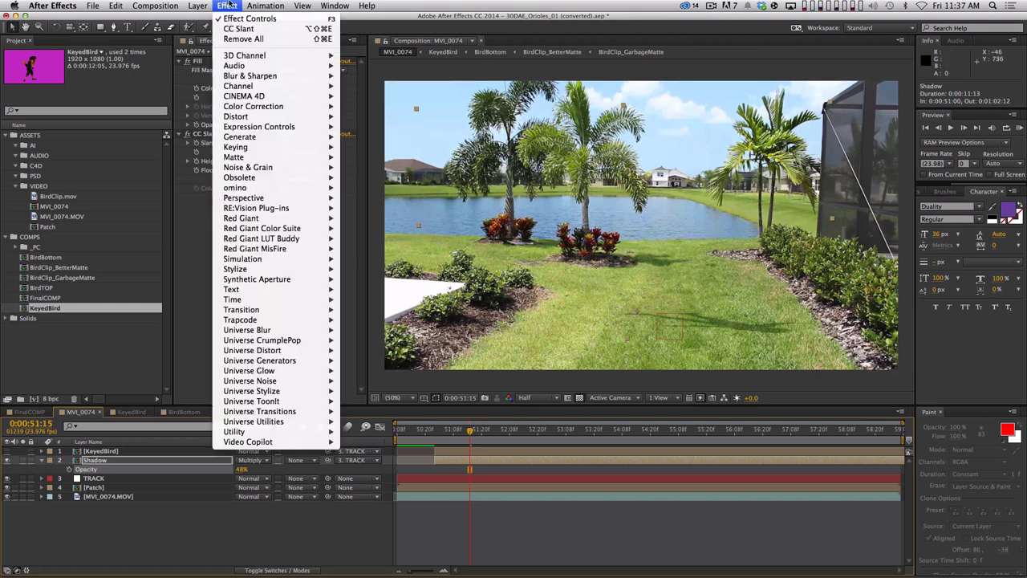
mouse_move(273, 80)
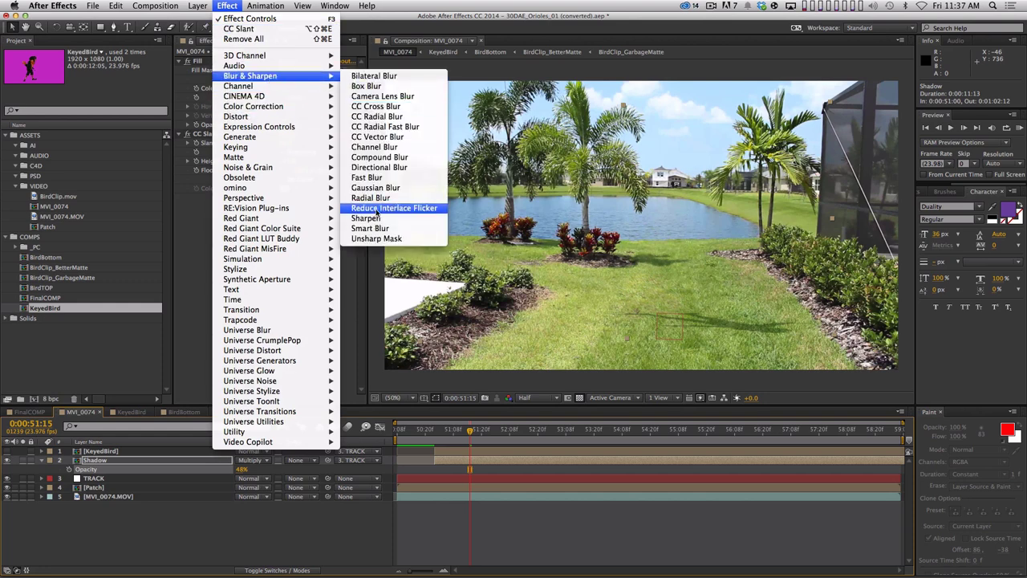
click(367, 177)
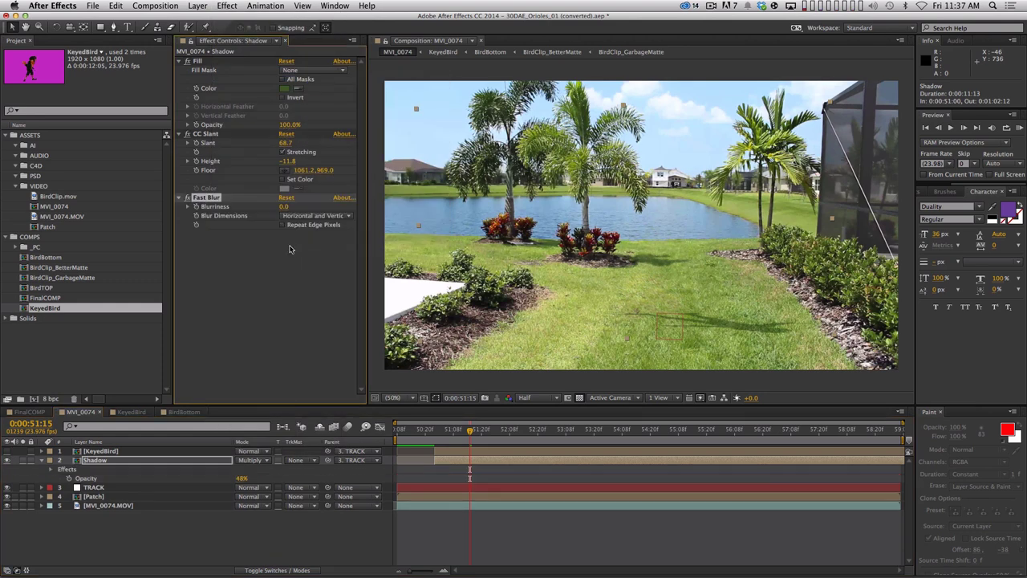
key(Up)
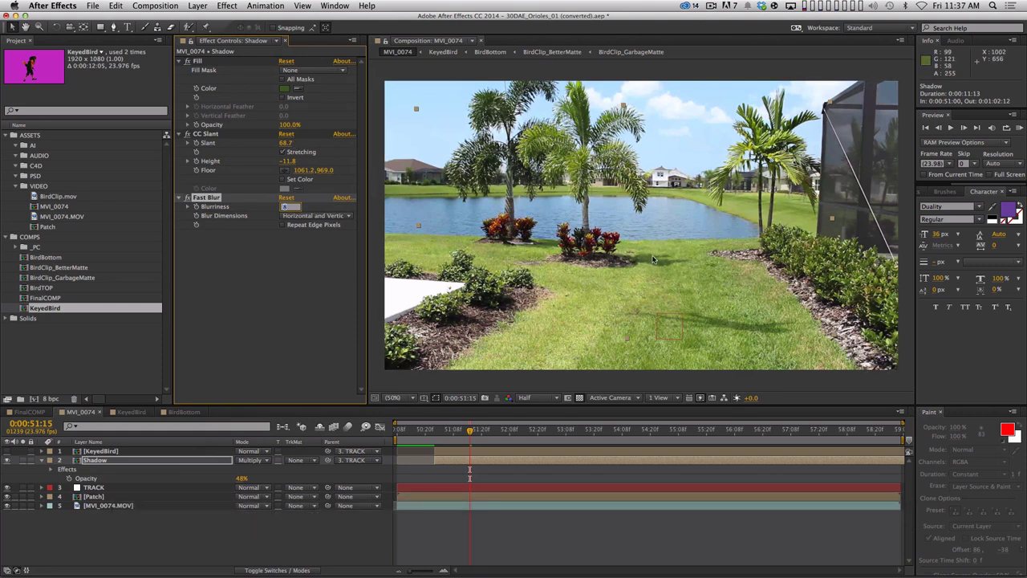
key(Return)
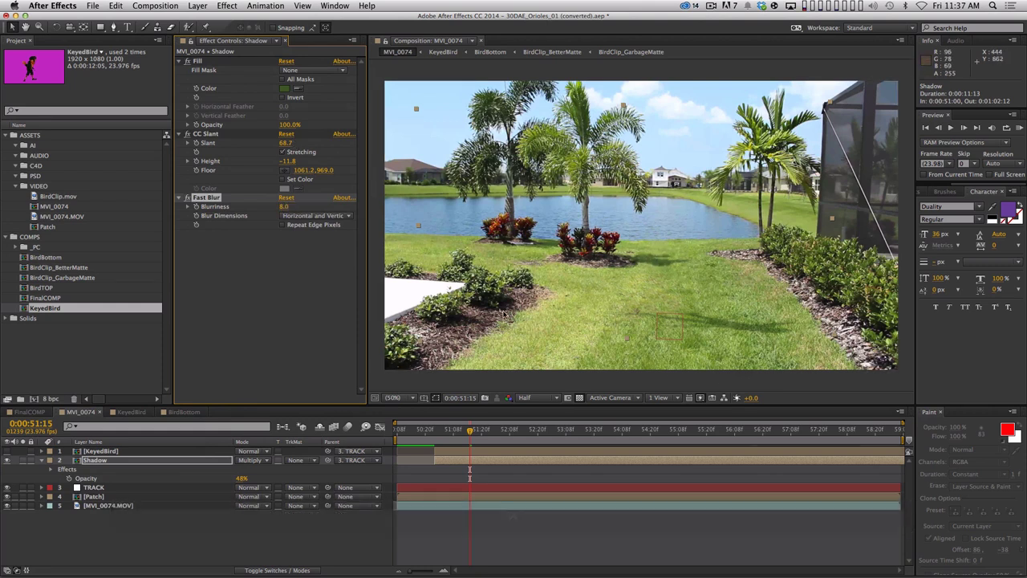
Show the KeyedBird layer and RAM-preview the composite with its shadow from 0:00:53:08
click(7, 450)
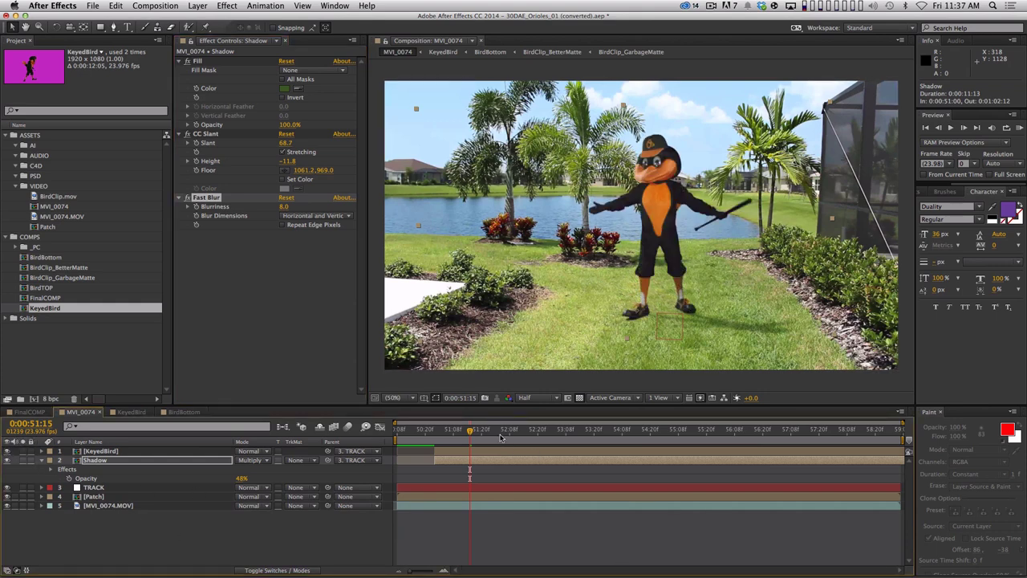
drag(501, 436, 565, 436)
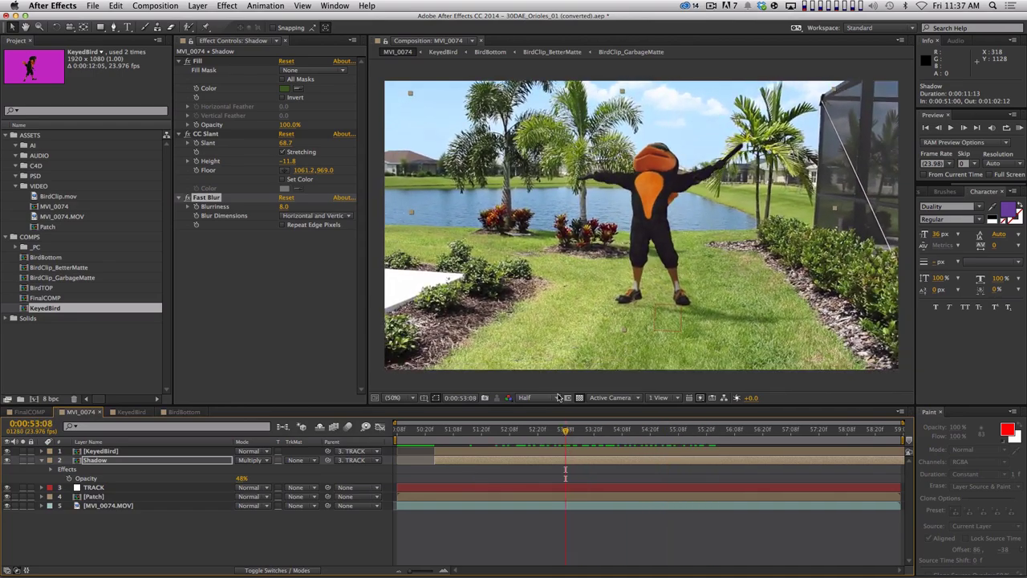
key(KP_0)
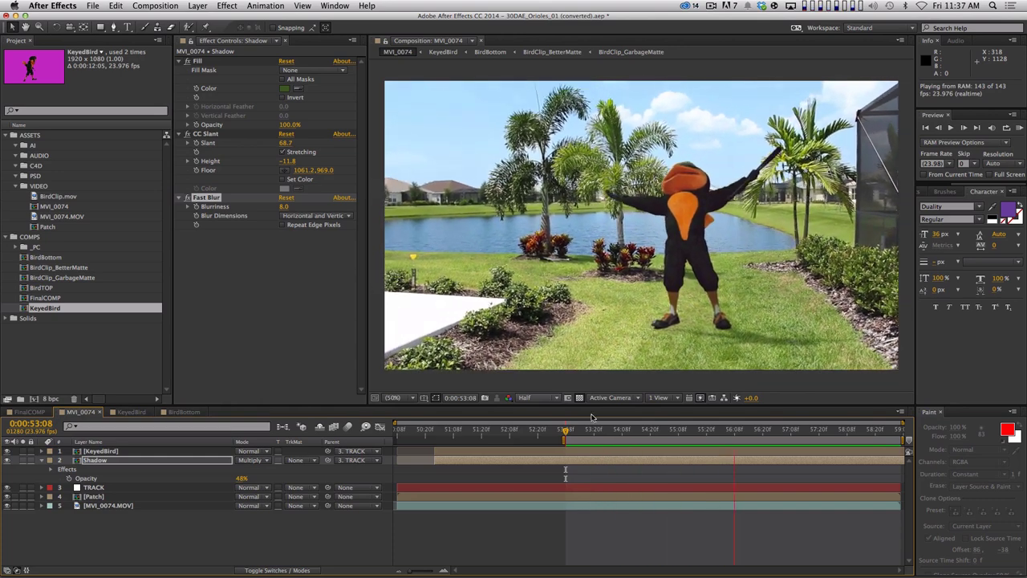
key(space)
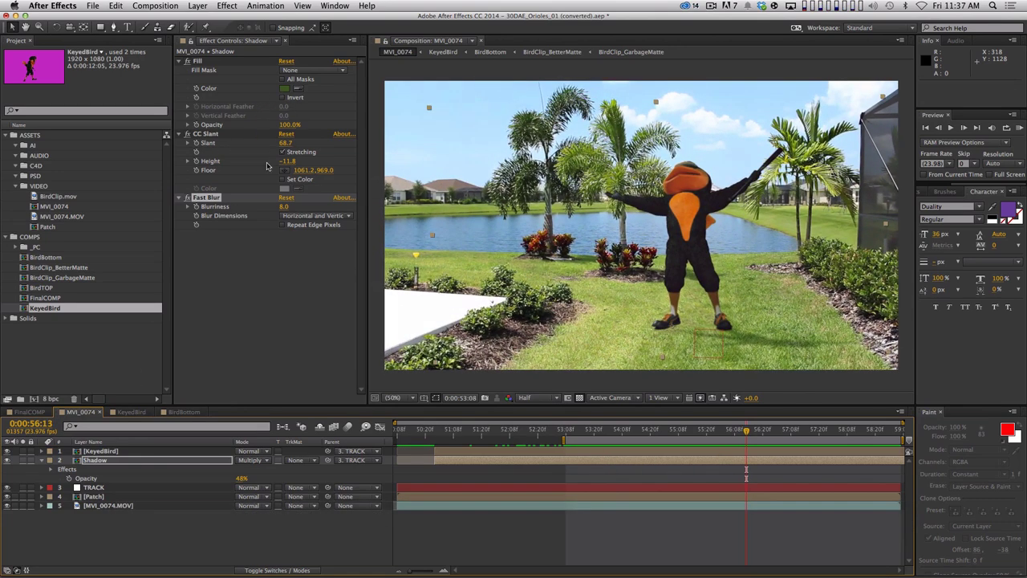
Move the Shadow's CC Slant floor point to 990.7, 942.6 near the mascot's feet and preview the motion
drag(305, 176, 297, 175)
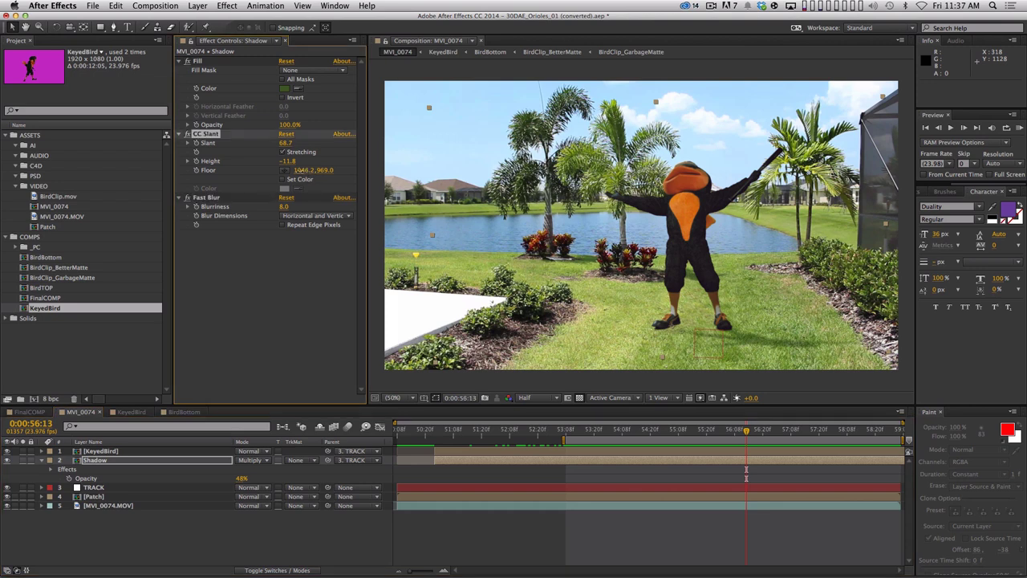
drag(680, 335, 681, 325)
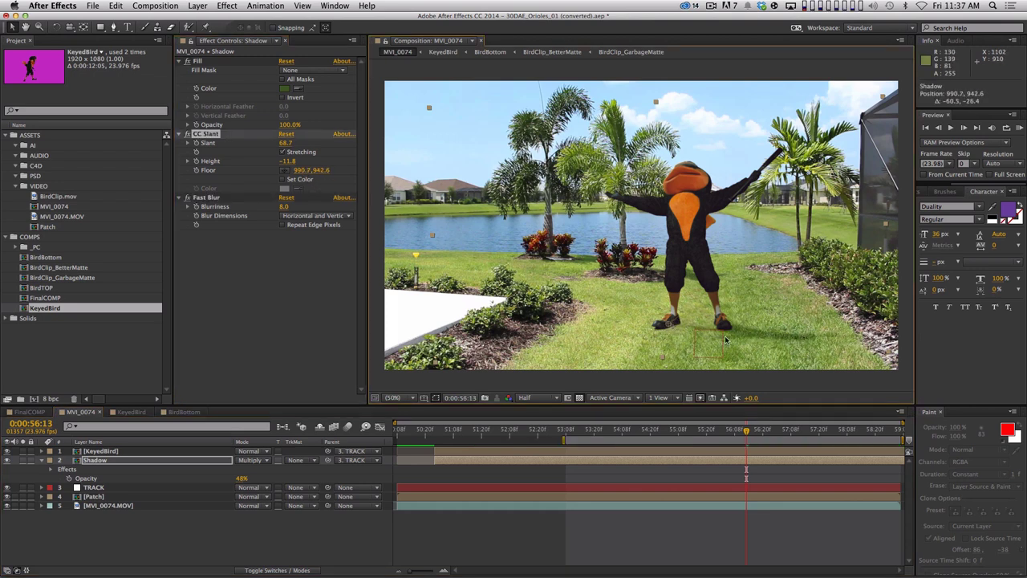
click(673, 545)
key(KP_0)
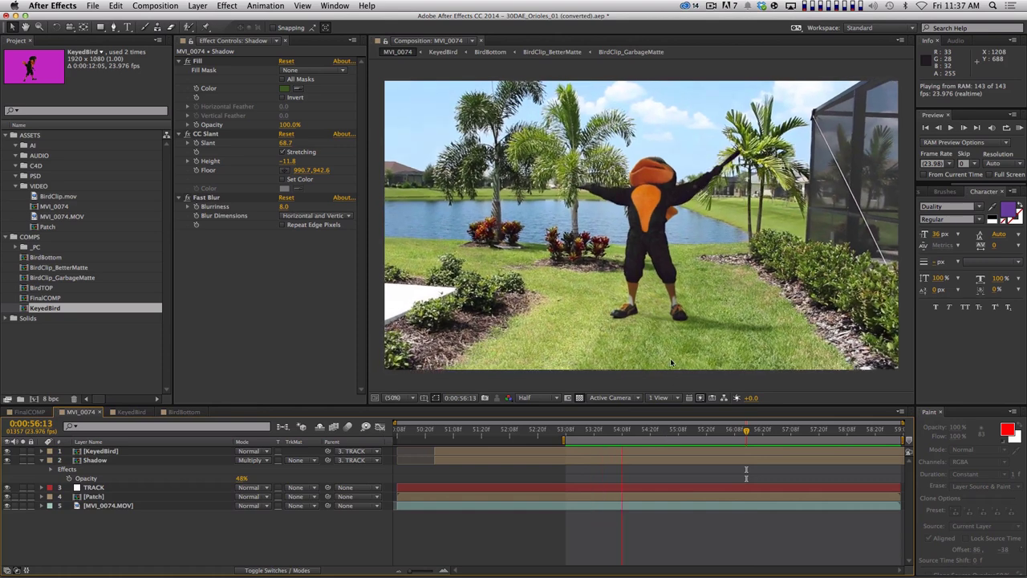
key(space)
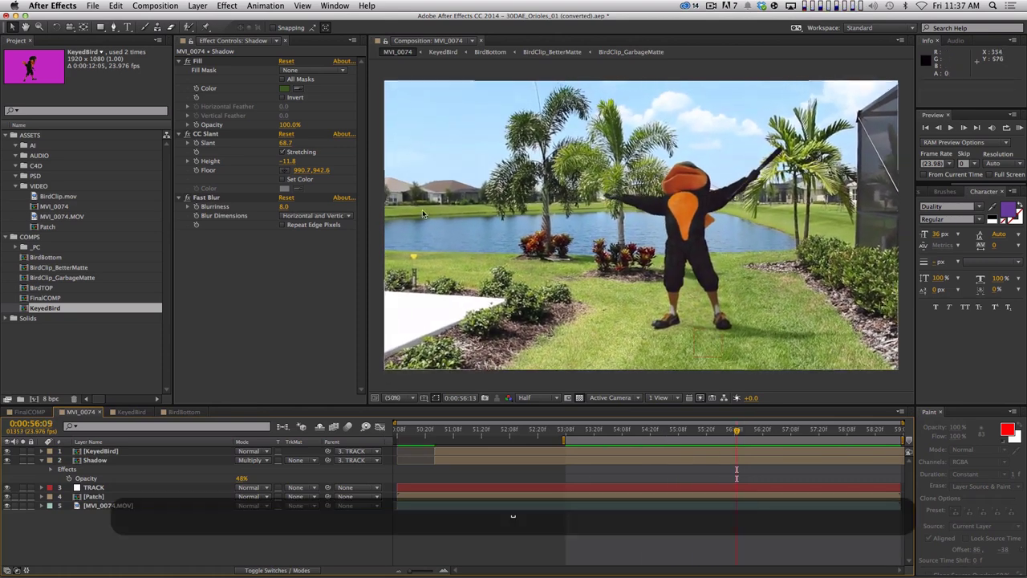
Try shifting the Shadow's CC Slant floor point horizontally to 969.7 and undo the shift
key(super)
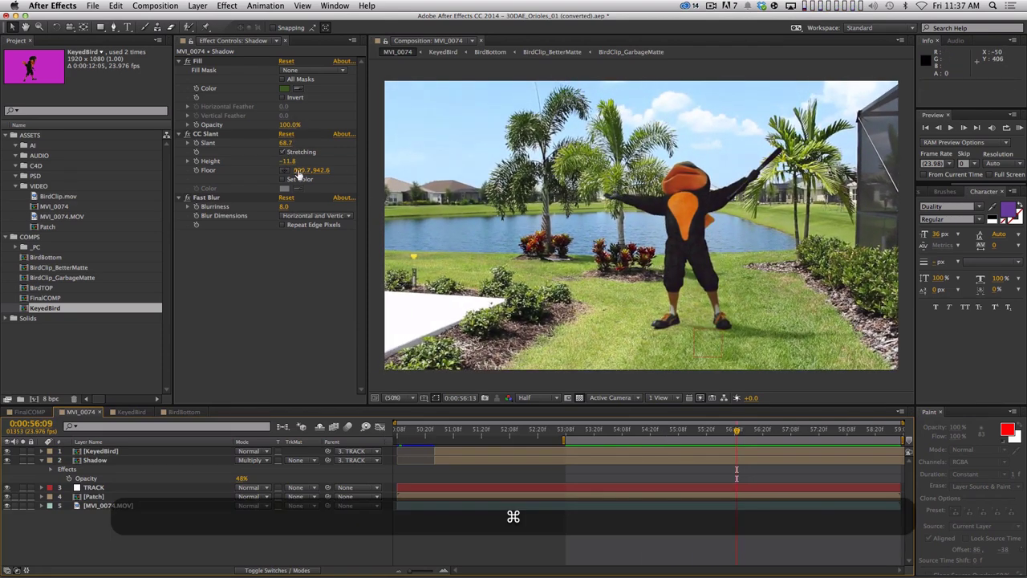
click(291, 173)
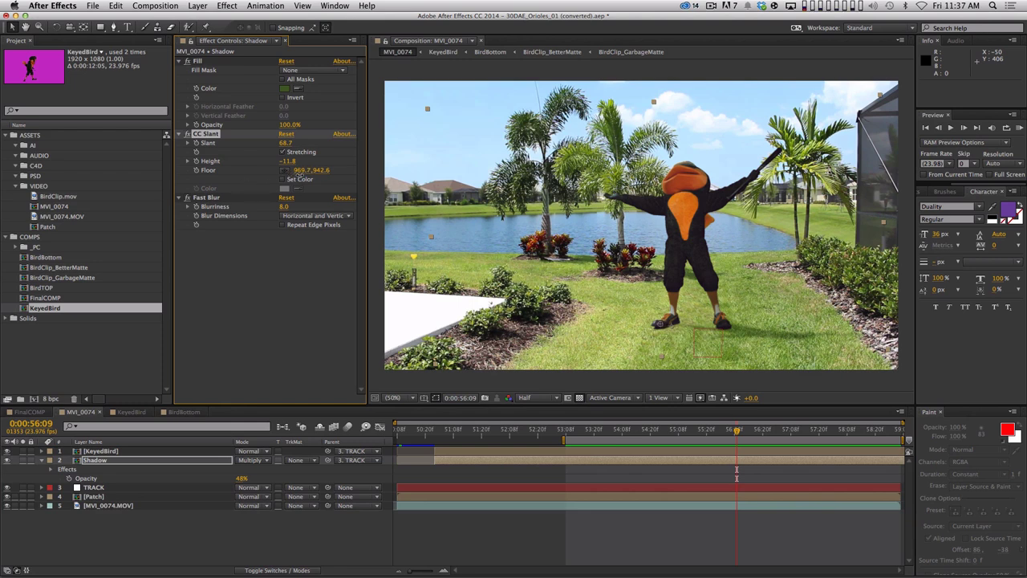
key(super+z)
key(super+z)
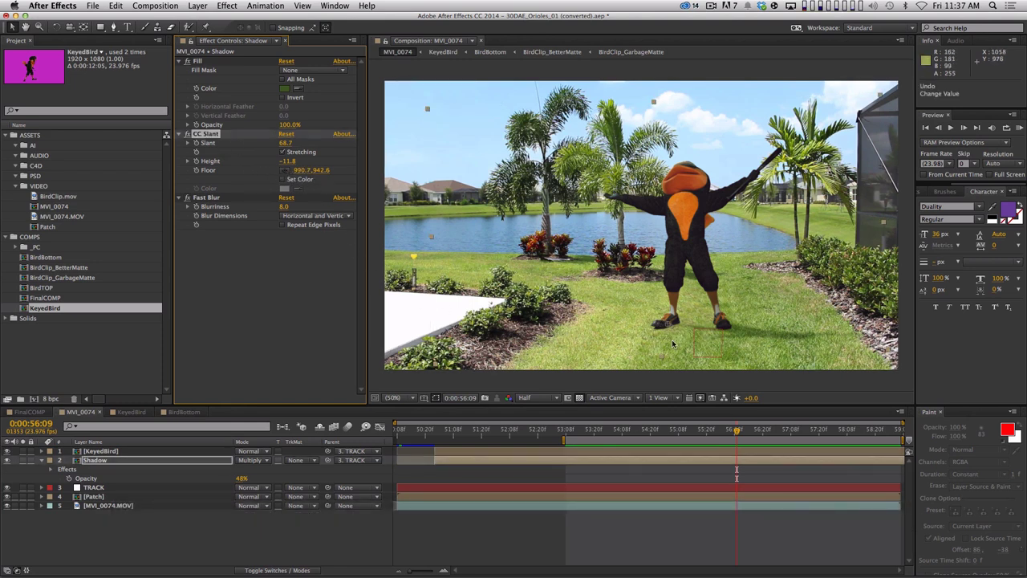
Move the Shadow's CC Slant floor point to 845.6, 940.3 and set its slant to 49.7
drag(665, 325, 633, 327)
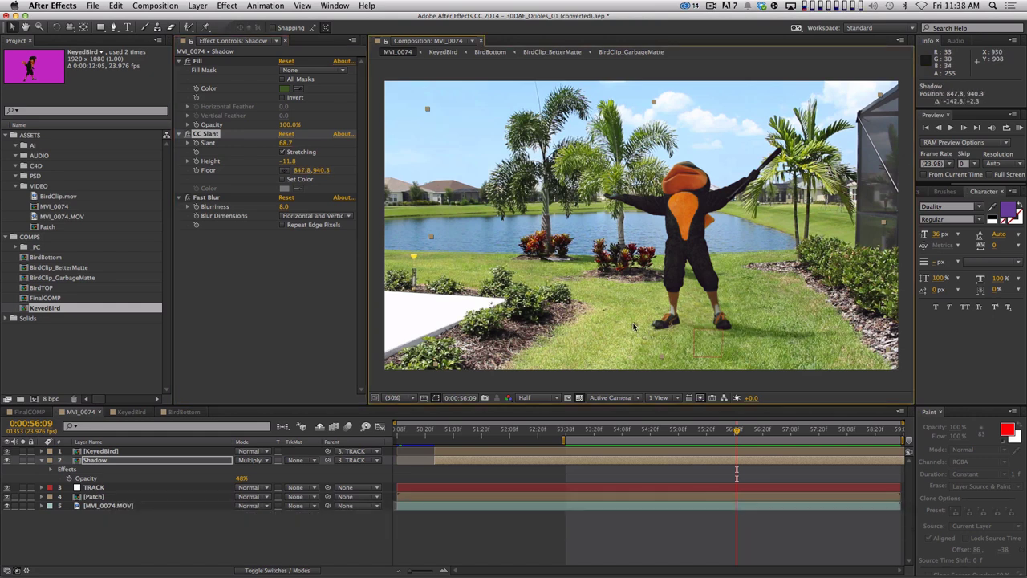
drag(285, 144, 275, 144)
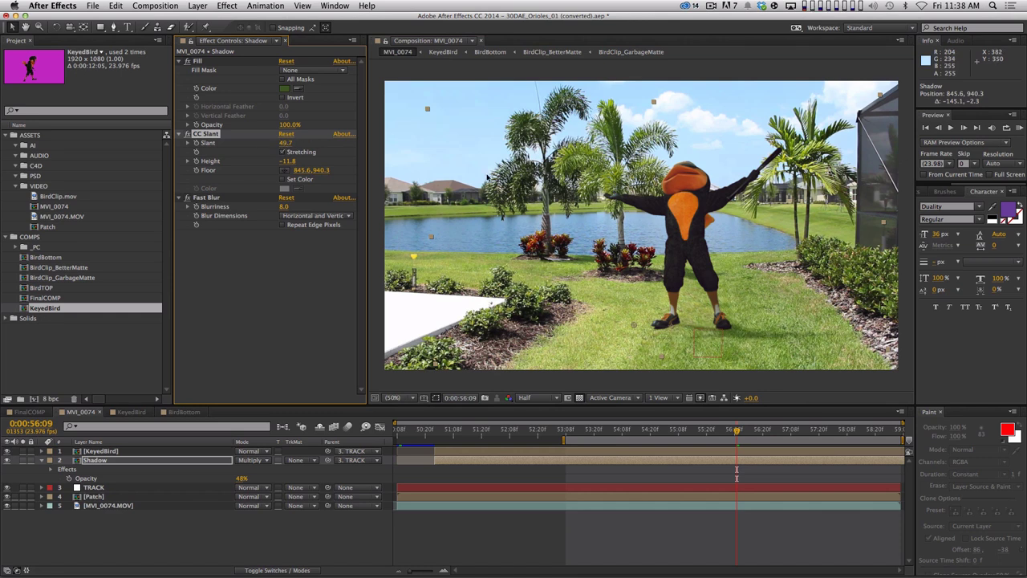
key(shift+Left)
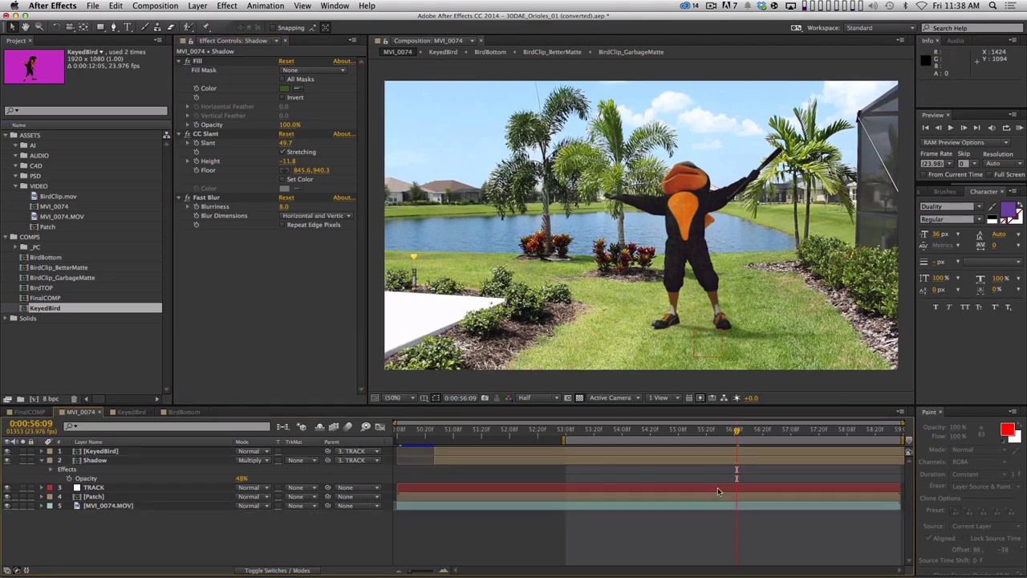
Preview the adjusted shadow in motion and stop playback at 0:00:53:21
key(KP_0)
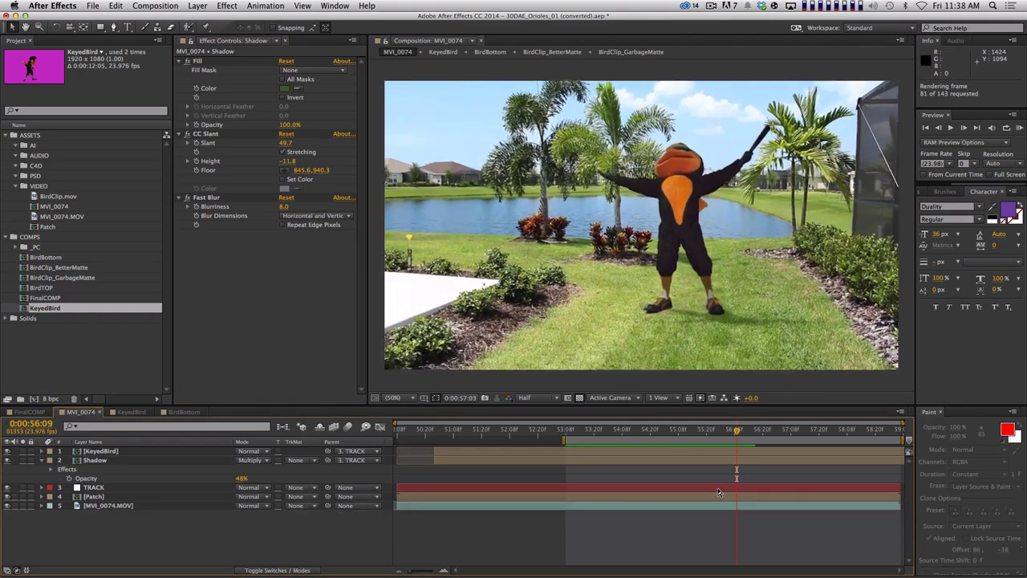
key(space)
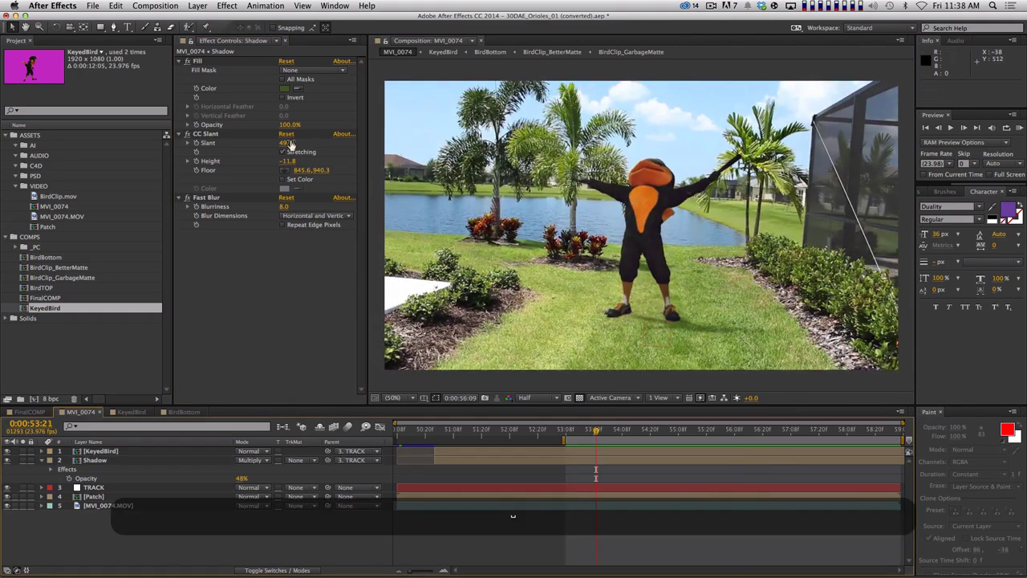
click(282, 151)
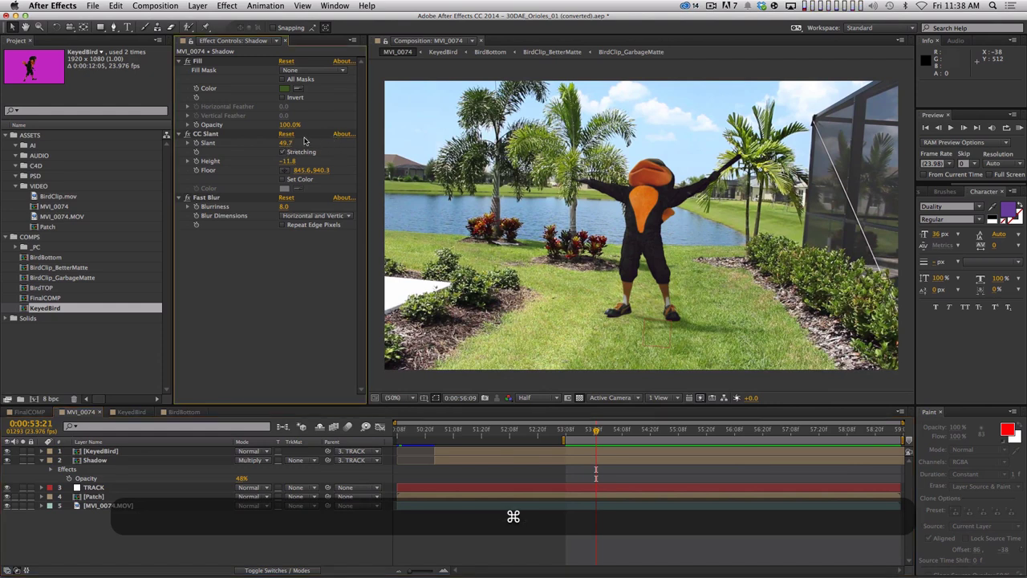
Set the Shadow's CC Slant slant to 70.7 and preview the shadow in motion
drag(285, 143, 286, 143)
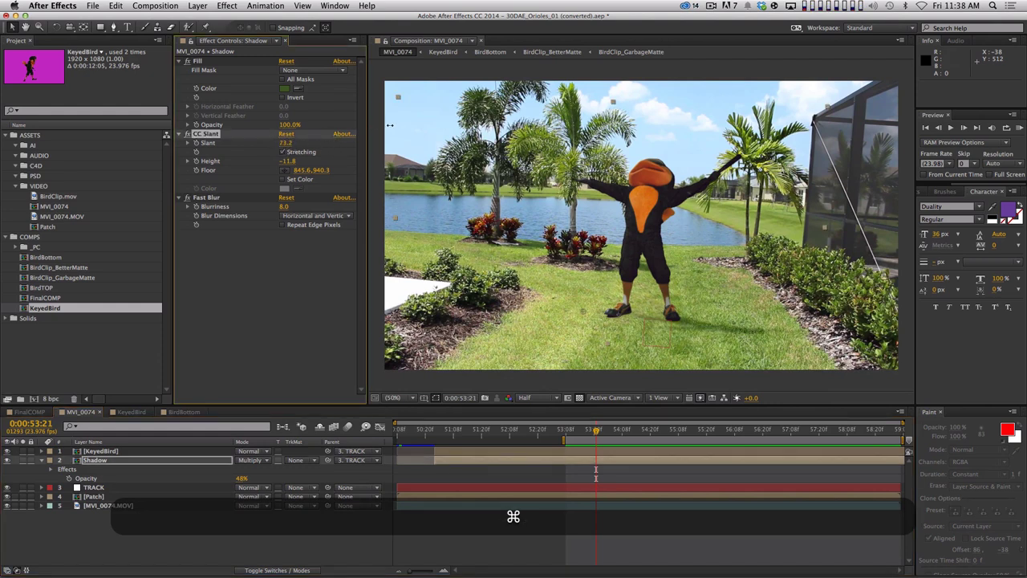
click(663, 475)
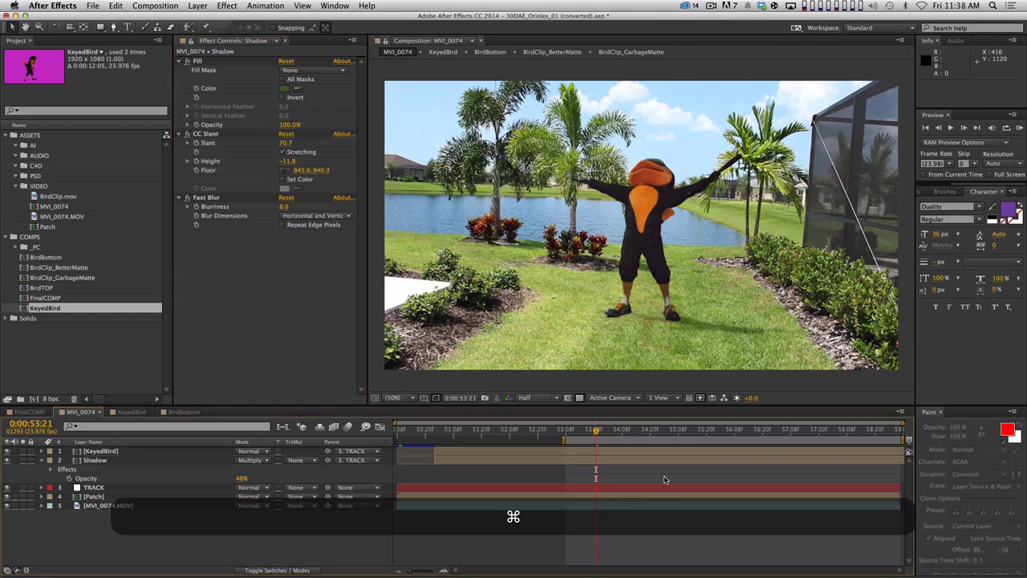
key(0)
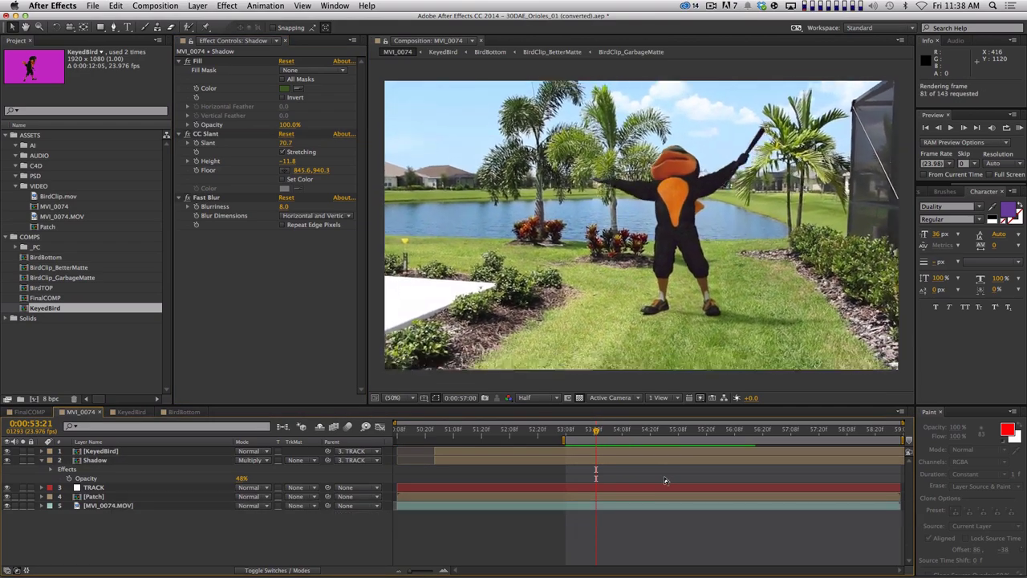
key(space)
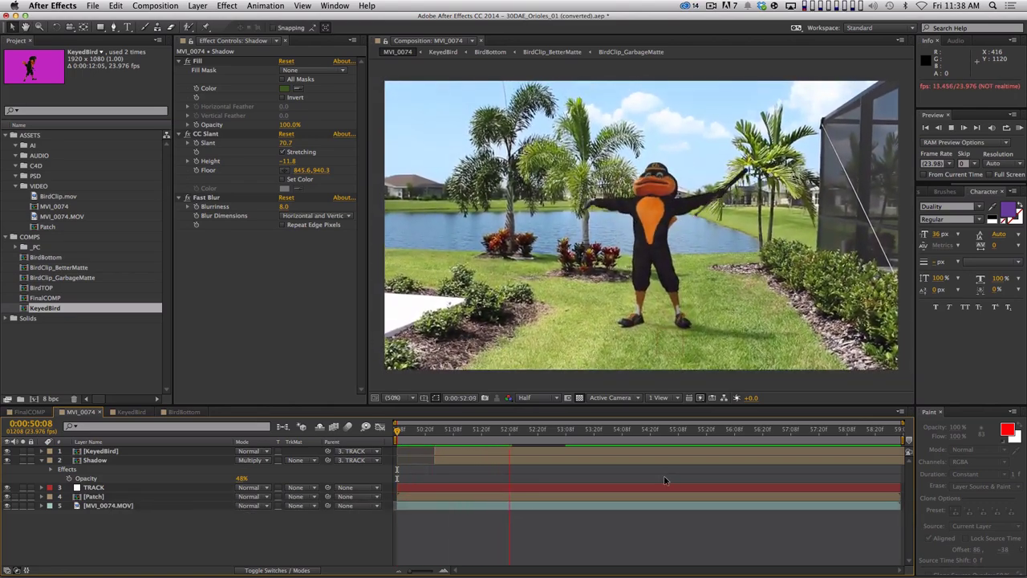
key(space)
Keyframe the Shadow's CC Slant floor point at 0:00:51:23 and move it to 844.8, 994.9 at 0:00:51:10
drag(530, 434, 455, 429)
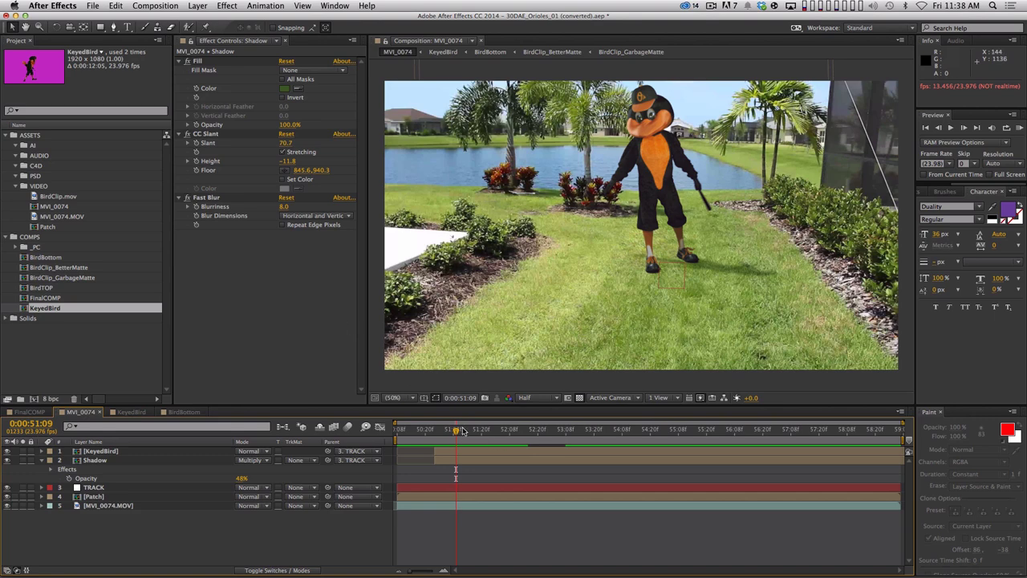
drag(462, 431, 487, 433)
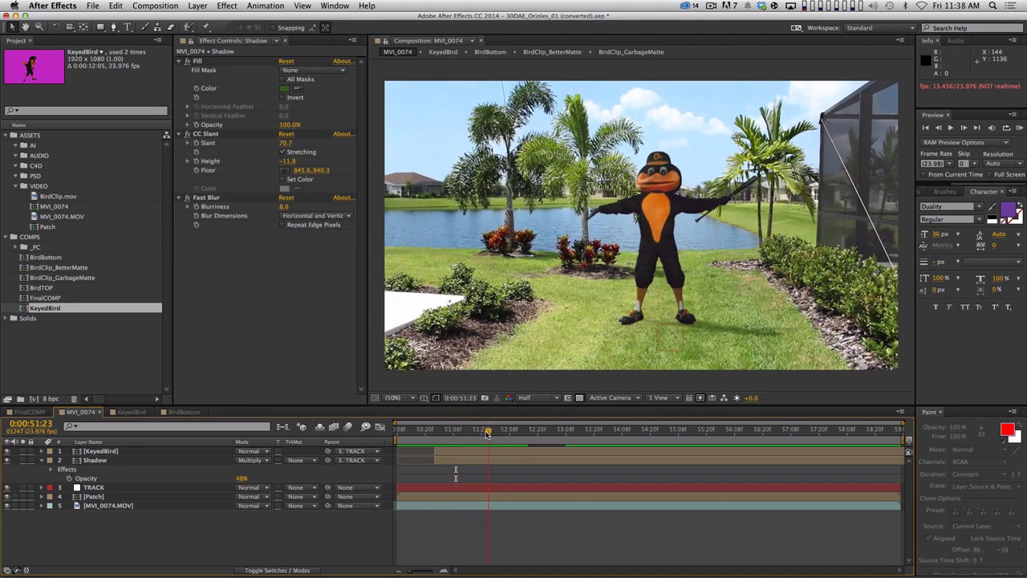
click(198, 173)
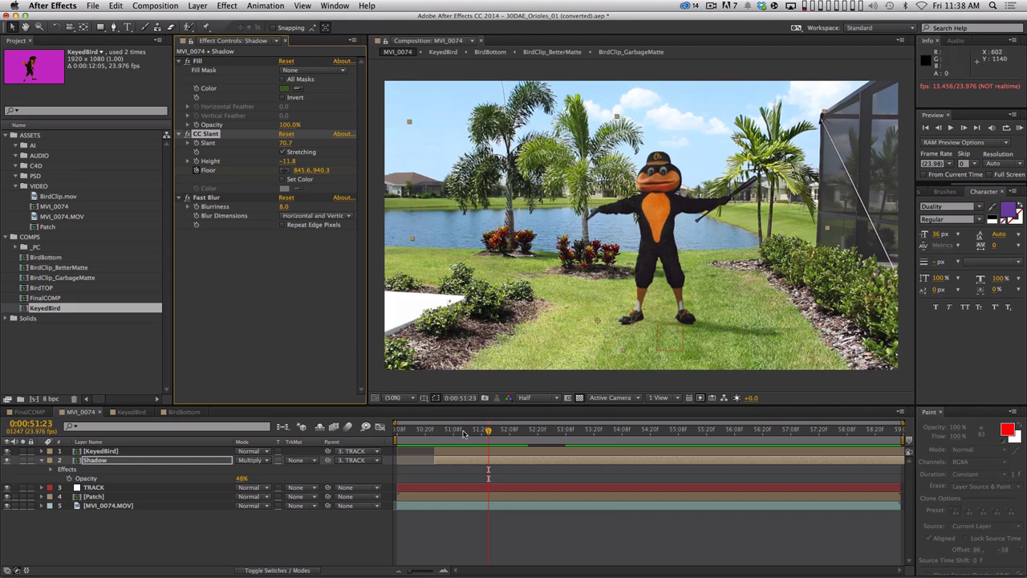
drag(487, 431, 456, 434)
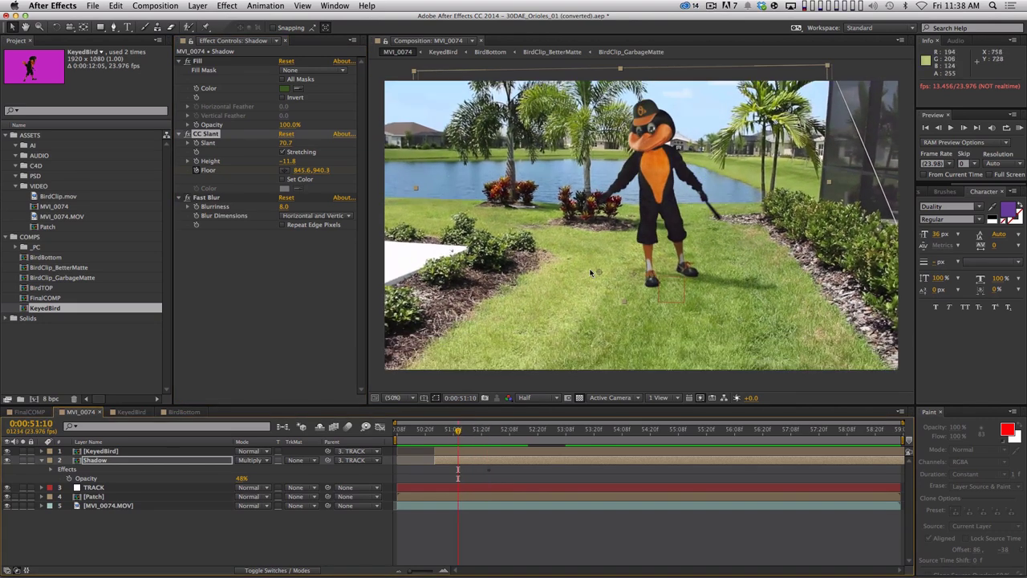
drag(598, 270, 604, 283)
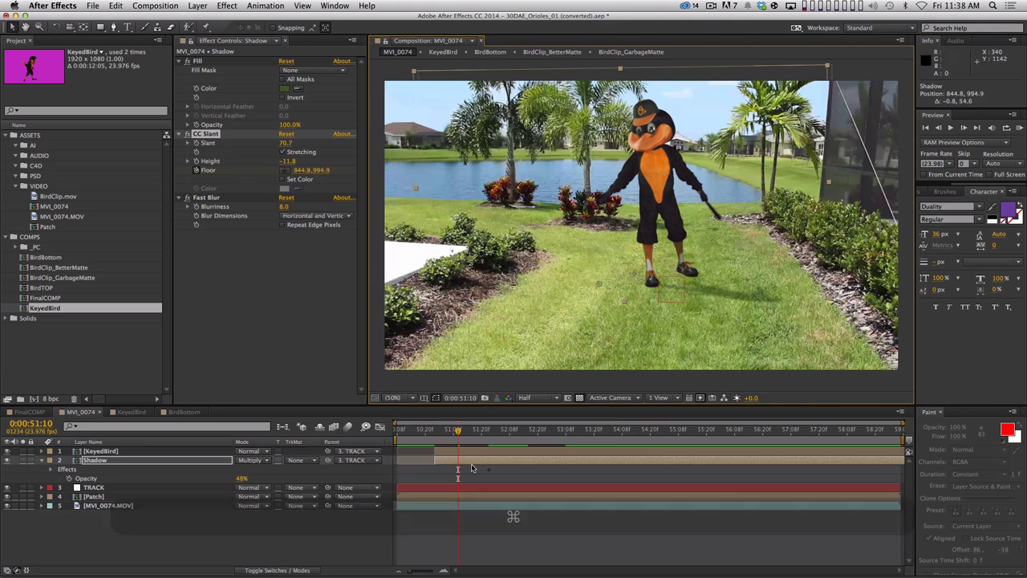
At 0:00:51:00, set the Shadow's floor point to 889.8, 954.9 and show the layer's keyframes in the timeline
drag(455, 434, 435, 432)
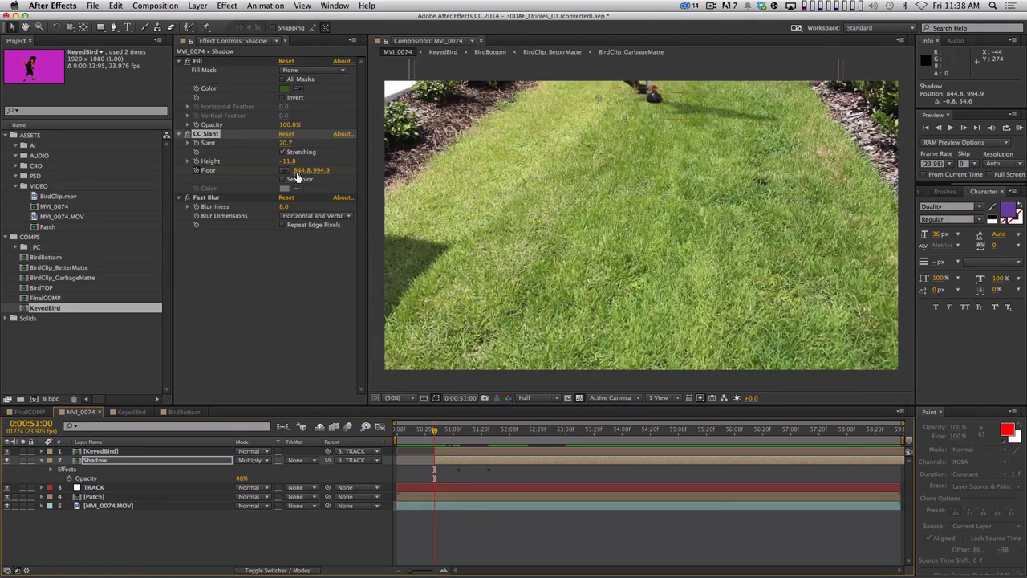
mouse_move(296, 173)
mouse_down()
mouse_move(315, 170)
mouse_move(257, 175)
mouse_up()
key(u)
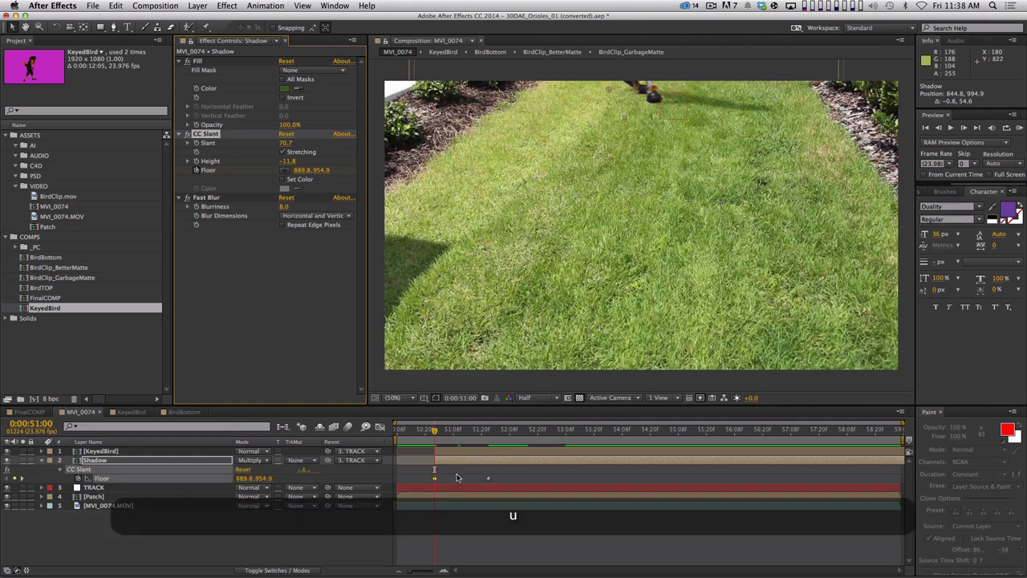
Convert the Shadow's three Floor keyframes to Auto Bezier, preview the motion and deselect everything
drag(421, 474, 489, 484)
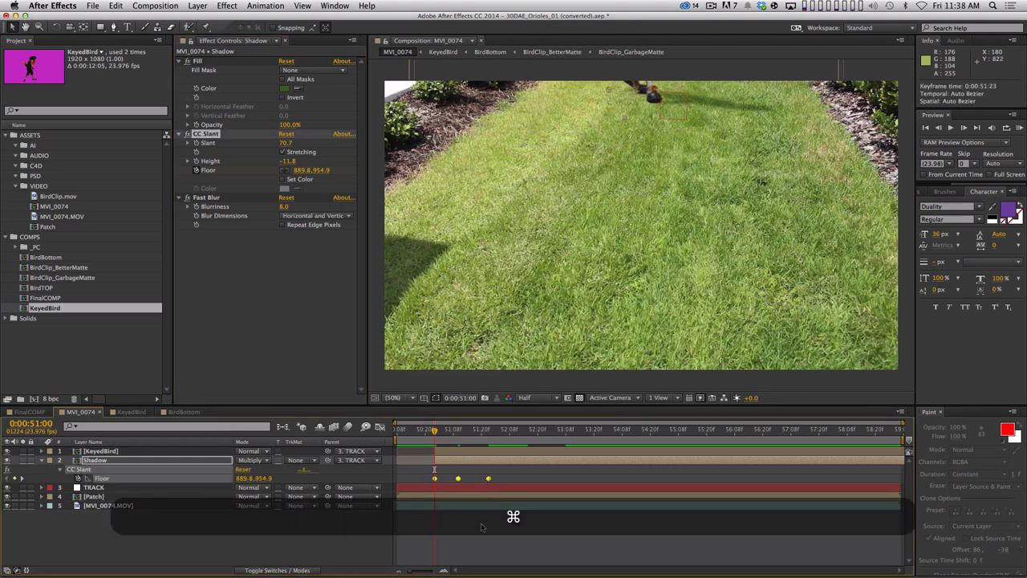
key(space)
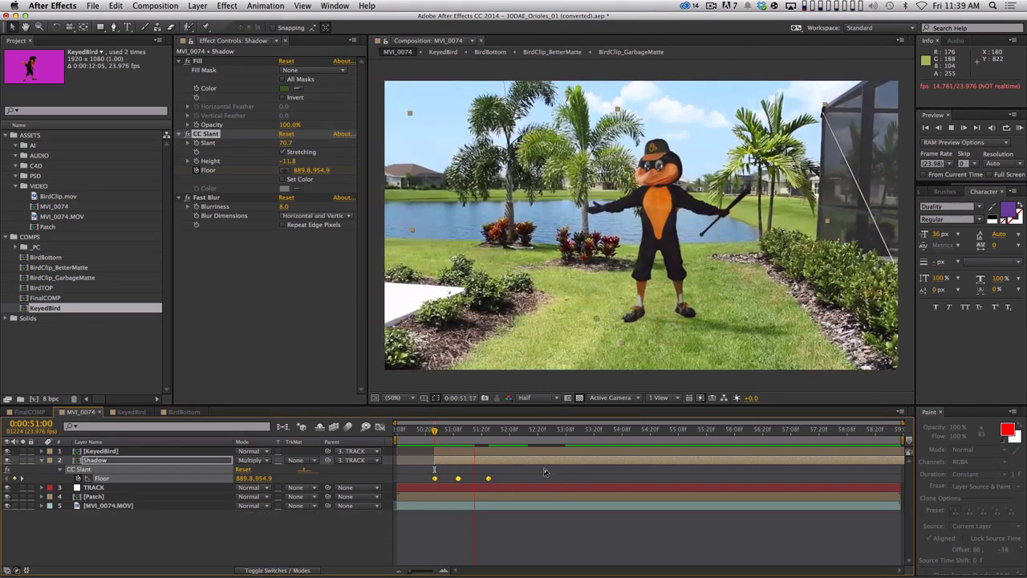
key(space)
key(F2)
Move the Shadow's last Floor keyframe to 0:00:51:16 and preview the shadow, including just the range up to 0:00:52:19
drag(431, 429, 466, 430)
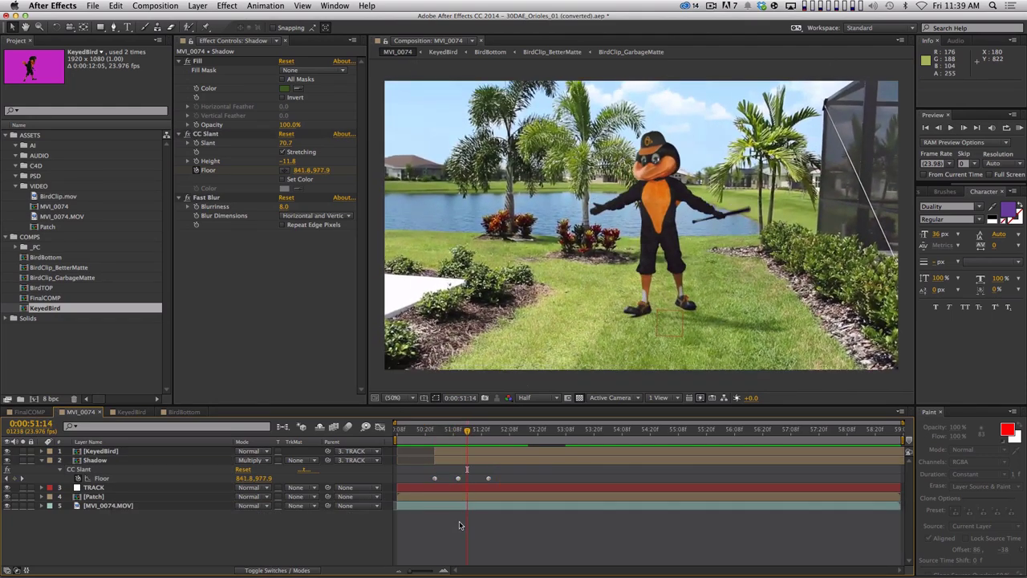
drag(491, 479, 473, 479)
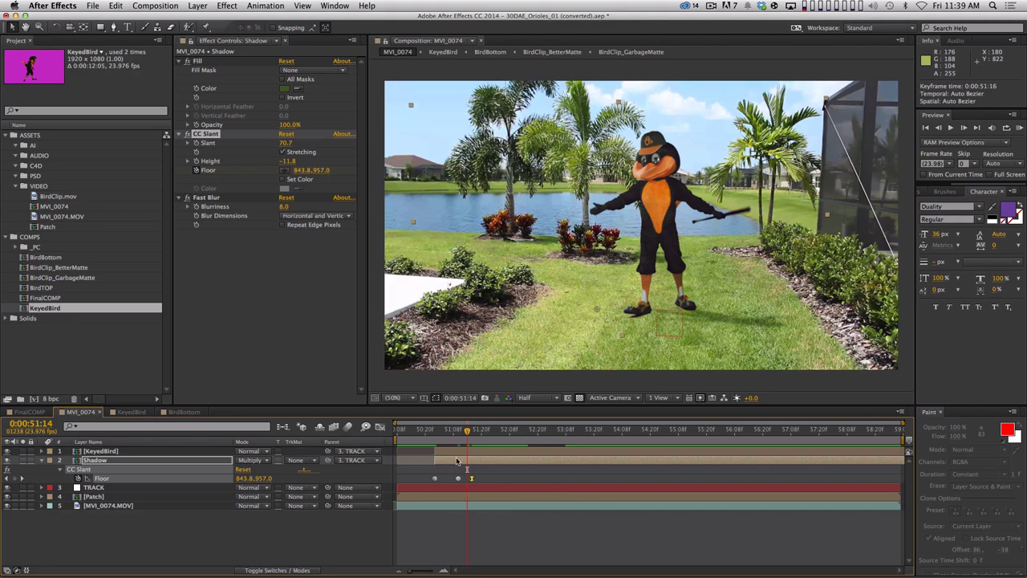
key(KP_0)
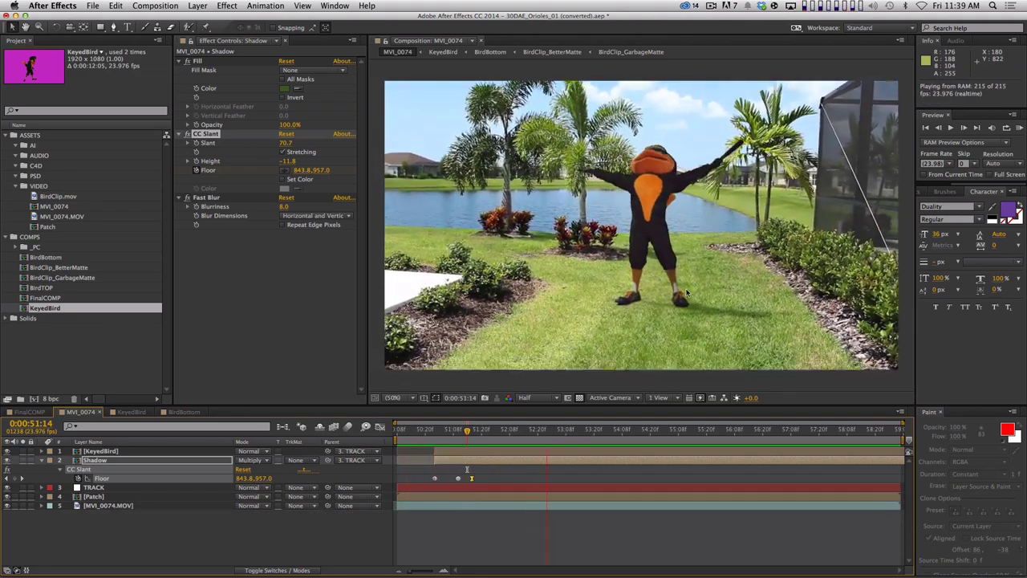
key(space)
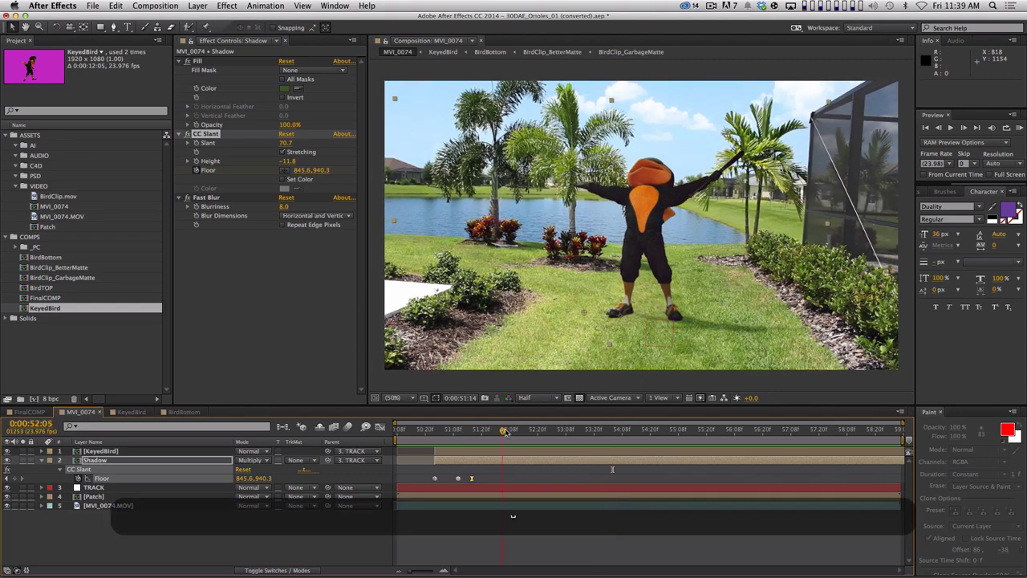
drag(505, 430, 536, 431)
key(KP_0)
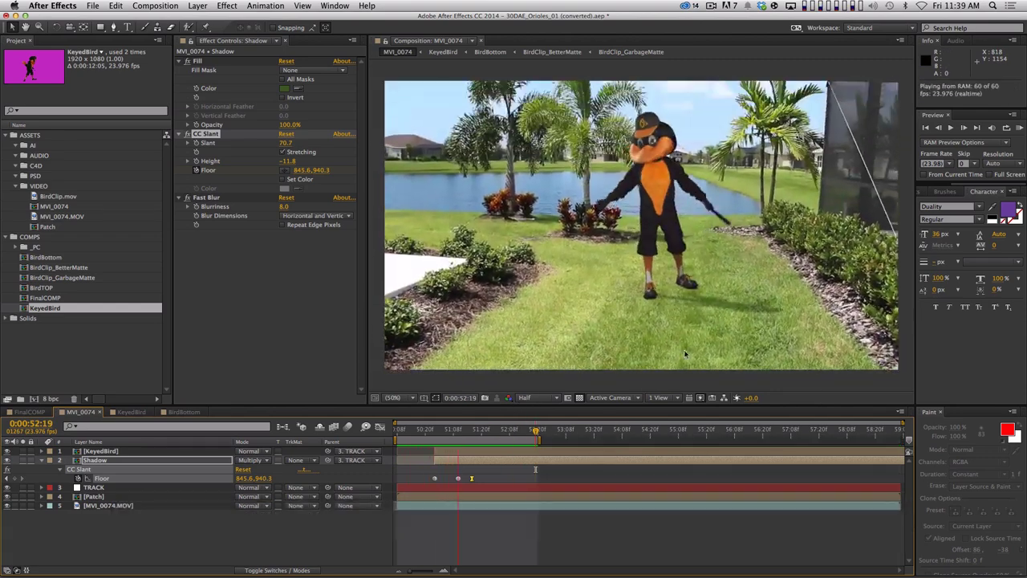
key(space)
Delete the Shadow's middle Floor keyframe at 0:00:51:10 and preview the whole shot
click(458, 478)
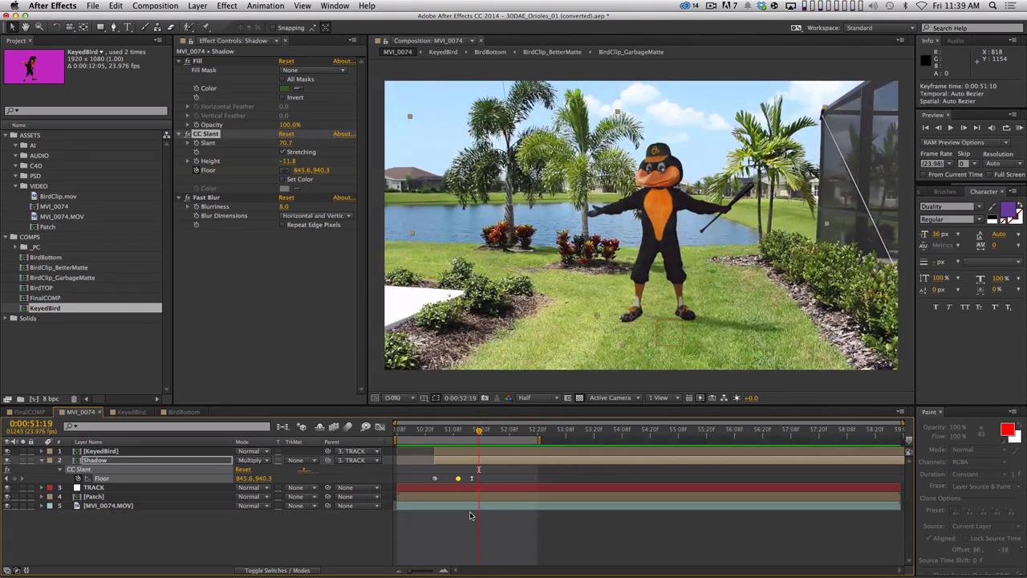
key(BackSpace)
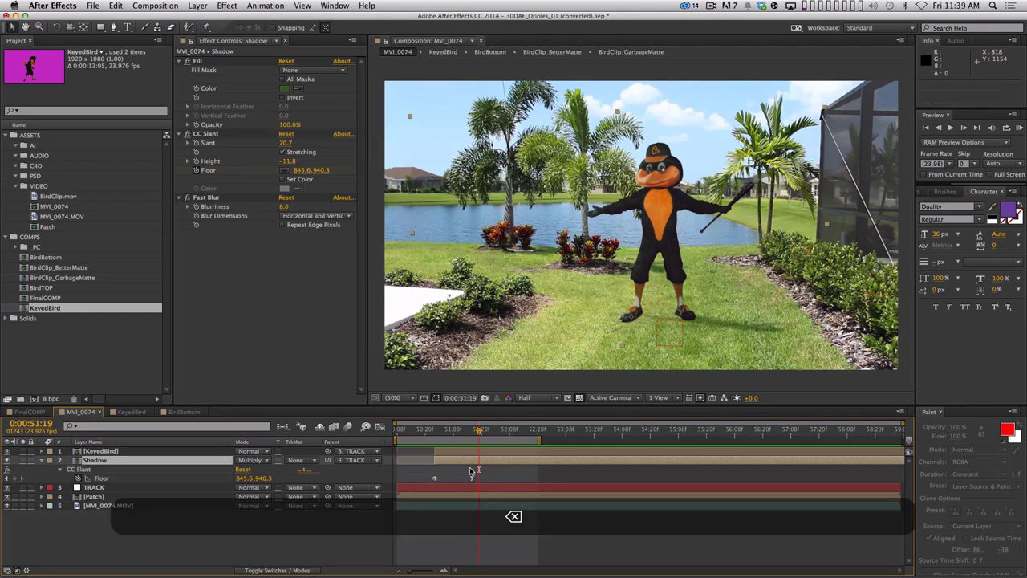
drag(445, 431, 491, 431)
key(KP_0)
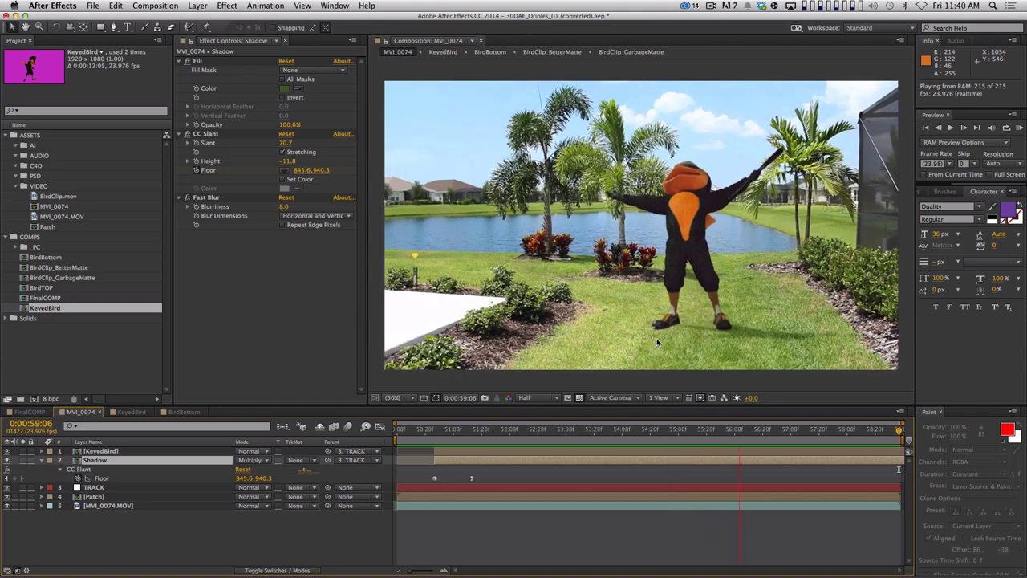
key(super+space)
Collapse the expanded properties of all layers in the MVI_0074 composition and clear the selection
click(329, 522)
key(super+a)
key(super+shift+grave)
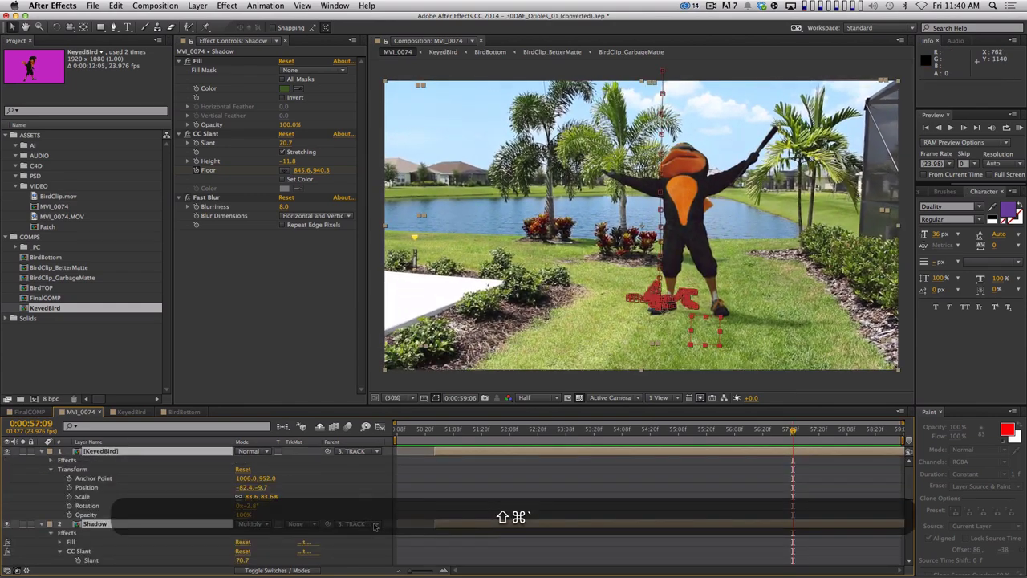
key(super+shift+grave)
click(403, 534)
Review the mascot up to 0:00:52:00 and duplicate the TRACK null layer
drag(682, 430, 478, 427)
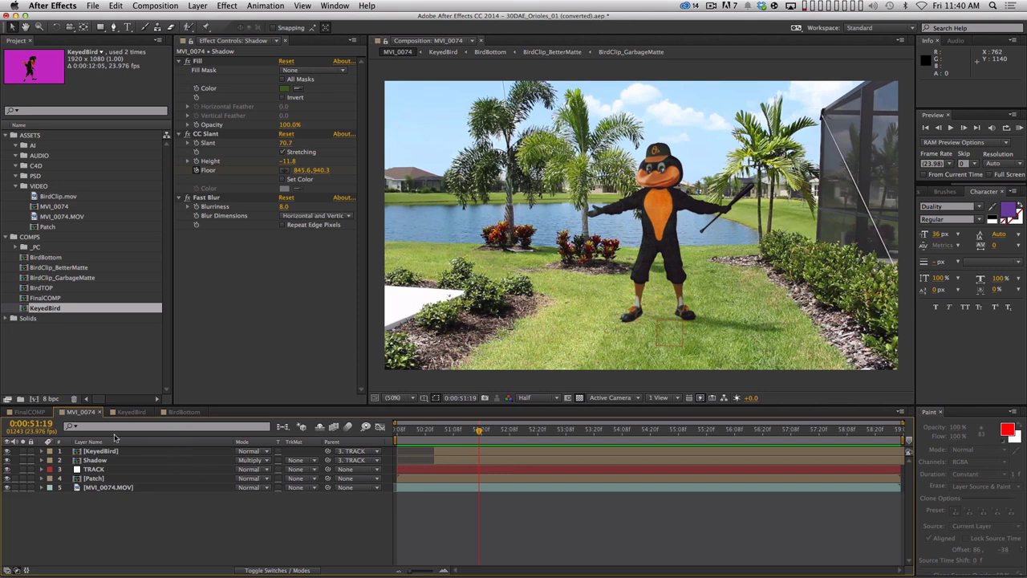
click(71, 409)
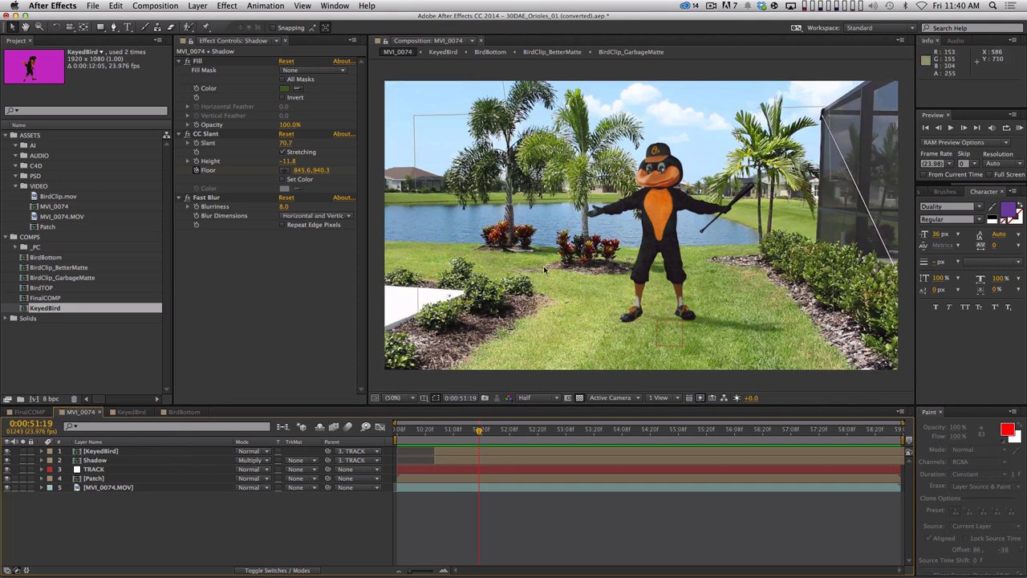
click(125, 453)
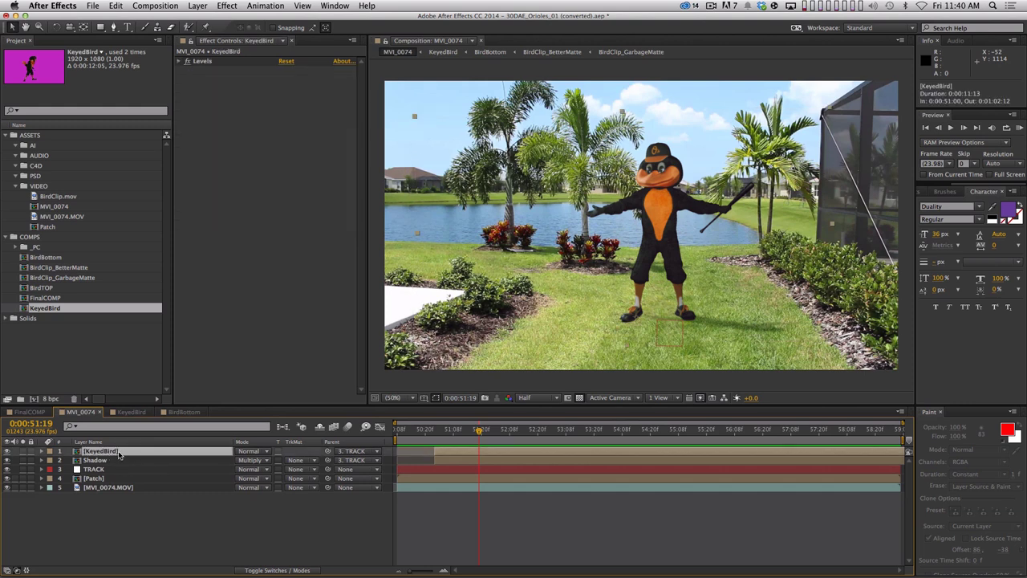
drag(465, 434, 492, 444)
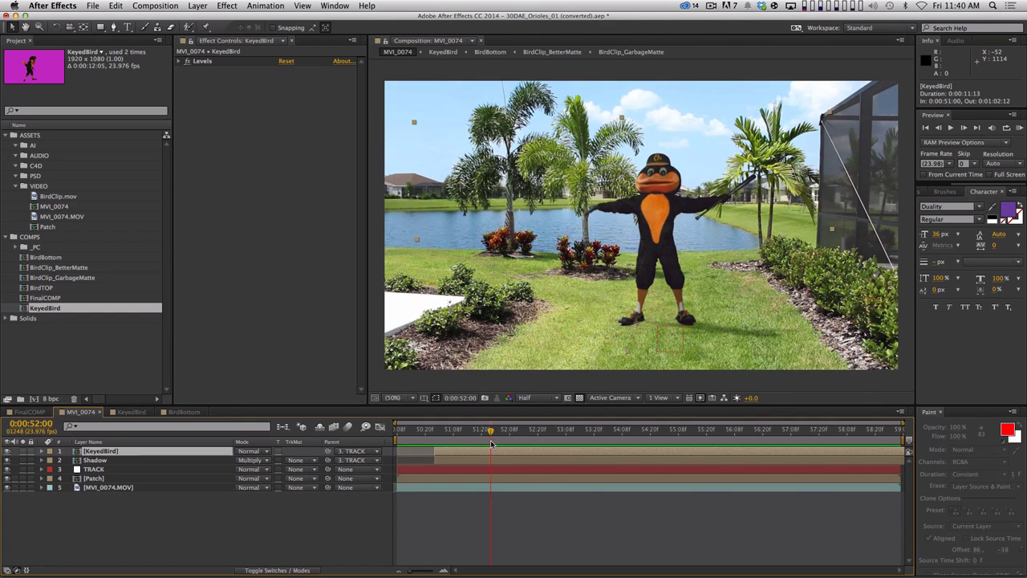
click(120, 470)
key(super+d)
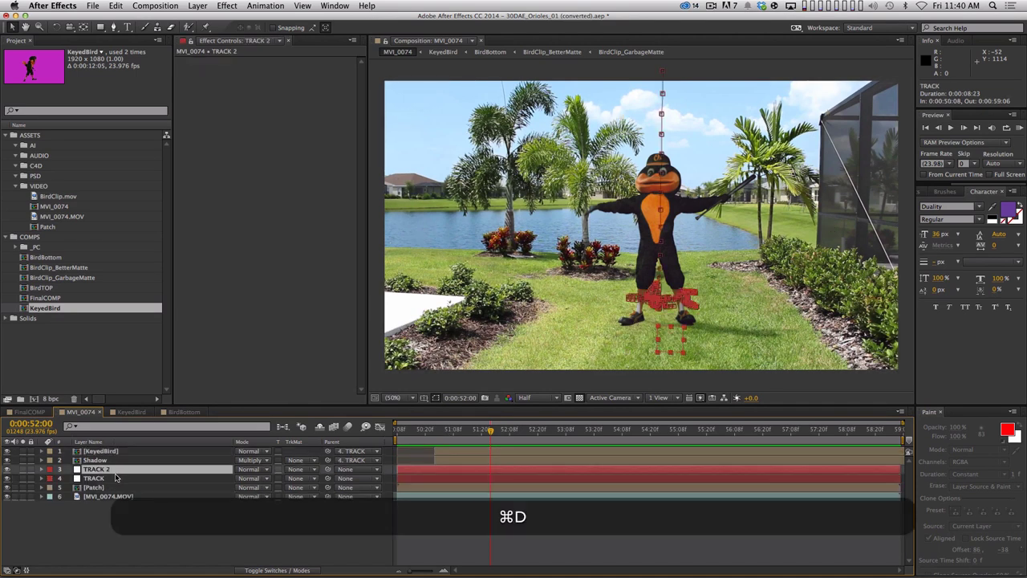
Place the duplicated TRACK null directly below KeyedBird and parent KeyedBird to it
drag(118, 470, 120, 454)
click(114, 452)
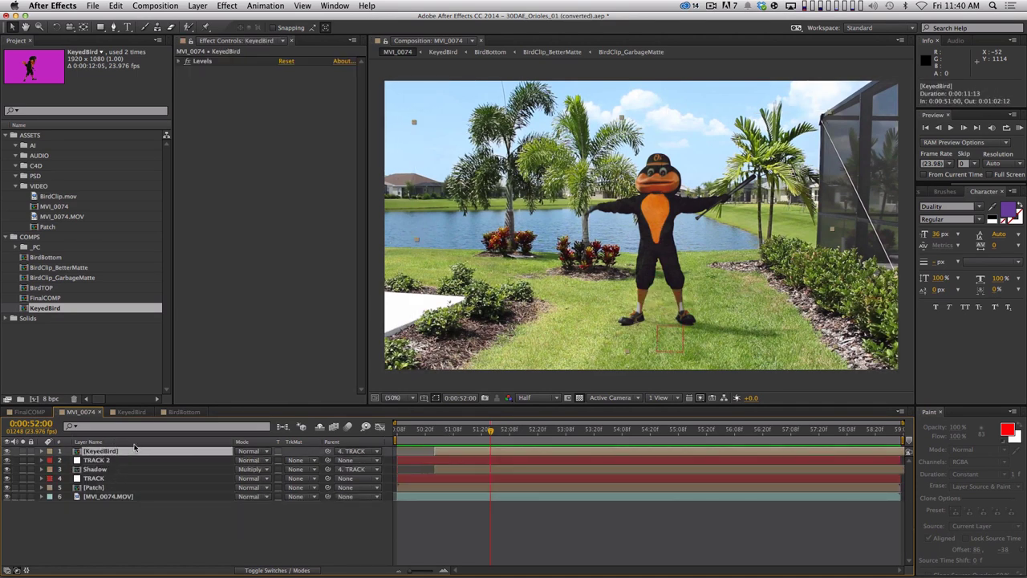
drag(327, 451, 121, 460)
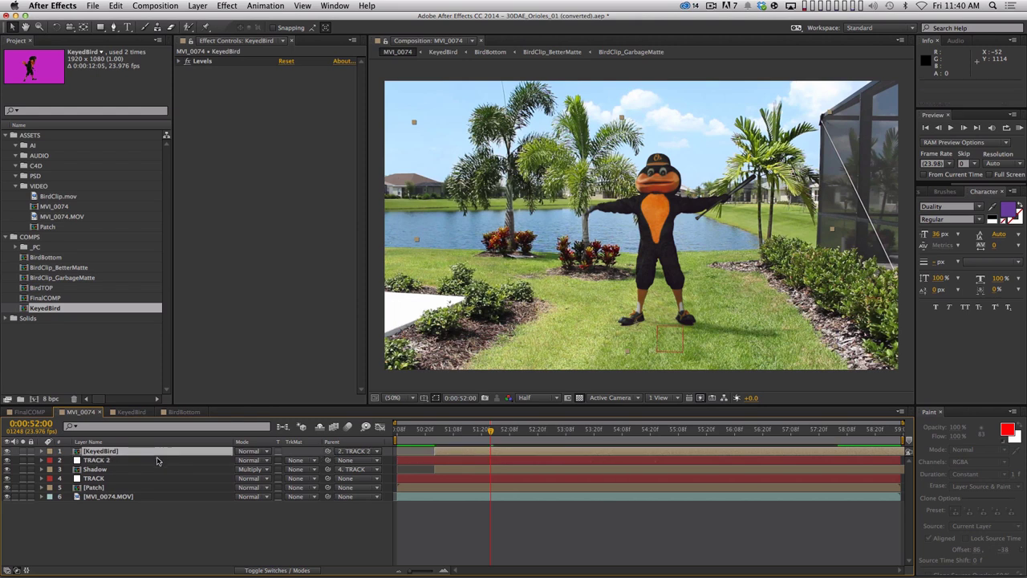
Pre-compose KeyedBird and its duplicated TRACK null as BirdKeyComp, moving all attributes into the new composition
shift+super+click(181, 459)
key(shift+super+c)
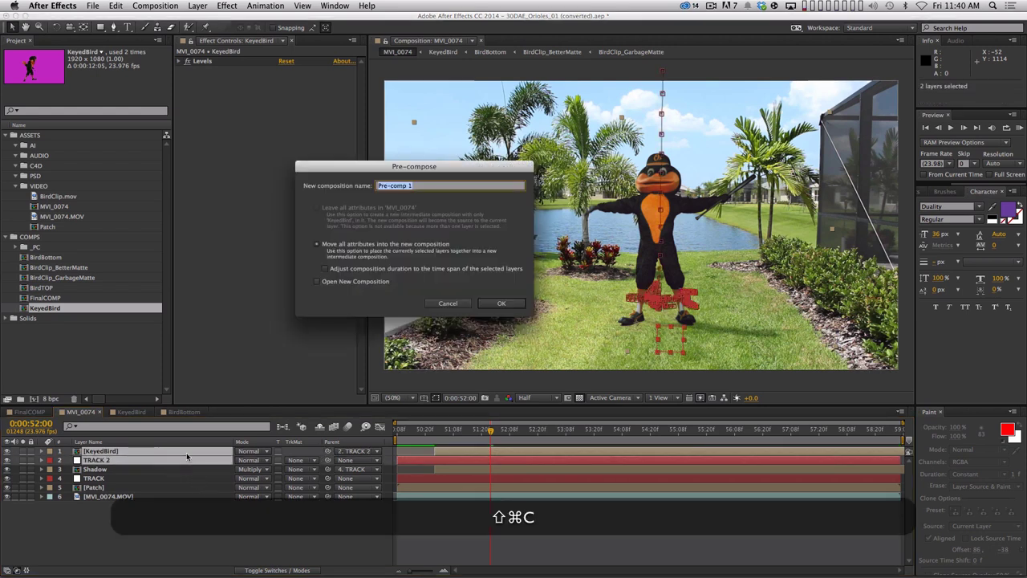
text(Bird)
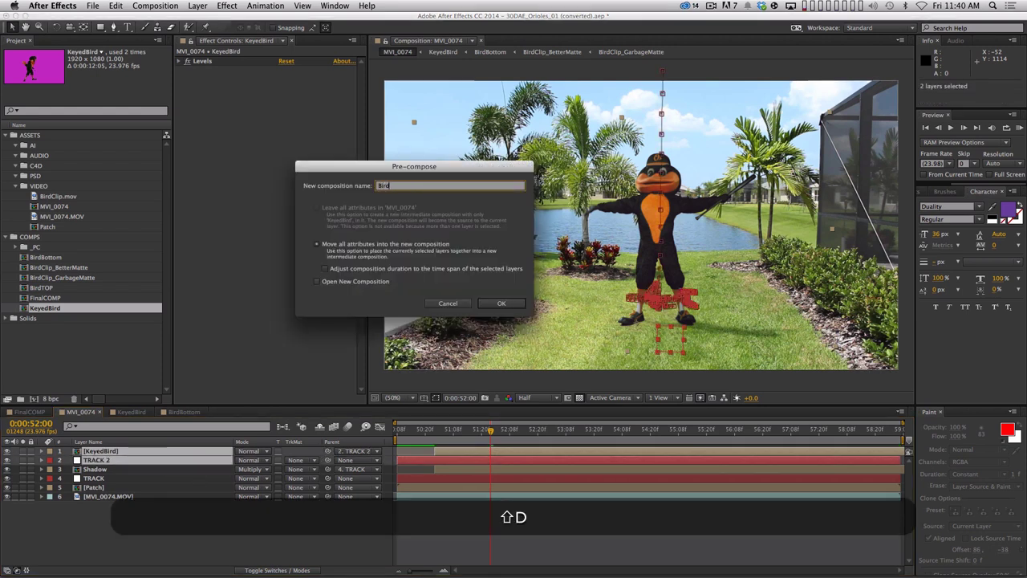
text(Keye)
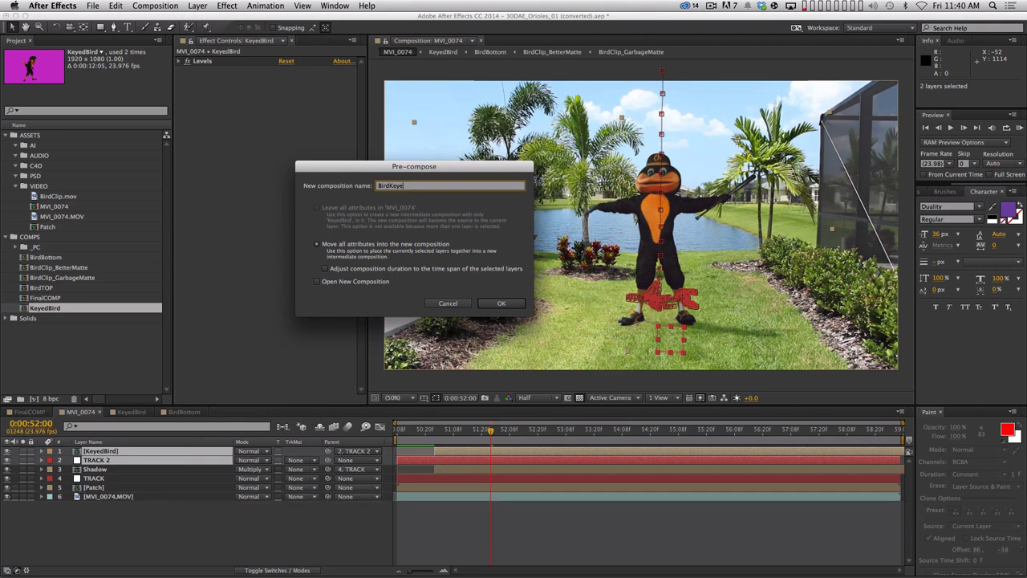
key(BackSpace)
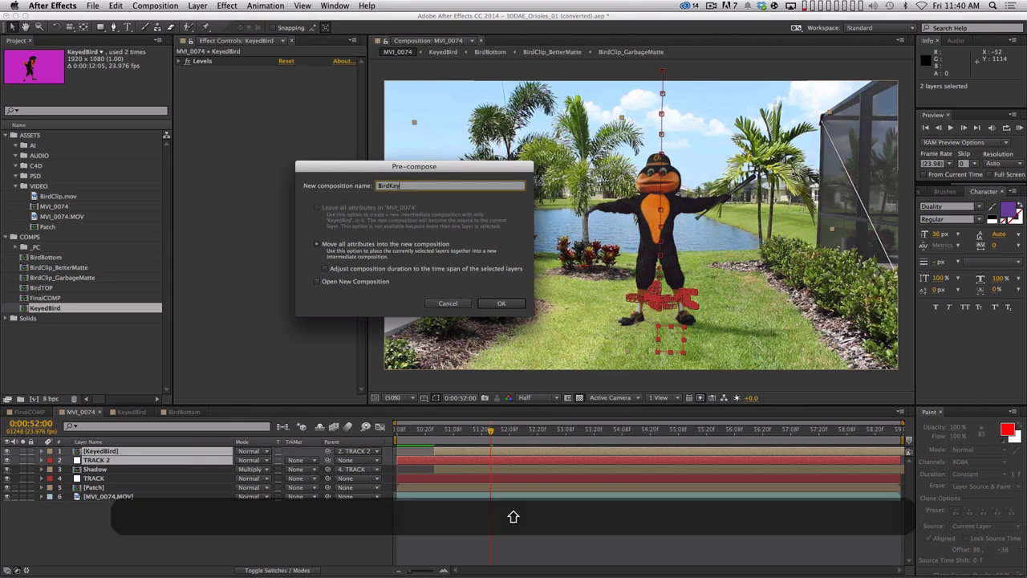
text(Comp)
key(Return)
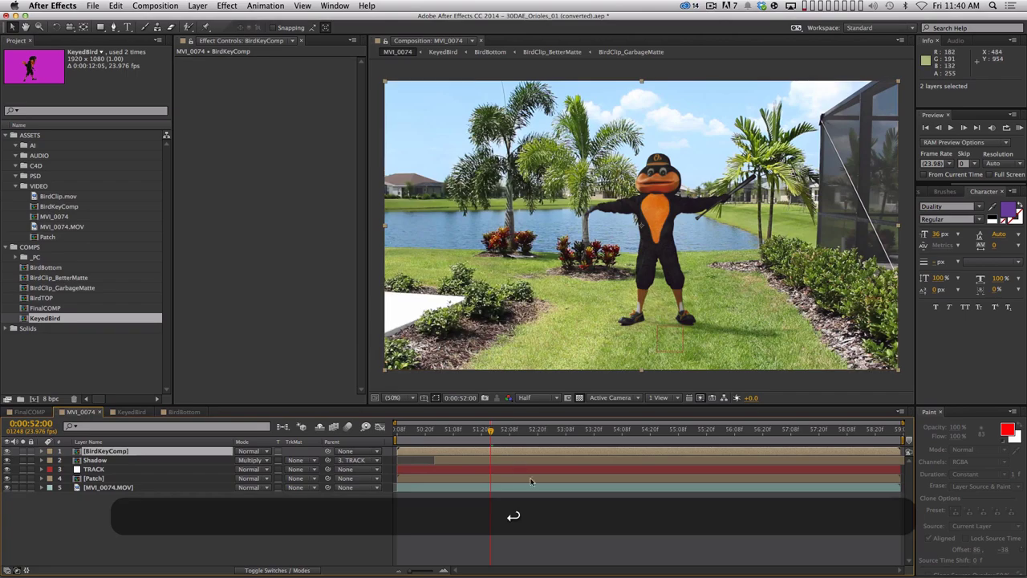
Solo BirdKeyComp at 0:00:53:22 to check the mascot alone, unsolo it and select the MVI_0074.MOV layer
drag(491, 430, 598, 432)
click(23, 451)
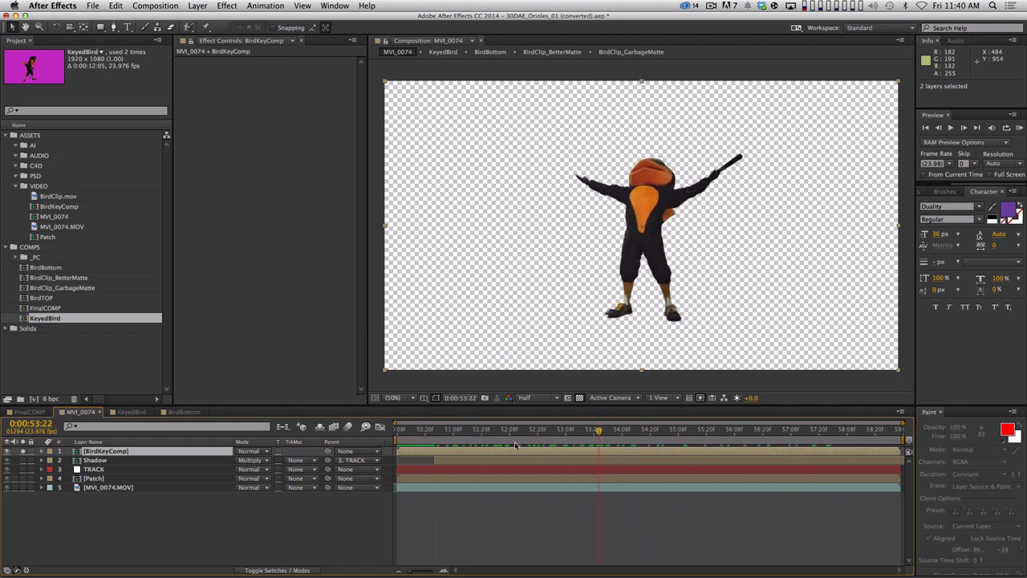
click(22, 451)
drag(88, 487, 146, 510)
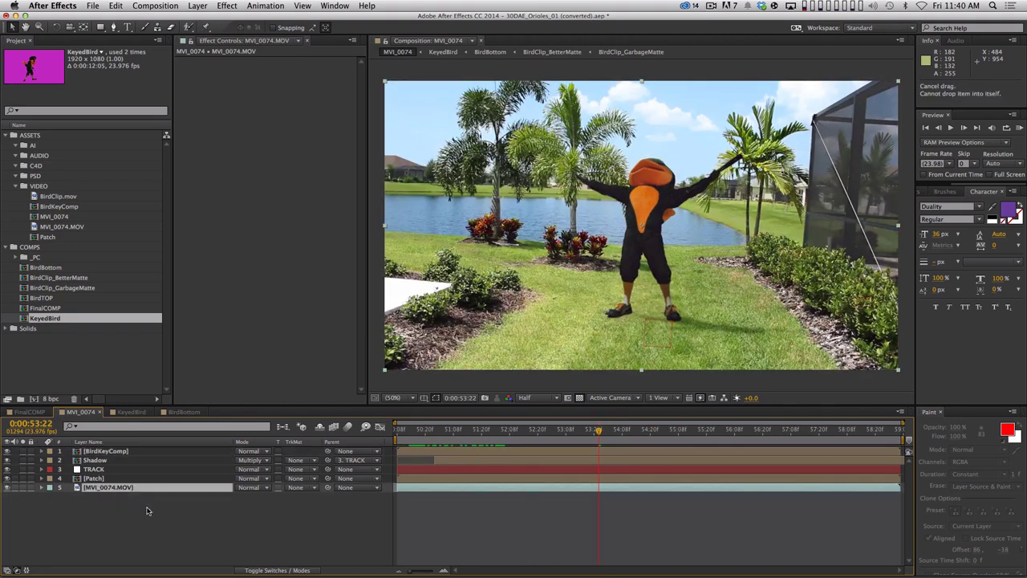
key(super+d)
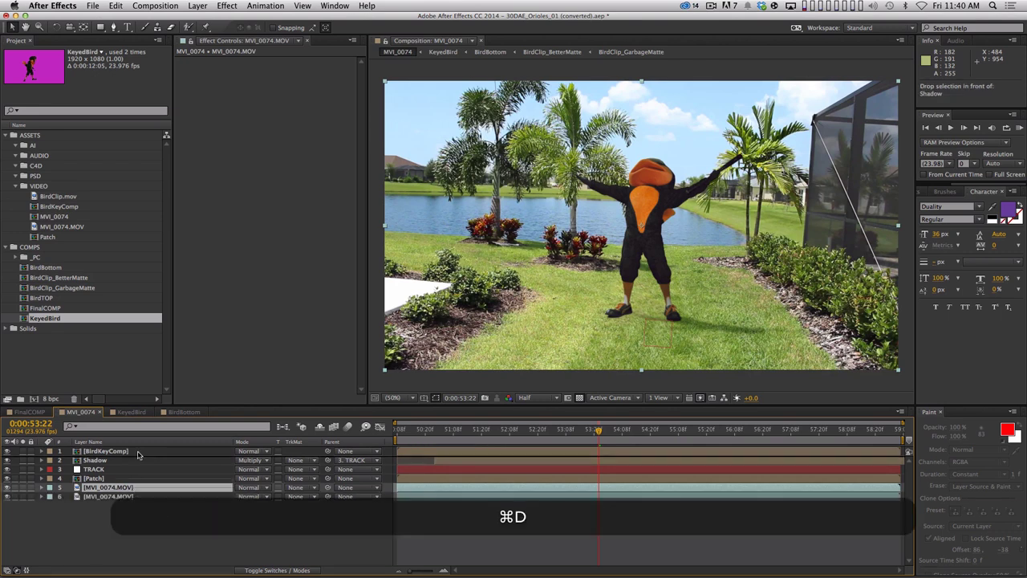
key(super+shift+bracketright)
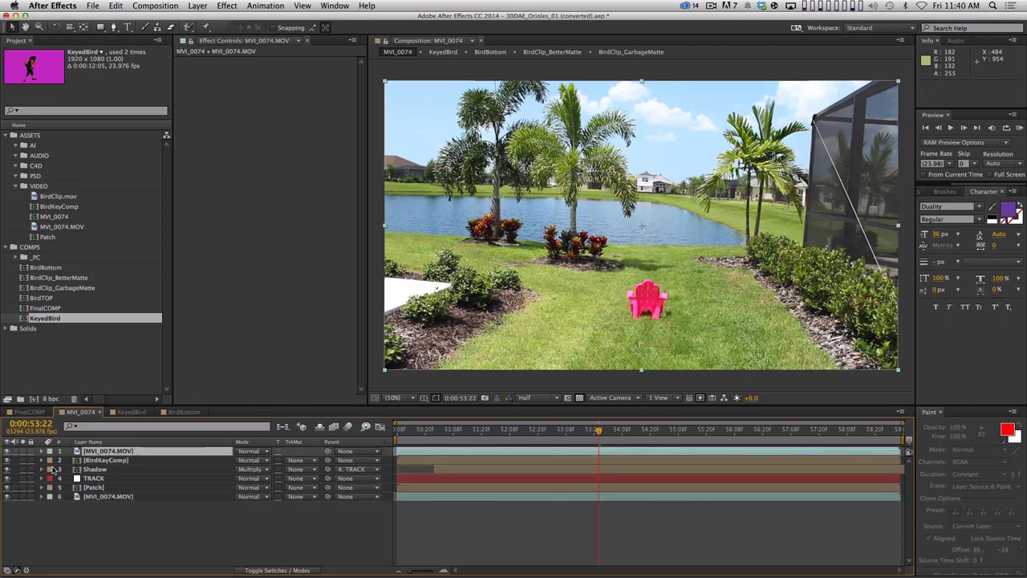
key(super)
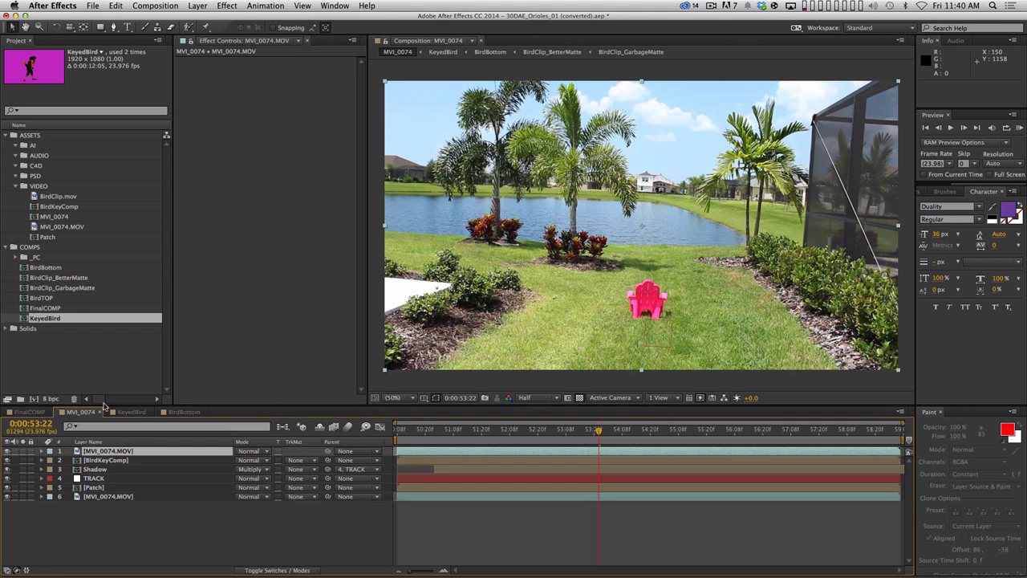
key(BackSpace)
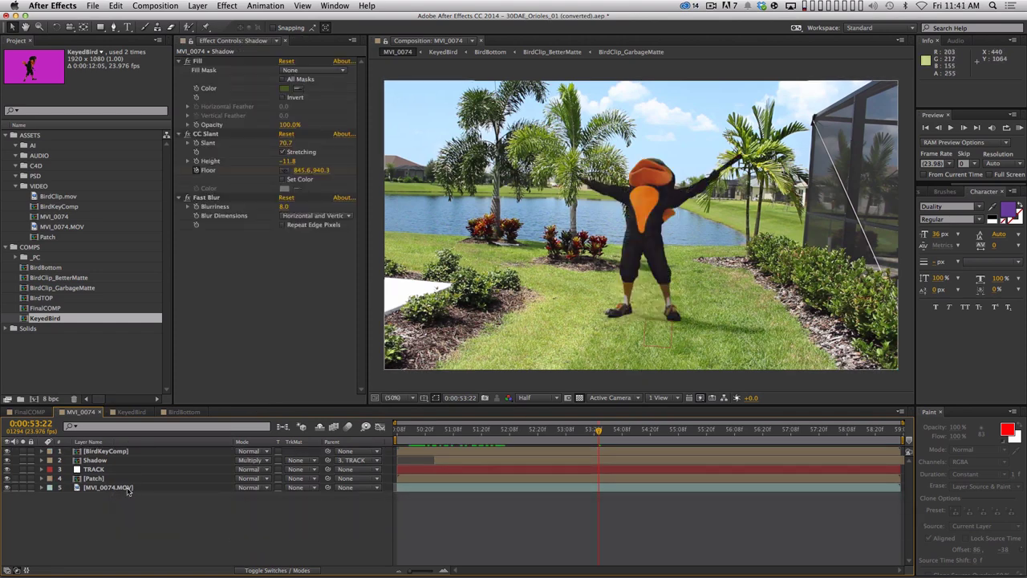
Pre-compose the Patch and MVI_0074.MOV layers as BG, moving all attributes into the new composition
click(111, 479)
key(super+shift+Down)
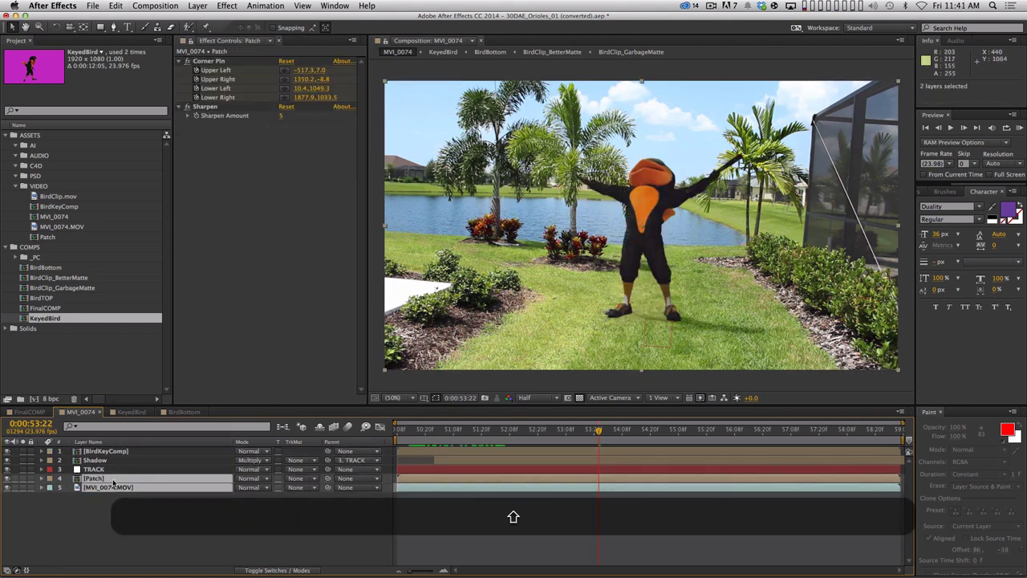
key(super+shift+c)
text(BG)
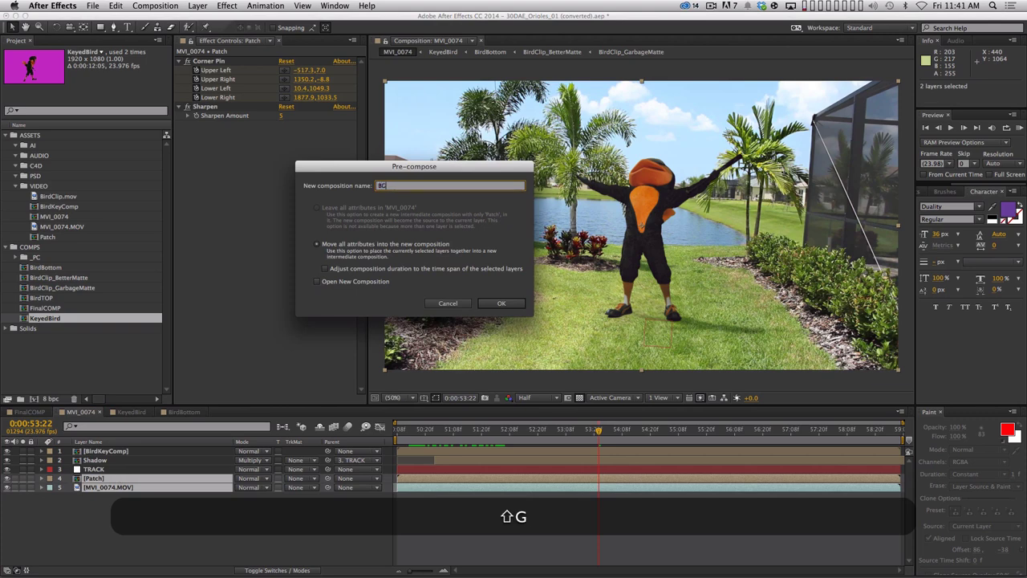
key(Return)
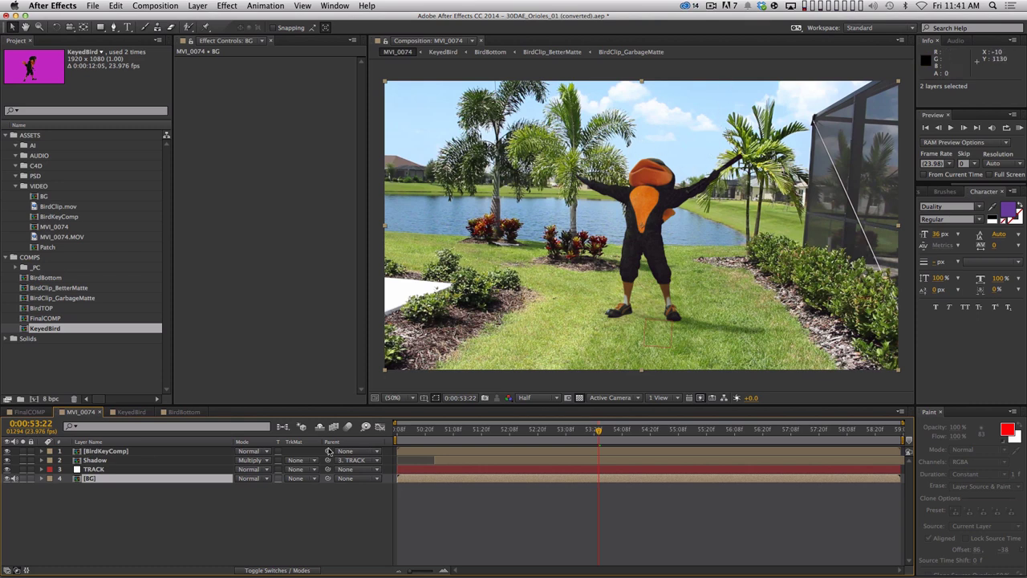
Duplicate the BG layer, move the copy to the top of the stack, and mute the copy's audio
click(110, 479)
key(super+d)
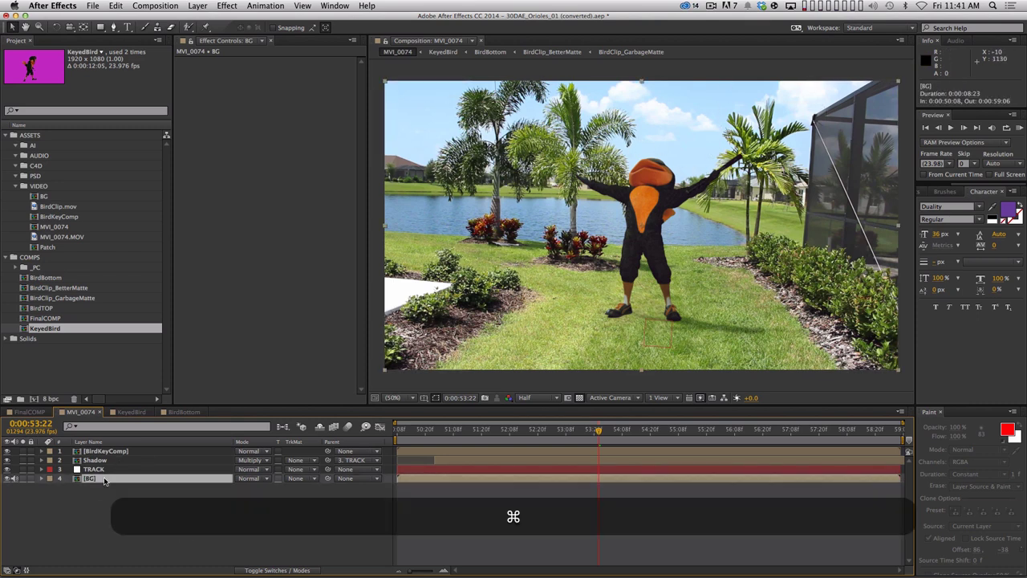
drag(110, 479, 112, 447)
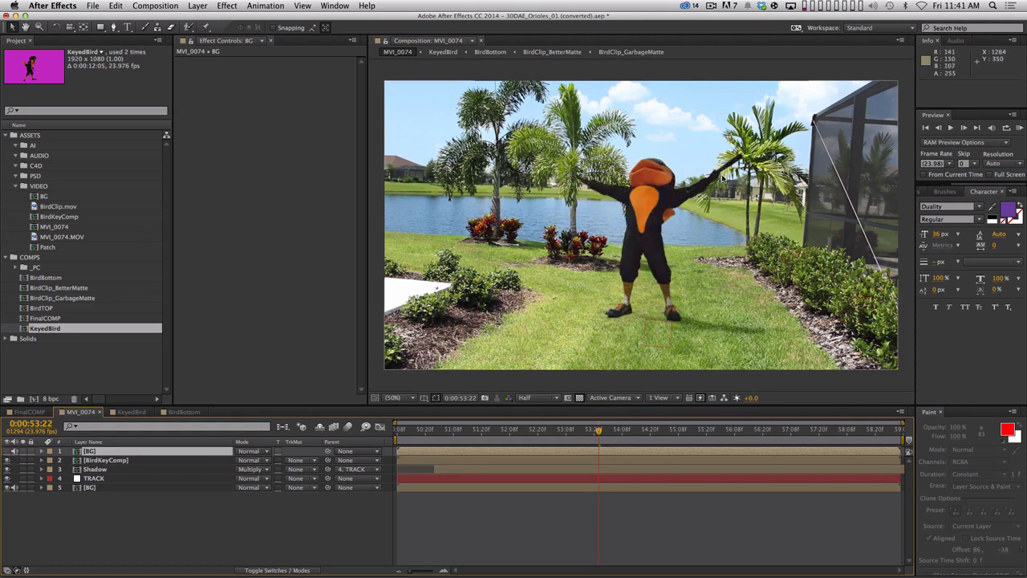
click(6, 451)
click(6, 452)
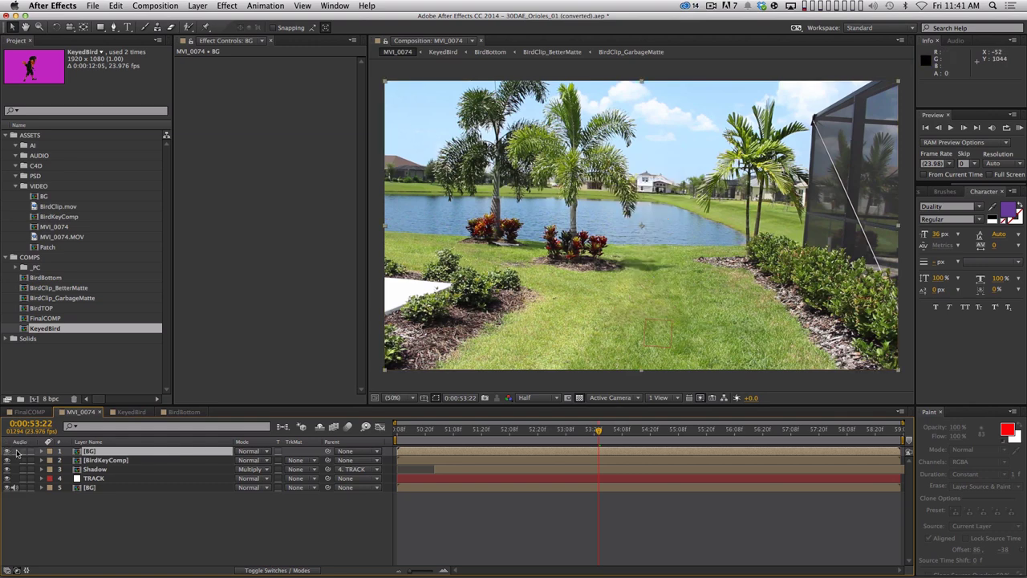
Apply Set Matte to the top BG layer, taking the matte from BirdKeyComp with Invert Matte enabled
click(227, 6)
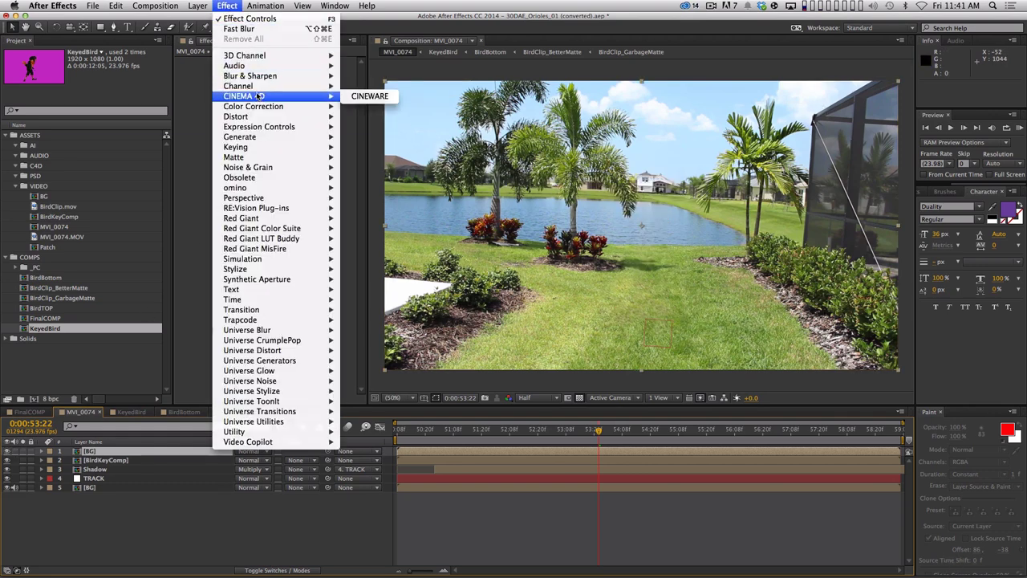
mouse_move(253, 86)
click(377, 190)
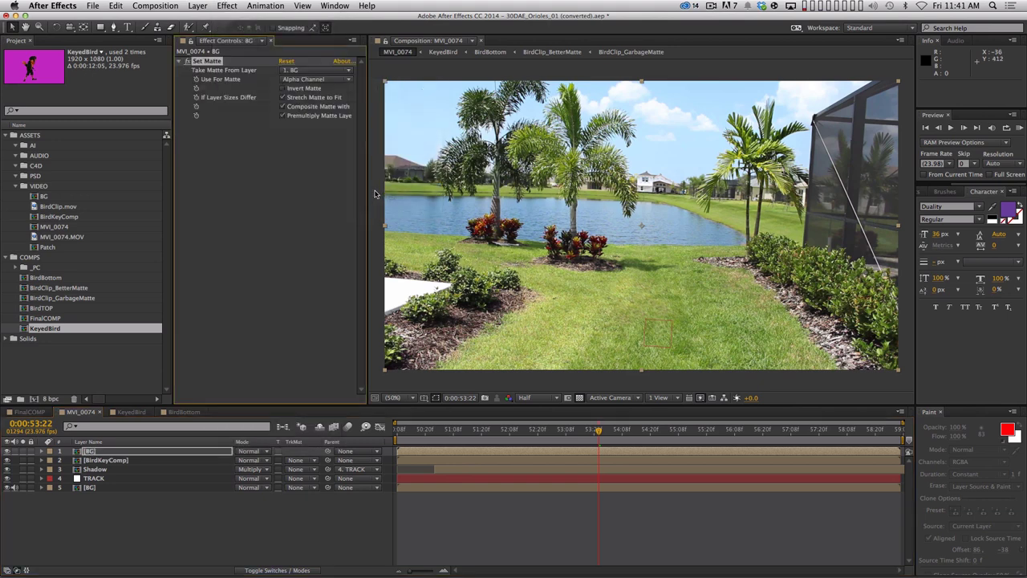
click(297, 72)
click(319, 109)
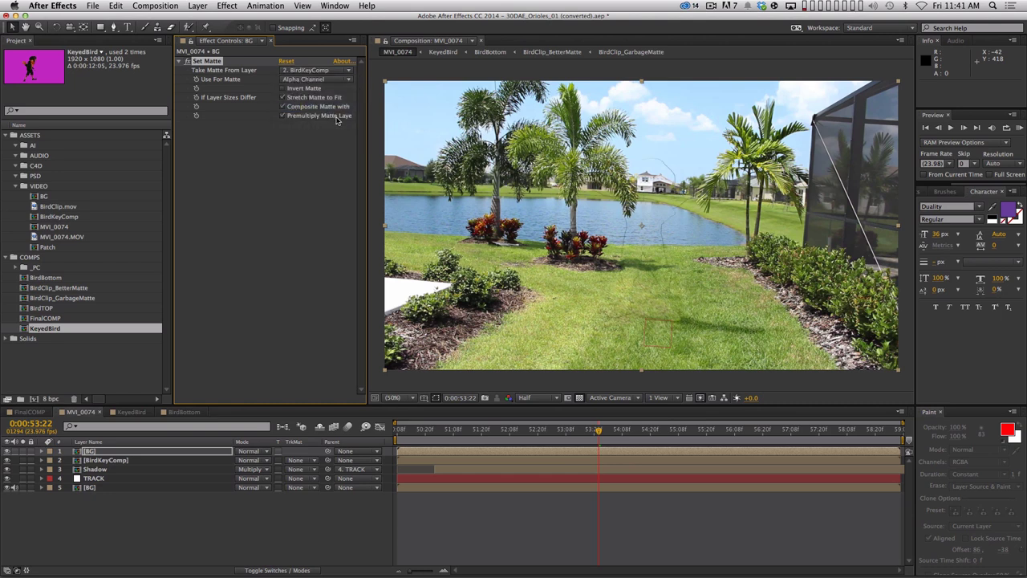
click(282, 89)
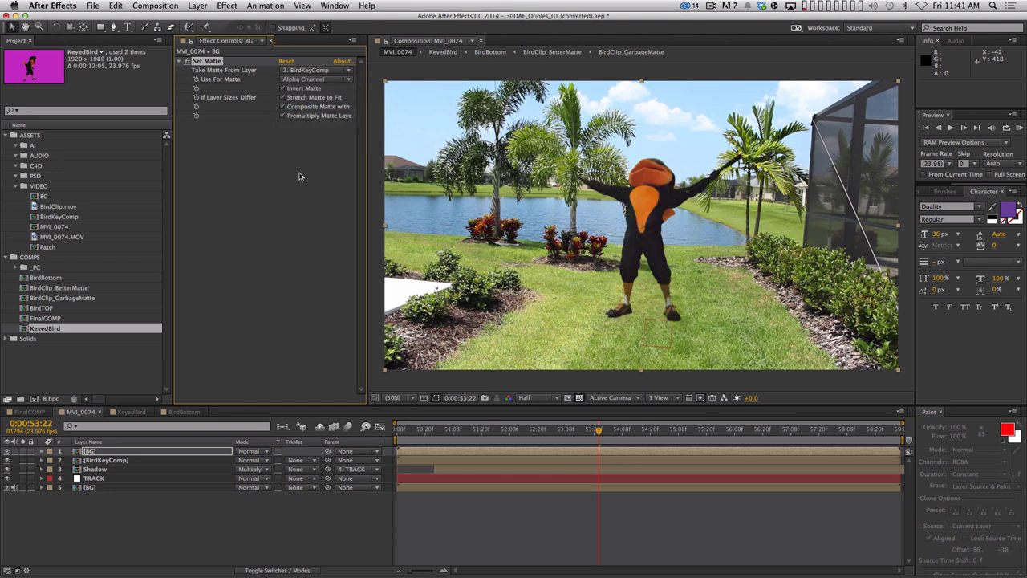
Solo the top BG layer, preview the mascot-shaped cutout, and go to 0:00:52:09
click(23, 452)
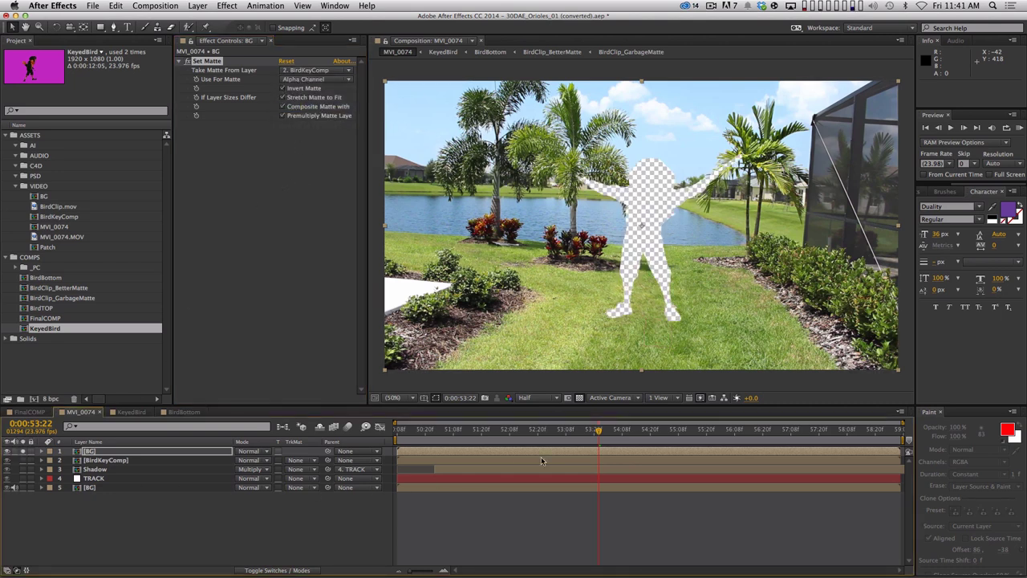
key(space)
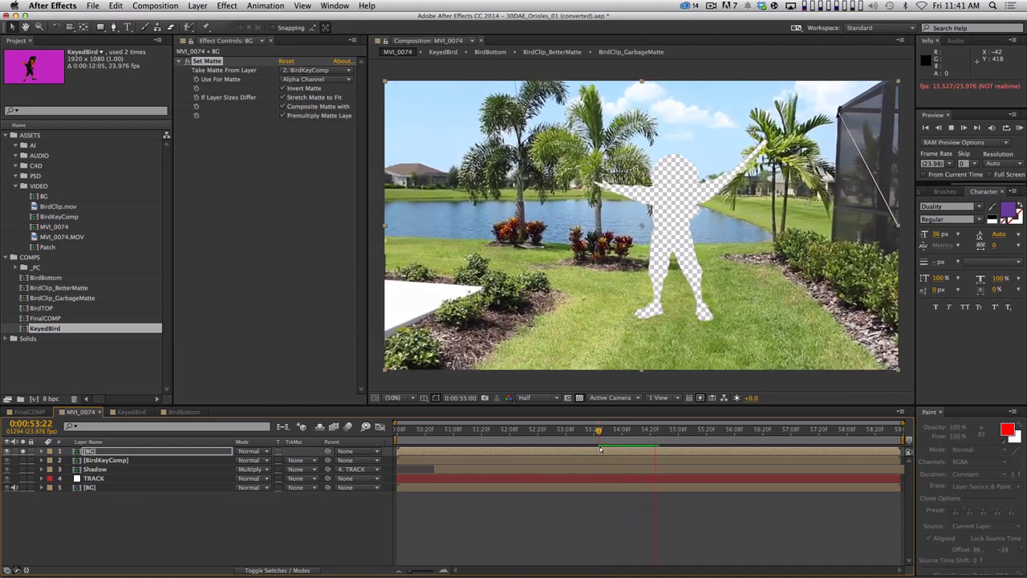
click(232, 461)
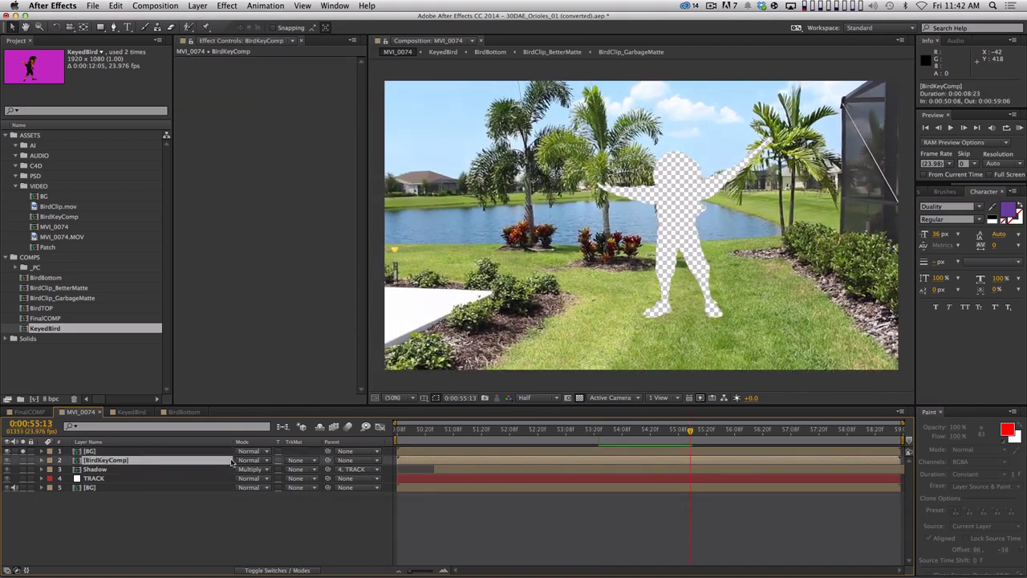
drag(476, 437, 512, 441)
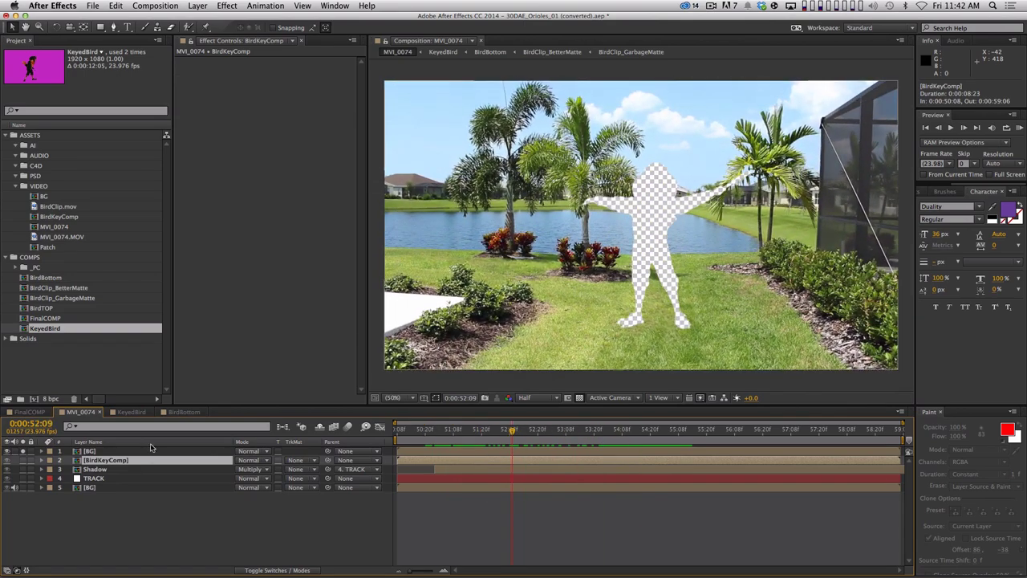
Apply Fast Blur to the top BG layer and set its Blurriness to 19.0
click(181, 450)
click(227, 5)
mouse_move(280, 80)
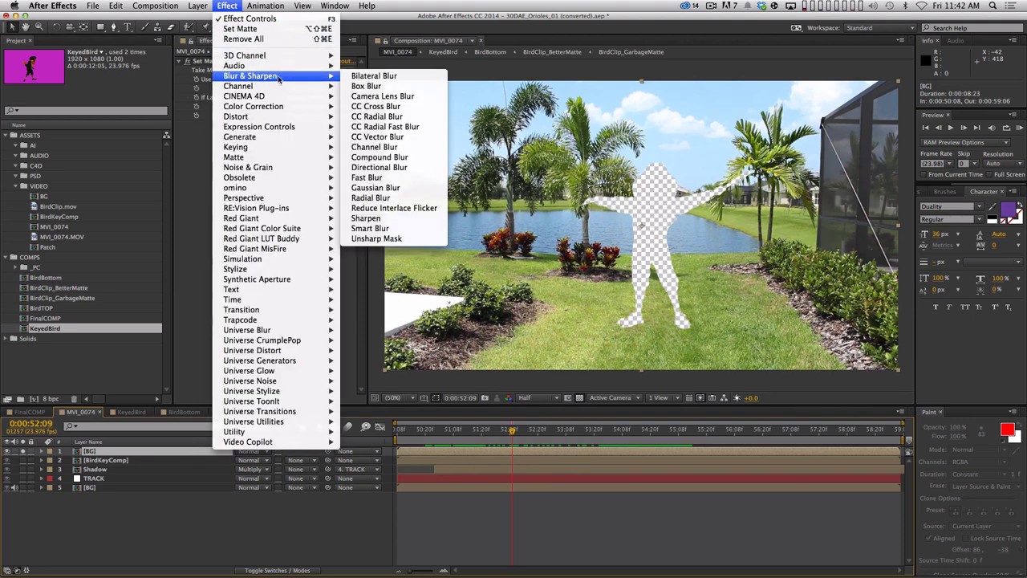
click(361, 175)
drag(286, 134, 390, 127)
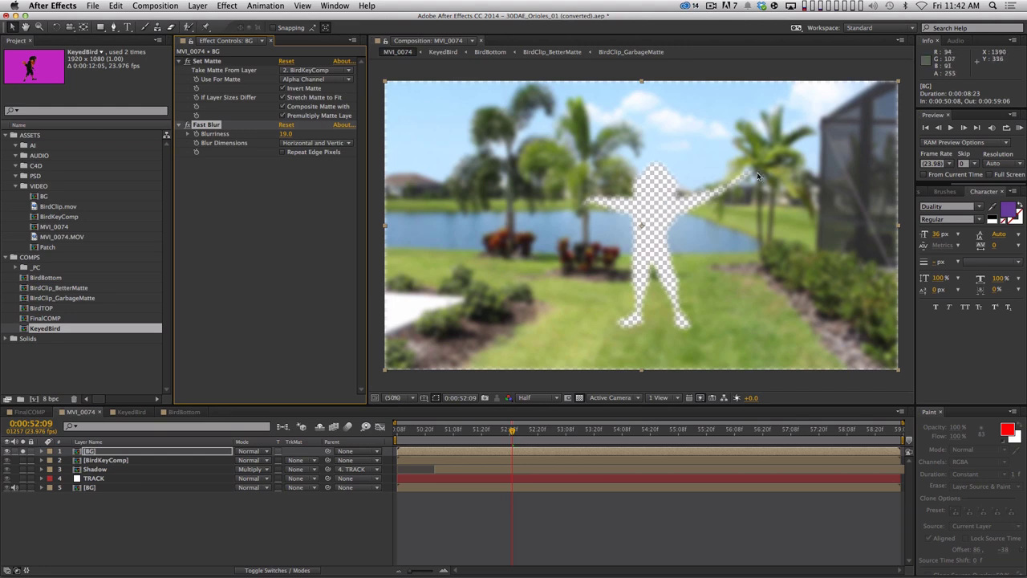
Duplicate the Set Matte effect, place the copy below Fast Blur, and disable its Invert Matte option
click(210, 62)
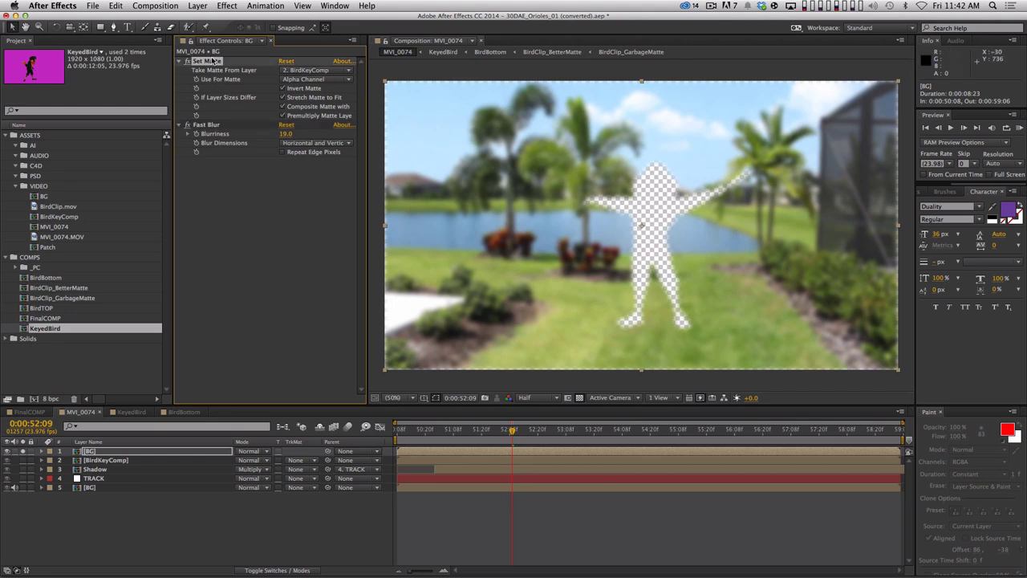
key(super+d)
drag(213, 127, 237, 208)
click(282, 187)
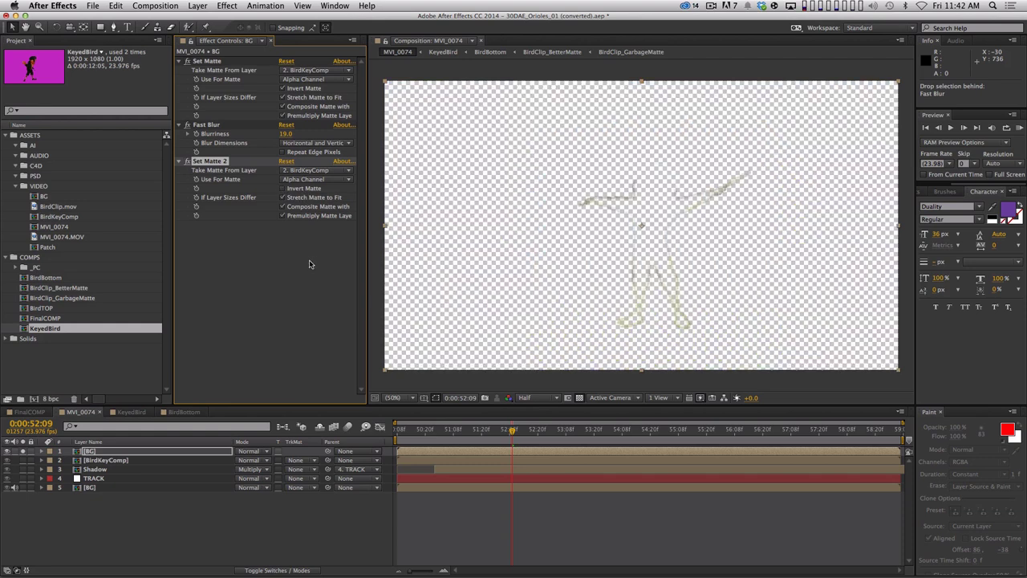
Turn off the transparency grid, preview the soloed edge glow to 0:00:54:03, and unsolo the top BG layer
click(579, 399)
key(space)
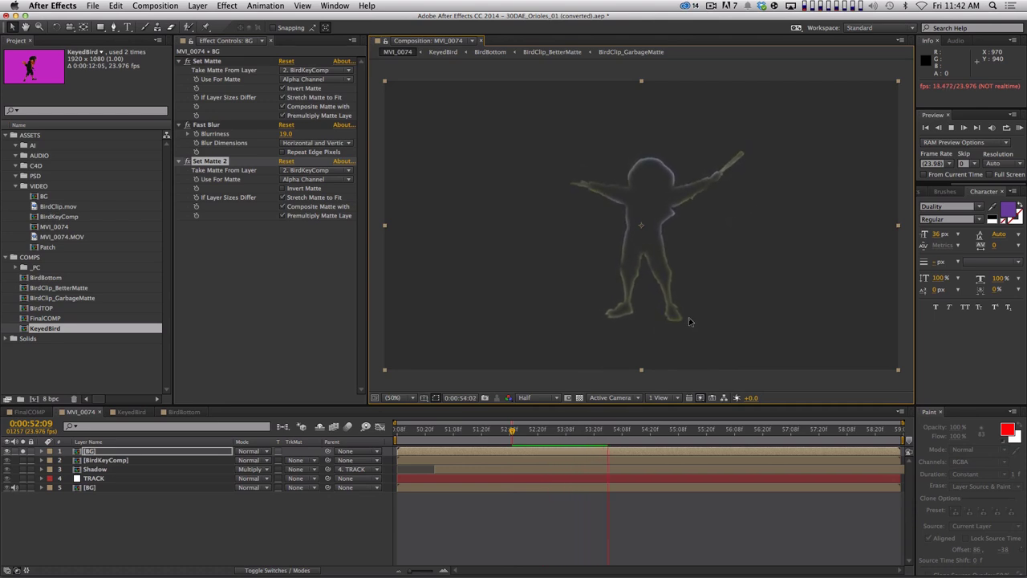
key(space)
click(23, 451)
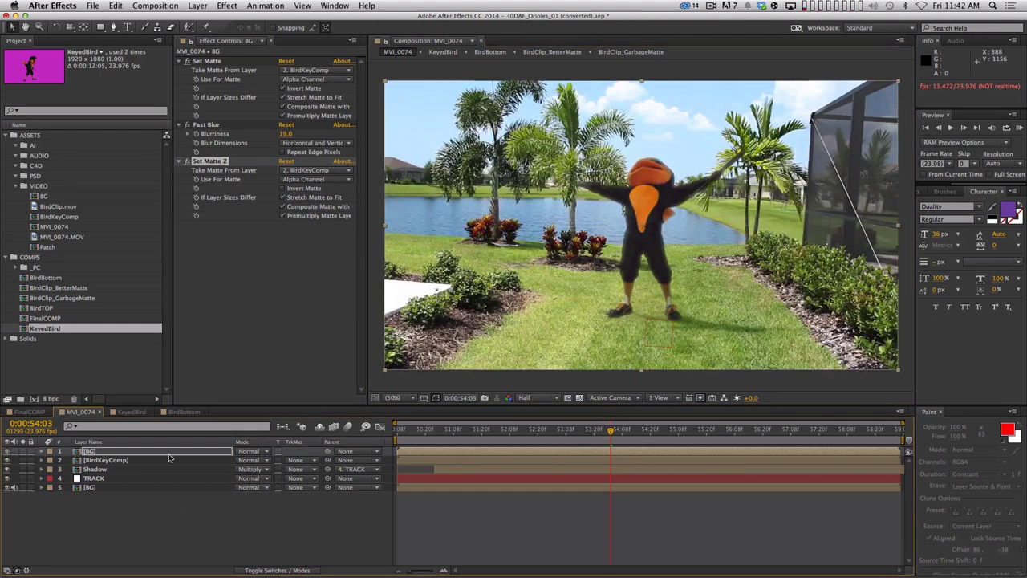
Set the top BG layer's blending mode to Add and its opacity to 50%
click(248, 451)
click(273, 250)
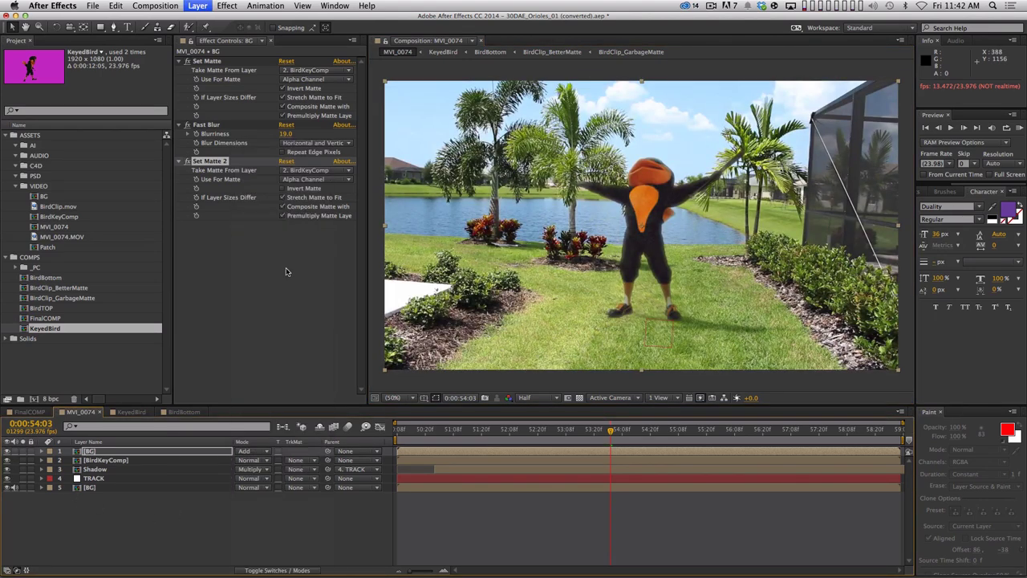
key(t)
mouse_move(245, 460)
mouse_down()
mouse_move(165, 476)
mouse_move(188, 475)
mouse_up()
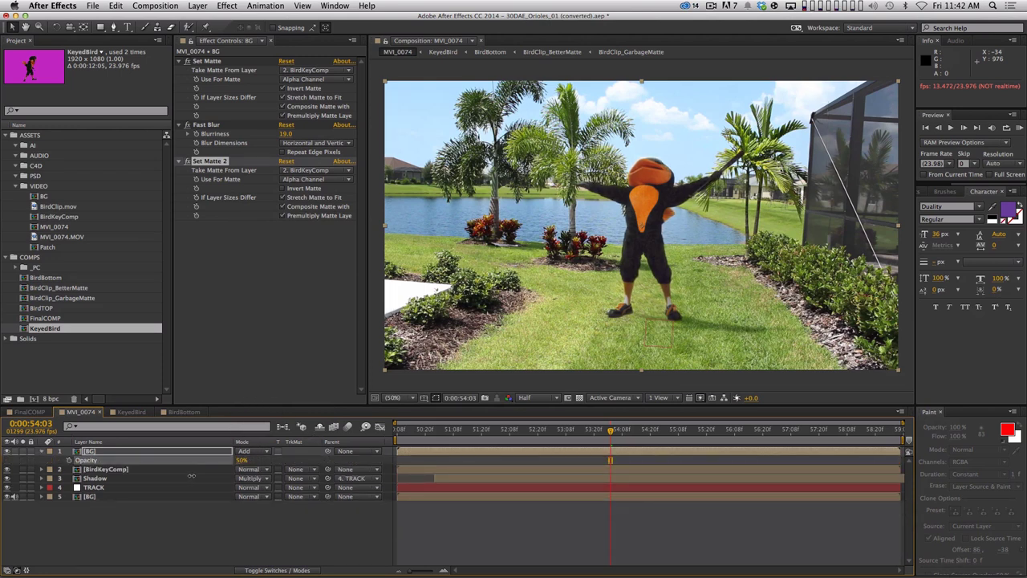
Inspect the mascot's edges at 0:00:52:01 in full resolution with the top BG layer hidden and shown, and preview the motion
key(space)
drag(635, 434, 492, 437)
key(period)
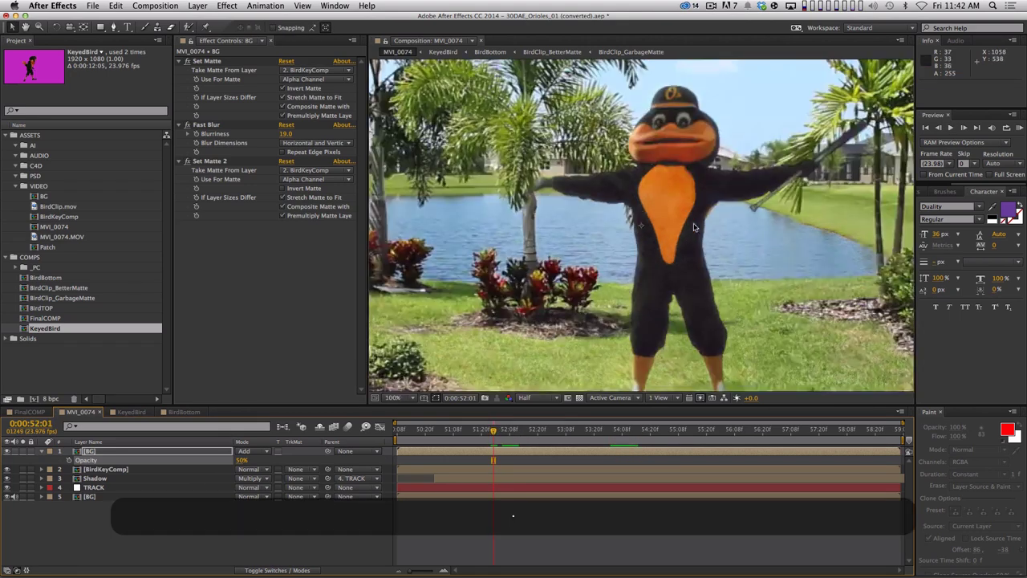
key(super+j)
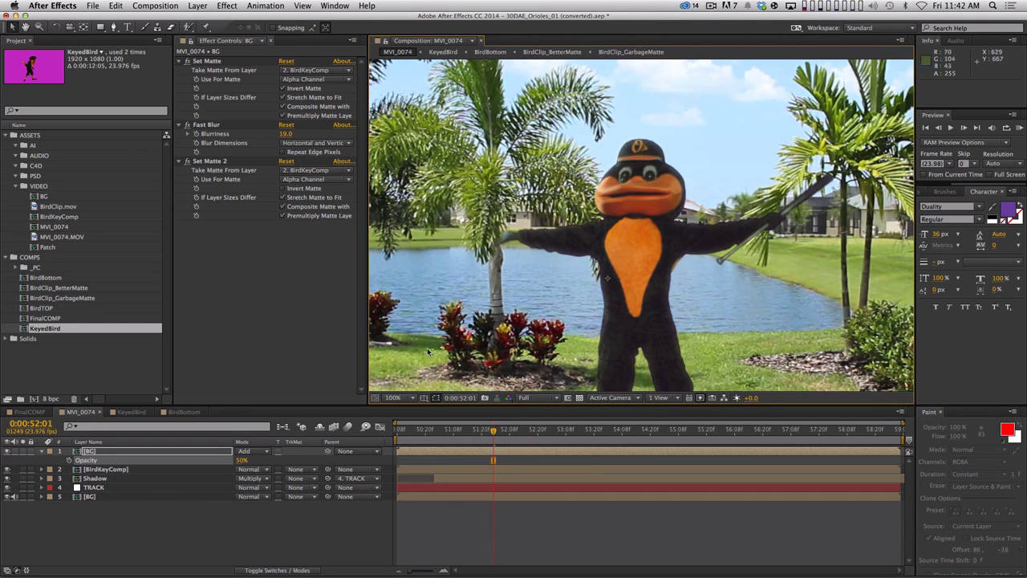
click(5, 451)
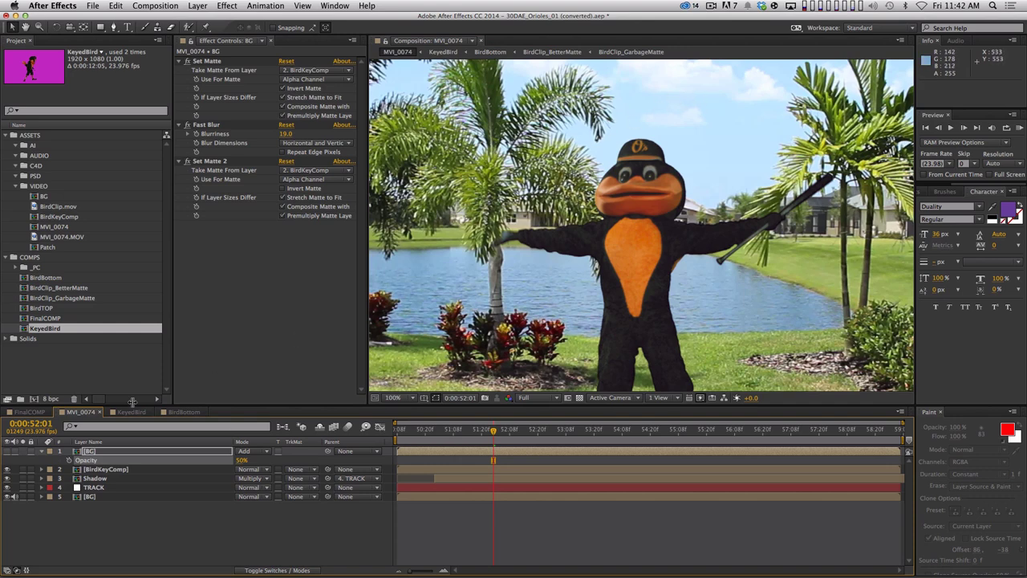
click(6, 452)
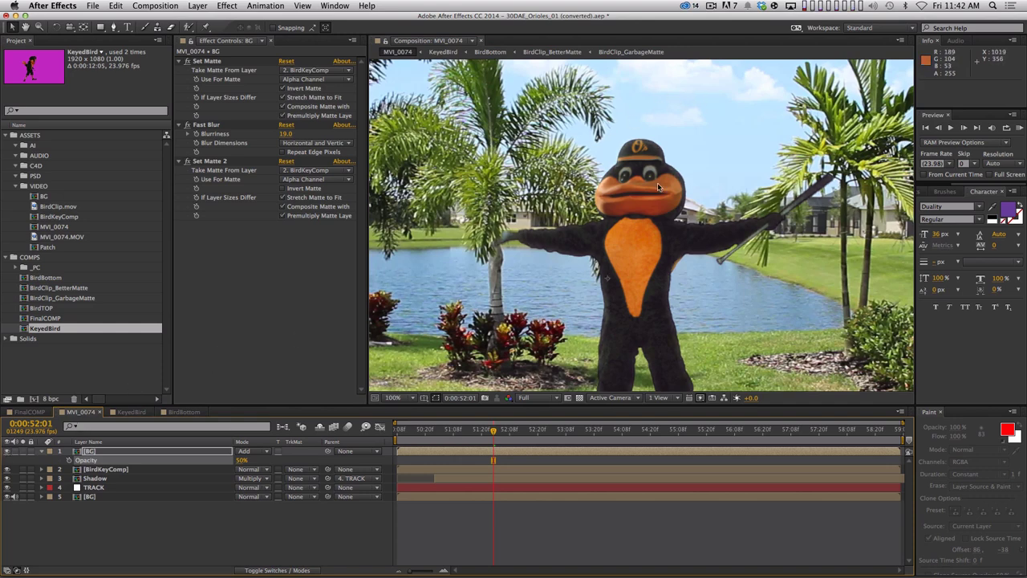
key(comma)
key(space)
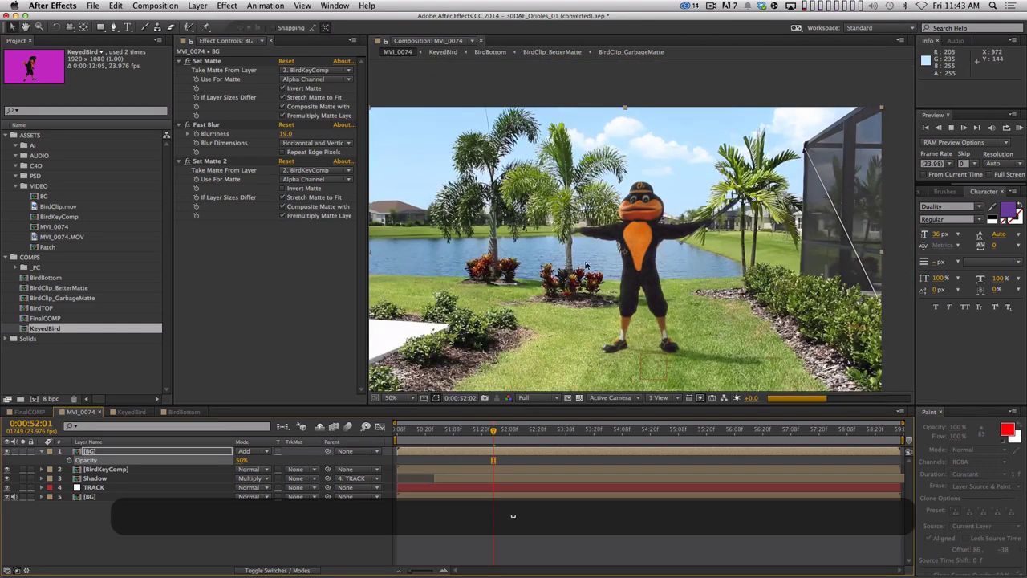
key(space)
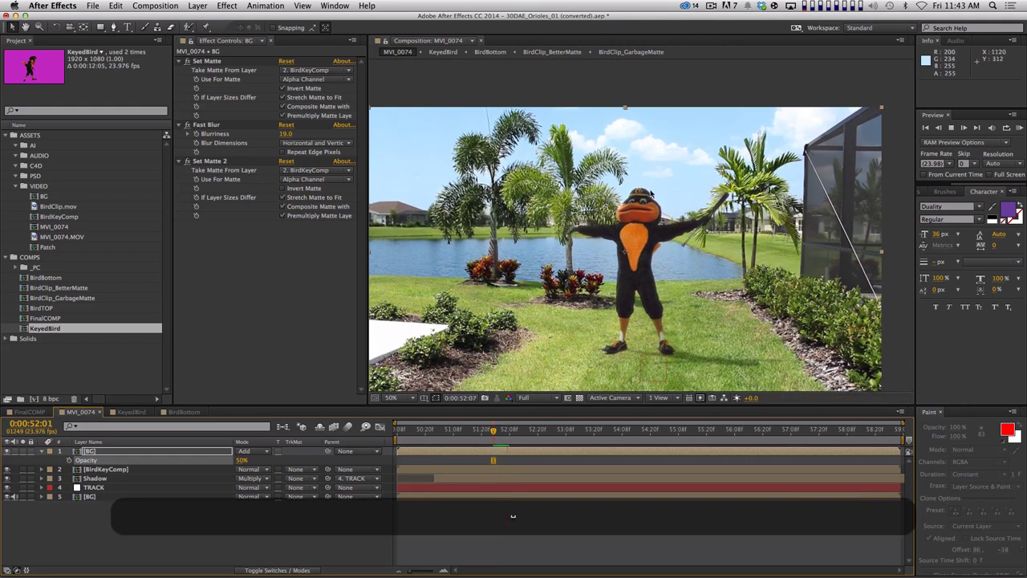
Set the top BG layer's opacity to 25%
click(242, 459)
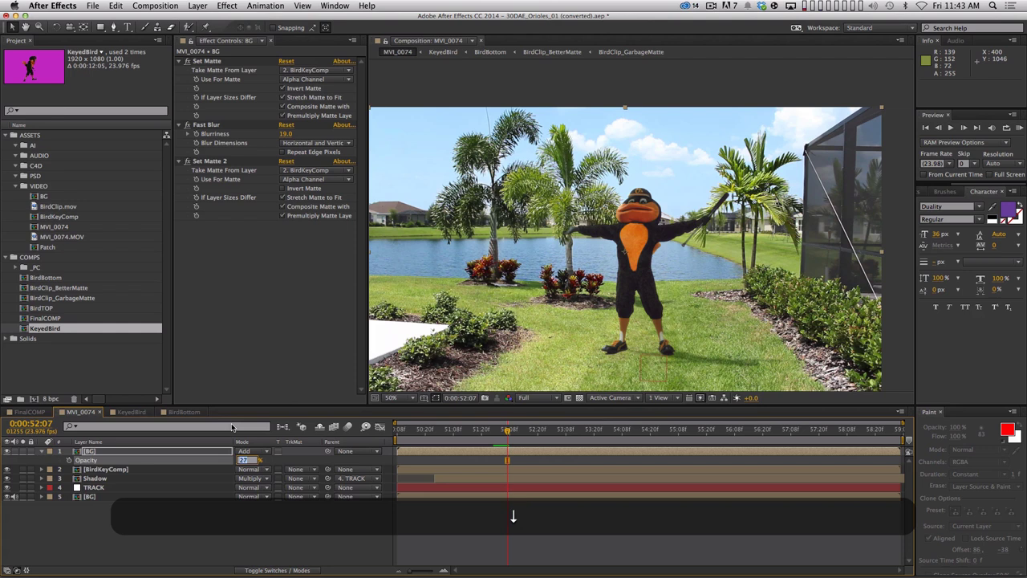
text(25)
key(Return)
Rename the top BG layer as Lightwrap
click(111, 455)
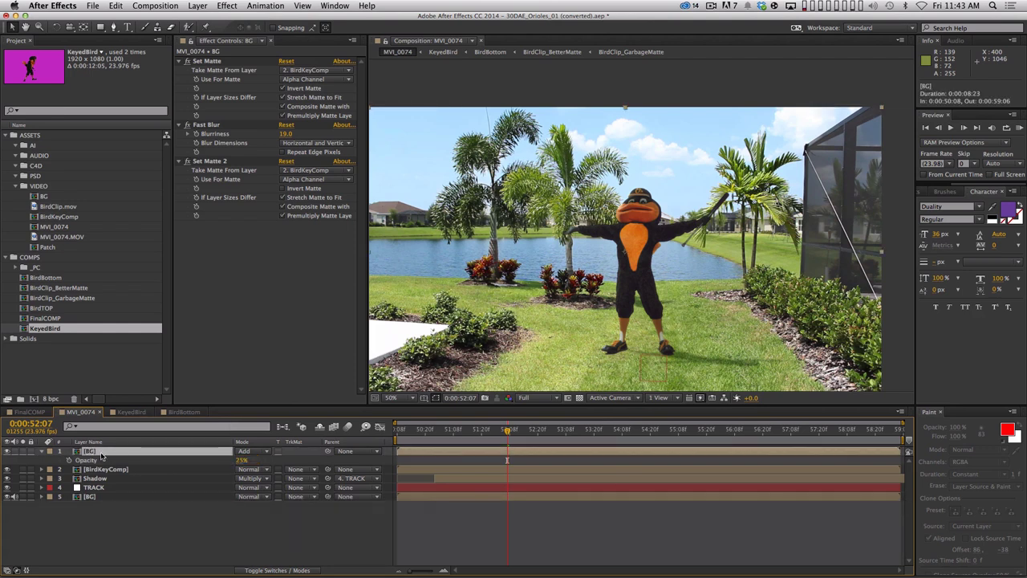
key(Return)
text(Lightwrap)
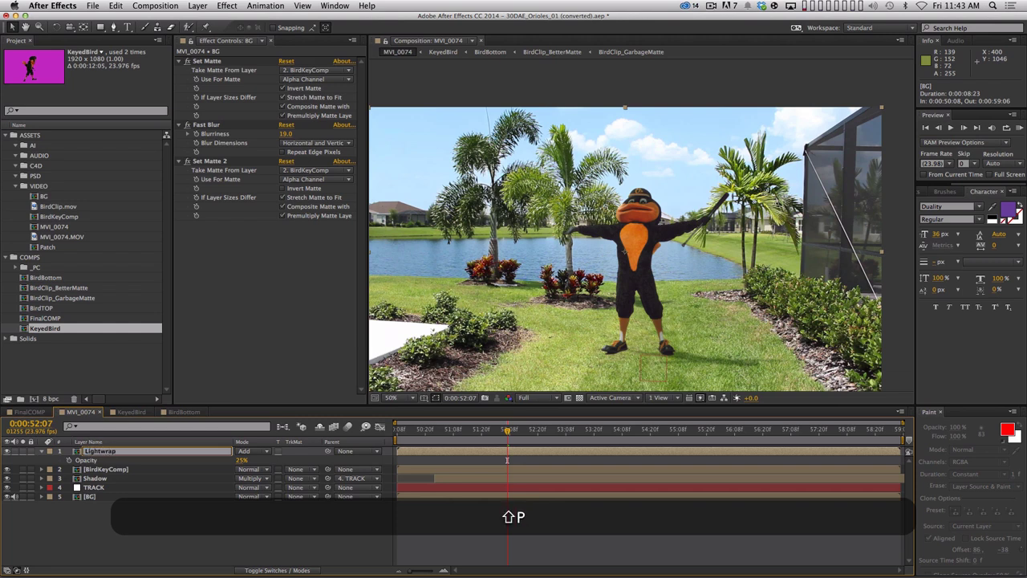
key(Return)
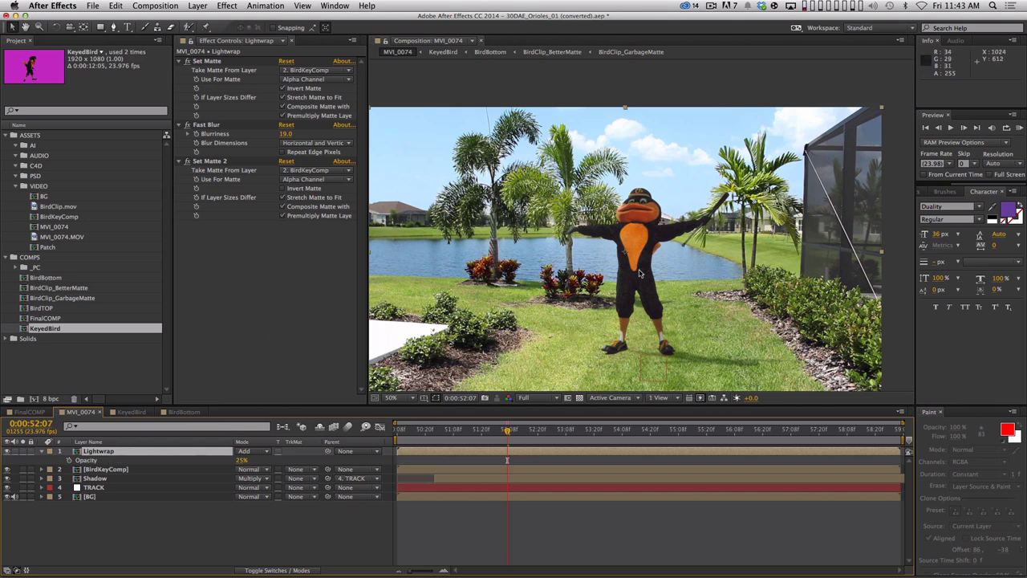
Draw an elliptical mask about 930 × 680 px around the mascot on the Lightwrap layer and feather it 82 pixels
click(101, 27)
drag(102, 26, 138, 60)
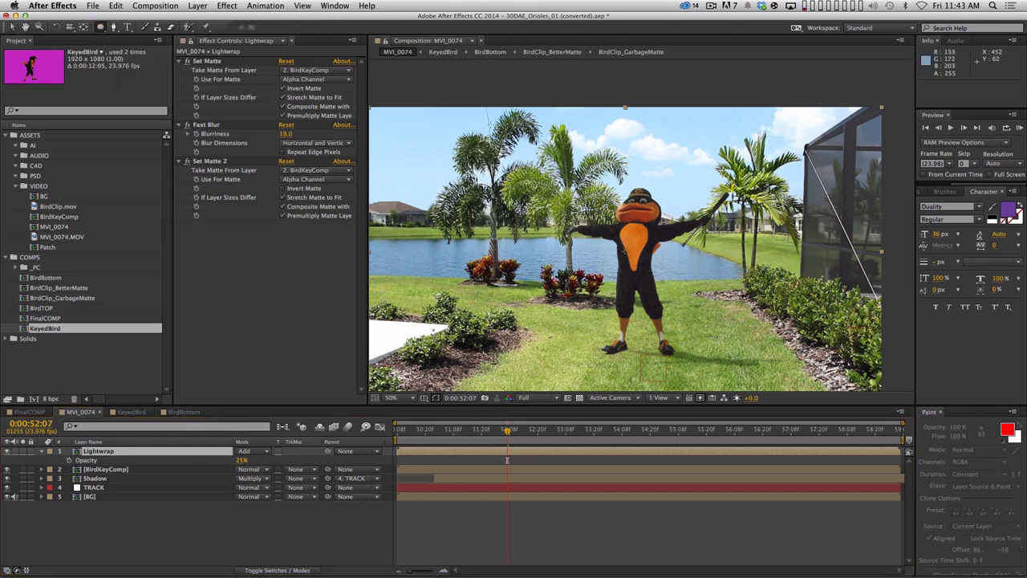
drag(99, 27, 138, 58)
drag(552, 170, 773, 330)
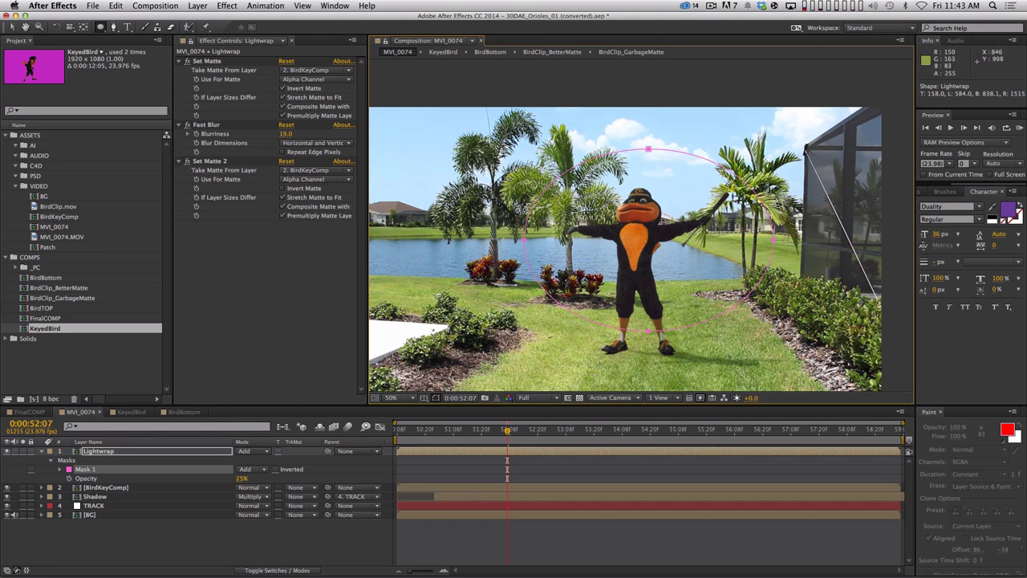
key(f)
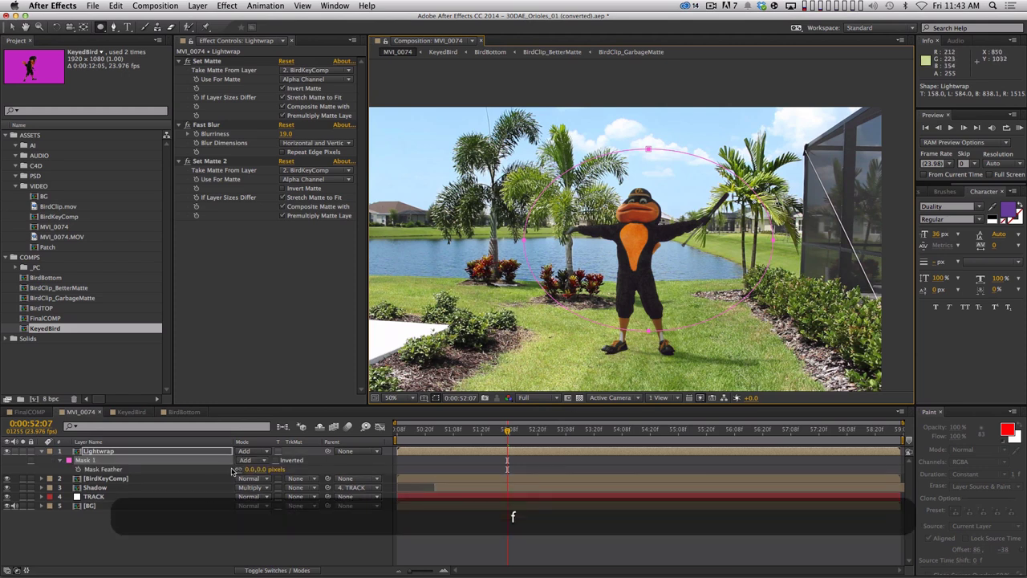
click(285, 468)
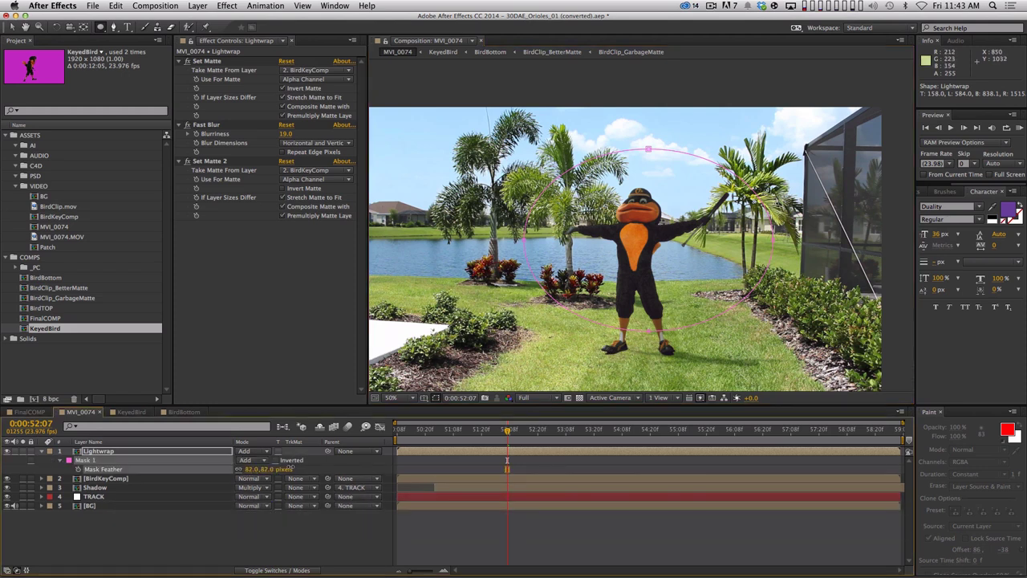
click(268, 540)
With the Lightwrap layer temporarily soloed, shift its mask slightly upward off the mascot's feet and set the mask feather to 284 pixels
click(22, 451)
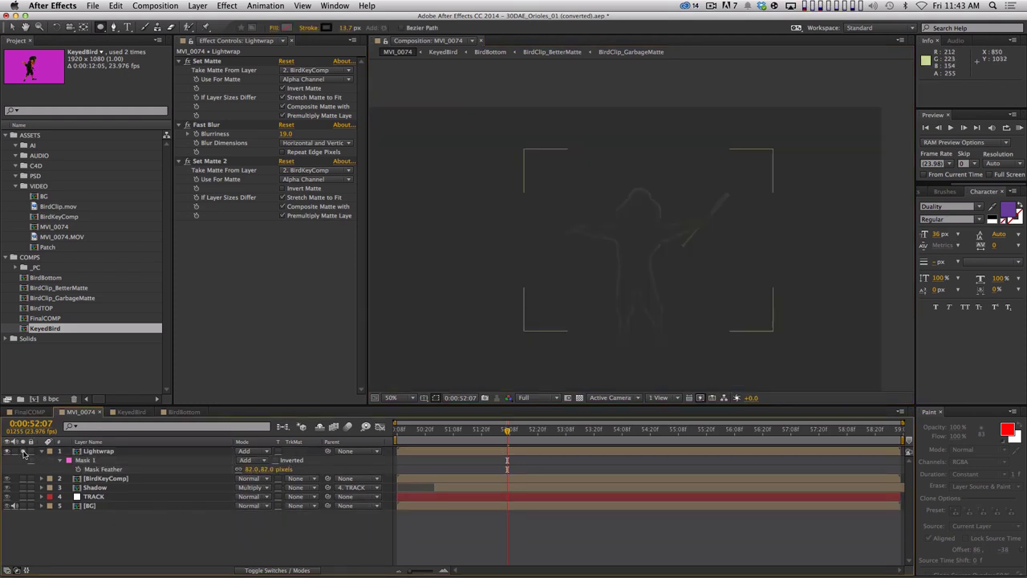
click(123, 460)
key(v)
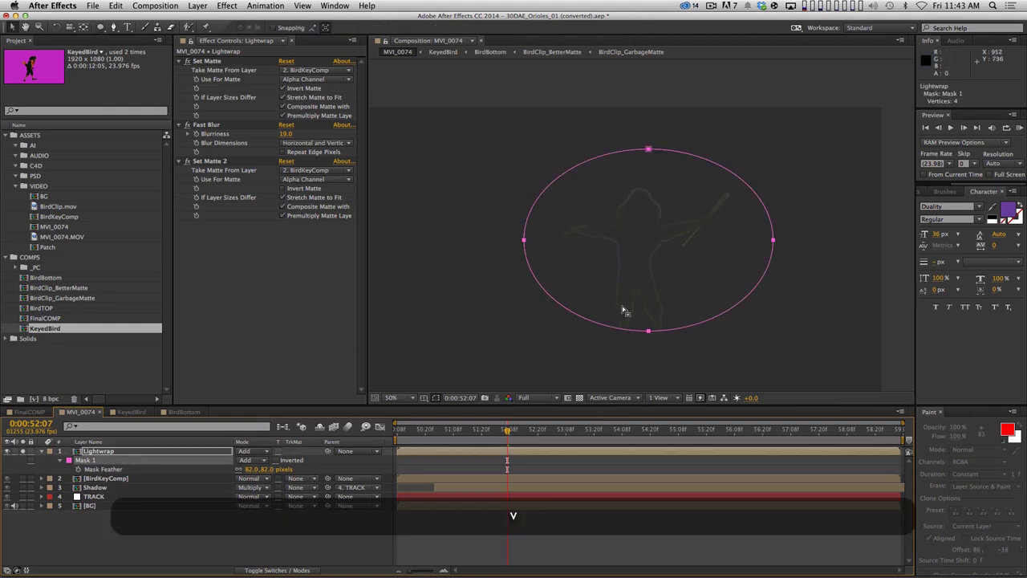
drag(649, 331, 642, 313)
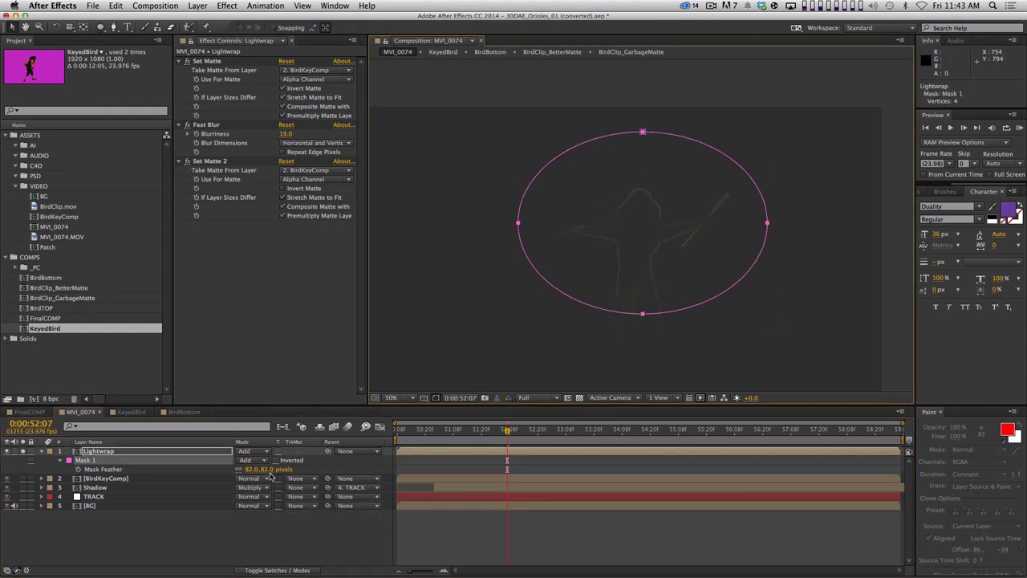
drag(261, 469, 292, 466)
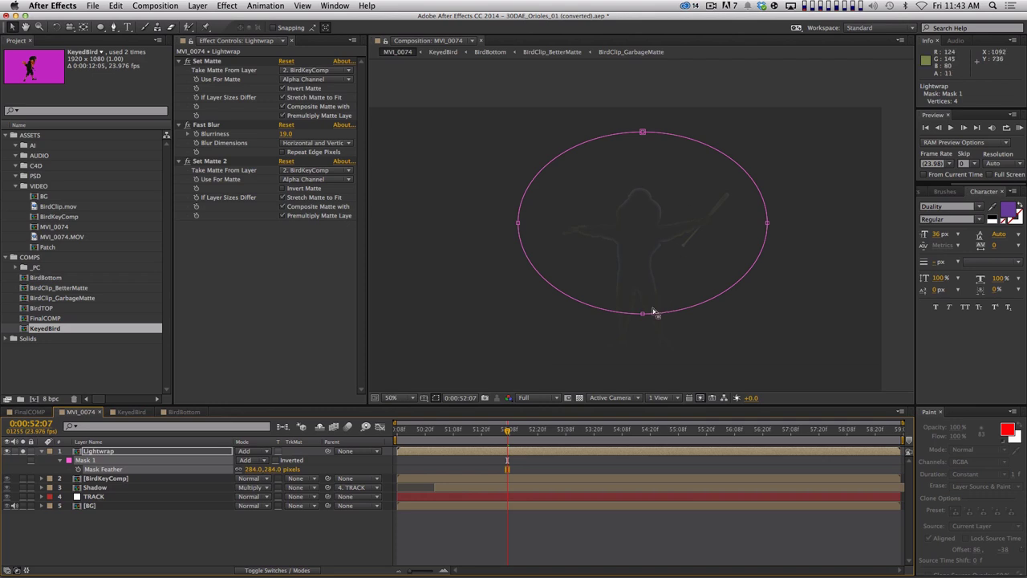
mouse_move(642, 313)
mouse_down()
mouse_move(639, 301)
mouse_move(638, 311)
mouse_up()
click(231, 545)
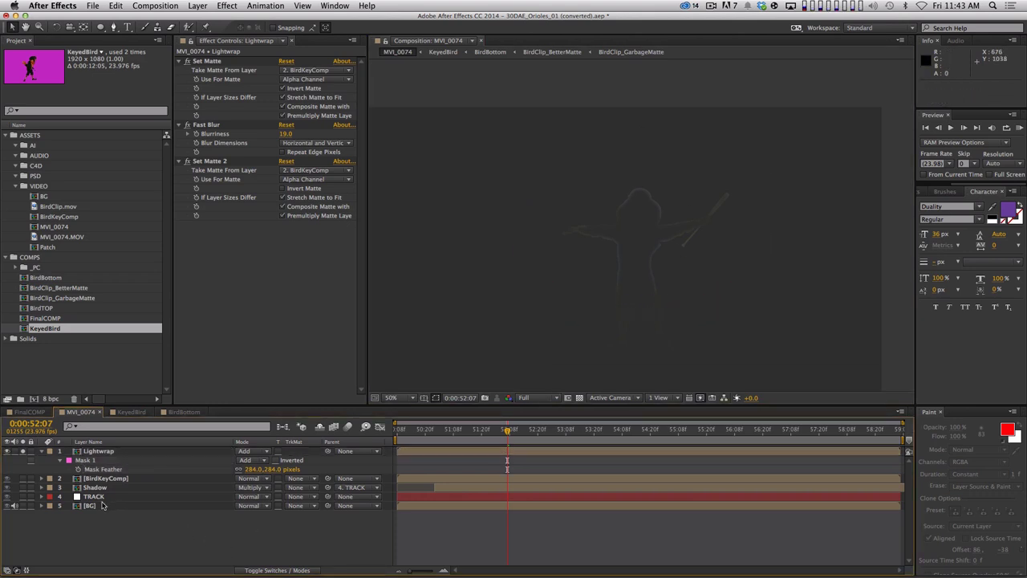
click(23, 451)
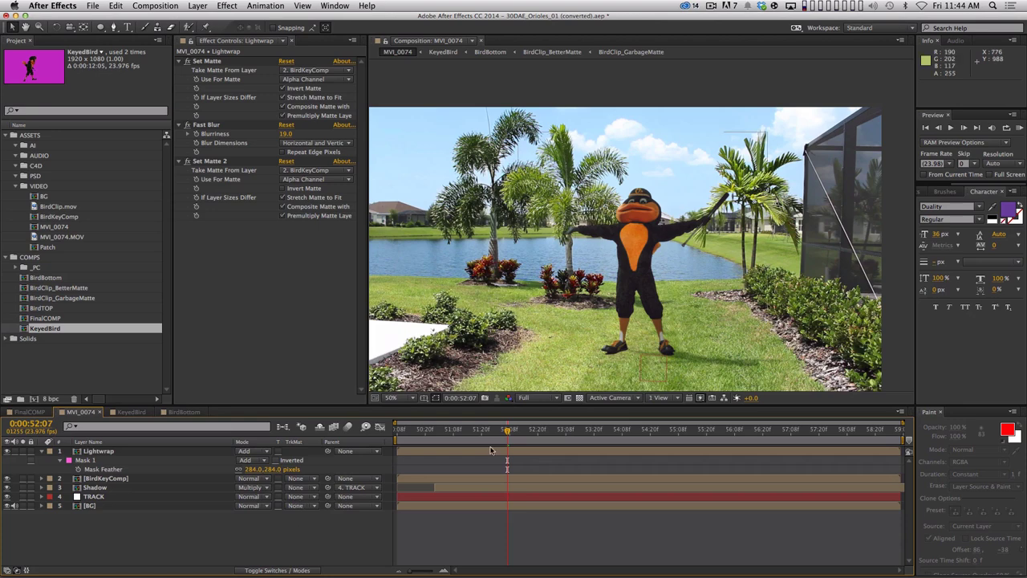
Reduce the viewer resolution to Half, fit the whole frame in the viewer, and preview the composite's motion in real time
drag(508, 434, 441, 433)
click(179, 451)
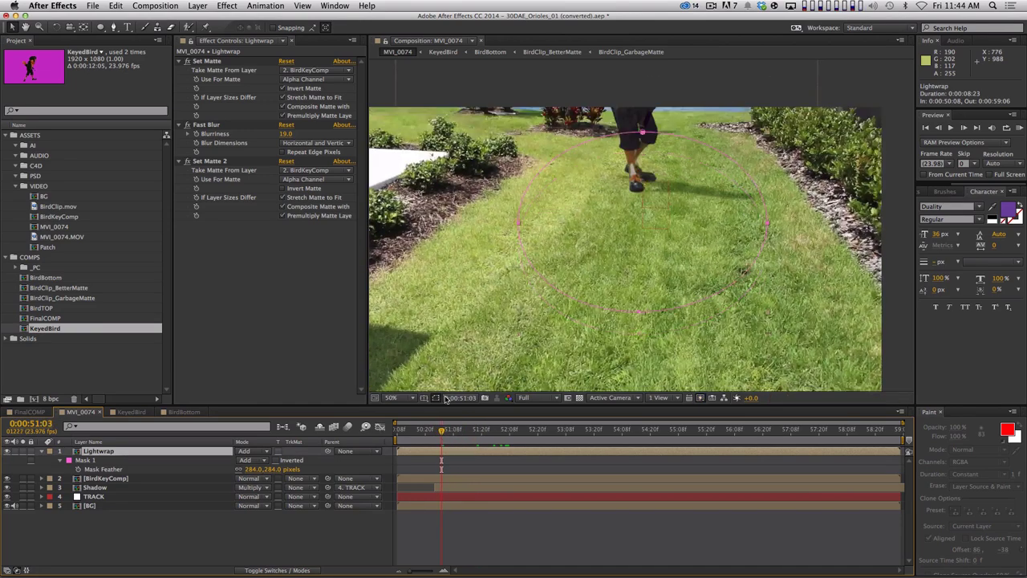
key(KP_0)
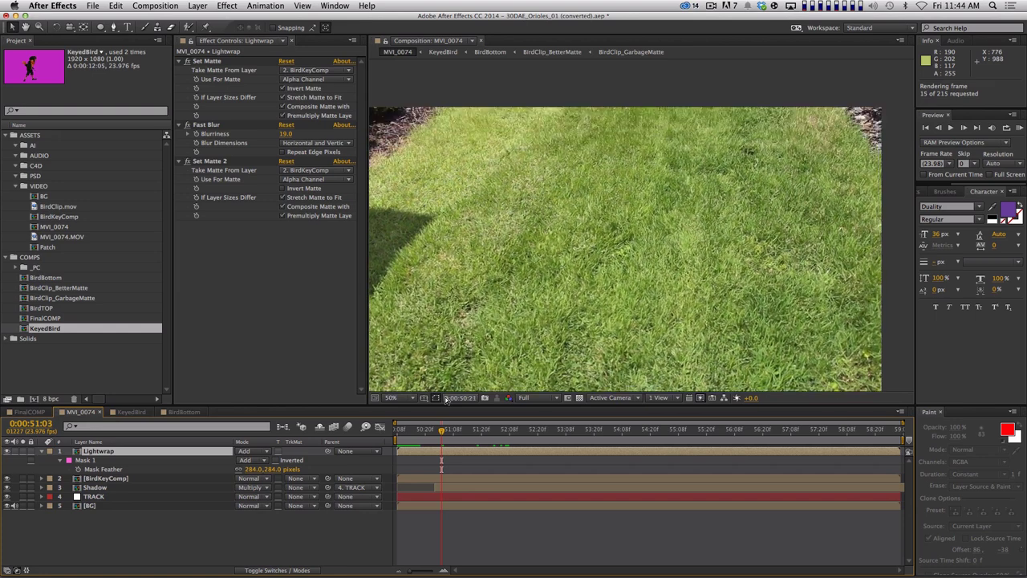
key(space)
key(space)
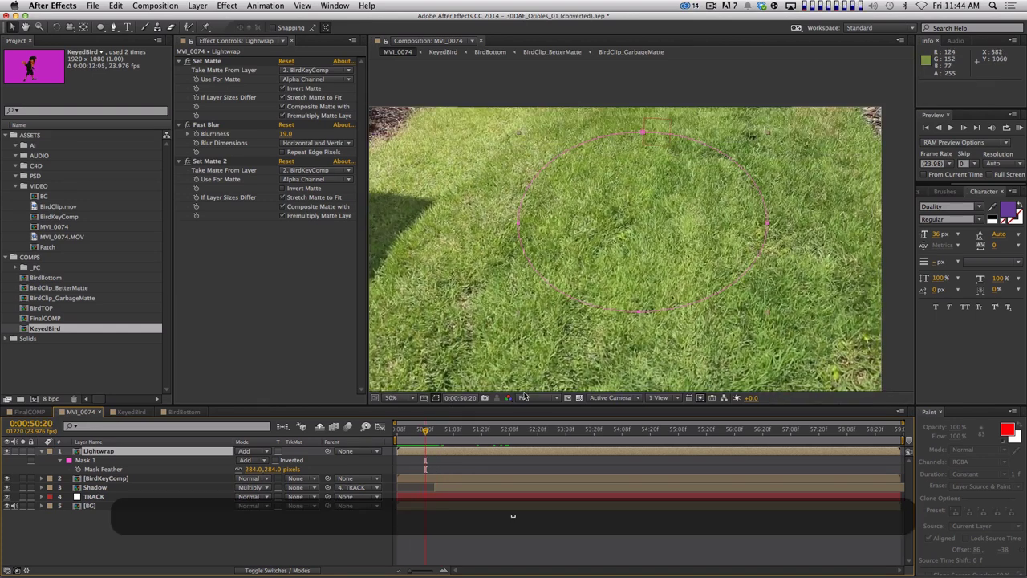
click(534, 397)
click(532, 433)
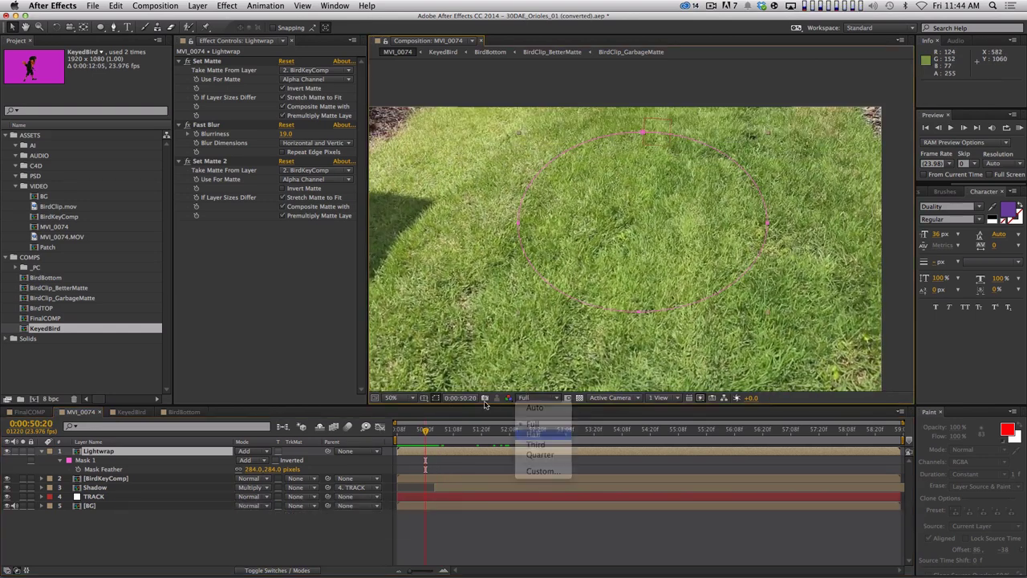
click(408, 399)
click(418, 416)
key(KP_0)
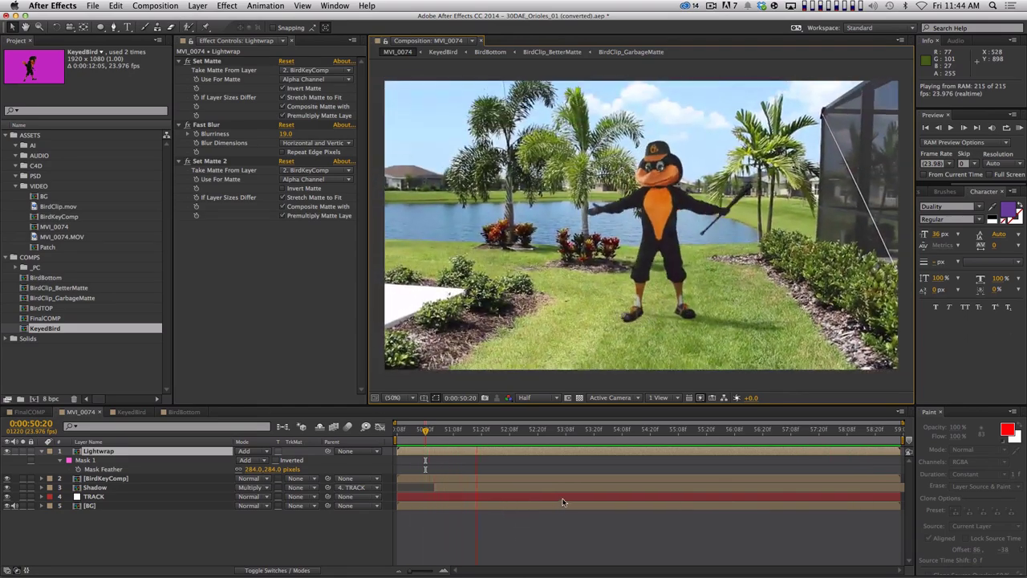
Create a 1920 × 1080 solid named CC above all layers and turn it into an adjustment layer
key(super+shift+a)
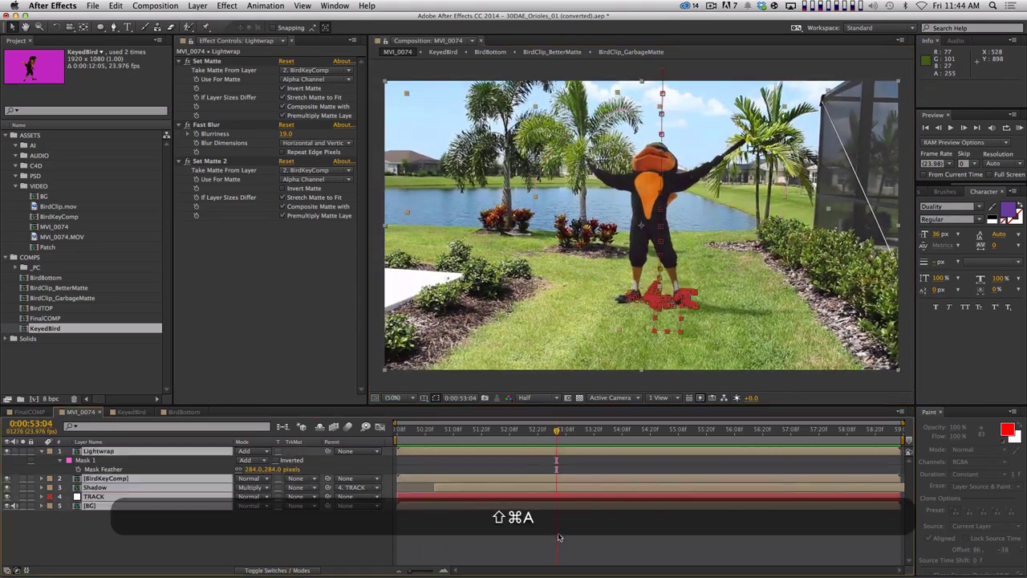
key(super+shift+grave)
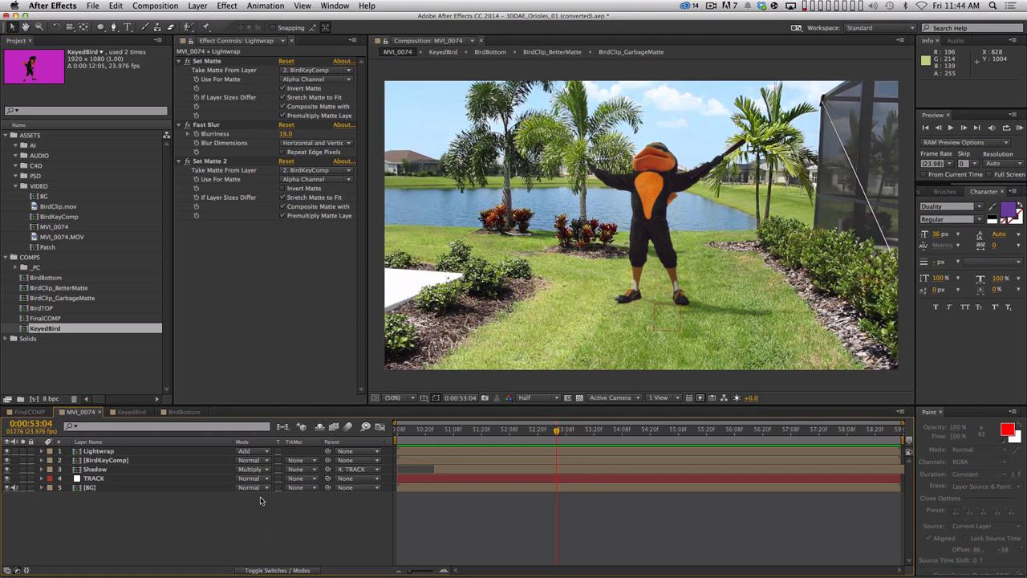
key(super+y)
text(CC)
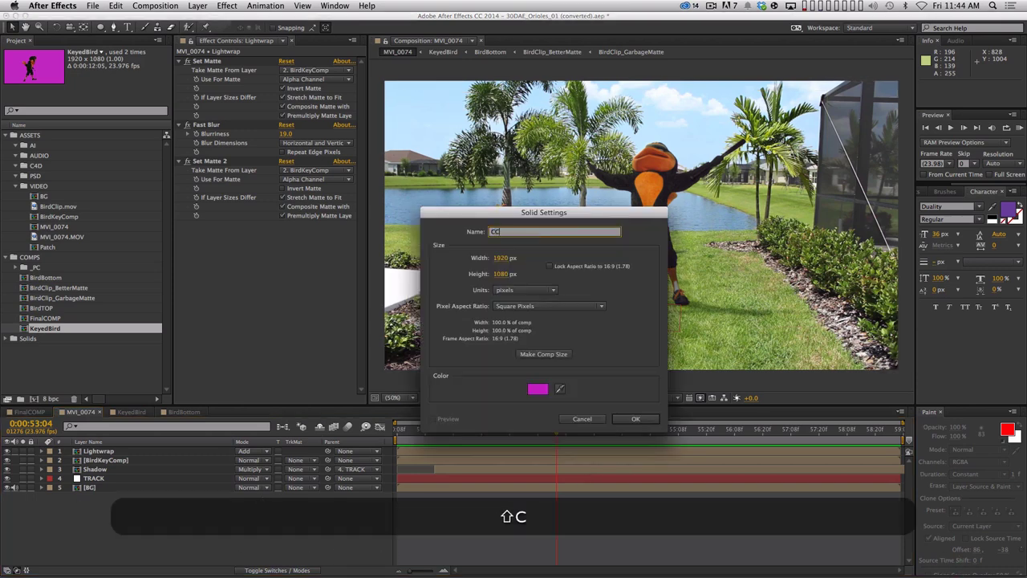
key(Return)
key(F4)
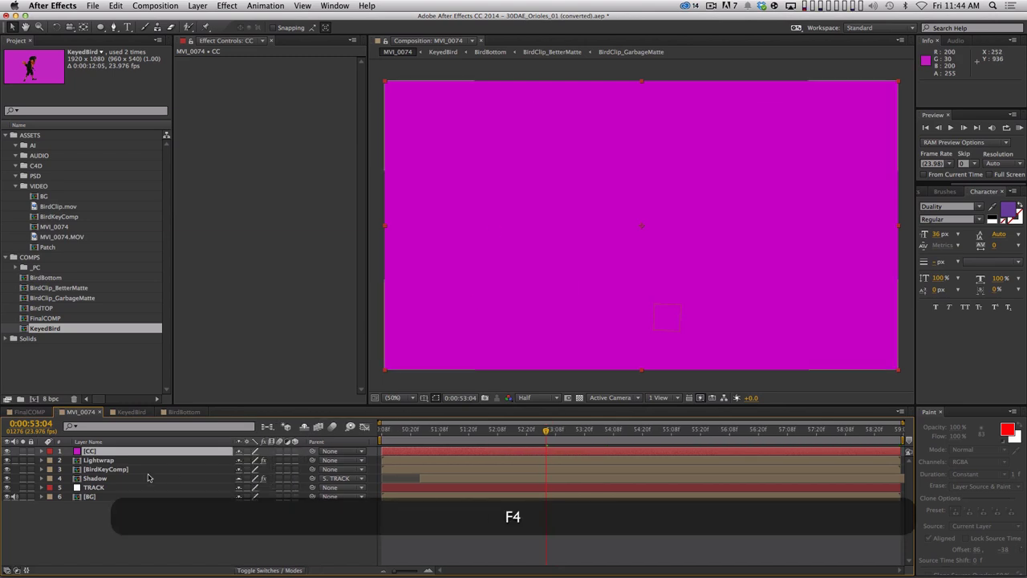
click(287, 451)
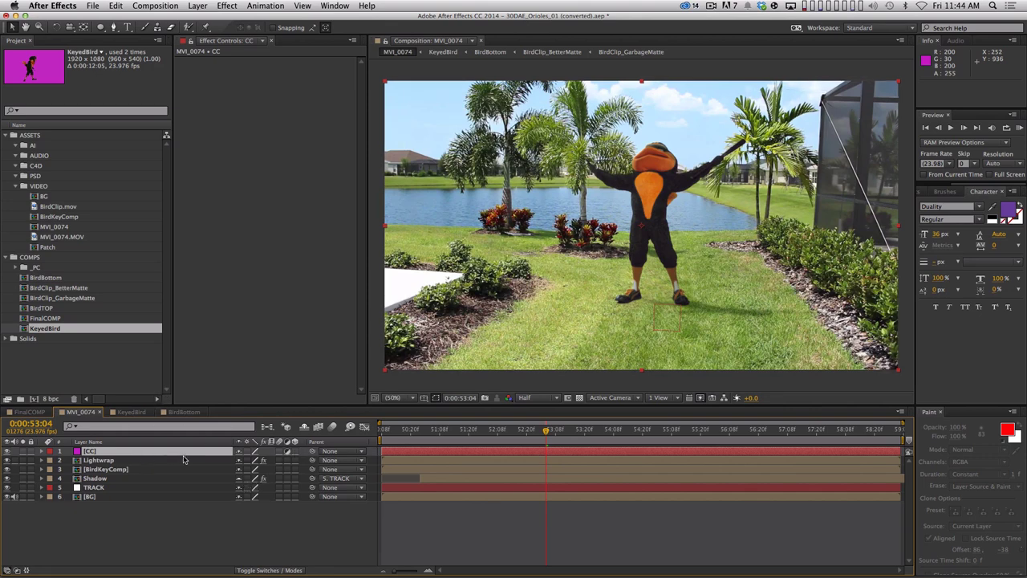
click(197, 6)
mouse_move(210, 19)
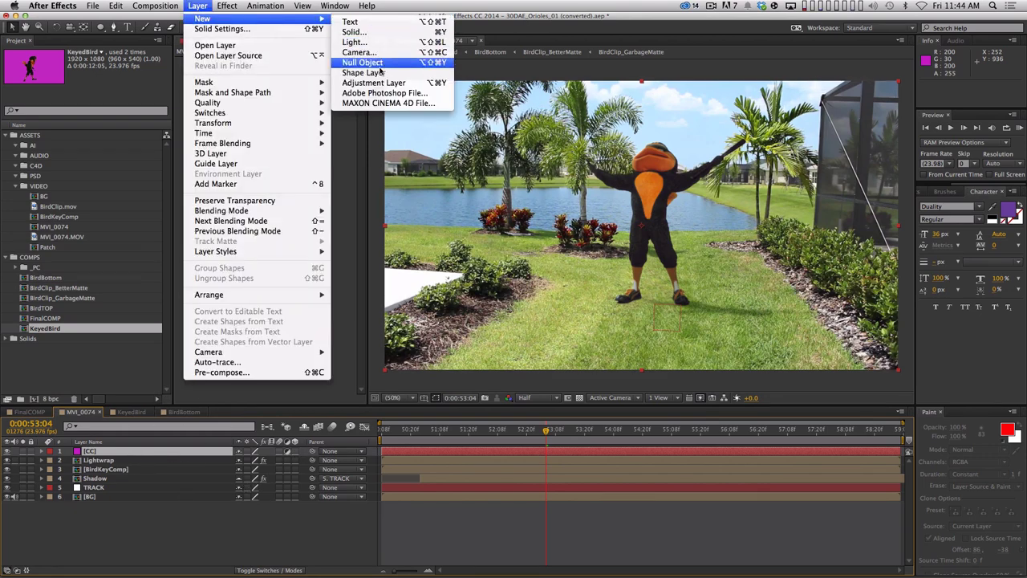
click(194, 517)
click(207, 121)
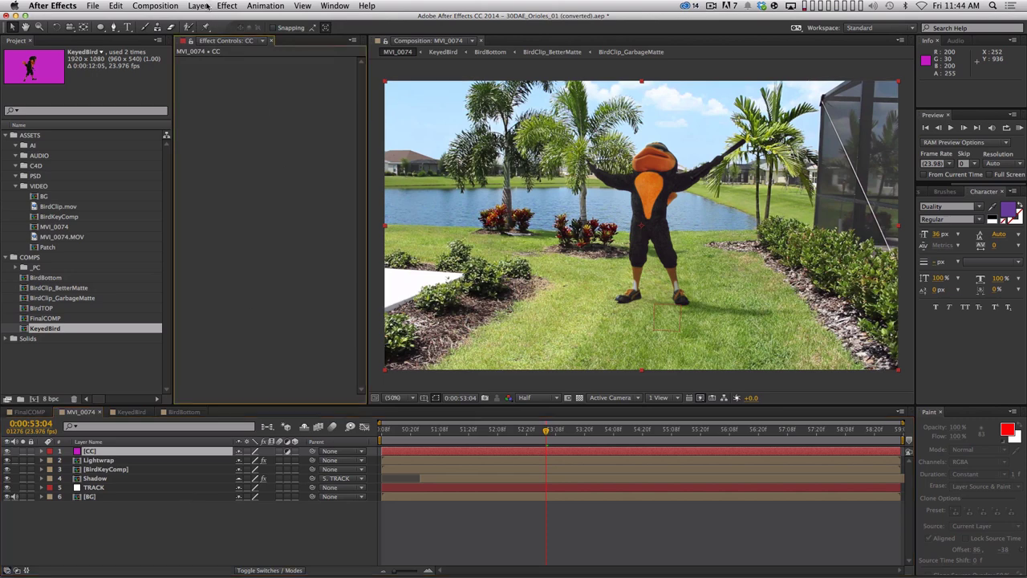
click(201, 5)
mouse_move(220, 20)
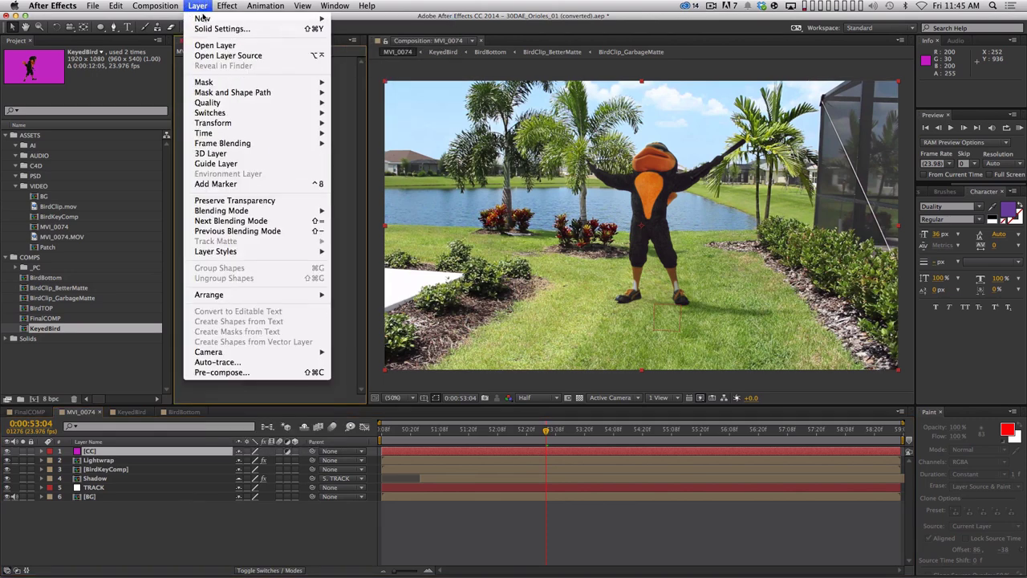
mouse_move(171, 10)
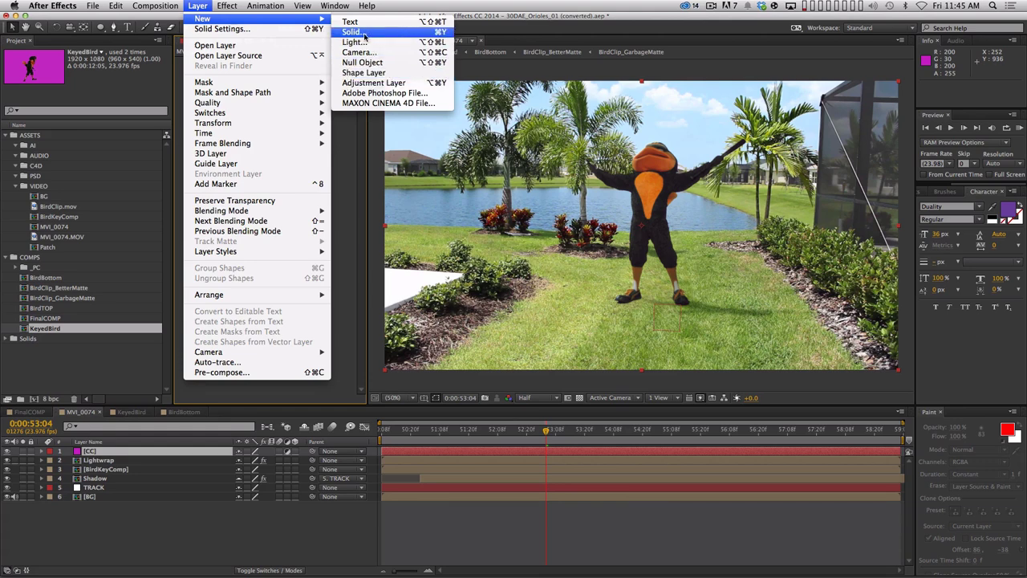
click(271, 530)
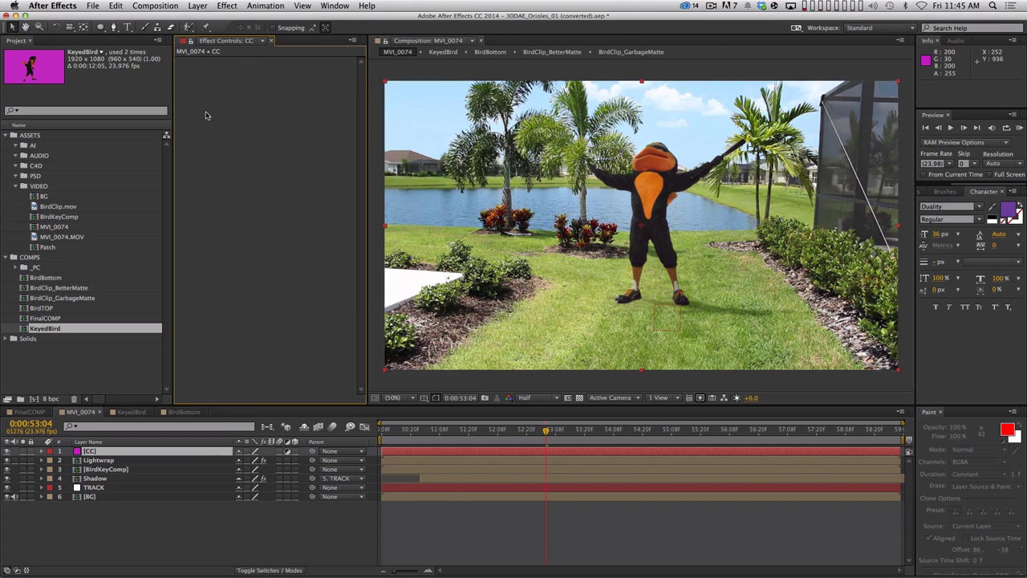
Apply Curves to the CC adjustment layer and shape a slight S-curve that lowers the shadows and lifts the highlights
click(227, 5)
mouse_move(281, 106)
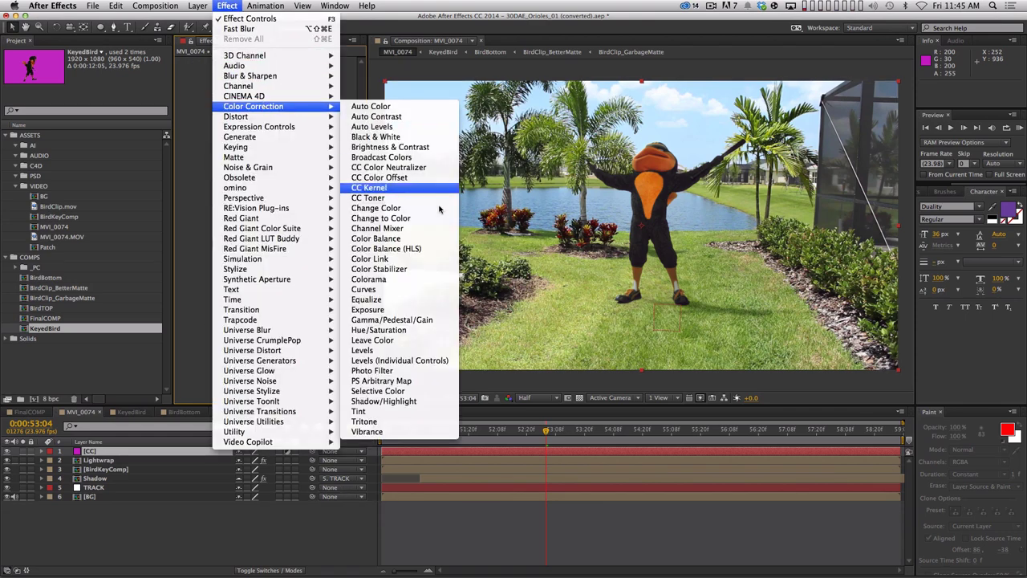
click(401, 289)
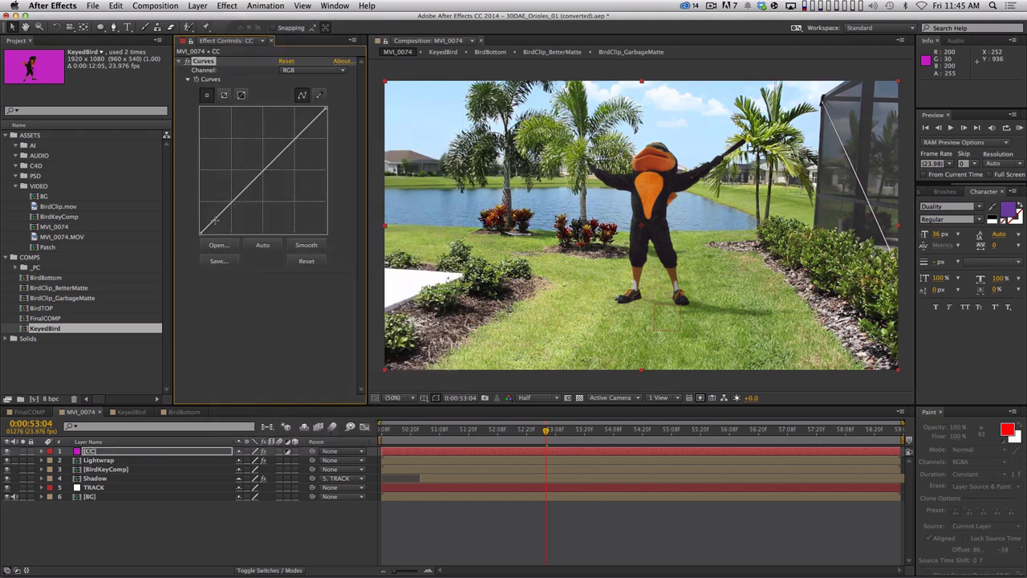
mouse_move(215, 220)
mouse_down()
mouse_move(228, 229)
mouse_move(217, 225)
mouse_up()
click(294, 147)
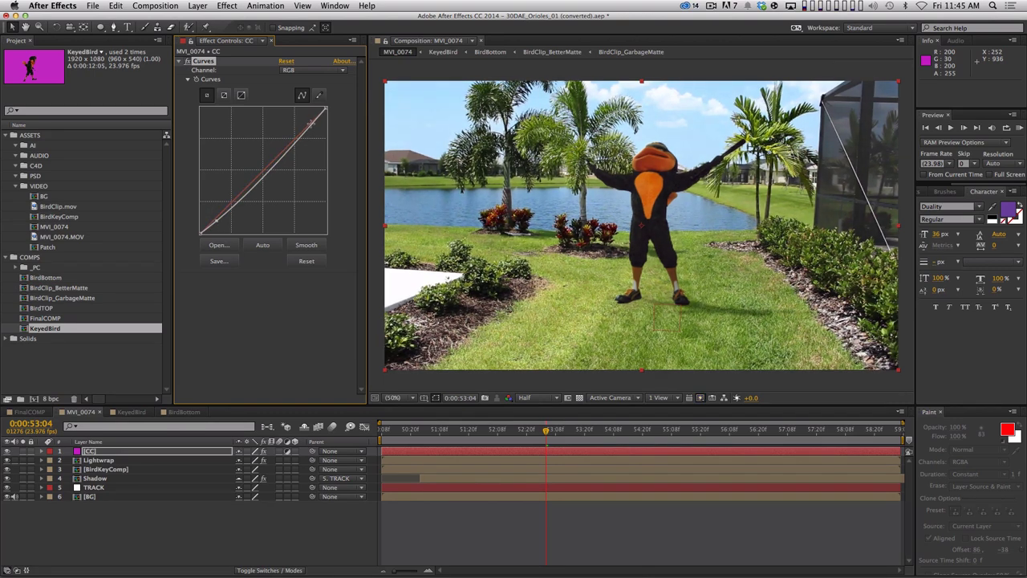
drag(311, 123, 310, 121)
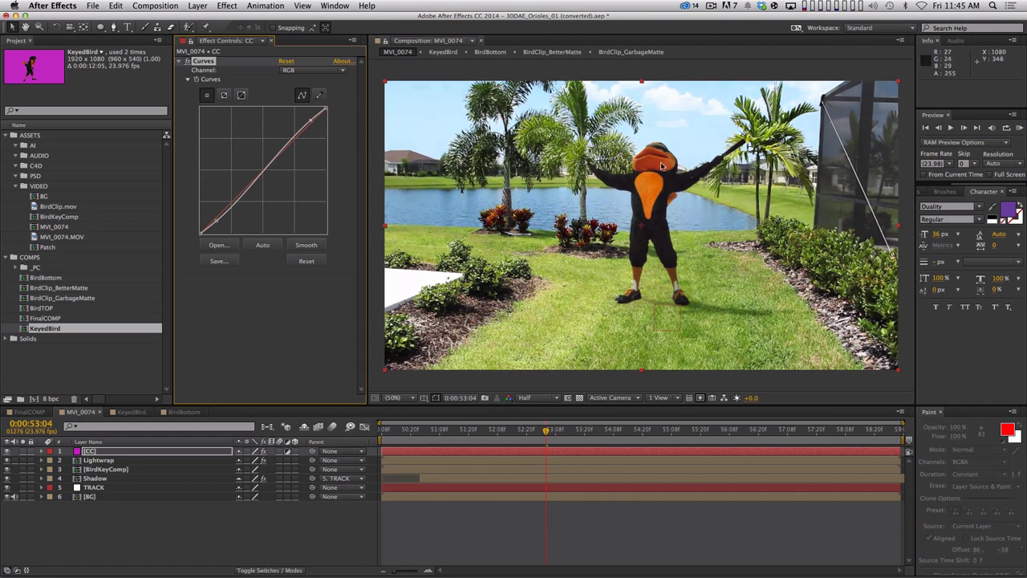
Add Color Balance to the CC layer with Shadow Green Balance 44 and Highlight Green Balance 26
click(227, 6)
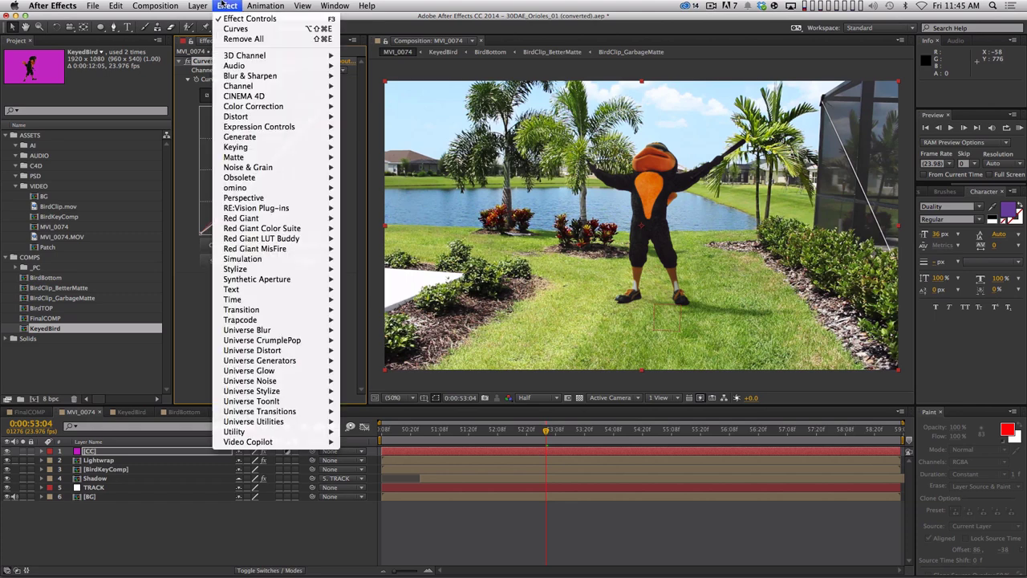
mouse_move(253, 106)
click(409, 241)
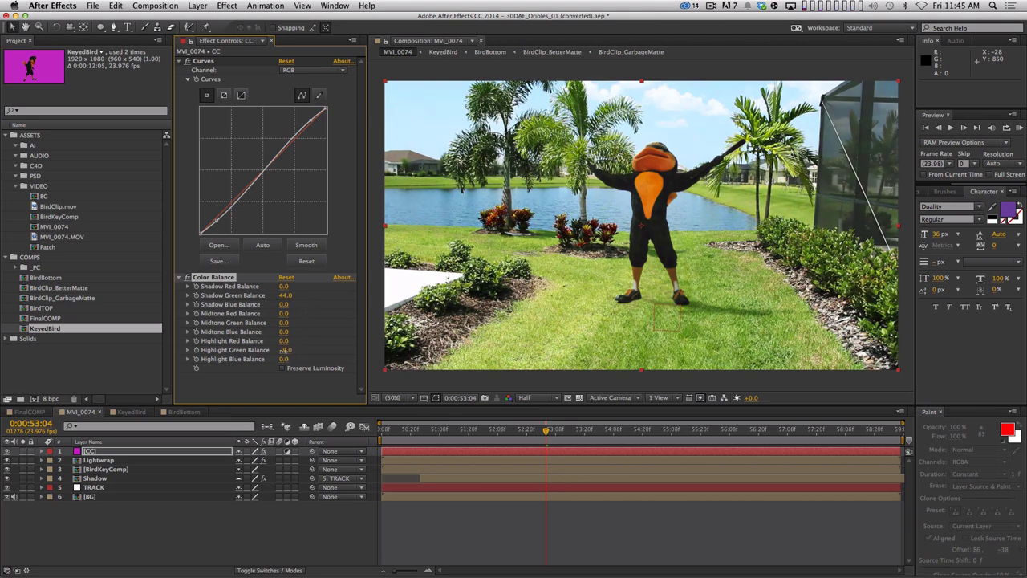
drag(283, 350, 293, 349)
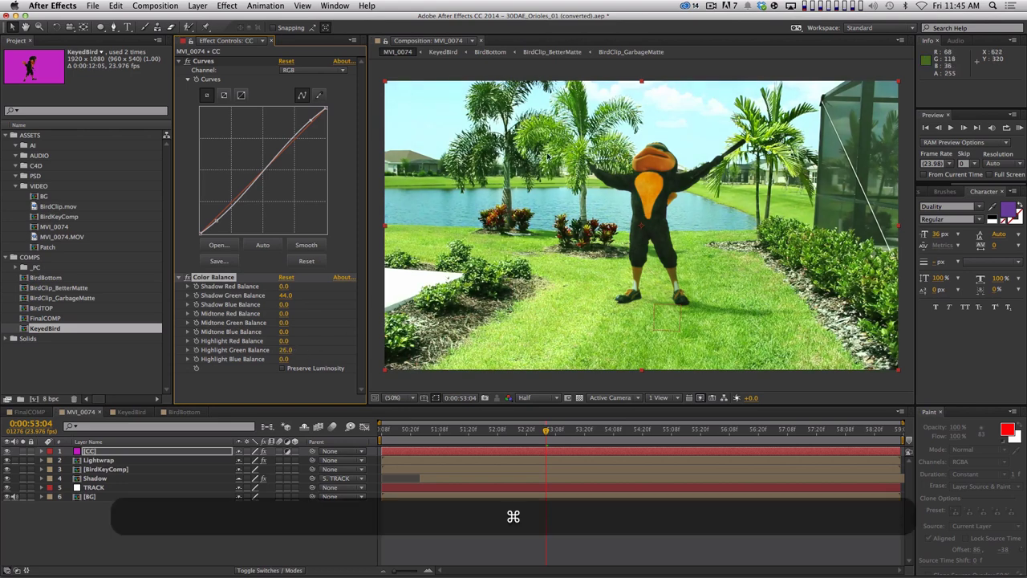
Reset the CC layer's Color Balance, then set Shadow Blue Balance to 50 and Highlight Green Balance to 12.4 with Preserve Luminosity off
key(super+z)
click(287, 277)
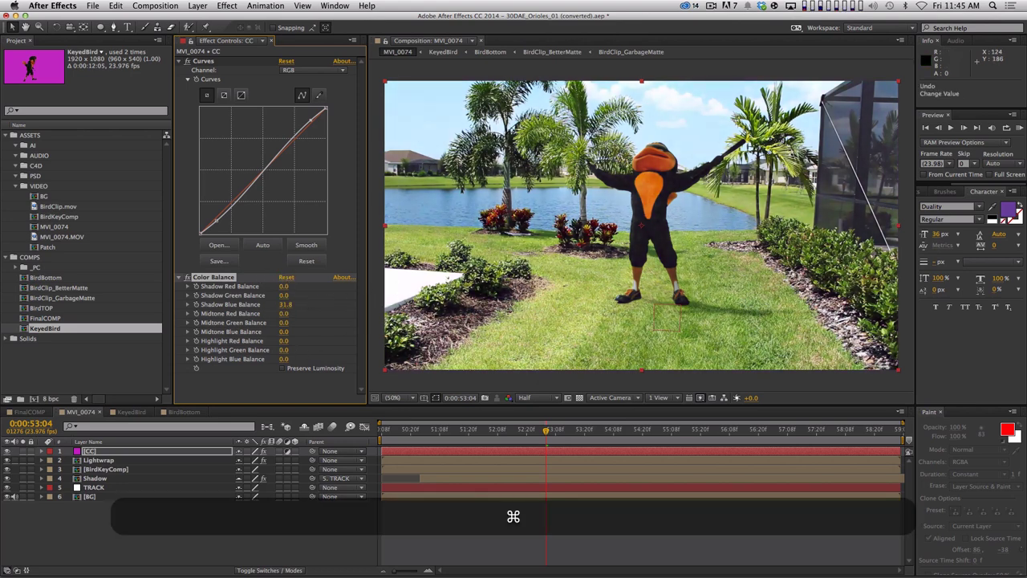
click(282, 368)
drag(286, 304, 355, 309)
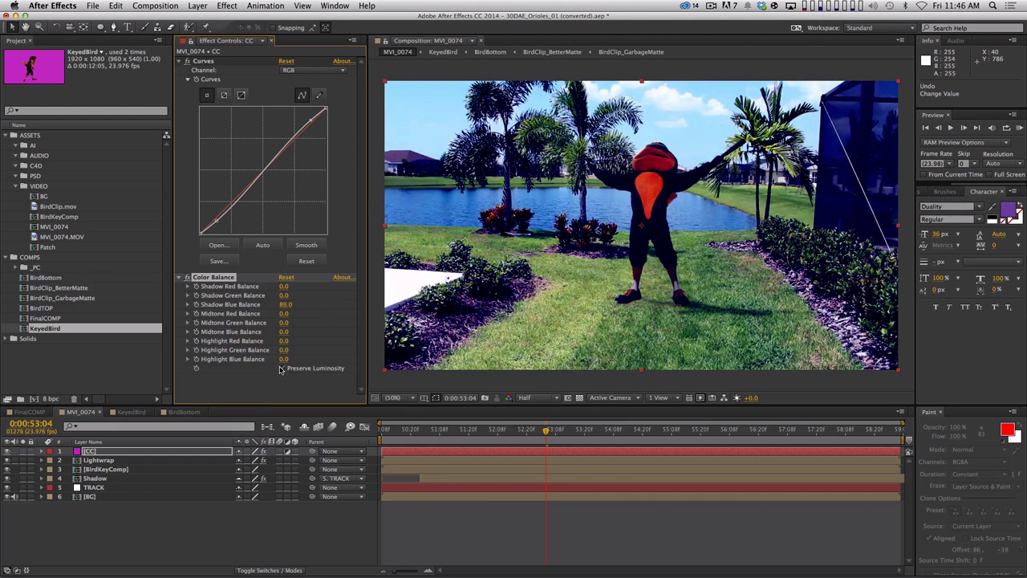
click(281, 368)
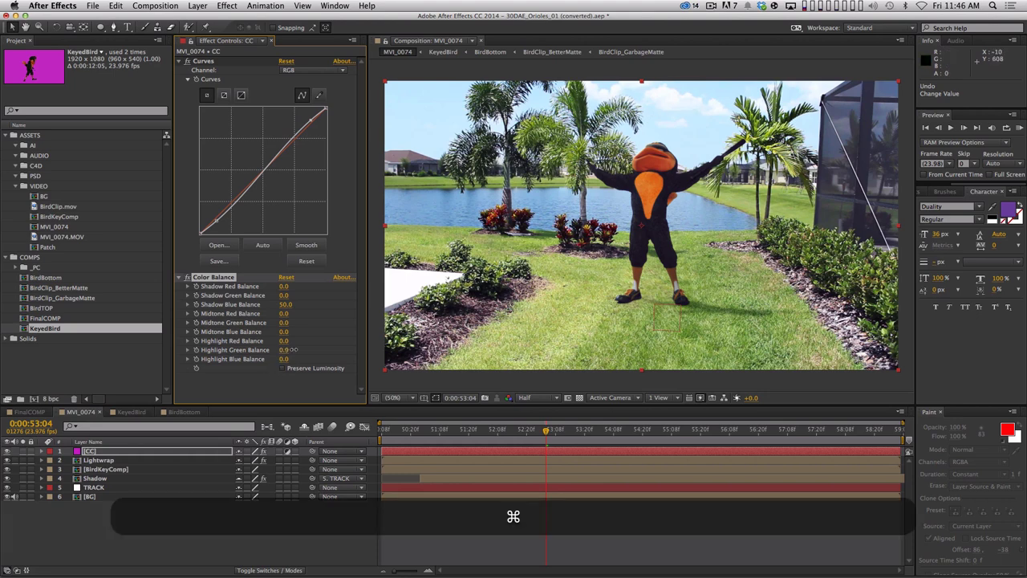
drag(294, 350, 354, 344)
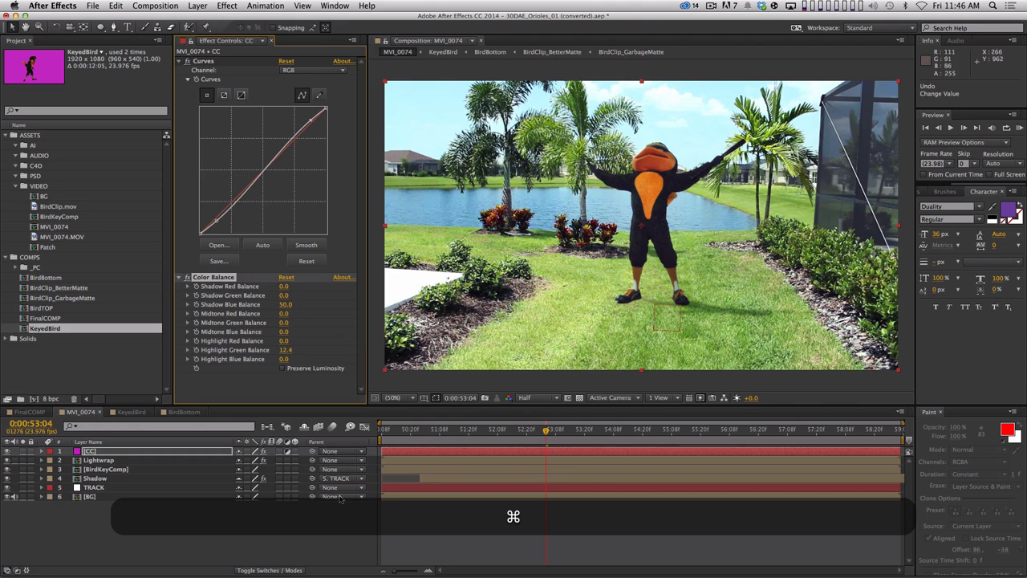
Create a 1920 × 1080 solid named Vig above all layers and turn it into an adjustment layer
key(super+y)
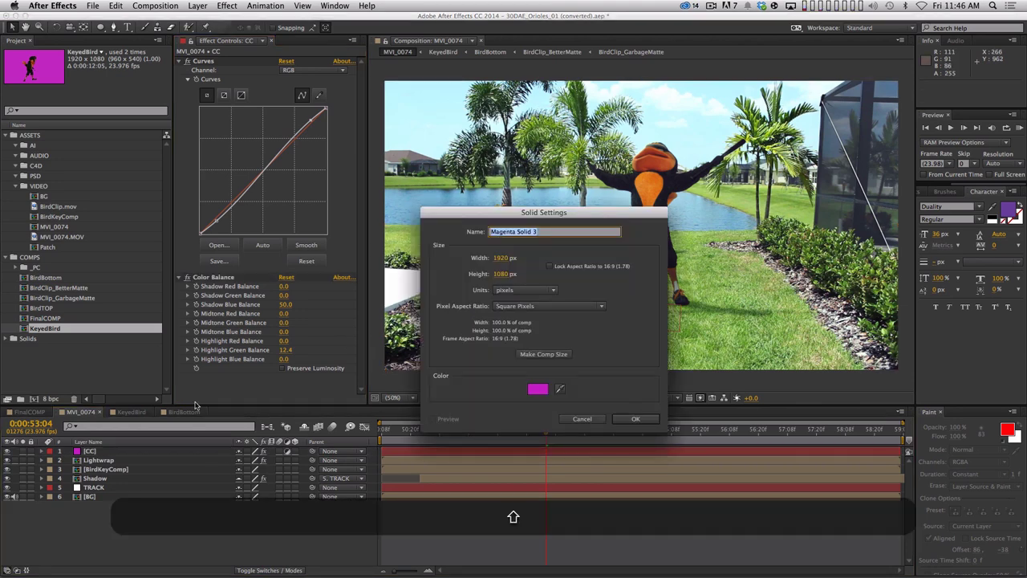
text(Vig)
key(Return)
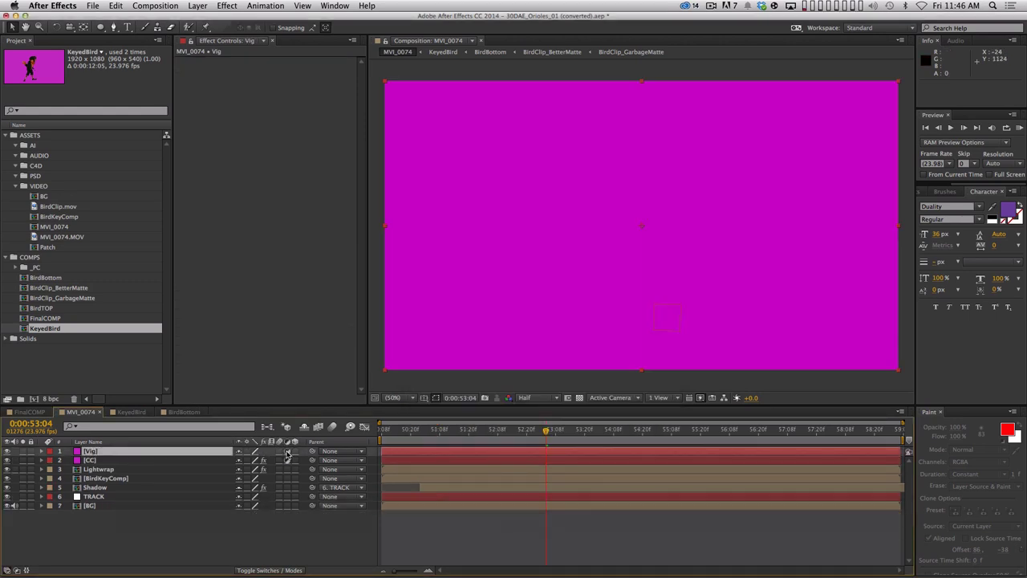
click(287, 451)
Apply Levels to the Vig adjustment layer and darken its midtones with a Gamma of 0.84
click(227, 6)
mouse_move(239, 178)
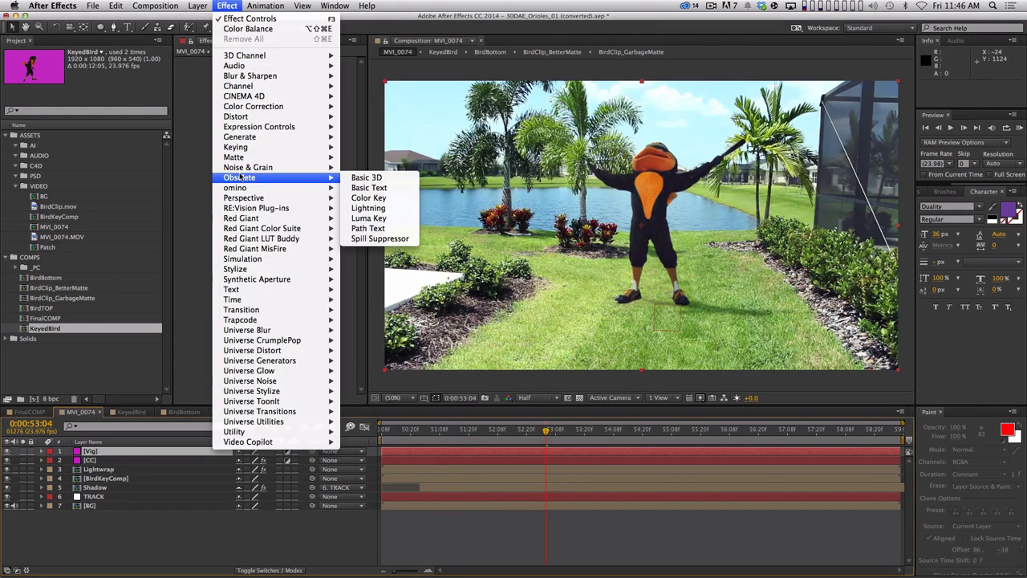
mouse_move(279, 111)
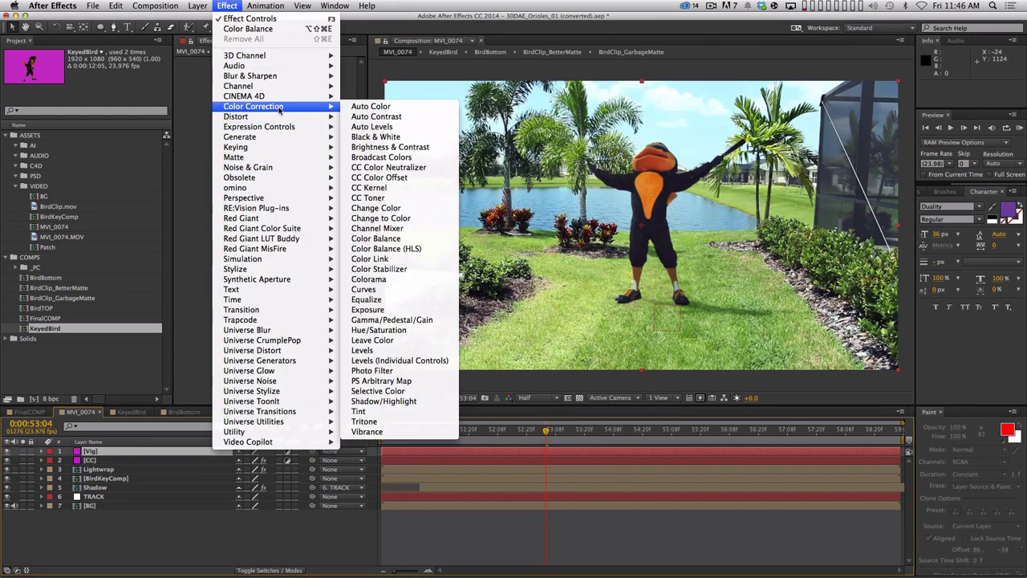
click(385, 353)
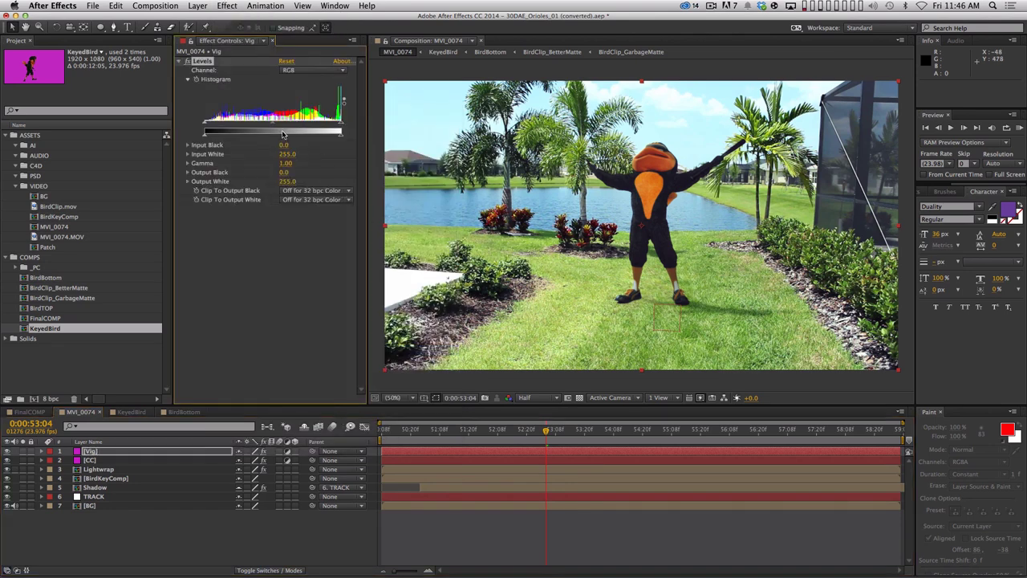
drag(271, 123, 285, 125)
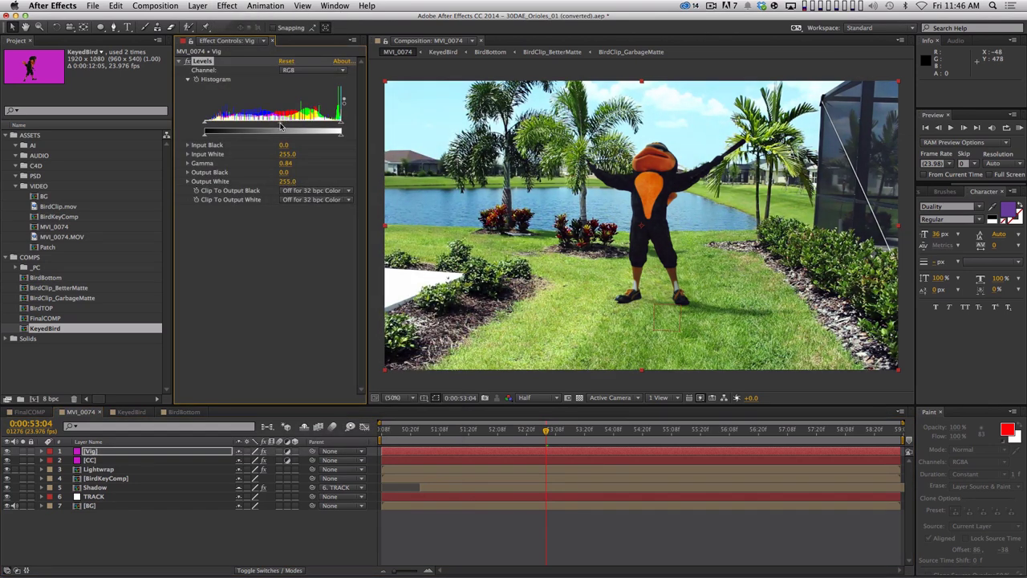
Draw a frame-filling elliptical mask on the Vig layer, invert it, feather it 210 pixels, and start a RAM preview of the vignette
click(100, 27)
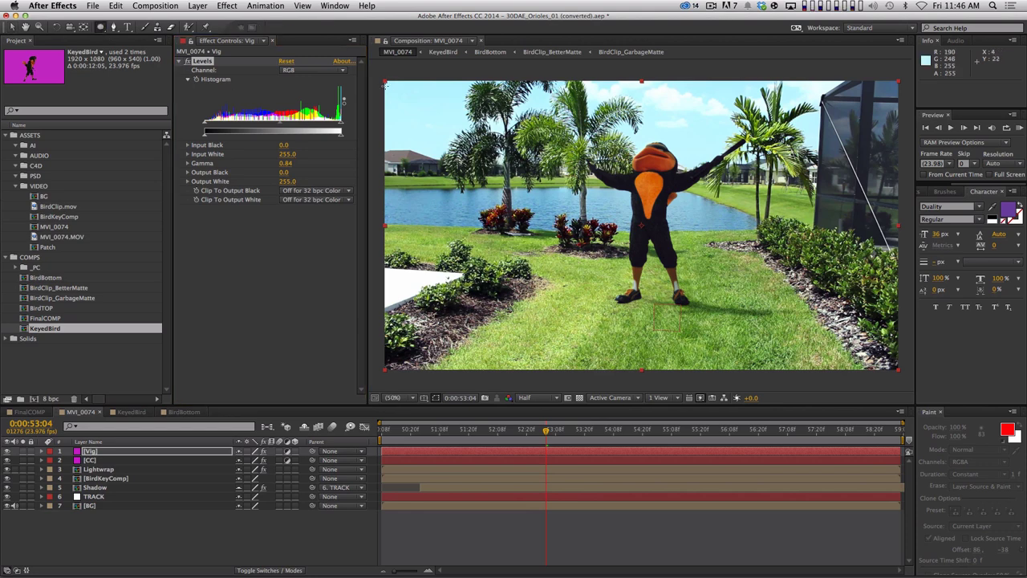
drag(385, 80, 896, 367)
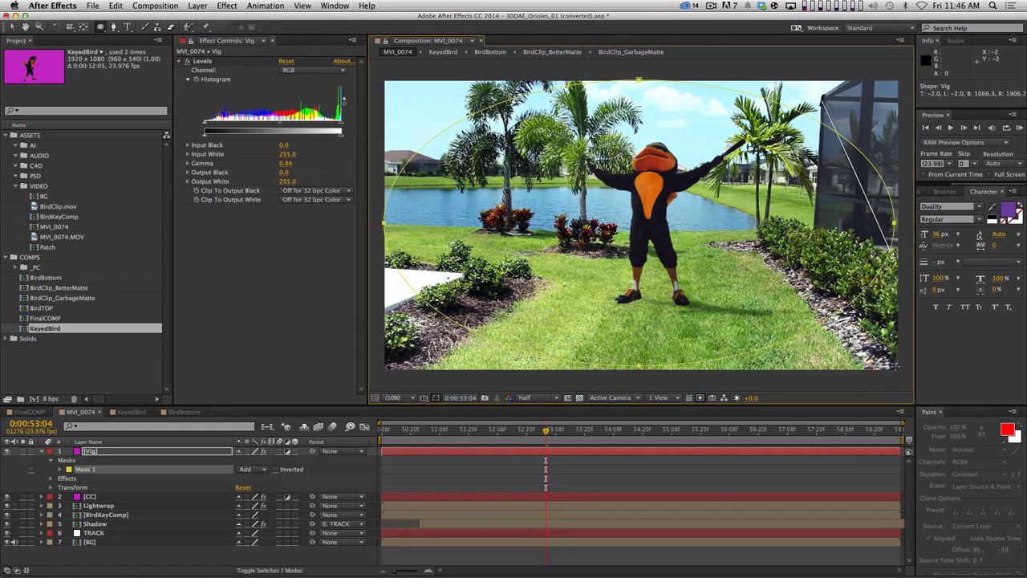
key(f)
click(276, 460)
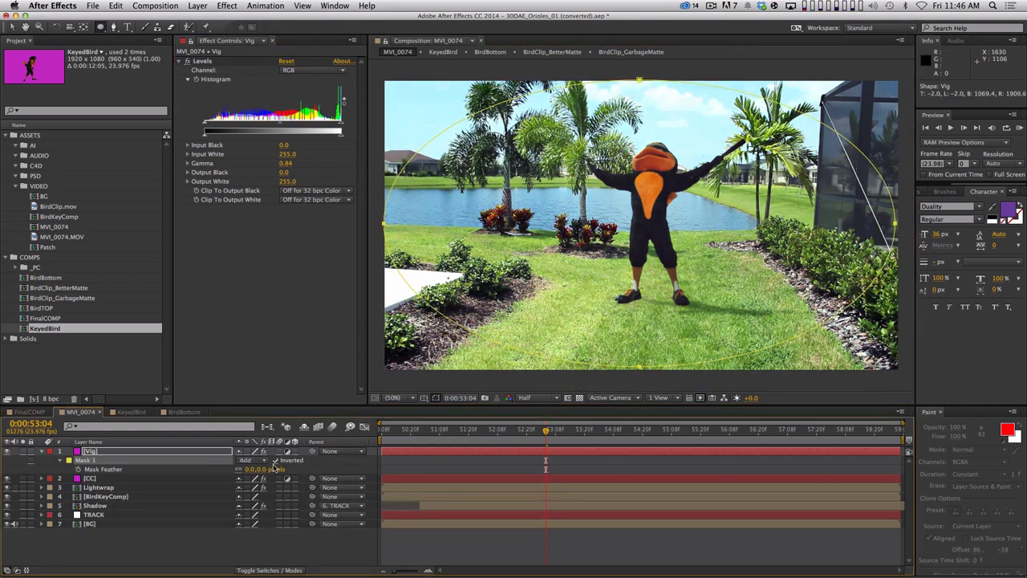
click(221, 561)
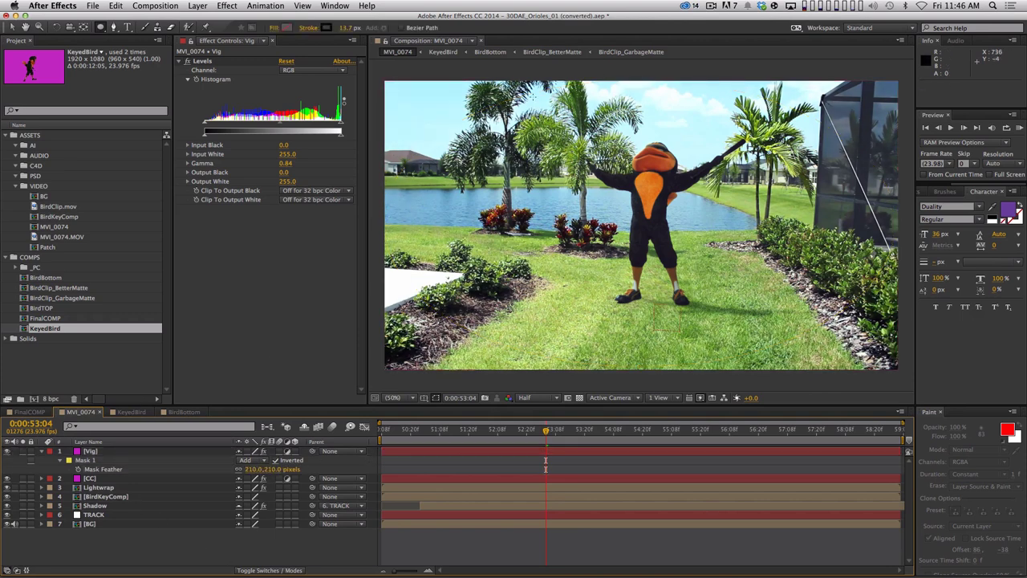
key(KP_0)
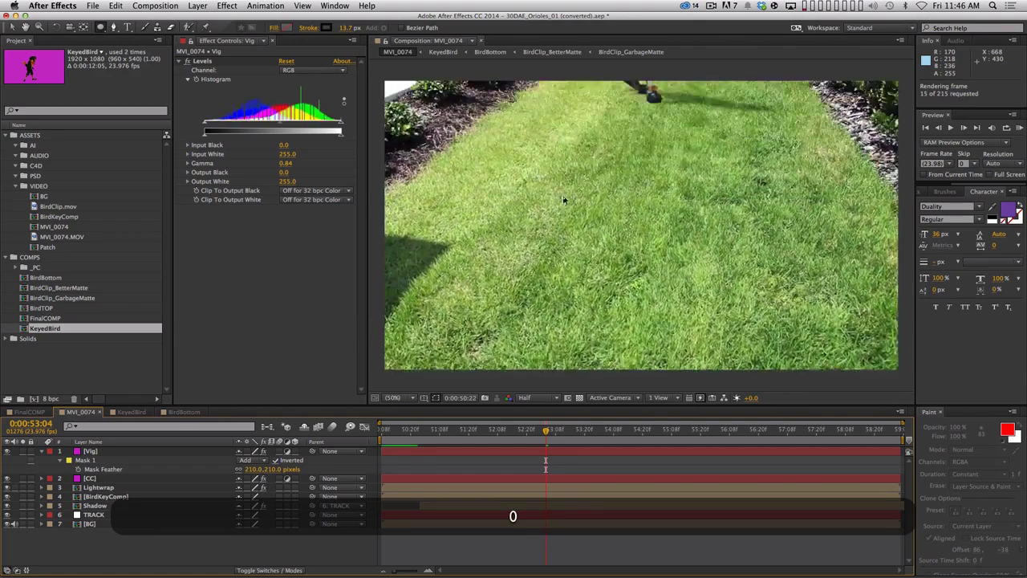